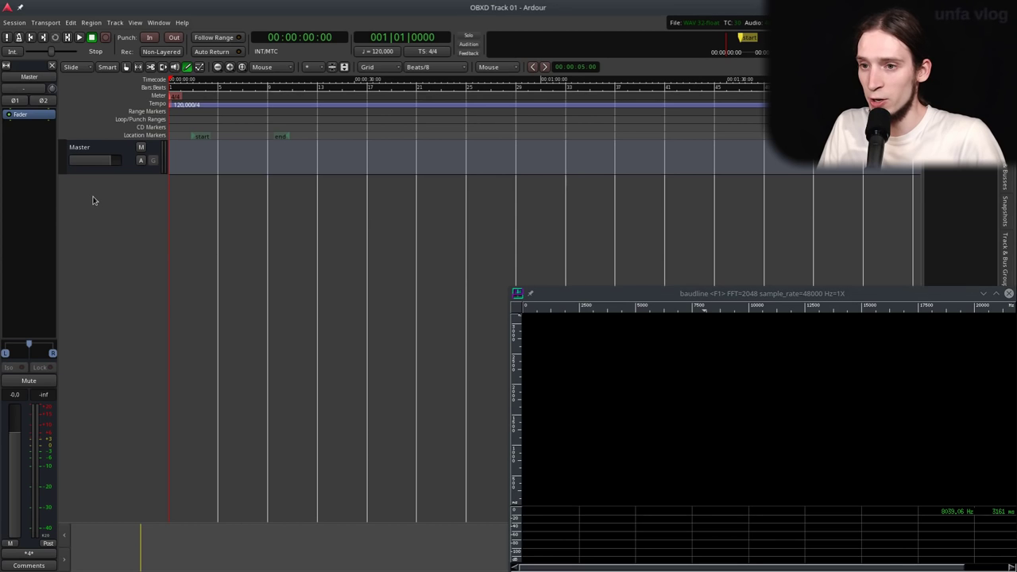
# - Add eight MIDI tracks named OBXD that use Obxd as their instrument
pyautogui.doubleClick(94, 199)
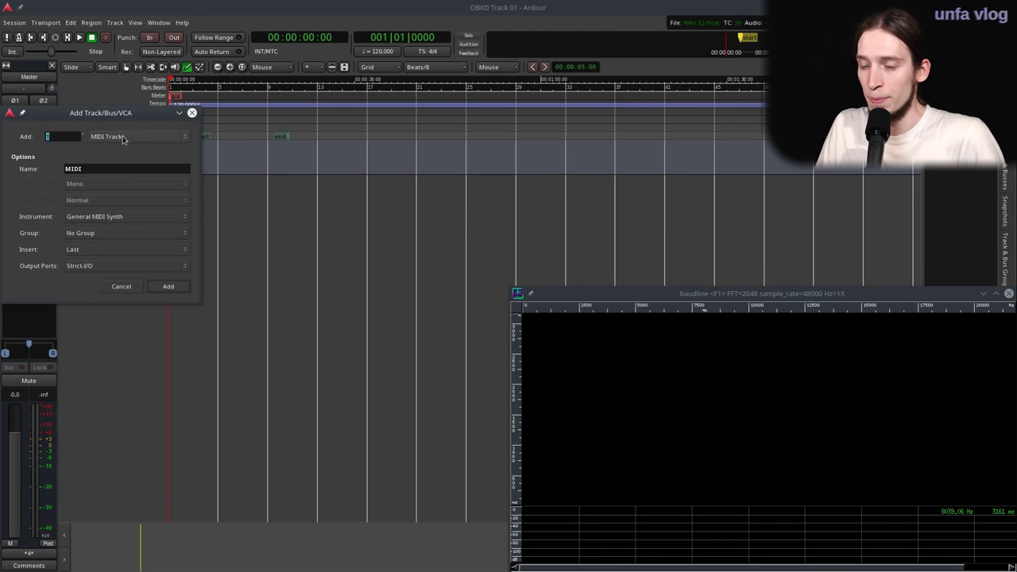
pyautogui.click(117, 218)
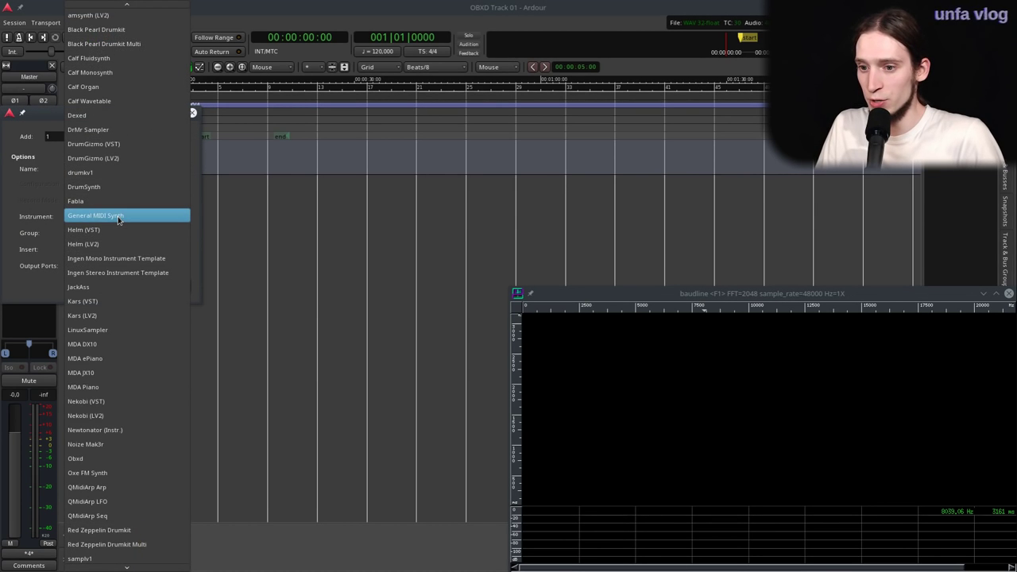
pyautogui.click(123, 461)
pyautogui.moveTo(90, 170); pyautogui.dragTo(23, 169)
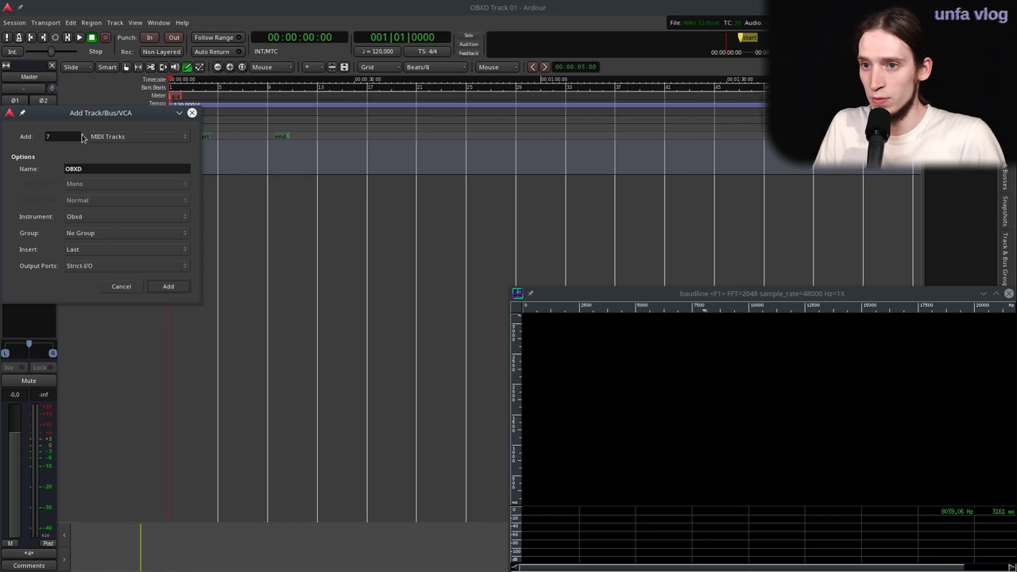
pyautogui.click(169, 286)
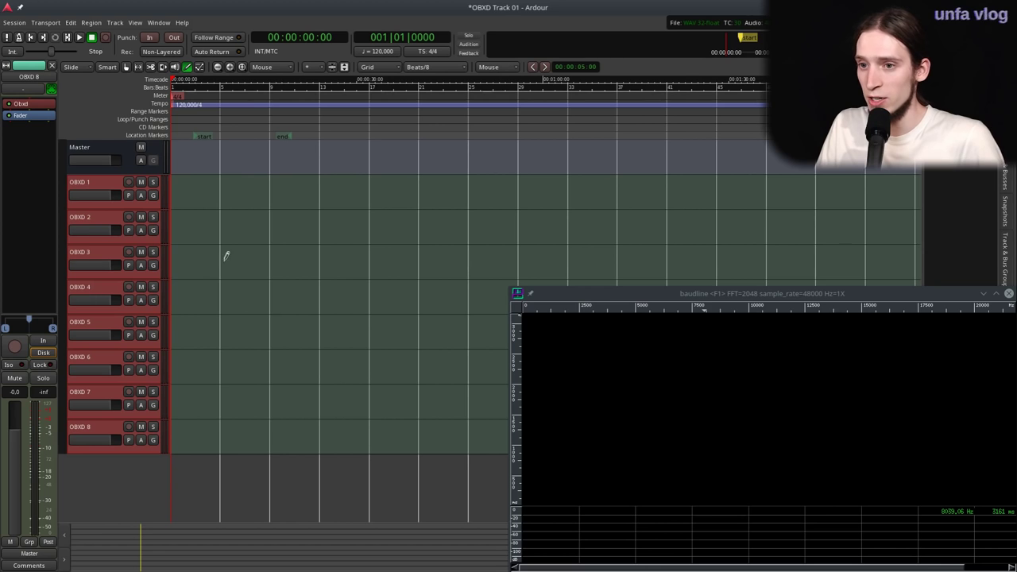
# - Select the OBXD 1 track and set the session's starting tempo to a constant 85 beats per minute
pyautogui.click(105, 184)
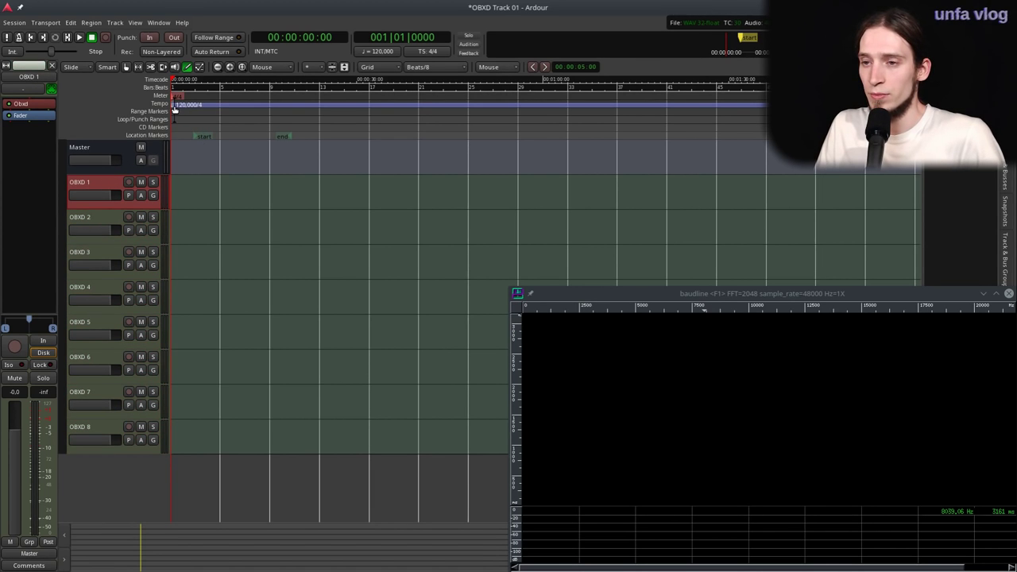
pyautogui.doubleClick(174, 107)
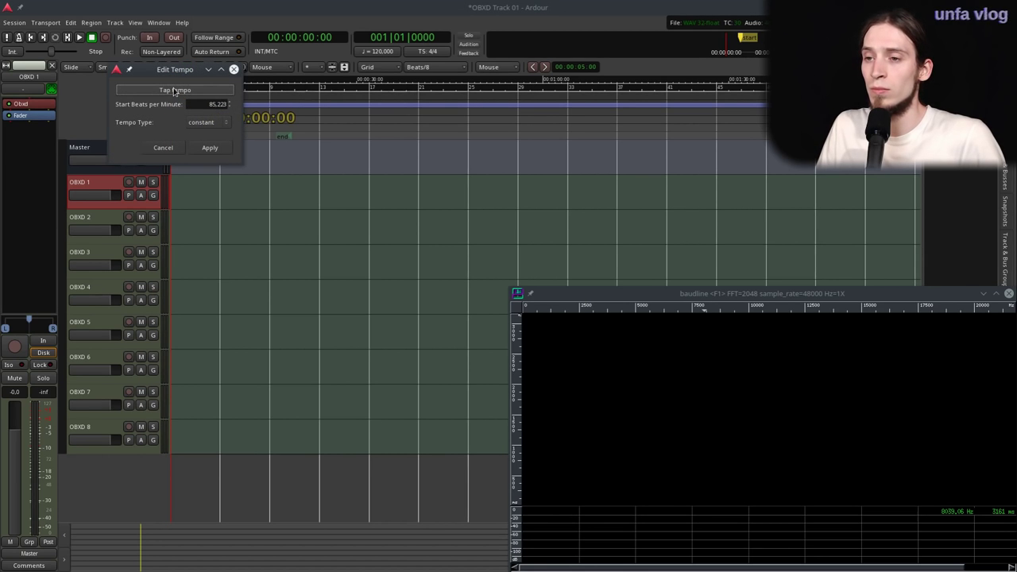
pyautogui.doubleClick(221, 104)
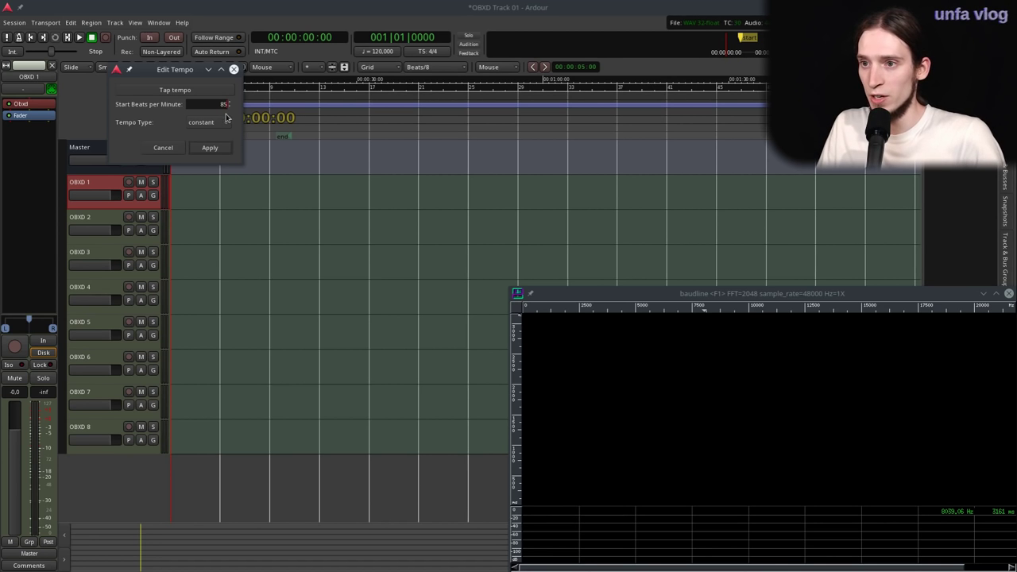
pyautogui.click(210, 148)
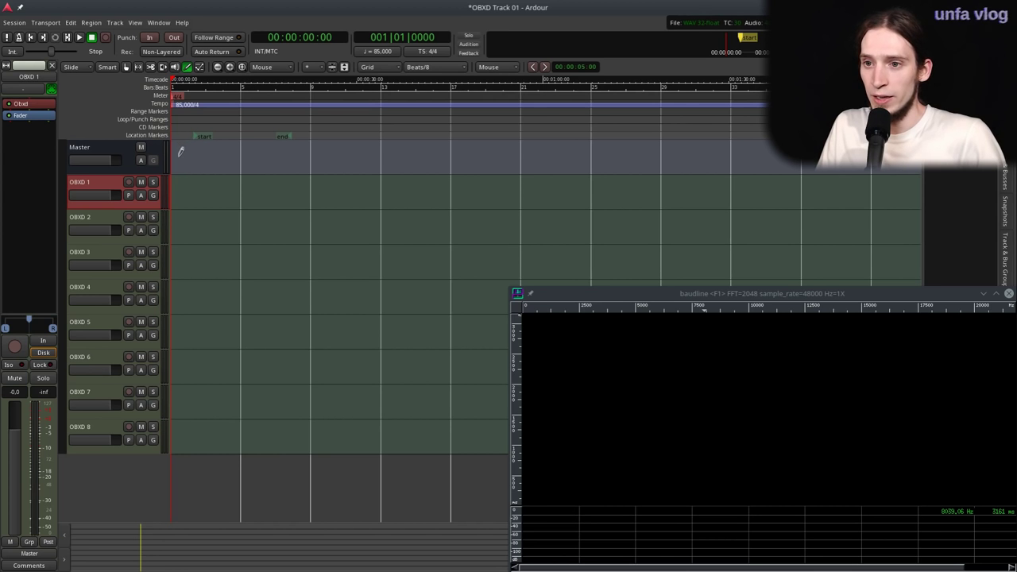
# - Draw a one-beat MIDI region at the start of the OBXD 1 track and play it briefly
pyautogui.scroll(3, 186, 189)
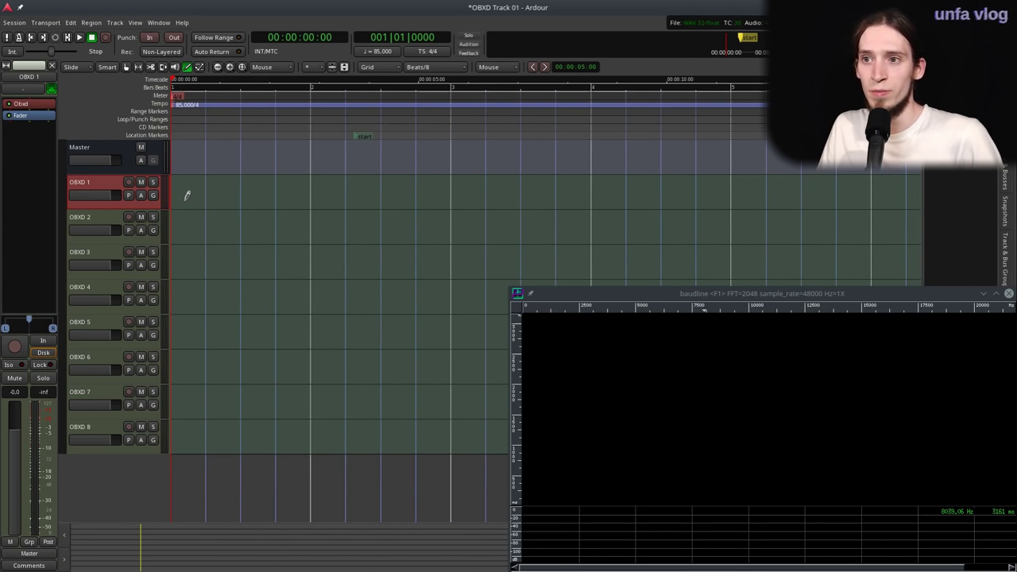
pyautogui.moveTo(180, 186)
pyautogui.mouseDown()
pyautogui.moveTo(271, 190)
pyautogui.moveTo(218, 188)
pyautogui.mouseUp()
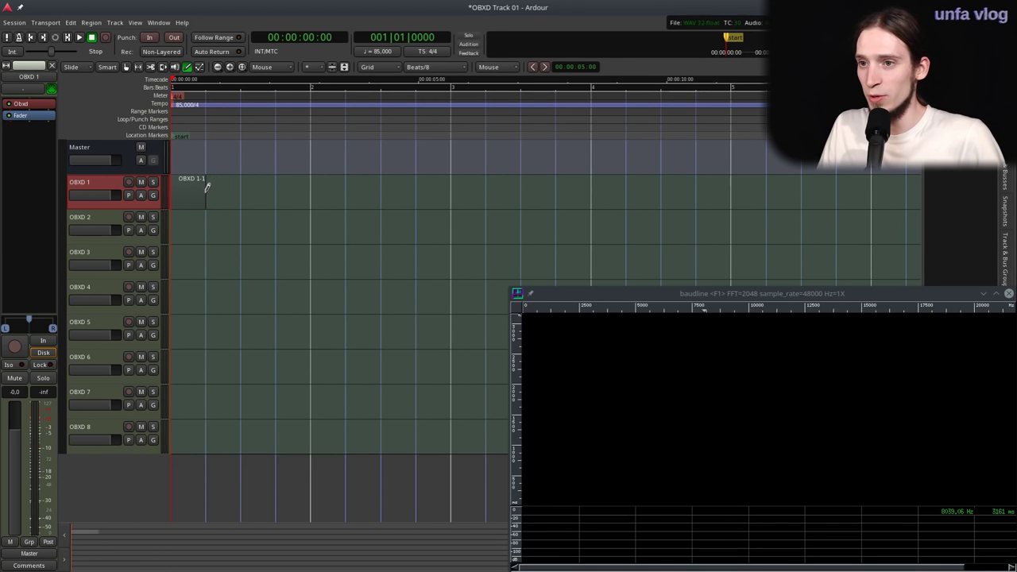
pyautogui.press('space')
pyautogui.press('space')
# - Enlarge the OBXD 1 track and place four evenly spaced C4 notes in its region
pyautogui.scroll(3, 176, 195)
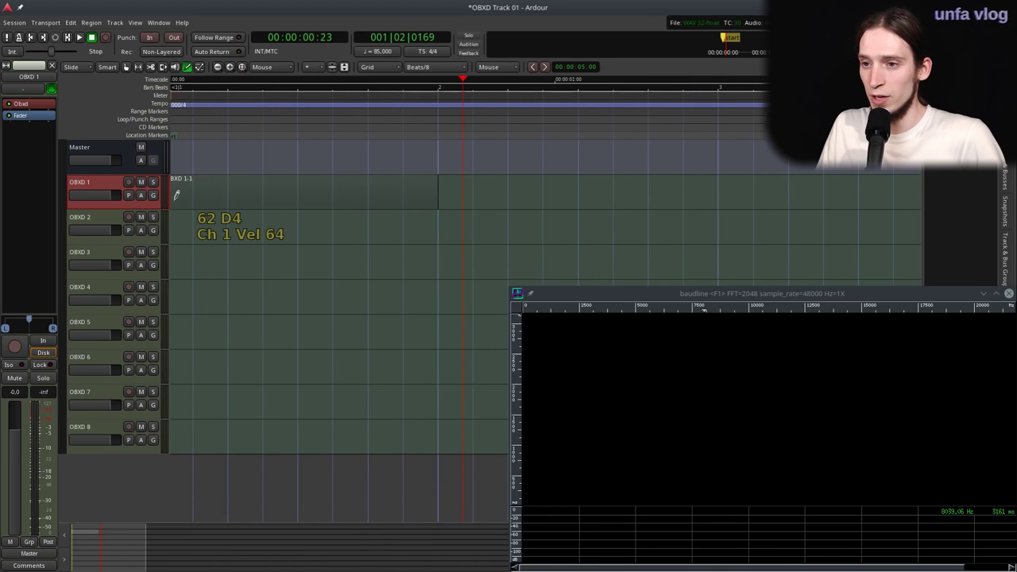
pyautogui.click(178, 196)
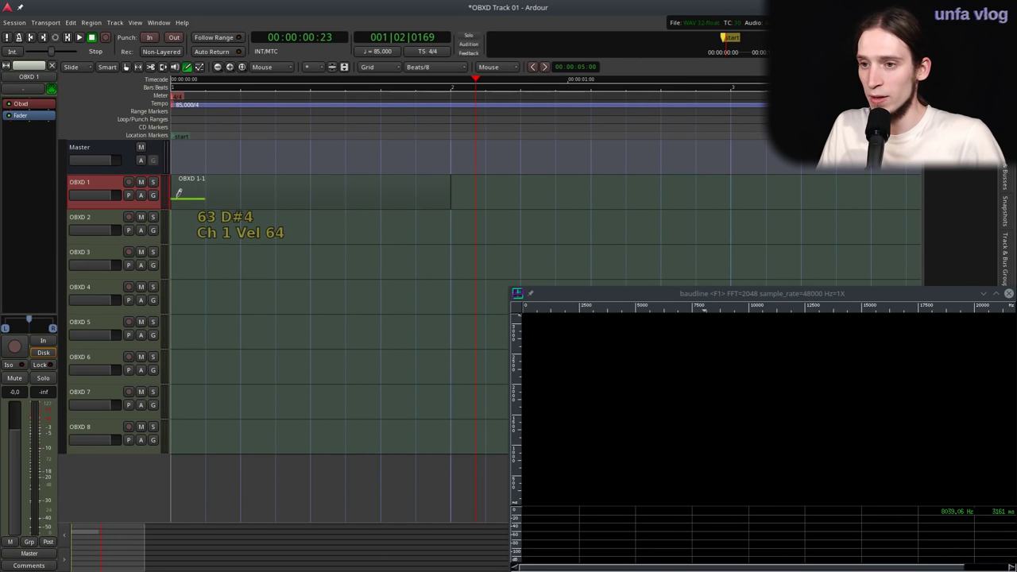
pyautogui.moveTo(131, 209); pyautogui.dragTo(131, 267)
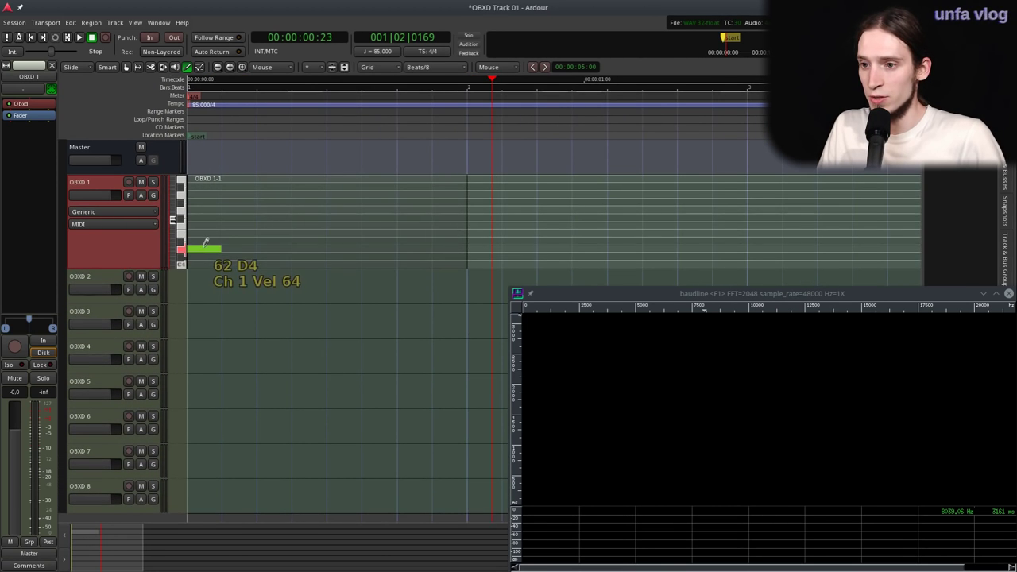
pyautogui.moveTo(205, 240); pyautogui.dragTo(202, 256)
pyautogui.click(267, 258)
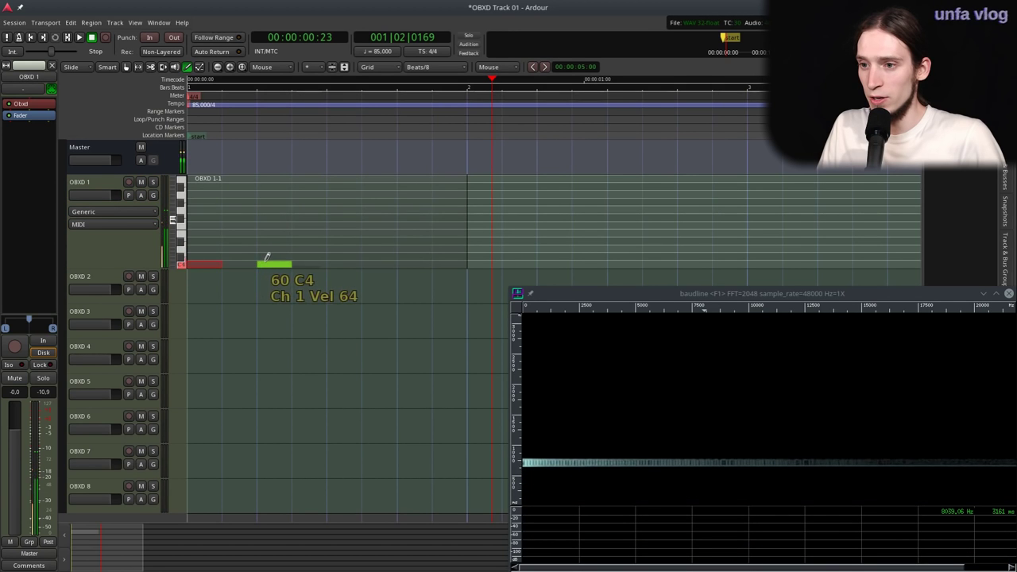
pyautogui.click(340, 258)
pyautogui.click(420, 259)
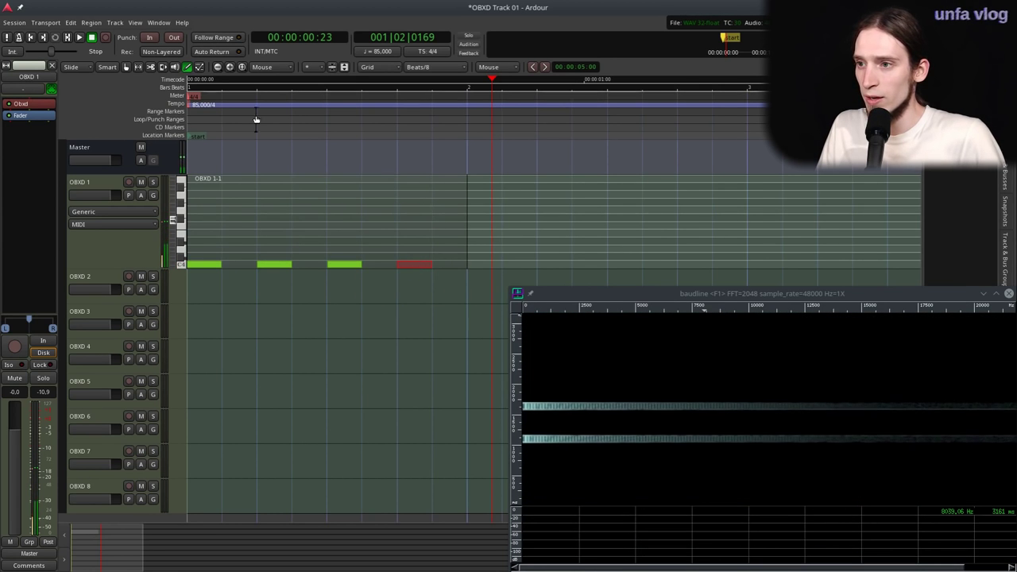
# - Set the loop range to the OBXD 1 region, then loop its playback briefly and stop
pyautogui.press('g')
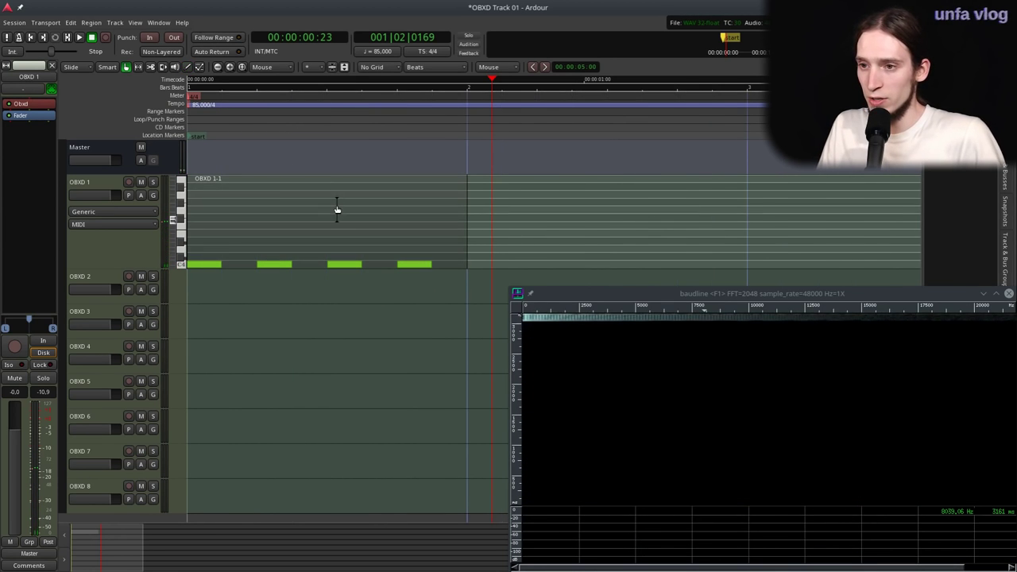
pyautogui.click(282, 202)
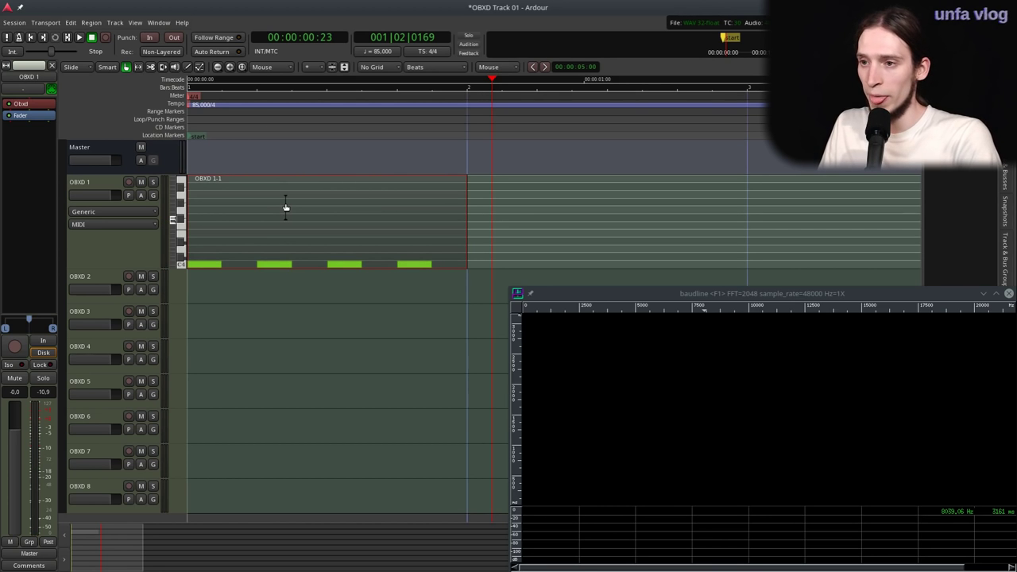
pyautogui.press(']')
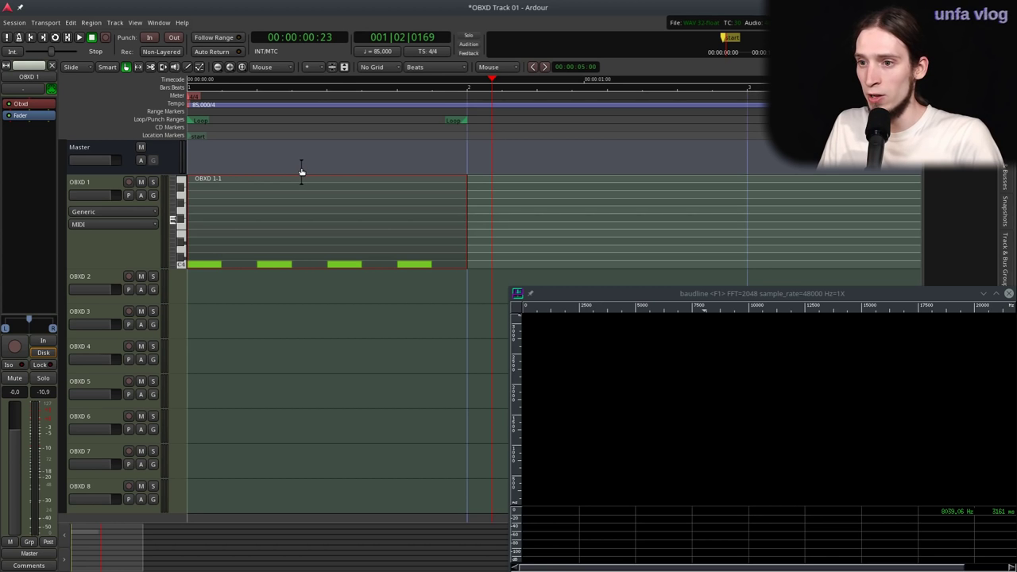
pyautogui.press('l')
pyautogui.press('space')
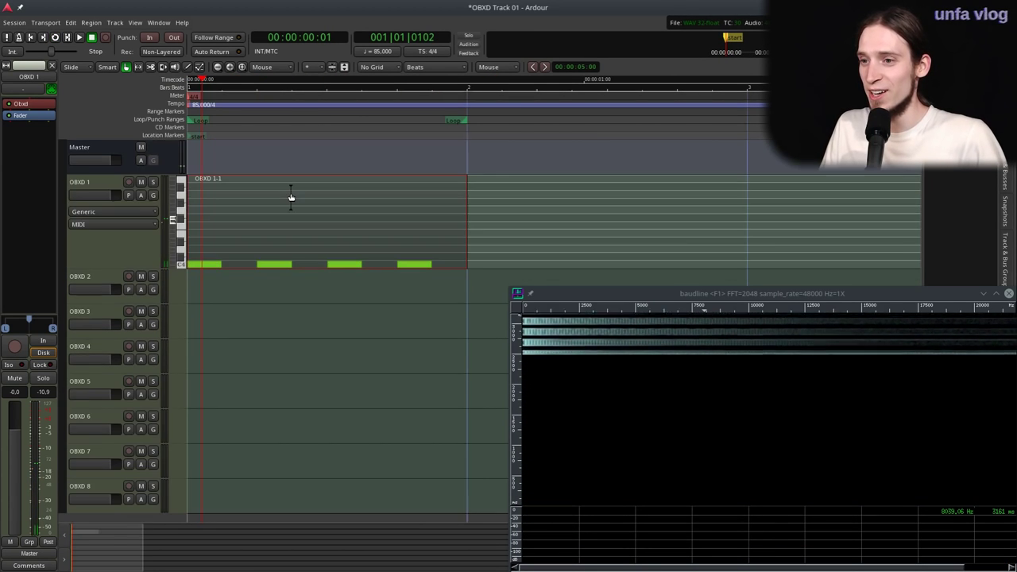
# - Time-stretch the OBXD 1 region from its end so that it fills the whole first bar
pyautogui.scroll(-1, 283, 204)
pyautogui.hscroll(-2, 276, 215)
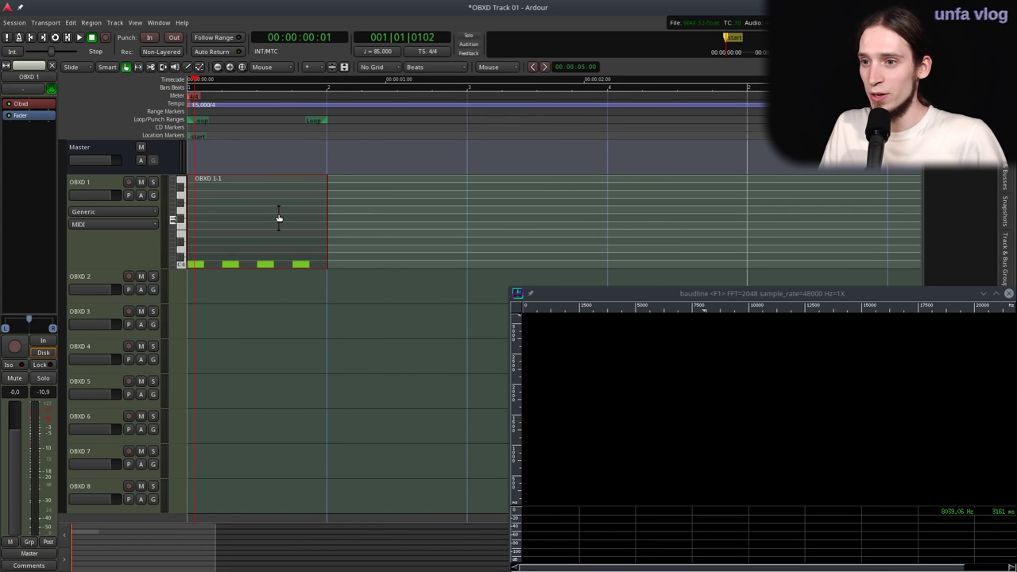
pyautogui.press('t')
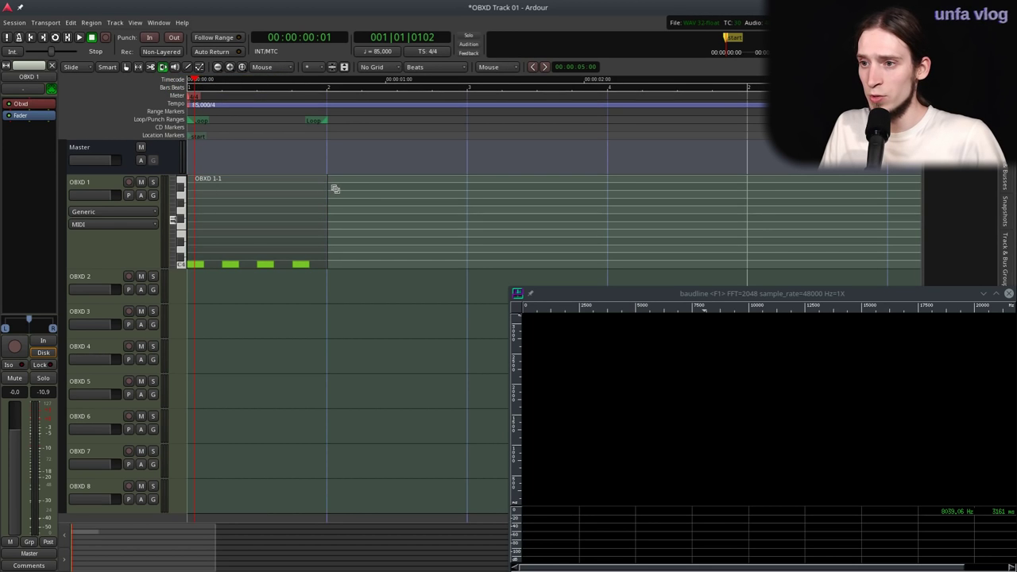
pyautogui.moveTo(315, 183); pyautogui.dragTo(747, 203)
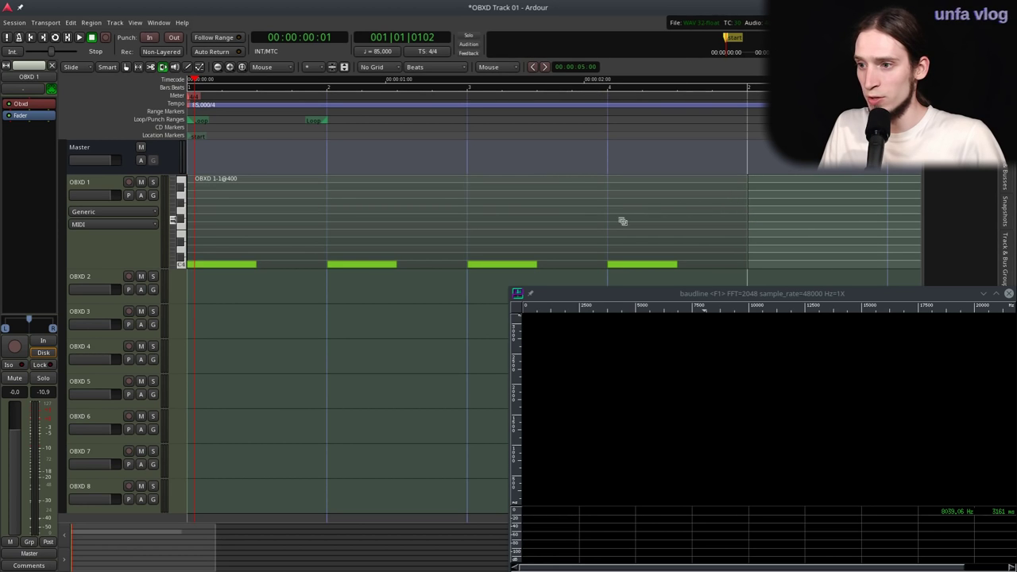
# - Extend the loop range to the end of the first bar and audition the stretched region in a loop
pyautogui.press('g')
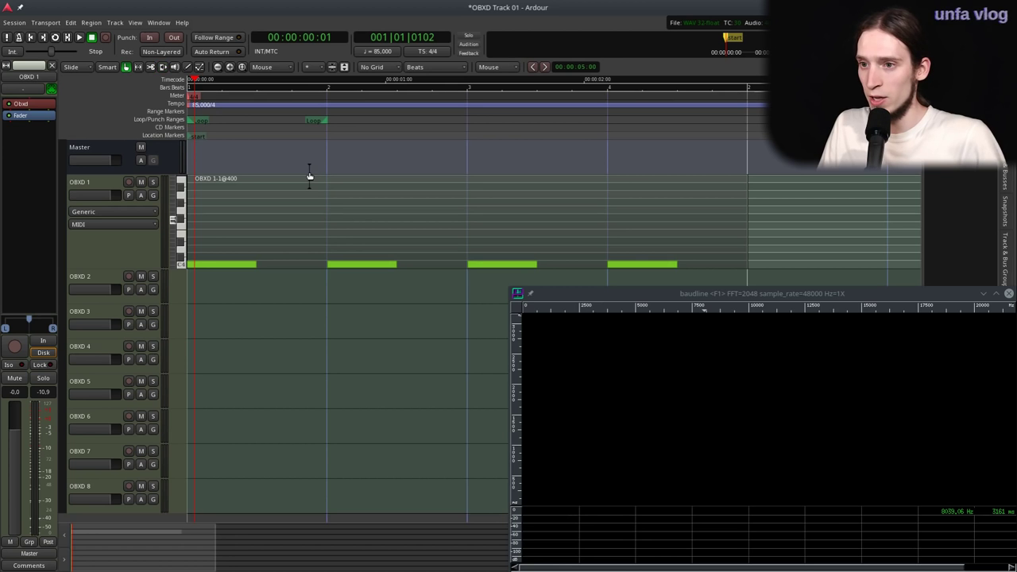
pyautogui.moveTo(315, 120); pyautogui.dragTo(735, 139)
pyautogui.click(627, 212)
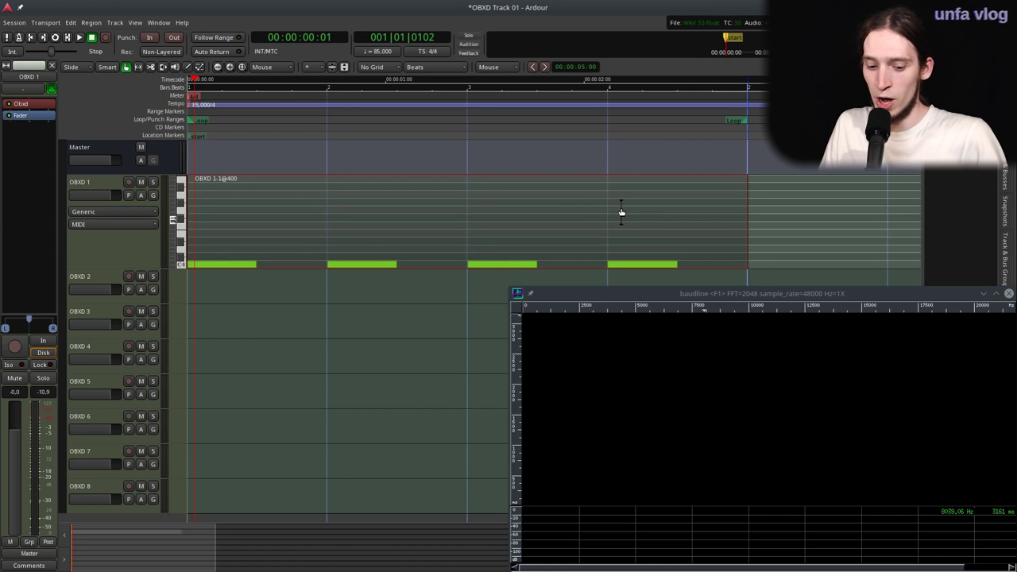
pyautogui.press('l')
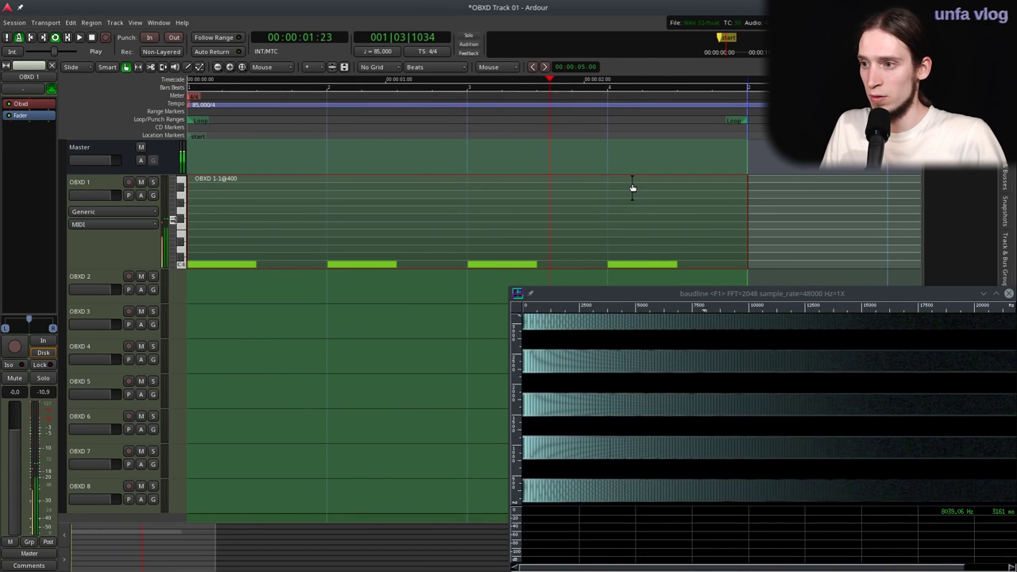
pyautogui.press('space')
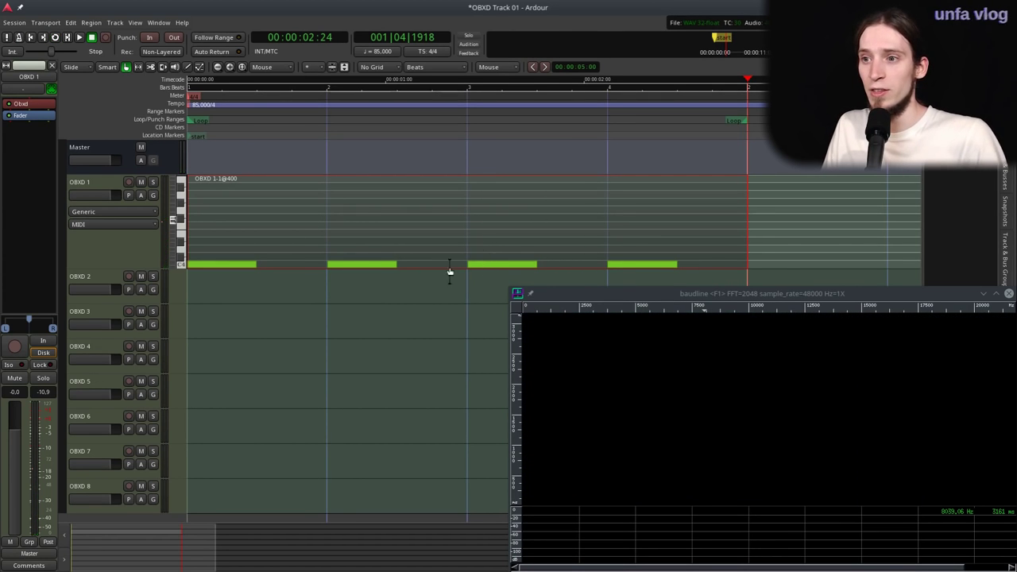
# - Rename the OBXD 1 track as Kick
pyautogui.click(115, 247)
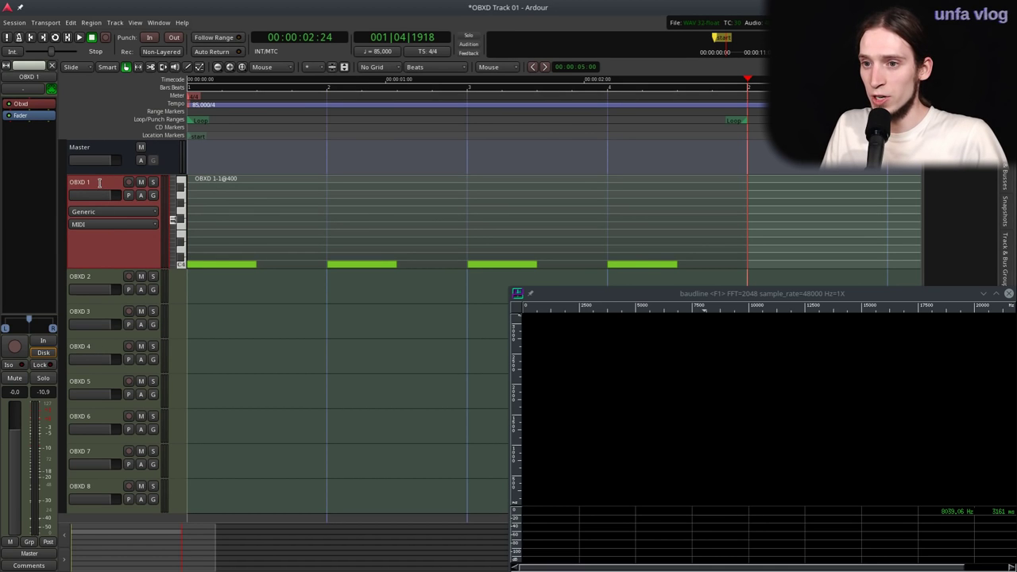
pyautogui.doubleClick(98, 182)
pyautogui.write('Kick')
pyautogui.press('Return')
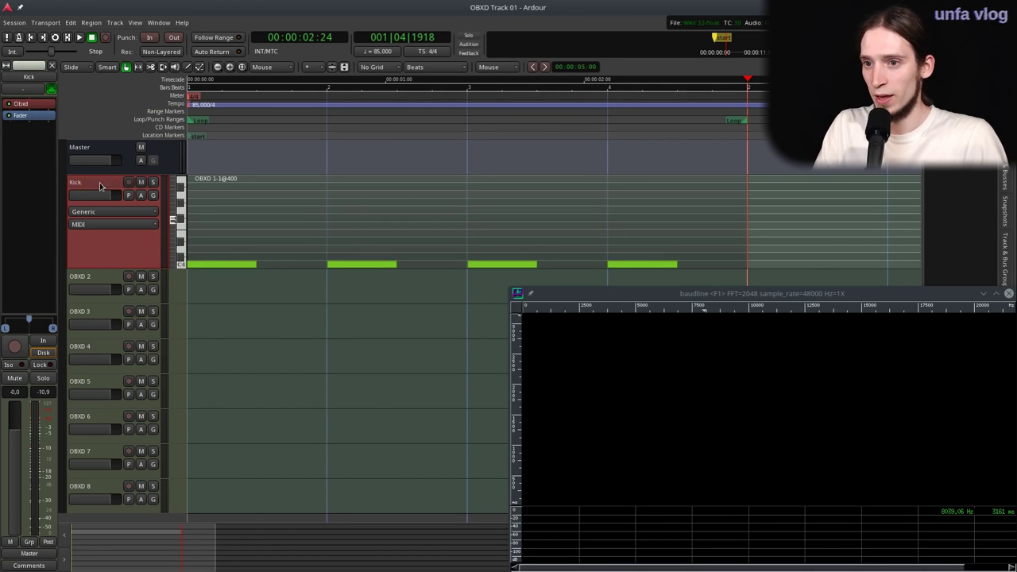
# - Open the Obxd synthesizer on the Kick track and look over its controls
pyautogui.doubleClick(21, 103)
pyautogui.moveTo(182, 18)
pyautogui.mouseDown()
pyautogui.moveTo(244, 124)
pyautogui.moveTo(223, 110)
pyautogui.moveTo(182, 34)
pyautogui.mouseUp()
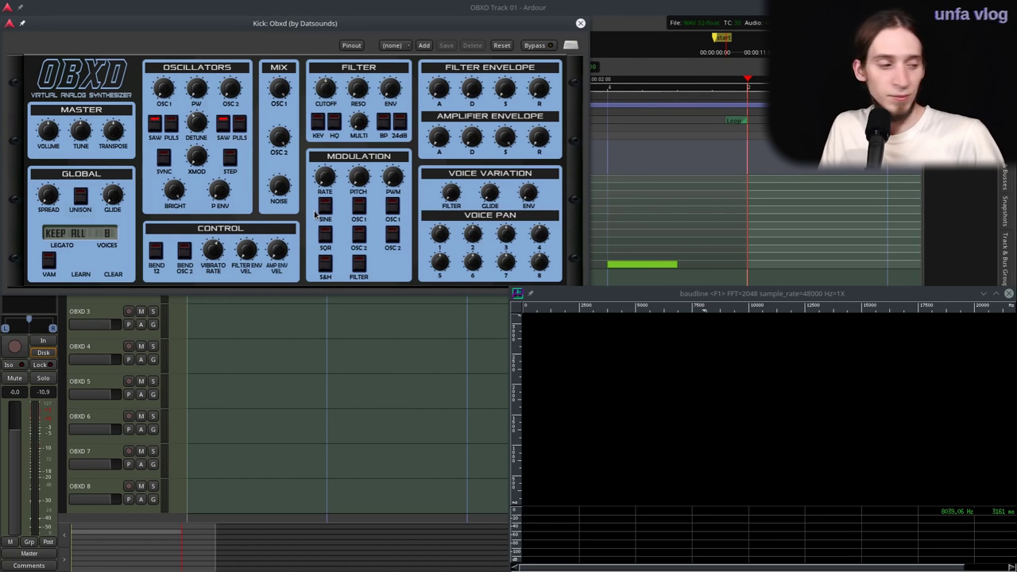
pyautogui.click(168, 5)
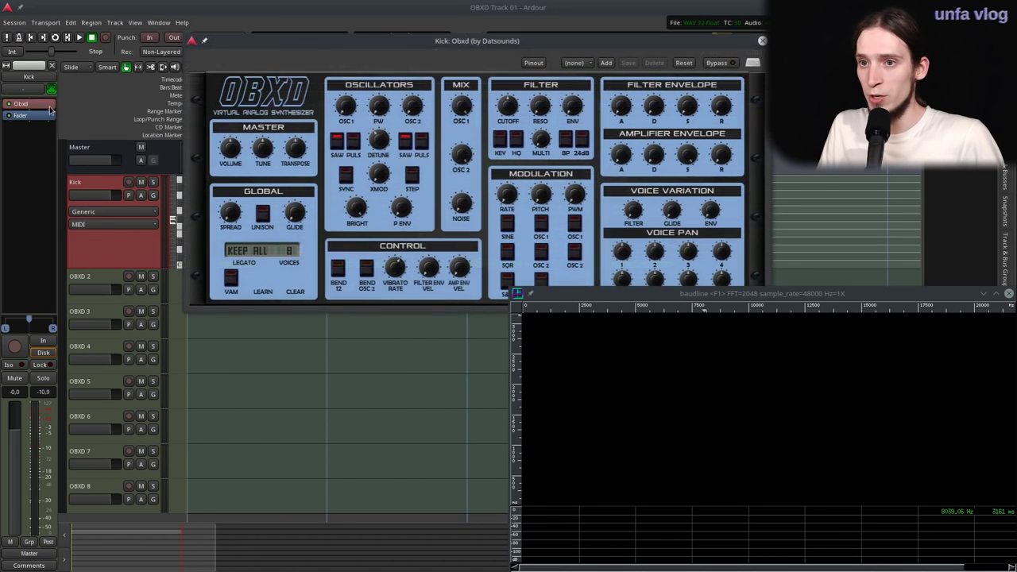
# - Arm the Kick track for recording and connect its MIDI input to the Oxygen 49 keyboard
pyautogui.click(127, 183)
pyautogui.click(24, 89)
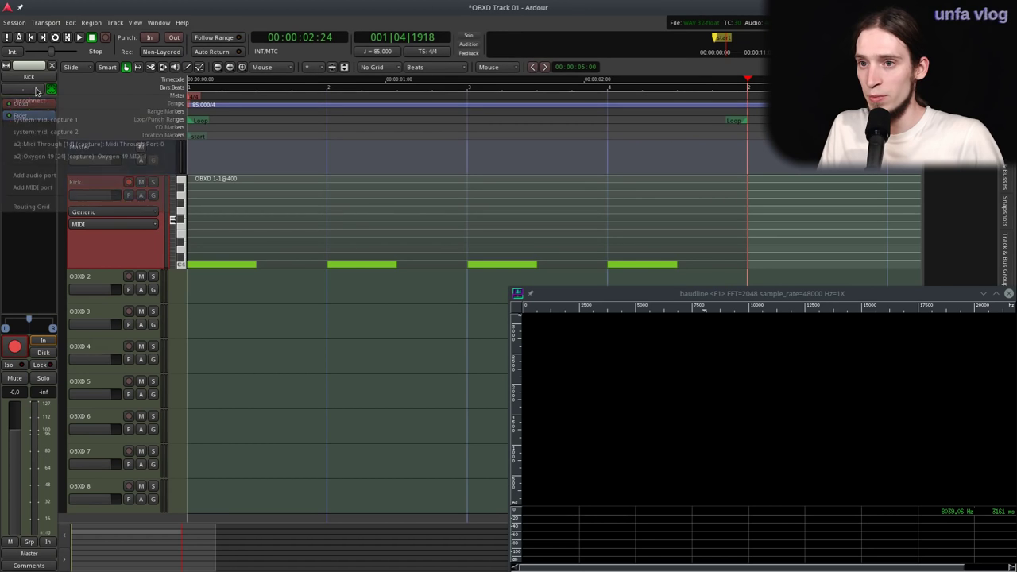
pyautogui.click(47, 159)
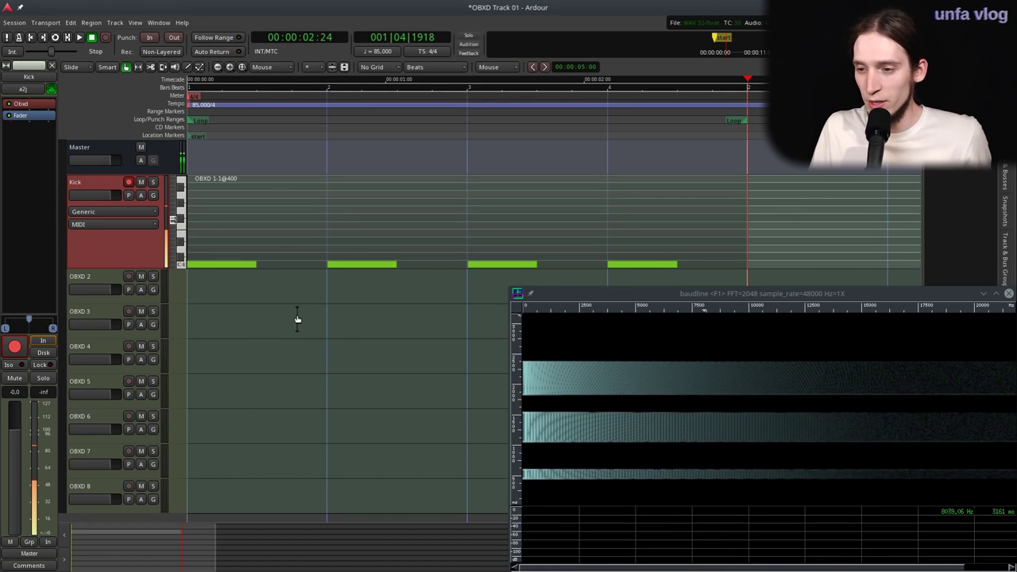
# - Open the Obxd synthesizer on the Kick track and move its window clear of the baudline spectrum display
pyautogui.moveTo(229, 569)
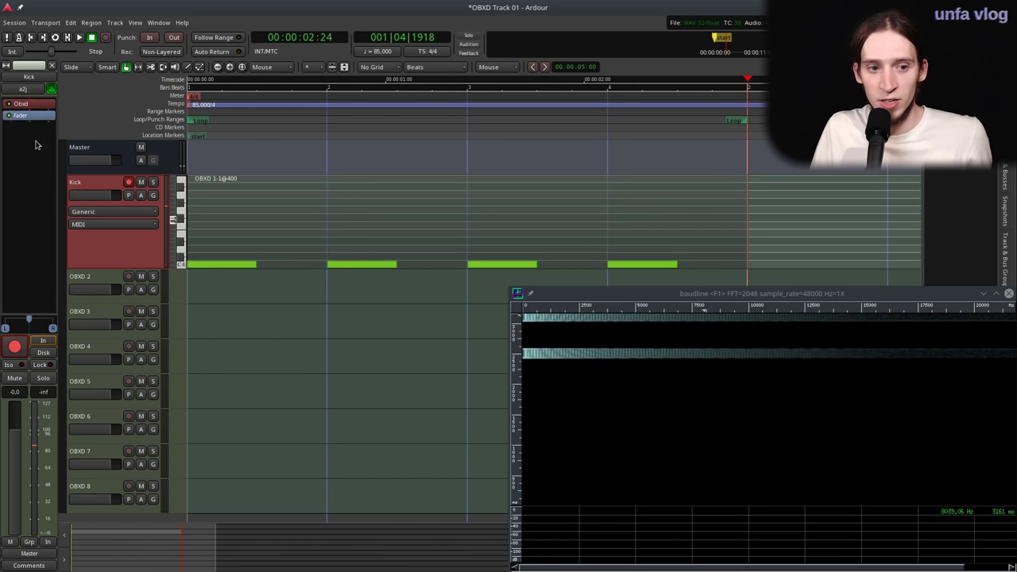
pyautogui.doubleClick(21, 104)
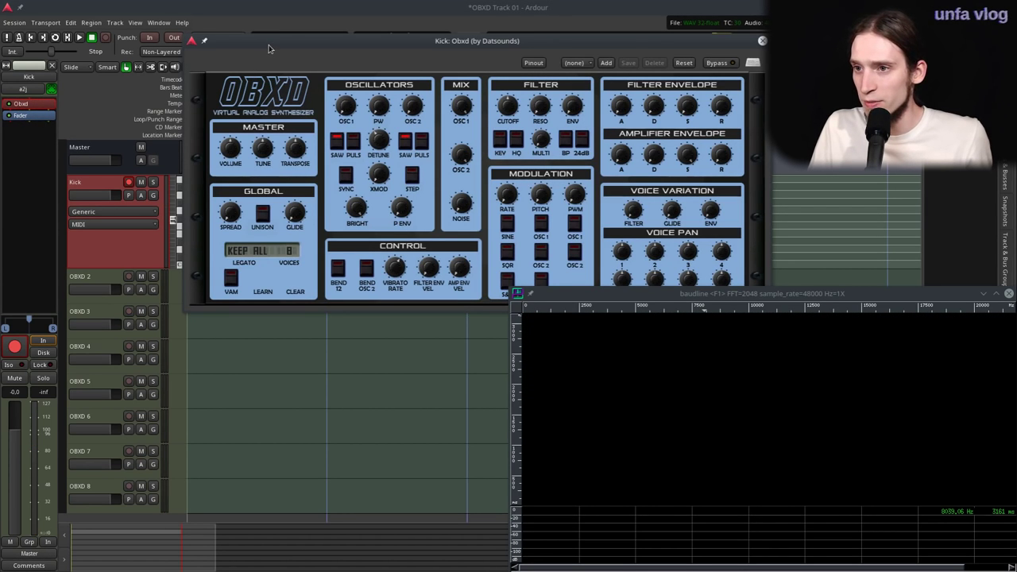
pyautogui.moveTo(269, 45); pyautogui.dragTo(87, 14)
pyautogui.rightClick(400, 7)
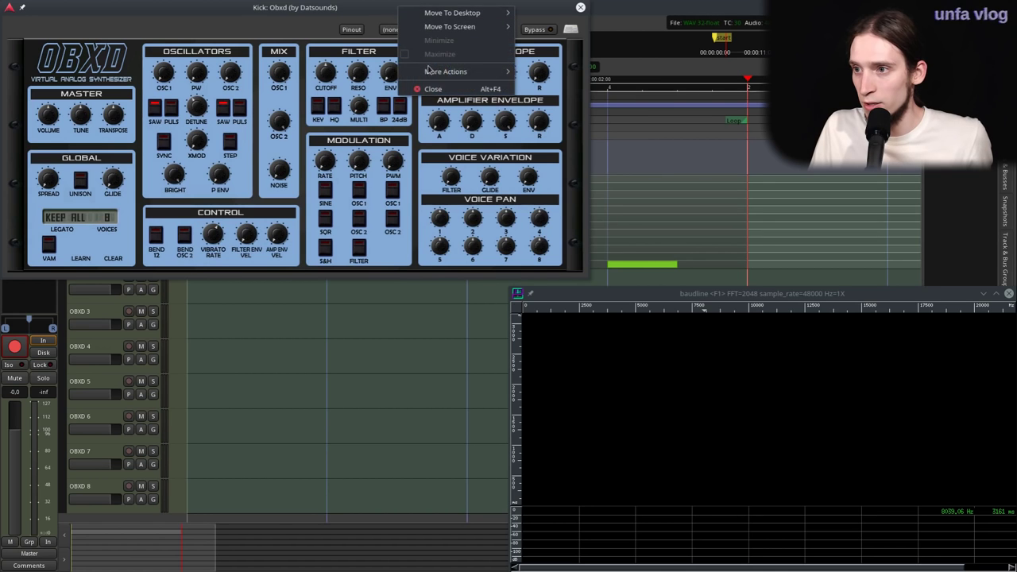
pyautogui.moveTo(429, 71)
pyautogui.click(538, 99)
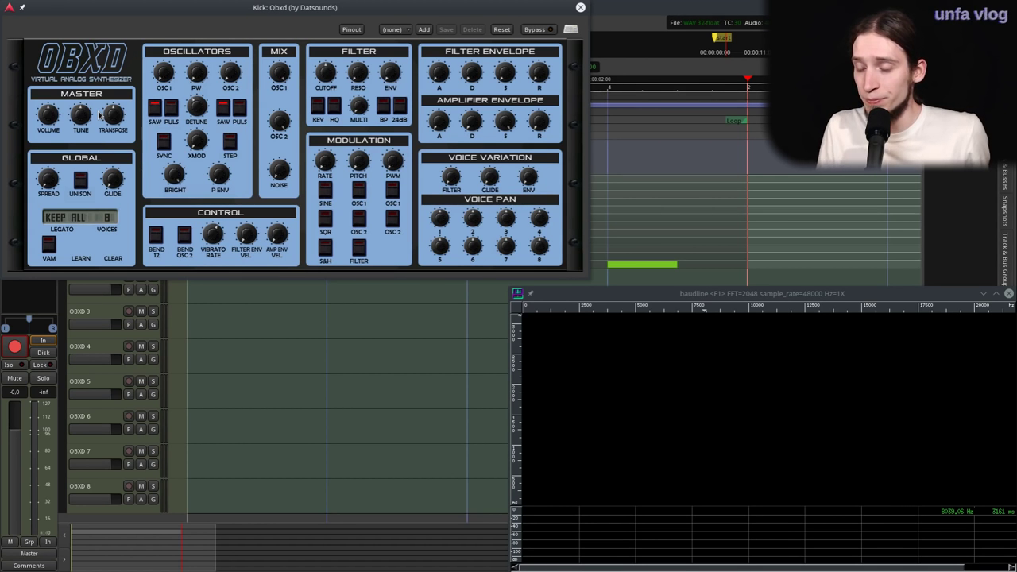
# - Audition oscillator 1 in Obxd with its saw and pulse waveforms switched on and off in different combinations
pyautogui.click(154, 109)
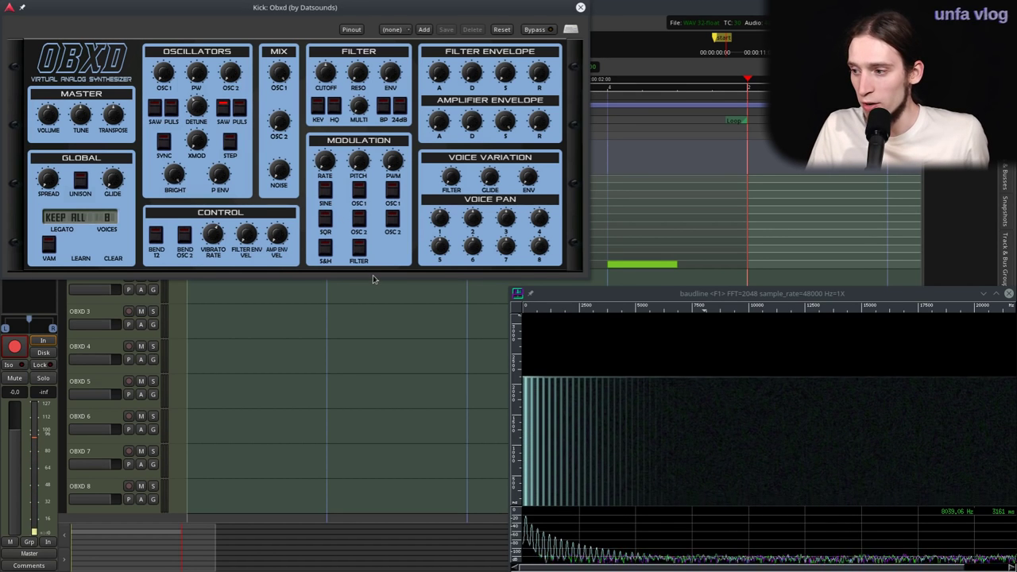
pyautogui.click(174, 110)
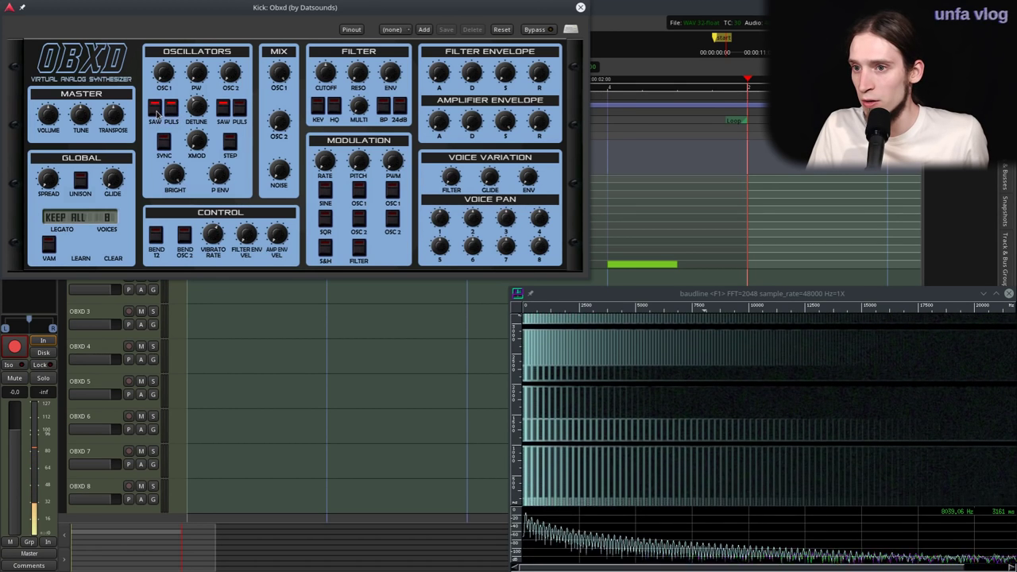
pyautogui.click(156, 109)
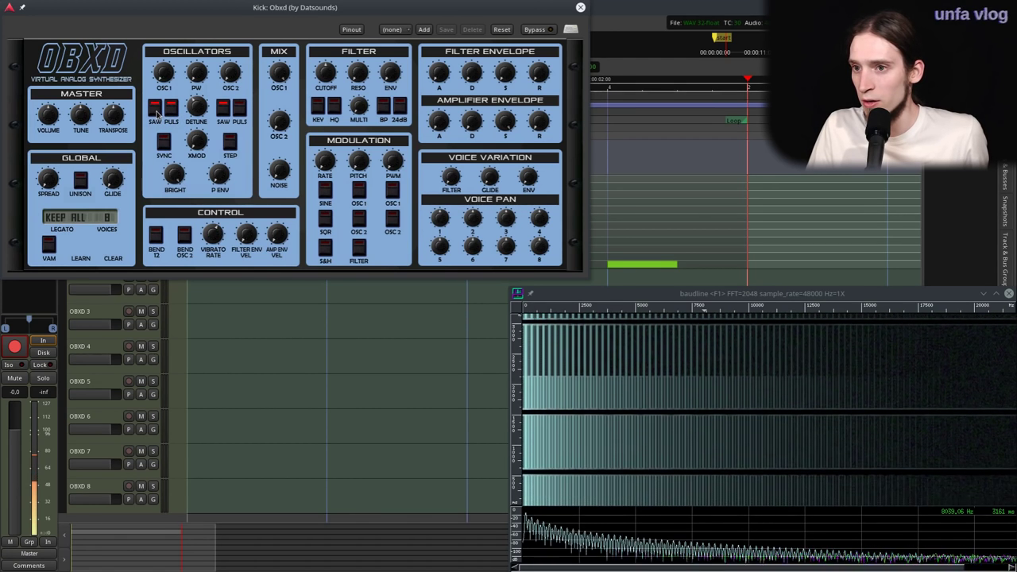
pyautogui.click(173, 113)
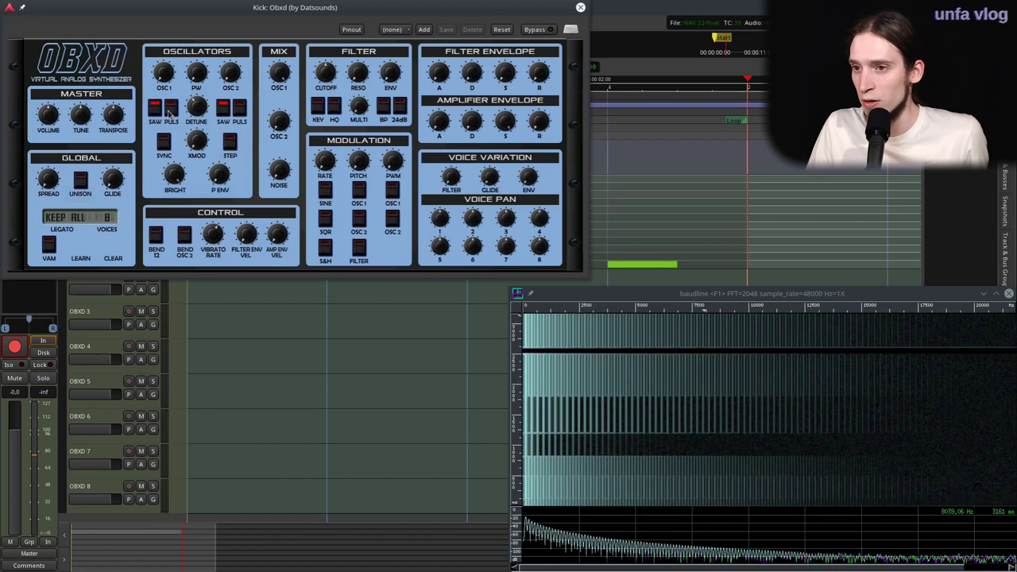
pyautogui.click(172, 113)
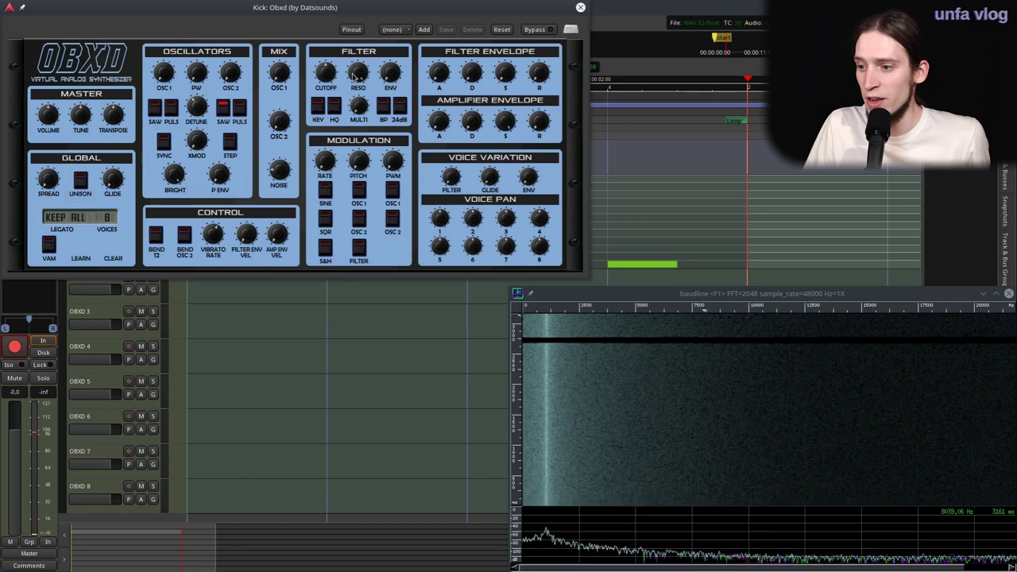
# - Try the Obxd filter's band-pass and 24 dB modes together with its Multi knob
pyautogui.click(400, 107)
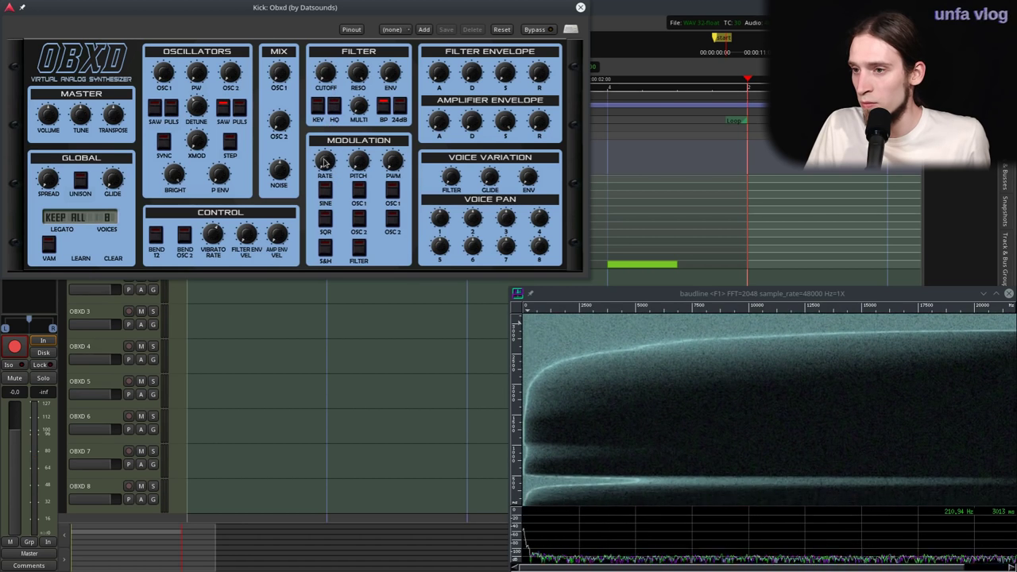
pyautogui.click(388, 109)
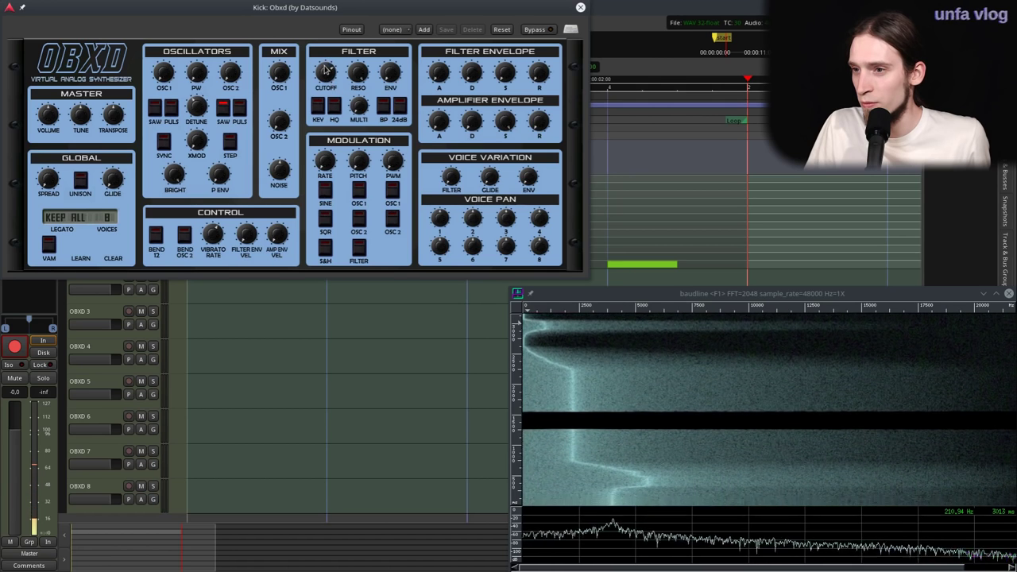
pyautogui.moveTo(354, 106); pyautogui.dragTo(355, 113)
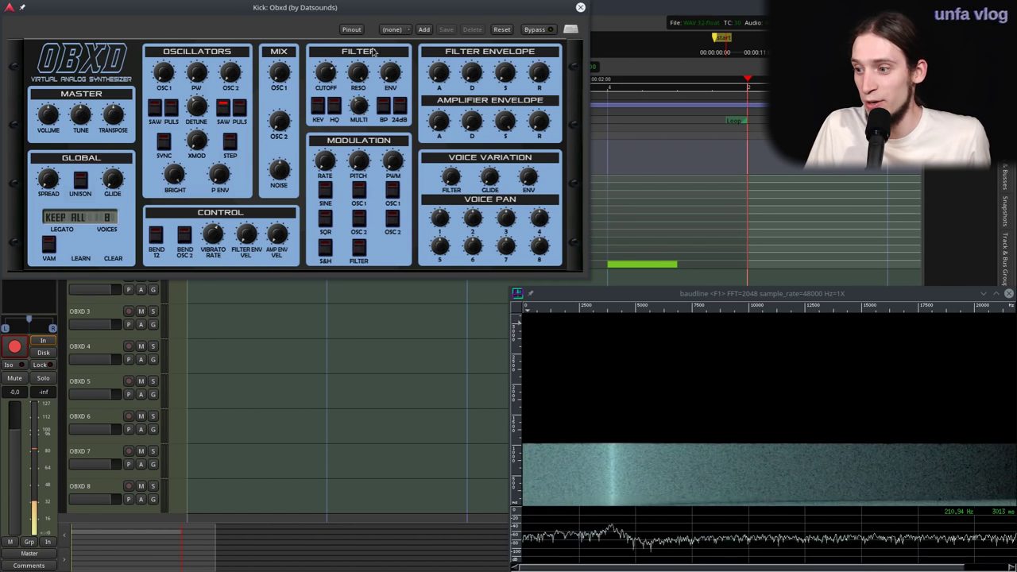
pyautogui.click(400, 107)
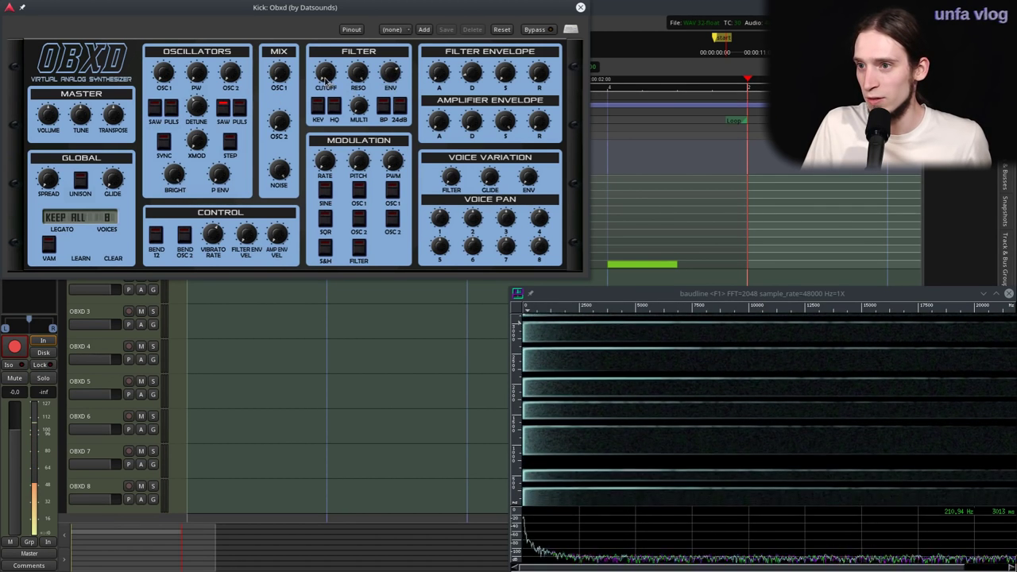
# - Raise the Obxd filter cutoff and play the kick pattern to hear the sound in context
pyautogui.moveTo(324, 77); pyautogui.dragTo(329, 66)
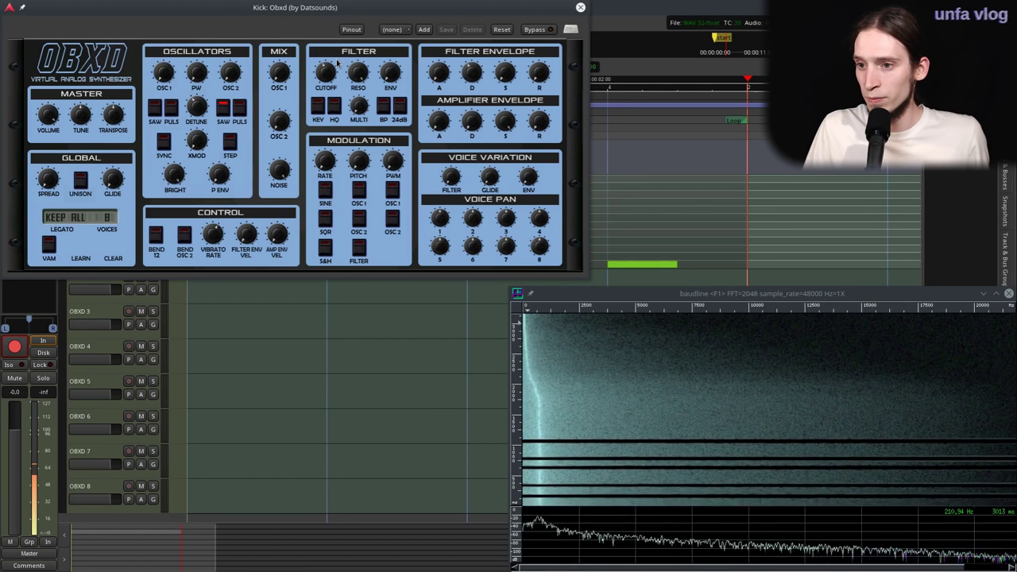
pyautogui.click(628, 10)
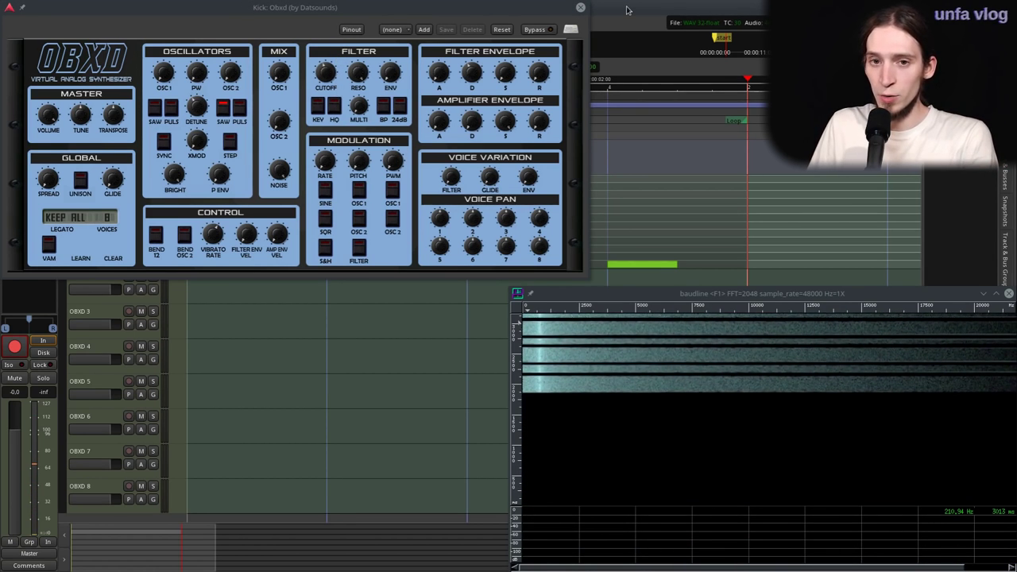
pyautogui.press('space')
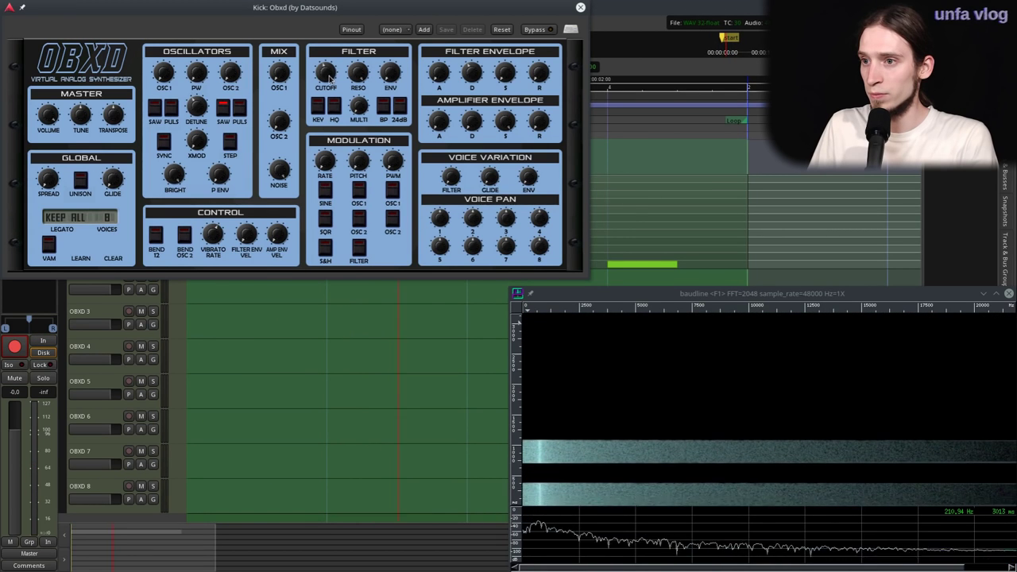
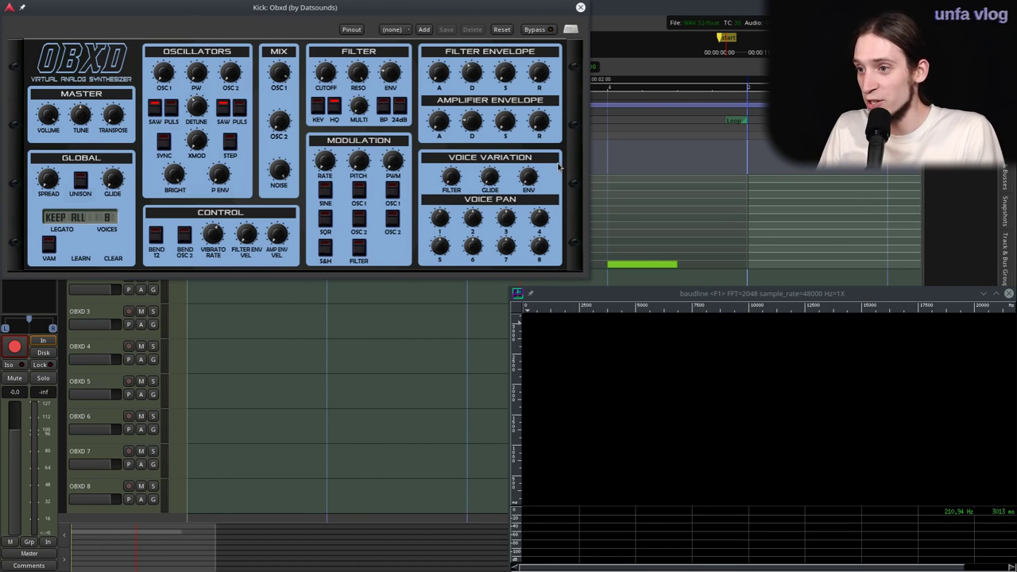
# - Close the Obxd window, search the available plugins for "calf satur" and insert Calf Saturator on the Kick track
pyautogui.click(581, 7)
pyautogui.rightClick(102, 120)
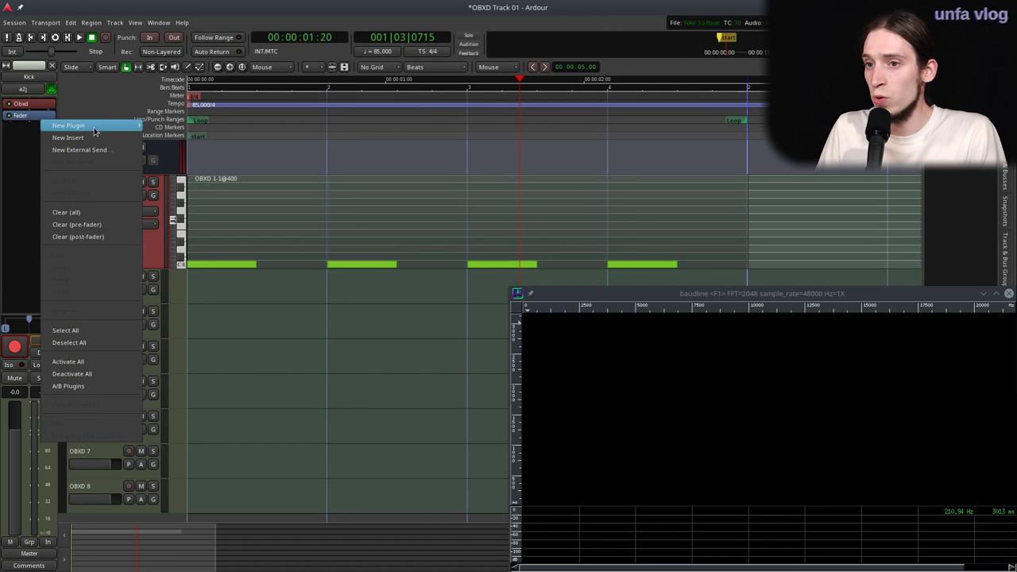
pyautogui.moveTo(119, 125)
pyautogui.moveTo(171, 126)
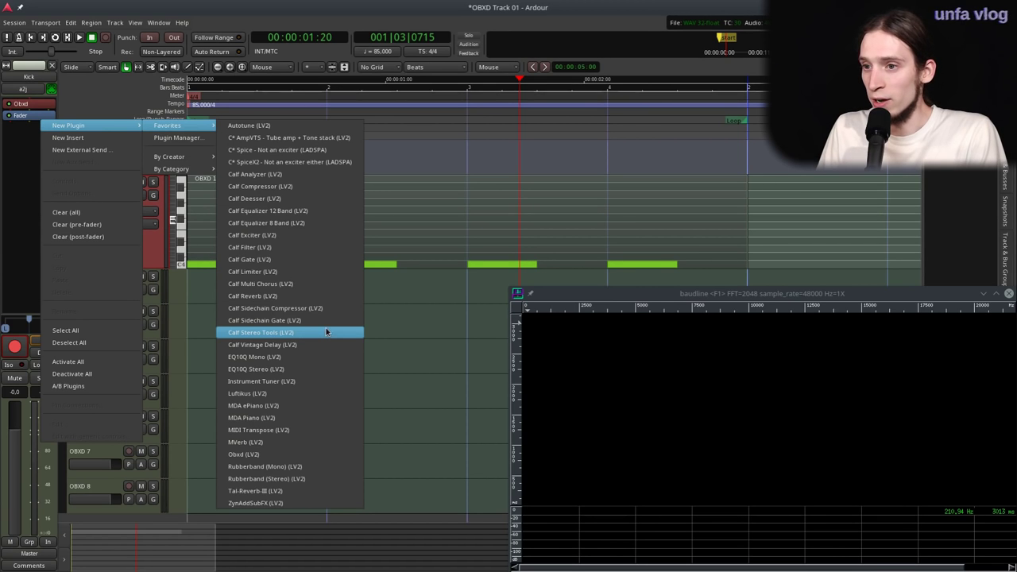
pyautogui.click(177, 137)
pyautogui.write('calf satur')
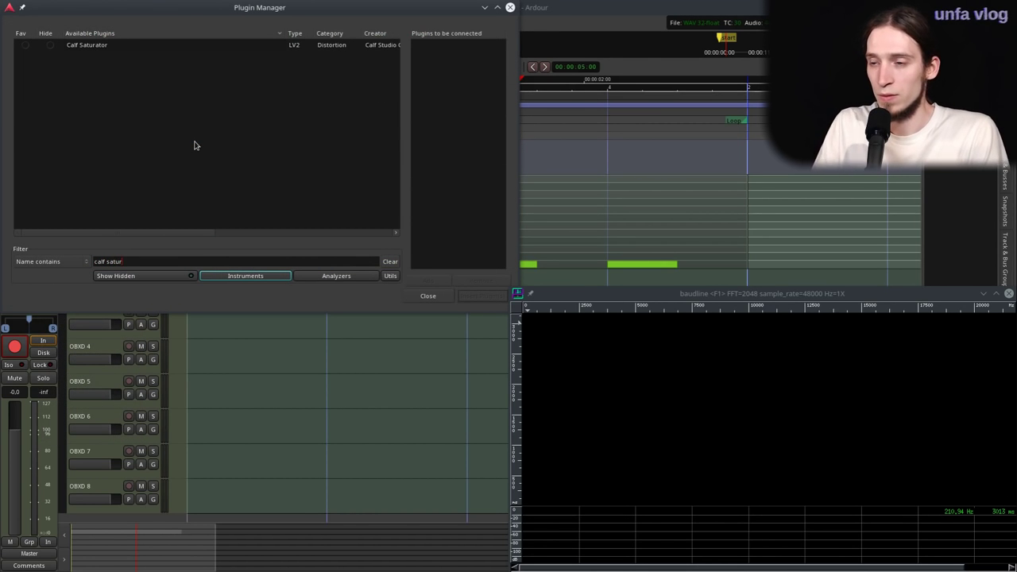
pyautogui.doubleClick(117, 45)
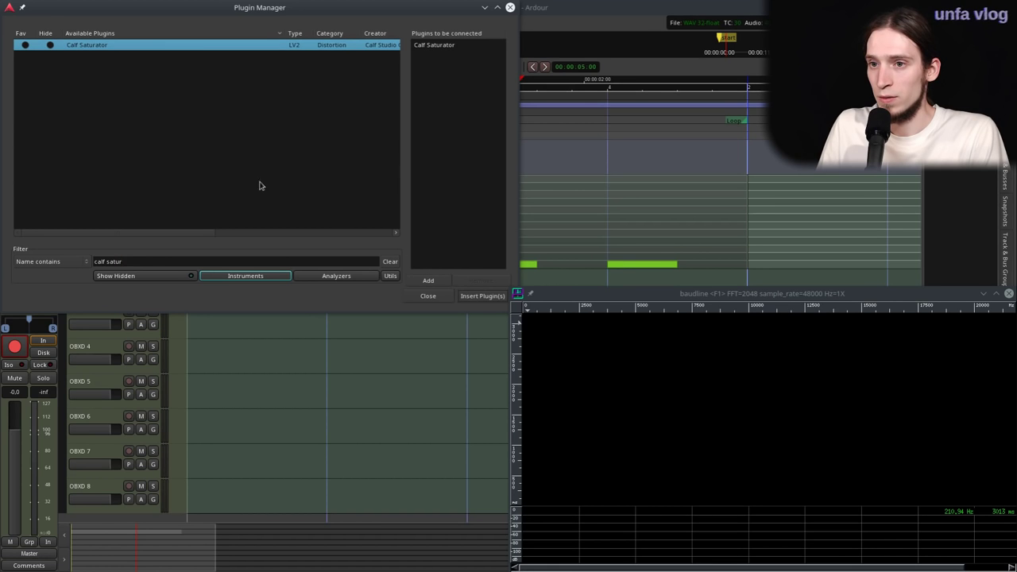
pyautogui.click(483, 296)
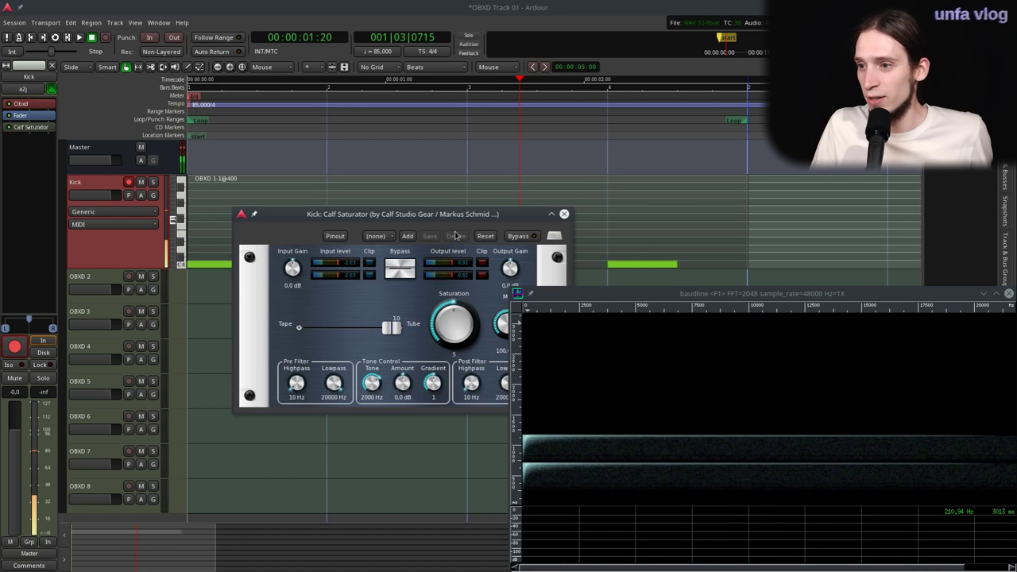
# - Raise the Calf Saturator's saturation to 10 and its input gain to 33.2 dB
pyautogui.moveTo(453, 214); pyautogui.dragTo(376, 171)
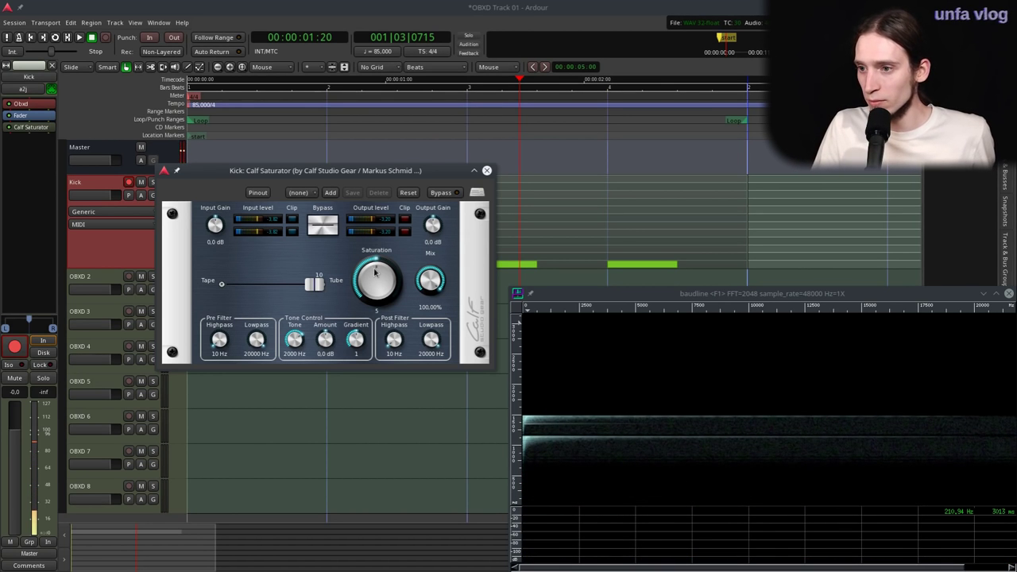
pyautogui.moveTo(374, 269); pyautogui.dragTo(389, 140)
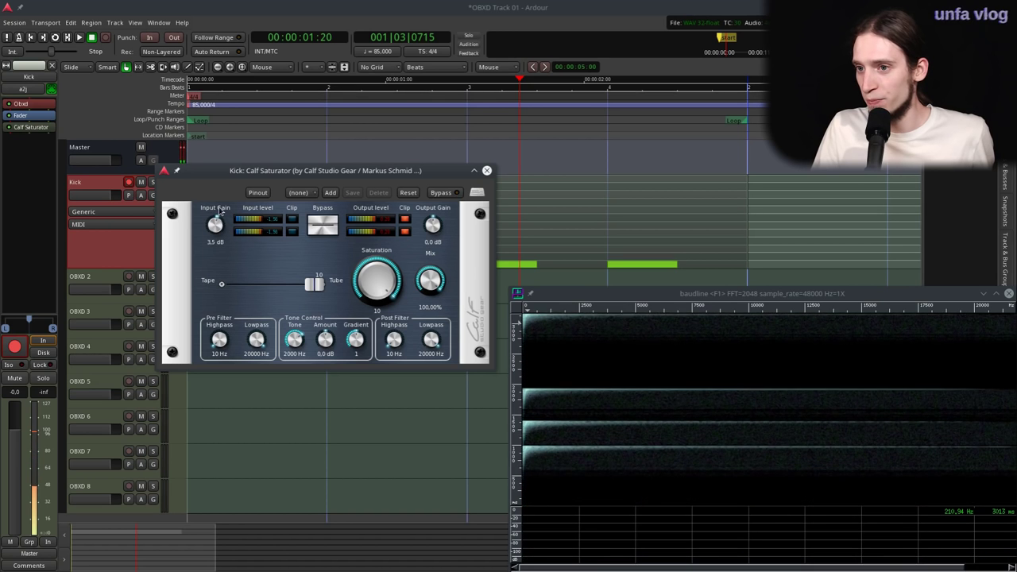
pyautogui.moveTo(216, 223); pyautogui.dragTo(227, 168)
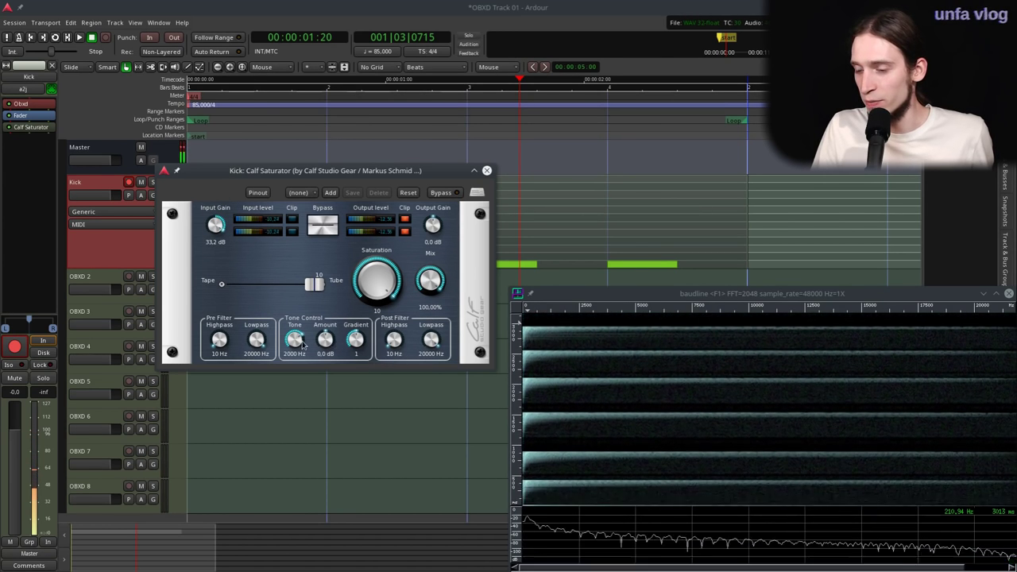
# - Set the saturator's tone control to about 4102 Hz, with an amount of 18.5 dB and a gradient of about 0.337
pyautogui.moveTo(299, 344); pyautogui.dragTo(333, 295)
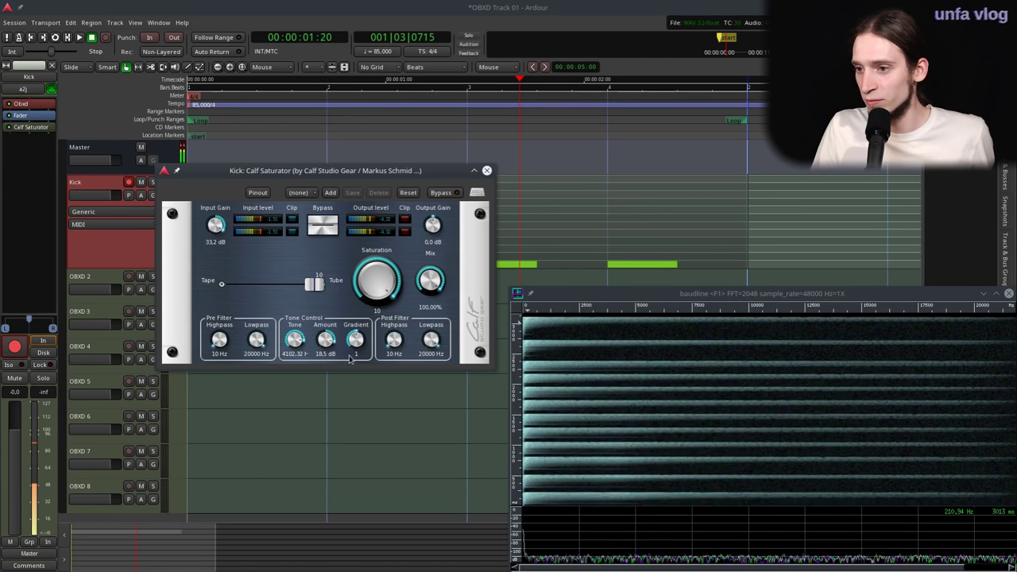
pyautogui.moveTo(353, 356); pyautogui.dragTo(355, 376)
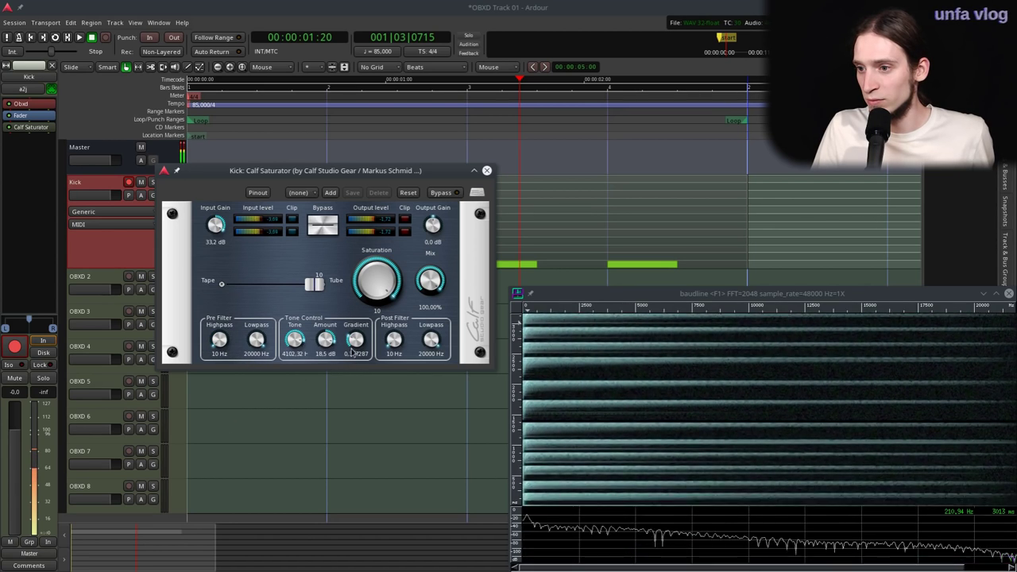
pyautogui.moveTo(383, 345); pyautogui.dragTo(384, 475)
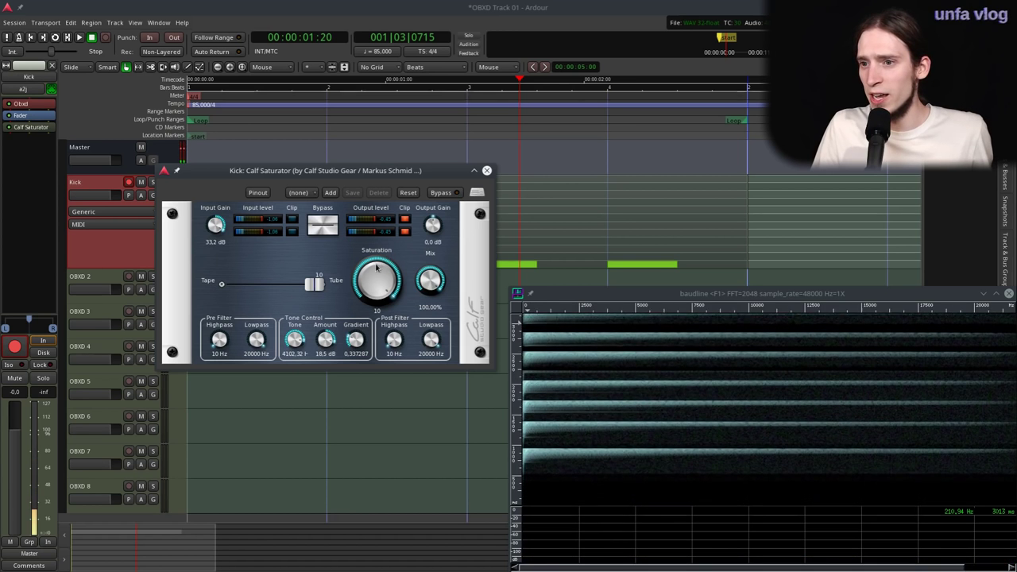
# - Set the saturator's input gain to 13.3 dB, saturation to 10 and mix to 51.6%, and close its window
pyautogui.moveTo(392, 262); pyautogui.dragTo(379, 364)
pyautogui.moveTo(231, 226); pyautogui.dragTo(227, 270)
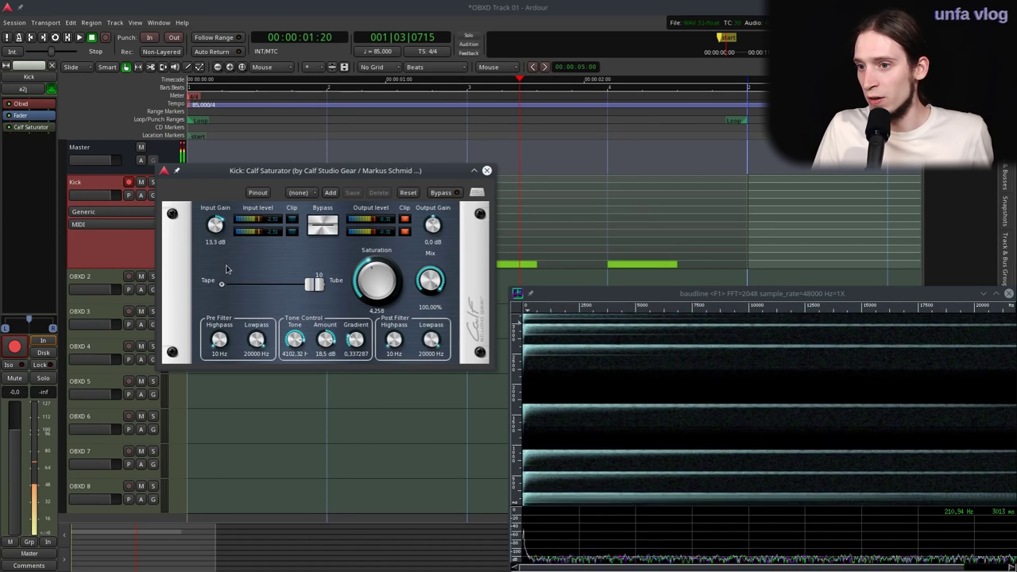
pyautogui.moveTo(357, 270); pyautogui.dragTo(387, 231)
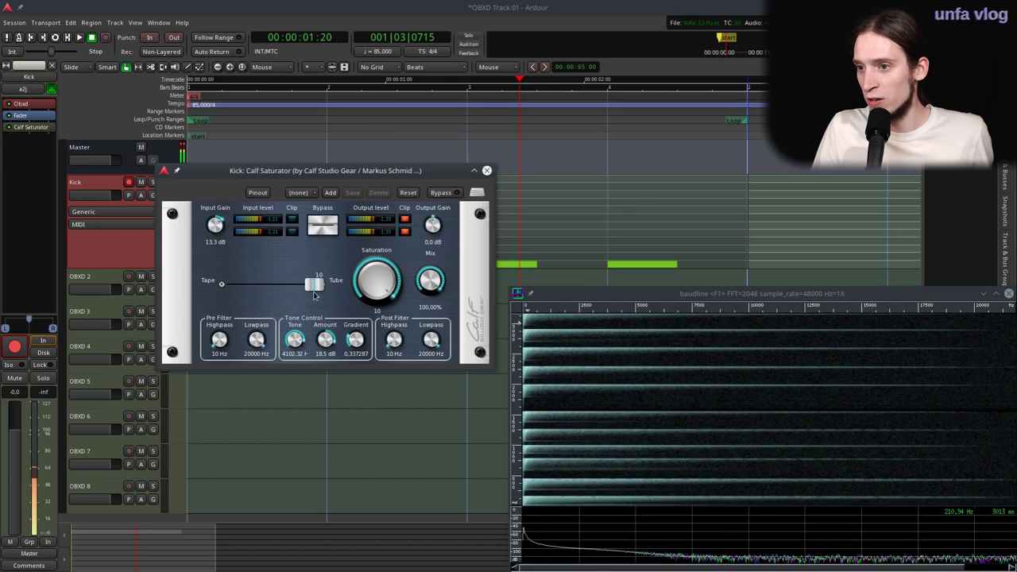
pyautogui.moveTo(314, 294)
pyautogui.mouseDown()
pyautogui.moveTo(225, 293)
pyautogui.moveTo(317, 291)
pyautogui.mouseUp()
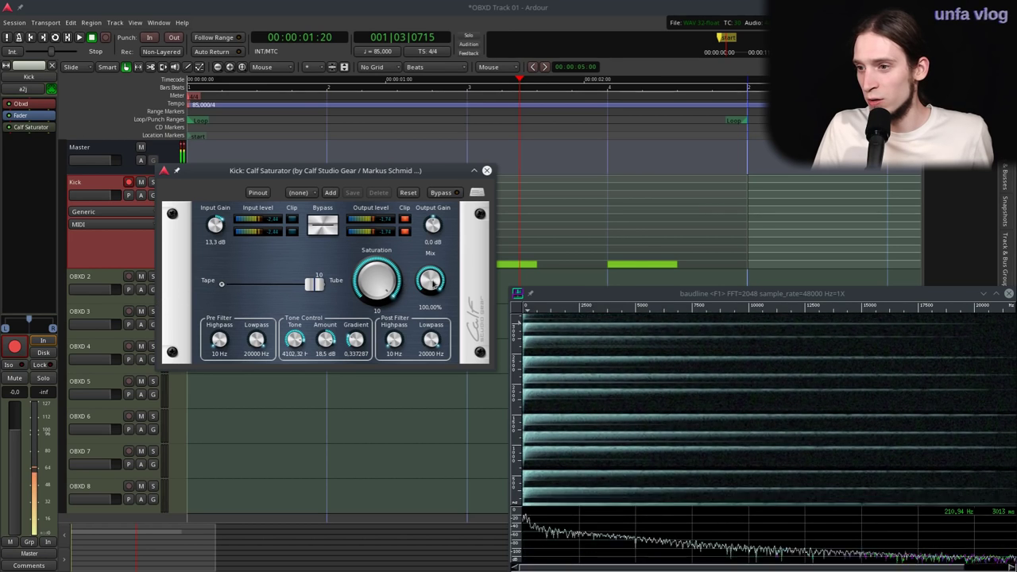
pyautogui.moveTo(433, 285); pyautogui.dragTo(432, 343)
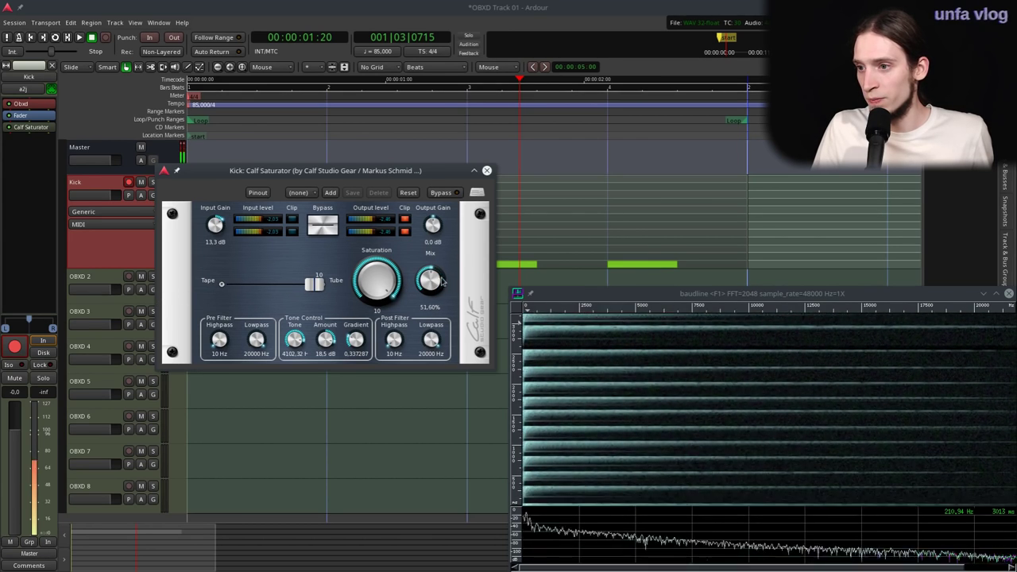
pyautogui.click(487, 170)
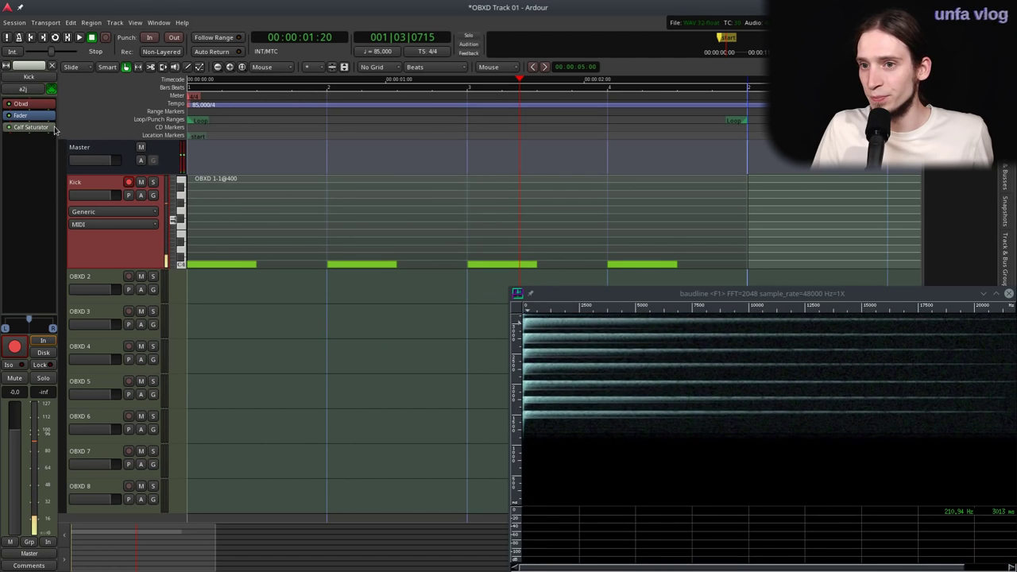
# - Move Calf Saturator ahead of the Fader on the Kick track and insert EQ10Q Stereo after it
pyautogui.moveTo(24, 116); pyautogui.dragTo(42, 128)
pyautogui.rightClick(43, 128)
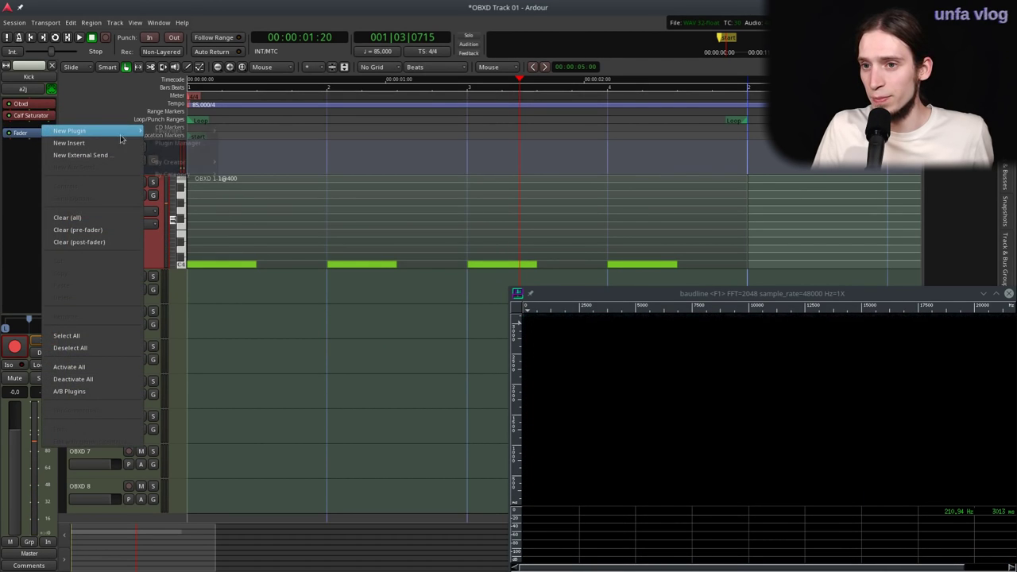
pyautogui.moveTo(95, 130)
pyautogui.moveTo(179, 130)
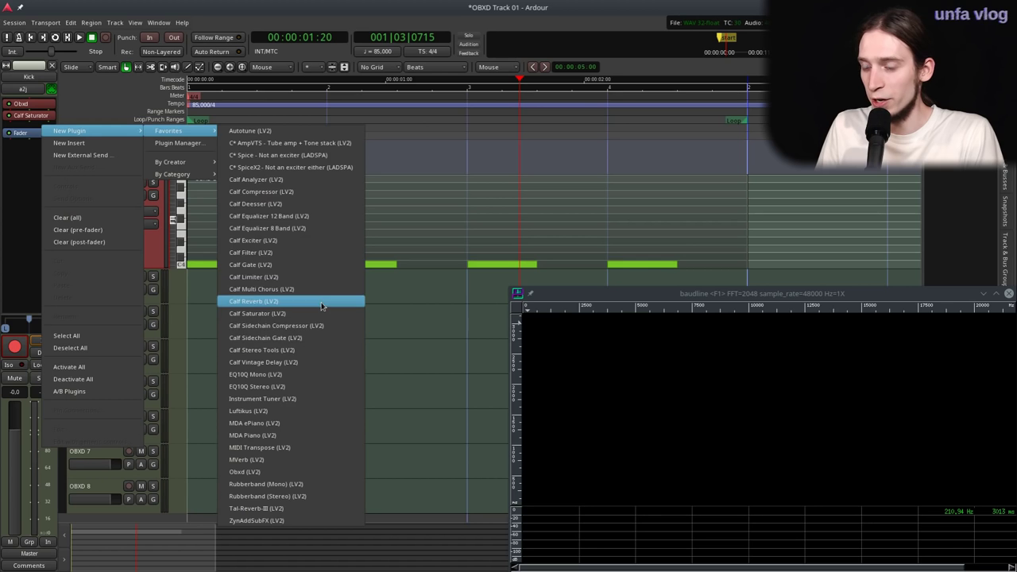
pyautogui.click(298, 387)
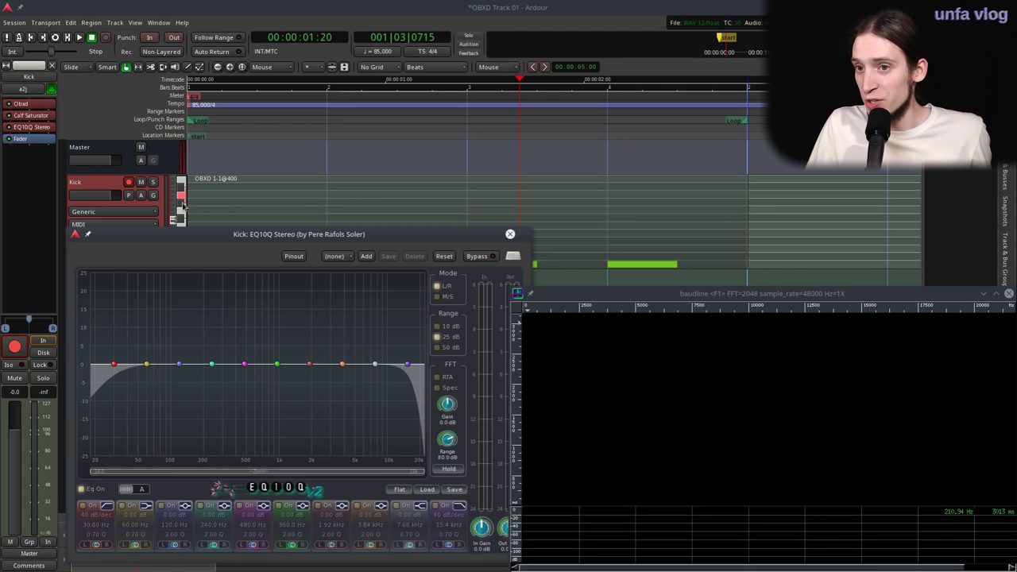
# - Turn on the EQ's RTA display and set a 40 dB/dec high-pass at 97.27 Hz with Q 7.42, then briefly check Obxd
pyautogui.click(439, 377)
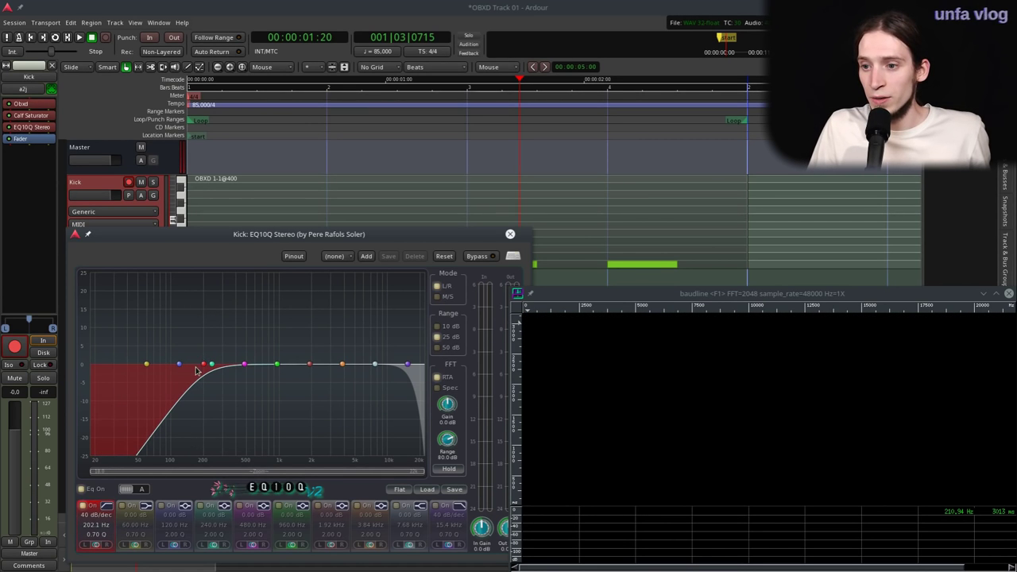
pyautogui.moveTo(204, 366); pyautogui.dragTo(186, 365)
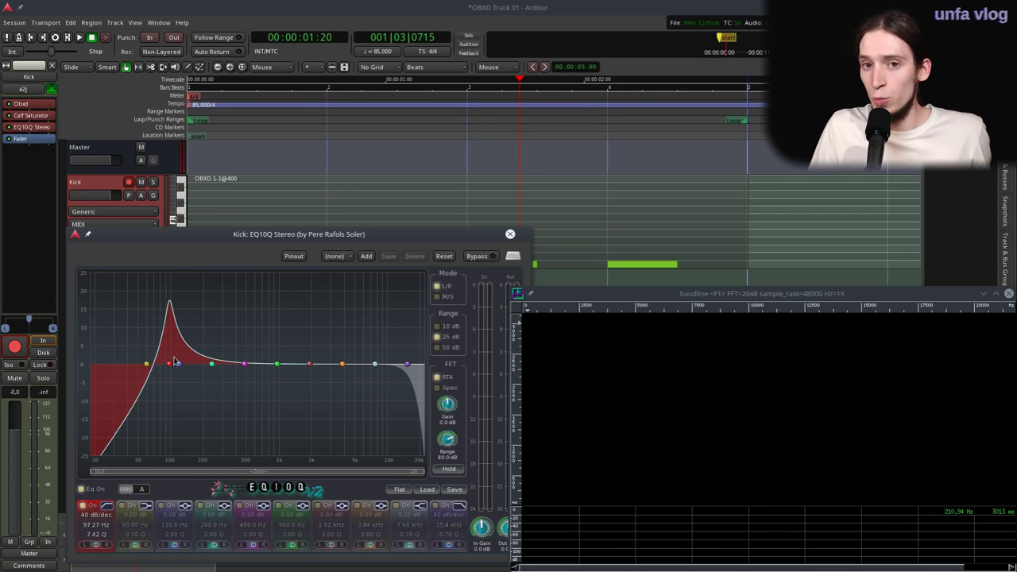
pyautogui.moveTo(177, 360); pyautogui.dragTo(167, 365)
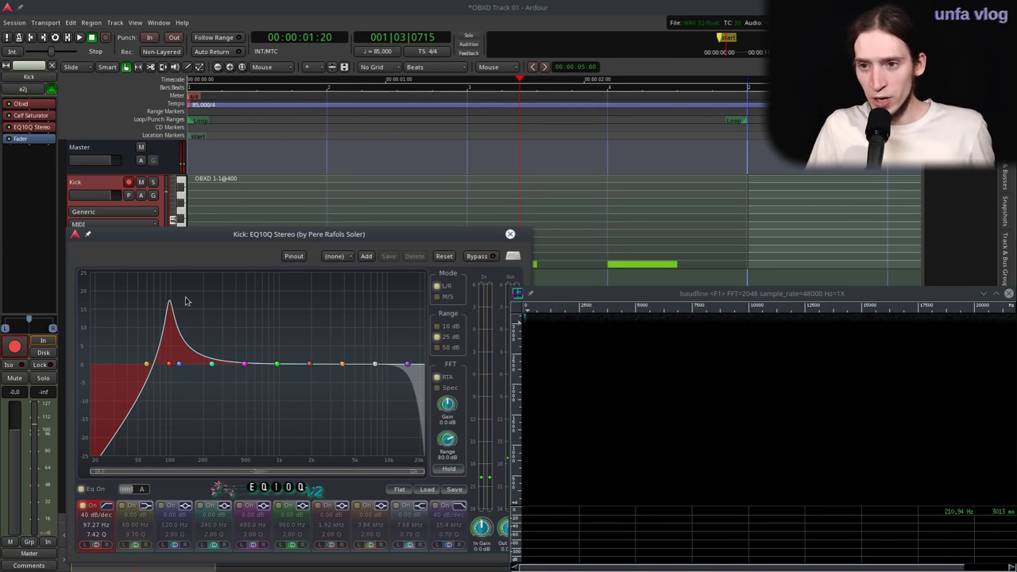
pyautogui.doubleClick(38, 103)
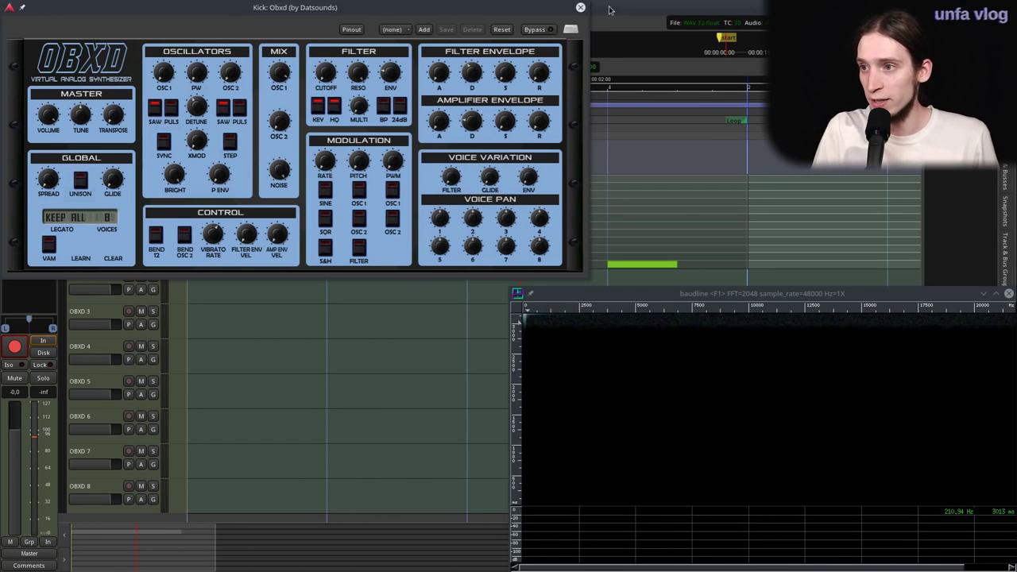
pyautogui.click(580, 8)
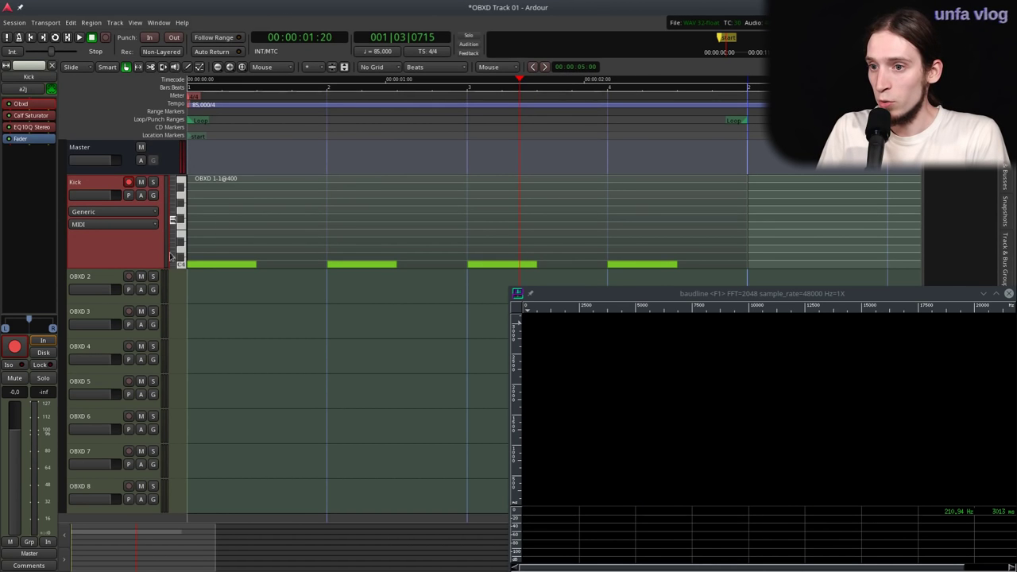
# - Transpose the Kick track's MIDI region down two octaves, bring its notes into view and play it back
pyautogui.scroll(-2, 172, 222)
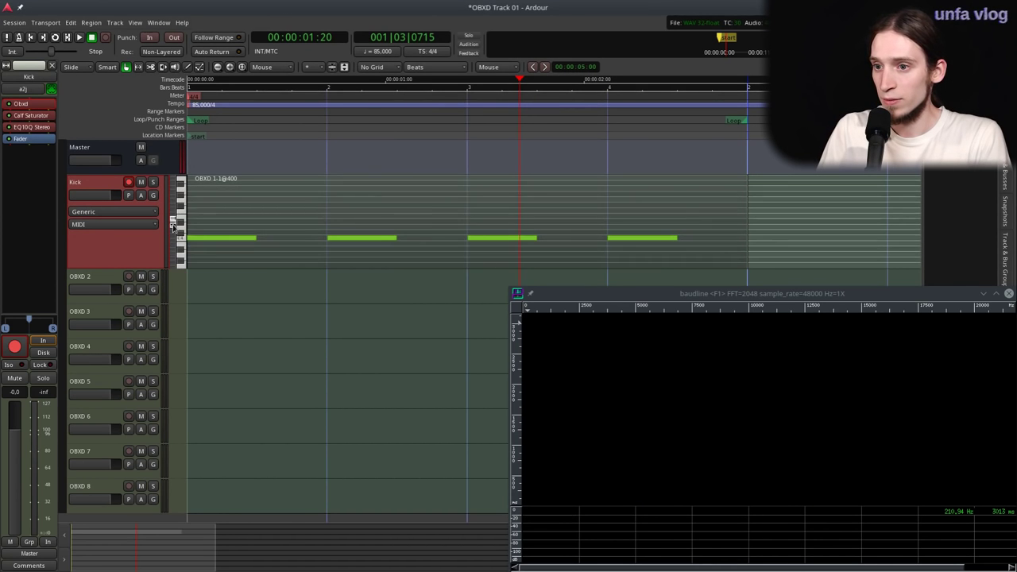
pyautogui.rightClick(263, 226)
pyautogui.moveTo(297, 229)
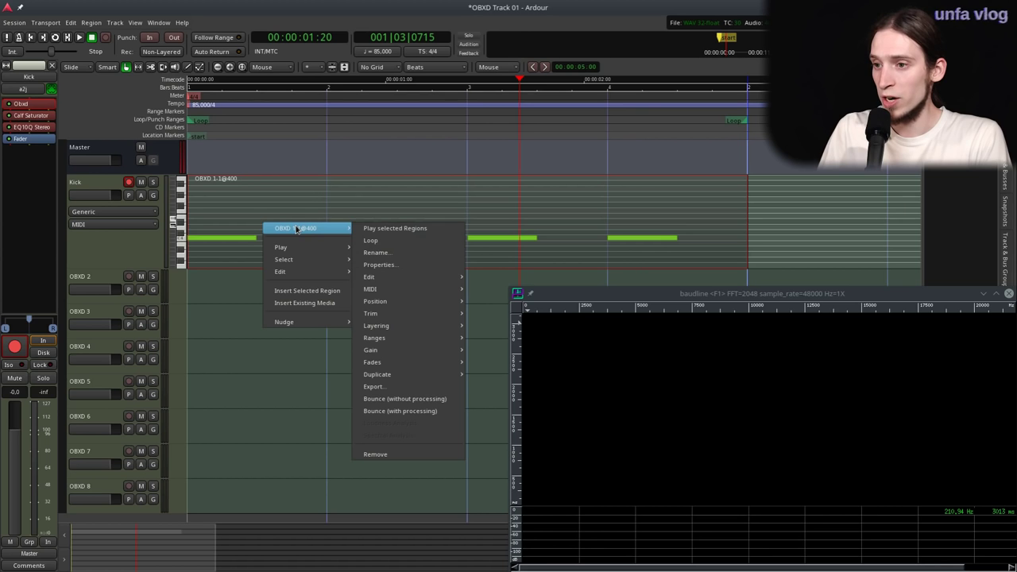
pyautogui.click(477, 290)
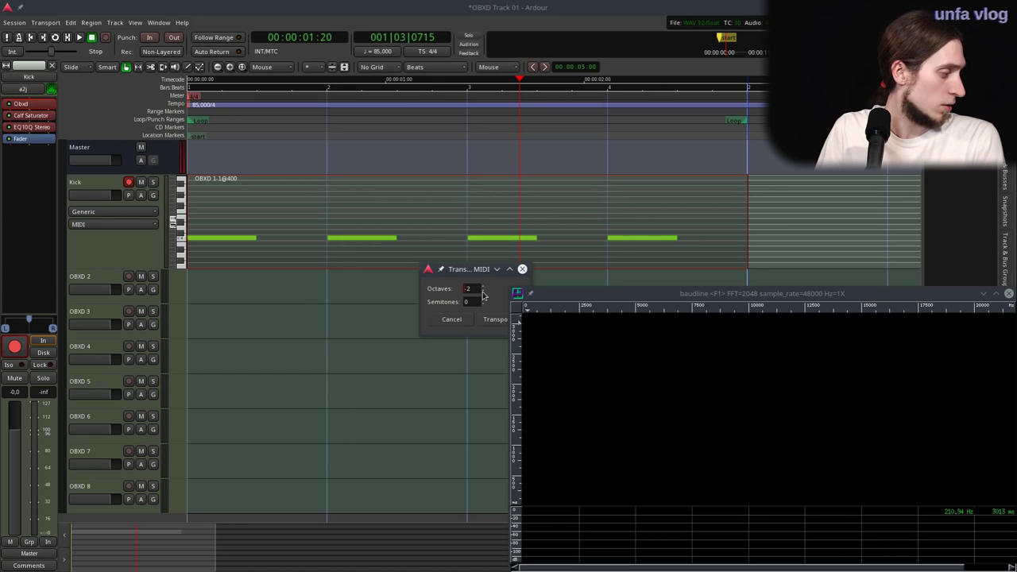
pyautogui.moveTo(479, 269); pyautogui.dragTo(400, 199)
pyautogui.click(415, 248)
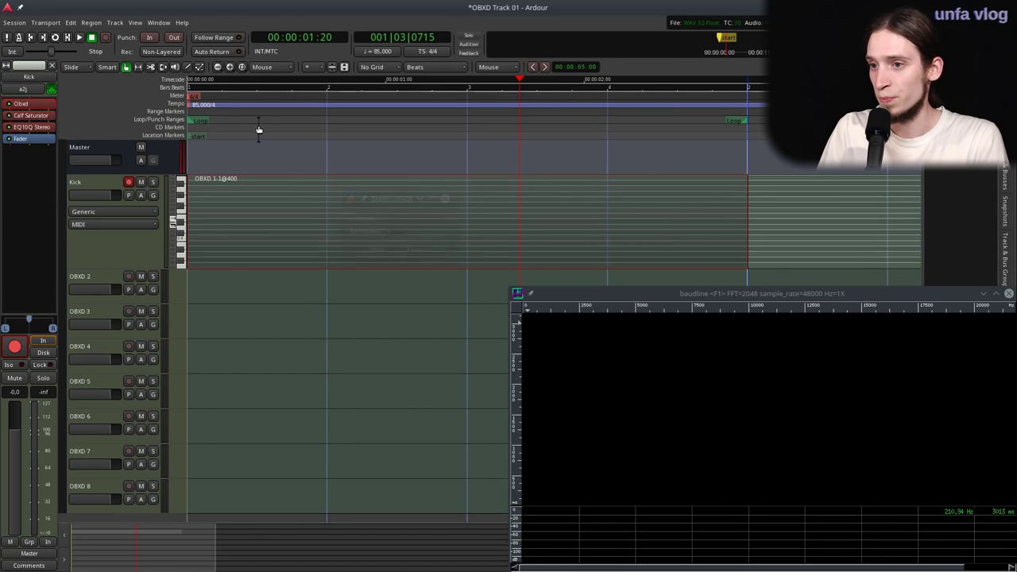
pyautogui.press('space')
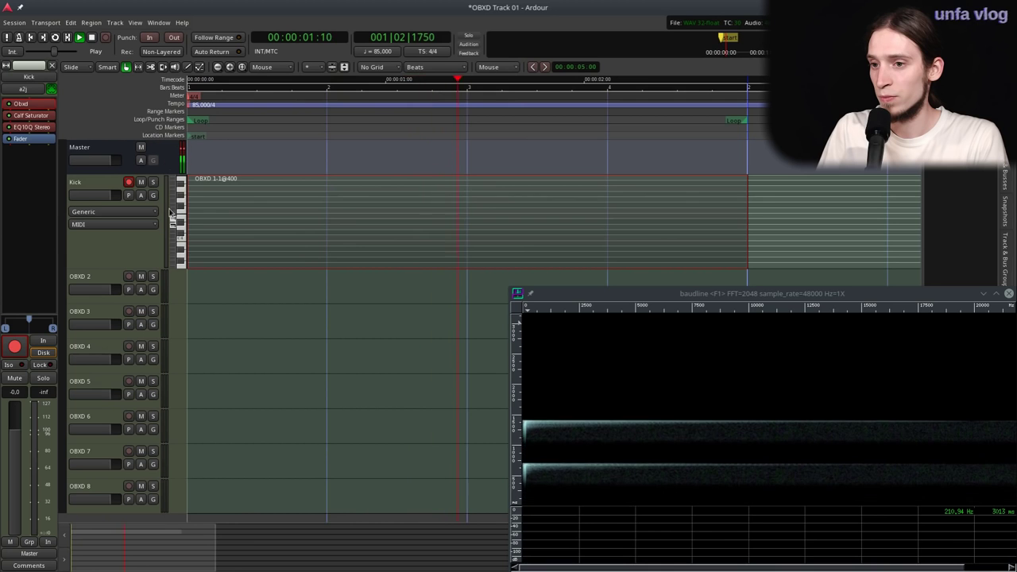
pyautogui.moveTo(173, 223); pyautogui.dragTo(174, 243)
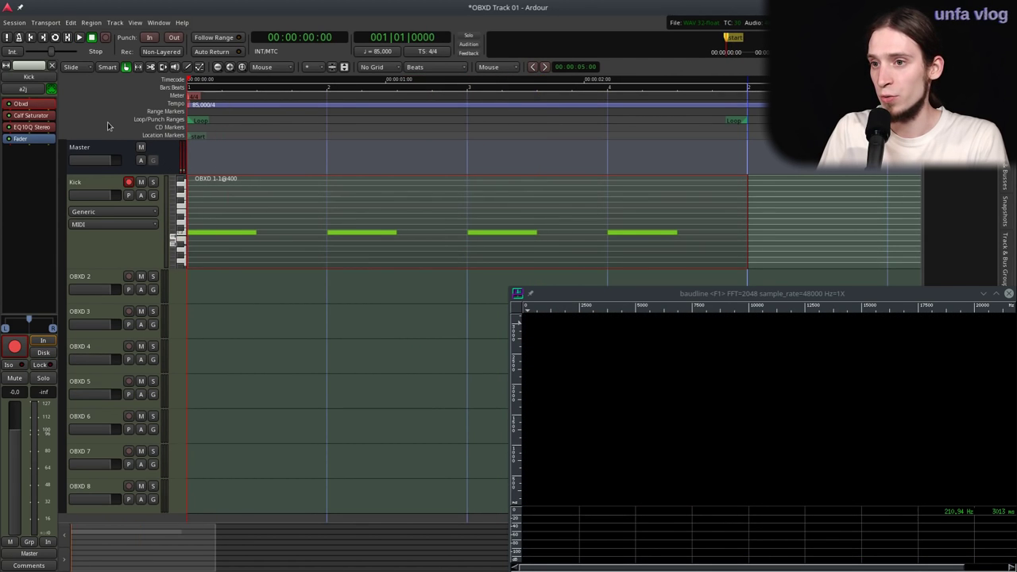
pyautogui.press('space')
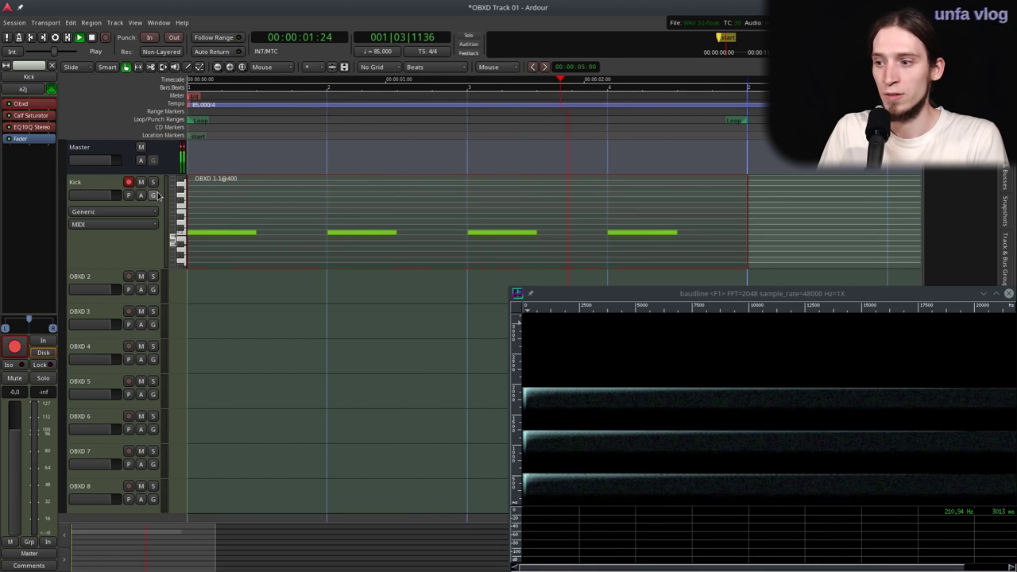
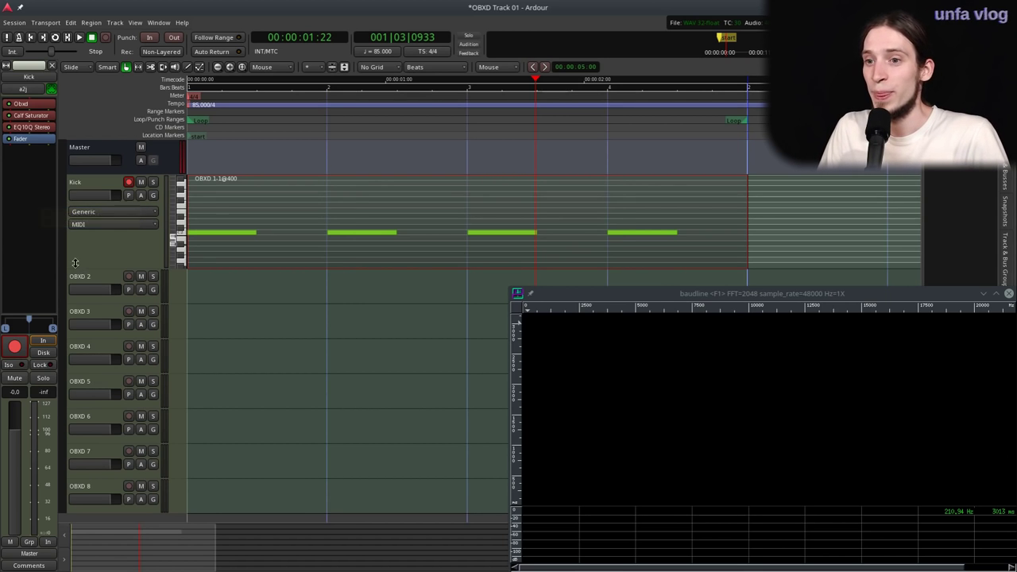
# - Loop the kick and add EQ10Q bands at 375.1 Hz (-9.25 dB, Q 1.66) and 3.32 kHz (4.77 dB, Q 0.69)
pyautogui.rightClick(43, 142)
pyautogui.moveTo(135, 146)
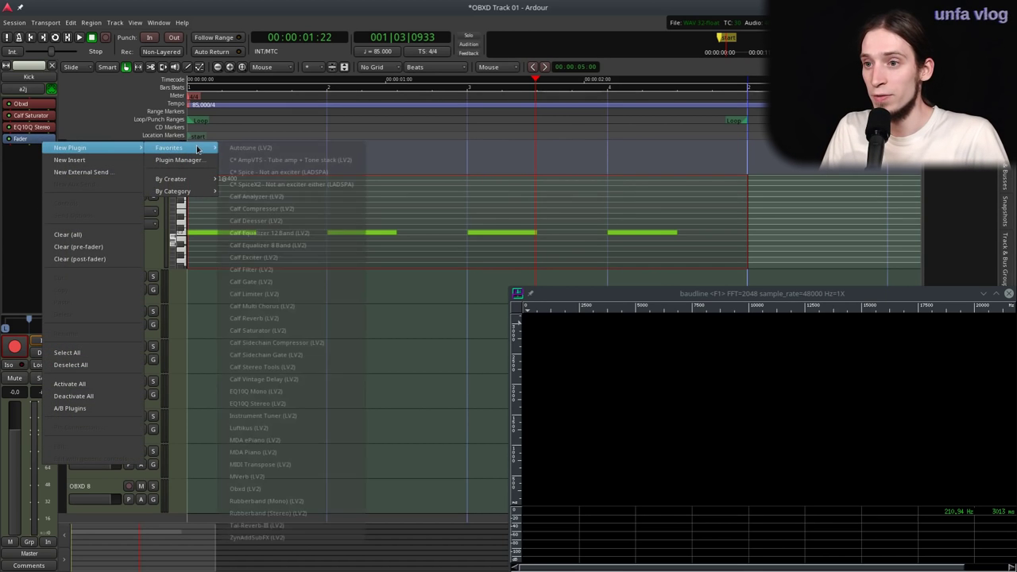
pyautogui.click(45, 131)
pyautogui.press('l')
pyautogui.doubleClick(40, 131)
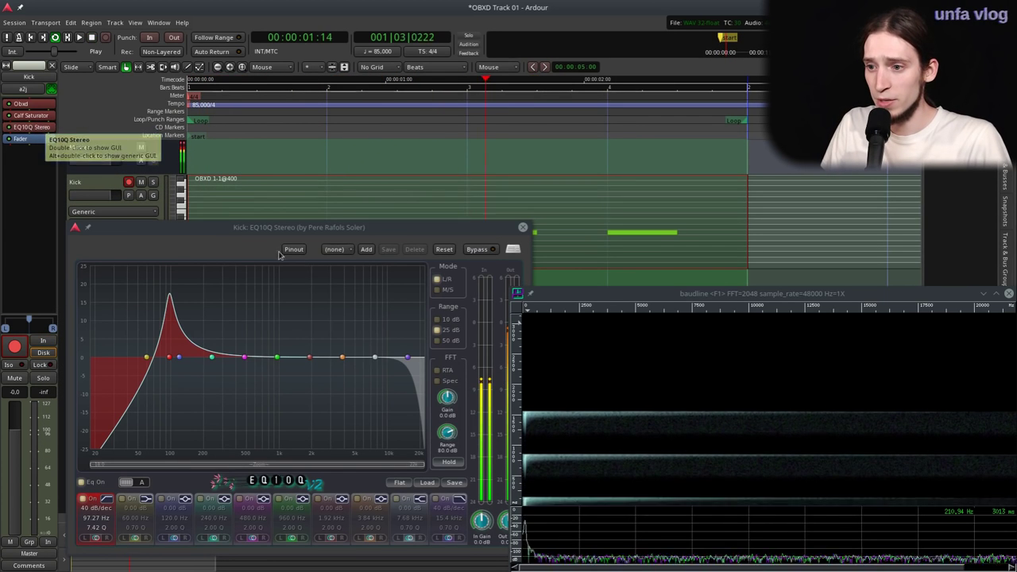
pyautogui.moveTo(343, 358); pyautogui.dragTo(233, 389)
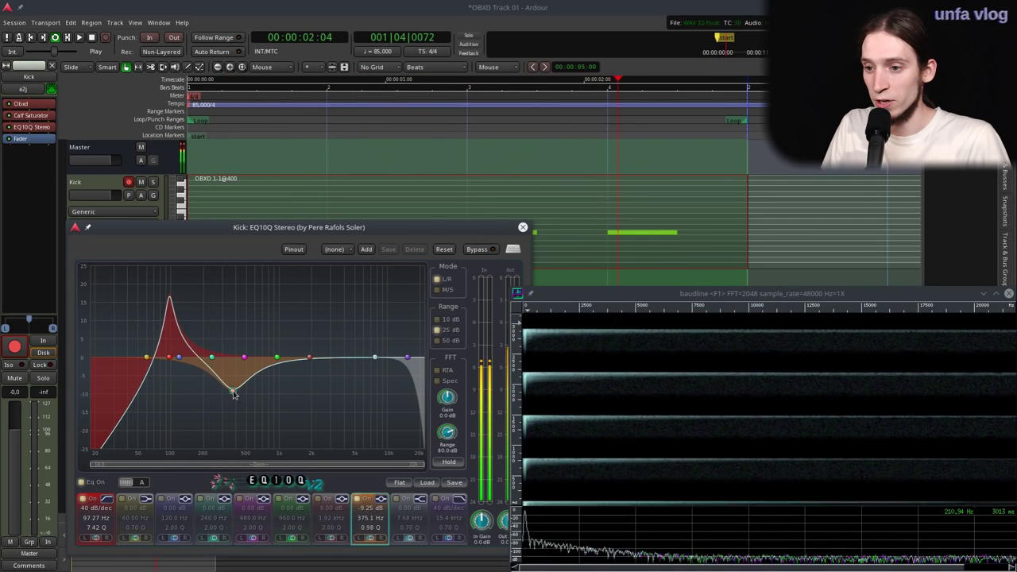
pyautogui.scroll(3, 232, 390)
pyautogui.moveTo(277, 359); pyautogui.dragTo(334, 342)
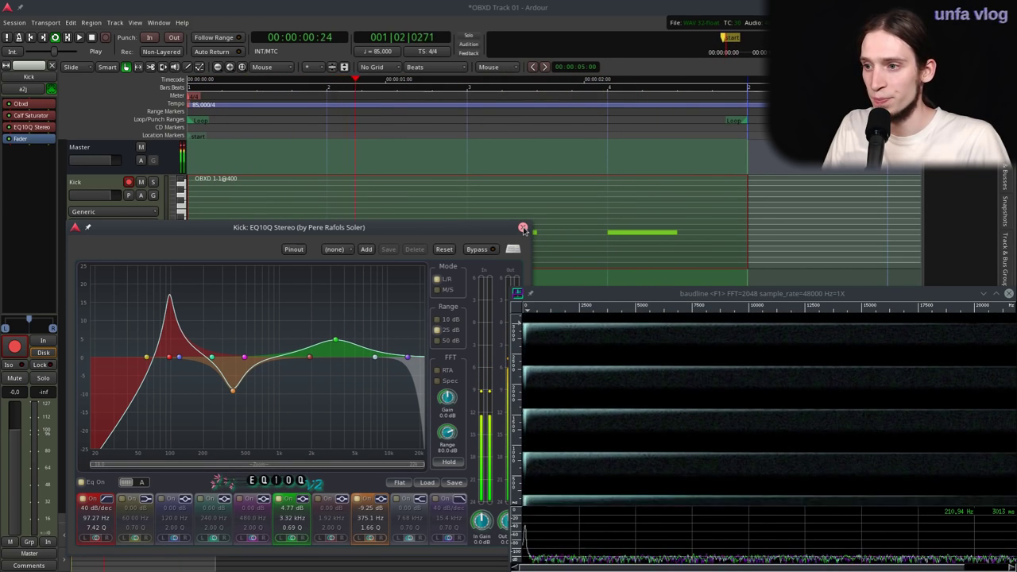
pyautogui.click(523, 228)
# - Insert Calf Compressor on the Kick track after EQ10Q Stereo
pyautogui.rightClick(53, 144)
pyautogui.moveTo(79, 141)
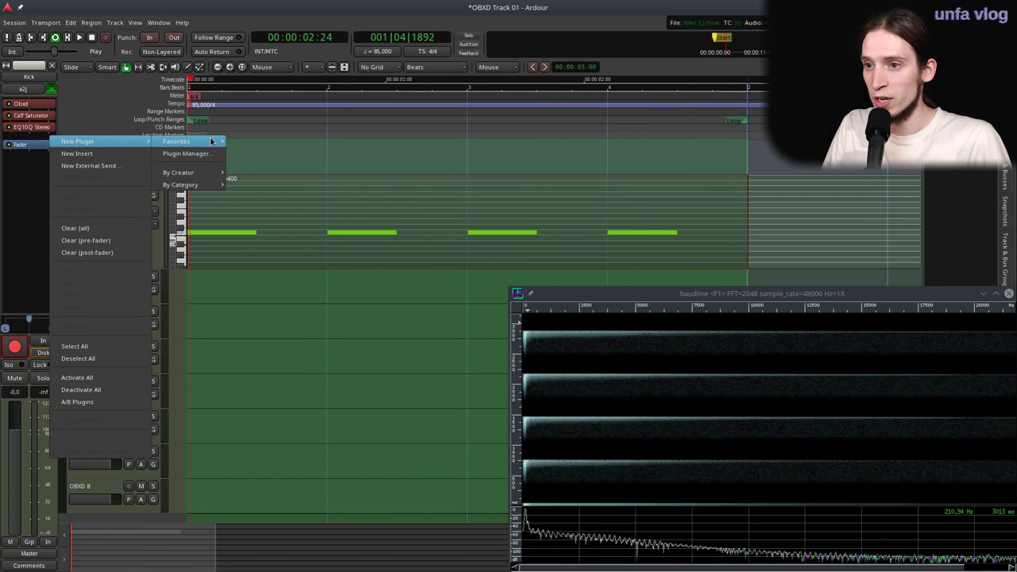
pyautogui.moveTo(179, 142)
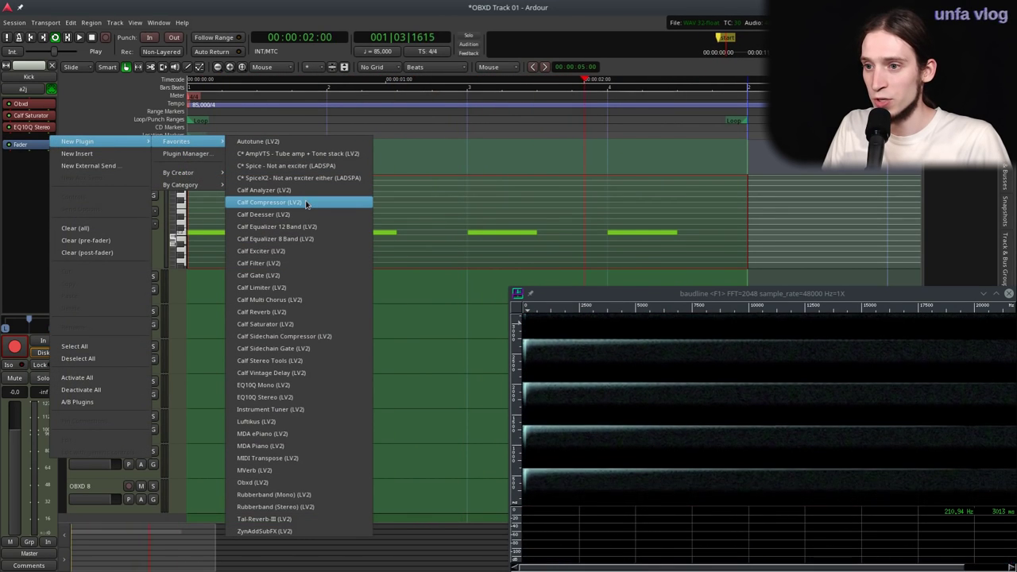
pyautogui.click(306, 203)
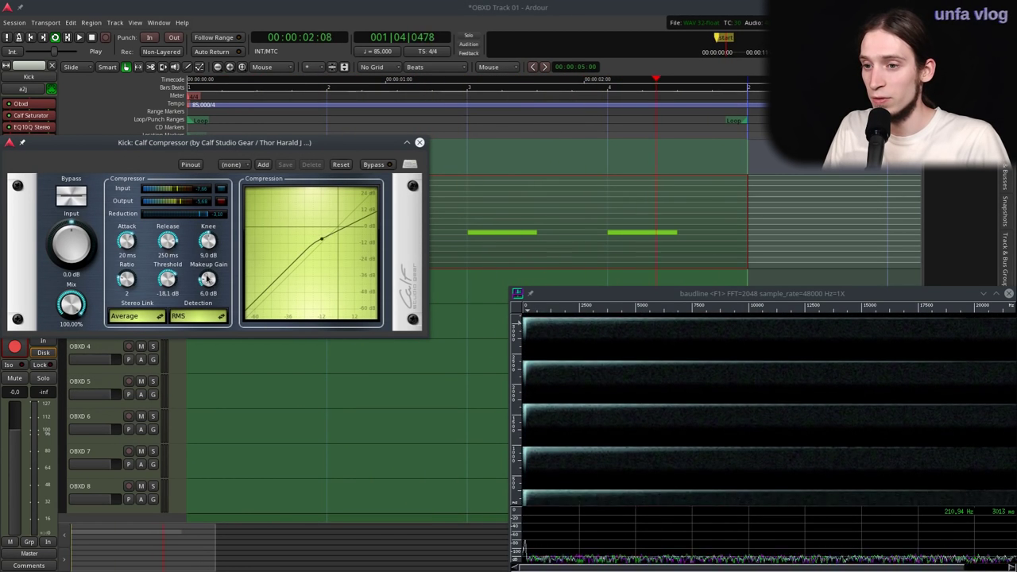
# - Set the compressor's attack to 10.6017 ms, release to 2.53953 ms, ratio to 6.86332 and threshold to -26.0 dB
pyautogui.moveTo(134, 244); pyautogui.dragTo(136, 223)
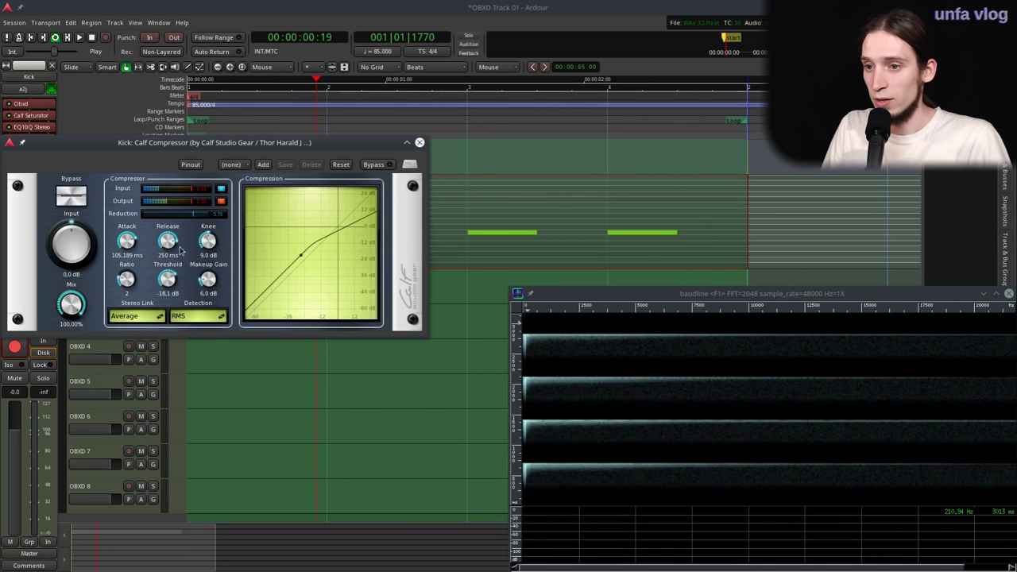
pyautogui.moveTo(170, 276); pyautogui.dragTo(177, 356)
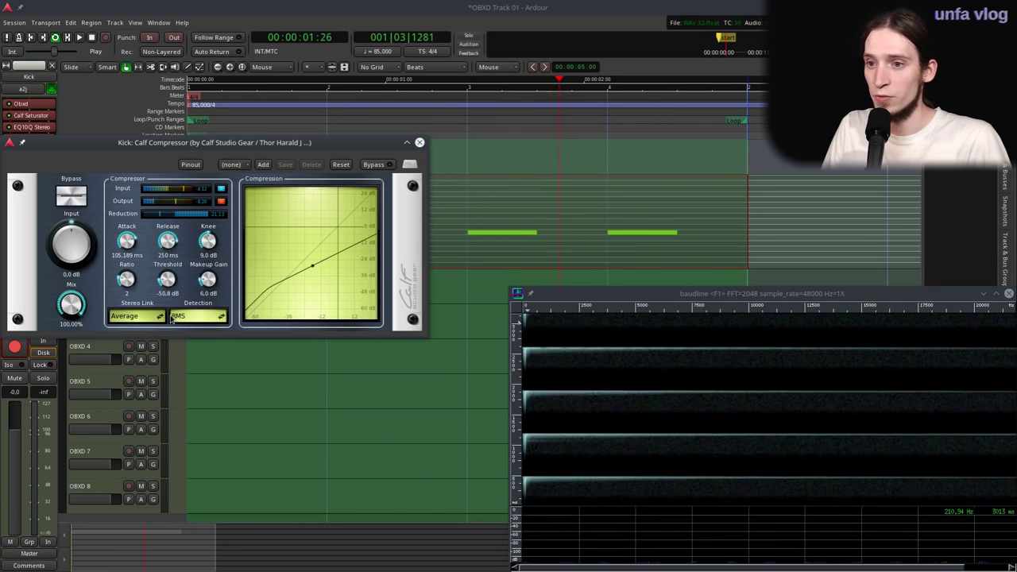
pyautogui.press('space')
pyautogui.moveTo(127, 279); pyautogui.dragTo(173, 294)
pyautogui.moveTo(129, 242); pyautogui.dragTo(182, 226)
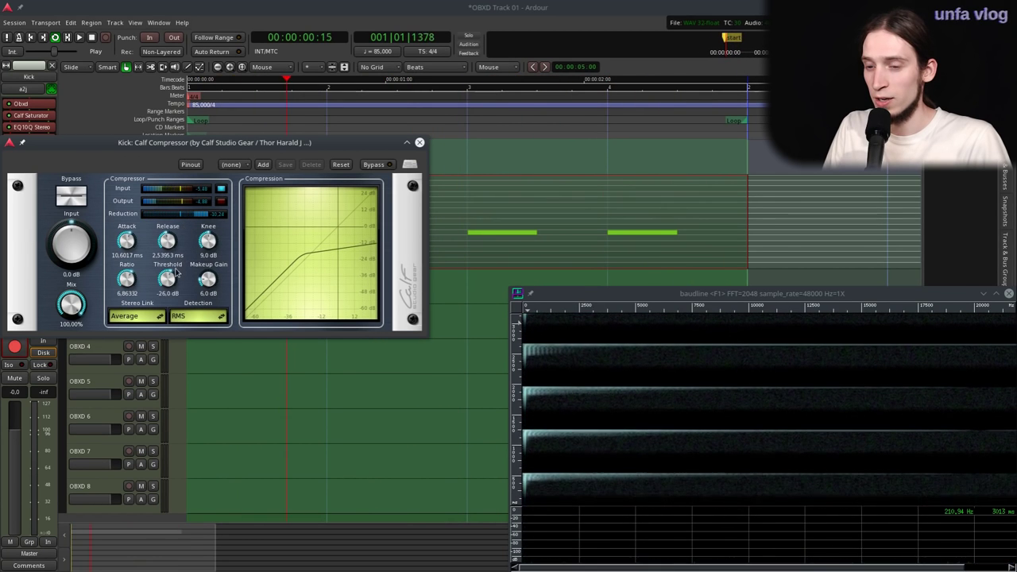
pyautogui.moveTo(178, 272); pyautogui.dragTo(176, 277)
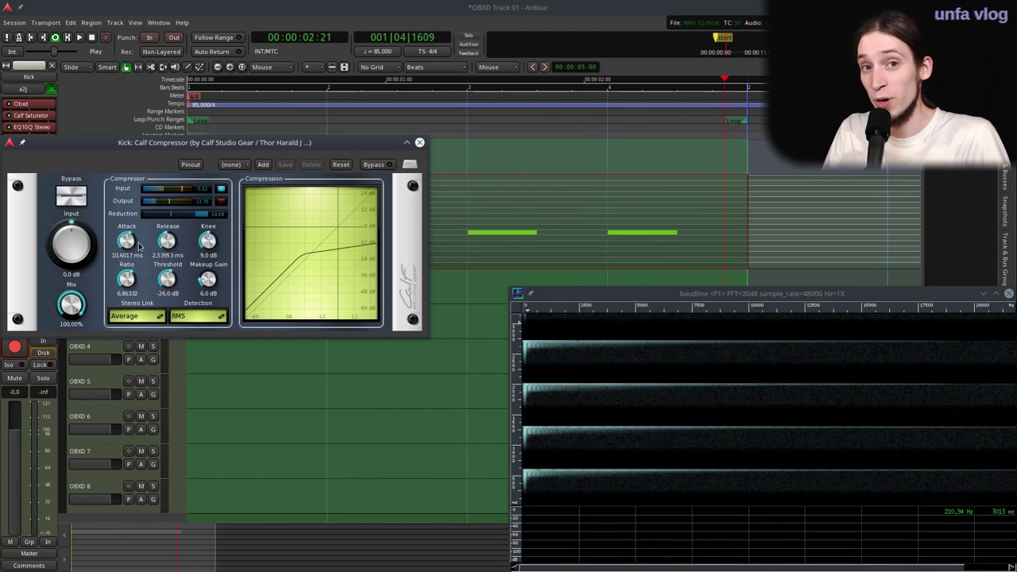
# - Set the compressor's attack to 105.189 ms and makeup gain to 6.7 dB, comparing the kick with and without bypass
pyautogui.moveTo(134, 243); pyautogui.dragTo(115, 219)
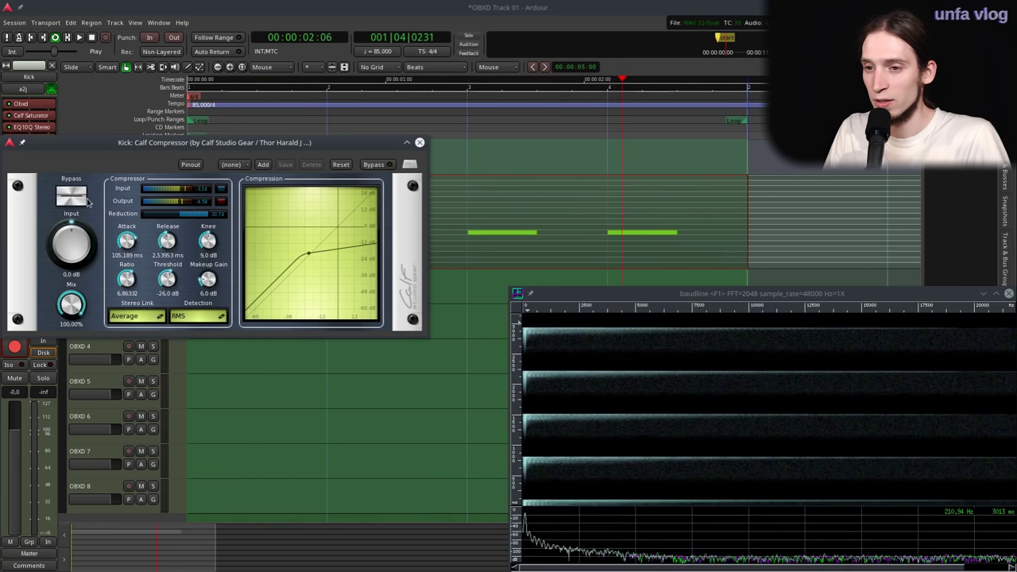
pyautogui.click(80, 201)
pyautogui.click(80, 201)
pyautogui.moveTo(207, 282); pyautogui.dragTo(208, 283)
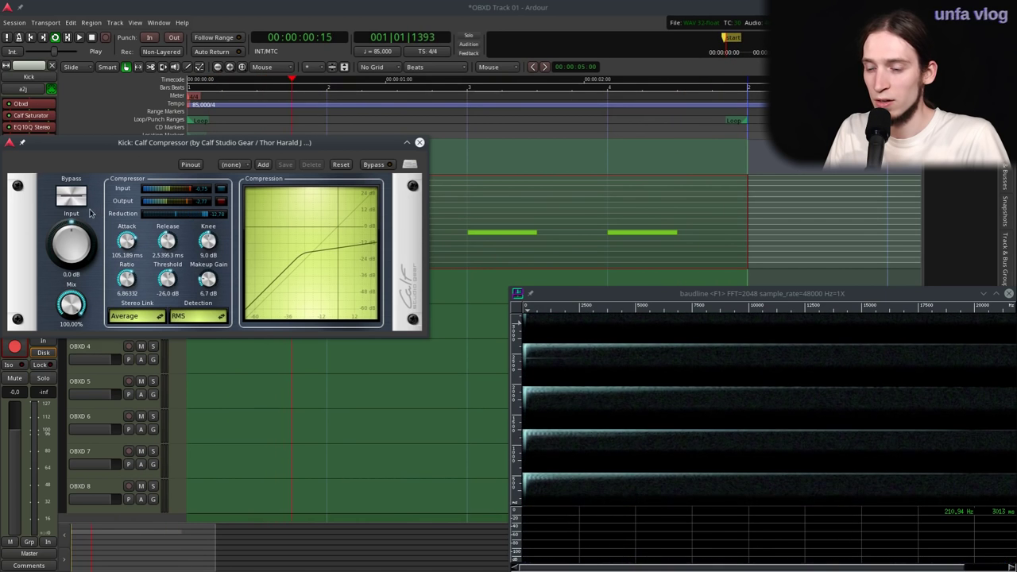
pyautogui.click(80, 201)
pyautogui.click(80, 201)
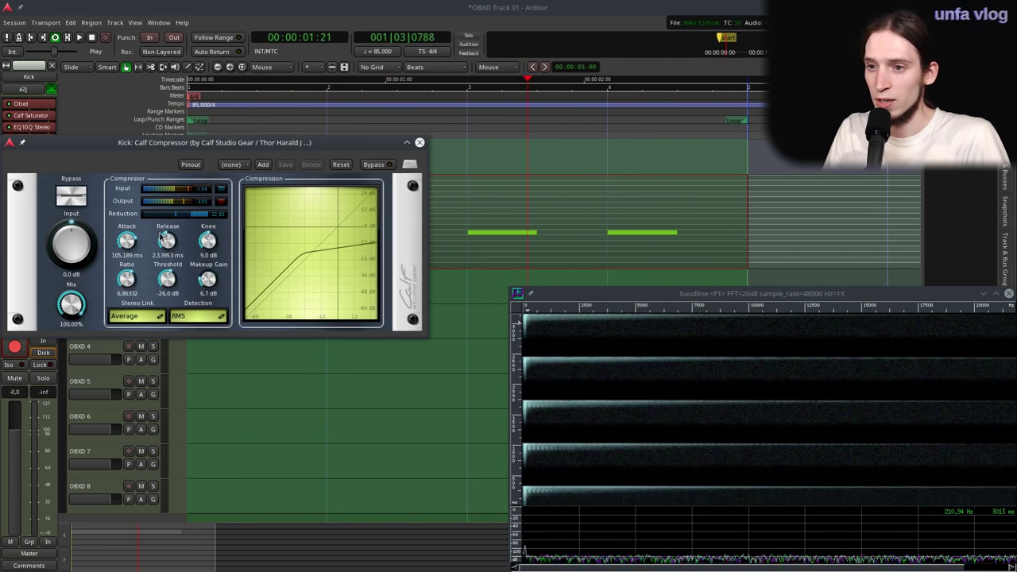
# - Set the compressor's release to 85.3983 ms and compare the compressed kick with the bypassed signal
pyautogui.moveTo(162, 236); pyautogui.dragTo(133, 198)
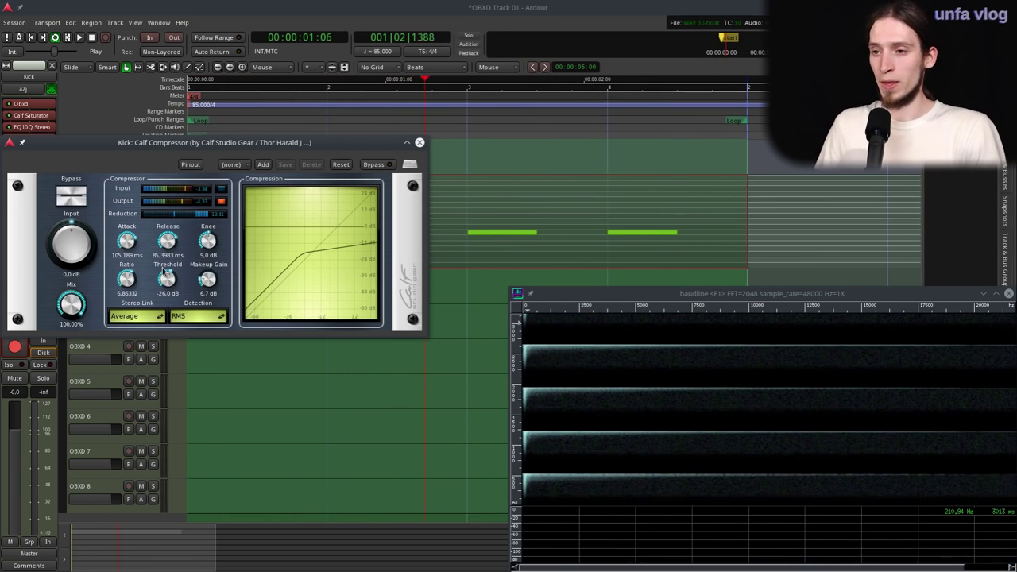
pyautogui.click(74, 204)
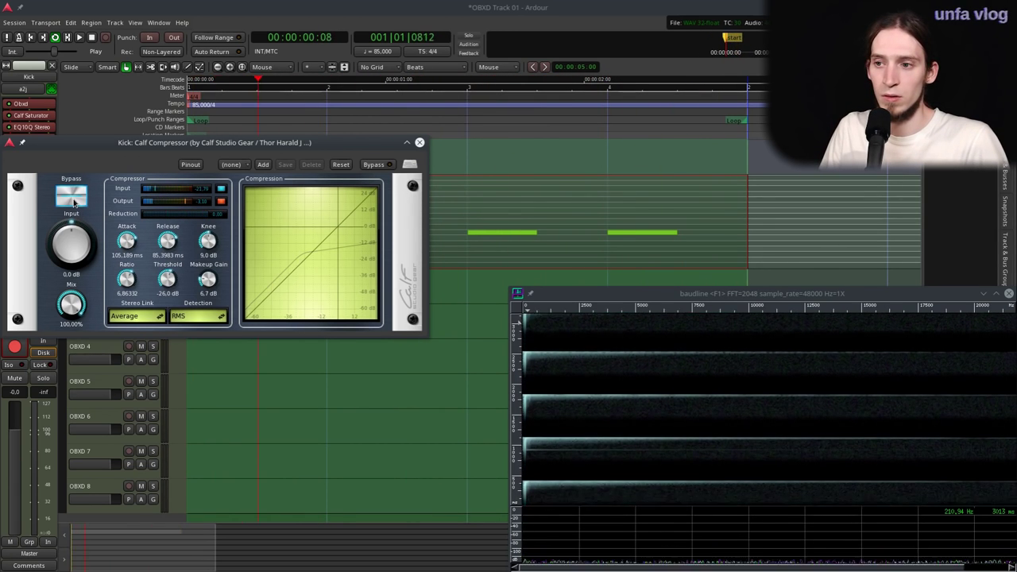
pyautogui.click(74, 203)
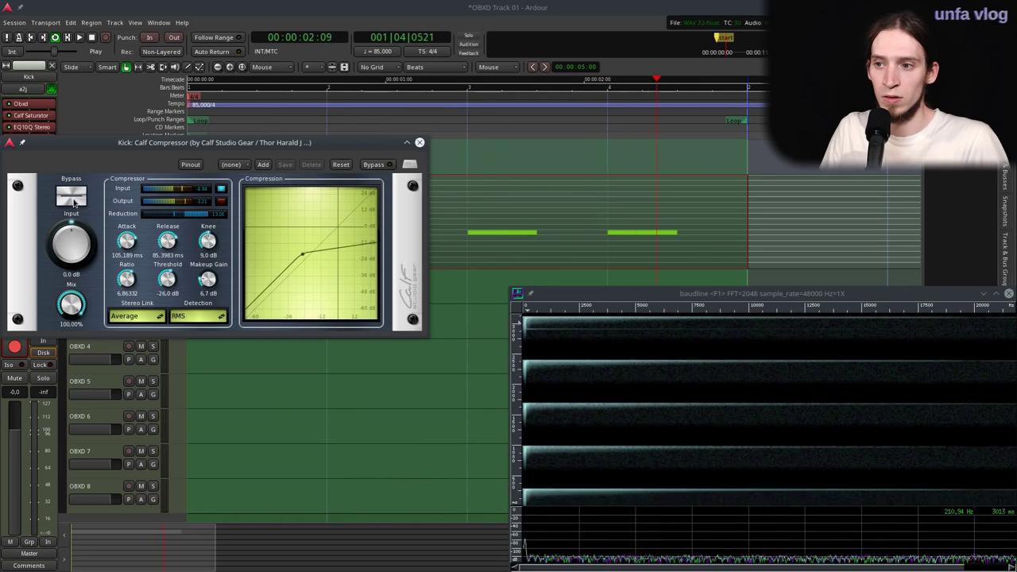
# - Set the compressor to 78.4775 ms attack, 3.70495 ratio, -28.4 dB threshold and 11.1 dB makeup gain, and bypass it for comparison
pyautogui.moveTo(127, 240); pyautogui.dragTo(128, 315)
pyautogui.moveTo(176, 278)
pyautogui.mouseDown()
pyautogui.moveTo(213, 265)
pyautogui.moveTo(175, 280)
pyautogui.moveTo(168, 267)
pyautogui.moveTo(196, 283)
pyautogui.mouseUp()
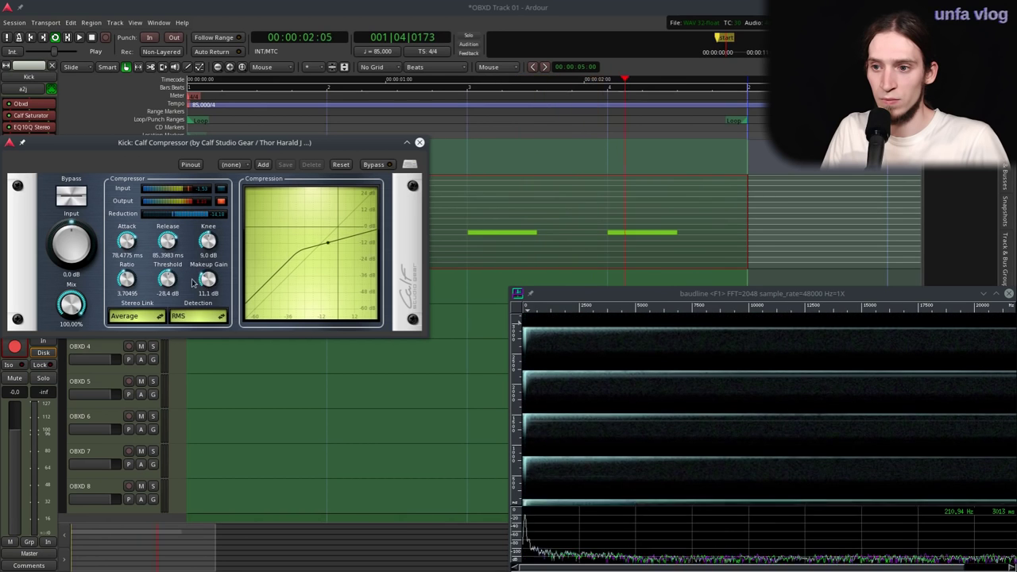
pyautogui.click(80, 204)
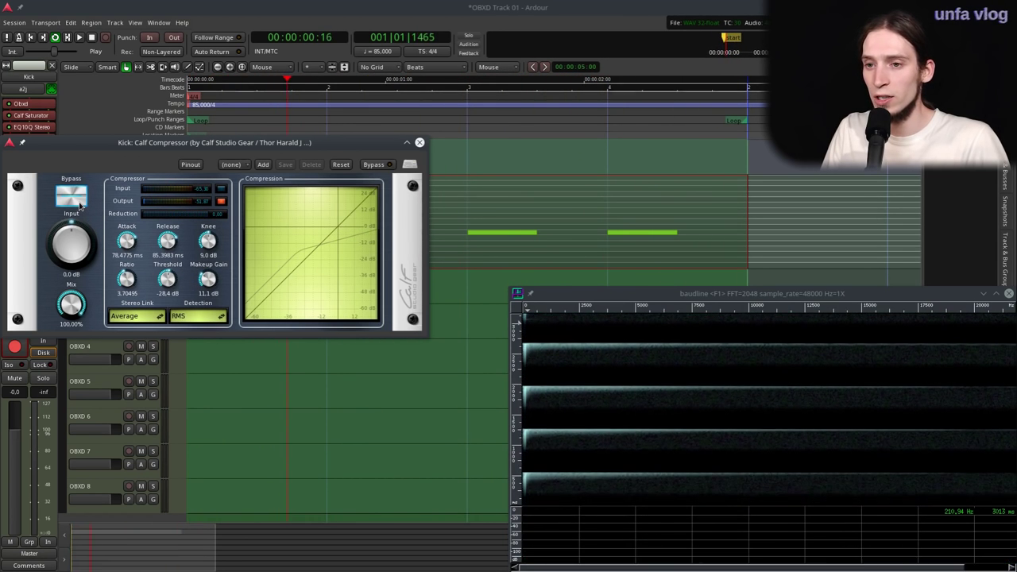
# - Re-enable the bypassed compressor on the Kick track, close its window and stop playback
pyautogui.click(79, 204)
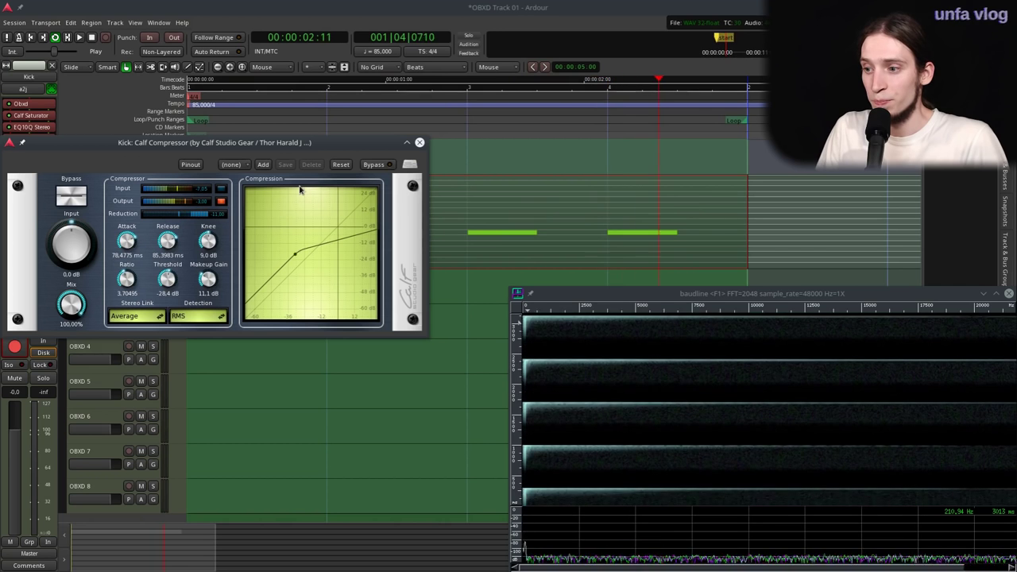
pyautogui.click(419, 143)
pyautogui.press('space')
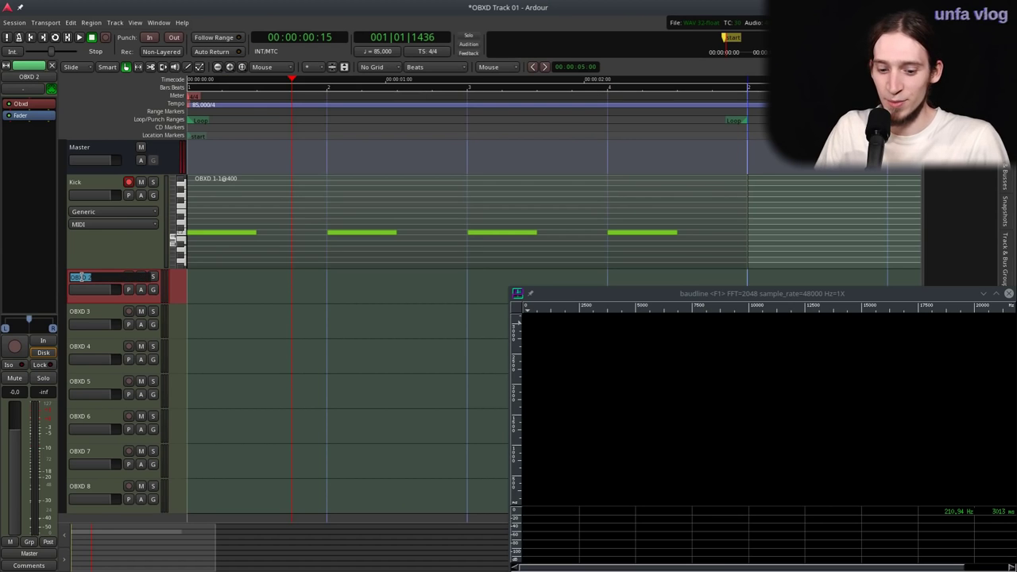
# - Rename the OBXD 2 track to HH and save the session
pyautogui.write('HH')
pyautogui.press('Return')
pyautogui.hotkey('ctrl', 's')
# - Copy the Kick region onto the HH track and enlarge the HH track so its notes can be edited
pyautogui.click(265, 222)
pyautogui.moveTo(248, 229); pyautogui.dragTo(250, 292)
pyautogui.moveTo(140, 304); pyautogui.dragTo(142, 353)
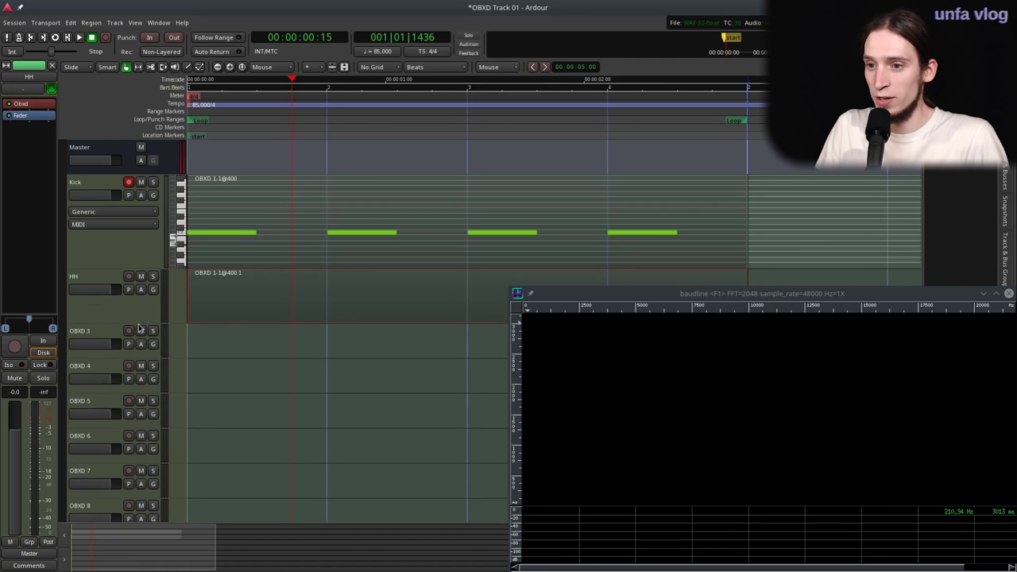
pyautogui.moveTo(175, 318); pyautogui.dragTo(172, 329)
pyautogui.press('e')
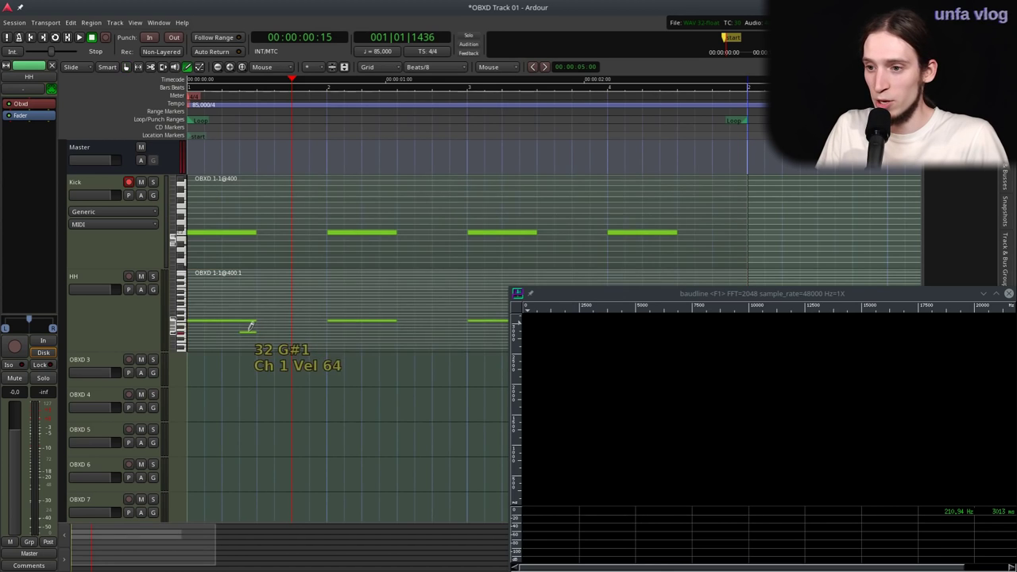
pyautogui.click(235, 322)
pyautogui.press('Delete')
pyautogui.hotkey('ctrl', 'z')
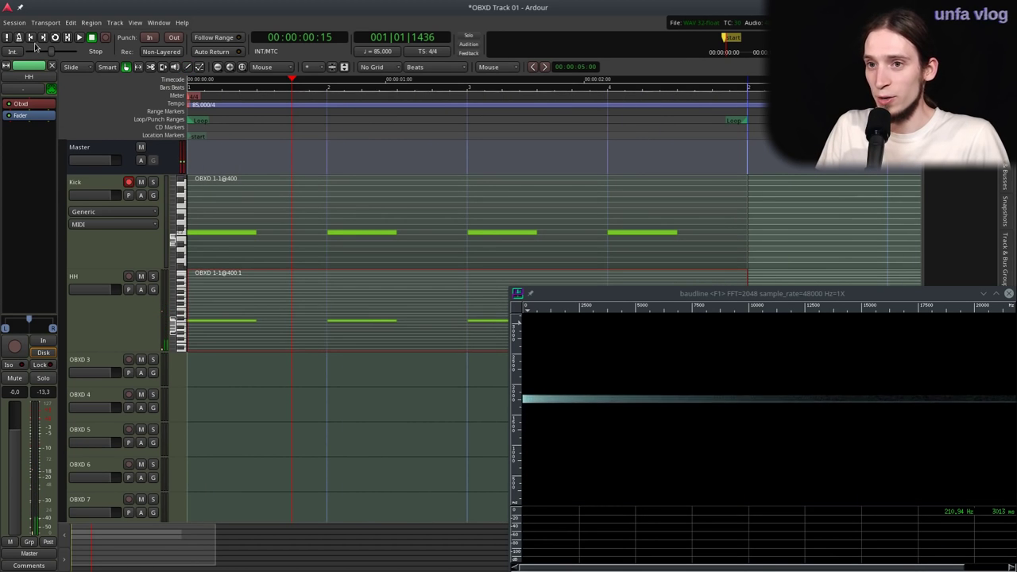
# - Enable "MIDI region copies are independent" in the session's miscellaneous properties
pyautogui.click(15, 23)
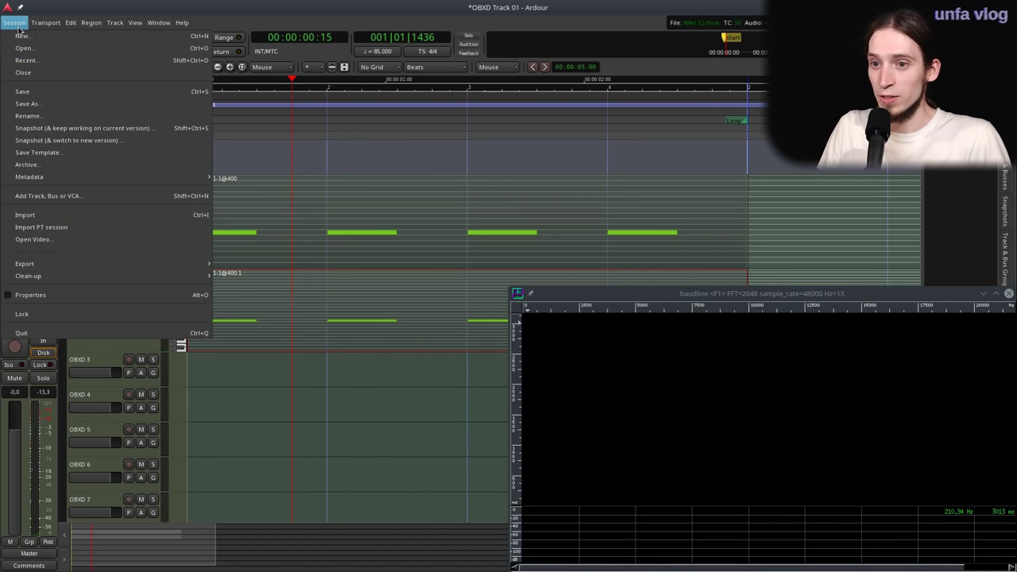
pyautogui.click(73, 294)
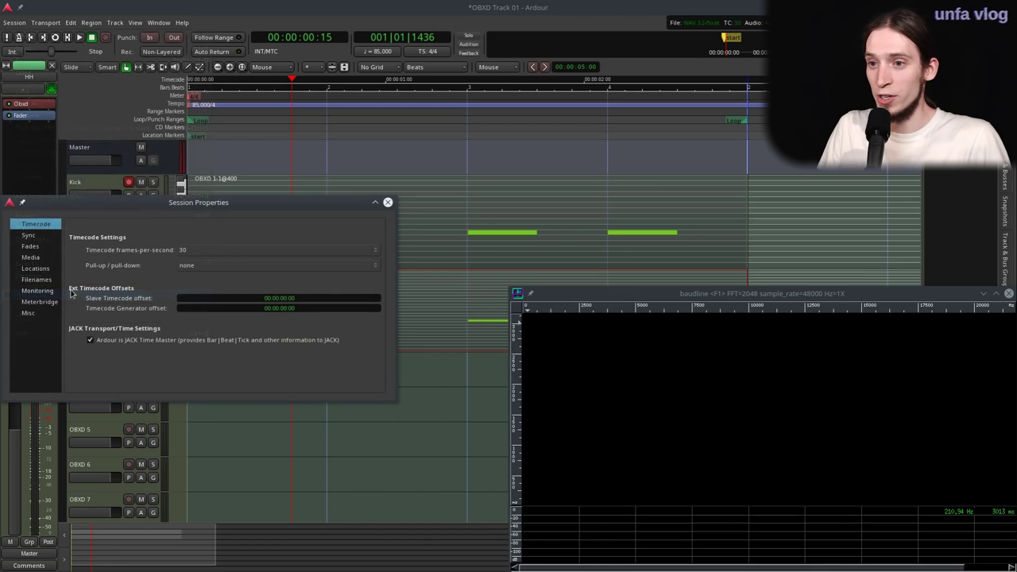
pyautogui.click(29, 314)
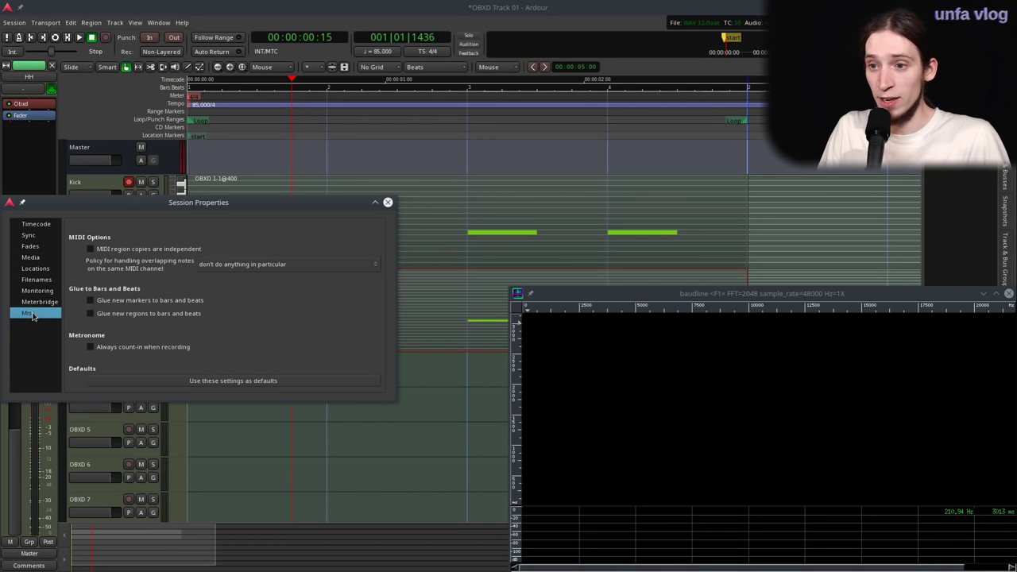
pyautogui.click(133, 249)
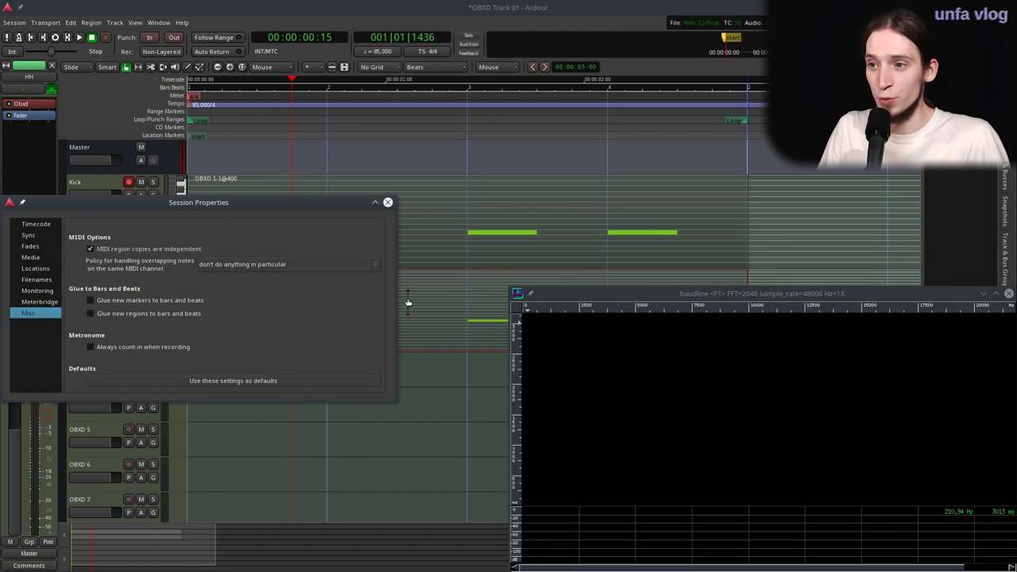
pyautogui.click(388, 202)
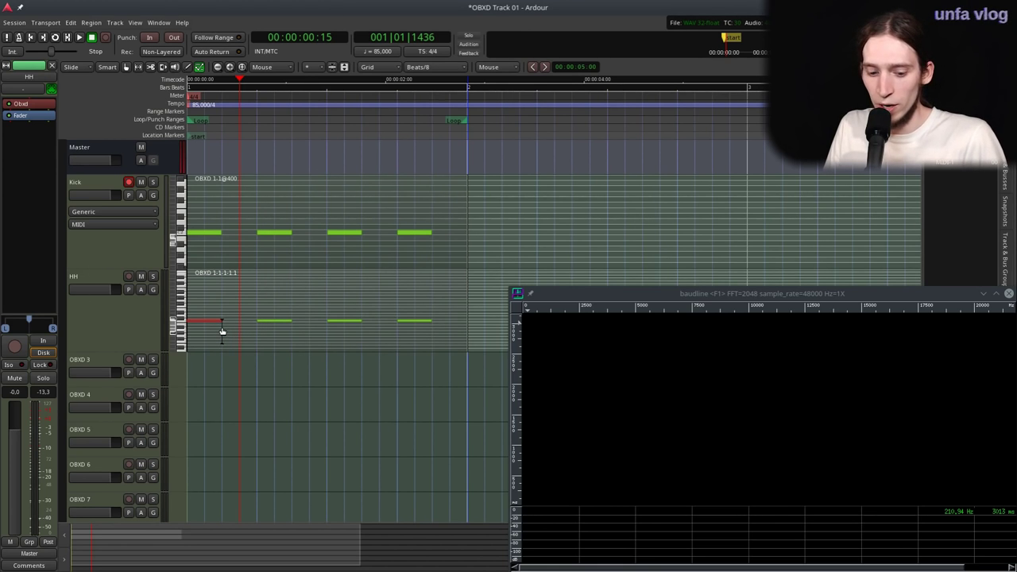
# - Delete the copied region from the HH track and draw an empty one-bar MIDI region in its place
pyautogui.moveTo(215, 322)
pyautogui.mouseDown()
pyautogui.moveTo(245, 322)
pyautogui.moveTo(207, 324)
pyautogui.mouseUp()
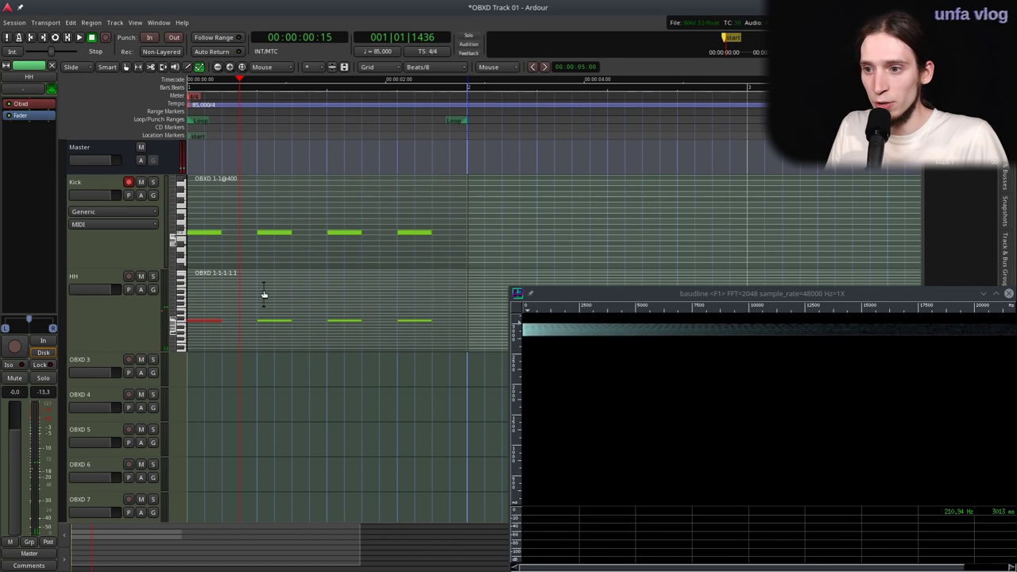
pyautogui.press('g')
pyautogui.press('Delete')
pyautogui.press('d')
pyautogui.moveTo(190, 296); pyautogui.dragTo(468, 294)
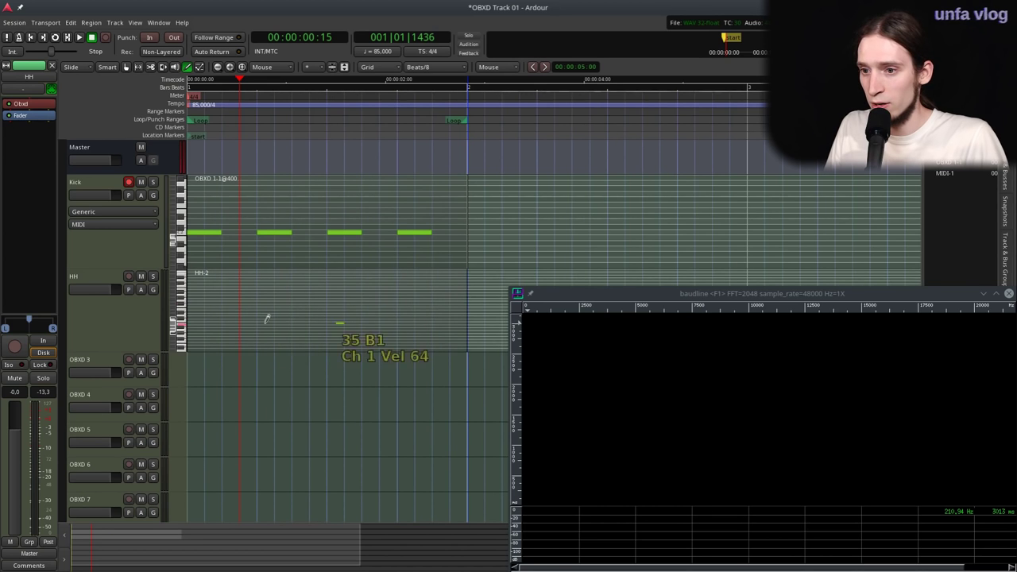
# - Draw a syncopated hi-hat pattern of five short C5 notes across the one-bar HH region
pyautogui.scroll(3, 173, 320)
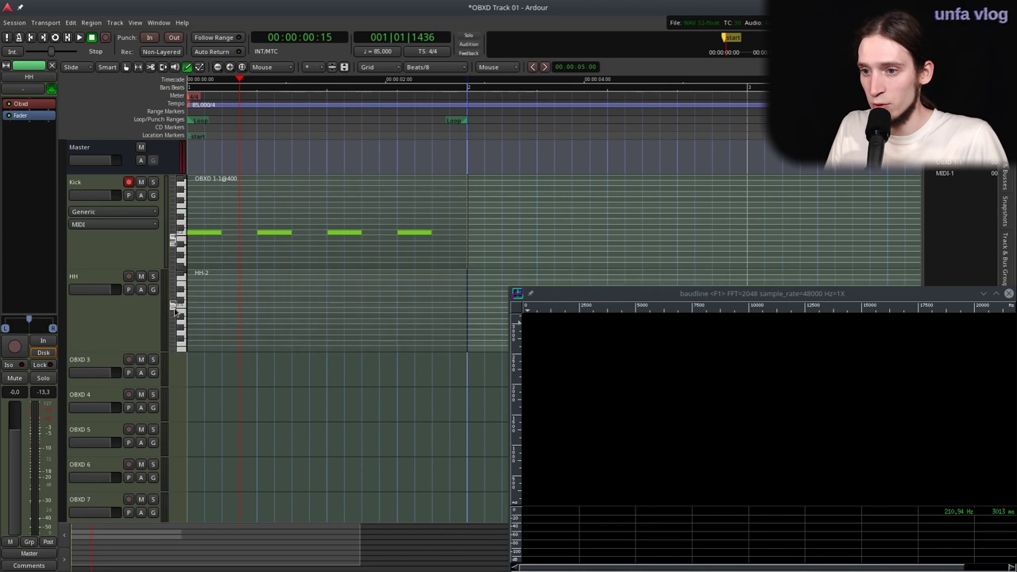
pyautogui.click(235, 307)
pyautogui.click(242, 306)
pyautogui.click(298, 306)
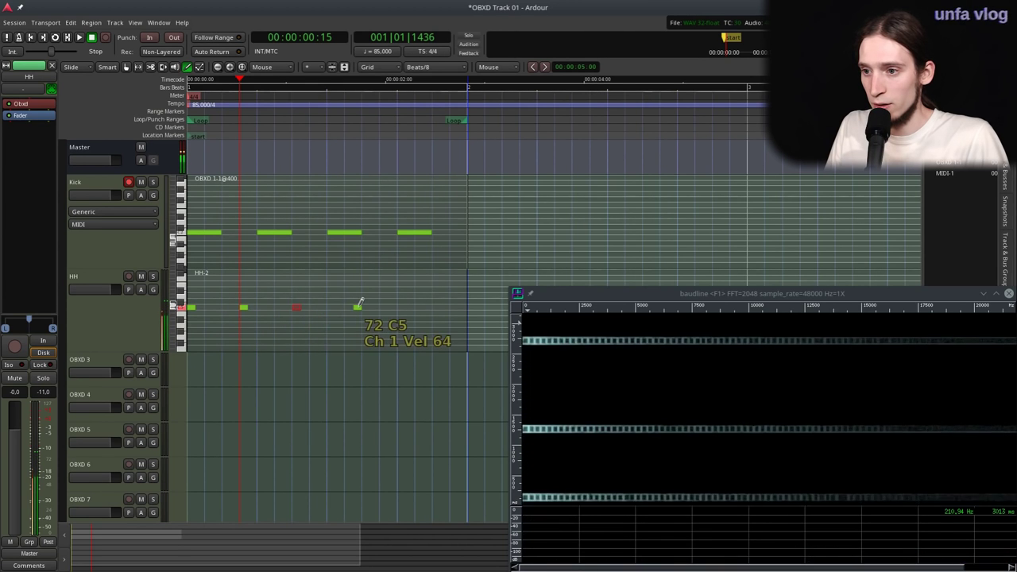
pyautogui.click(366, 306)
pyautogui.click(436, 306)
# - Play the kick and hi-hat patterns together, first straight through and then looped over the one-bar range
pyautogui.press('space')
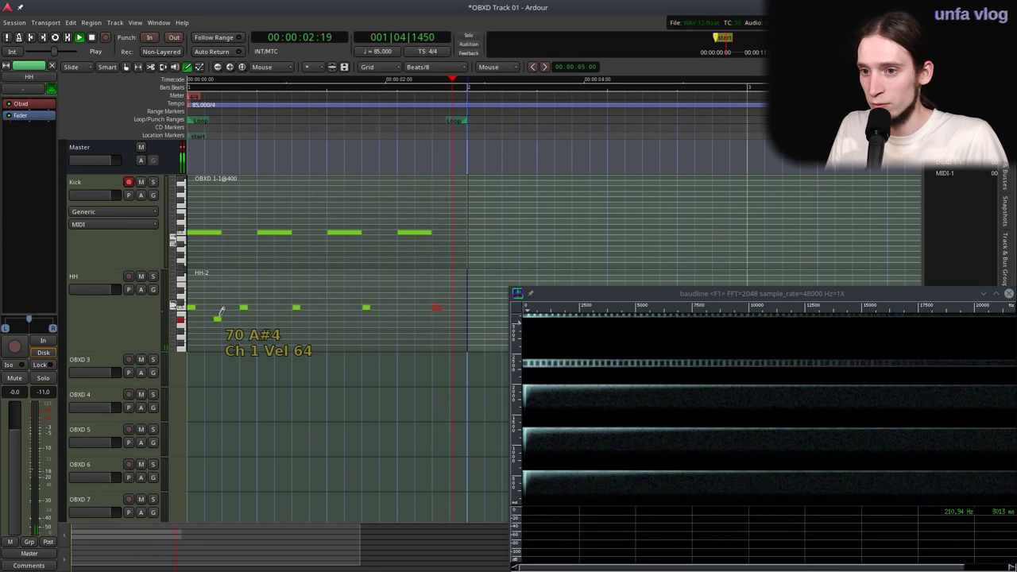
pyautogui.press('space')
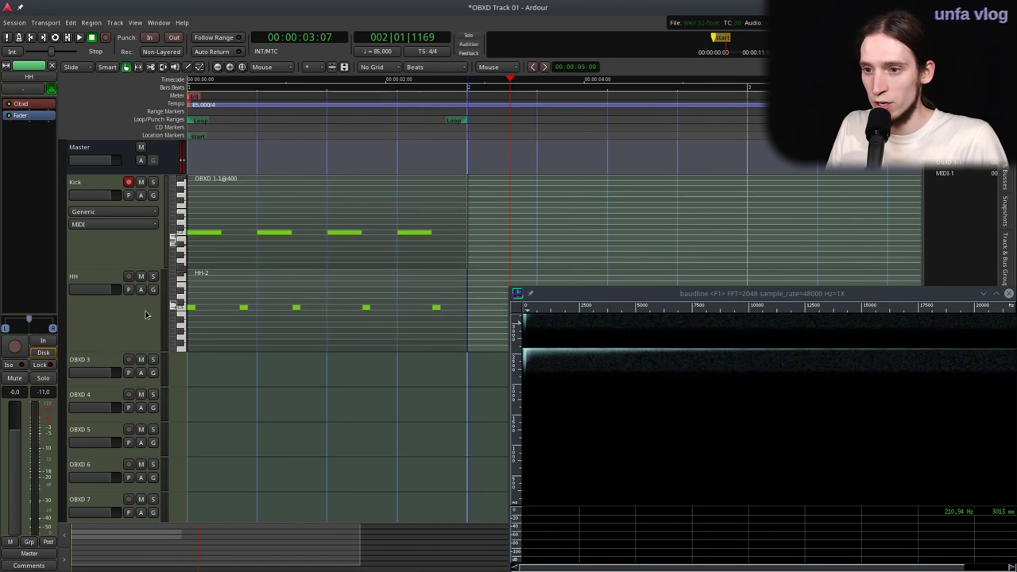
pyautogui.press('g')
pyautogui.click(283, 309)
pyautogui.press('space')
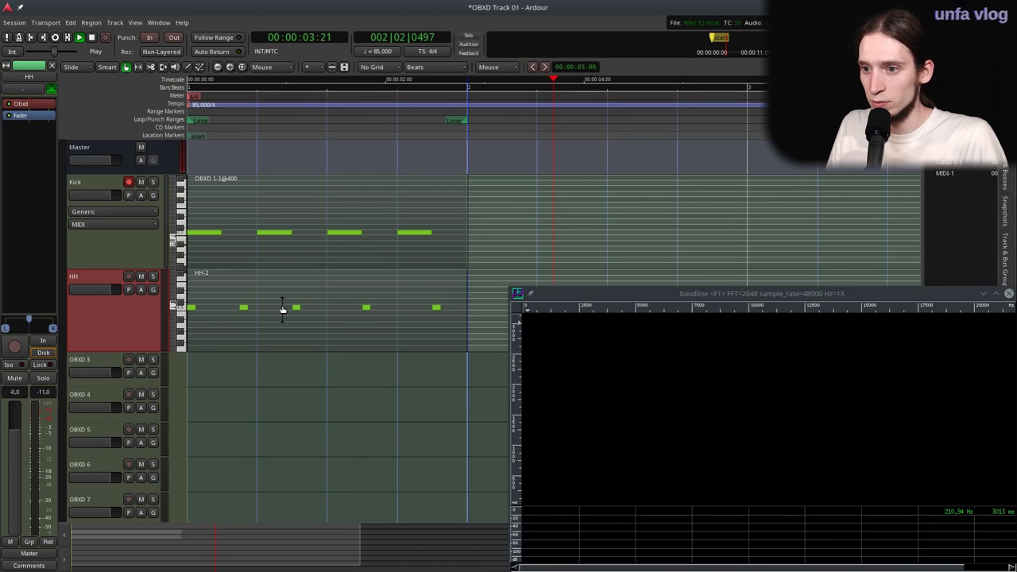
pyautogui.press('l')
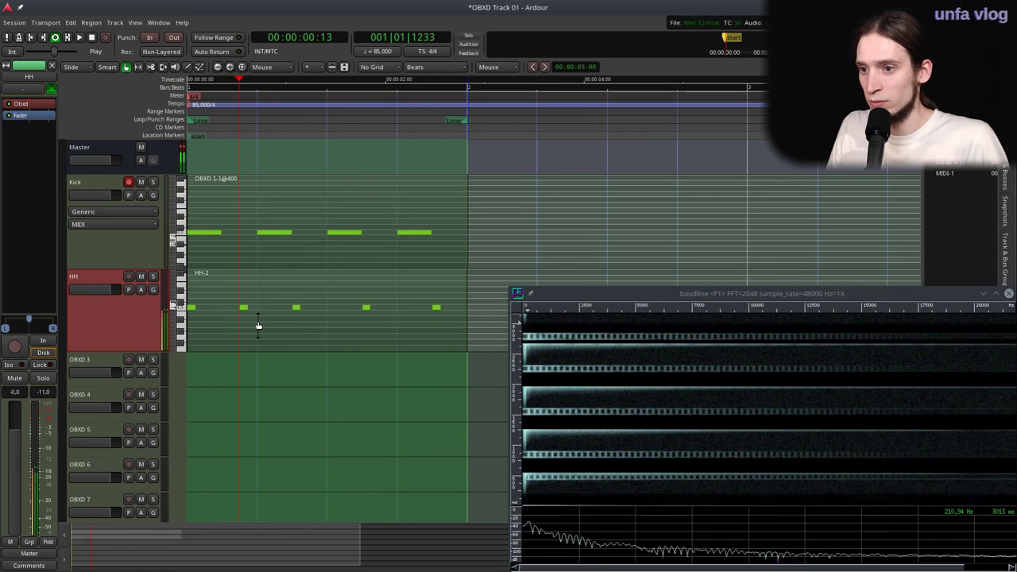
pyautogui.press('space')
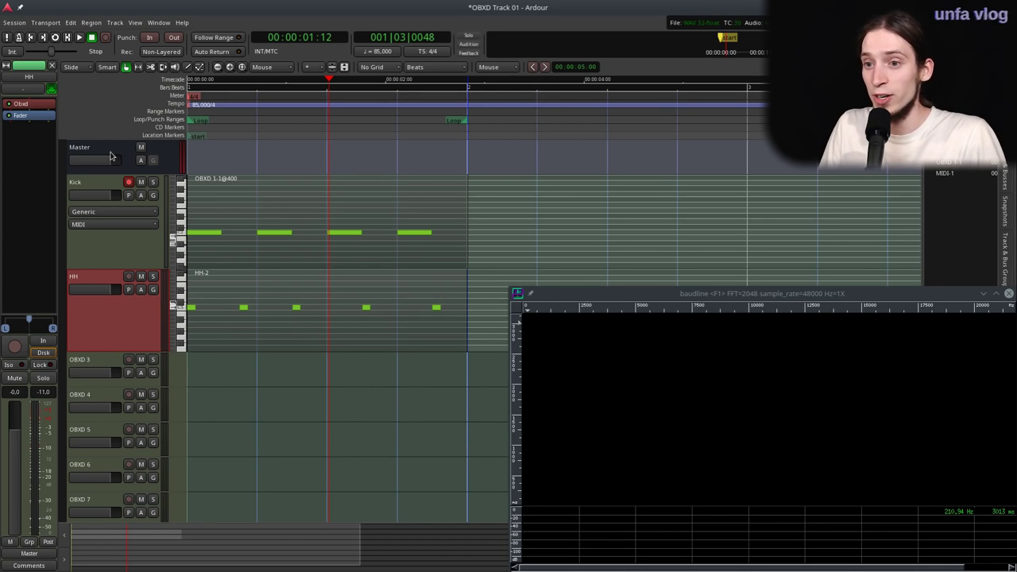
# - Disarm the Kick track, arm HH for recording and connect its input to the Oxygen 49 MIDI port
pyautogui.click(129, 182)
pyautogui.click(129, 276)
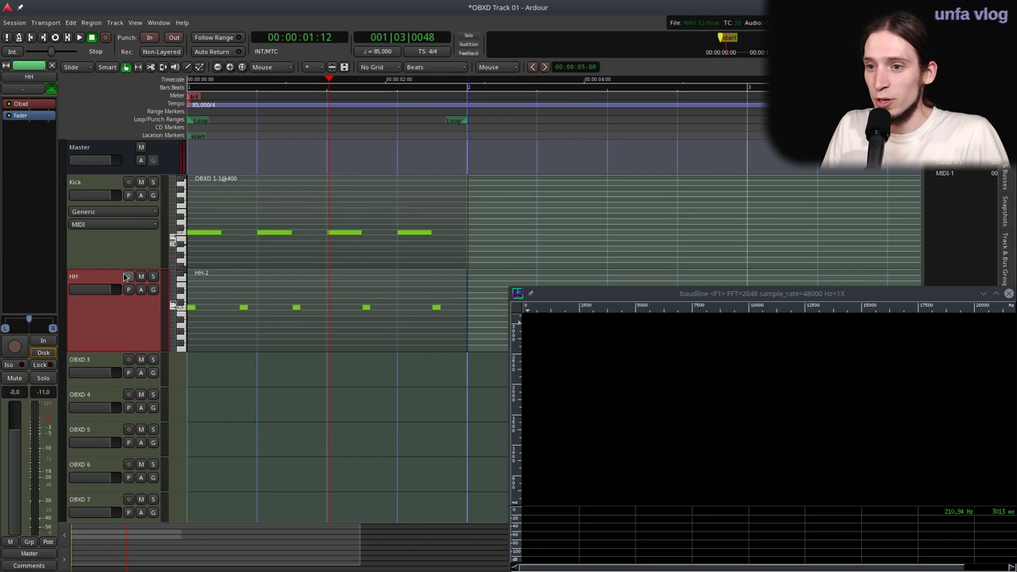
pyautogui.click(28, 88)
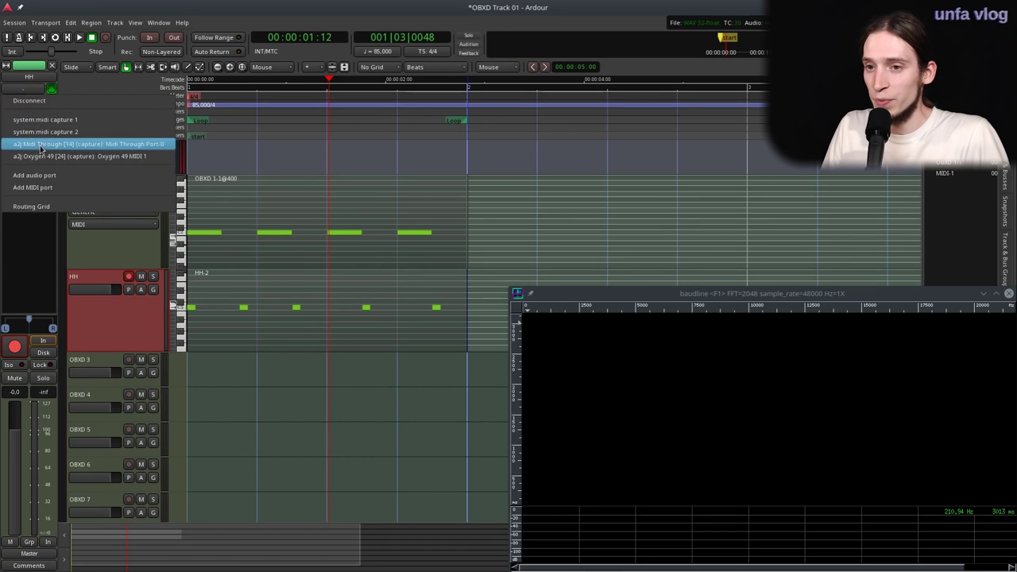
pyautogui.click(44, 152)
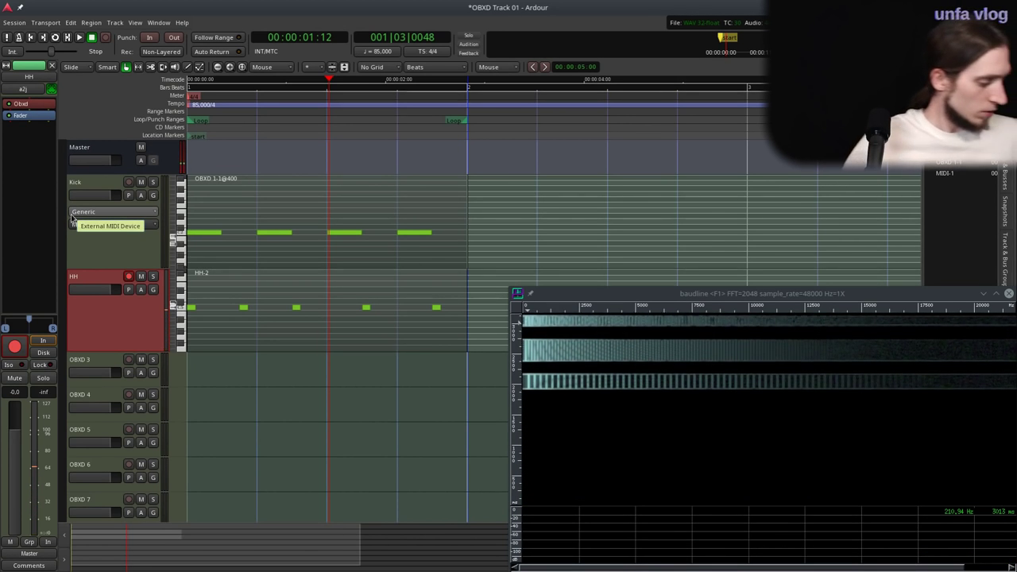
# - Open the HH track's Obxd synthesizer and examine the spectrum of its noise sound in baudline
pyautogui.doubleClick(24, 105)
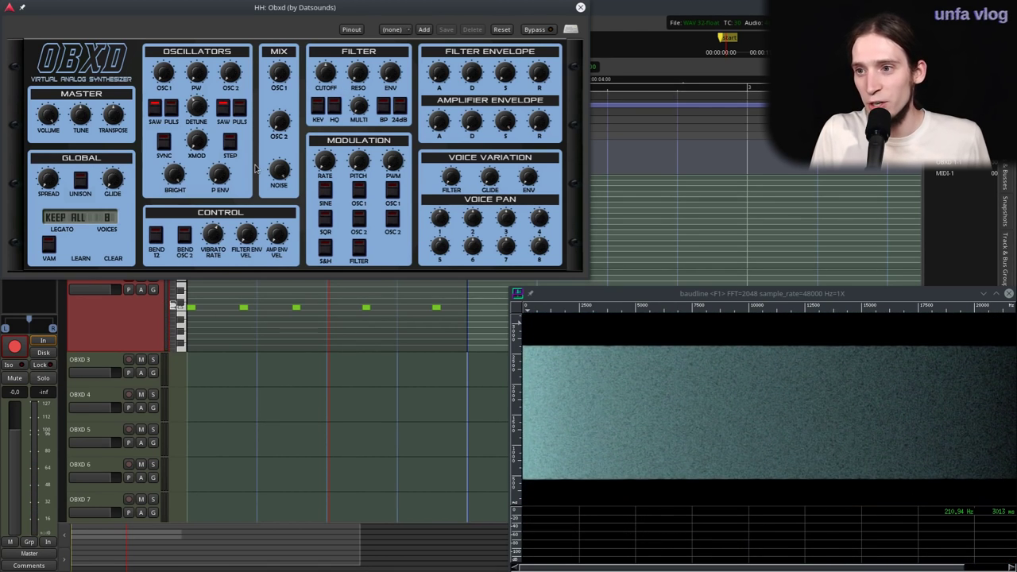
pyautogui.click(580, 530)
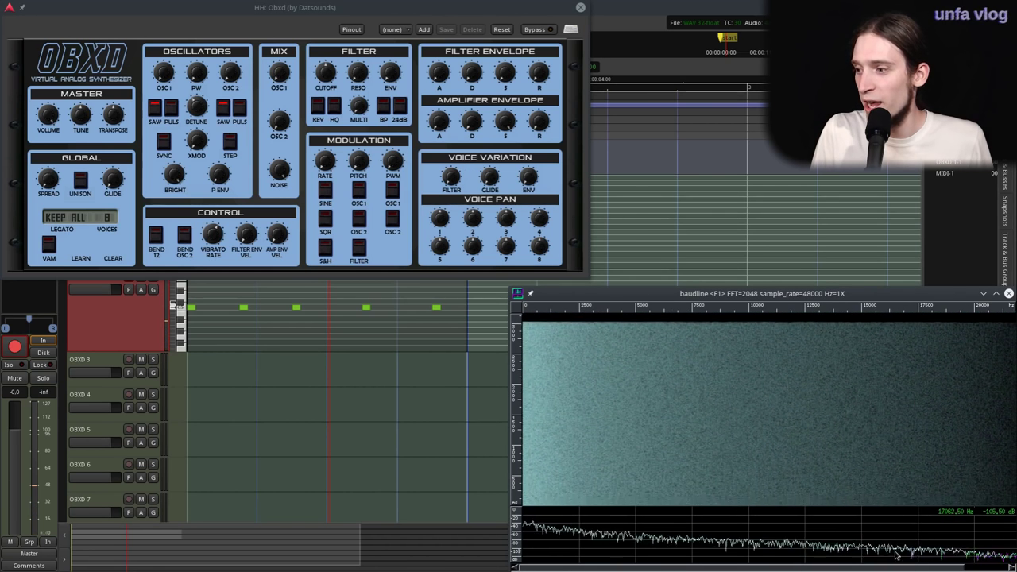
pyautogui.click(181, 182)
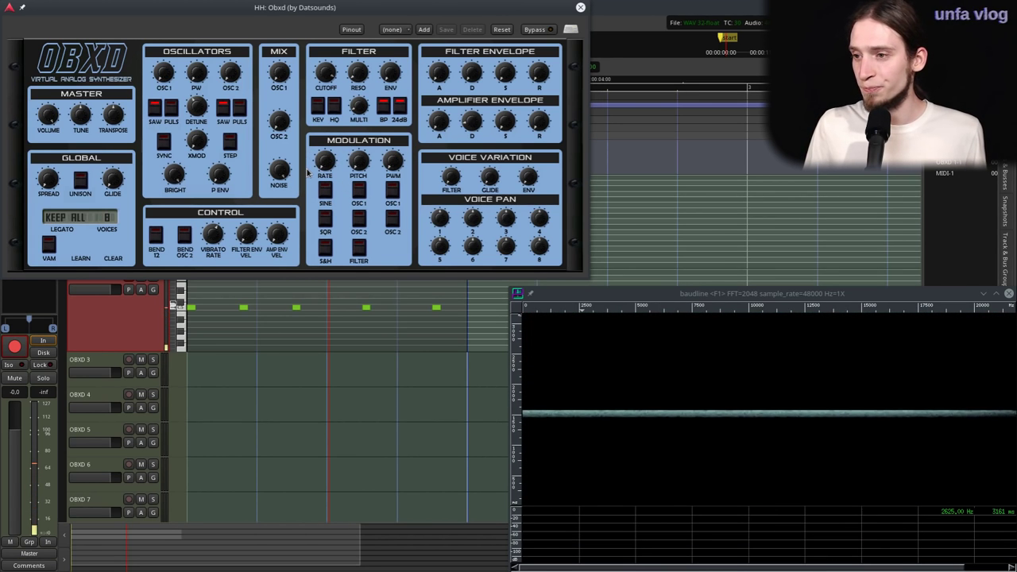
# - Turn on Unison in the HH track's Obxd and set the number of voices to 3
pyautogui.click(81, 182)
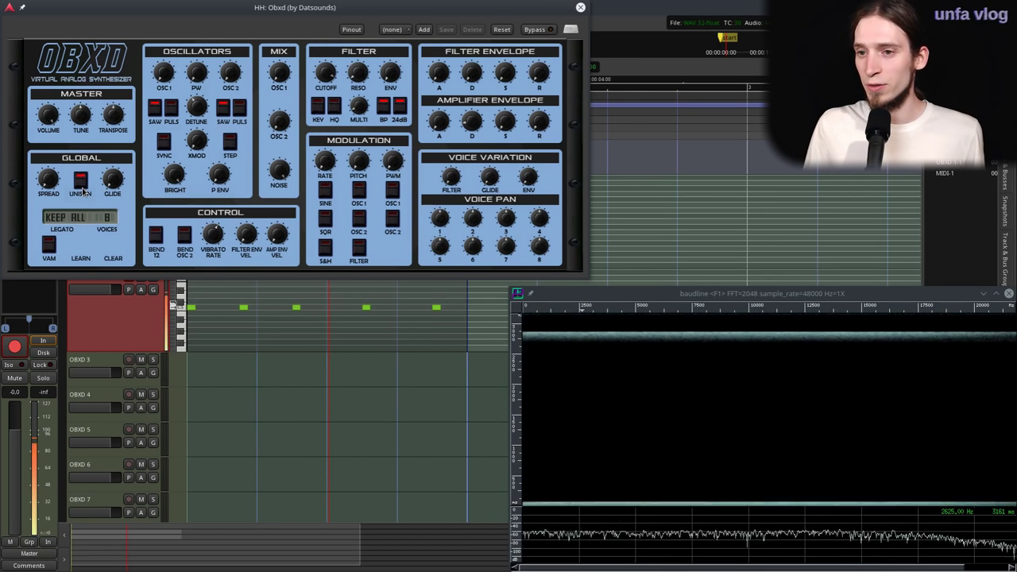
pyautogui.click(120, 217)
pyautogui.click(113, 245)
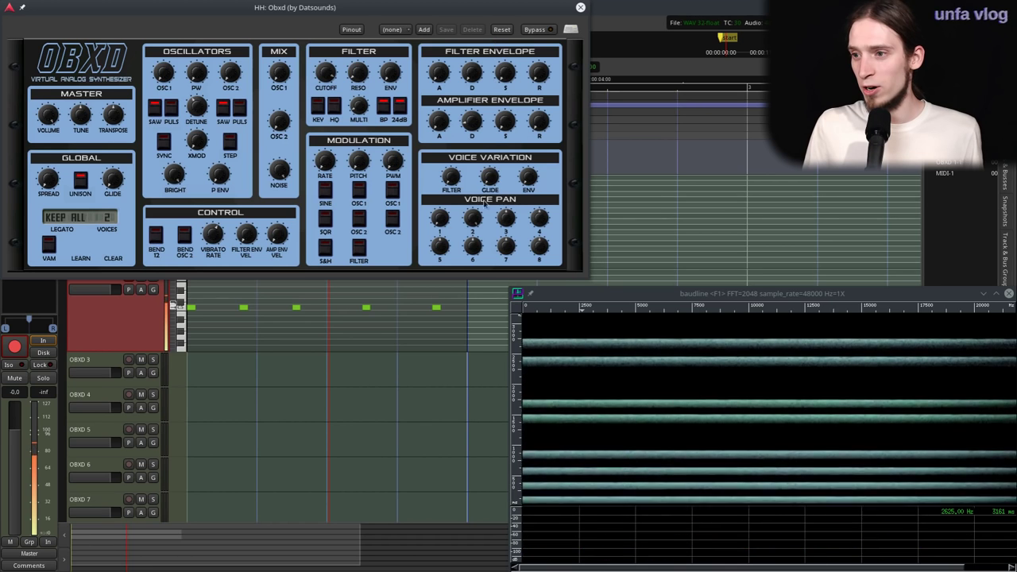
pyautogui.click(113, 222)
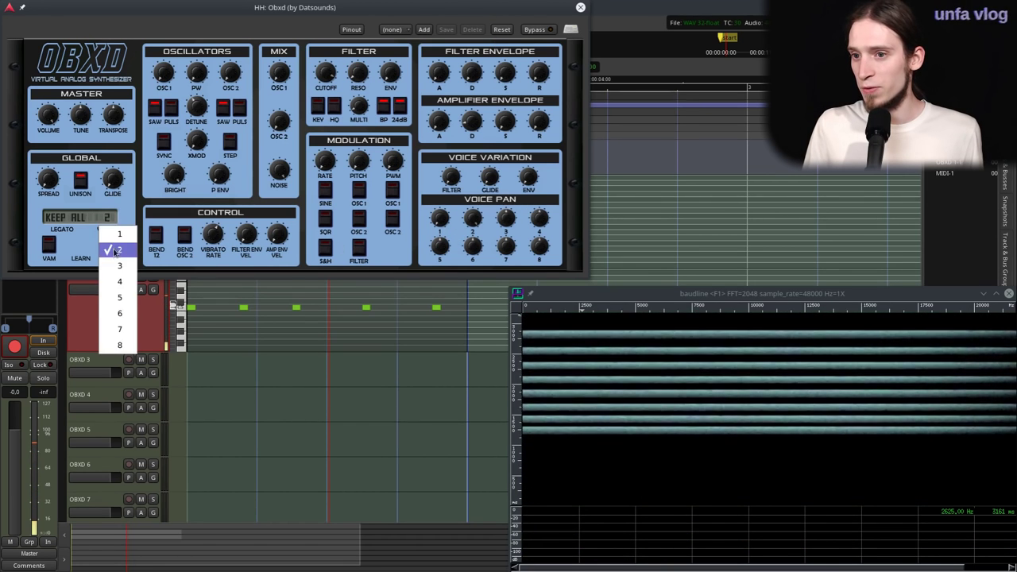
pyautogui.click(113, 261)
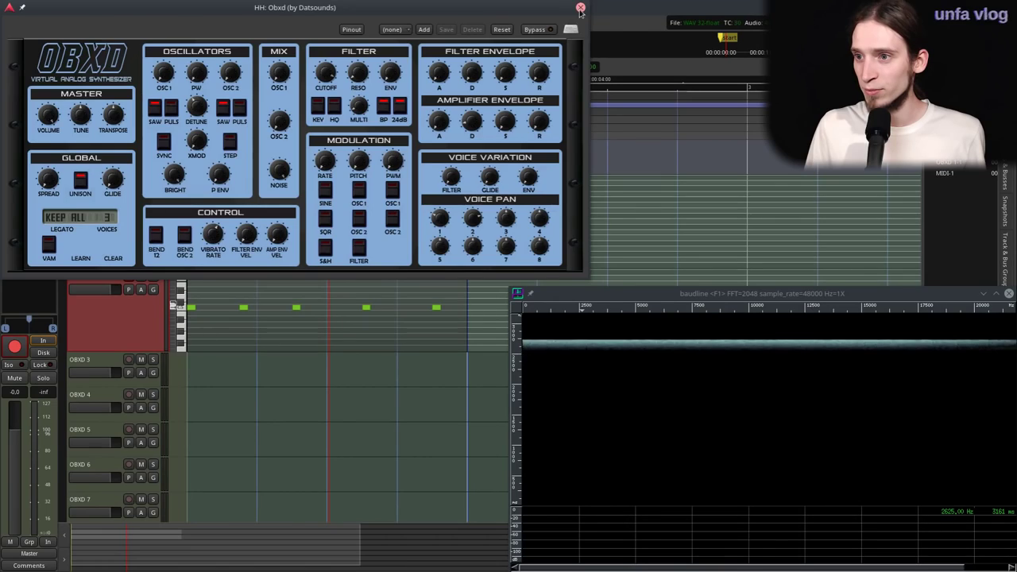
# - Close Obxd, add the Tal-Reverb-III plugin after it on the HH track and reposition the reverb window
pyautogui.doubleClick(24, 104)
pyautogui.rightClick(35, 115)
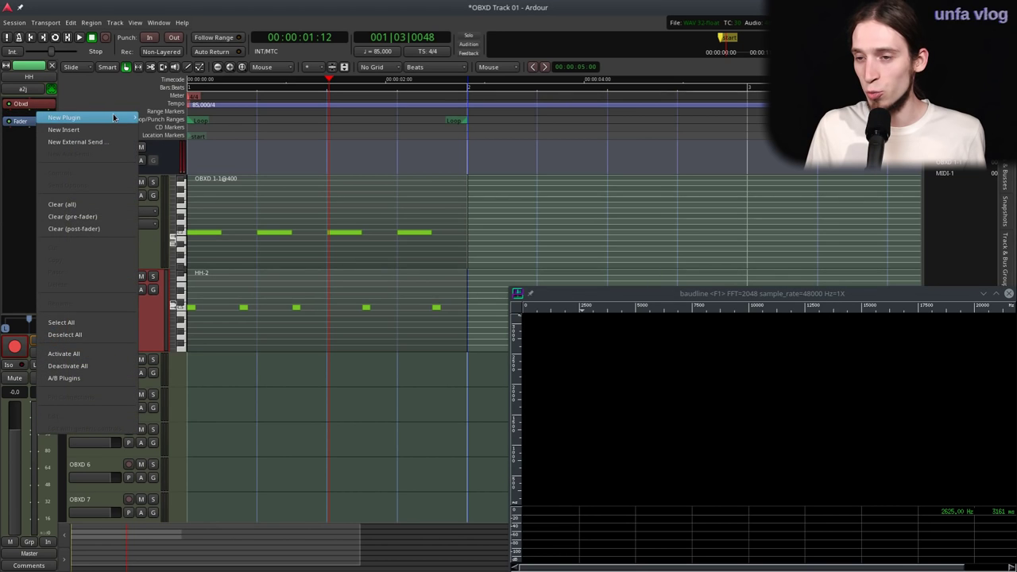
pyautogui.moveTo(63, 117)
pyautogui.moveTo(163, 118)
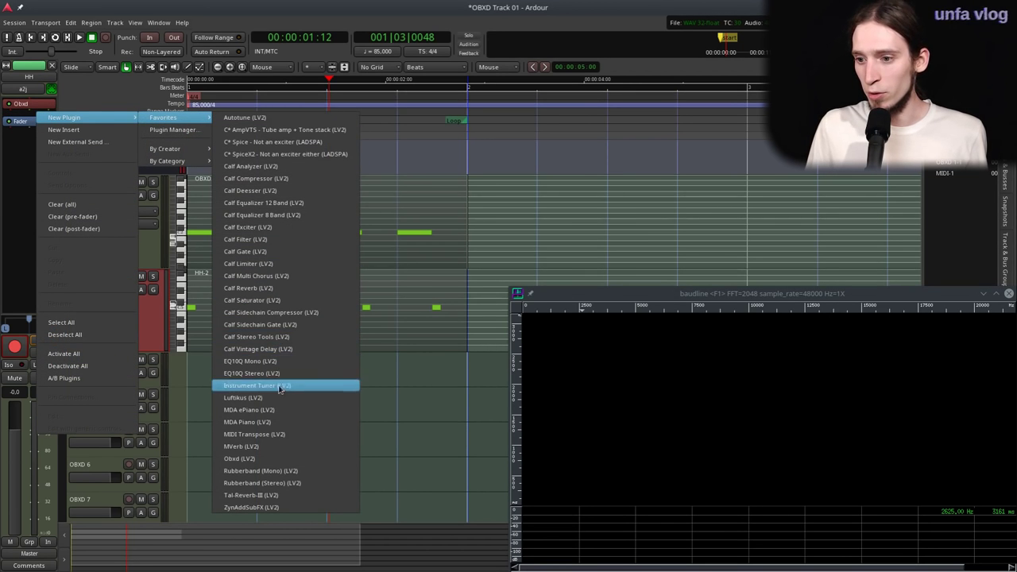
pyautogui.click(253, 495)
pyautogui.moveTo(241, 344); pyautogui.dragTo(245, 164)
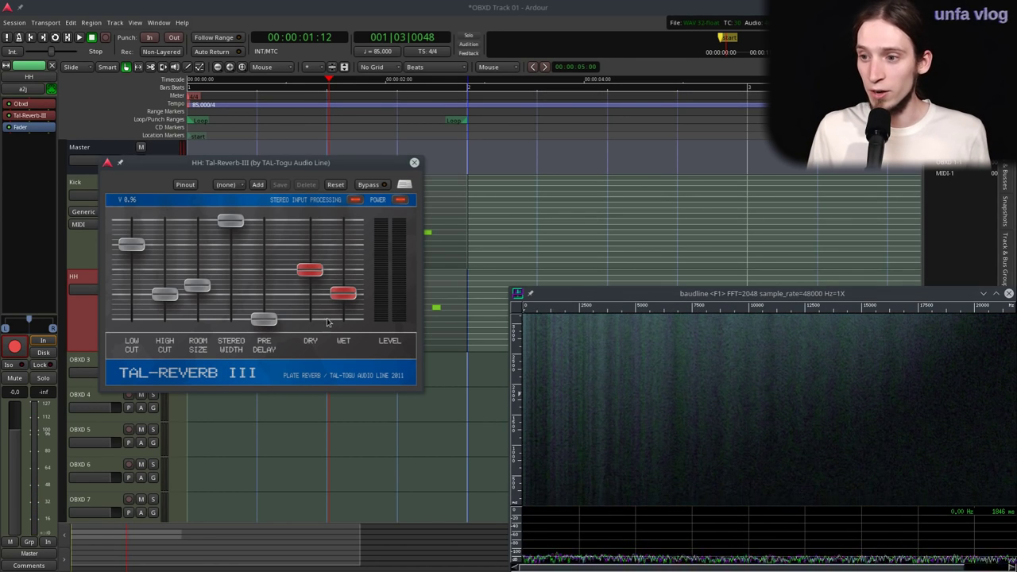
# - In Tal-Reverb-III, lower the room size, raise the low cut to maximum, drop dry to minimum and set wet to about 0.57 dB
pyautogui.moveTo(198, 286); pyautogui.dragTo(209, 321)
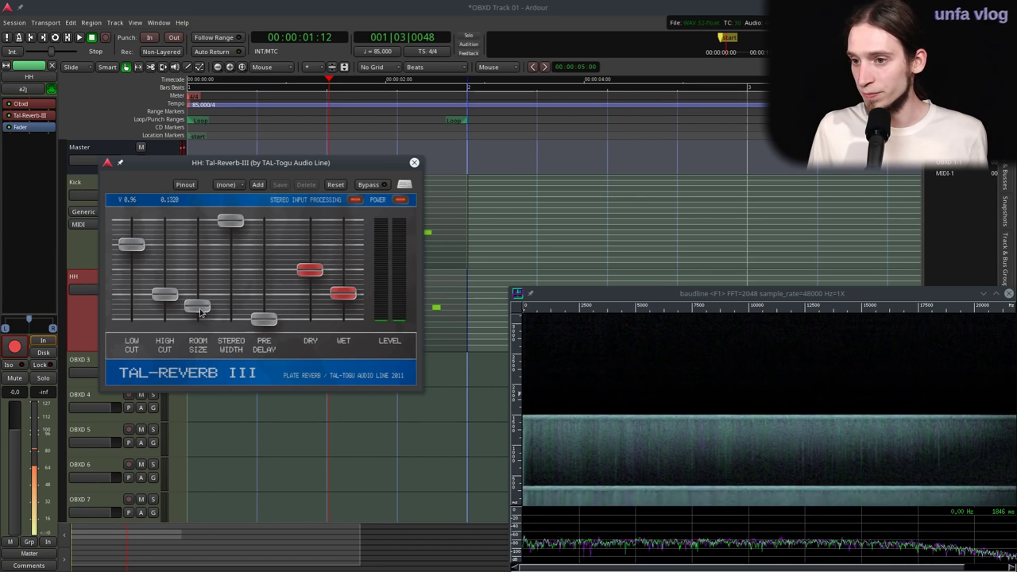
pyautogui.moveTo(131, 254); pyautogui.dragTo(132, 231)
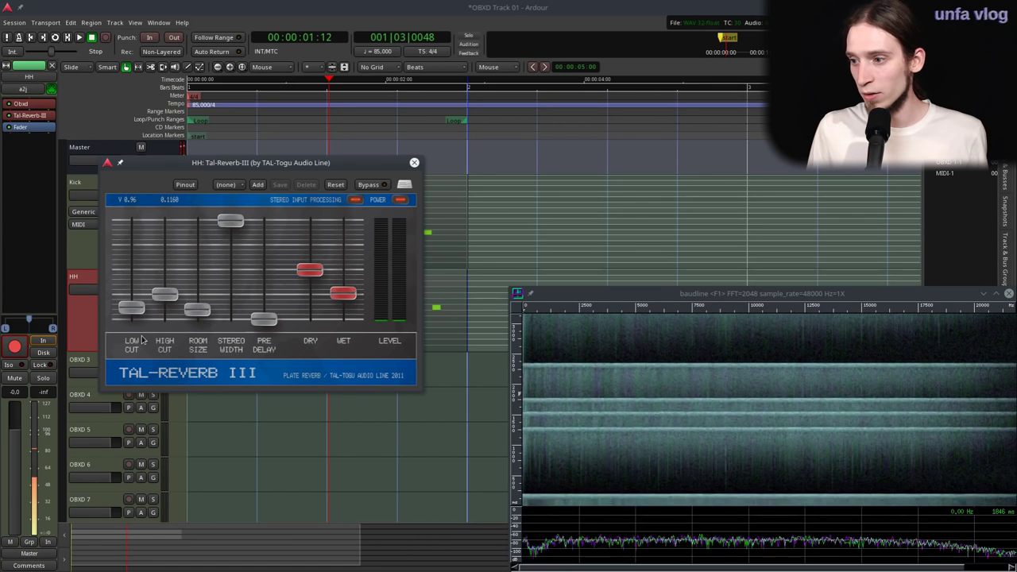
pyautogui.moveTo(310, 271); pyautogui.dragTo(341, 274)
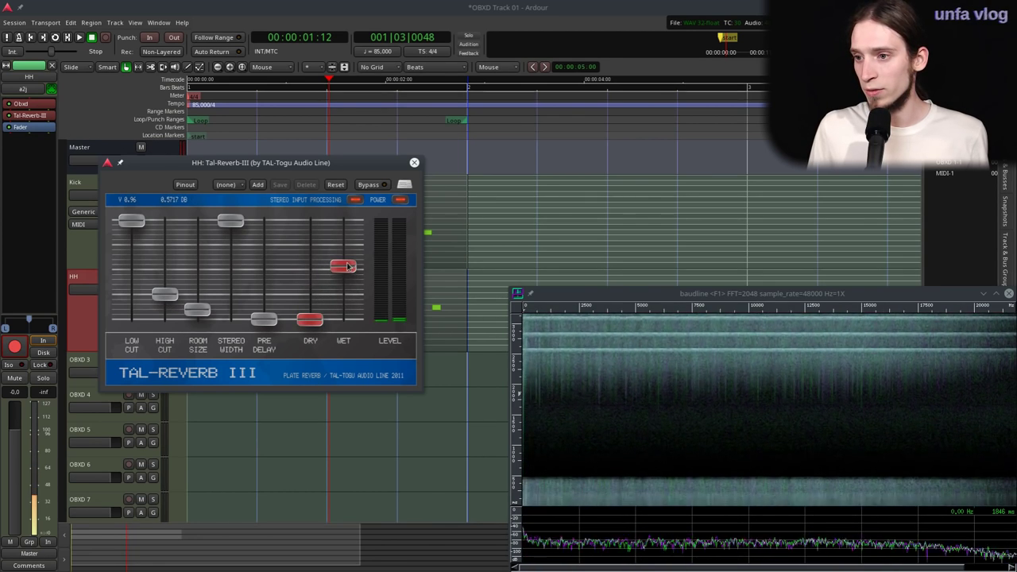
# - In Tal-Reverb-III, drop low cut and room size to minimum, raise the high cut and slightly narrow the stereo width
pyautogui.moveTo(133, 222); pyautogui.dragTo(133, 324)
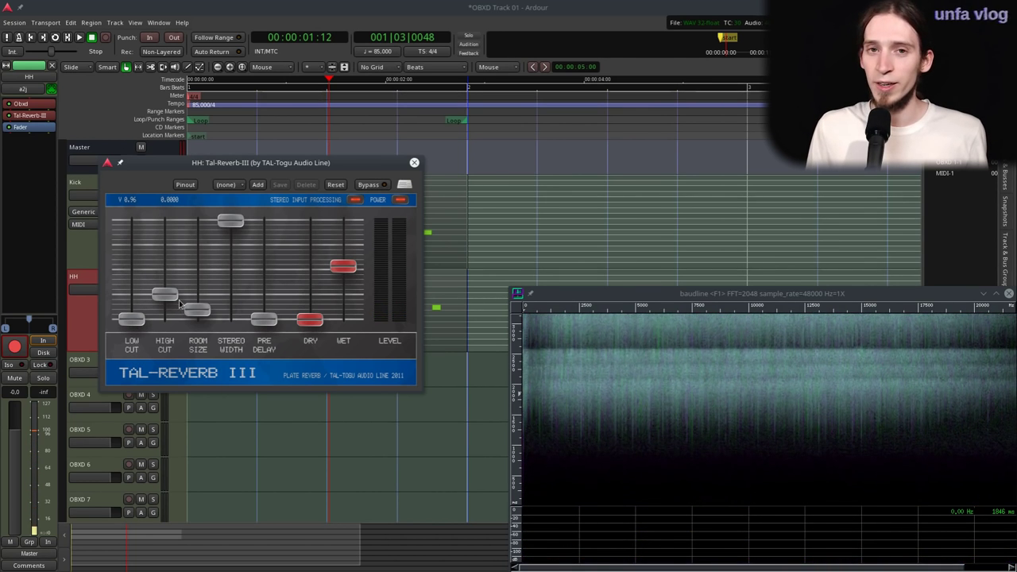
pyautogui.moveTo(164, 296); pyautogui.dragTo(181, 231)
pyautogui.moveTo(129, 321); pyautogui.dragTo(131, 342)
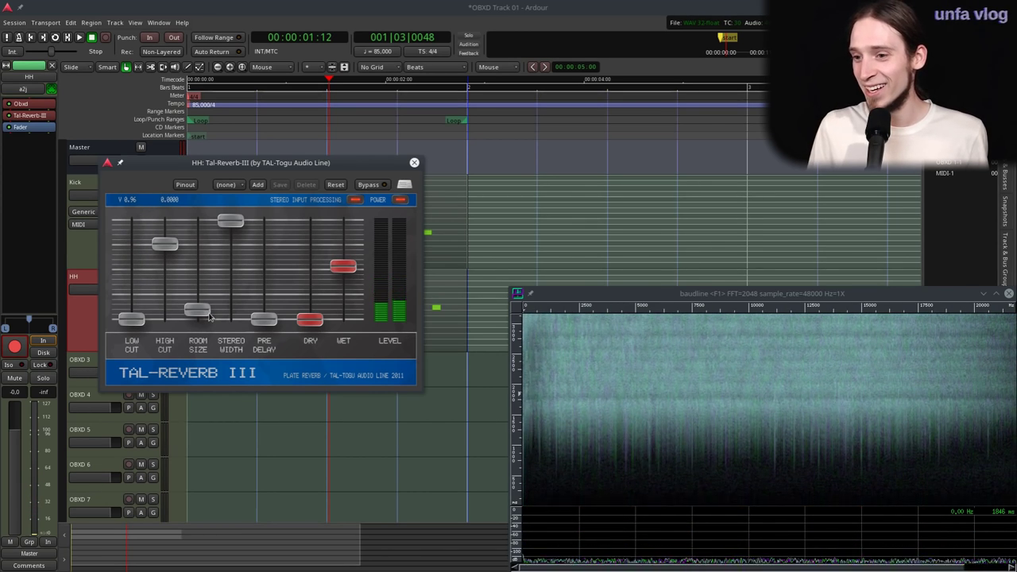
pyautogui.moveTo(230, 222); pyautogui.dragTo(226, 255)
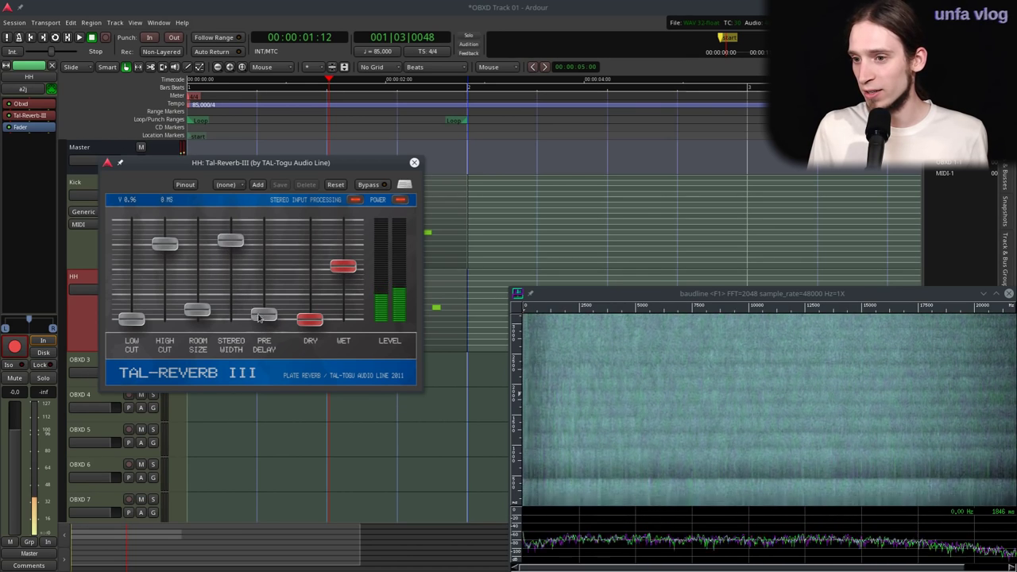
pyautogui.moveTo(198, 321); pyautogui.dragTo(197, 350)
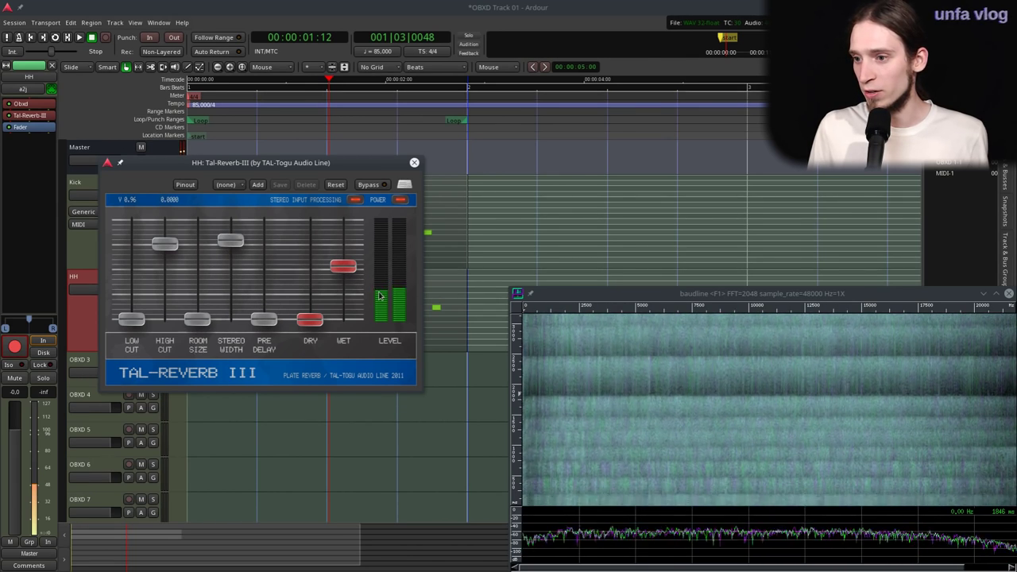
# - Raise the reverb's dry level to slightly above 0 dB, set wet to about -4.35 dB and close Tal-Reverb-III
pyautogui.moveTo(342, 281); pyautogui.dragTo(317, 254)
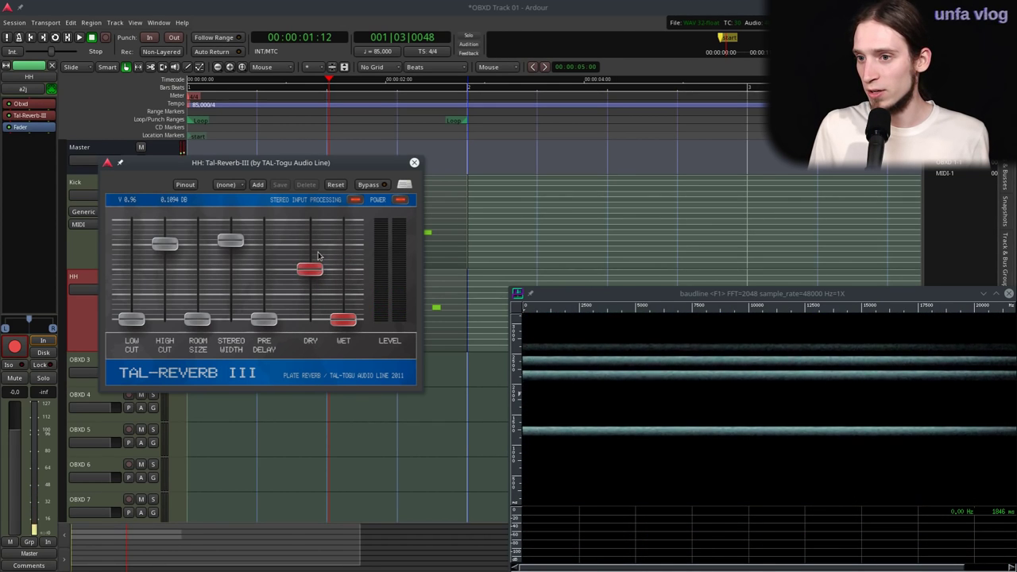
pyautogui.moveTo(340, 317); pyautogui.dragTo(359, 295)
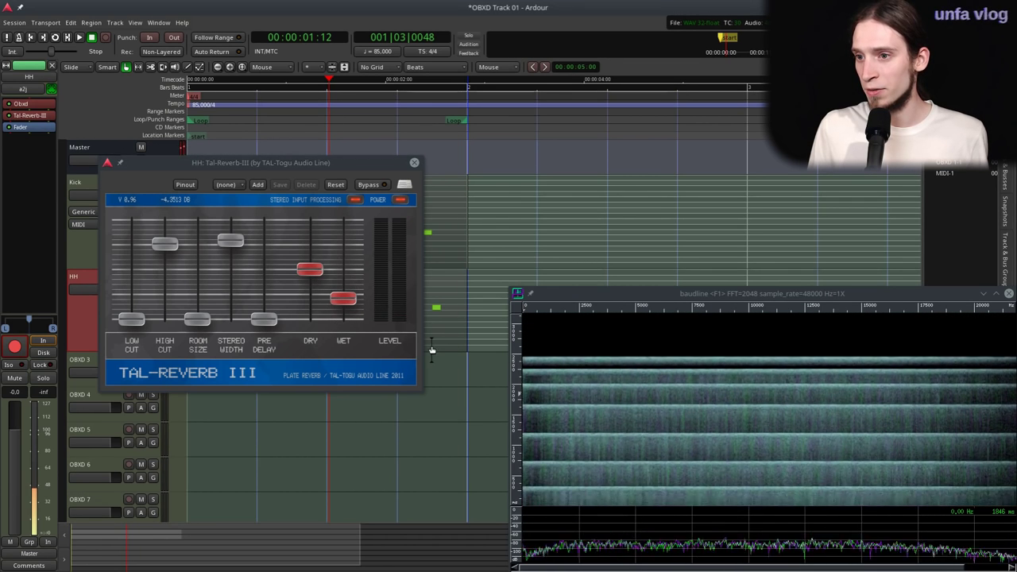
pyautogui.doubleClick(108, 163)
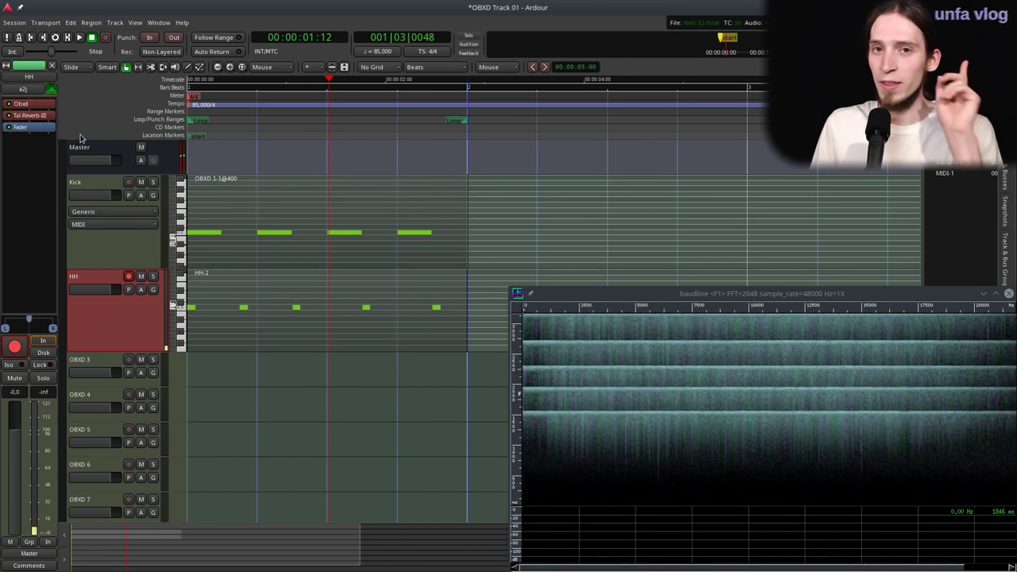
# - Add Calf Filter after the reverb on the HH track as a 24dB/oct Highpass at about 5976 Hz and close it
pyautogui.rightClick(48, 129)
pyautogui.moveTo(88, 132)
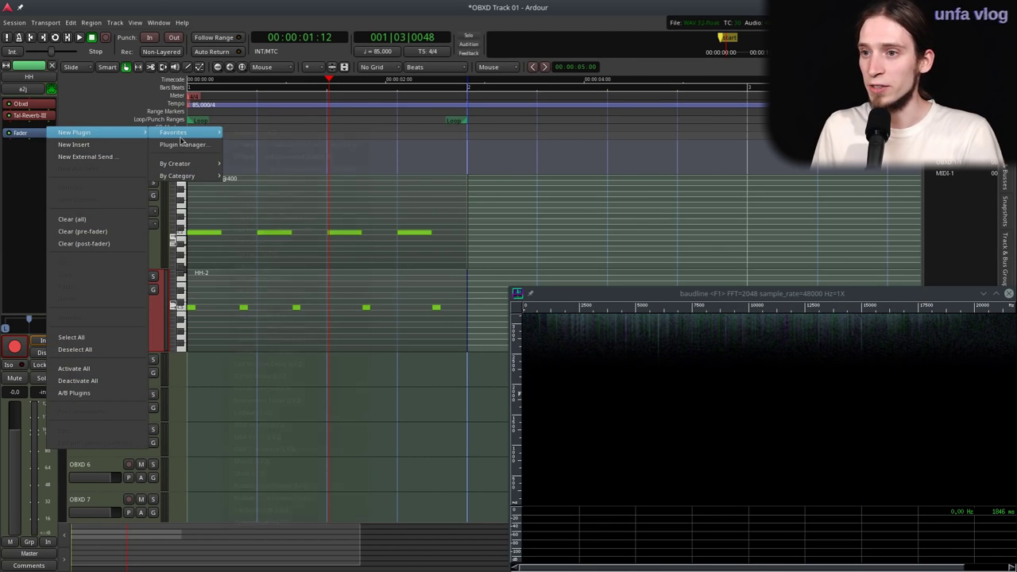
pyautogui.moveTo(180, 133)
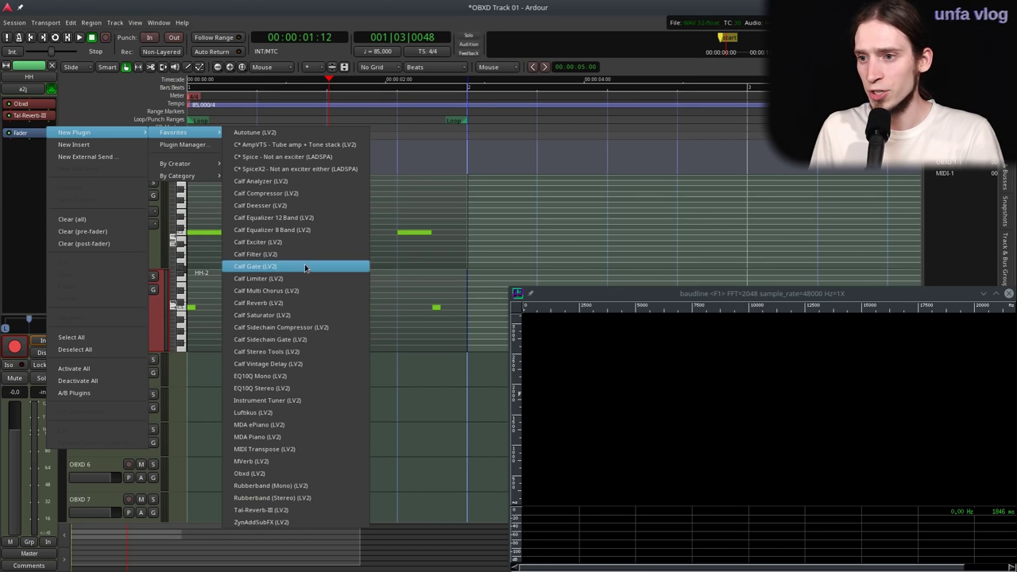
pyautogui.click(291, 256)
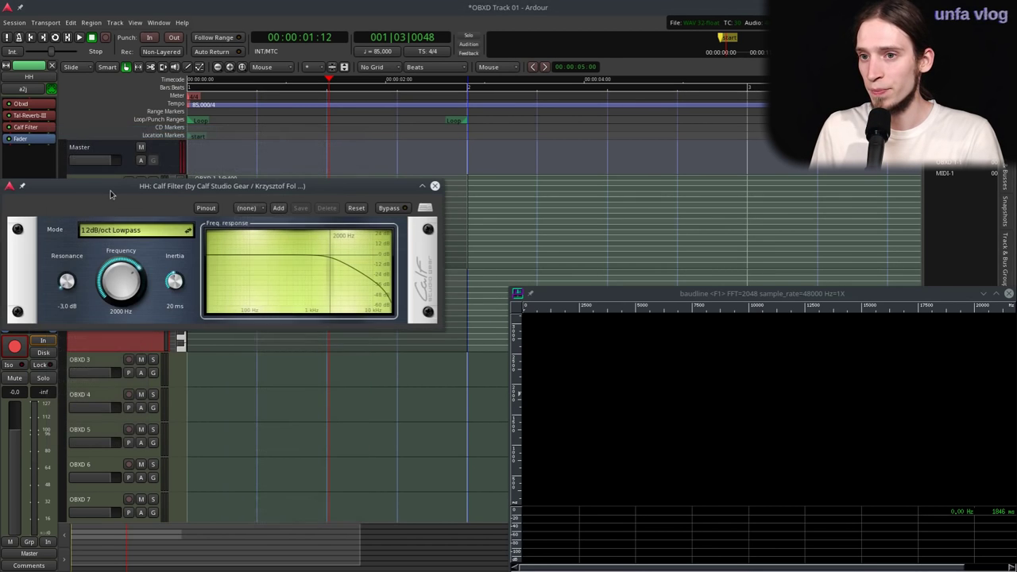
pyautogui.click(111, 230)
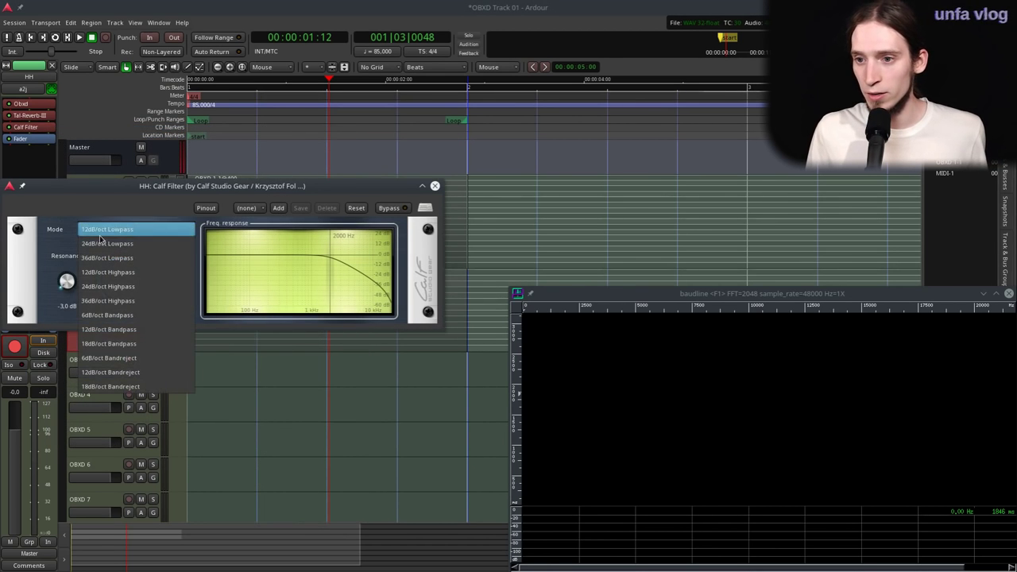
pyautogui.click(117, 291)
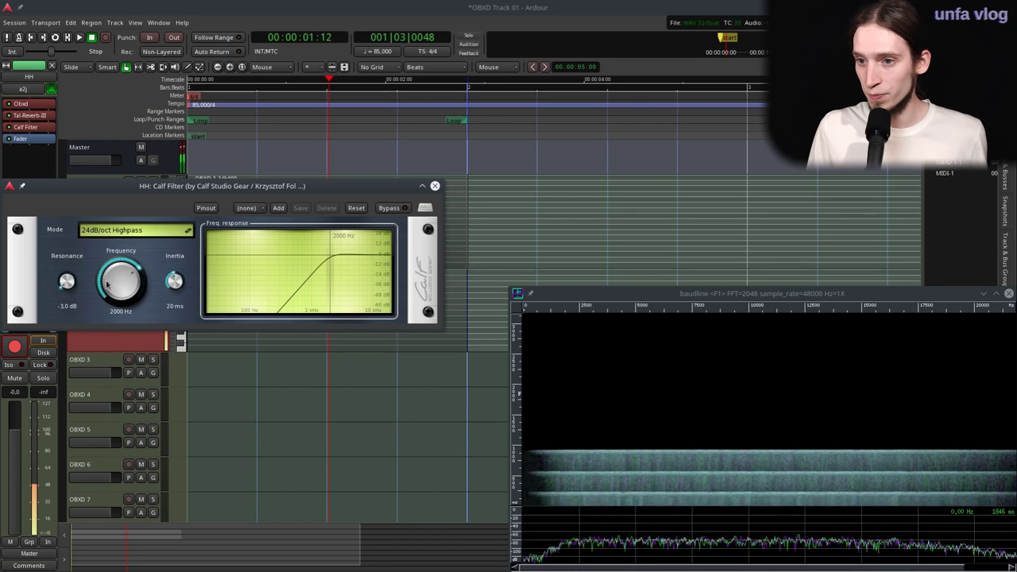
pyautogui.moveTo(123, 280)
pyautogui.mouseDown()
pyautogui.moveTo(119, 243)
pyautogui.moveTo(119, 269)
pyautogui.mouseUp()
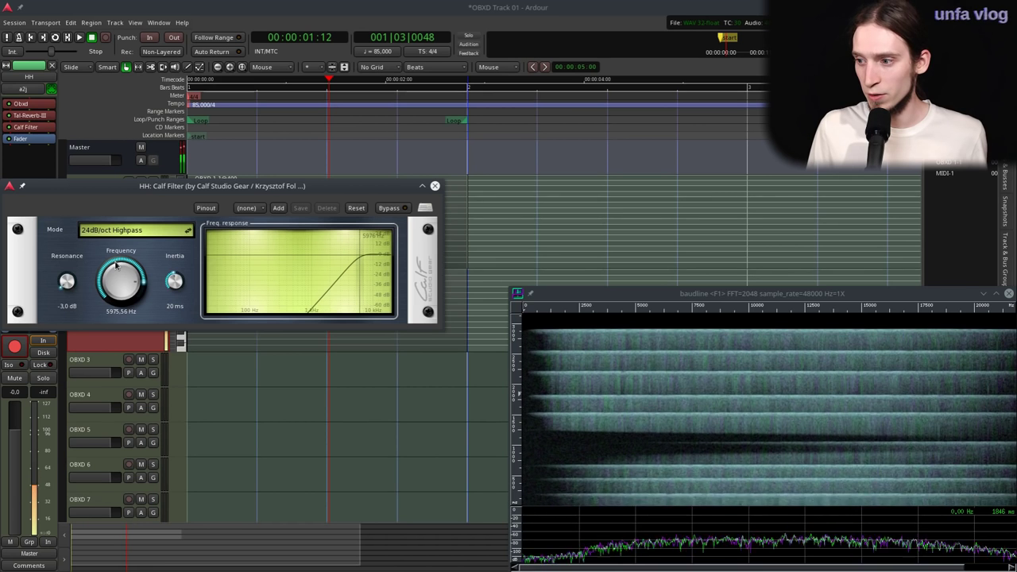
pyautogui.click(435, 186)
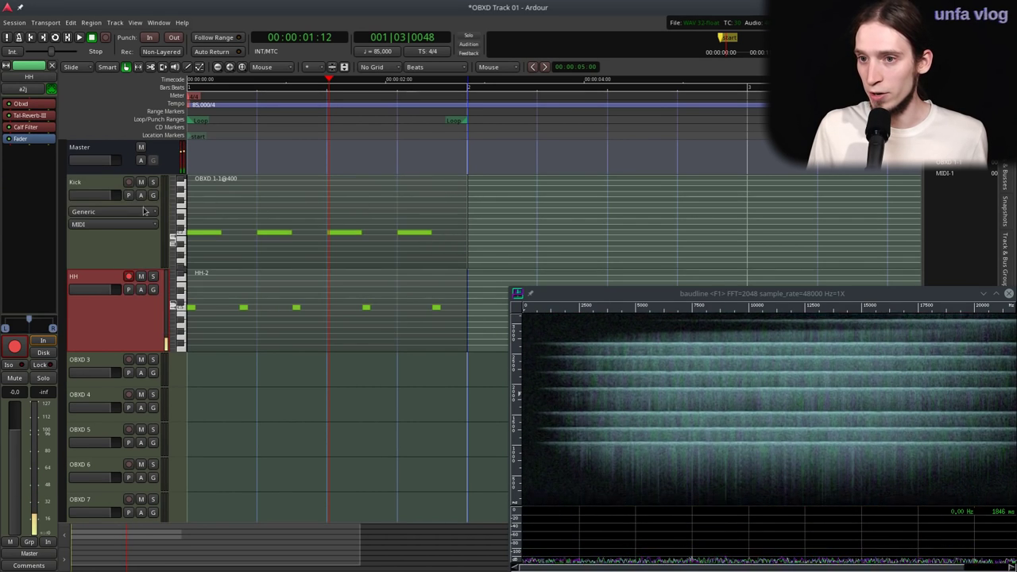
# - Add Calf Compressor after the filter with attack about 58.5 ms, release 7.8 ms, ratio 3.35 and threshold -39.7 dB
pyautogui.rightClick(46, 140)
pyautogui.moveTo(110, 144)
pyautogui.moveTo(171, 144)
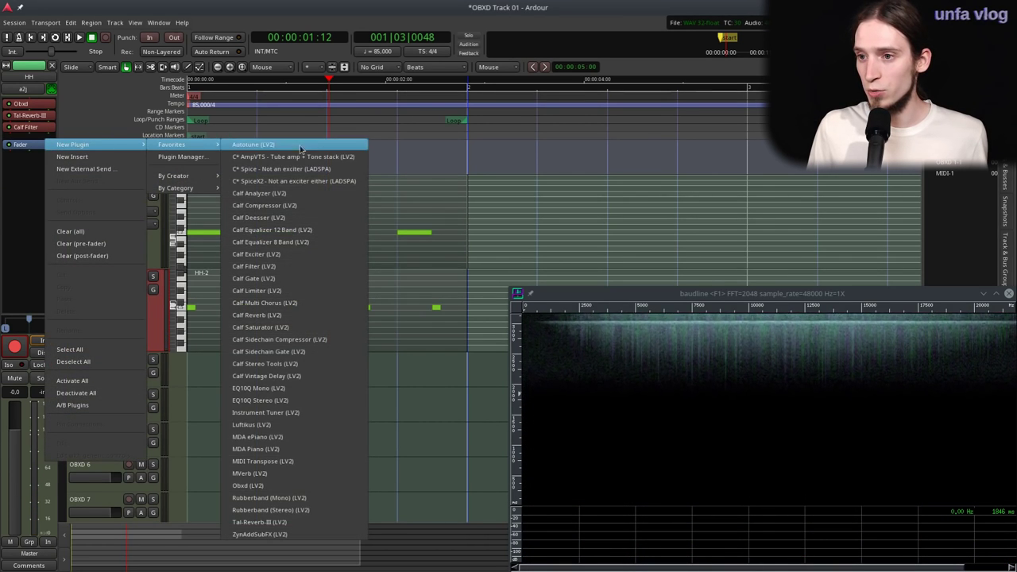
pyautogui.click(311, 211)
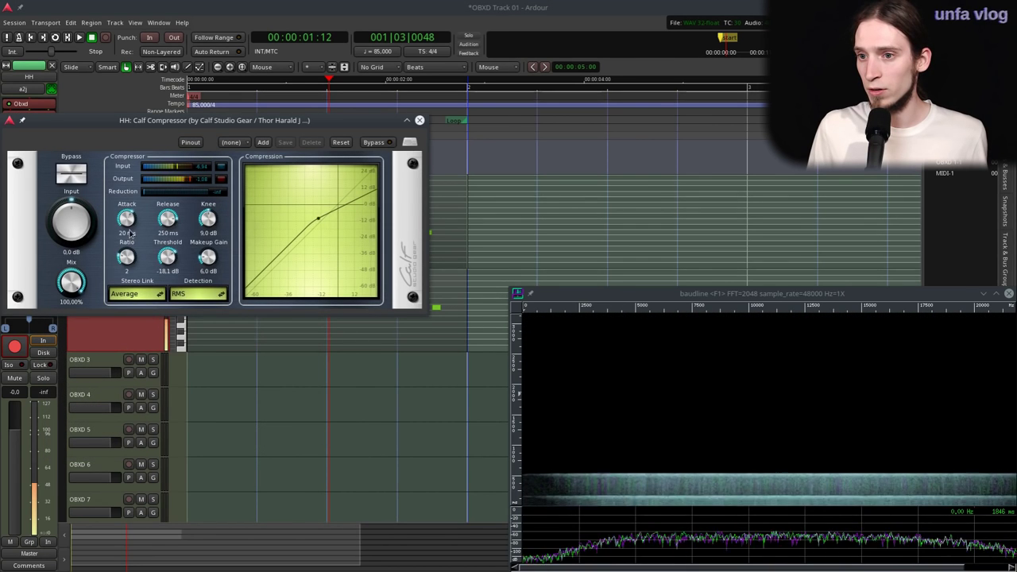
pyautogui.moveTo(176, 220); pyautogui.dragTo(174, 275)
pyautogui.moveTo(128, 216); pyautogui.dragTo(163, 293)
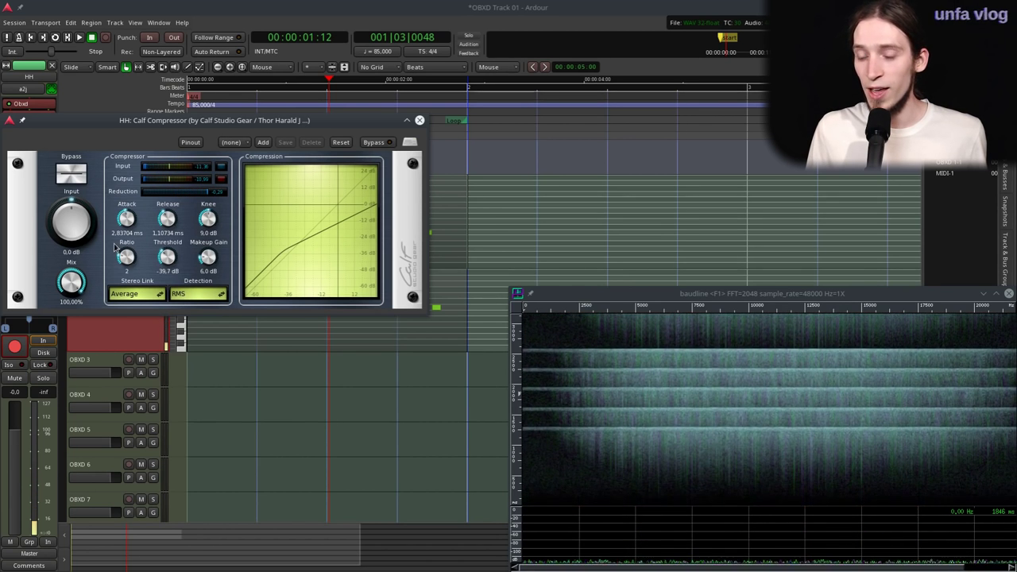
pyautogui.moveTo(121, 251); pyautogui.dragTo(141, 193)
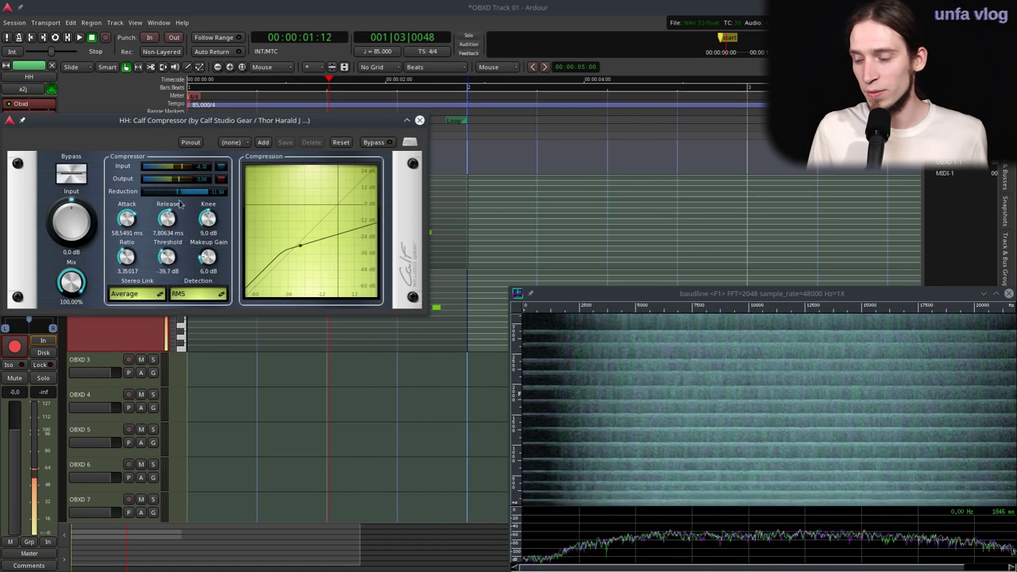
# - Compare the HH sound with the compressor bypassed and active, set its mix to 47.60% and close it
pyautogui.click(72, 173)
pyautogui.click(73, 176)
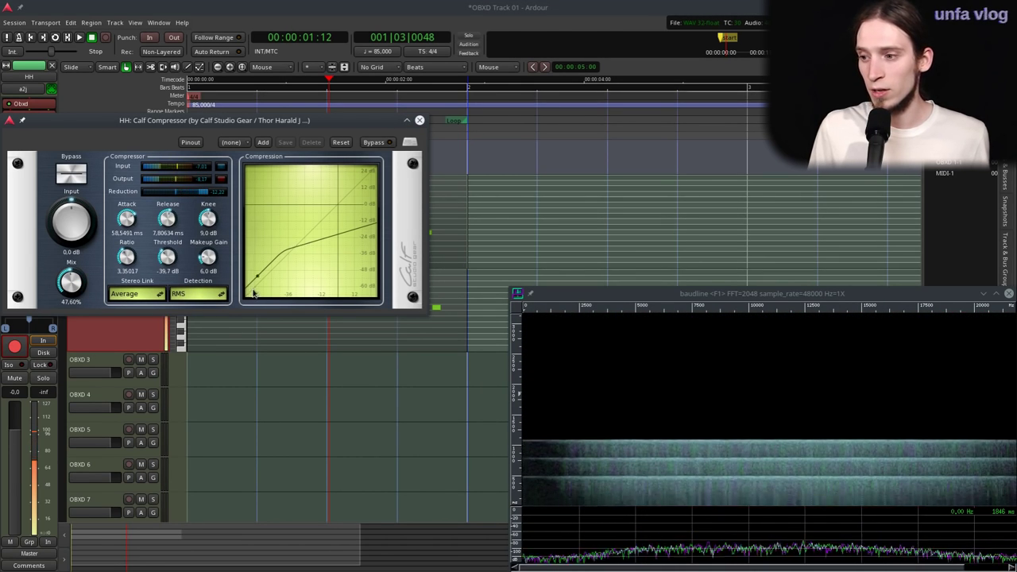
pyautogui.click(420, 122)
# - Add Calf Gate after the HH track's fader with a threshold of -17.6 dB, close it and audition the loop
pyautogui.rightClick(26, 155)
pyautogui.moveTo(79, 161)
pyautogui.moveTo(182, 163)
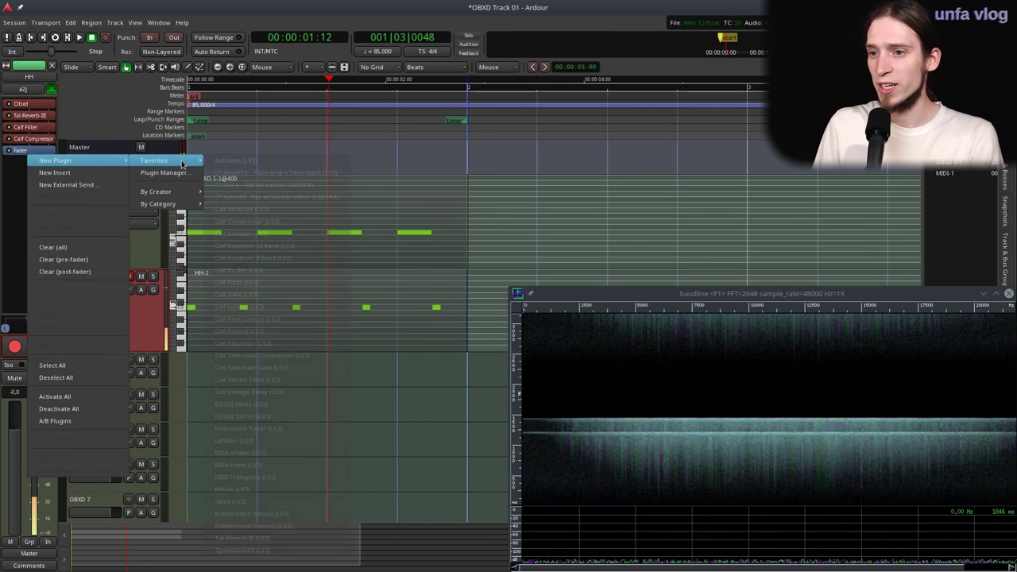
pyautogui.click(247, 294)
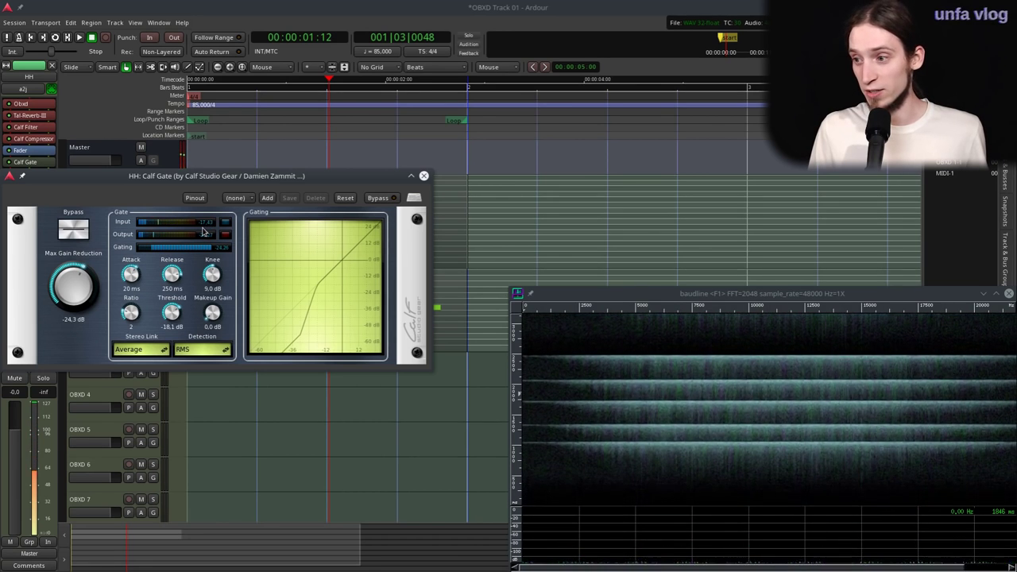
pyautogui.moveTo(166, 309)
pyautogui.mouseDown()
pyautogui.moveTo(168, 332)
pyautogui.moveTo(182, 300)
pyautogui.mouseUp()
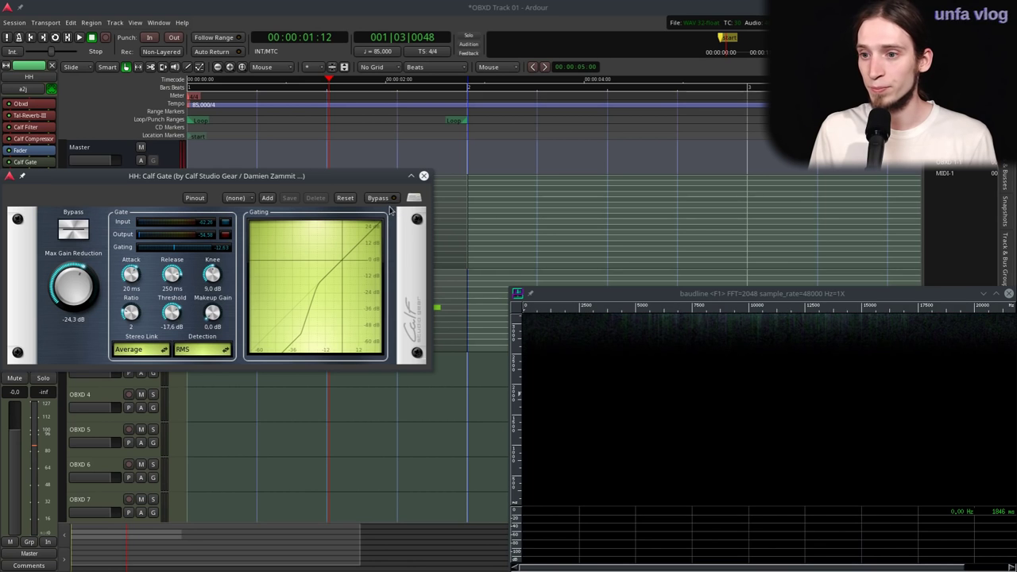
pyautogui.click(425, 176)
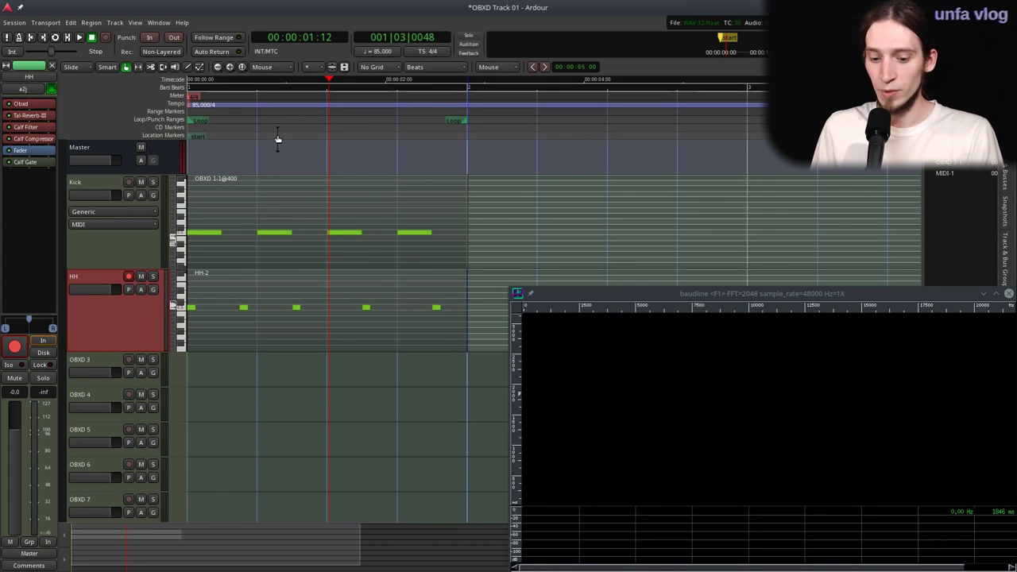
pyautogui.press('space')
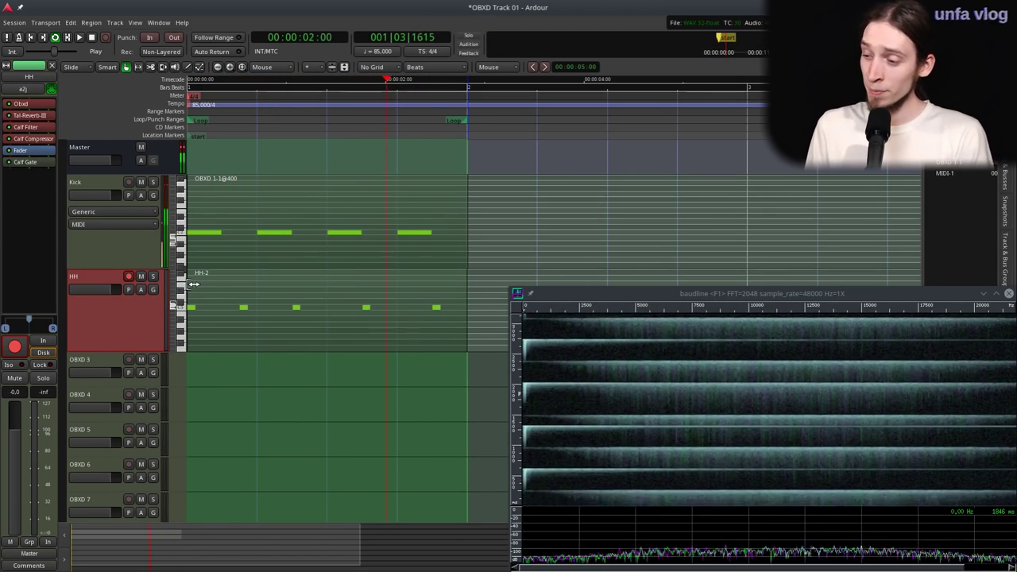
pyautogui.press('space')
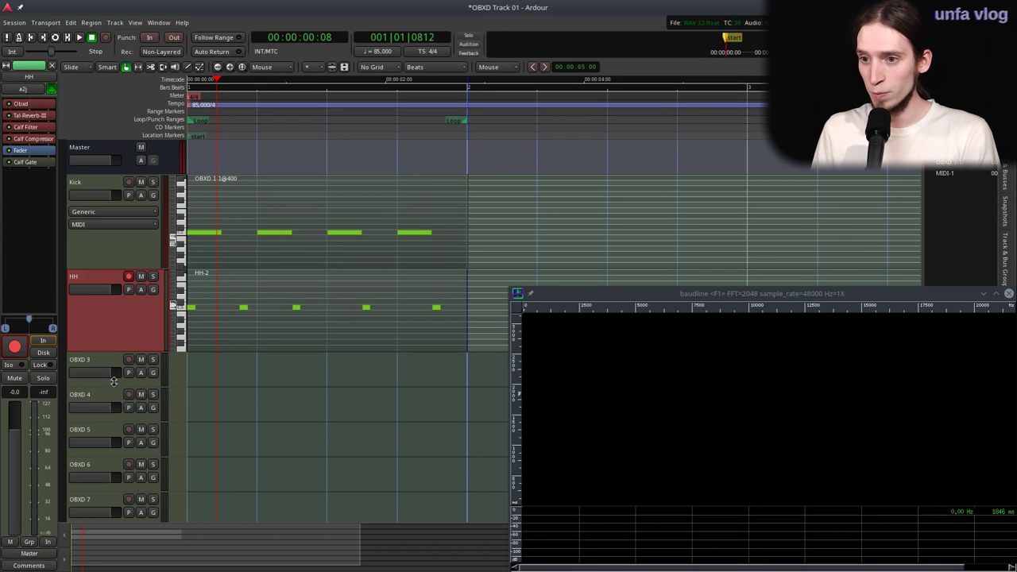
# - Rename the OBXD 3 track to Bass and arm it for recording
pyautogui.click(123, 367)
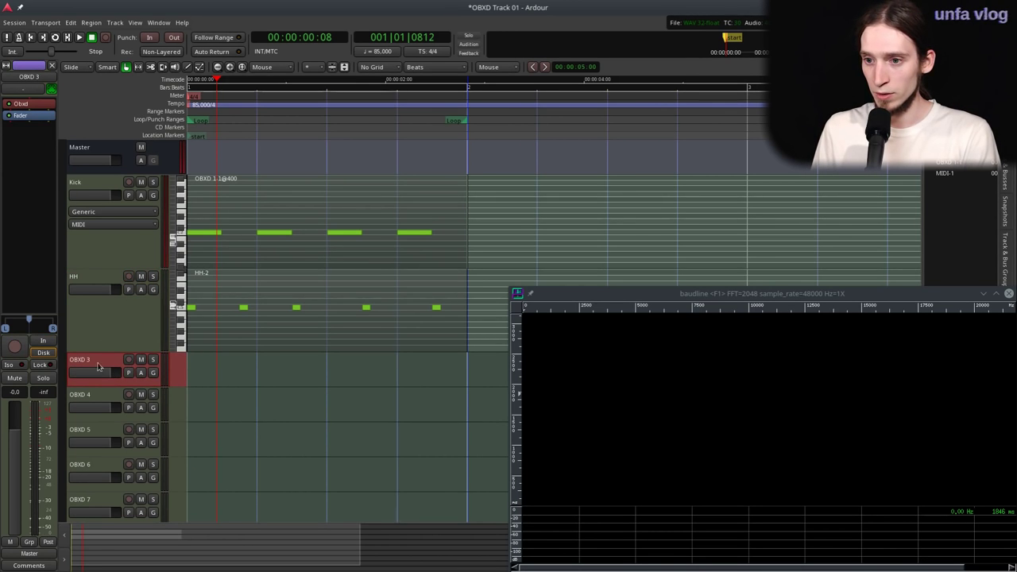
pyautogui.click(128, 360)
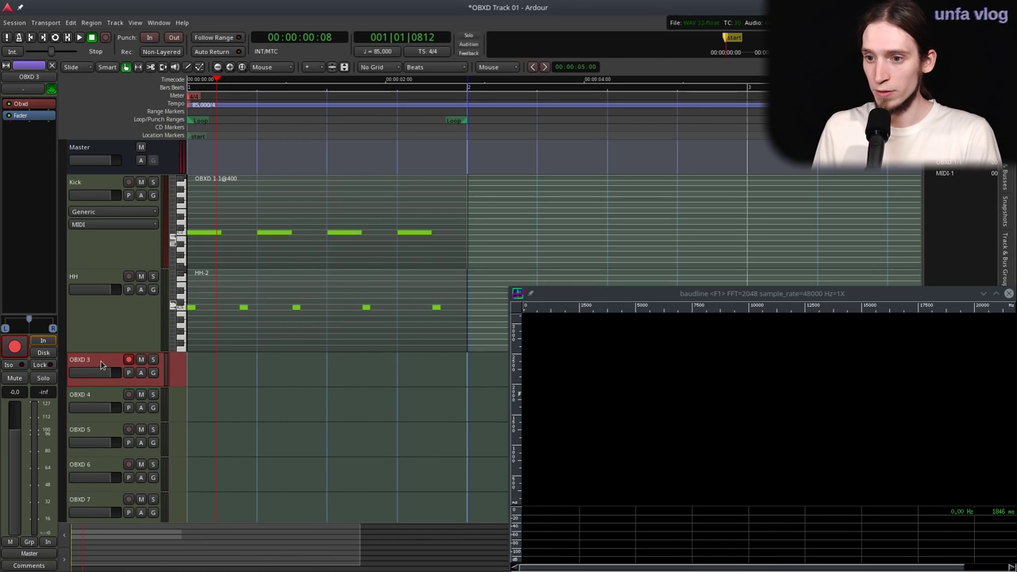
pyautogui.click(128, 359)
pyautogui.doubleClick(93, 359)
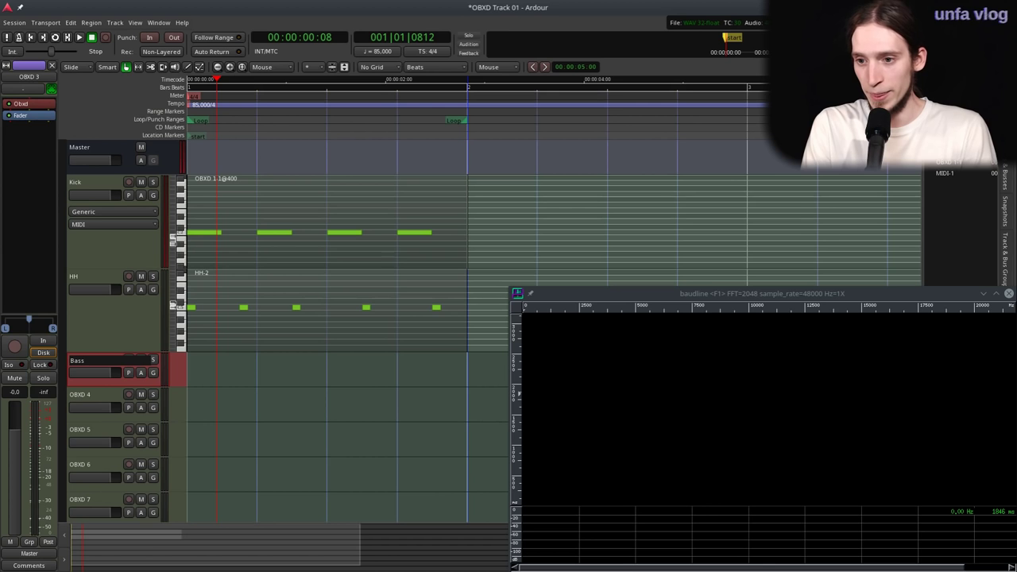
pyautogui.write('Bass')
pyautogui.press('Return')
pyautogui.click(129, 360)
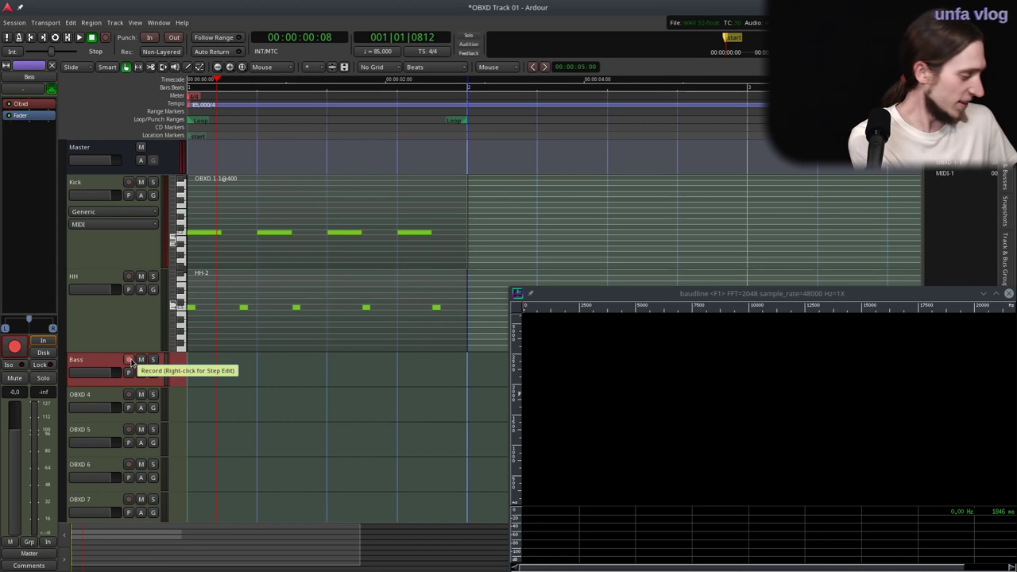
pyautogui.click(128, 360)
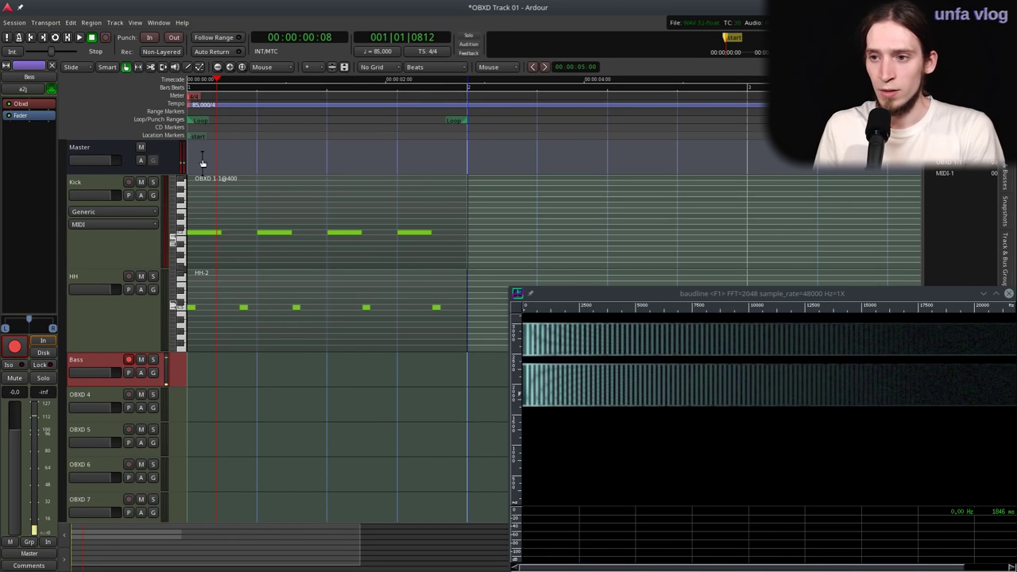
# - Try recording a bass take on the Bass track from the start of the session
pyautogui.click(190, 127)
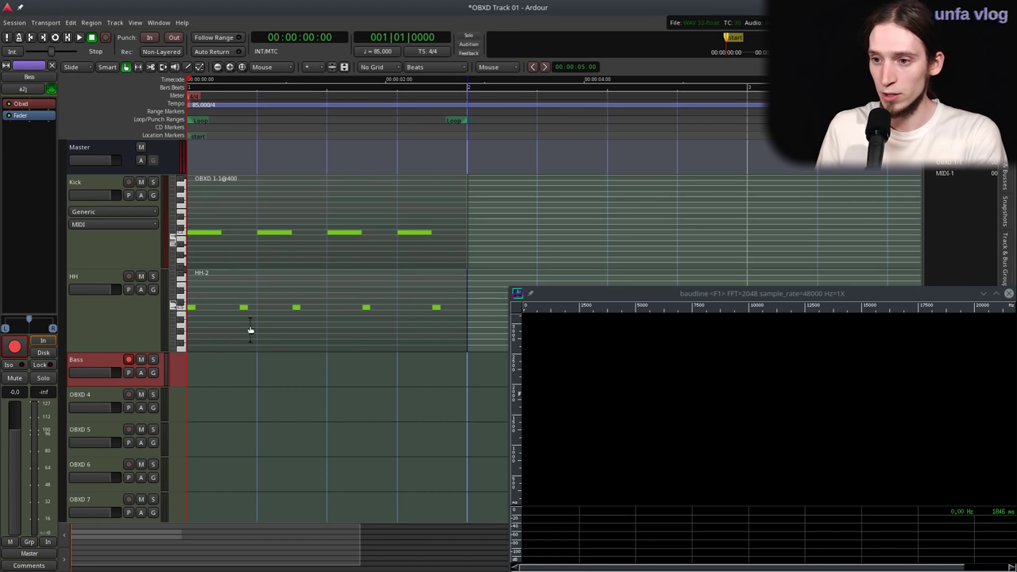
pyautogui.hotkey('shift', 'r')
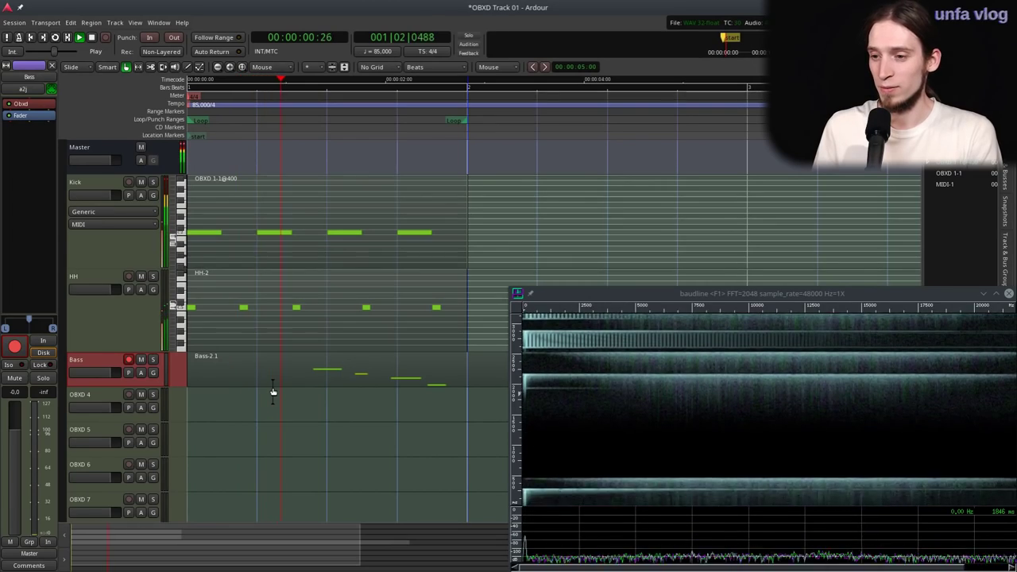
pyautogui.press('space')
# - Delete the newly recorded bass region
pyautogui.moveTo(309, 375)
pyautogui.mouseDown()
pyautogui.moveTo(324, 390)
pyautogui.moveTo(311, 390)
pyautogui.mouseUp()
pyautogui.scroll(-4, 308, 392)
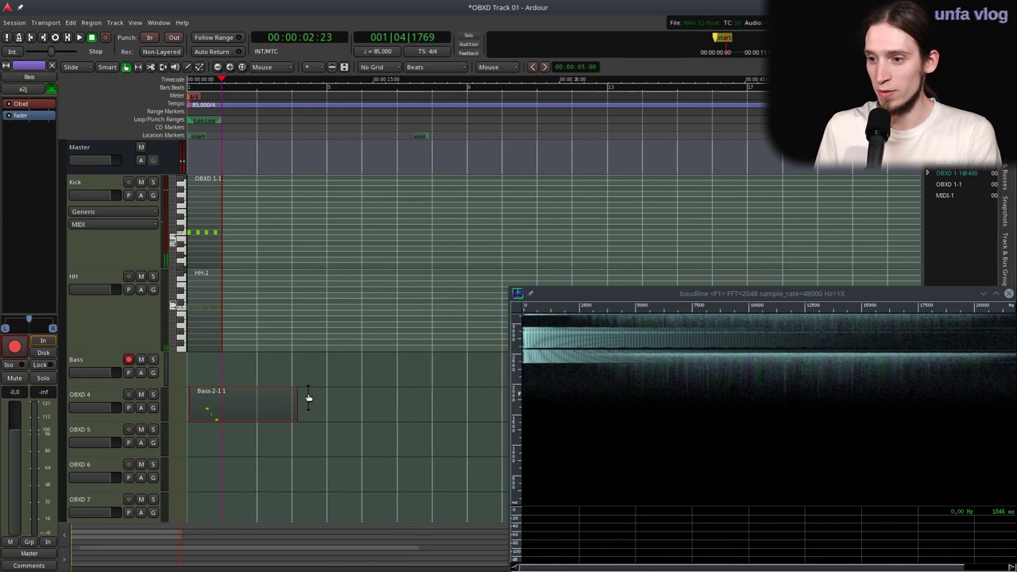
pyautogui.press('Delete')
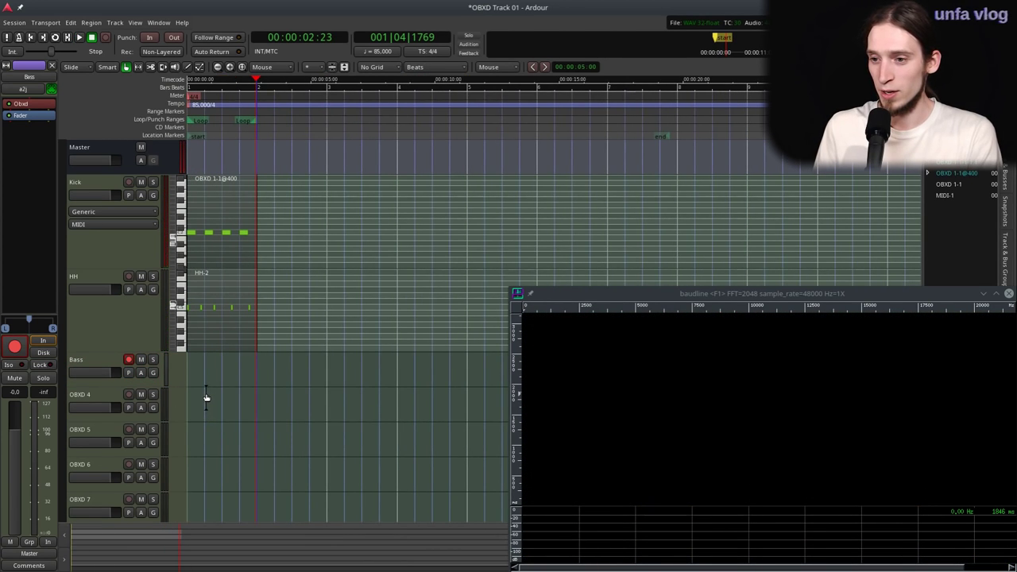
pyautogui.scroll(2, 208, 399)
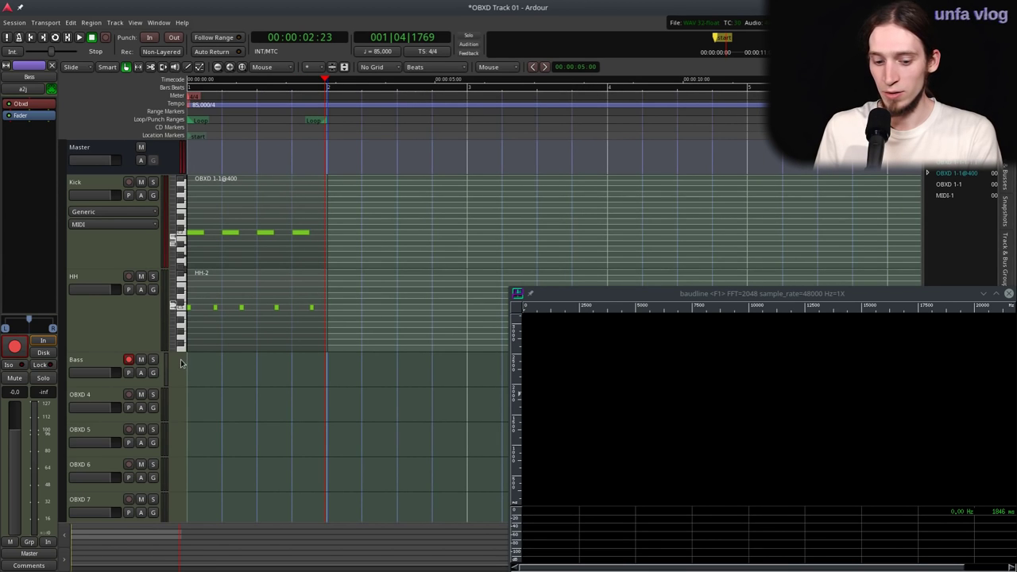
# - Enlarge the Bass track and record a new bass take starting shortly after bar 2
pyautogui.moveTo(128, 384); pyautogui.dragTo(127, 438)
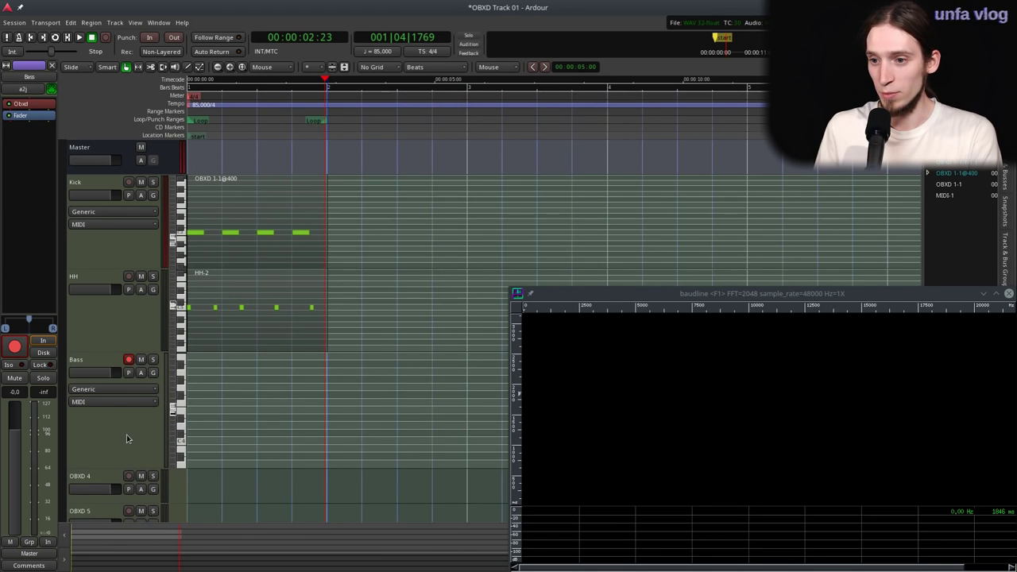
pyautogui.click(345, 124)
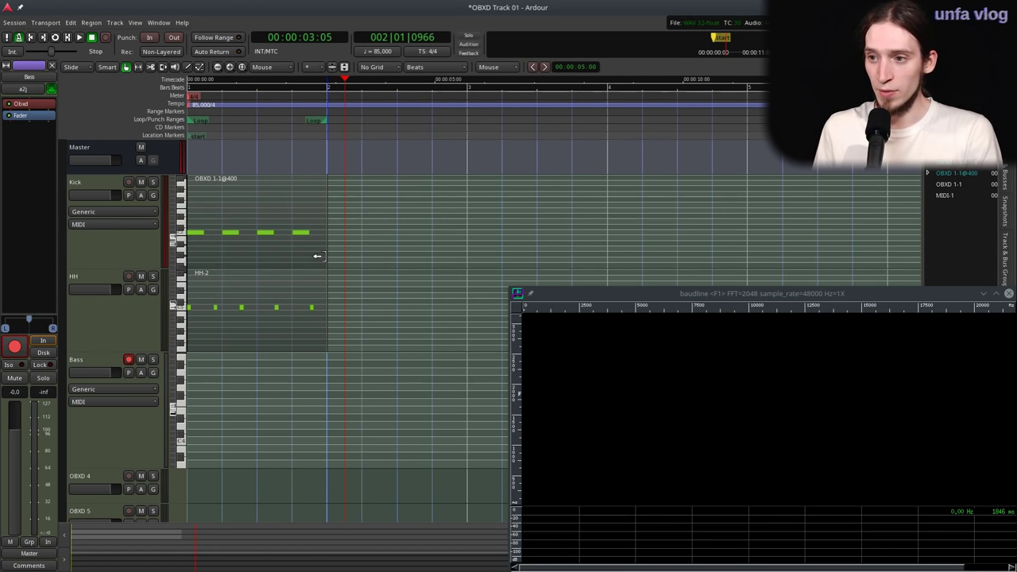
pyautogui.hotkey('shift', 'r')
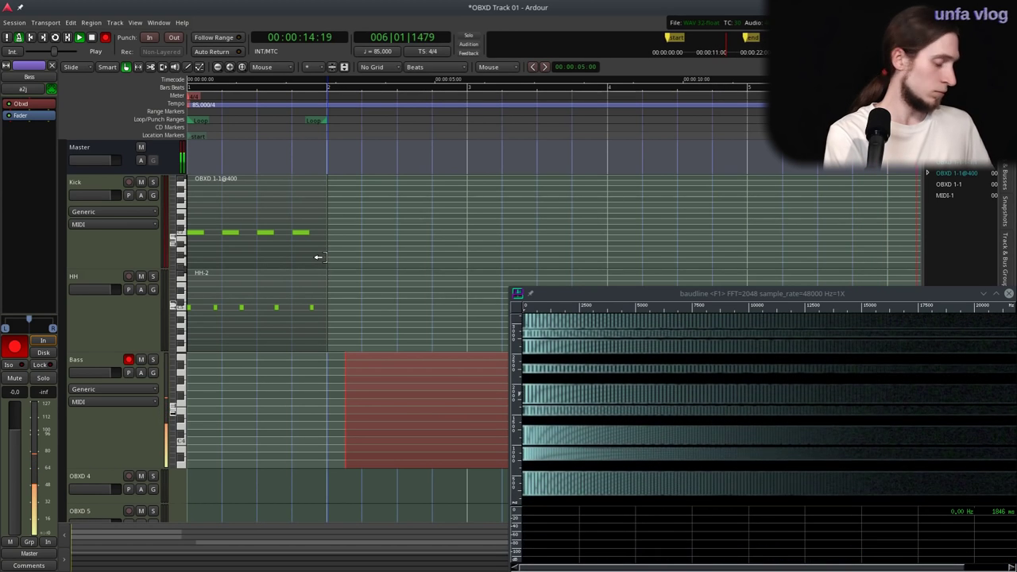
pyautogui.press('space')
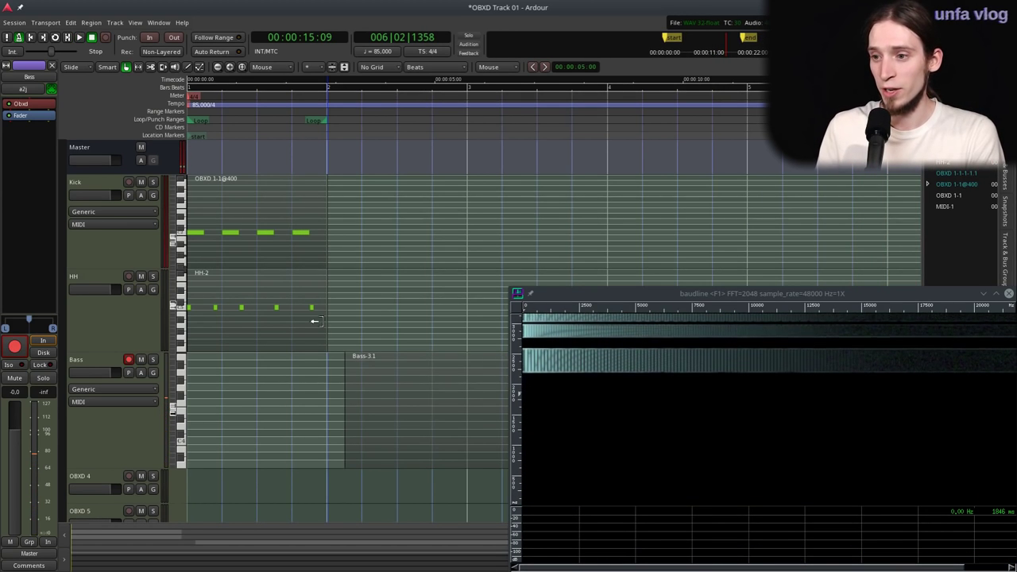
# - Audition the take from bar 4, cut off everything before the phrase at bar 5, and move the remaining region to about bar 2
pyautogui.press('-')
pyautogui.click(396, 132)
pyautogui.press('space')
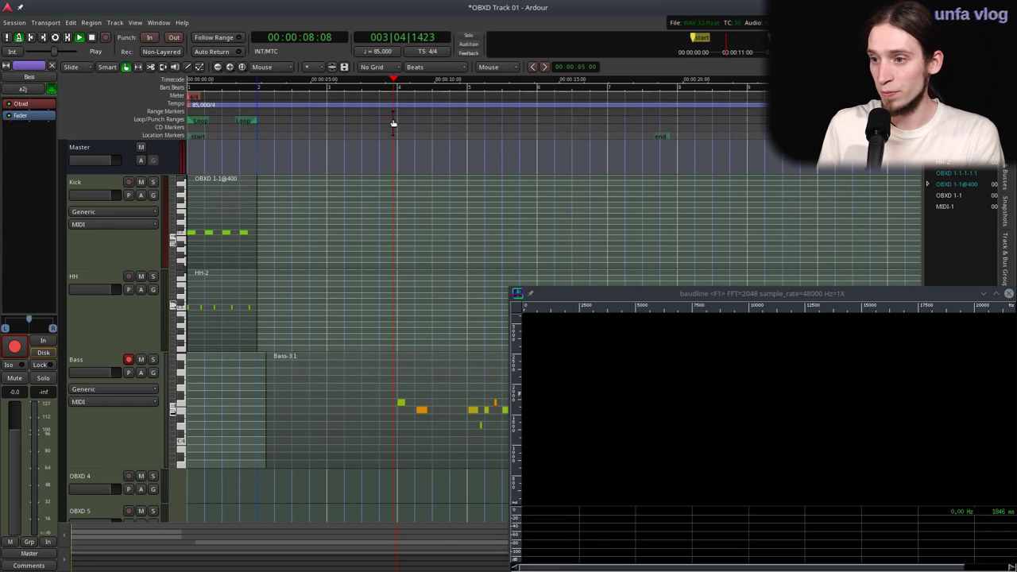
pyautogui.press('space')
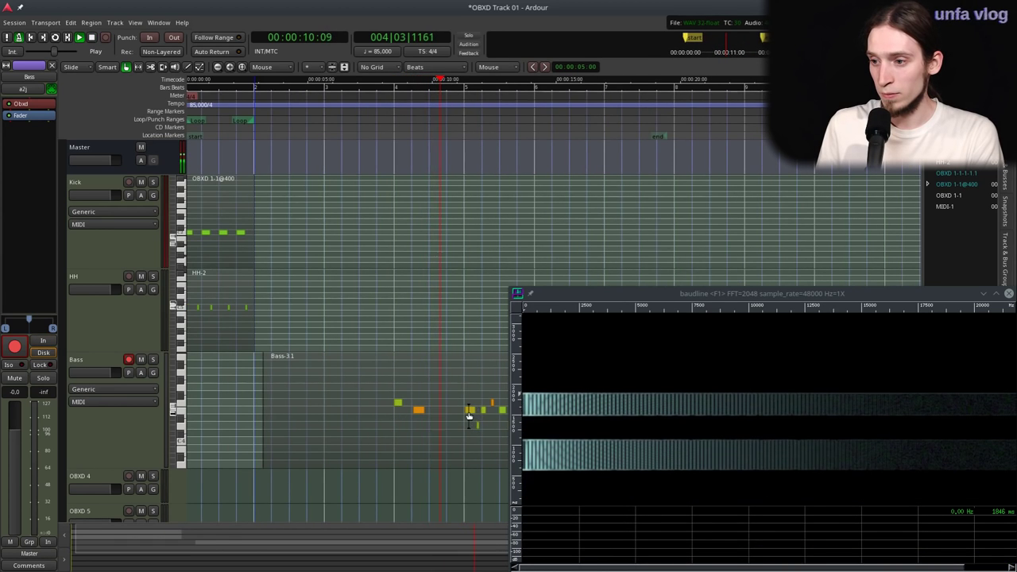
pyautogui.press('s')
pyautogui.press('Delete')
pyautogui.moveTo(491, 400); pyautogui.dragTo(261, 385)
# - Set the grid mode to Magnetic, trim the bass region's start to bar 2 and play it back
pyautogui.press('=')
pyautogui.press('=')
pyautogui.click(373, 66)
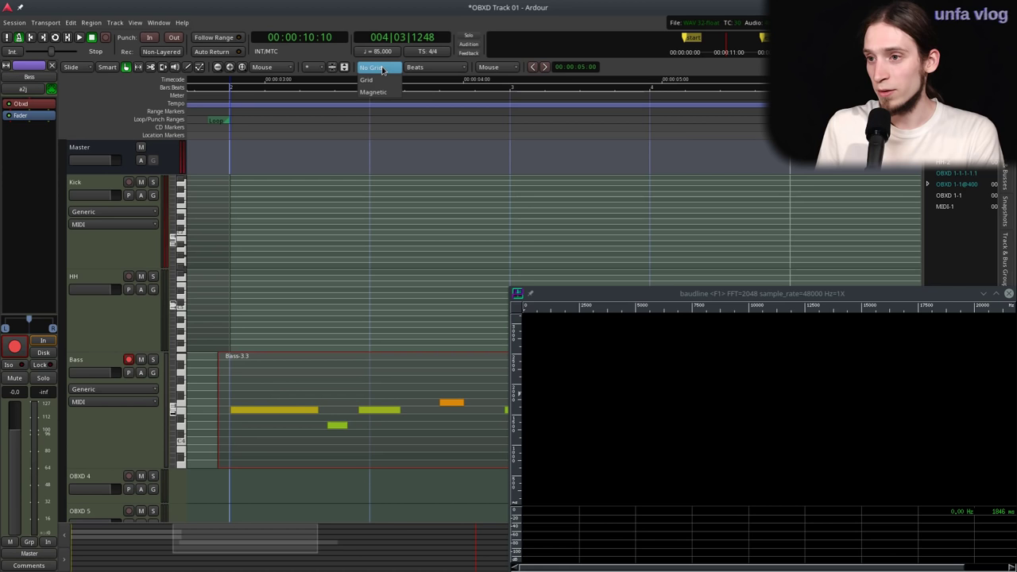
pyautogui.click(375, 92)
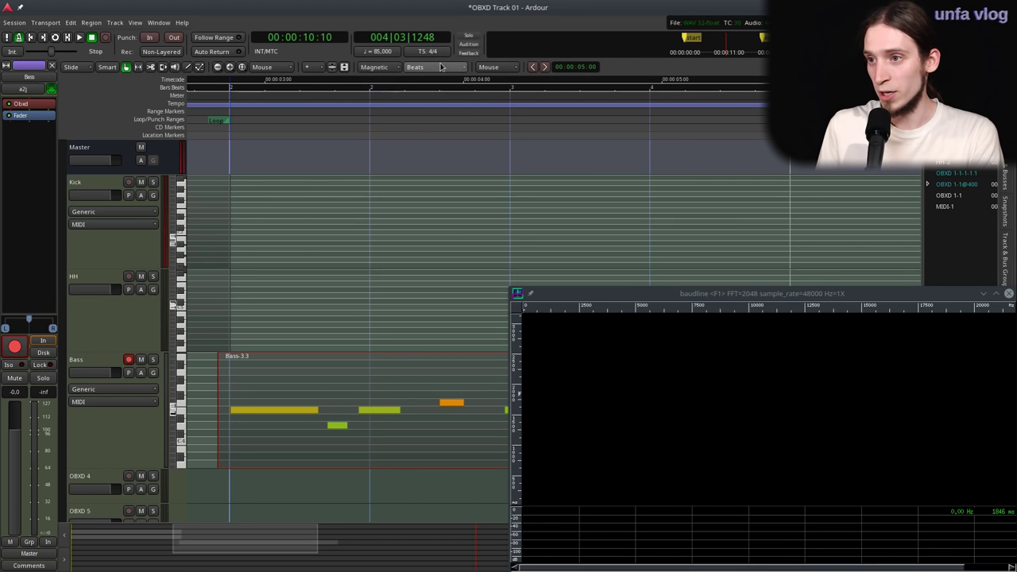
pyautogui.moveTo(224, 412); pyautogui.dragTo(231, 411)
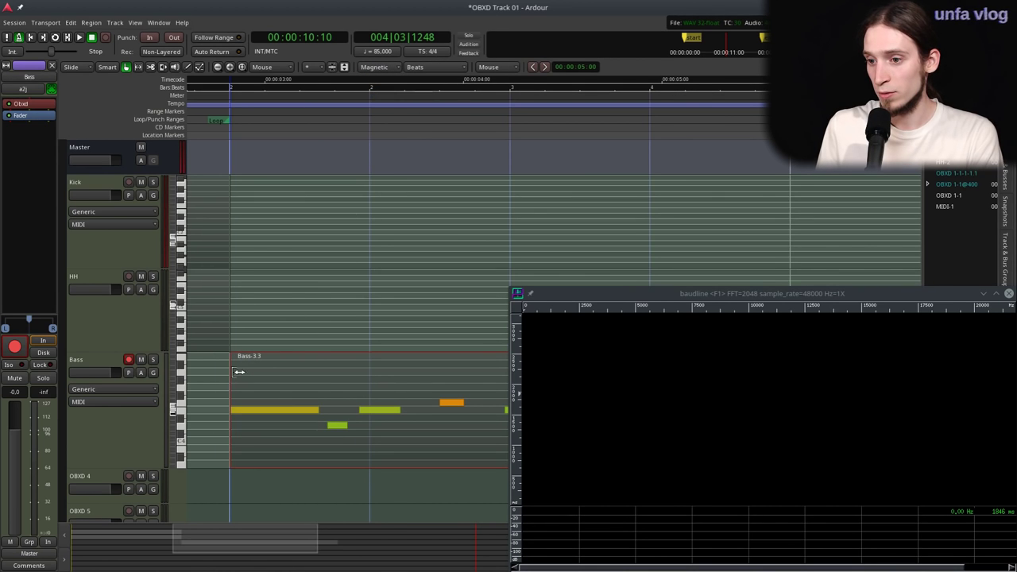
pyautogui.press('space')
pyautogui.press('-')
pyautogui.press('-')
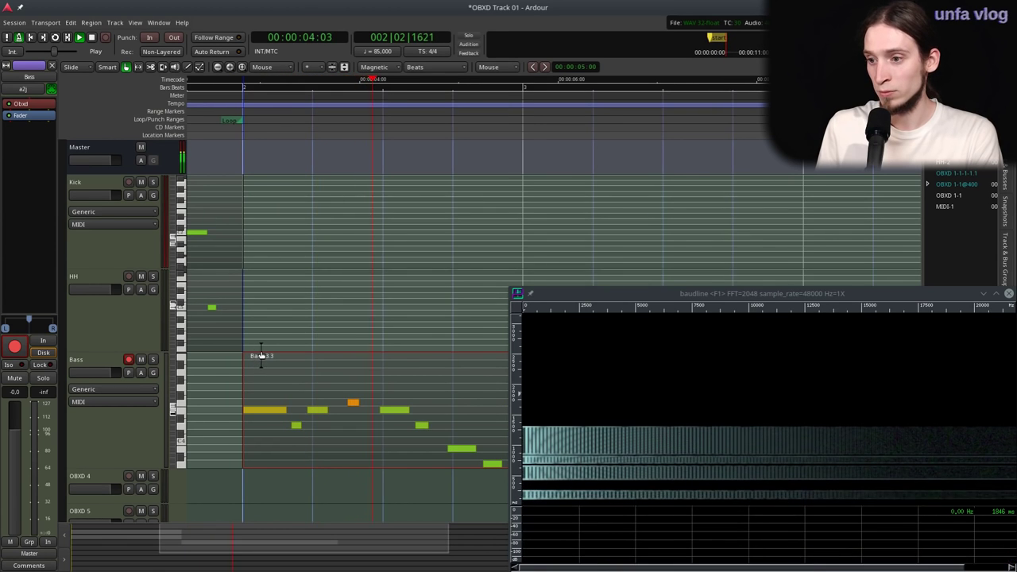
pyautogui.press('space')
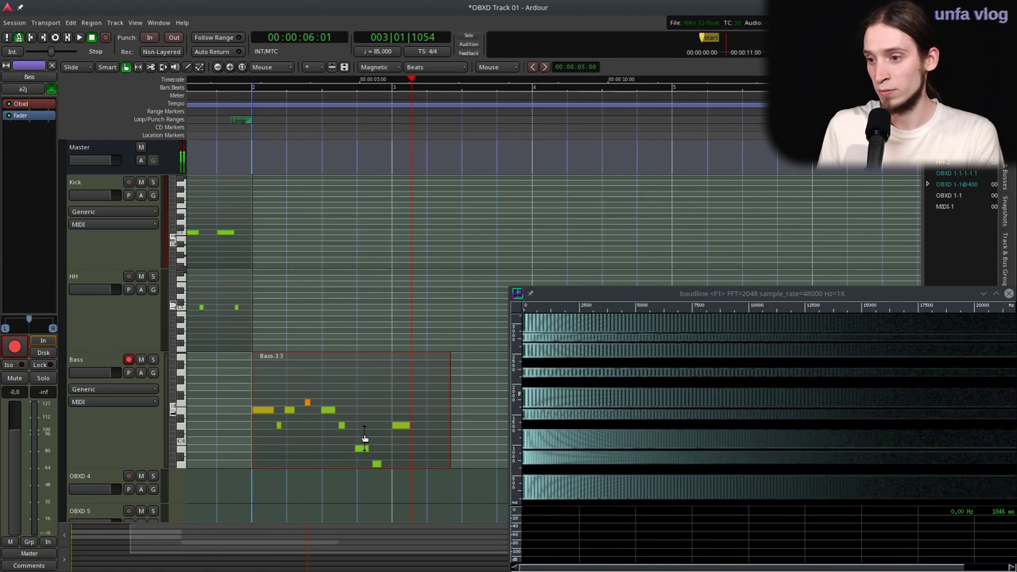
# - Cut the bass region at bar 3, discard the remainder, and place a copy of the one-bar phrase at bar 3
pyautogui.click(391, 109)
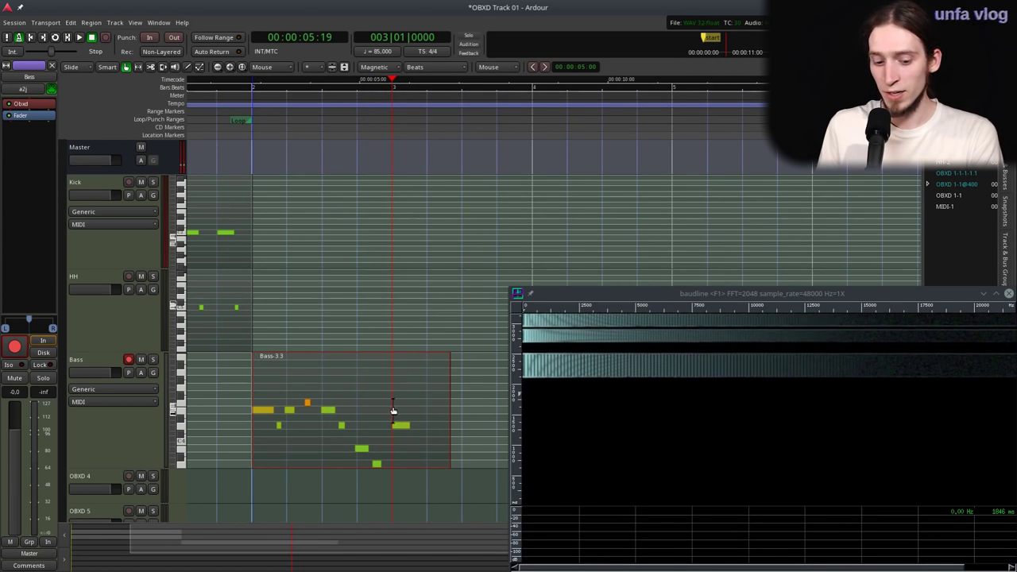
pyautogui.press('s')
pyautogui.press('Delete')
pyautogui.moveTo(357, 414); pyautogui.dragTo(496, 415)
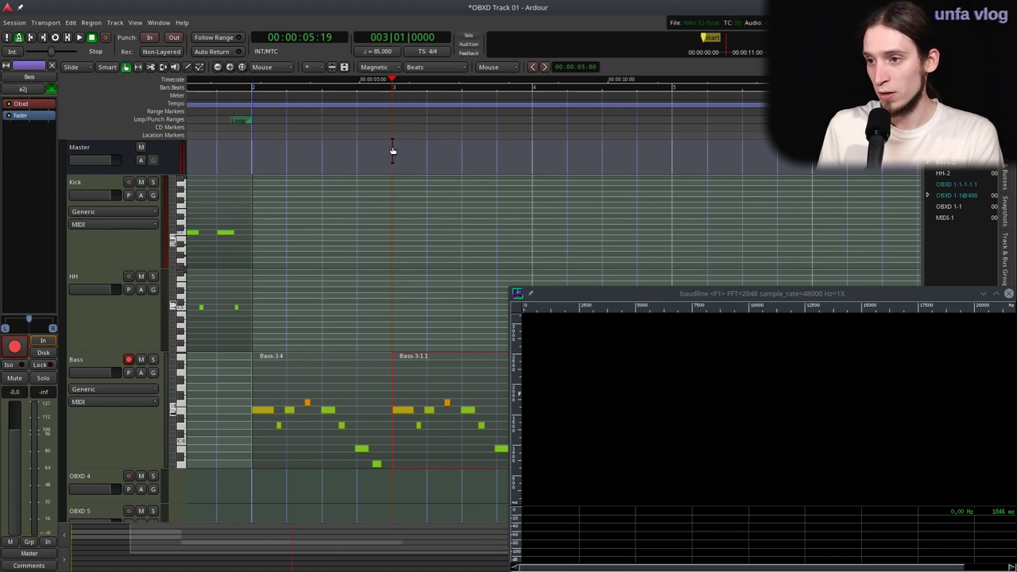
pyautogui.press('space')
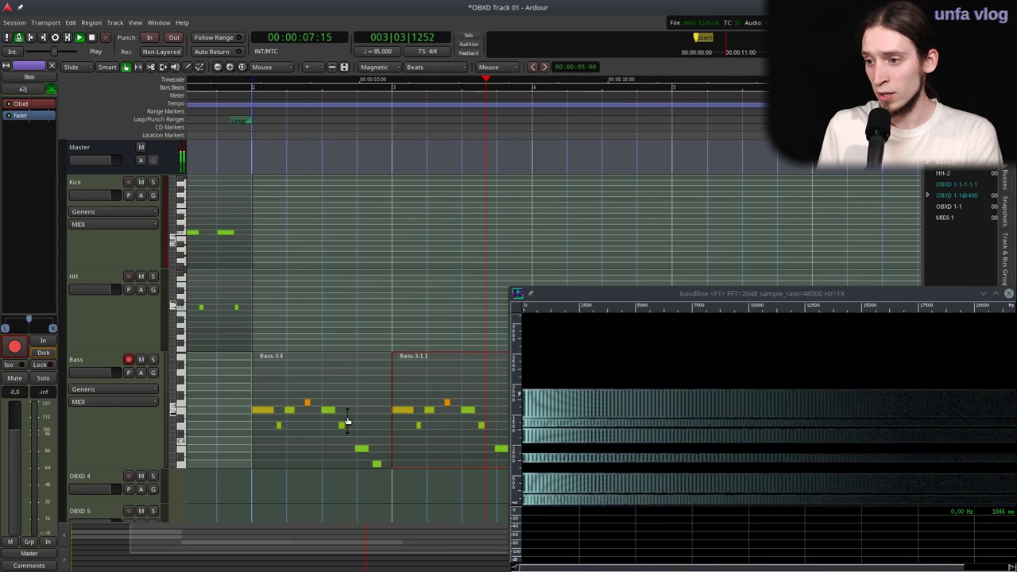
# - Switch to note editing, select the sixth note of the copied bass region and set the grid mode to No Grid
pyautogui.scroll(-1, 347, 416)
pyautogui.hscroll(3, 347, 416)
pyautogui.moveTo(376, 401); pyautogui.dragTo(340, 390)
pyautogui.press('e')
pyautogui.scroll(1, 341, 404)
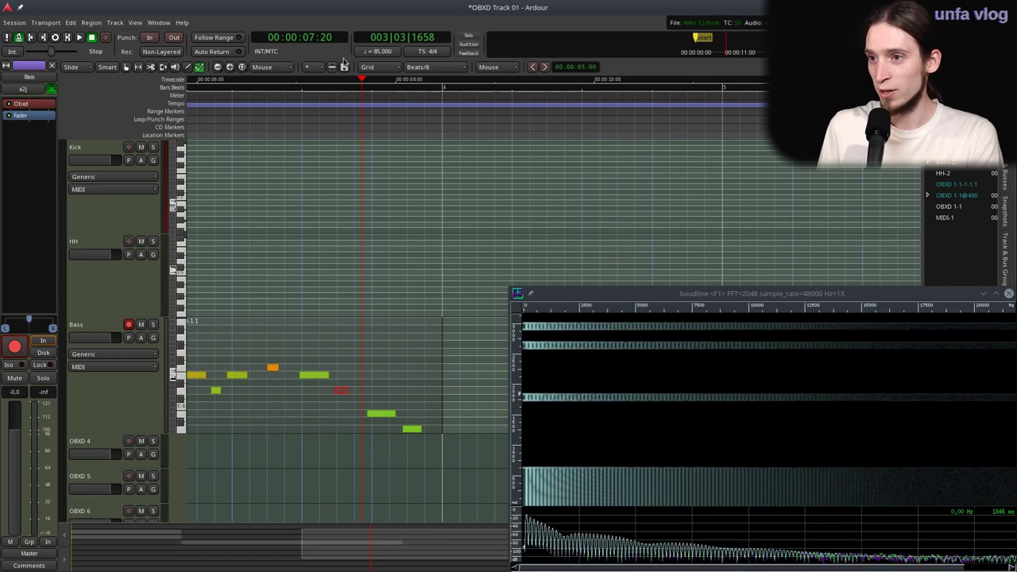
pyautogui.press('space')
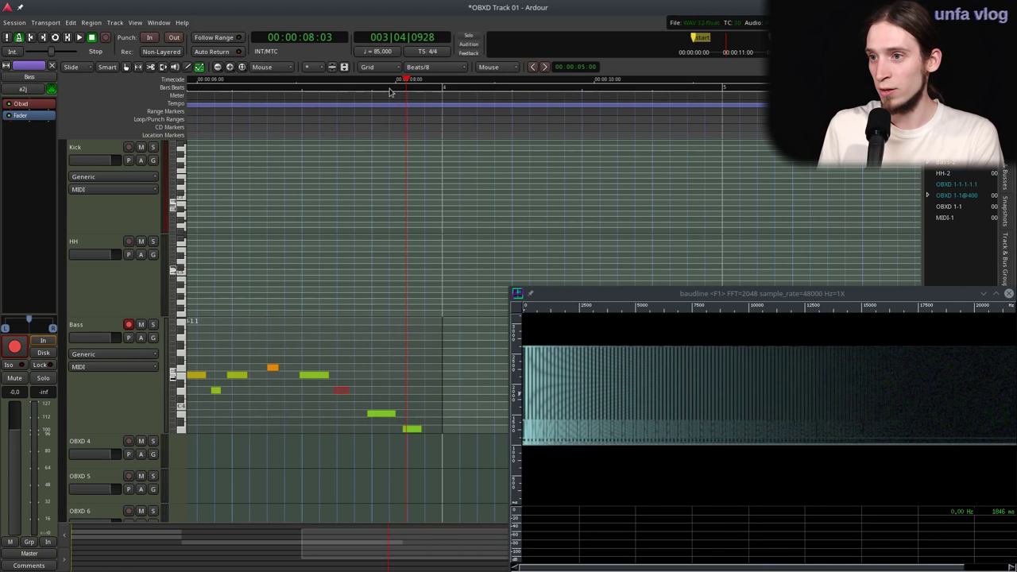
pyautogui.click(380, 67)
pyautogui.click(379, 54)
pyautogui.click(277, 120)
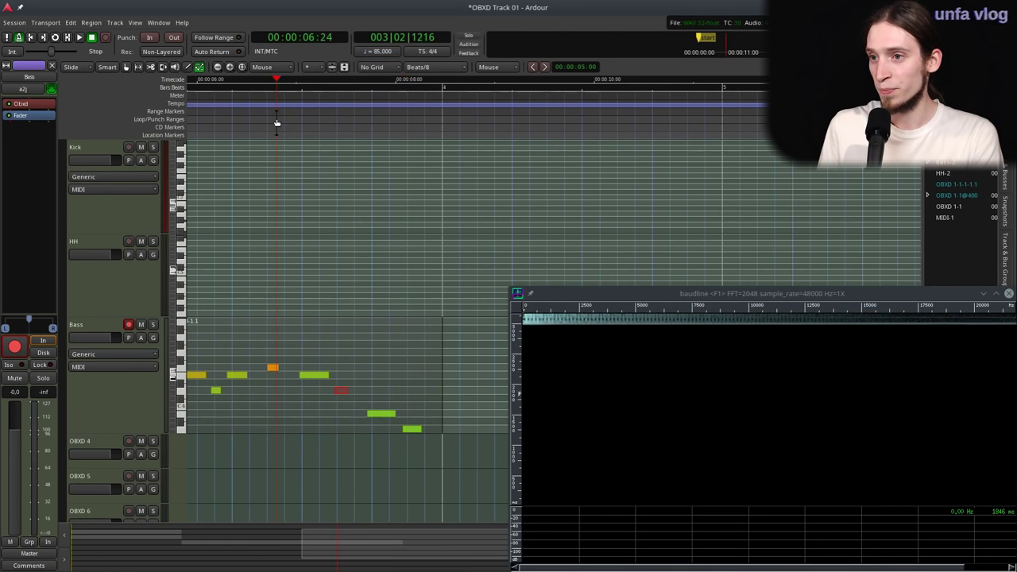
# - Audition the copied bass region and raise its sixth note to the same pitch as its fourth note
pyautogui.press('space')
pyautogui.press('space')
pyautogui.press('space')
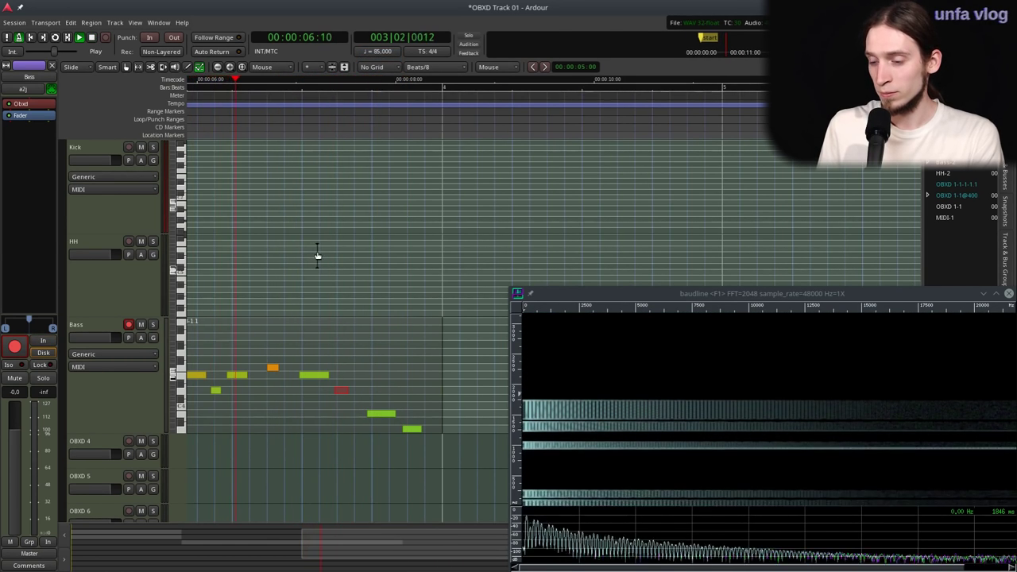
pyautogui.press('space')
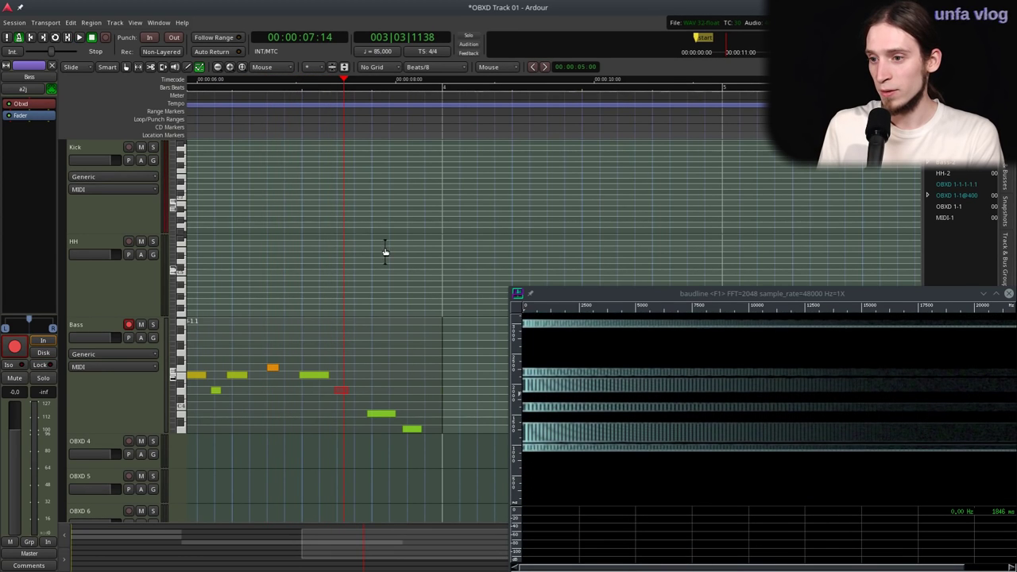
pyautogui.press('-')
pyautogui.click(327, 124)
pyautogui.press('space')
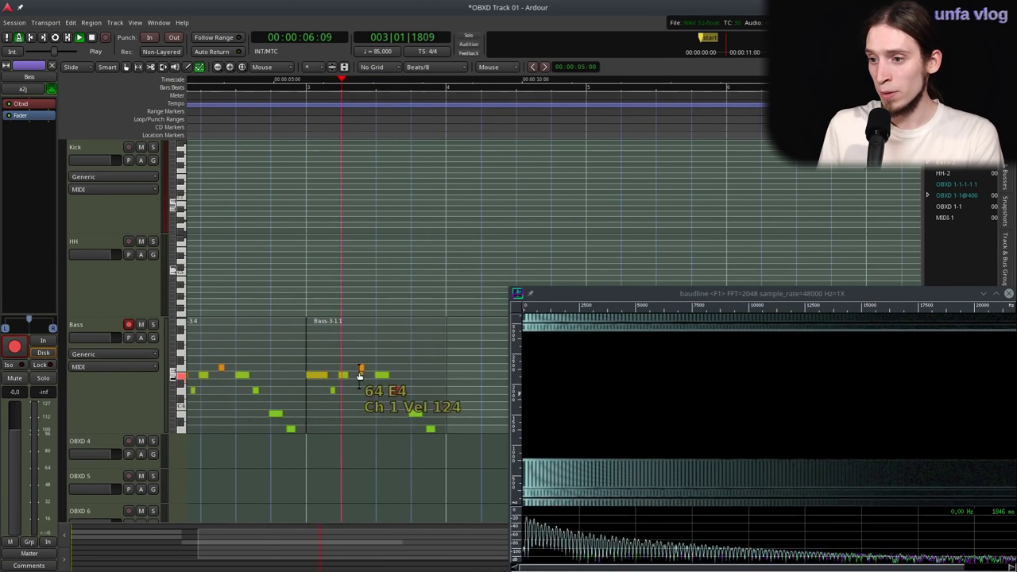
pyautogui.press('=')
pyautogui.press('space')
pyautogui.moveTo(434, 394); pyautogui.dragTo(434, 374)
pyautogui.press('space')
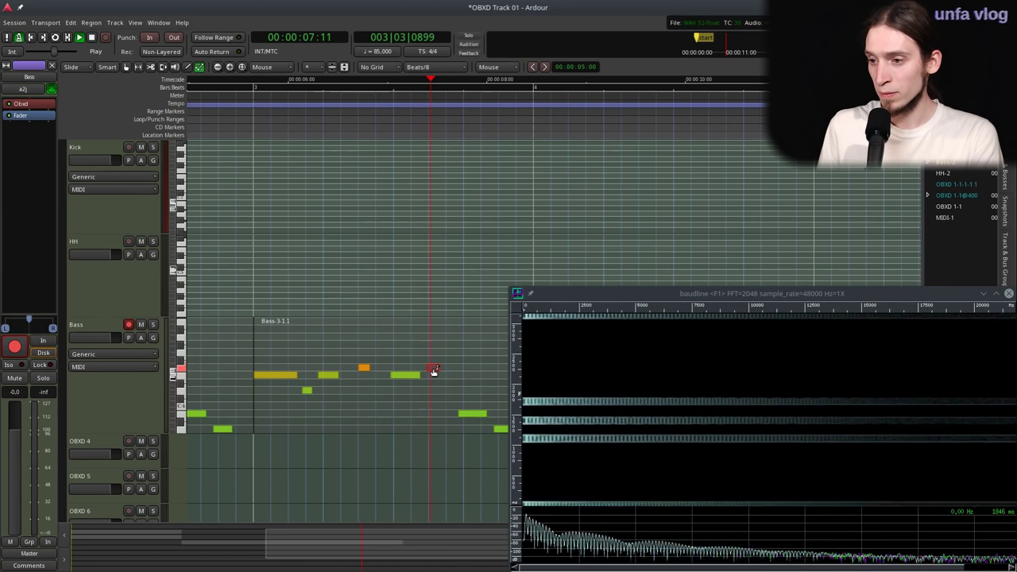
# - Raise the seventh note of the copied bass region to G#4 and delete the low note after it
pyautogui.click(337, 109)
pyautogui.press('space')
pyautogui.moveTo(469, 401); pyautogui.dragTo(475, 345)
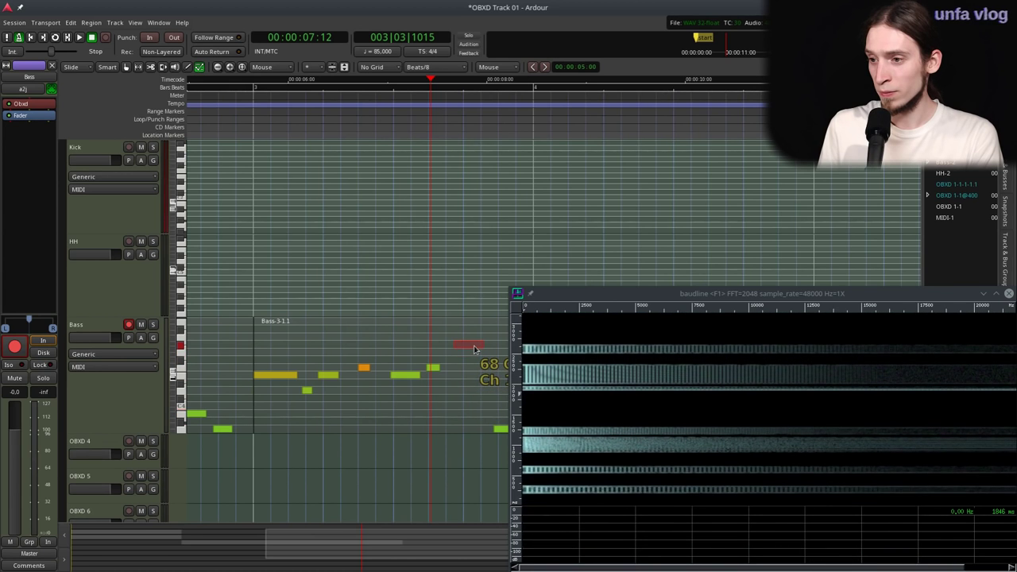
pyautogui.scroll(-1, 362, 368)
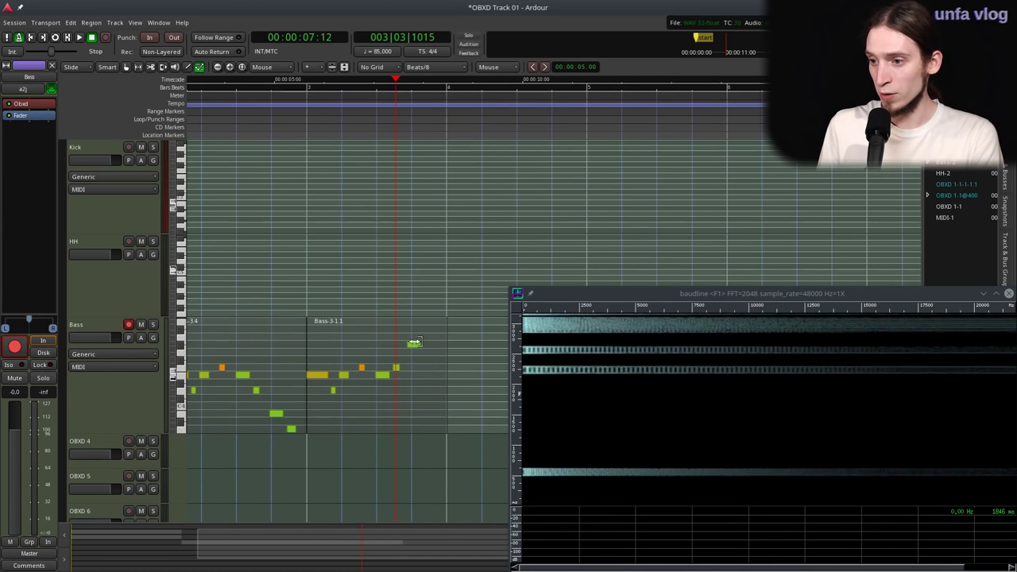
# - Stretch the G#4 note to the region's end at bar 4 and play back both bass bars
pyautogui.click(291, 121)
pyautogui.press('space')
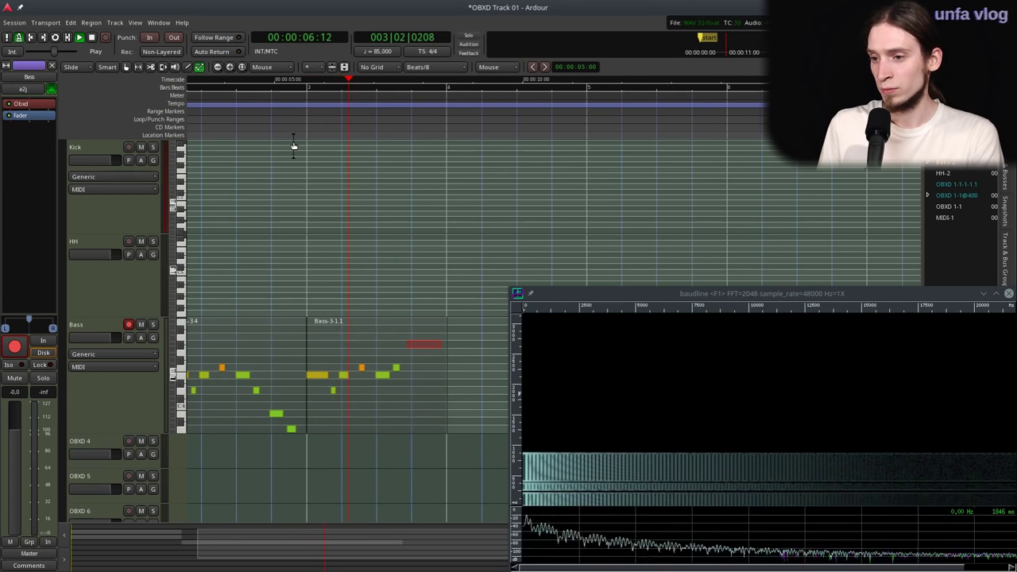
pyautogui.press('space')
pyautogui.scroll(1, 440, 362)
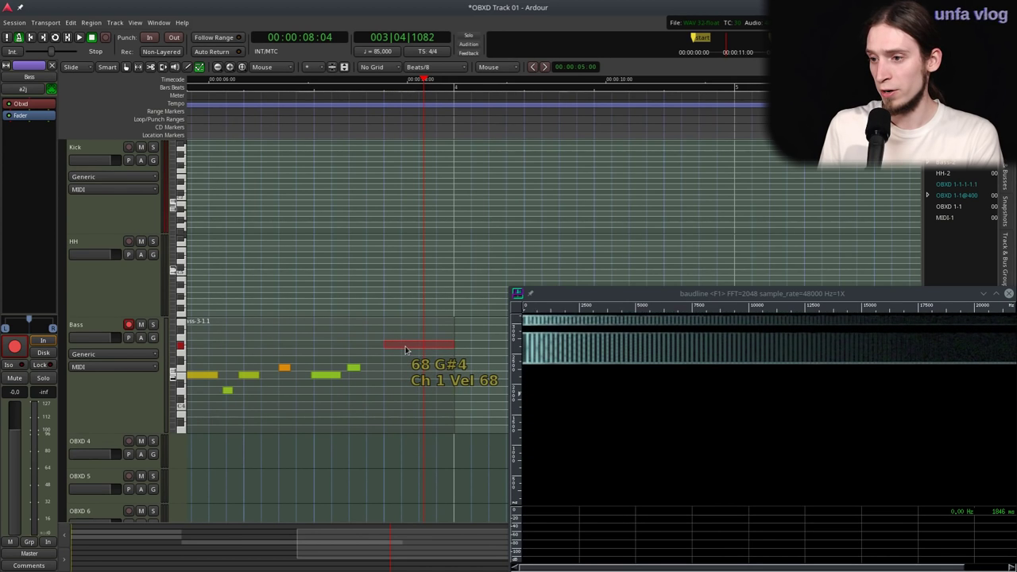
pyautogui.scroll(-1, 408, 347)
pyautogui.scroll(-1, 375, 295)
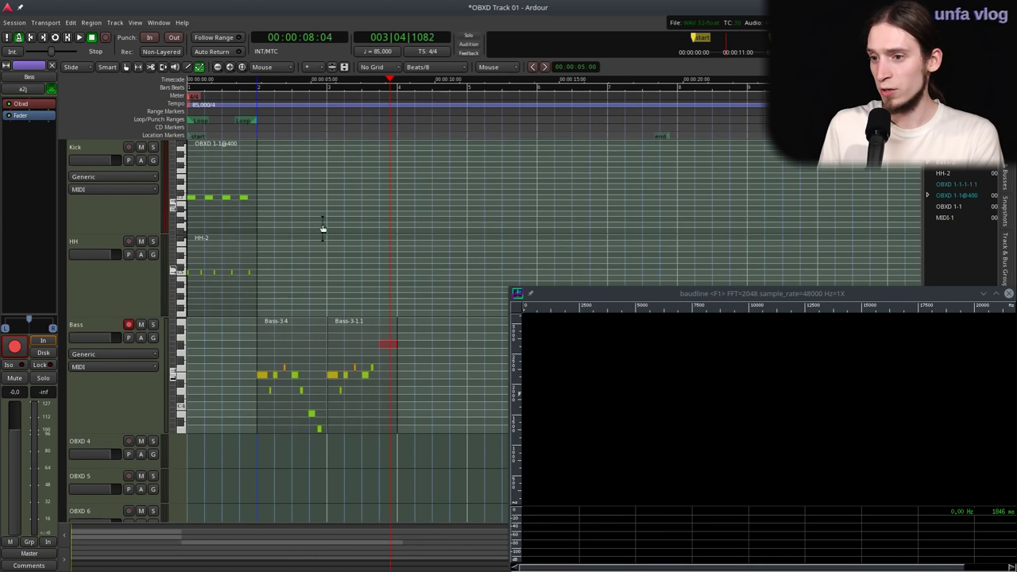
pyautogui.press('space')
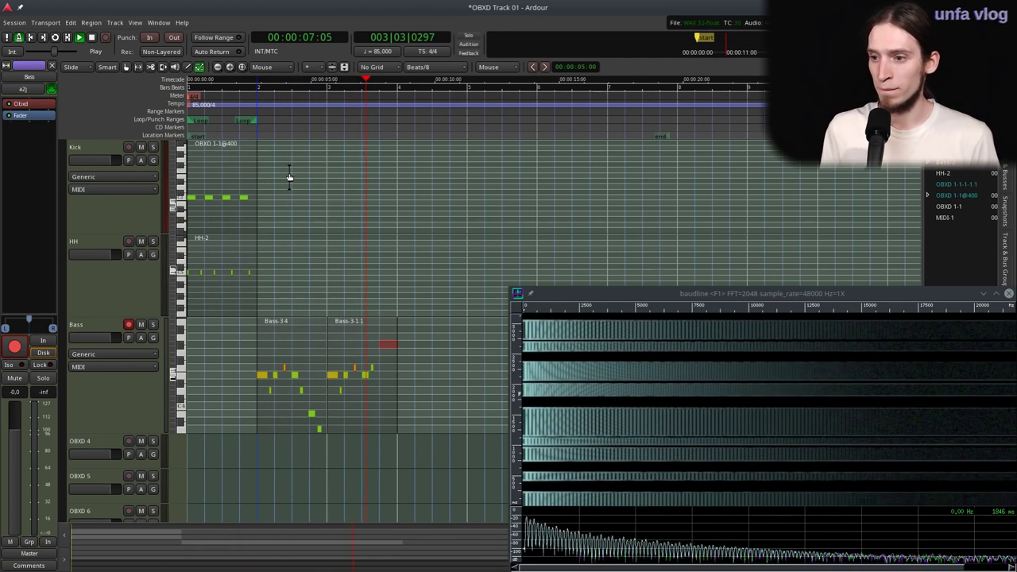
pyautogui.press('space')
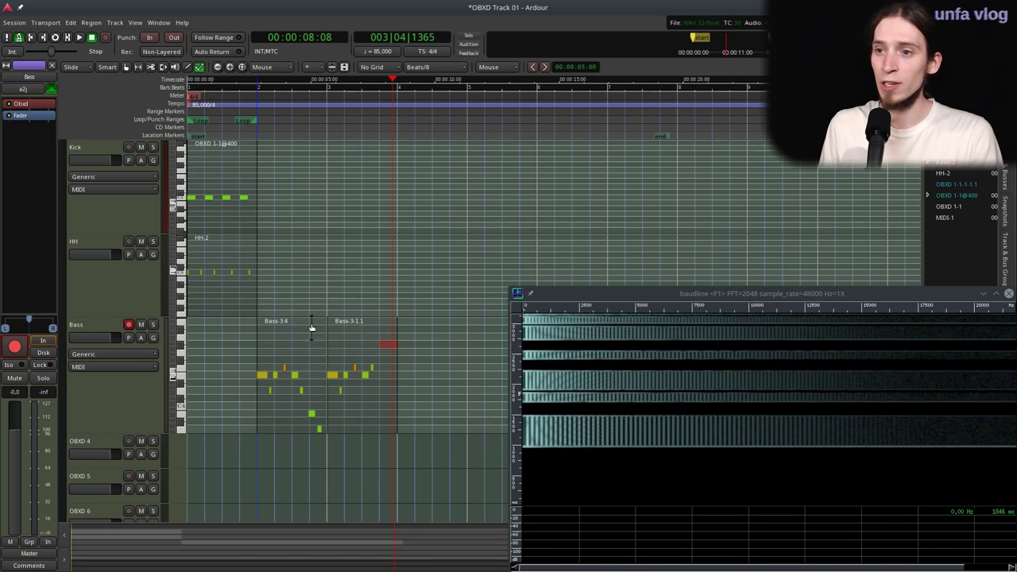
# - Consolidate the range from bar 2 to bar 4 on the Bass track into a single region
pyautogui.press('r')
pyautogui.moveTo(256, 334); pyautogui.dragTo(407, 338)
pyautogui.rightClick(348, 341)
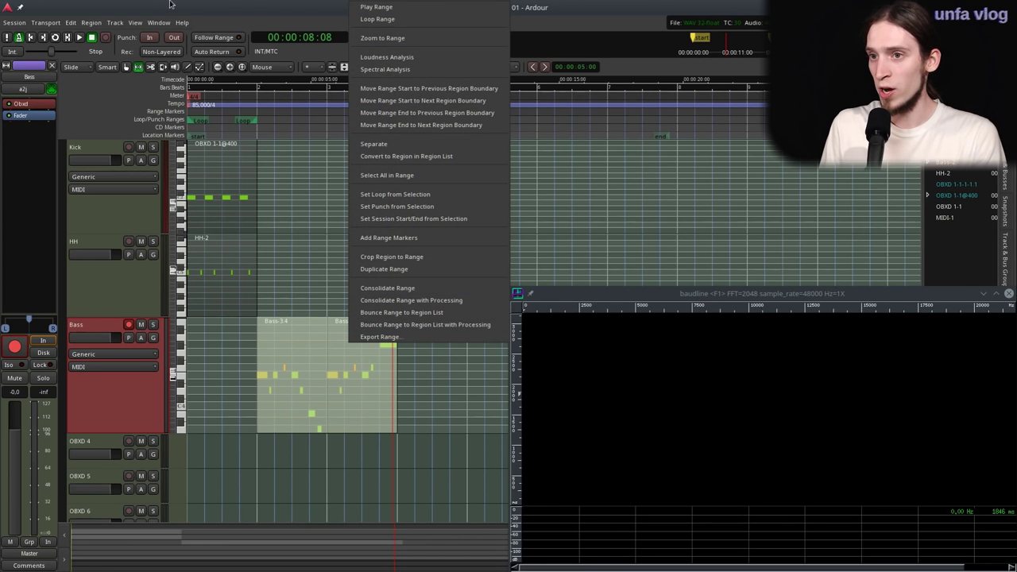
pyautogui.click(380, 288)
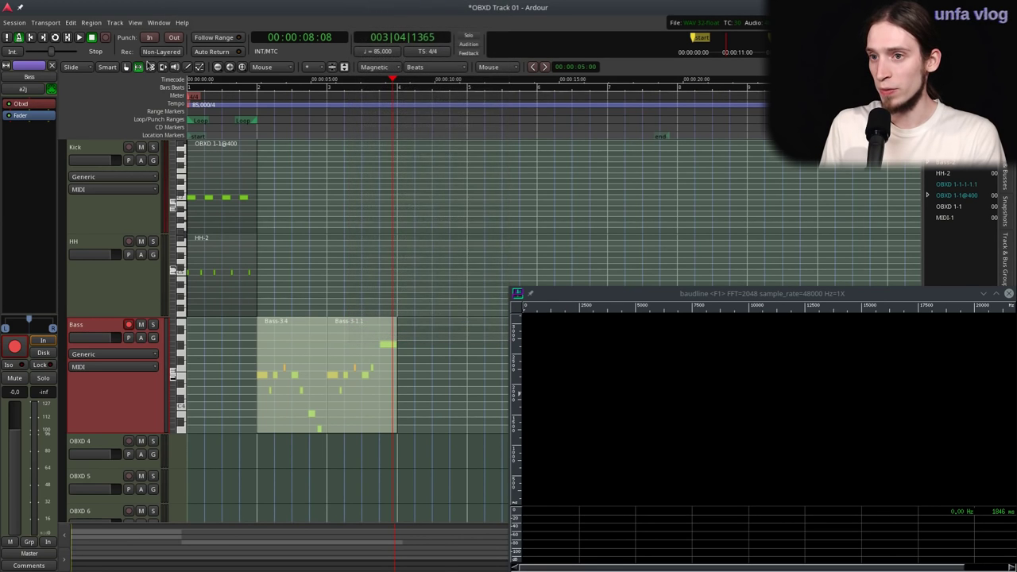
pyautogui.rightClick(289, 349)
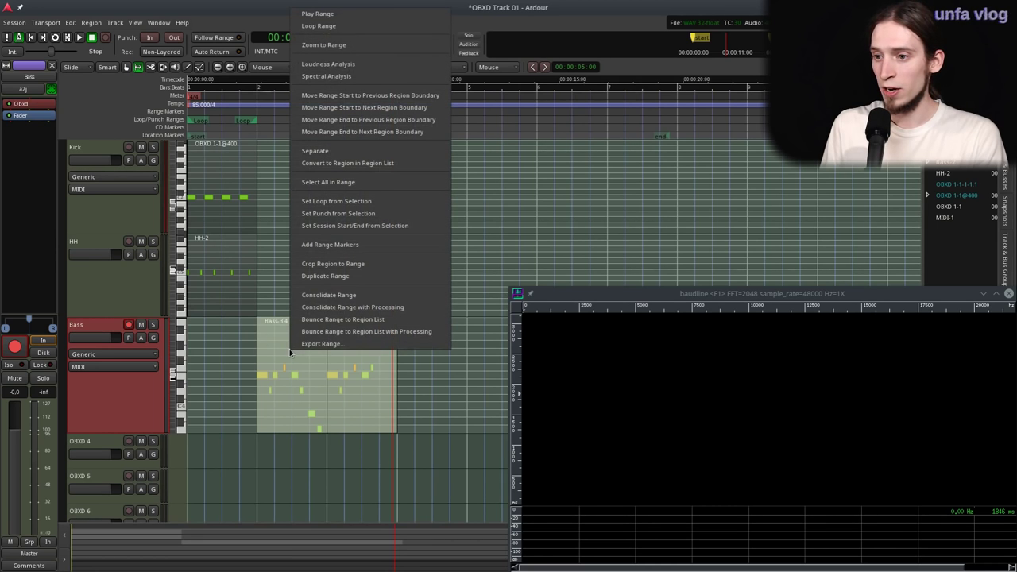
pyautogui.click(339, 295)
pyautogui.press('g')
pyautogui.click(338, 379)
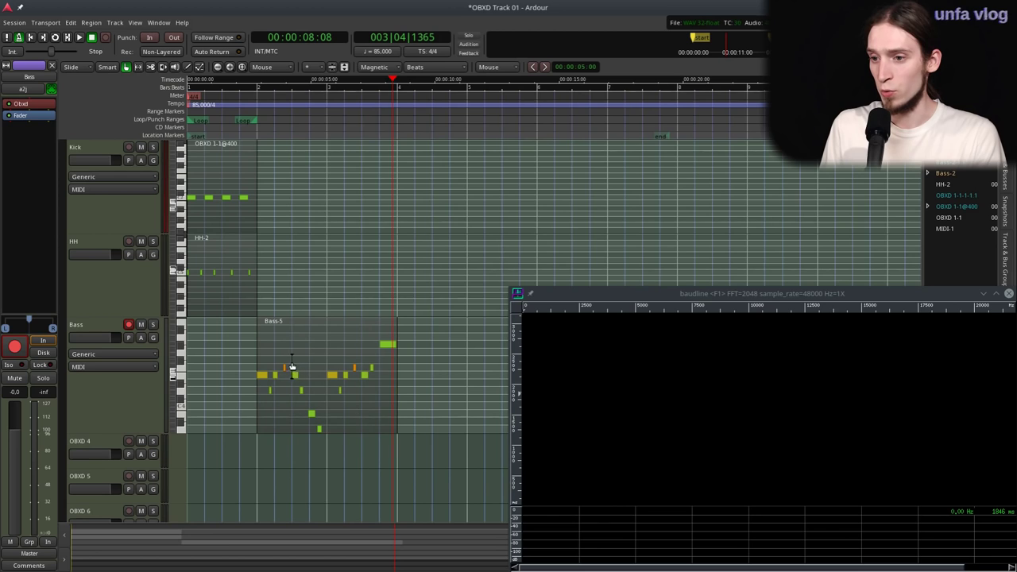
# - Move the consolidated two-bar bass region to the start of bar 1
pyautogui.press('z')
pyautogui.press('-')
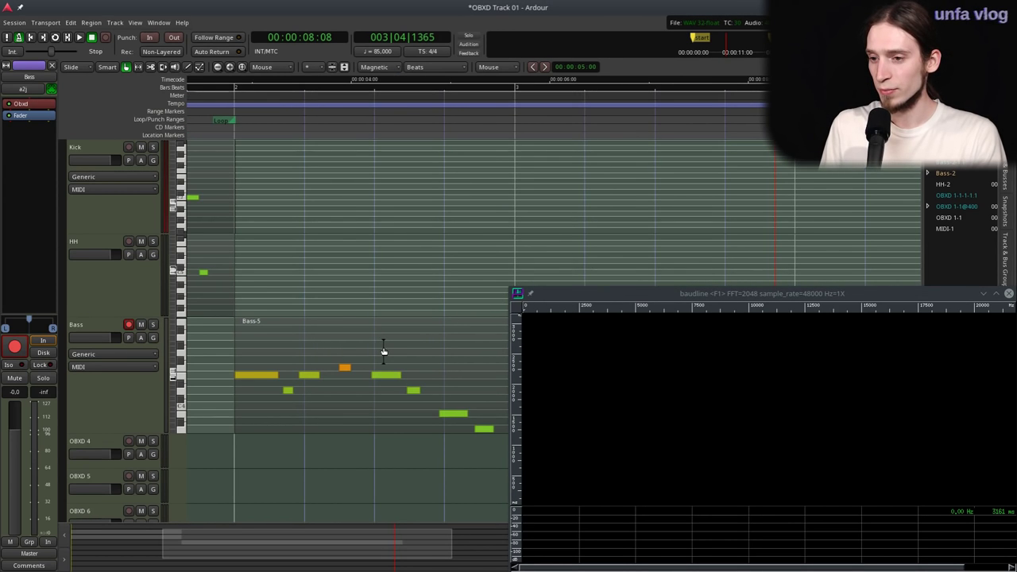
pyautogui.press('-')
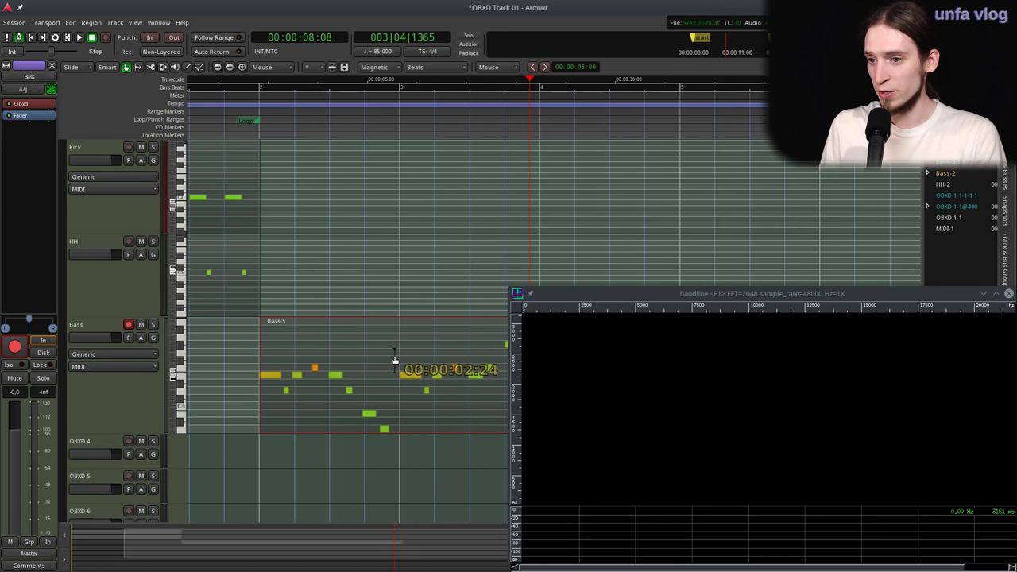
pyautogui.press('=')
pyautogui.press('=')
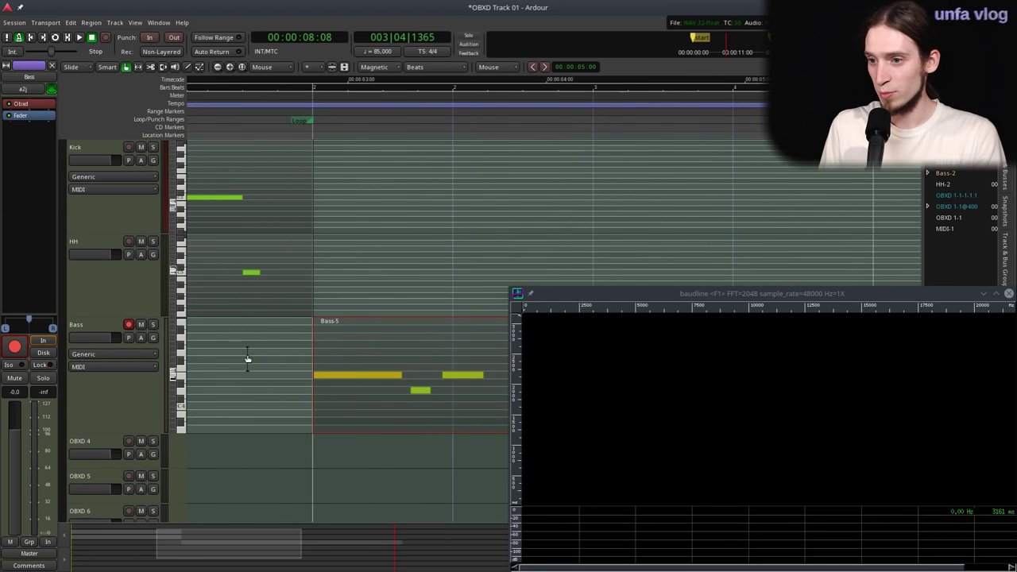
pyautogui.press('-')
pyautogui.press('-')
pyautogui.press('-')
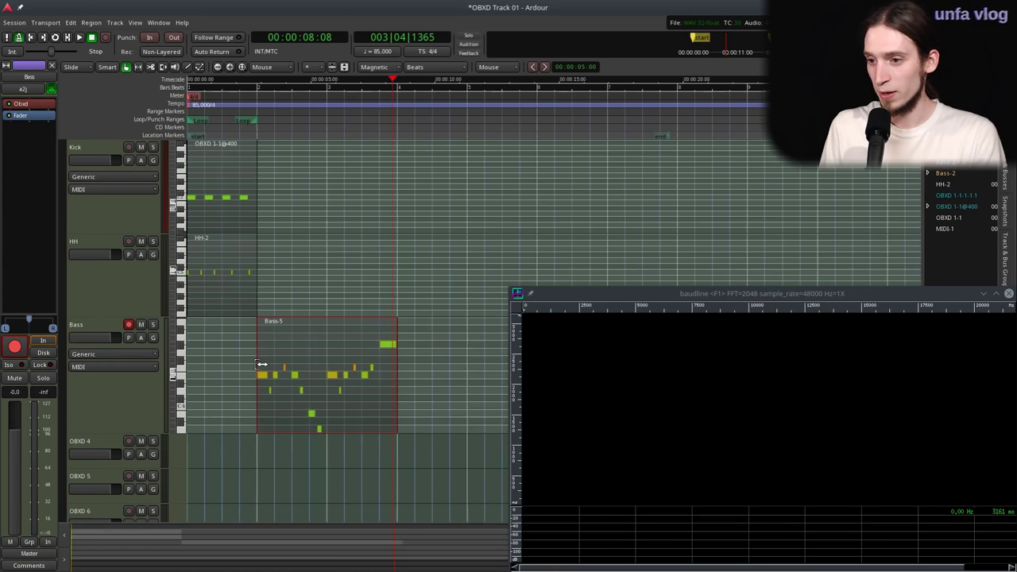
pyautogui.press('=')
pyautogui.press('-')
pyautogui.moveTo(316, 363); pyautogui.dragTo(221, 348)
pyautogui.scroll(1, 273, 285)
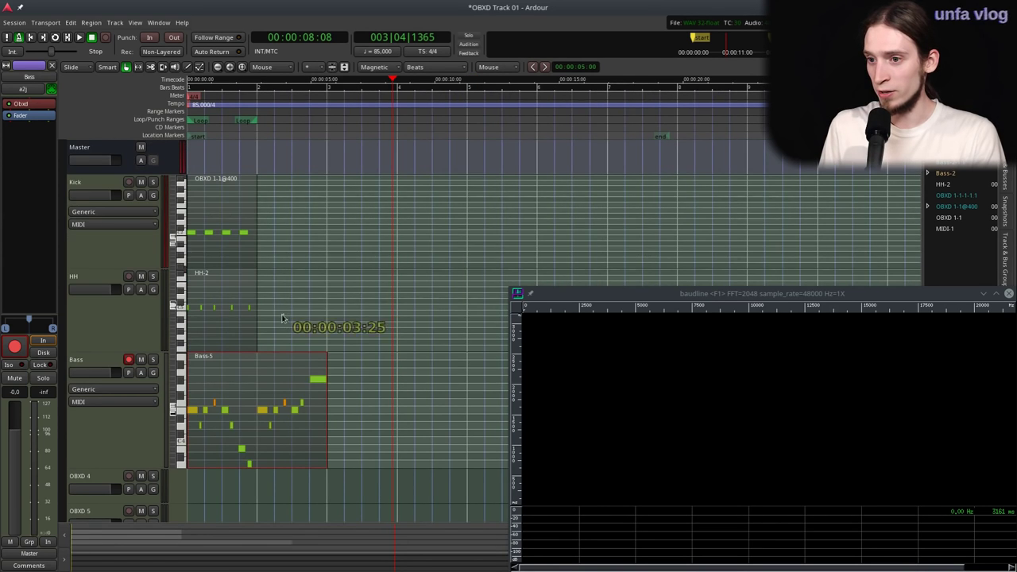
# - Duplicate the Kick and HH regions once so that both drum parts also fill bar 2
pyautogui.moveTo(312, 314); pyautogui.dragTo(211, 221)
pyautogui.hotkey('shift', 'd')
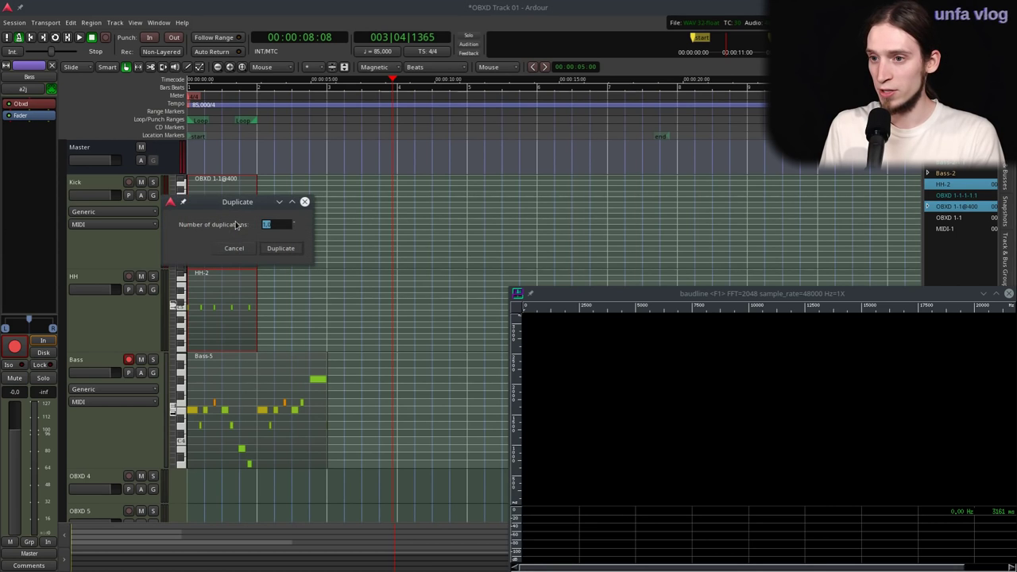
pyautogui.click(280, 249)
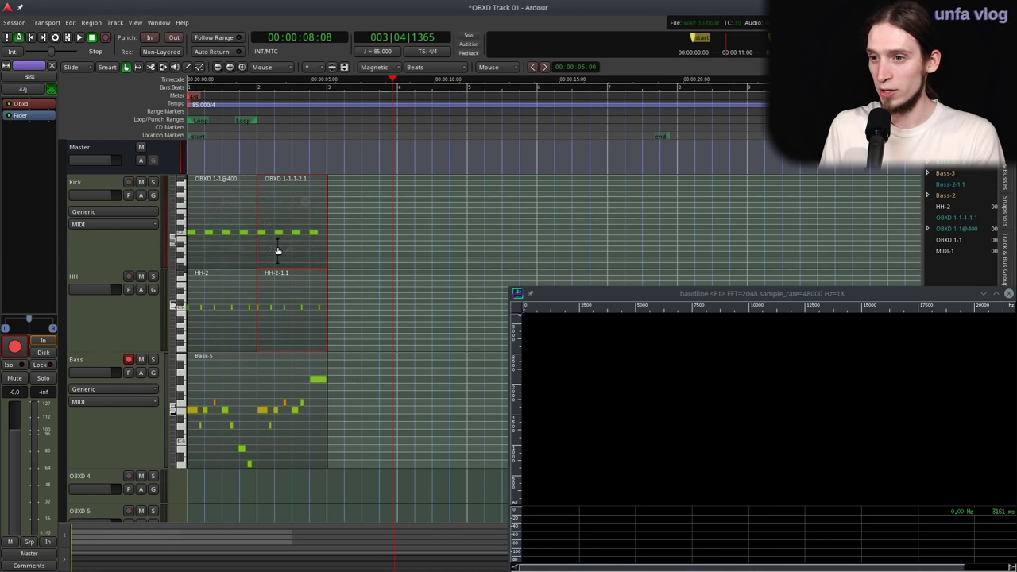
pyautogui.press('Delete')
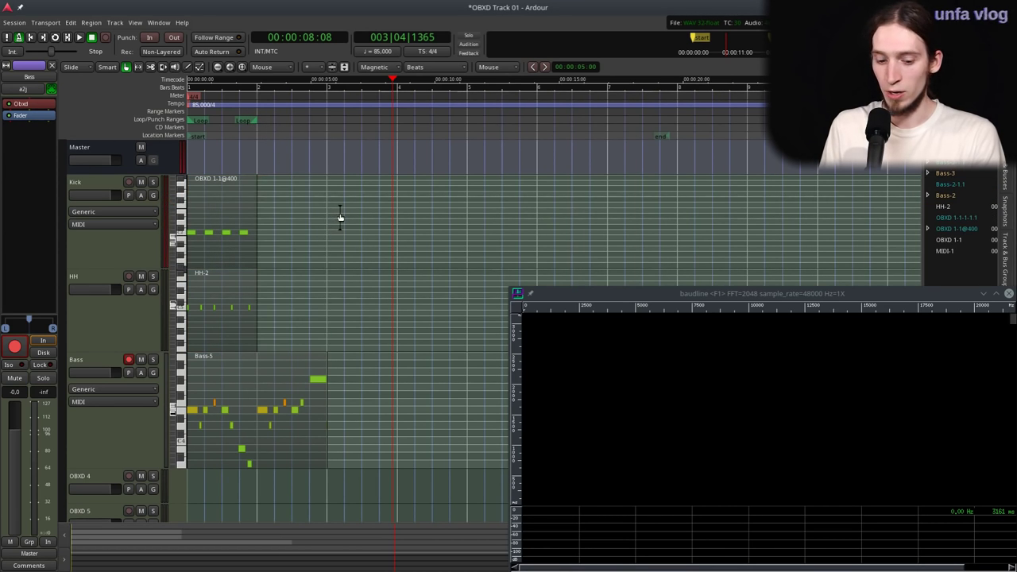
pyautogui.hotkey('ctrl', 'z')
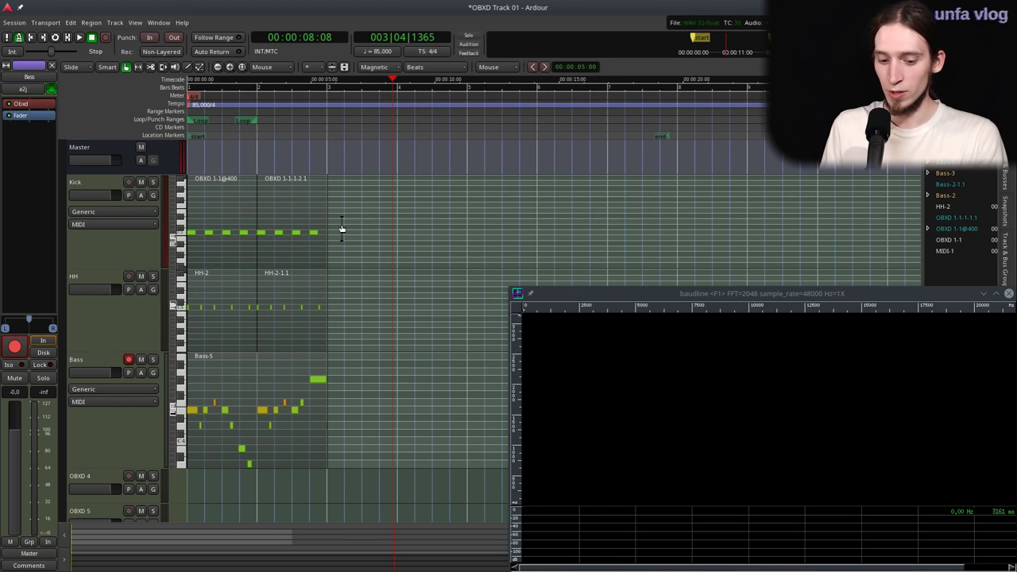
# - Set the loop range to the two Kick regions spanning bars 1 and 2, and play the loop briefly
pyautogui.moveTo(342, 229); pyautogui.dragTo(227, 214)
pyautogui.press(']')
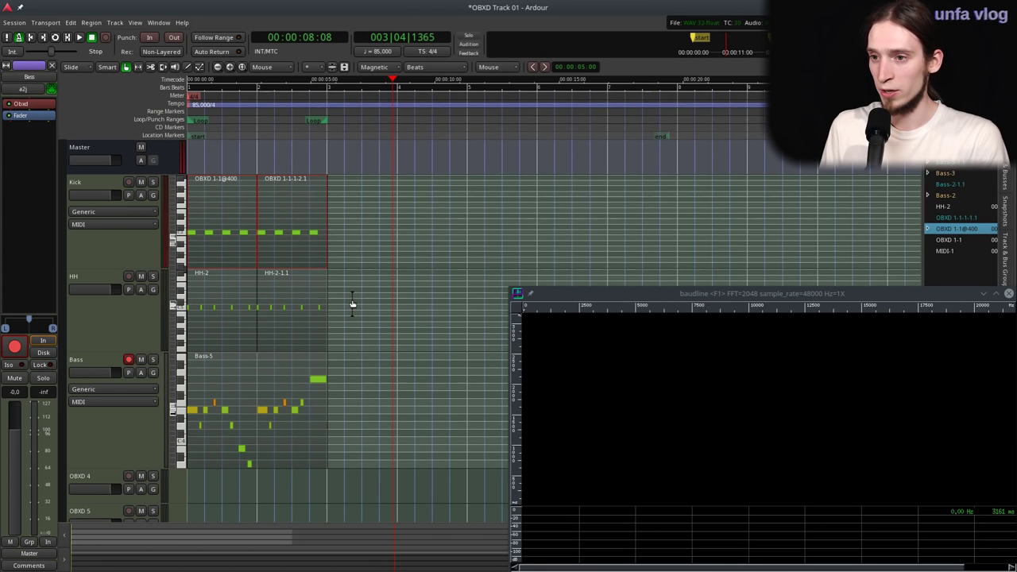
pyautogui.press('l')
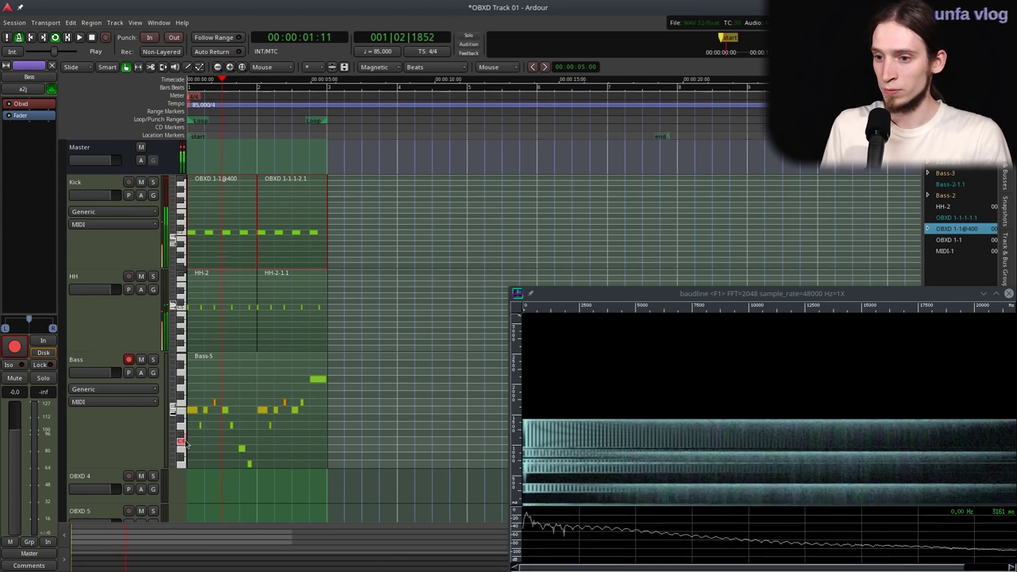
pyautogui.press('=')
pyautogui.press('=')
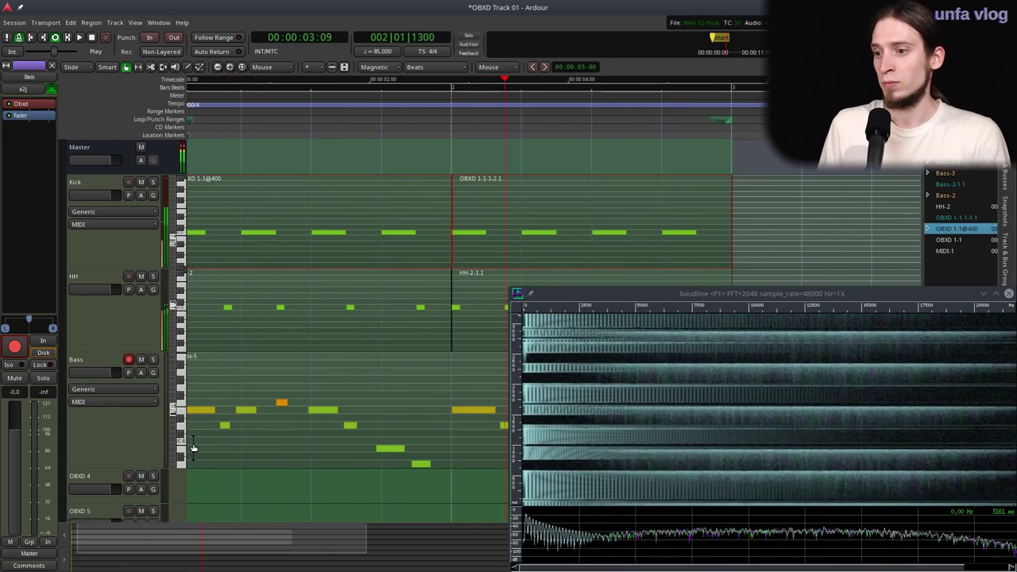
pyautogui.press('-')
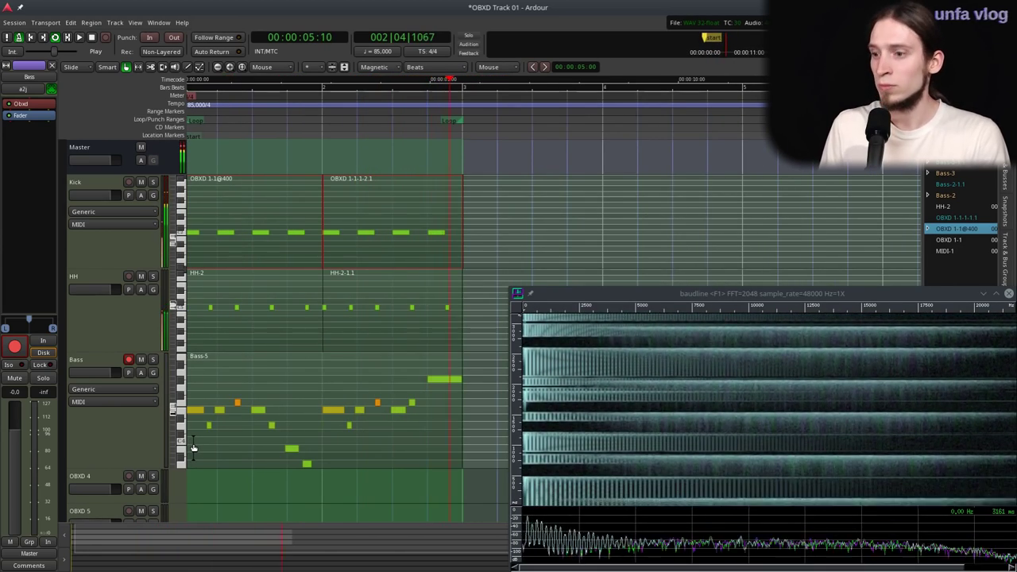
pyautogui.press('space')
# - Shift the early D4, E4 and lower notes in the first bar of the bass region slightly later, onto the grid
pyautogui.press('=')
pyautogui.press('=')
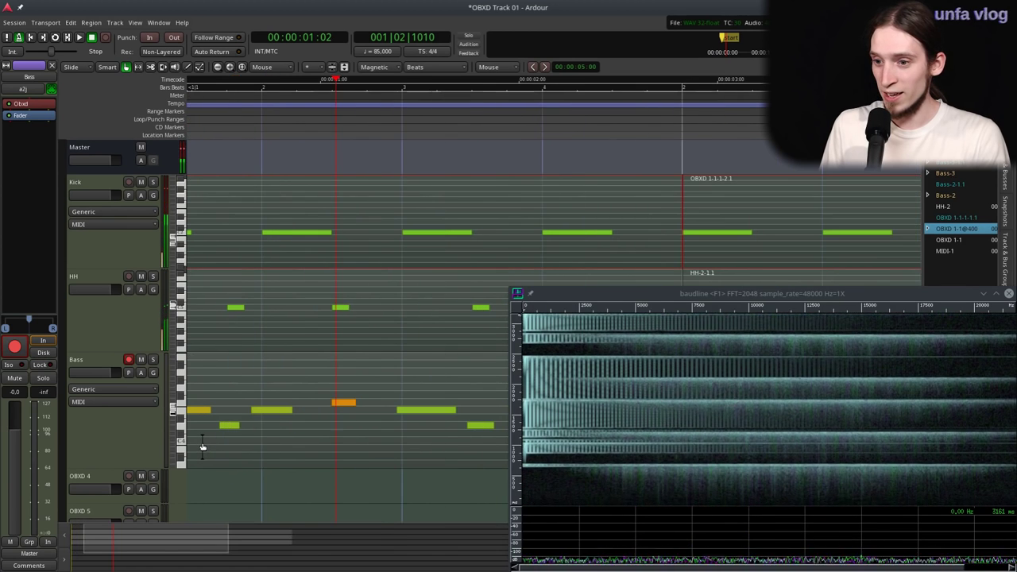
pyautogui.press('`')
pyautogui.moveTo(230, 424); pyautogui.dragTo(279, 411)
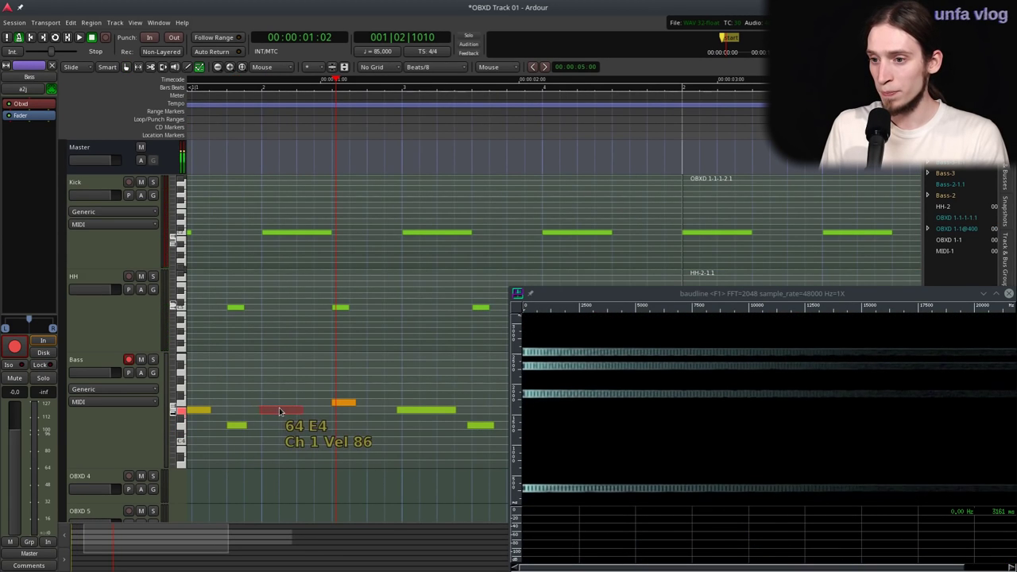
pyautogui.press('-')
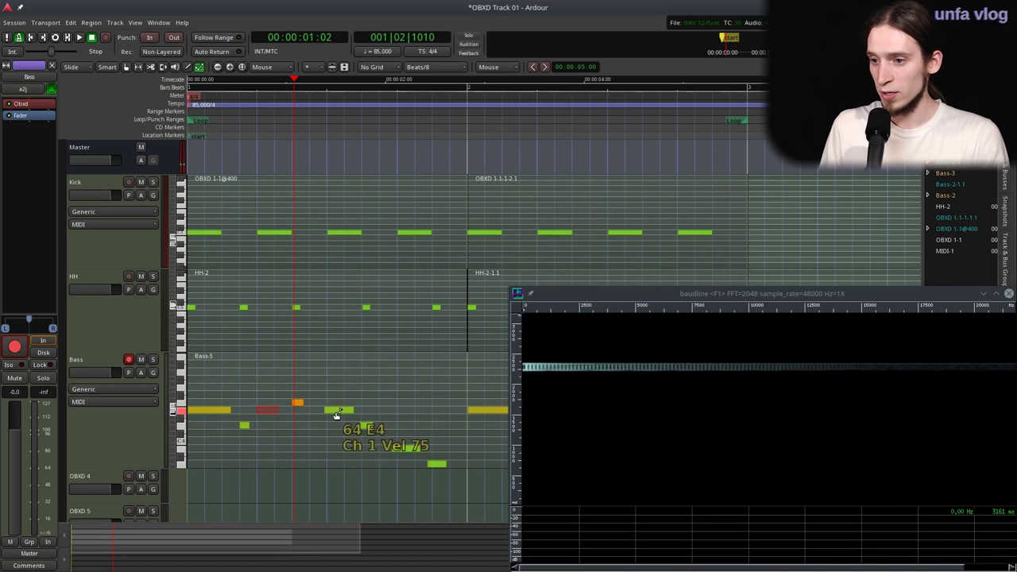
pyautogui.press('=')
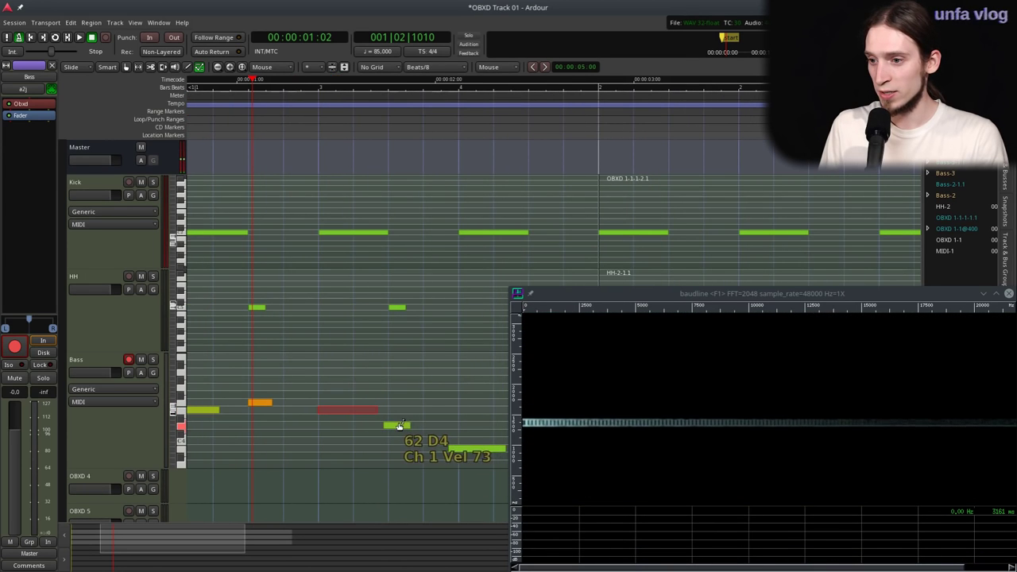
pyautogui.press('-')
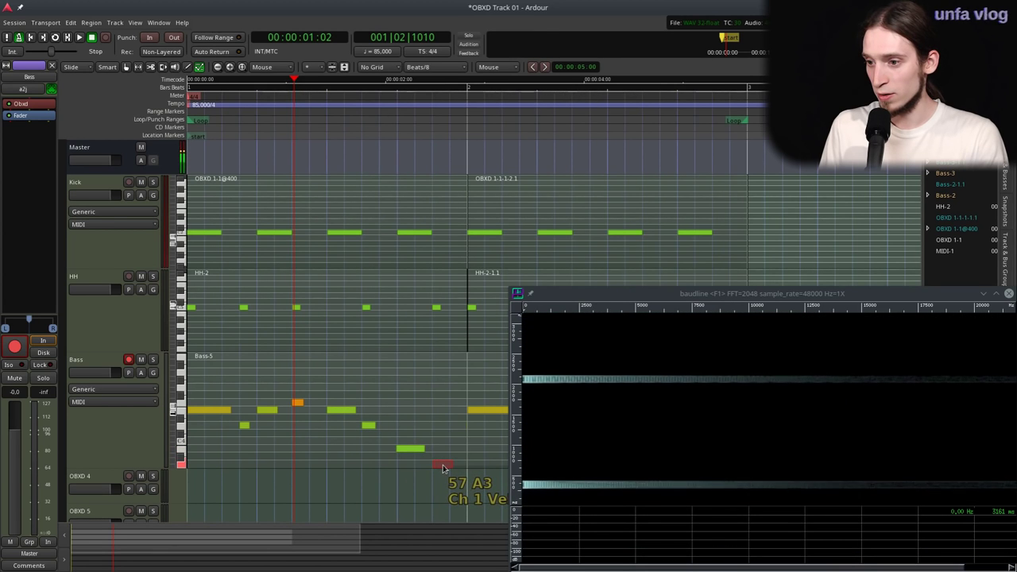
# - Align the early D4, E4 and F4 notes in the second bar of the bass region with the grid
pyautogui.press('-')
pyautogui.press('=')
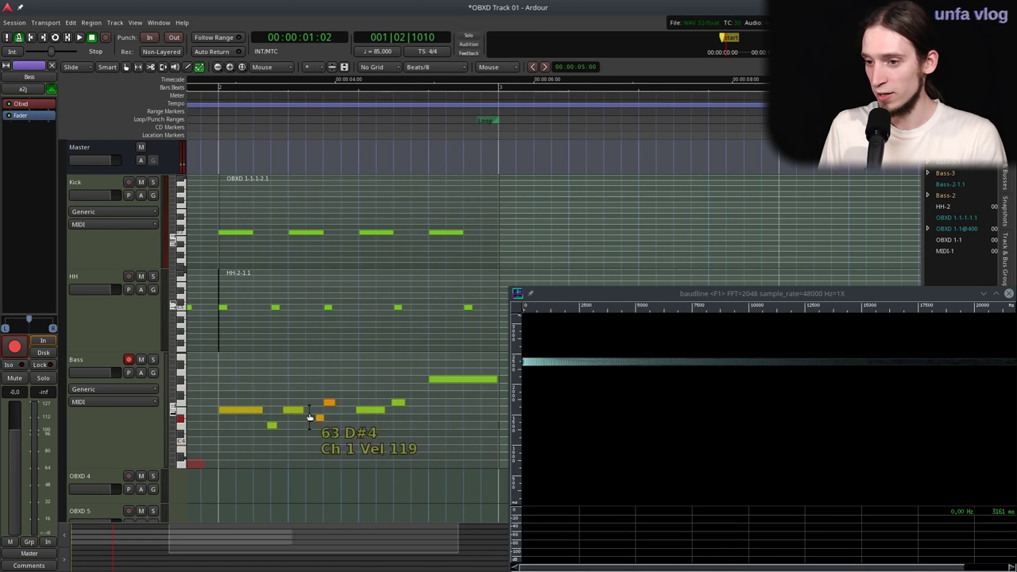
pyautogui.moveTo(273, 430); pyautogui.dragTo(299, 414)
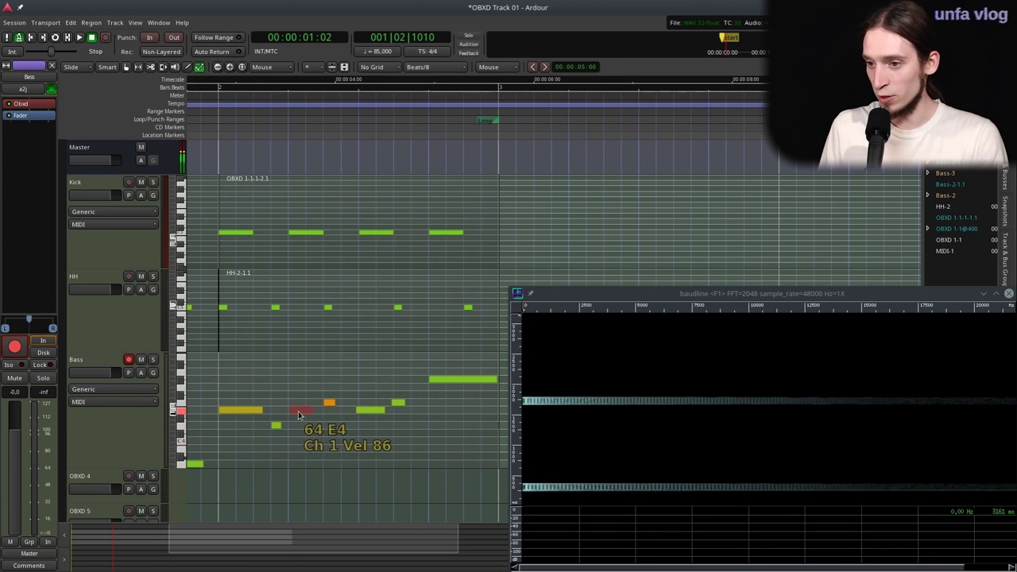
pyautogui.click(371, 414)
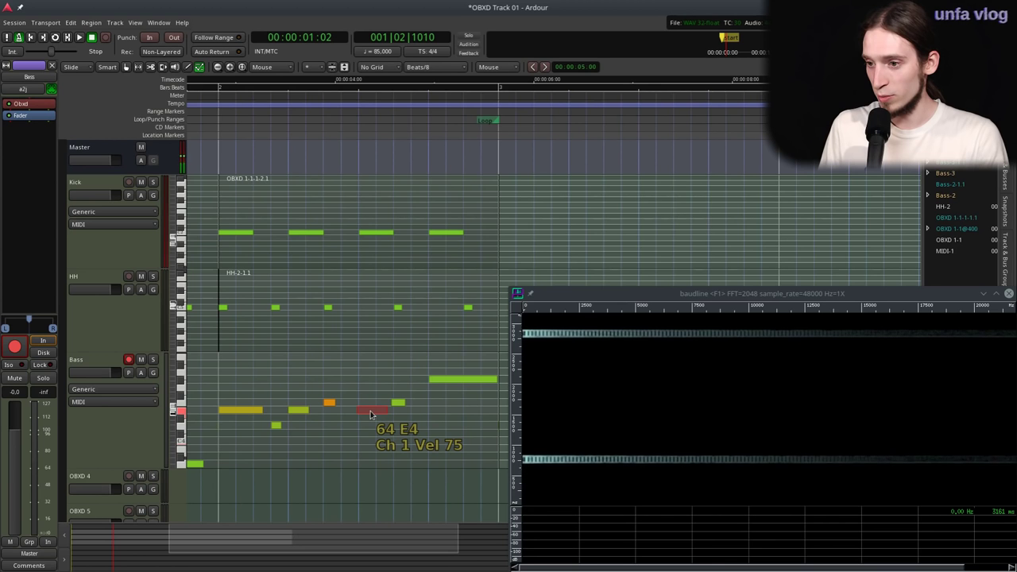
pyautogui.click(400, 403)
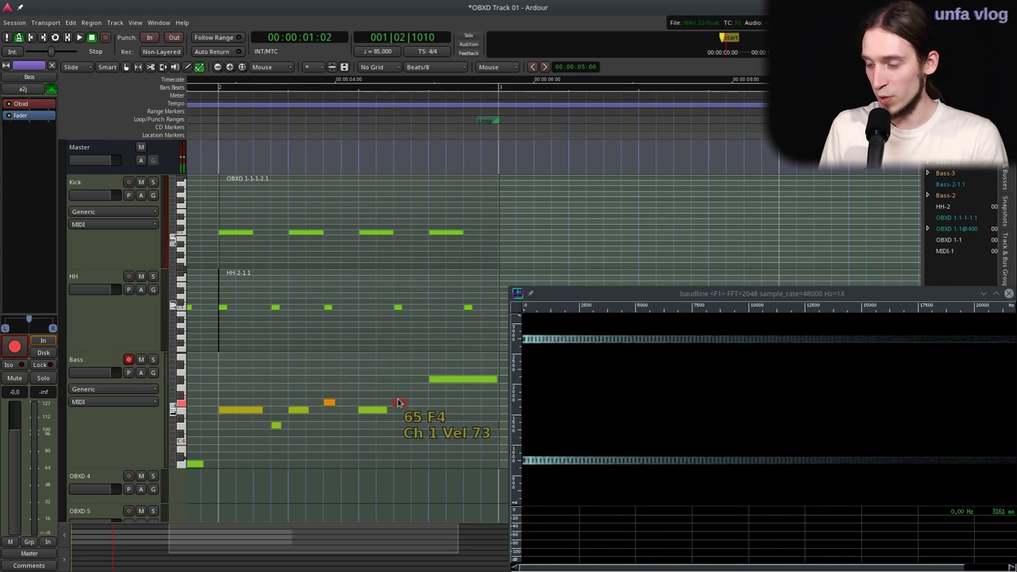
# - Play the two-bar loop to hear the retimed bass line together with the kick and hi-hat
pyautogui.press('-')
pyautogui.press('-')
pyautogui.press('=')
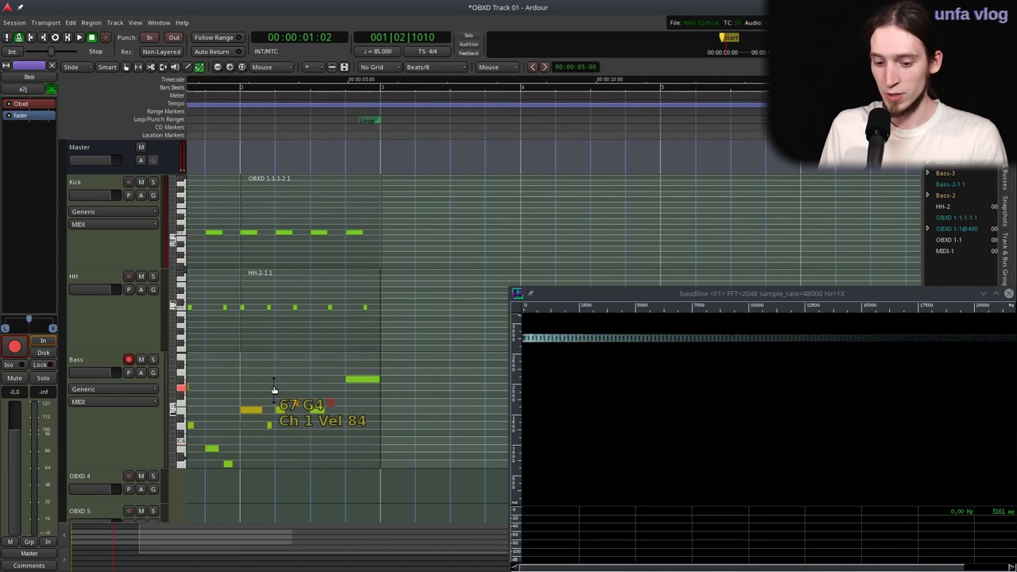
pyautogui.press('l')
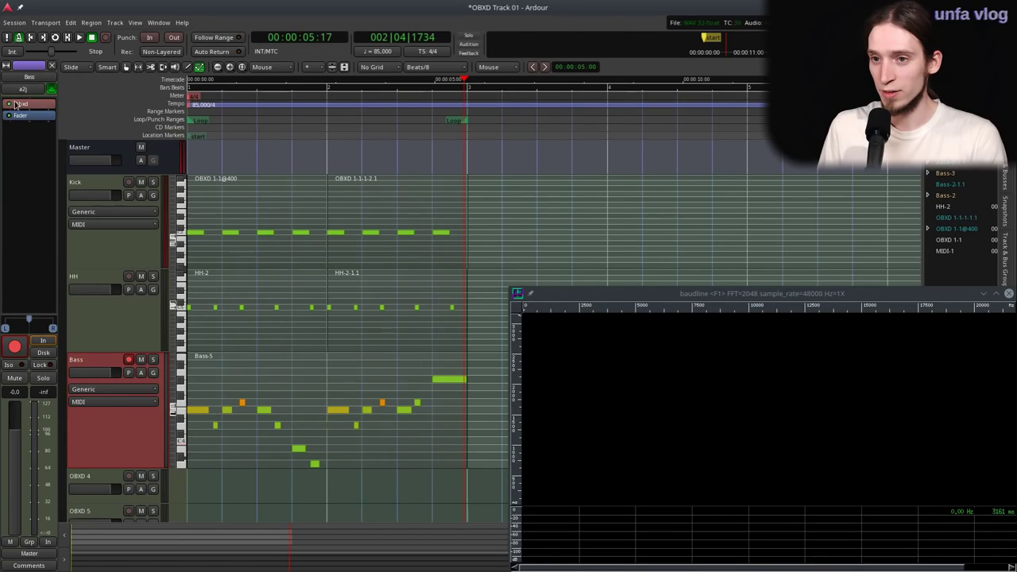
# - In the Bass track's Obxd, enable oscillator 1's saw and pulse waves with sync, and apply the sine LFO to oscillator 1's pitch
pyautogui.doubleClick(15, 105)
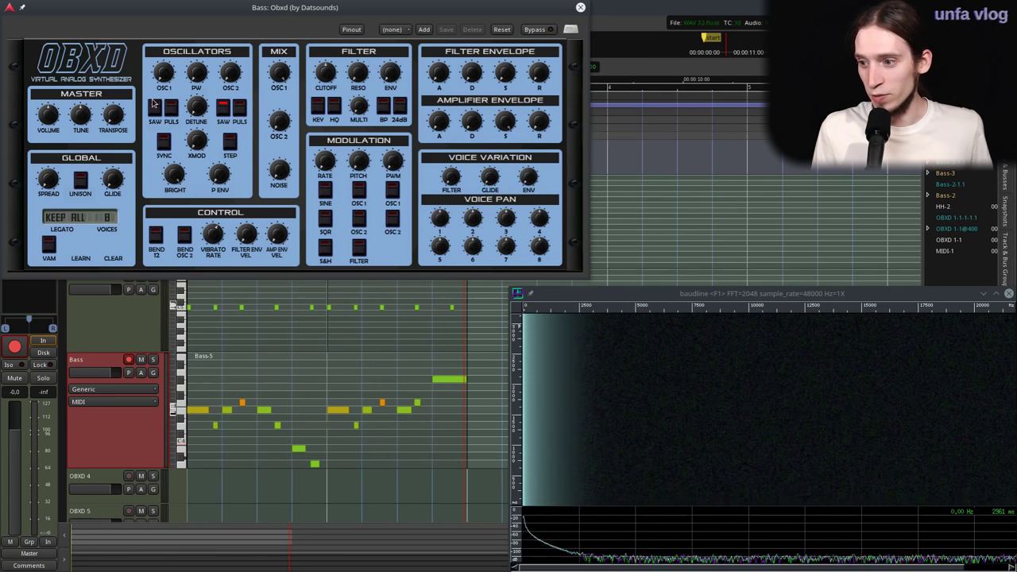
pyautogui.click(172, 108)
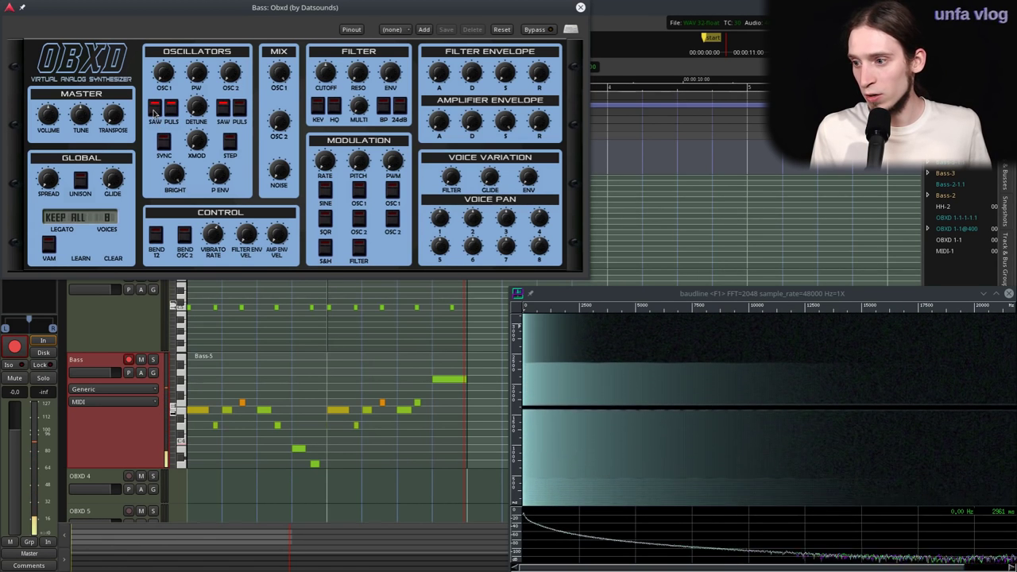
pyautogui.click(163, 142)
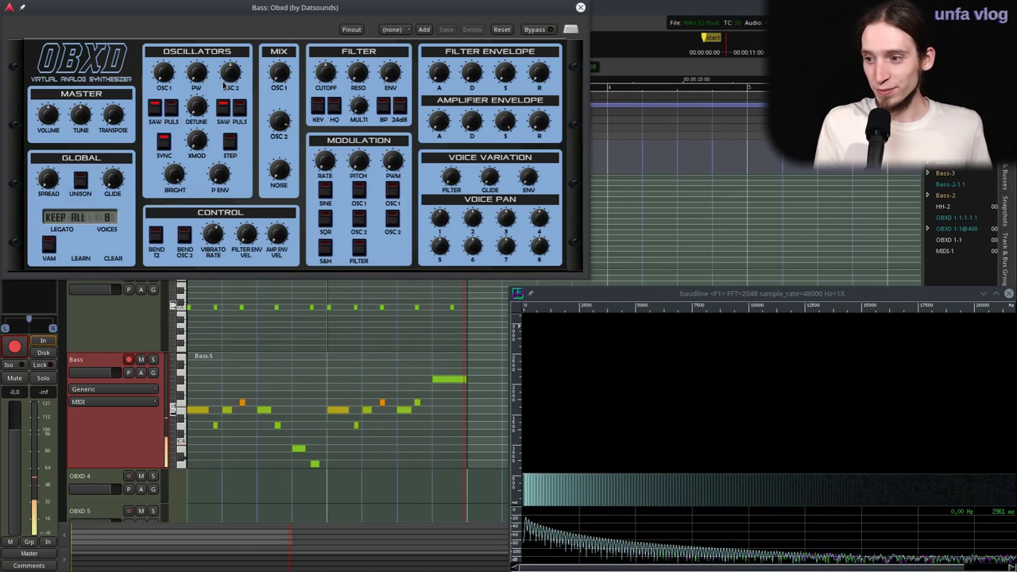
pyautogui.click(326, 193)
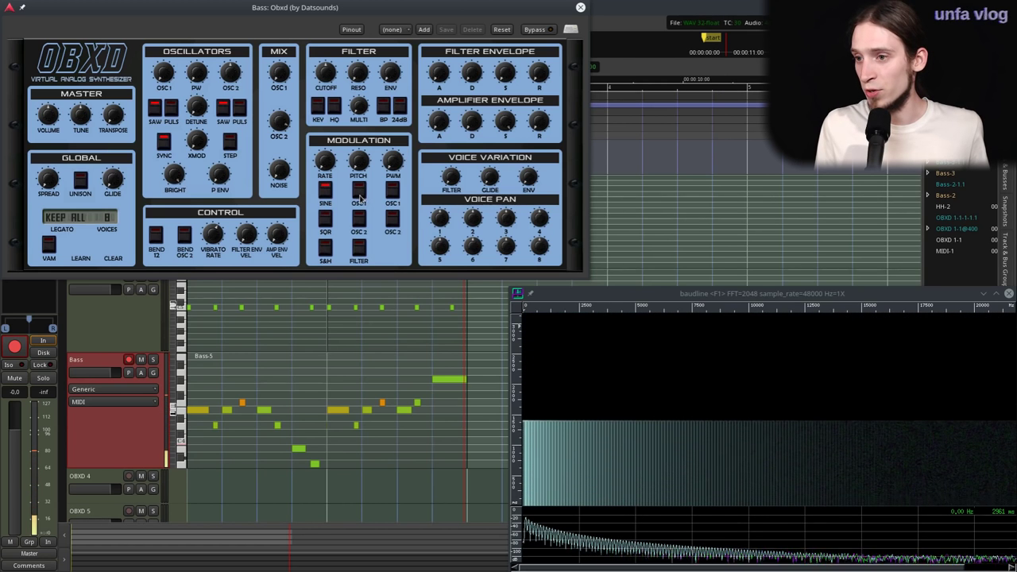
pyautogui.click(359, 190)
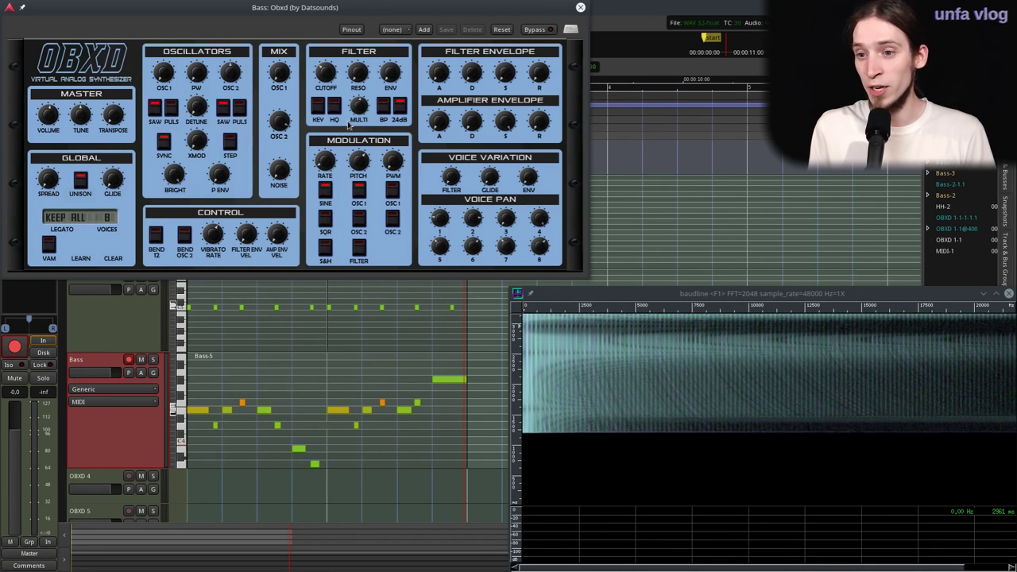
# - Show the automation lane for the Obxd Cutoff parameter on the Bass track
pyautogui.click(141, 373)
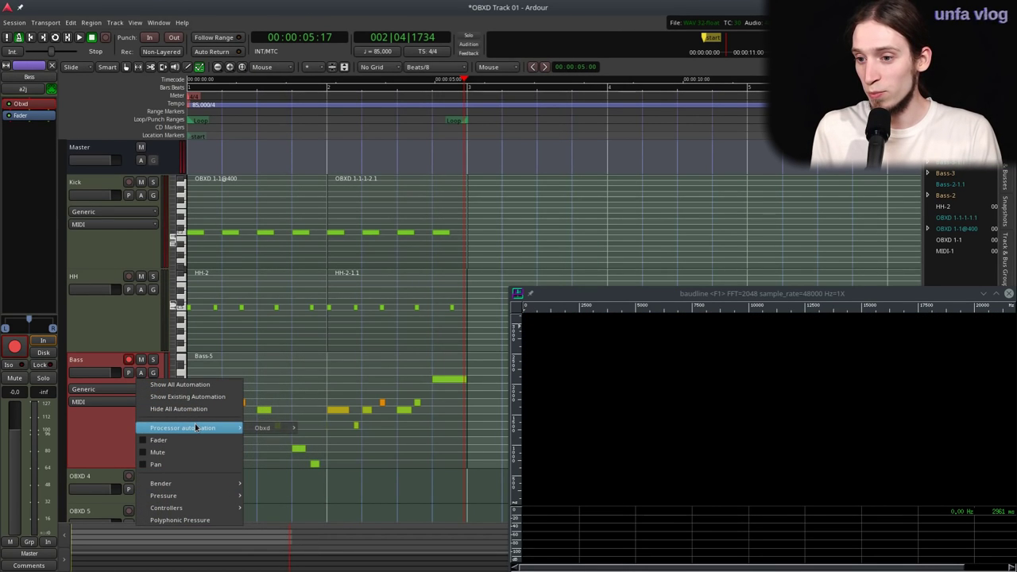
pyautogui.moveTo(264, 427)
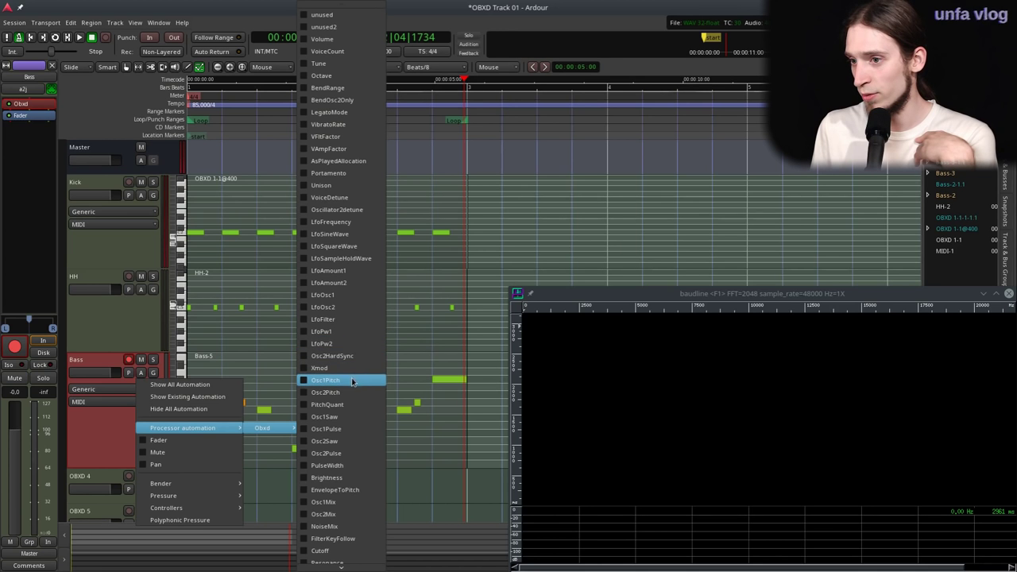
pyautogui.click(336, 550)
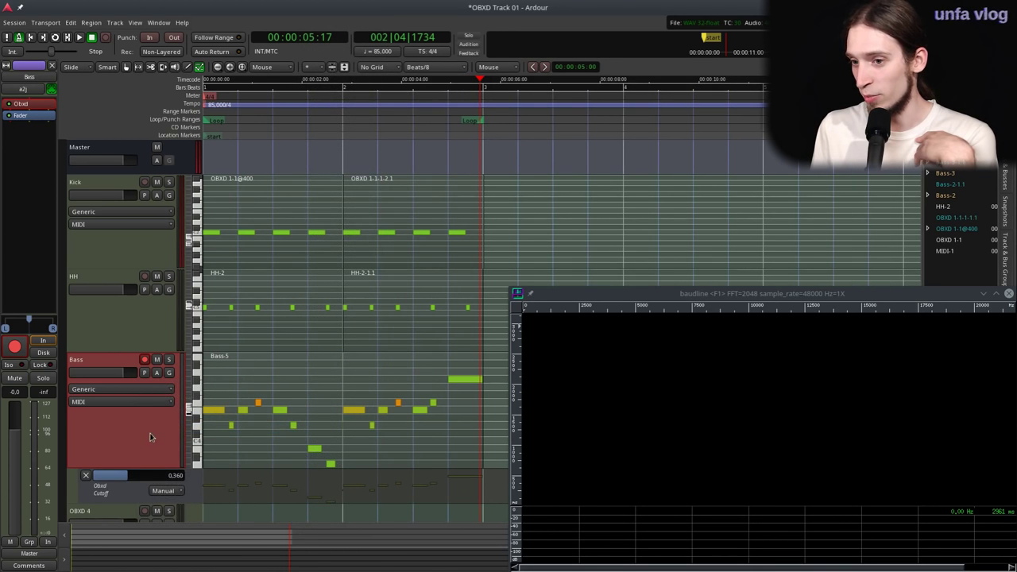
# - Show the automation lane for the Obxd Multimode parameter on the Bass track
pyautogui.click(156, 373)
pyautogui.moveTo(226, 430)
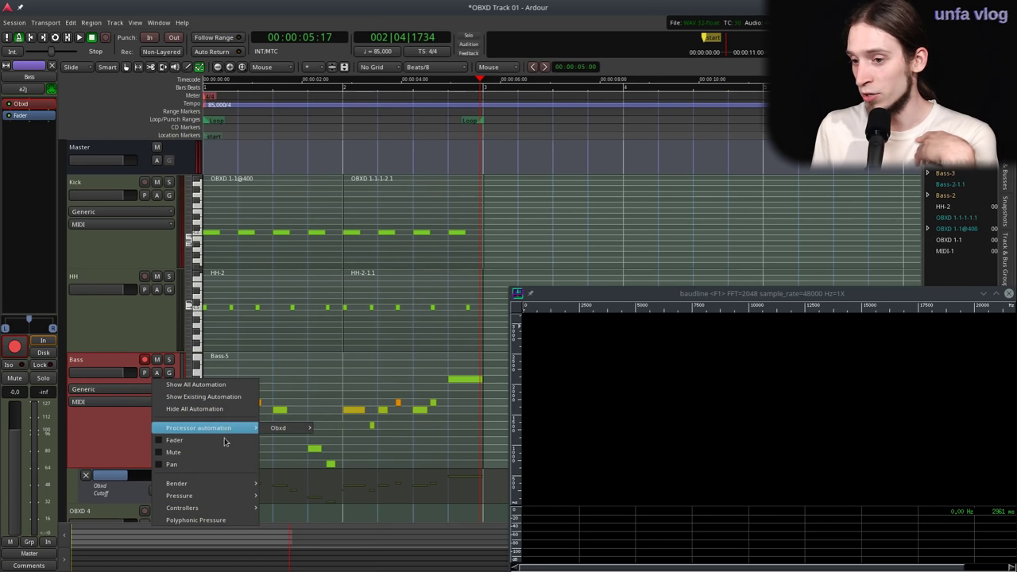
pyautogui.moveTo(215, 485)
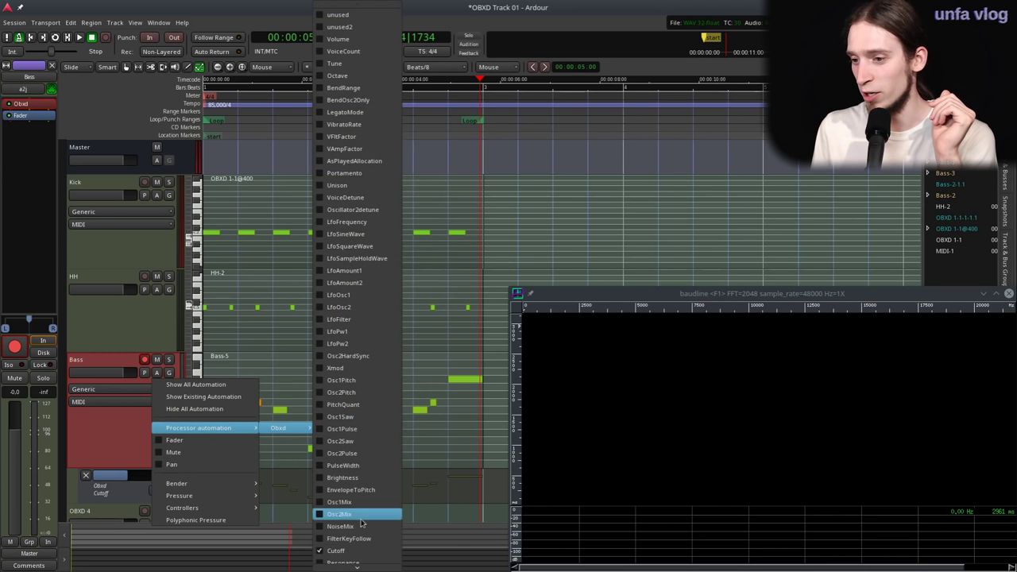
pyautogui.scroll(-2, 359, 548)
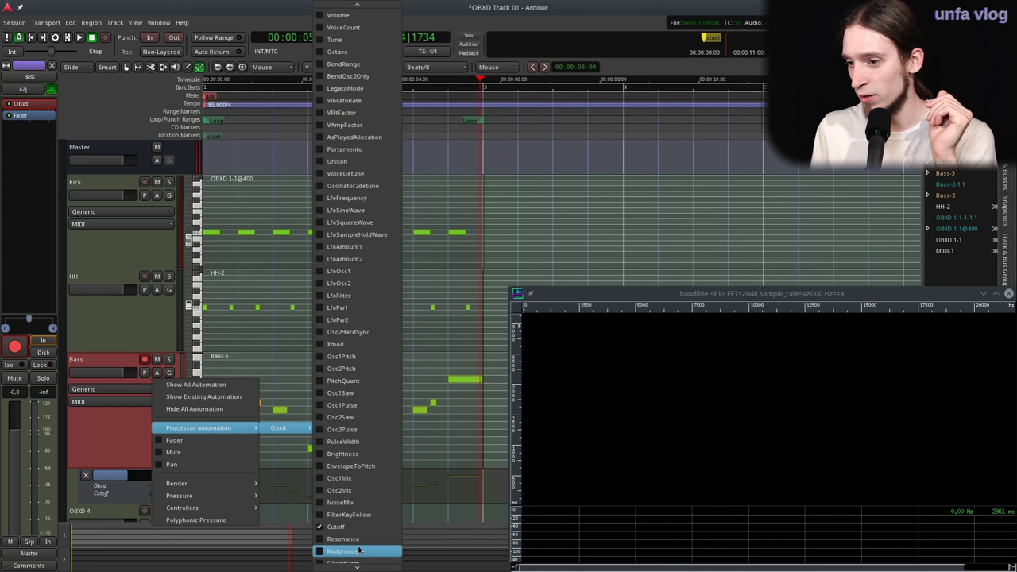
pyautogui.scroll(-1, 365, 554)
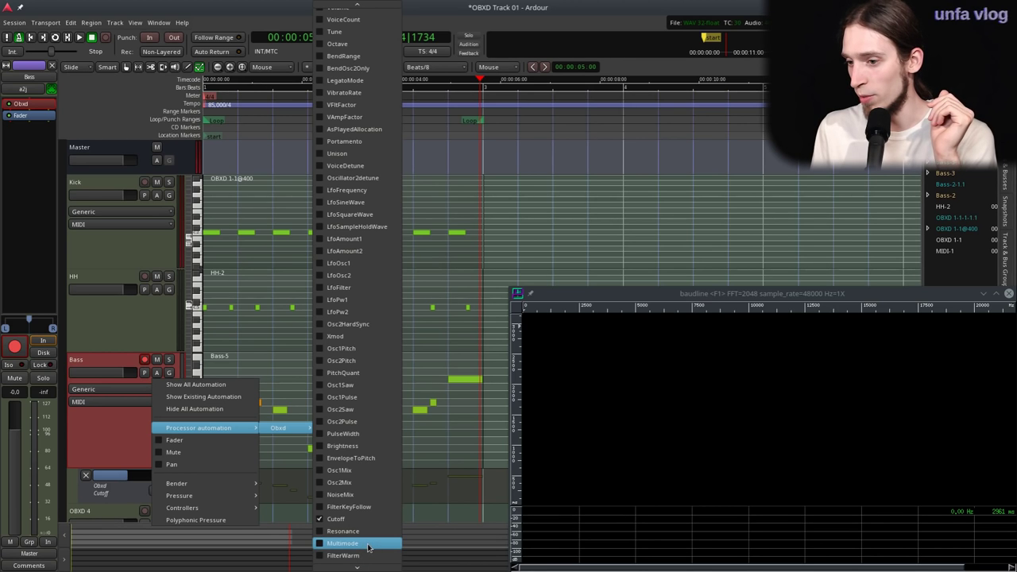
pyautogui.click(368, 546)
pyautogui.scroll(-1, 148, 423)
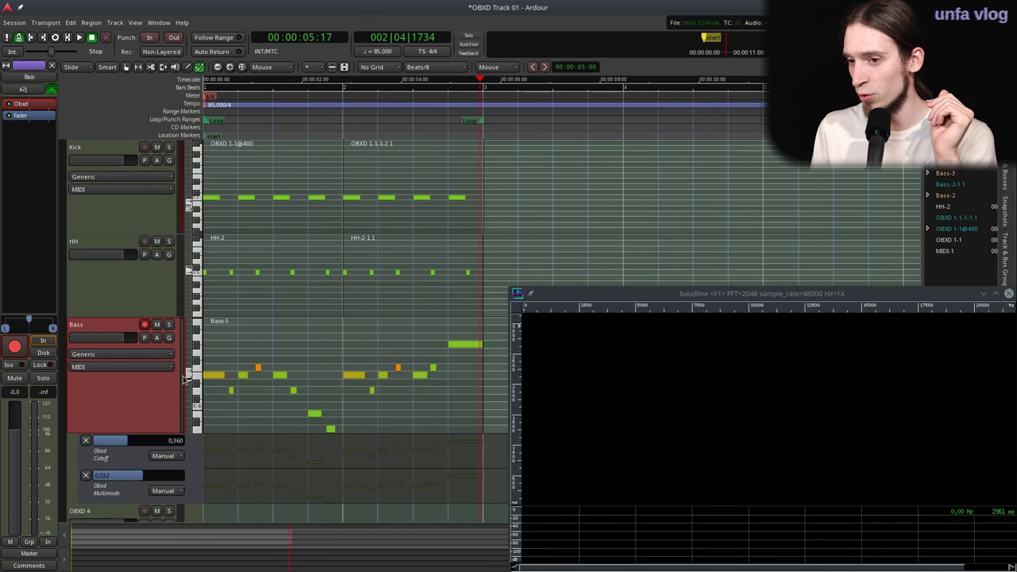
# - Show the automation lane for the Obxd FilterWarm parameter on the Bass track
pyautogui.click(156, 338)
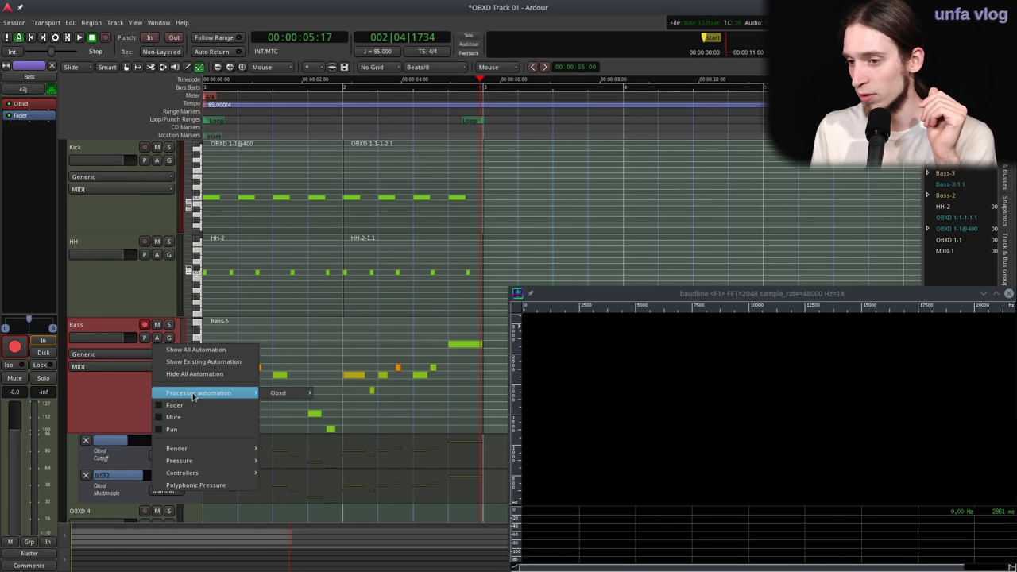
pyautogui.moveTo(281, 393)
pyautogui.scroll(-3, 329, 477)
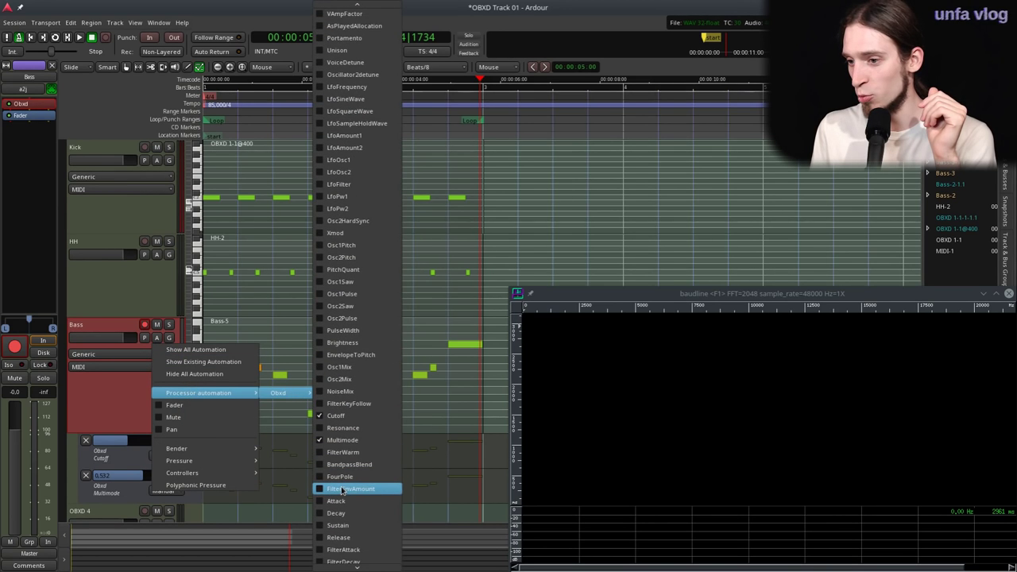
pyautogui.click(354, 454)
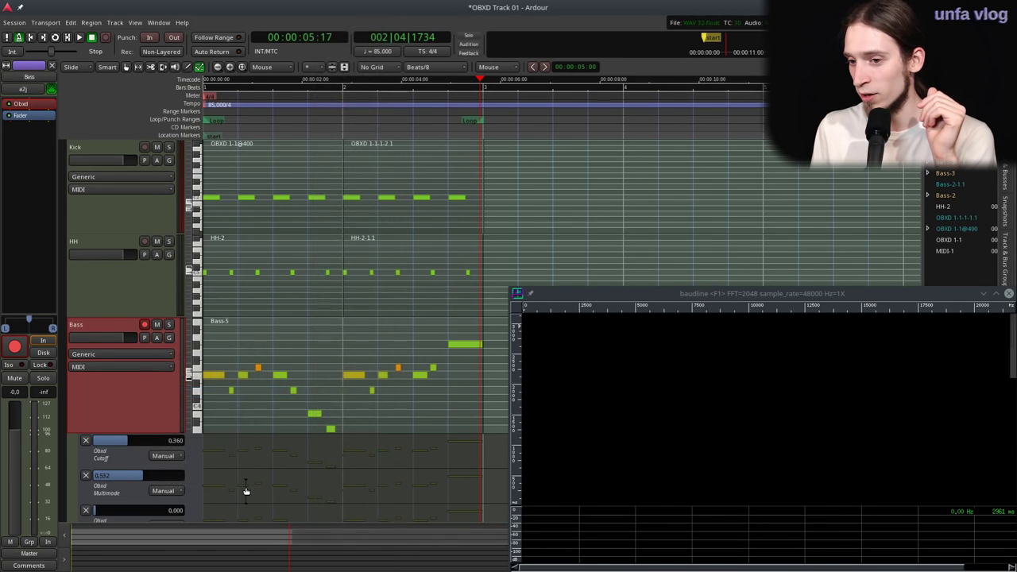
pyautogui.scroll(-1, 245, 487)
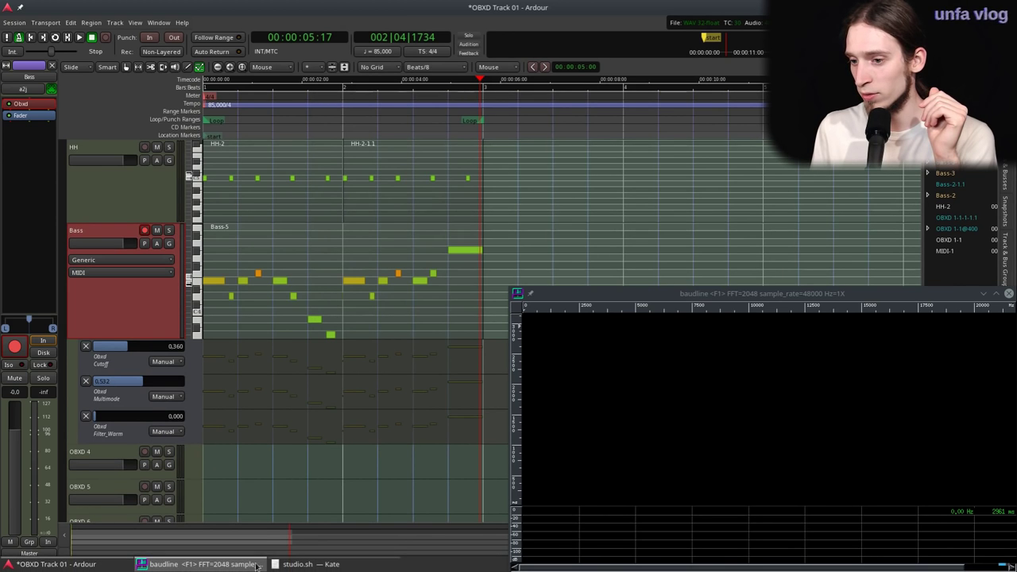
# - Open the Bass track's Obxd editor and set its window to stay above the others
pyautogui.doubleClick(32, 105)
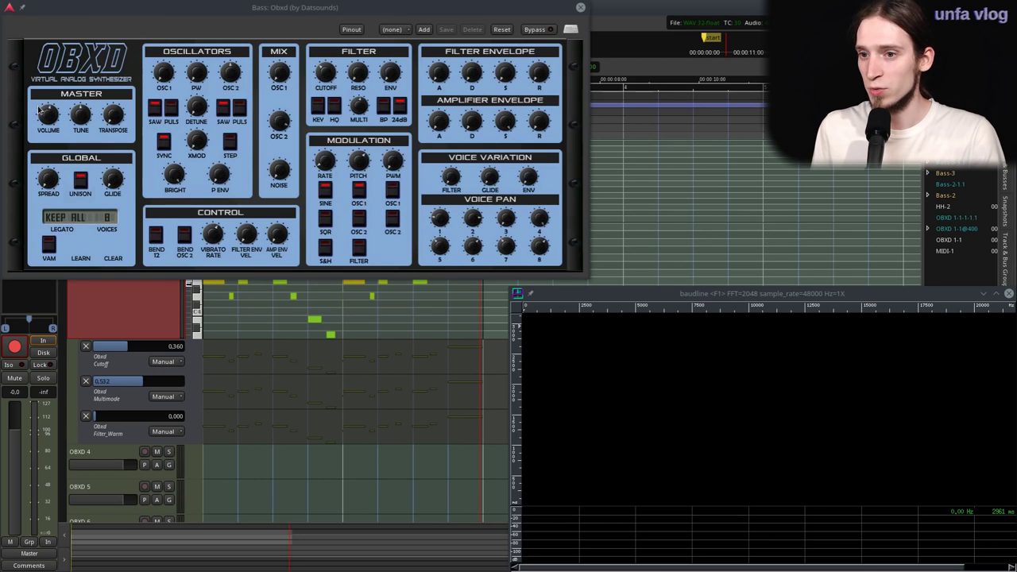
pyautogui.rightClick(113, 10)
pyautogui.moveTo(183, 77)
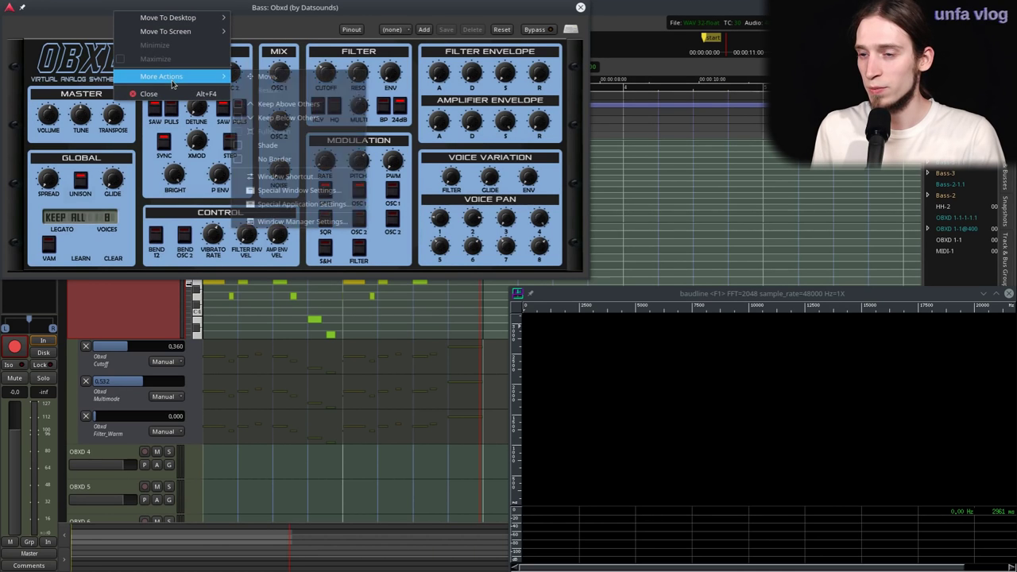
pyautogui.click(268, 104)
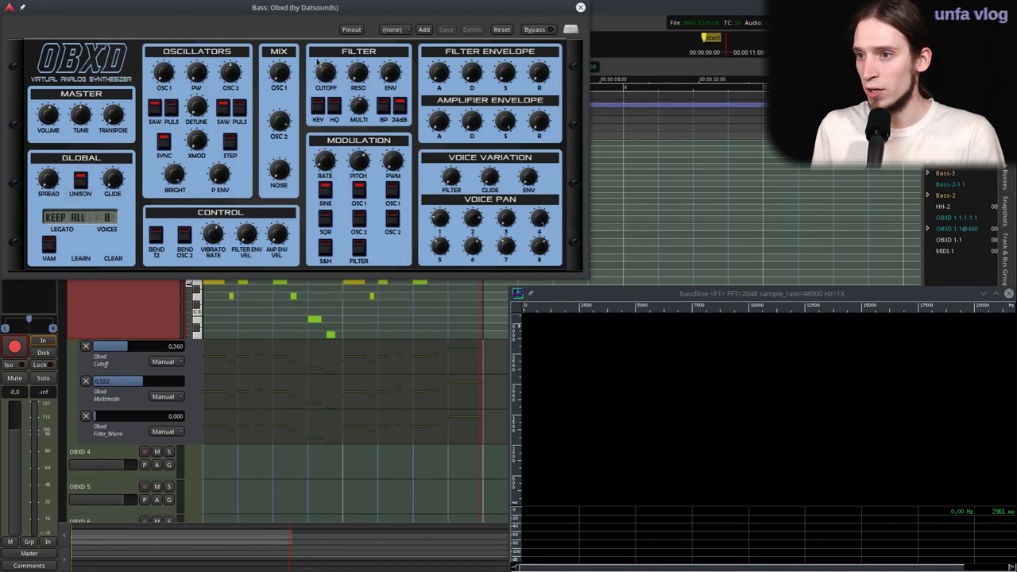
# - Turn on the HQ filter switch in the Bass Obxd and lower the filter cutoff to about 0.148
pyautogui.click(334, 114)
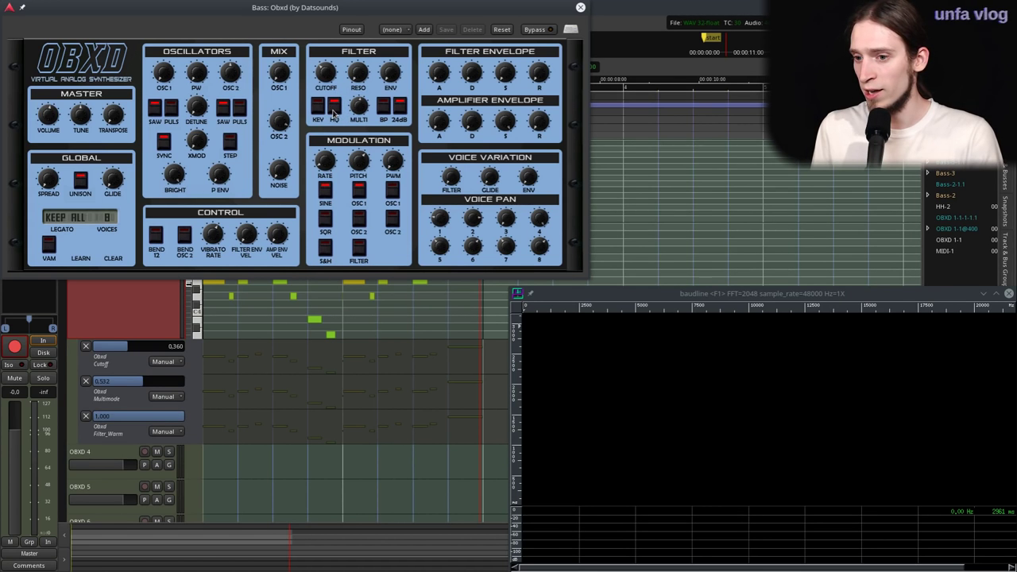
pyautogui.click(334, 114)
pyautogui.click(334, 113)
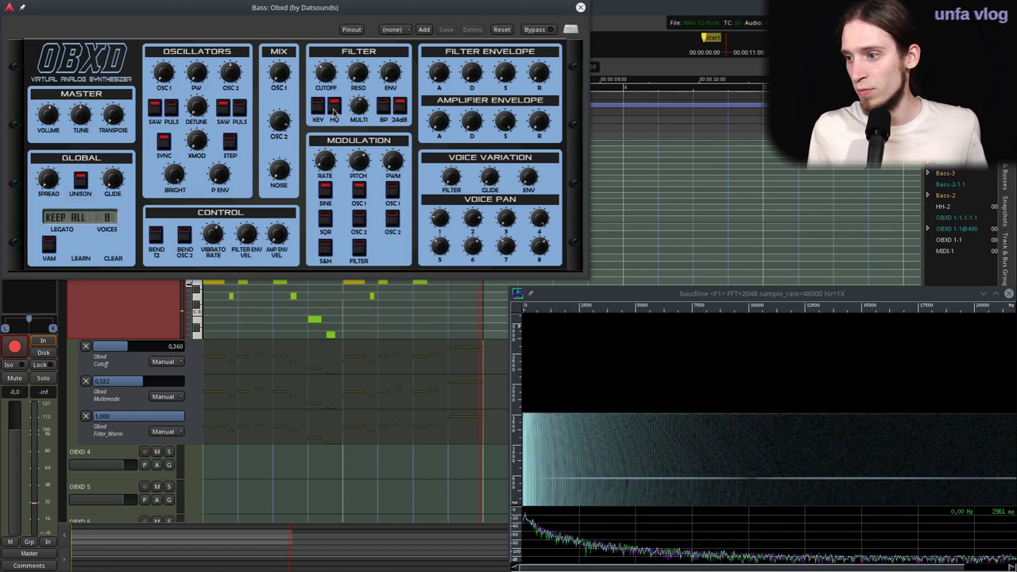
pyautogui.moveTo(326, 72); pyautogui.dragTo(303, 110)
pyautogui.click(334, 104)
pyautogui.click(334, 105)
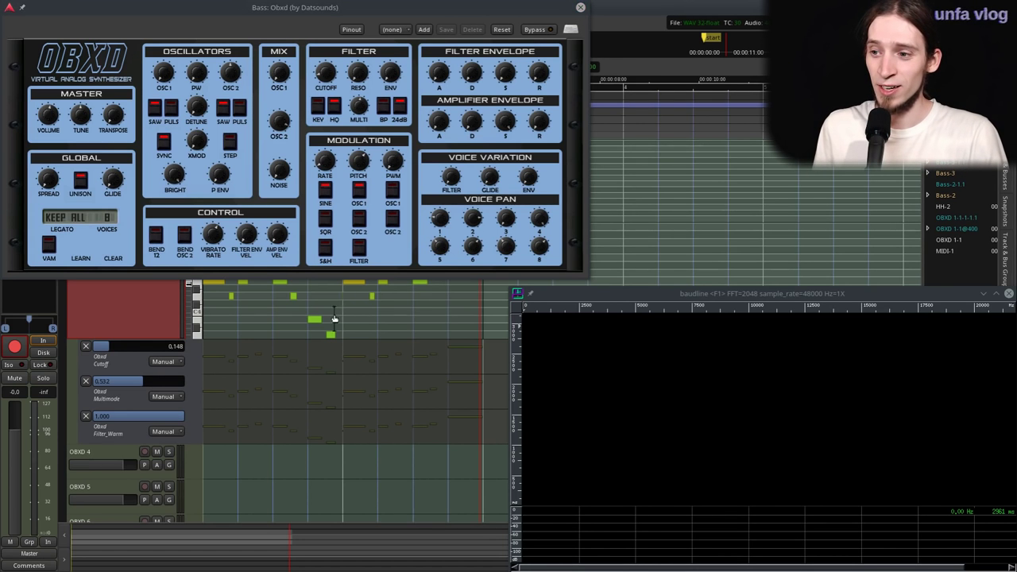
# - Close the Obxd editor and play the two-bar loop to hear the bass with the lower cutoff
pyautogui.click(581, 8)
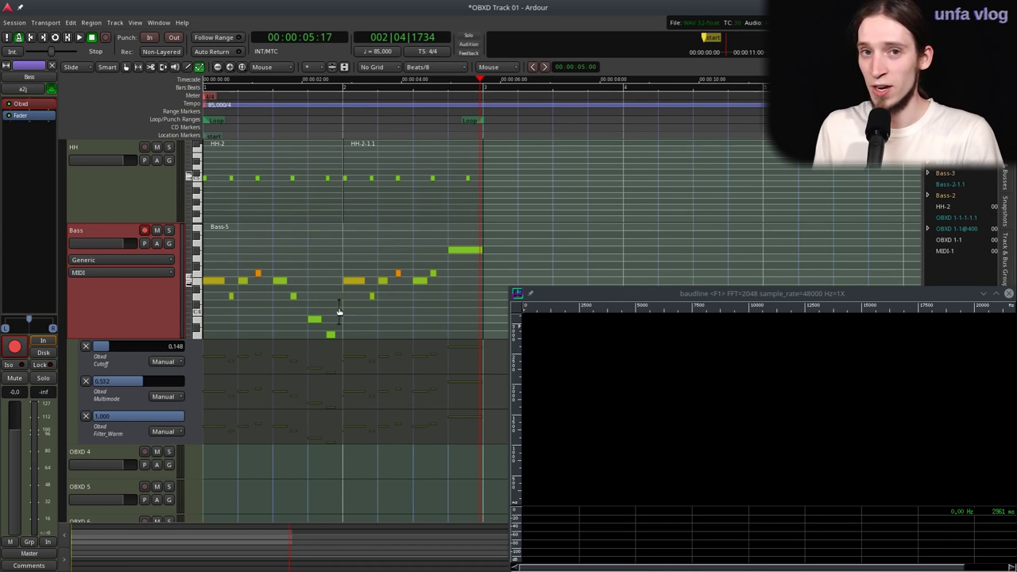
pyautogui.press('space')
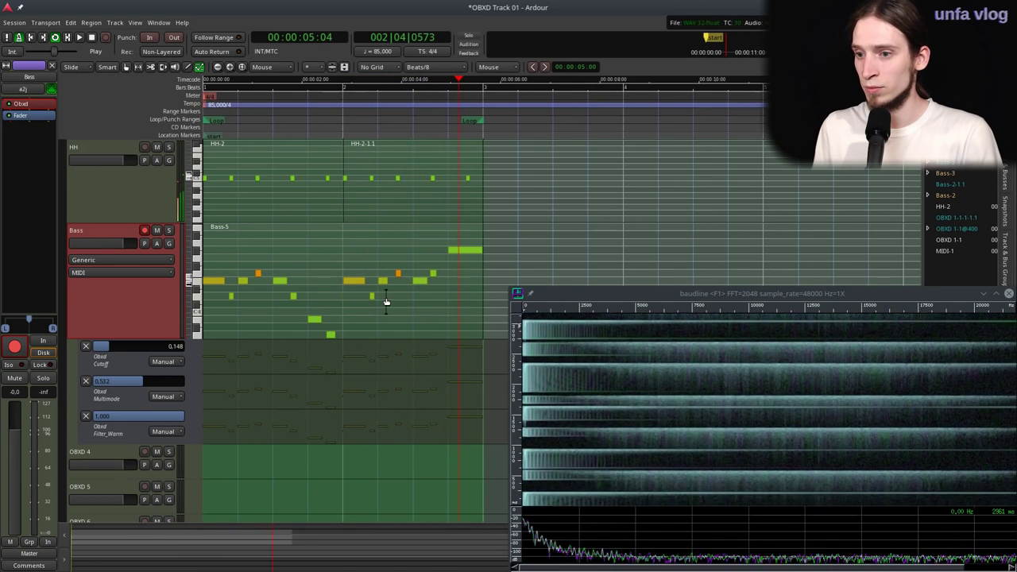
pyautogui.press('space')
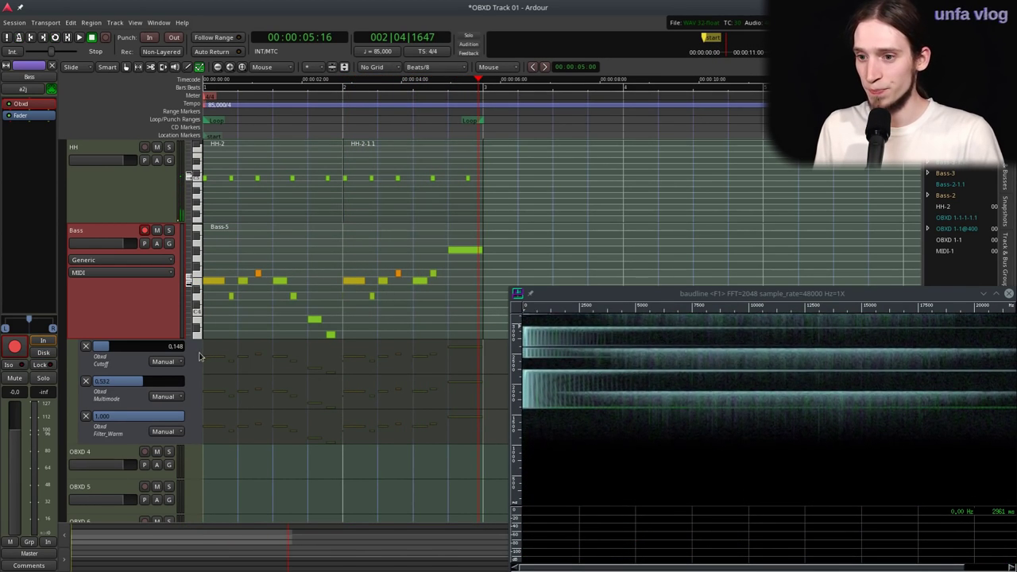
# - Hide the Bass track's Filter_Warm automation lane and set the Cutoff lane's automation mode to Touch
pyautogui.click(86, 416)
pyautogui.click(163, 362)
pyautogui.click(159, 386)
pyautogui.click(167, 396)
pyautogui.click(157, 373)
pyautogui.click(160, 362)
pyautogui.click(168, 375)
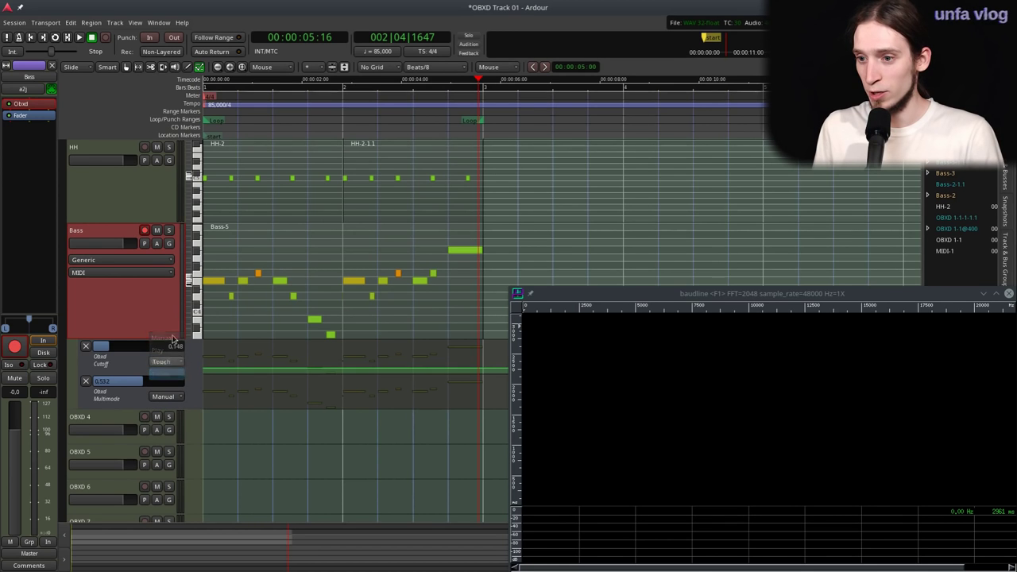
# - Record rising and falling Cutoff automation on the Bass track over the two bars, starting from the session start
pyautogui.press('Home')
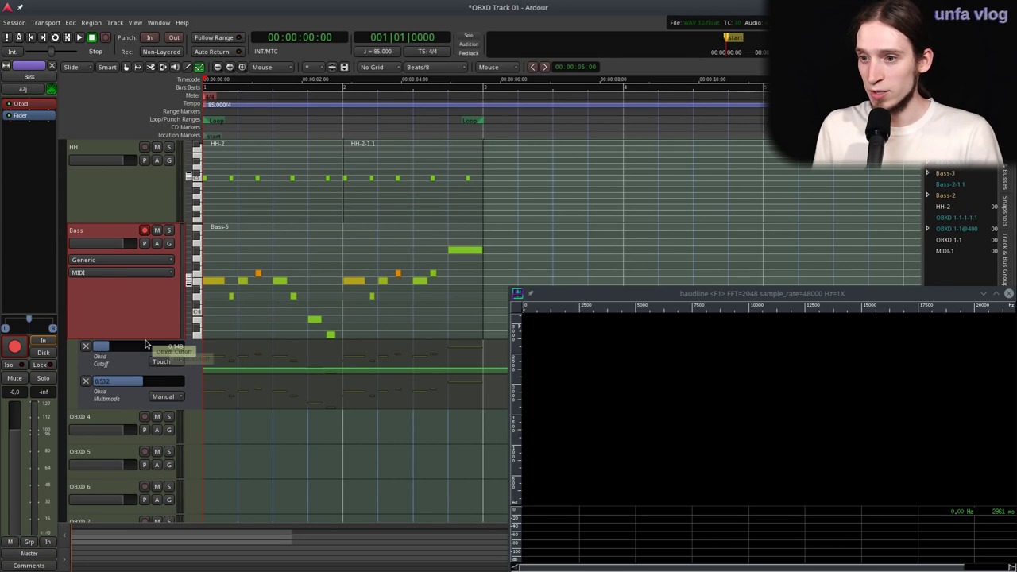
pyautogui.press('space')
pyautogui.moveTo(115, 349); pyautogui.dragTo(103, 390)
pyautogui.press('space')
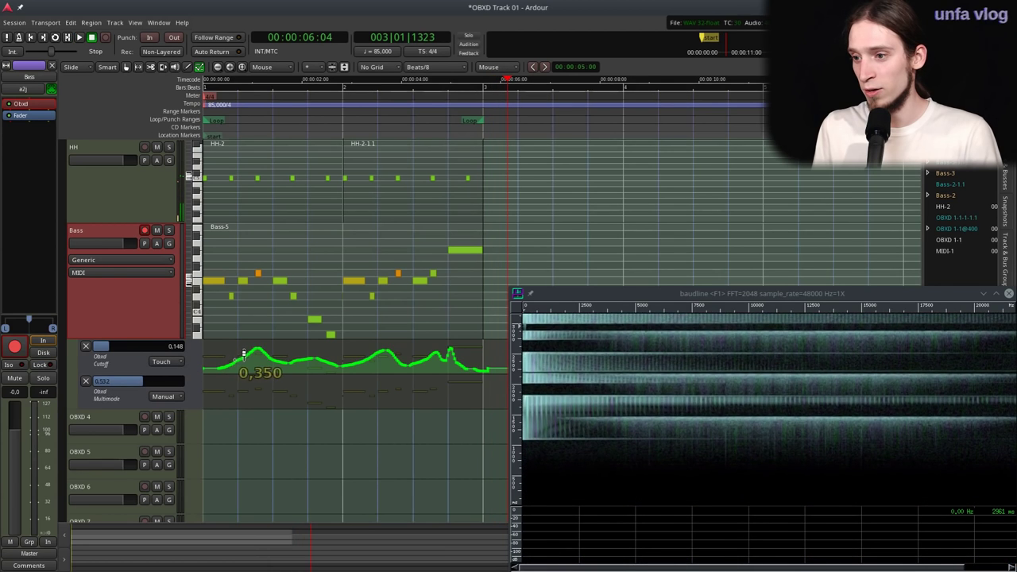
# - Play the loop from the start to hear the recorded Cutoff automation
pyautogui.press('Home')
pyautogui.press('space')
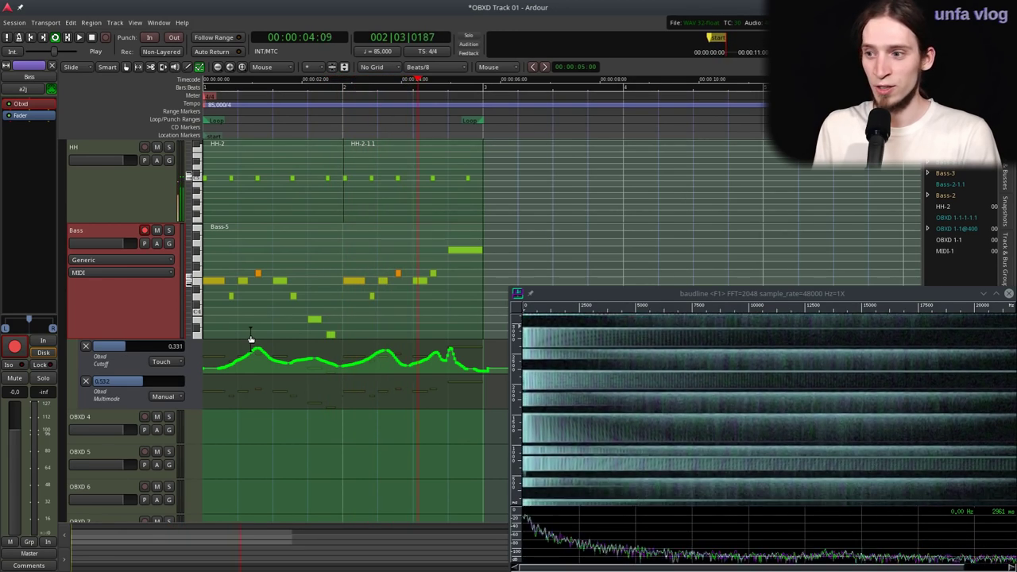
pyautogui.press('space')
# - Set the Multimode lane to Touch mode and record increasingly fast Multimode sweeps over the two bars from the session start
pyautogui.click(164, 398)
pyautogui.click(160, 434)
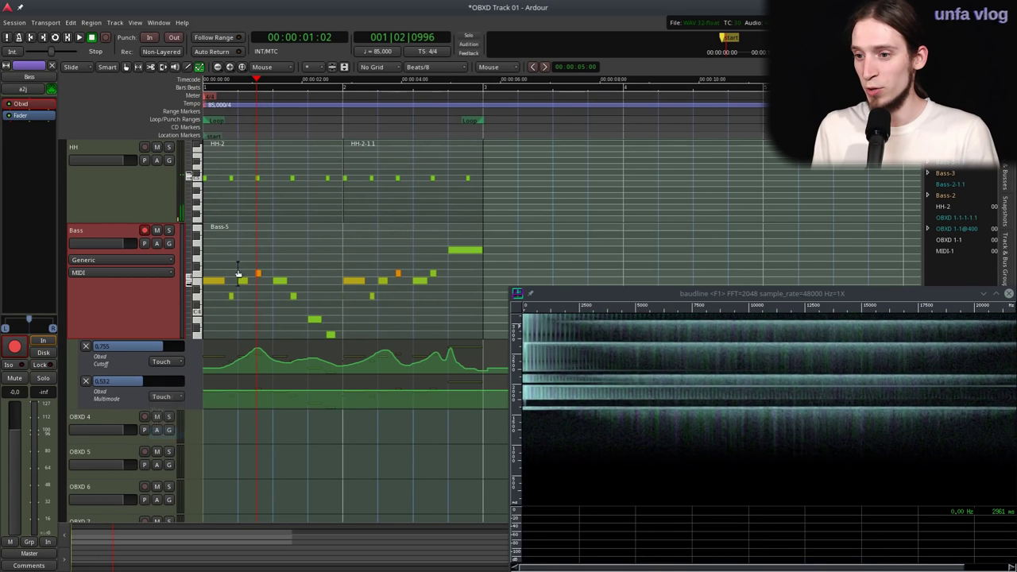
pyautogui.press('Home')
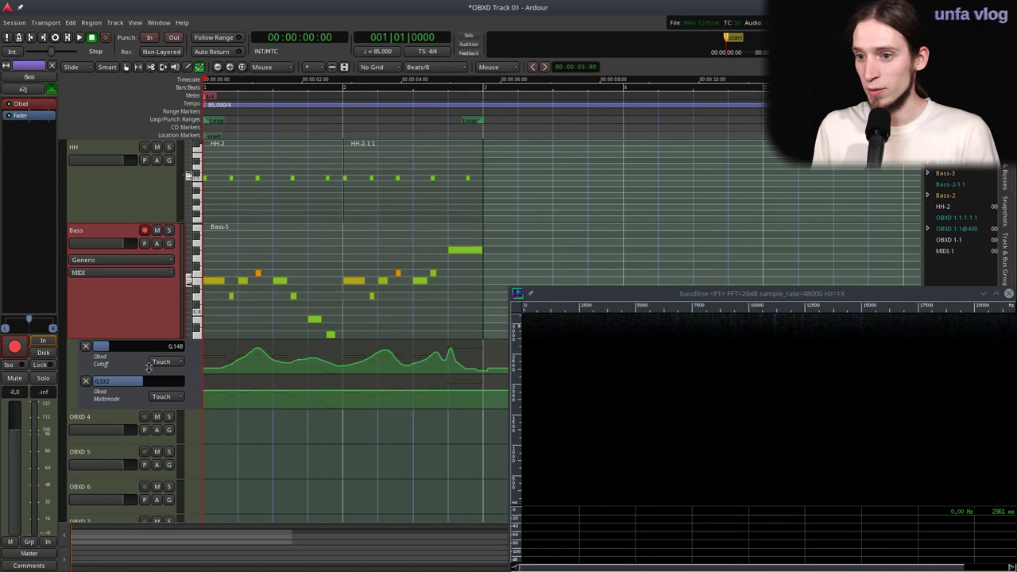
pyautogui.press('space')
pyautogui.moveTo(147, 391); pyautogui.dragTo(100, 401)
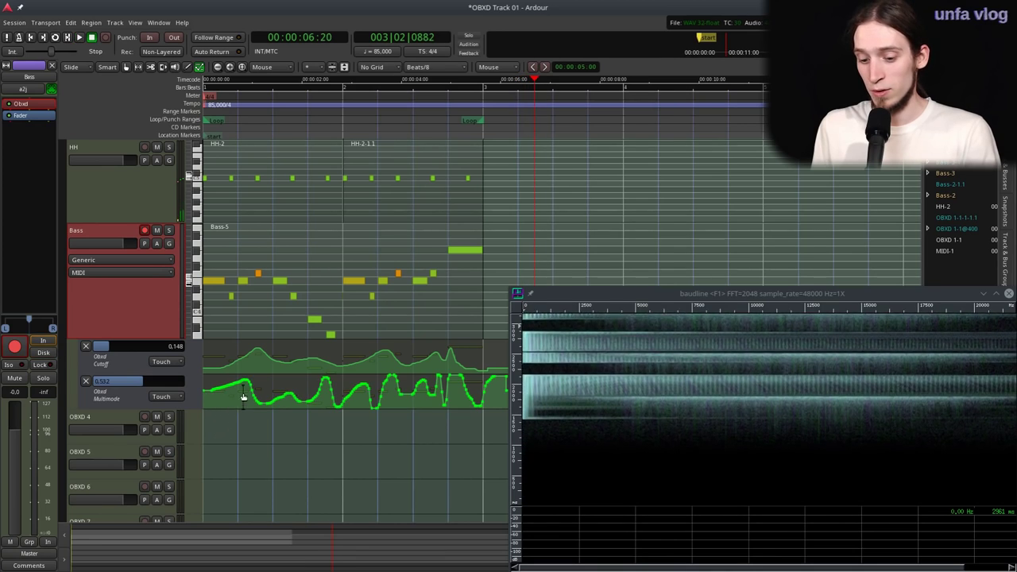
# - Play the bass line to hear the Cutoff and Multimode automation together
pyautogui.press('l')
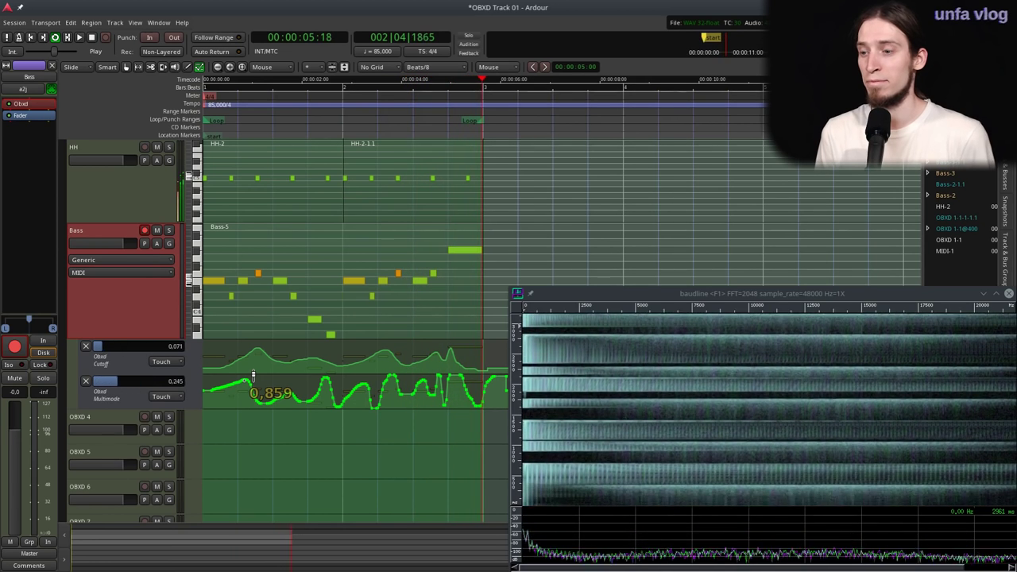
pyautogui.press('space')
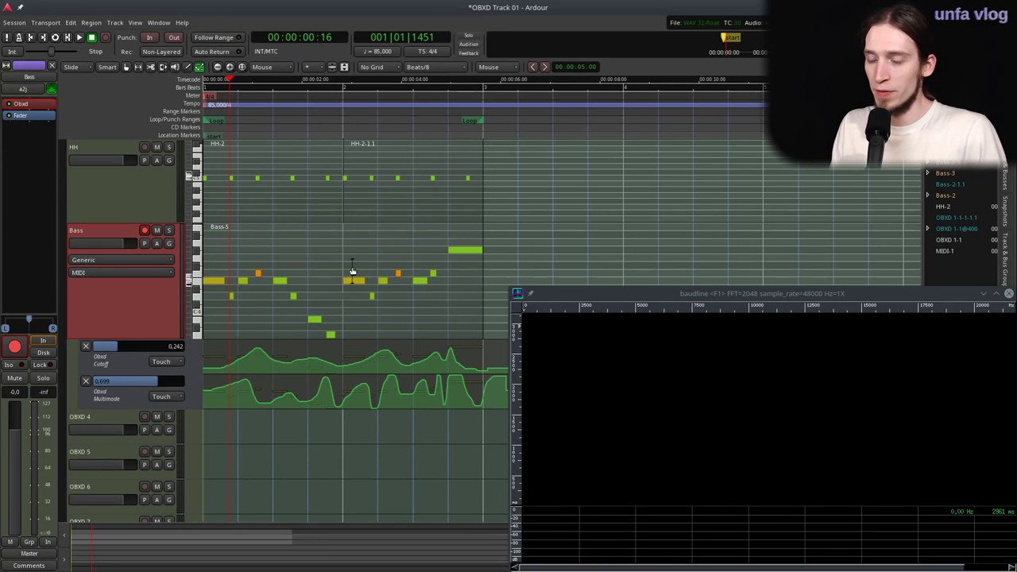
pyautogui.press('g')
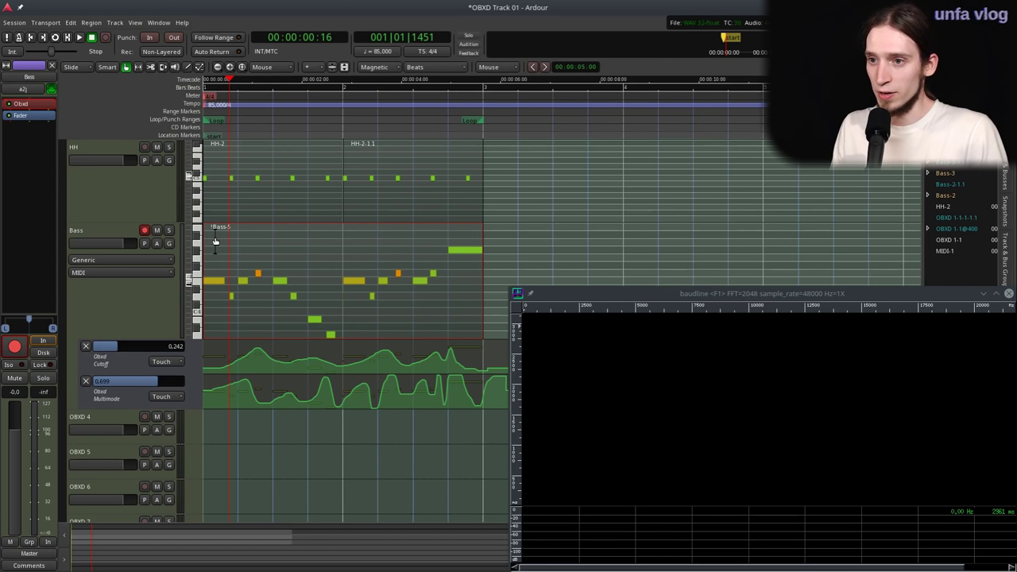
pyautogui.press('space')
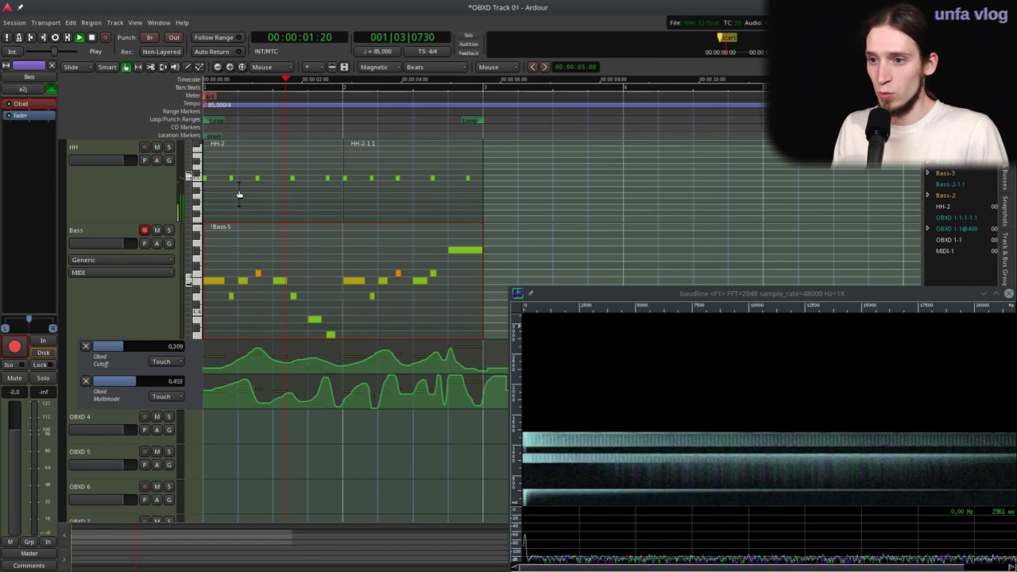
# - Move the Bass-5 region to start at bar 3 and draw an empty two-bar region in its place from bar 1
pyautogui.moveTo(216, 255); pyautogui.dragTo(495, 260)
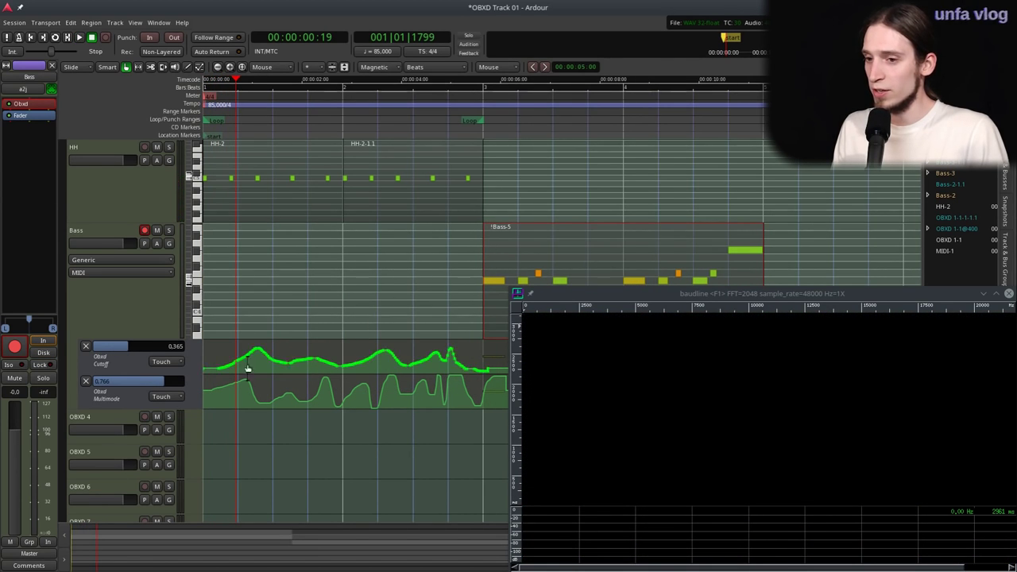
pyautogui.moveTo(525, 253); pyautogui.dragTo(502, 254)
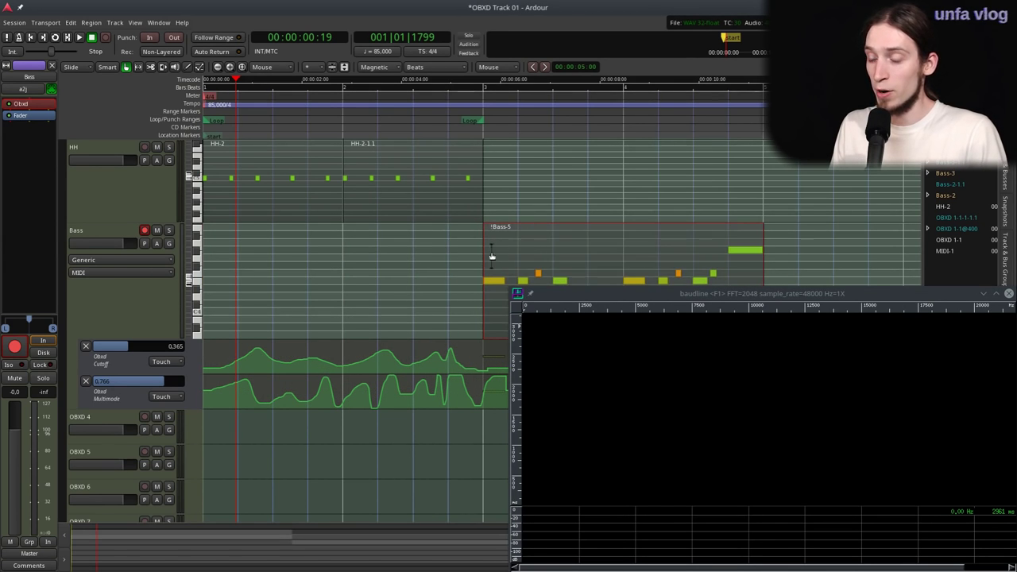
pyautogui.press('d')
pyautogui.moveTo(207, 251); pyautogui.dragTo(486, 242)
pyautogui.click(227, 272)
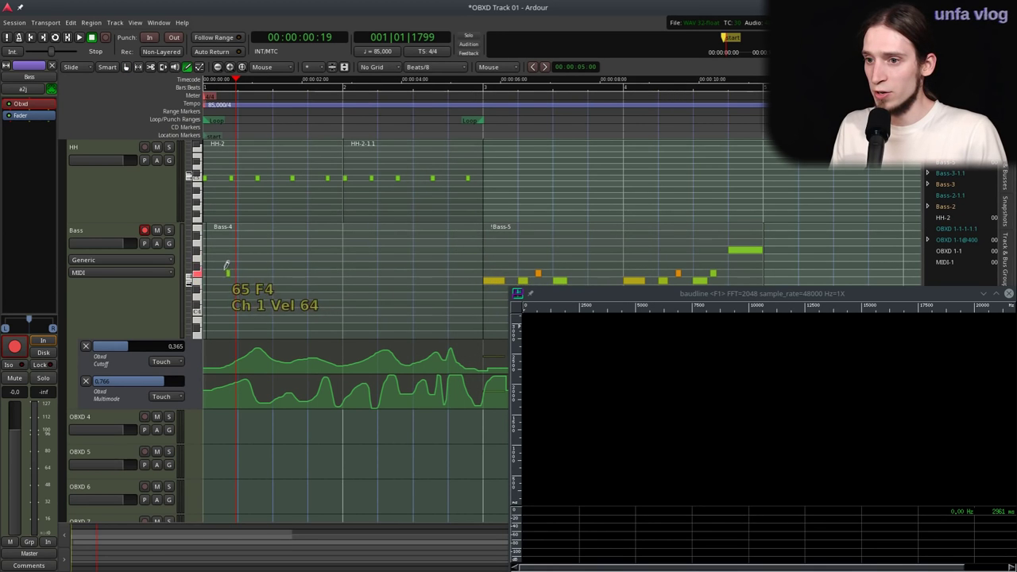
pyautogui.press('g')
pyautogui.click(227, 264)
# - Draw a C4 note at the start of the empty bass region and extend it to two beats
pyautogui.press('d')
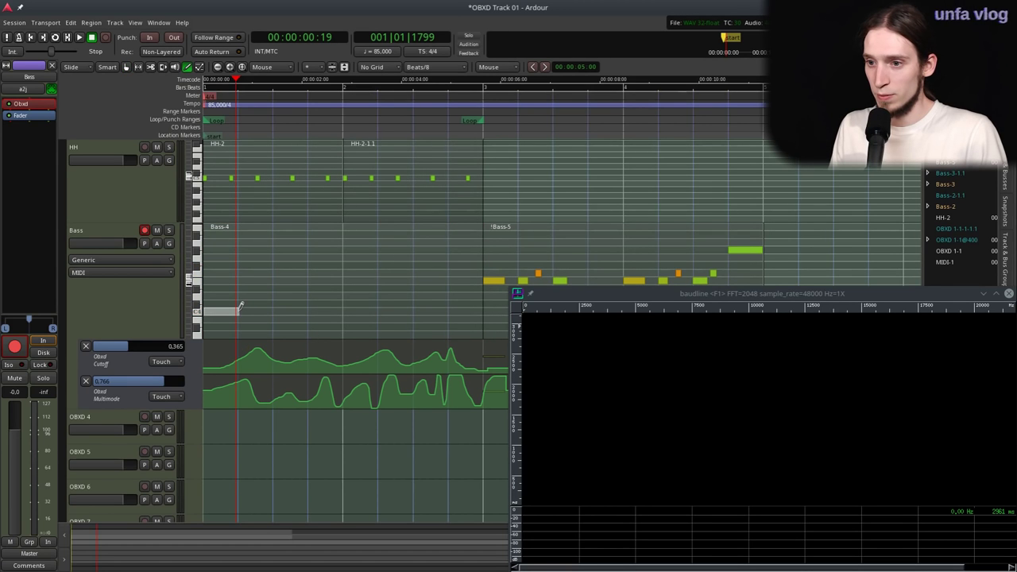
pyautogui.click(234, 310)
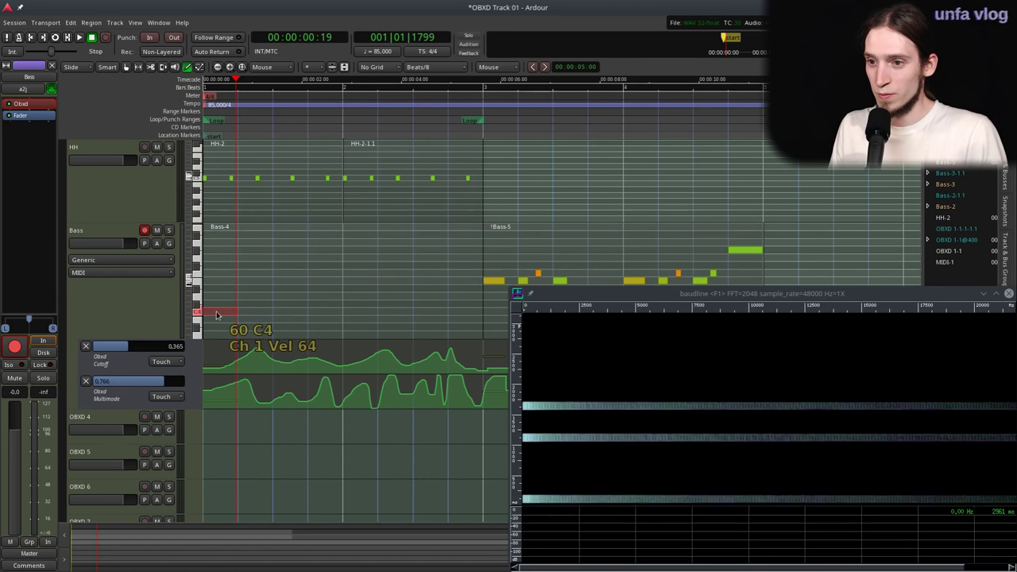
pyautogui.moveTo(227, 313); pyautogui.dragTo(265, 316)
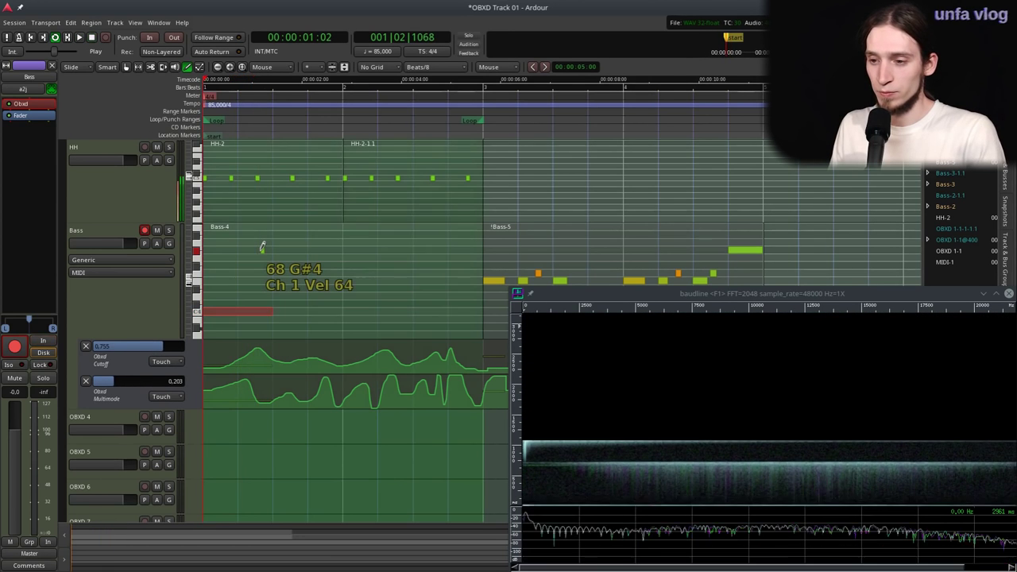
# - Audition the opening C4 note, add a short higher note after it, and snap to the grid at Beats/4
pyautogui.press('space')
pyautogui.press('space')
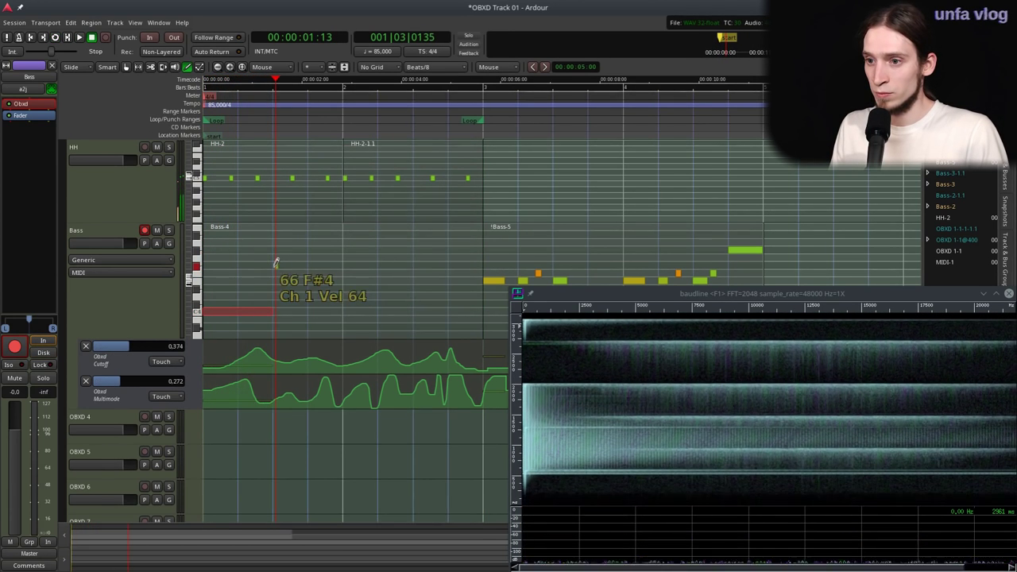
pyautogui.press('Escape')
pyautogui.click(282, 233)
pyautogui.click(431, 66)
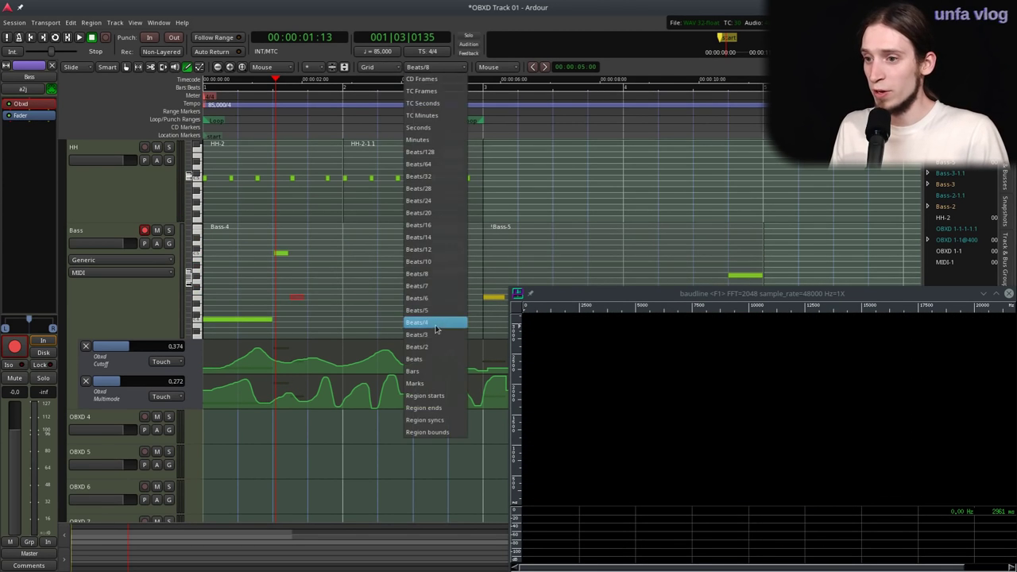
pyautogui.click(433, 314)
# - Draw short notes descending through the second half of bar 1 and a two-beat note an octave below the opening note at bar 2
pyautogui.press('space')
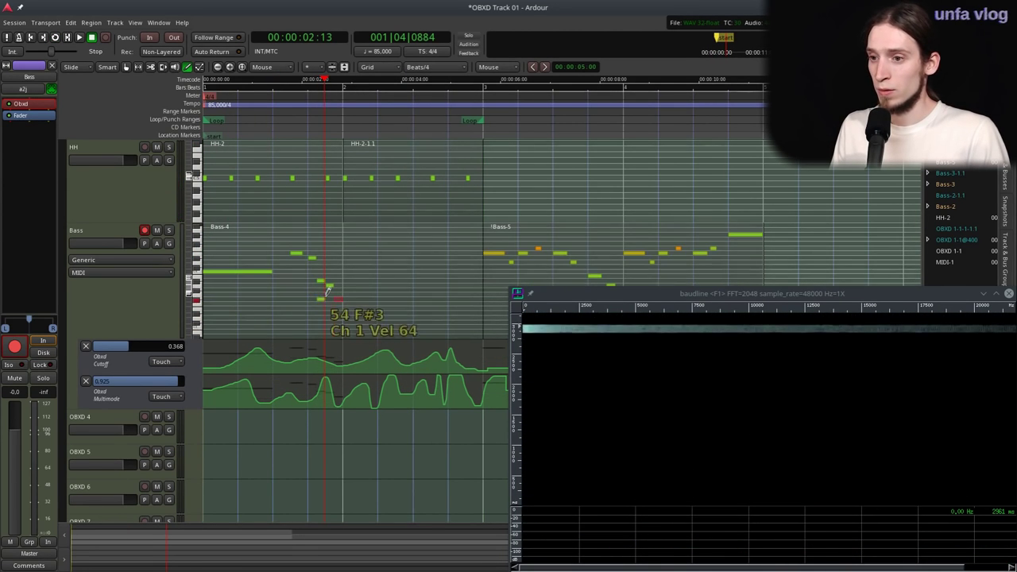
pyautogui.press('Home')
pyautogui.click(330, 312)
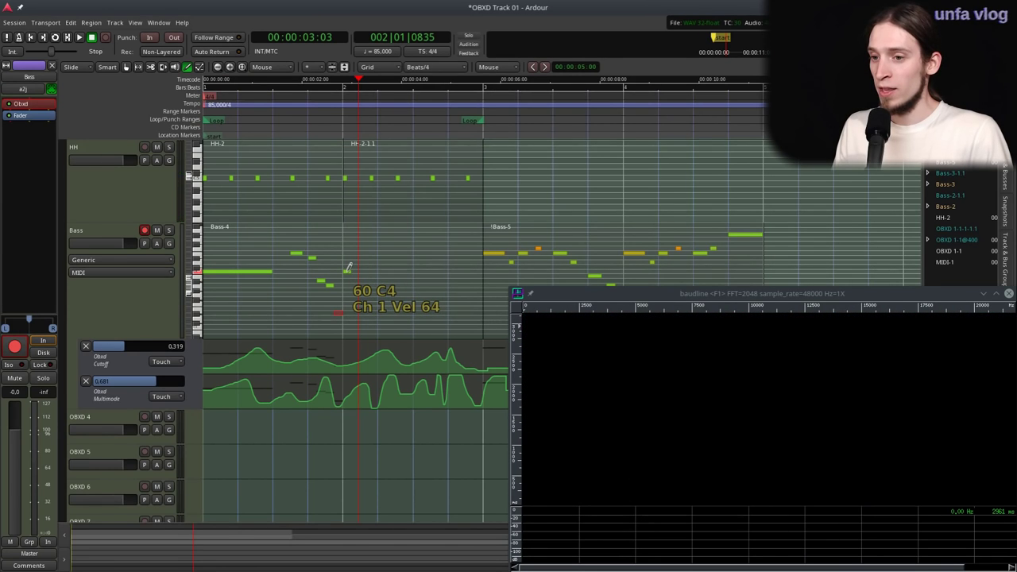
pyautogui.moveTo(412, 330); pyautogui.dragTo(413, 328)
pyautogui.press('space')
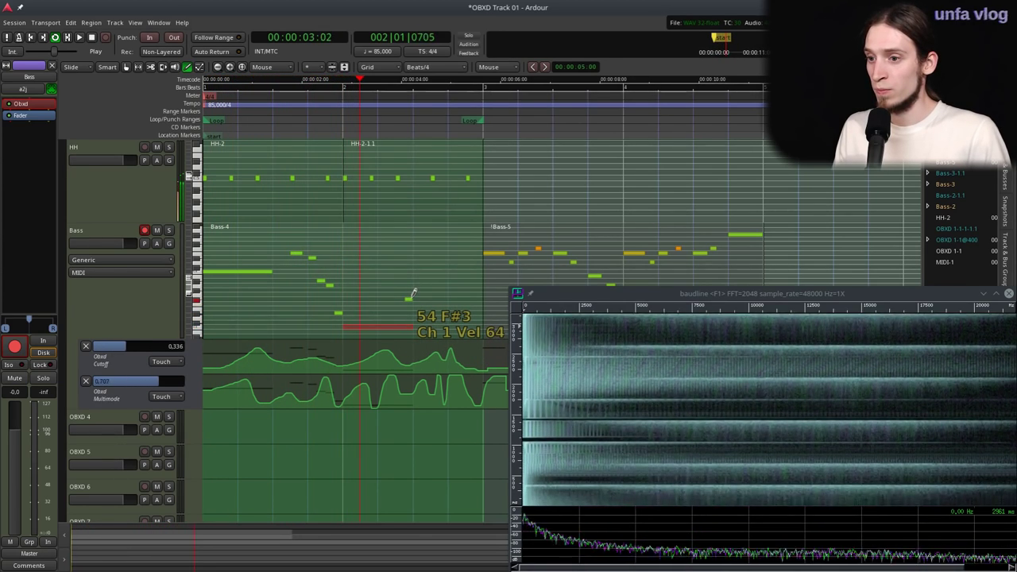
pyautogui.press('space')
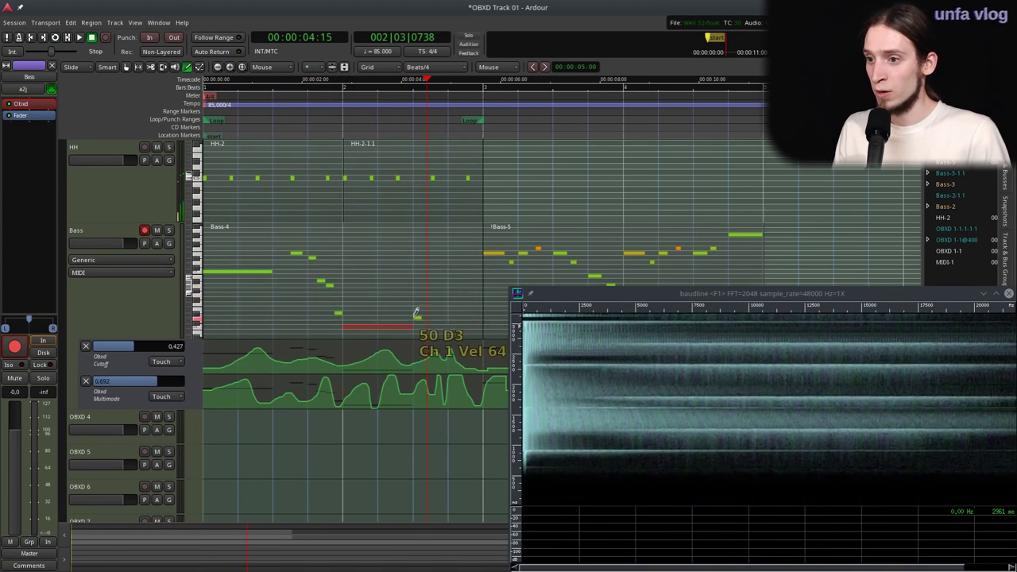
# - Draw a rising run of short notes across the last two beats of bar 2 in the bass region
pyautogui.moveTo(419, 308); pyautogui.dragTo(448, 230)
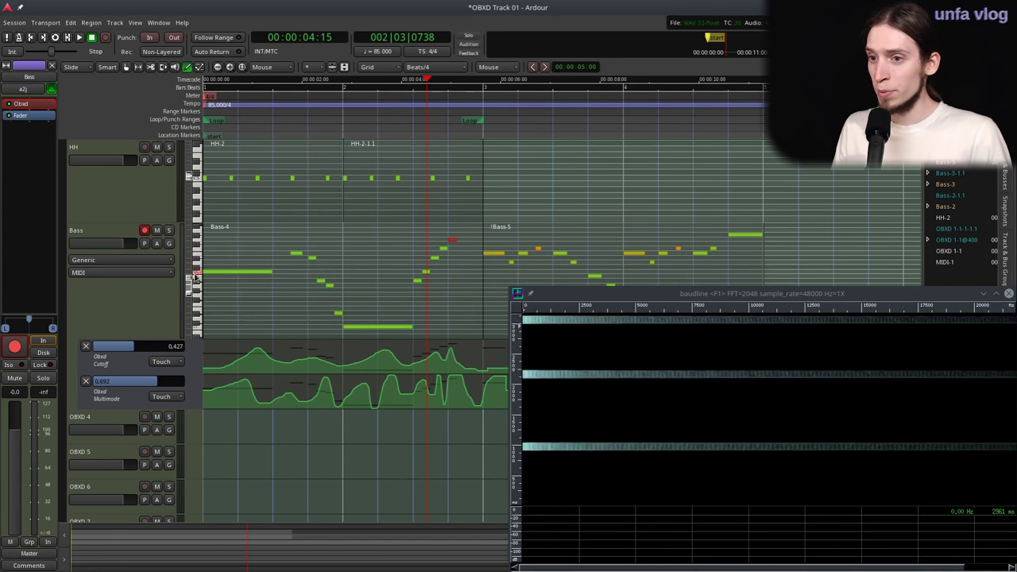
pyautogui.scroll(-2, 190, 280)
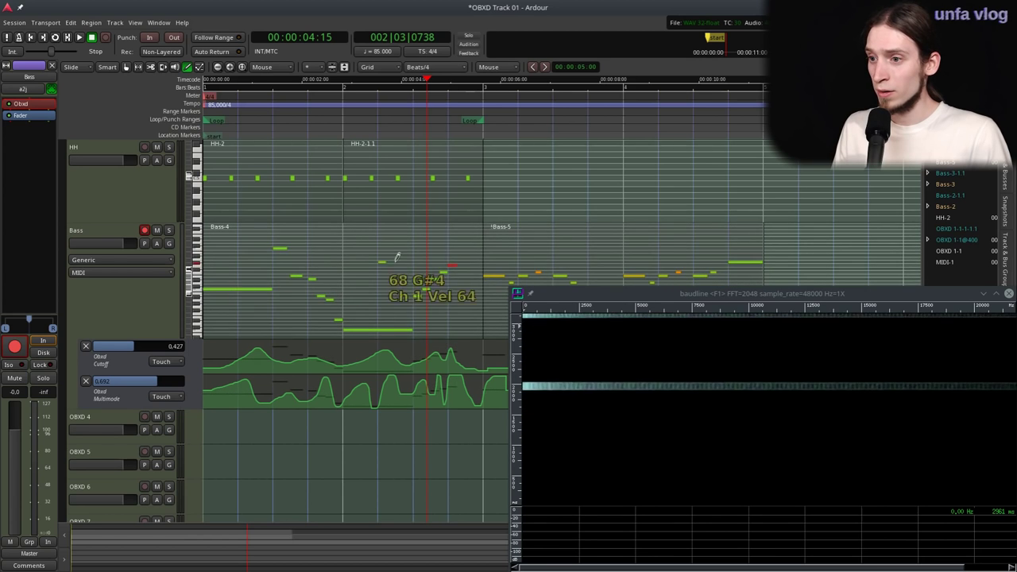
pyautogui.click(462, 259)
pyautogui.moveTo(462, 259)
pyautogui.mouseDown()
pyautogui.moveTo(469, 244)
pyautogui.moveTo(472, 261)
pyautogui.moveTo(472, 226)
pyautogui.moveTo(479, 253)
pyautogui.mouseUp()
# - Play from the session start and record the Multimode lane held near maximum at the end of bar 2
pyautogui.press('Home')
pyautogui.press('space')
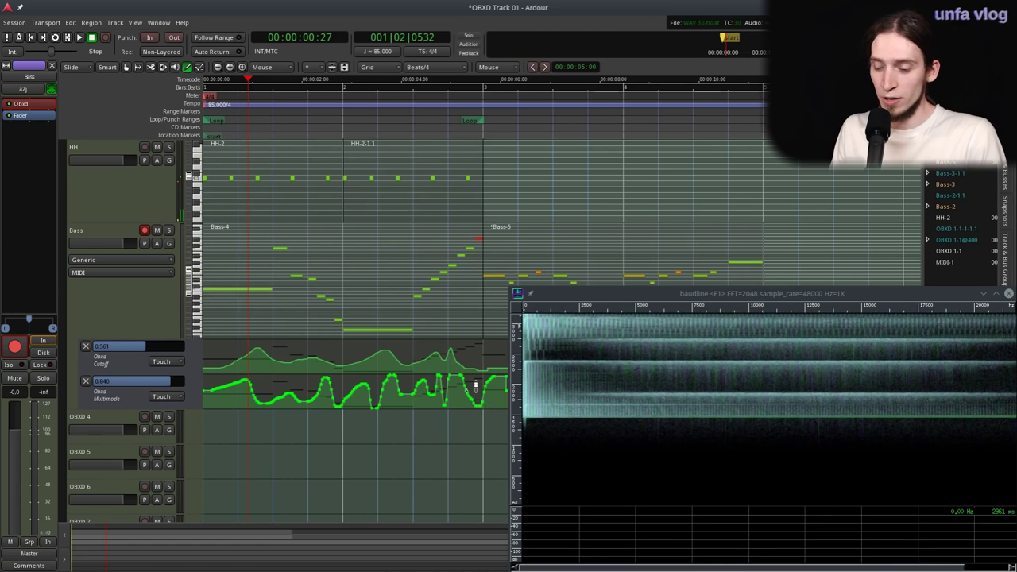
pyautogui.press('space')
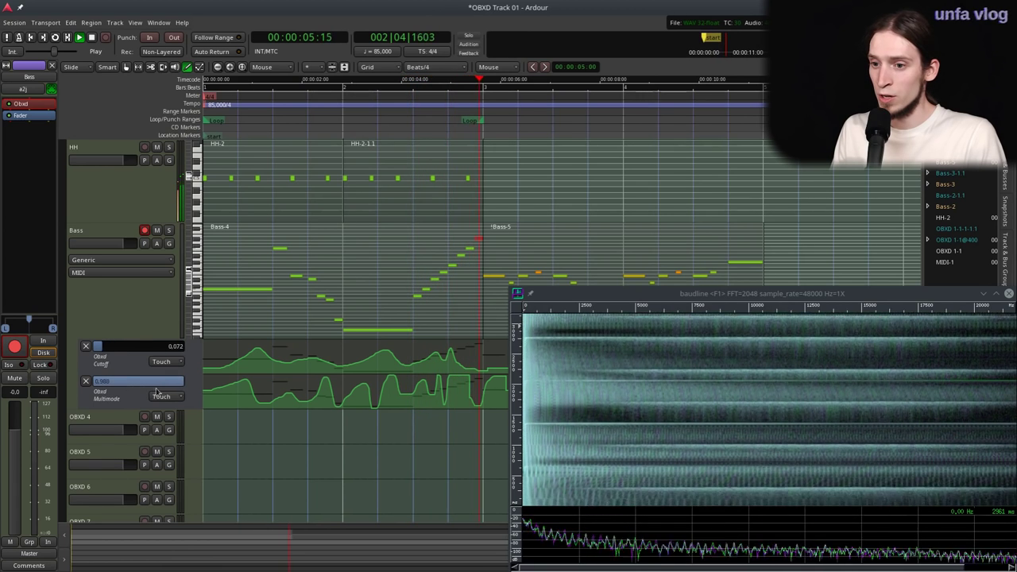
pyautogui.press('space')
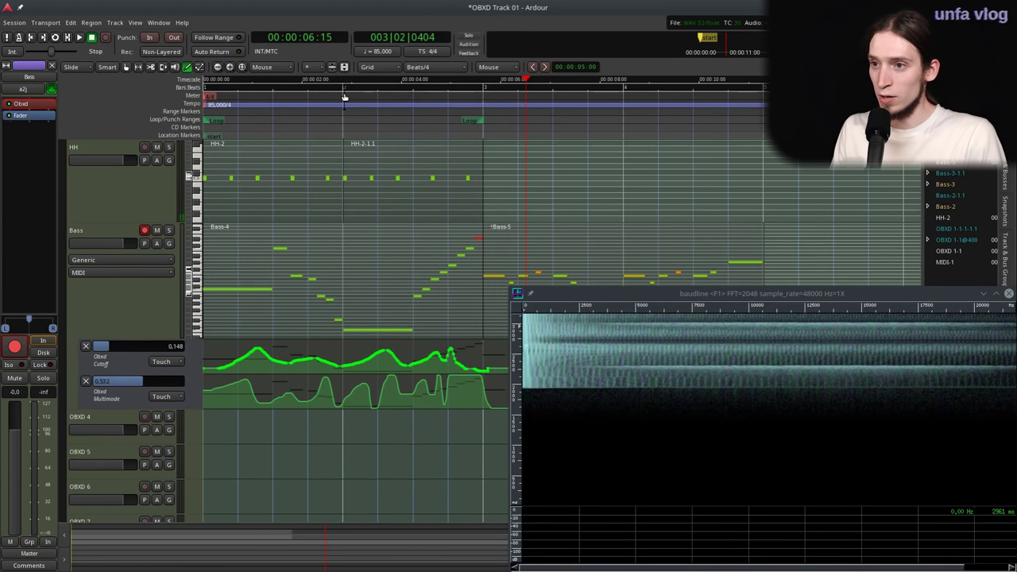
# - Record a Cutoff rise at the end of bar 2, starting playback from bar 2, and replay from the session start
pyautogui.click(344, 96)
pyautogui.press('space')
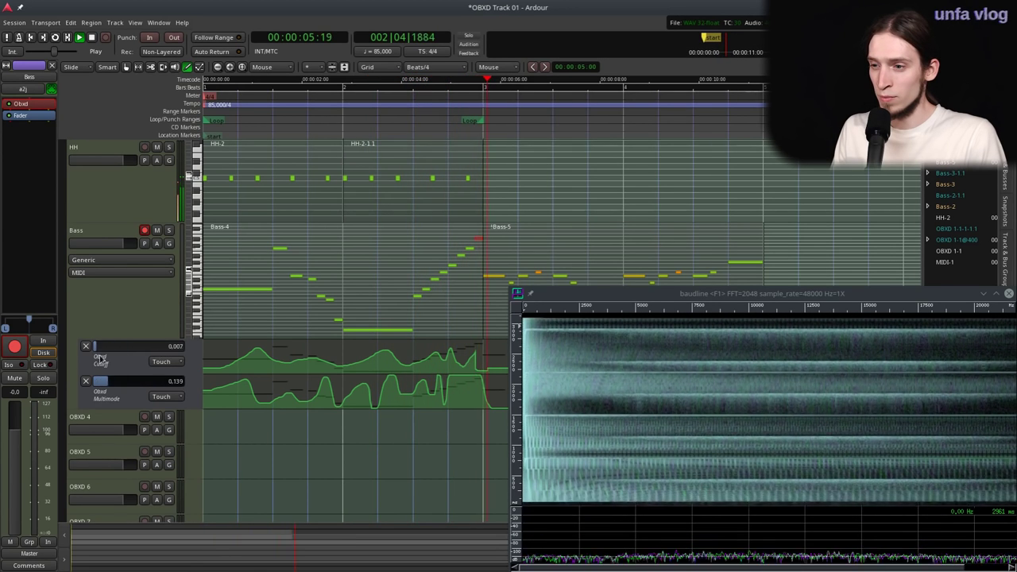
pyautogui.press('space')
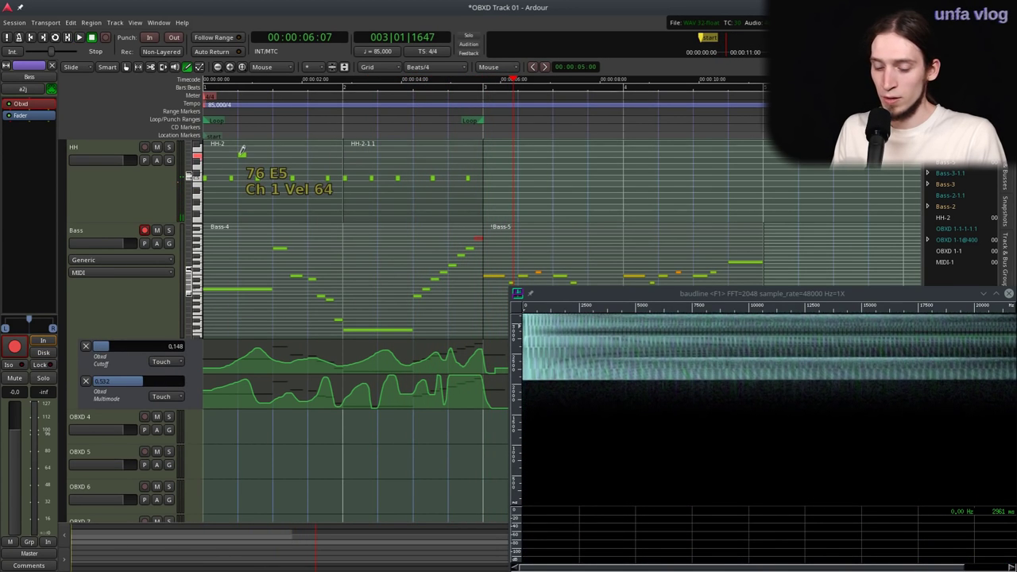
pyautogui.press('Home')
pyautogui.press('space')
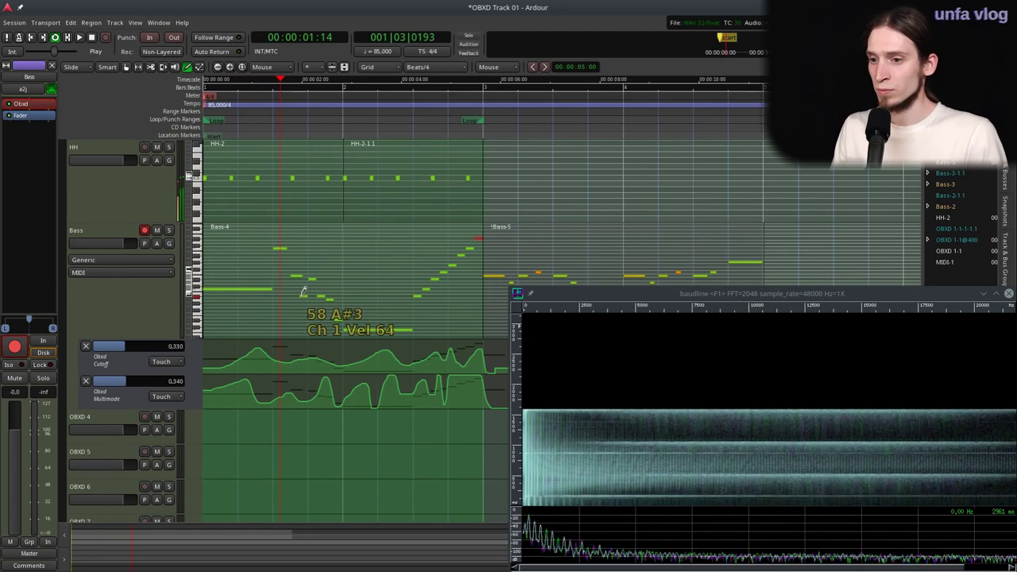
# - Record new, wider Cutoff sweeps over the two-bar loop and adjust Multimode during the same playback
pyautogui.press('space')
pyautogui.press('space')
pyautogui.moveTo(117, 351); pyautogui.dragTo(218, 374)
pyautogui.moveTo(155, 383)
pyautogui.mouseDown()
pyautogui.moveTo(194, 385)
pyautogui.moveTo(143, 385)
pyautogui.mouseUp()
pyautogui.press('space')
pyautogui.press('space')
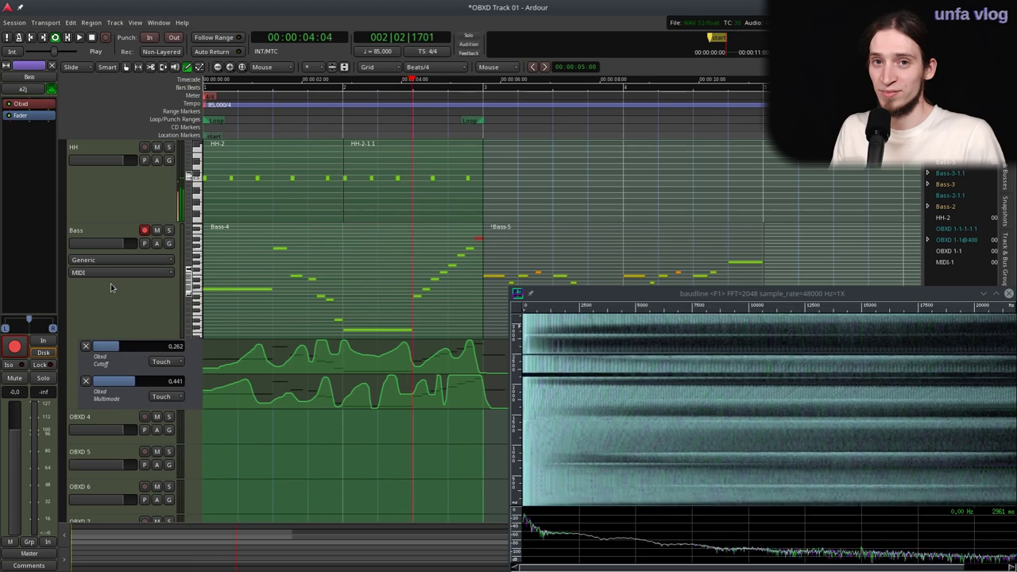
pyautogui.press('space')
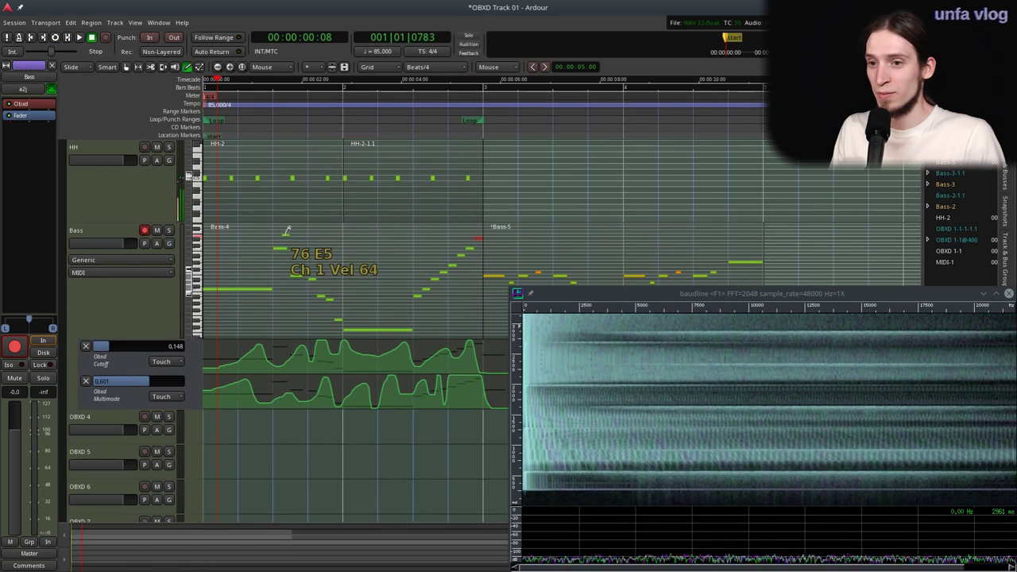
# - Turn on VAM in the Bass track's Obxd, comparing it with off during playback, and try toggling Unison
pyautogui.click(93, 239)
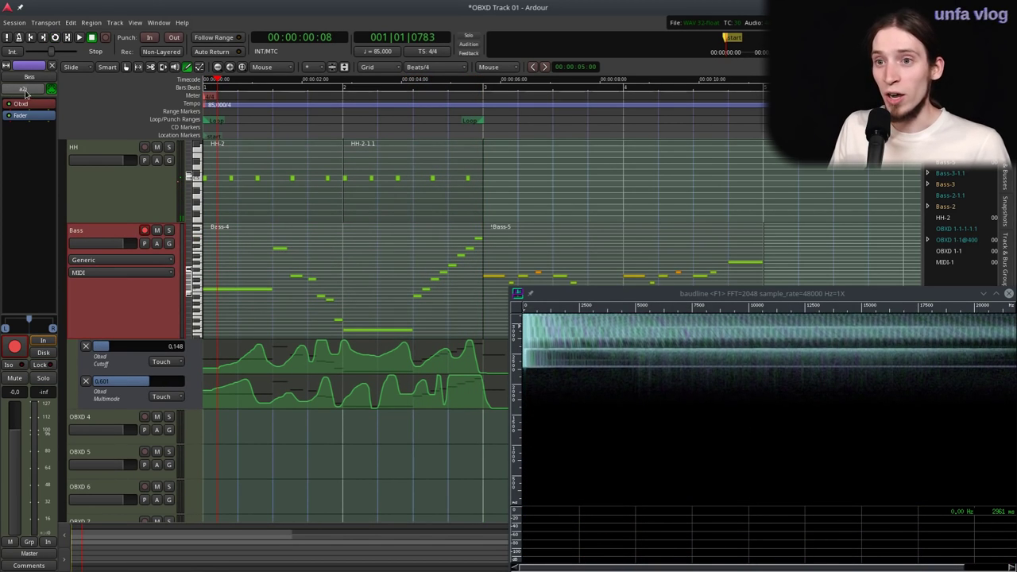
pyautogui.doubleClick(28, 104)
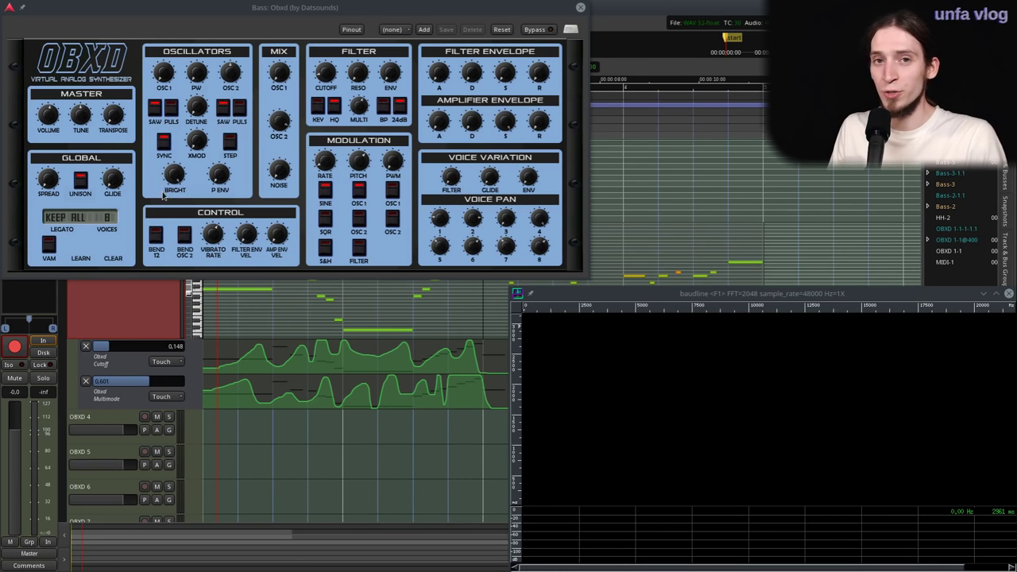
pyautogui.press('space')
pyautogui.click(48, 244)
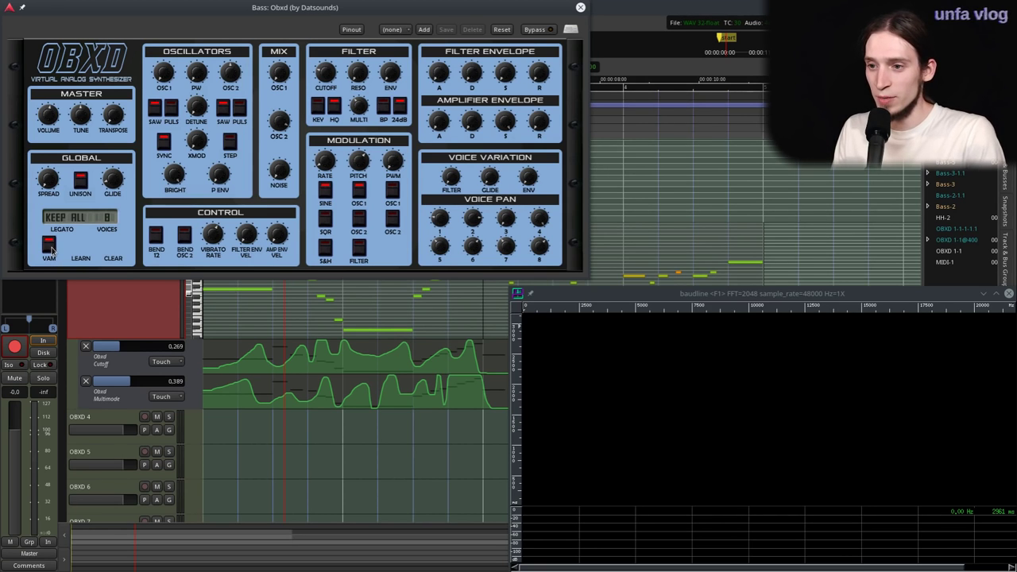
pyautogui.press('space')
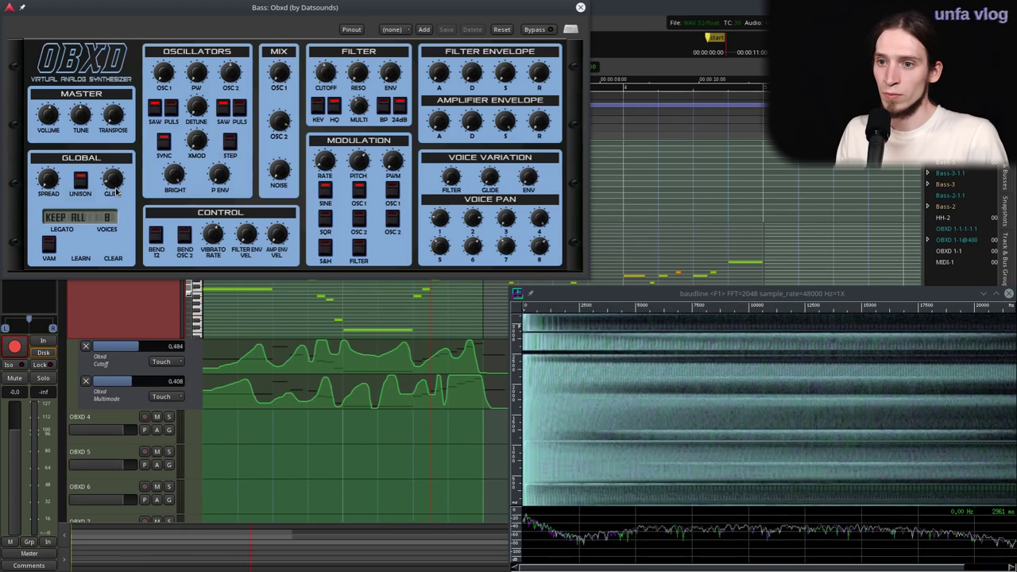
pyautogui.click(49, 247)
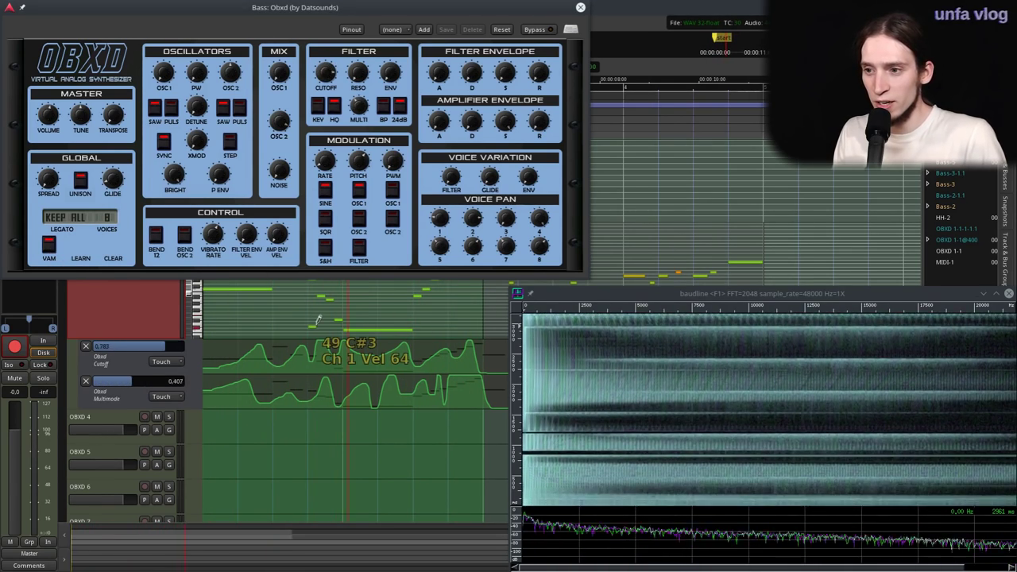
pyautogui.click(79, 176)
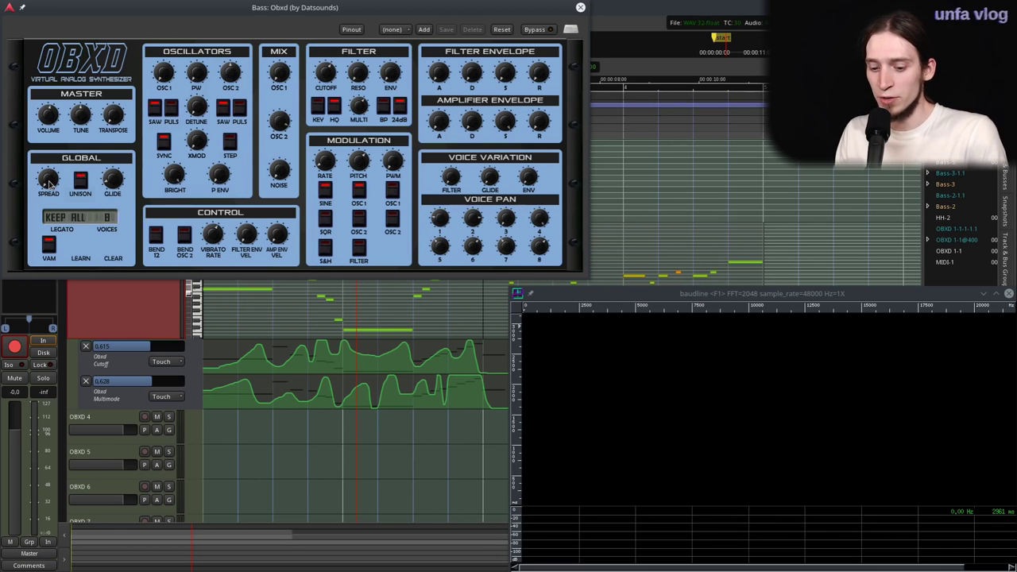
pyautogui.press('space')
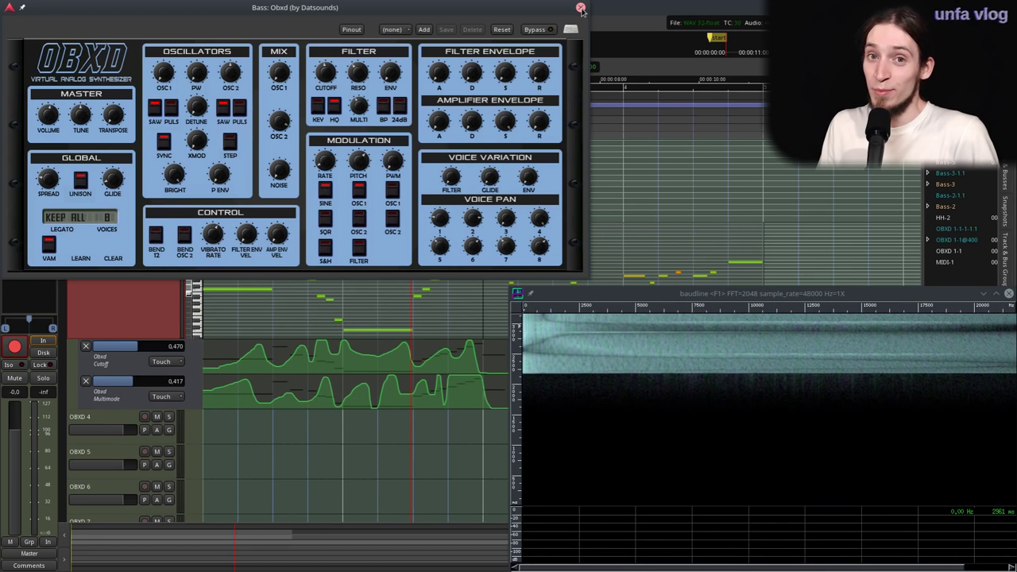
pyautogui.click(580, 8)
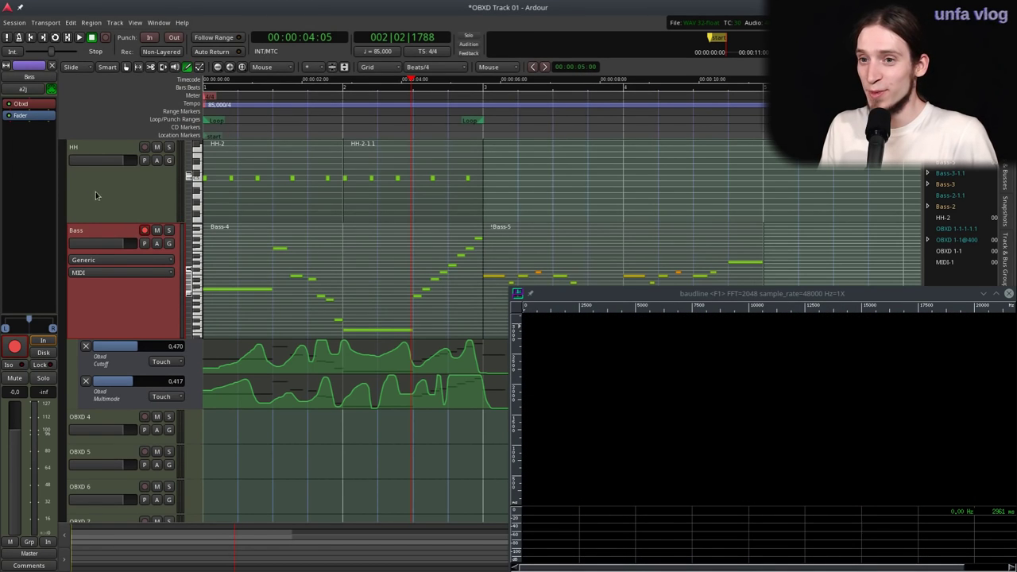
# - Add a Calf Compressor from the favorite plugins to the Bass track after the fader
pyautogui.rightClick(32, 119)
pyautogui.moveTo(56, 122)
pyautogui.moveTo(155, 122)
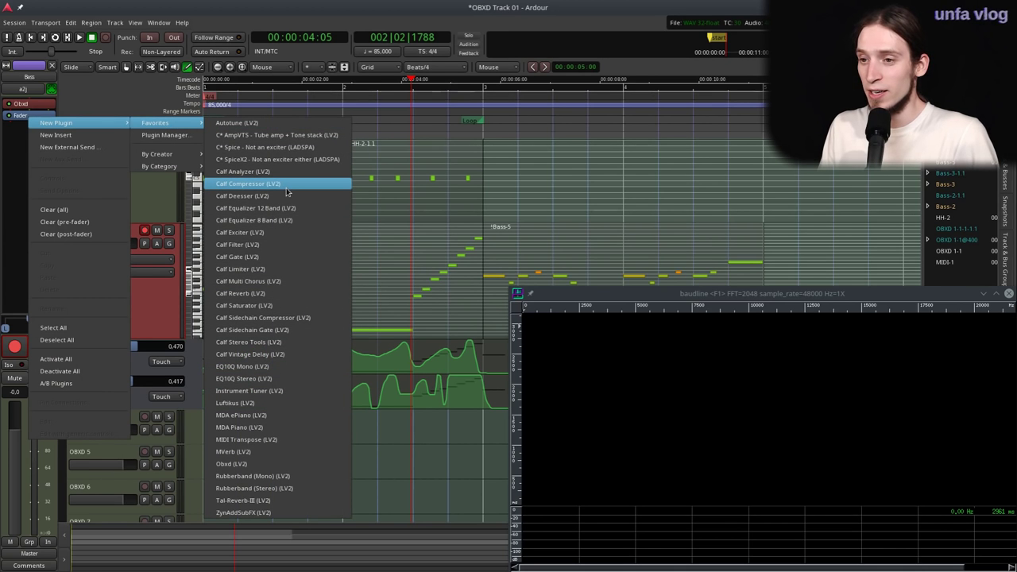
pyautogui.click(248, 183)
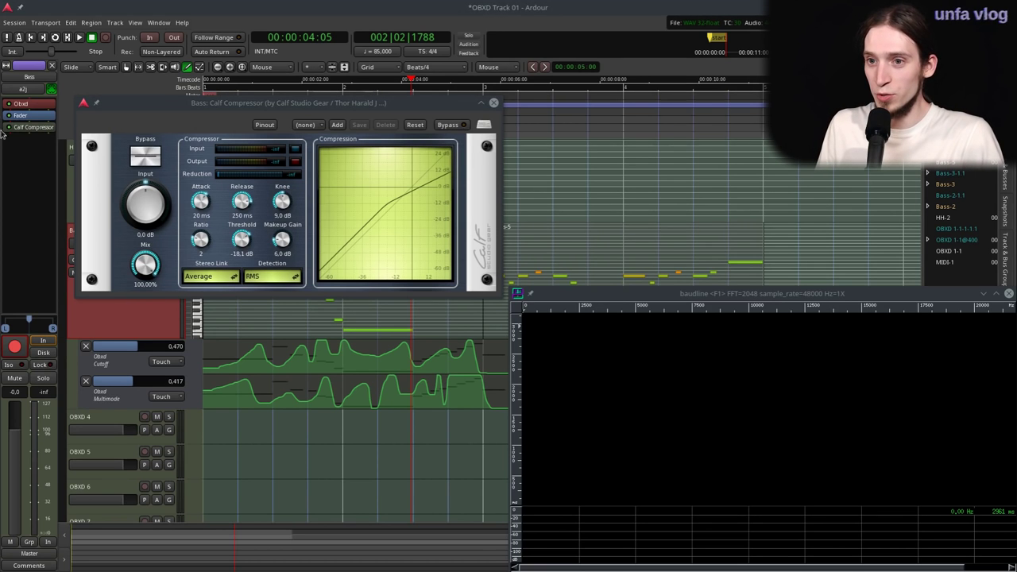
# - Set the compressor to 39.6 ms attack, 27.8 ms release, -38.8 dB threshold and 6.3 dB makeup gain, and compare it with bypass
pyautogui.press('space')
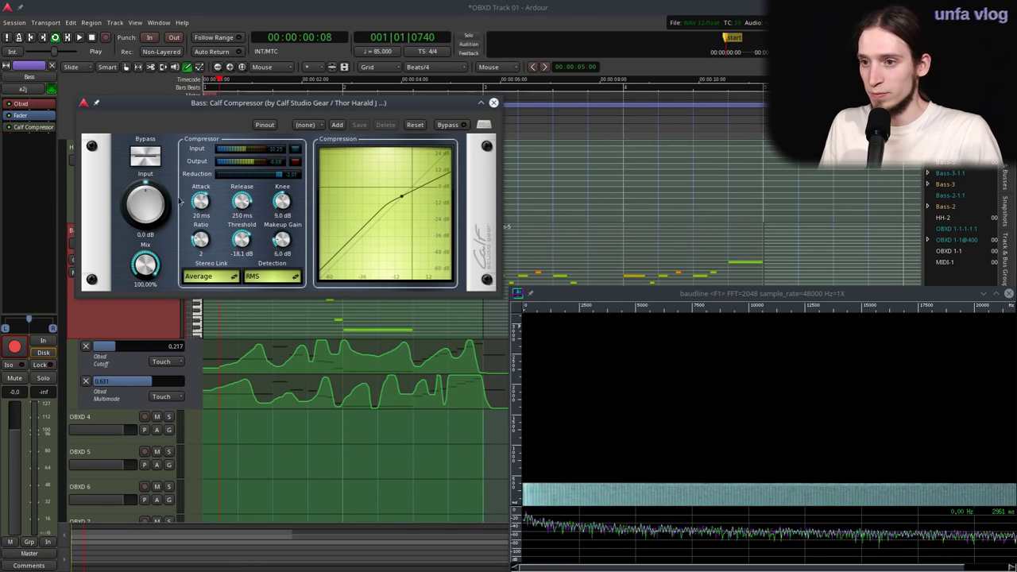
pyautogui.moveTo(283, 239); pyautogui.dragTo(278, 256)
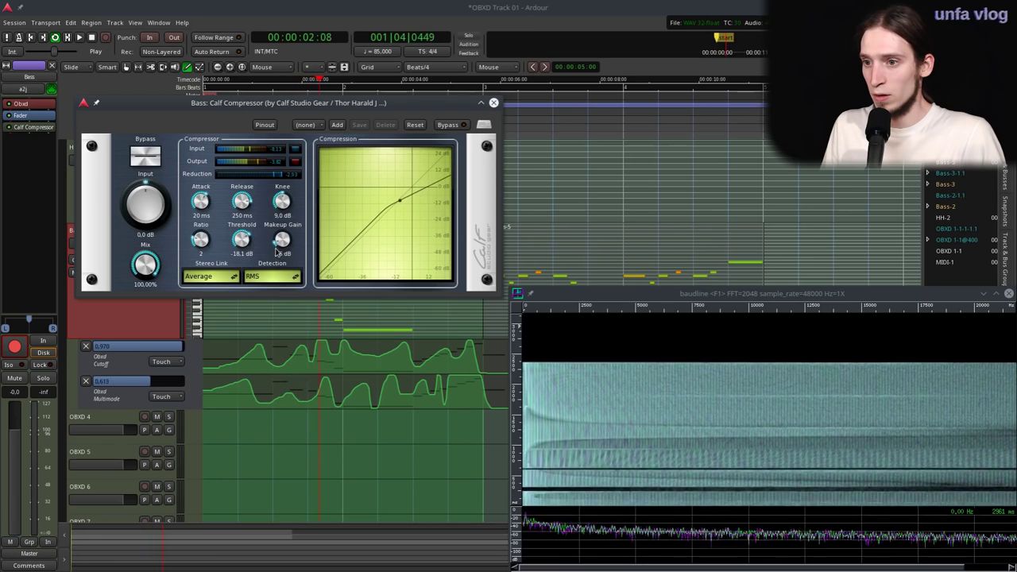
pyautogui.moveTo(237, 229); pyautogui.dragTo(236, 246)
pyautogui.moveTo(203, 209); pyautogui.dragTo(205, 199)
pyautogui.moveTo(241, 201); pyautogui.dragTo(238, 229)
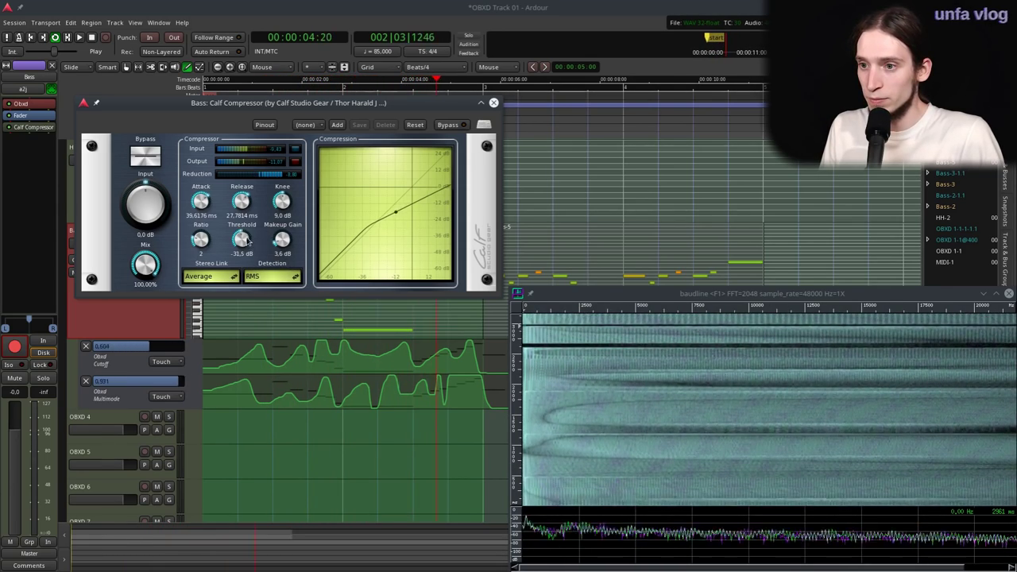
pyautogui.scroll(-3, 242, 240)
pyautogui.moveTo(282, 240)
pyautogui.mouseDown()
pyautogui.moveTo(288, 216)
pyautogui.moveTo(289, 231)
pyautogui.mouseUp()
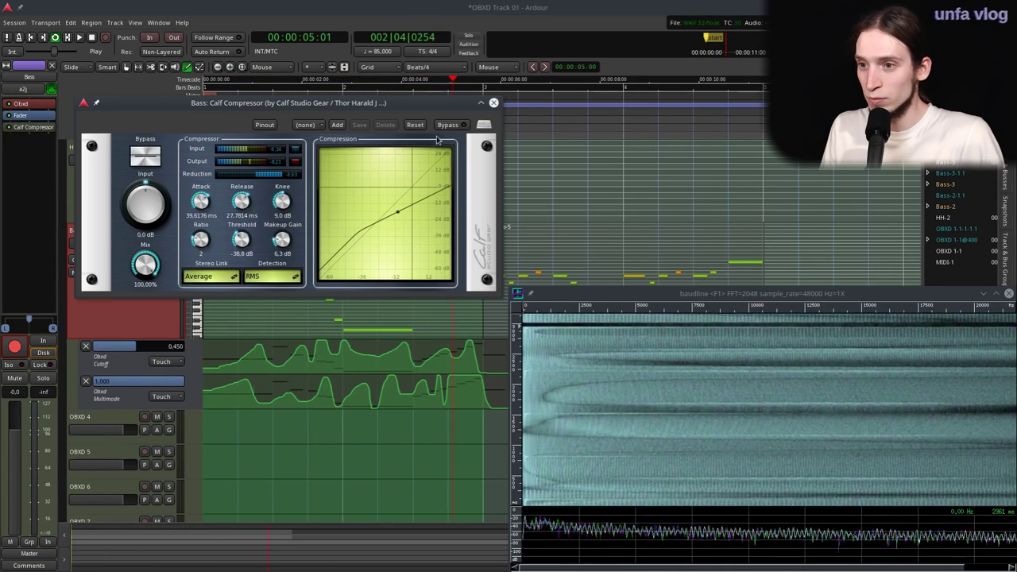
pyautogui.click(147, 159)
pyautogui.click(146, 159)
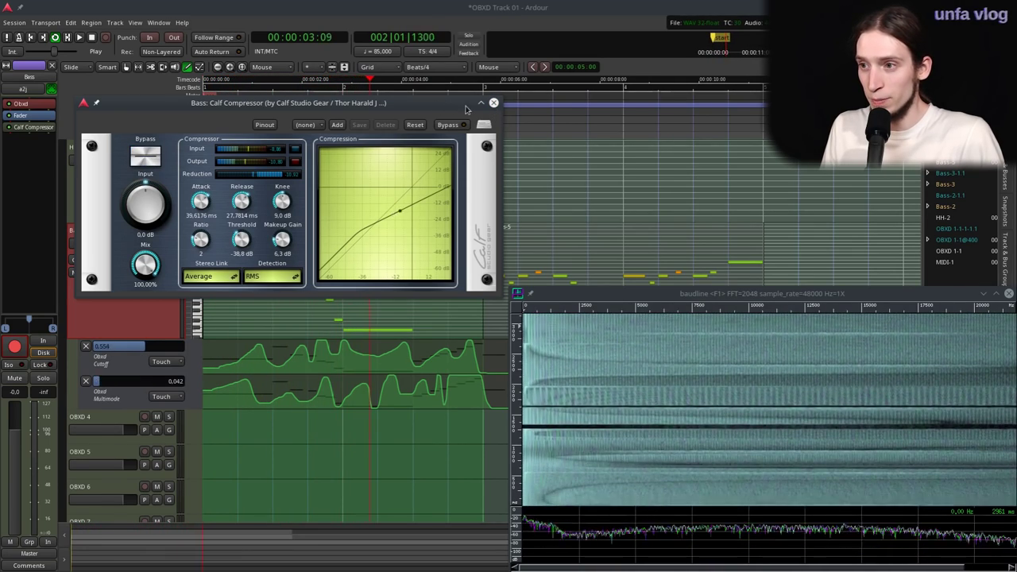
# - Close the compressor window, stop playback and move the Calf Compressor before the Bass track's fader
pyautogui.click(493, 103)
pyautogui.press('space')
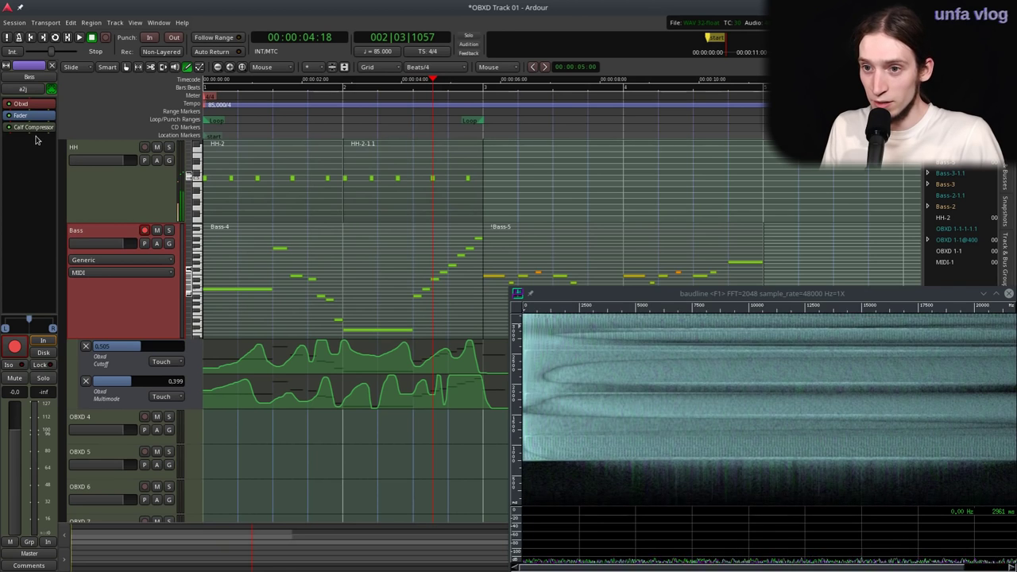
pyautogui.moveTo(36, 127); pyautogui.dragTo(48, 115)
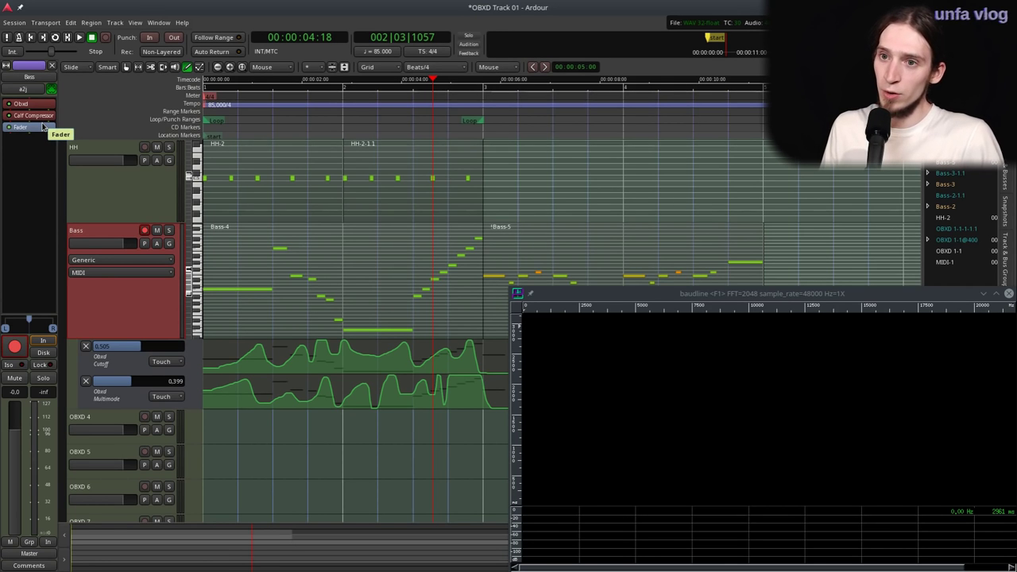
# - Add a Calf Sidechain Compressor from the favorite plugins to the Bass track and place it between the Calf Compressor and the fader
pyautogui.rightClick(43, 127)
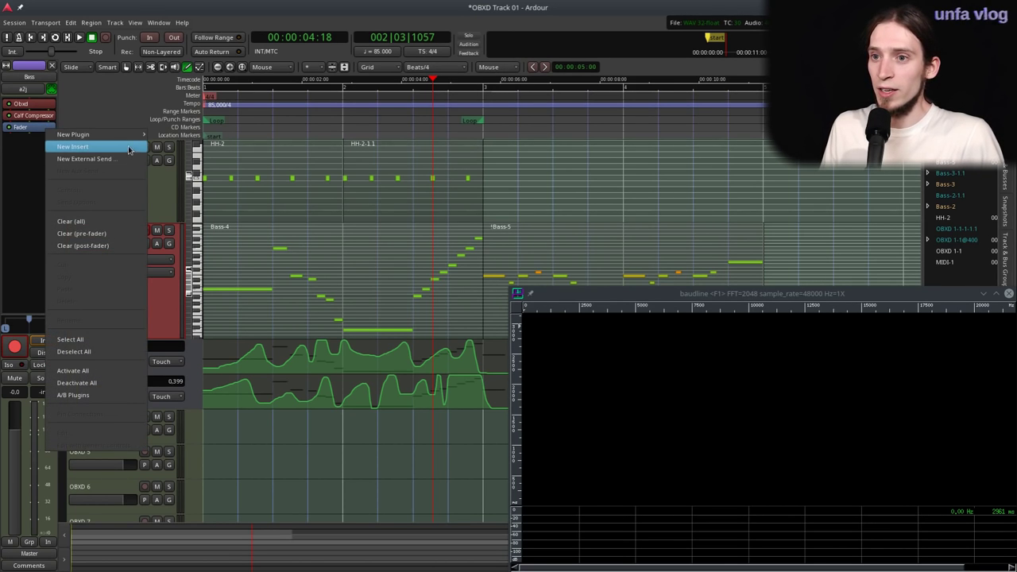
pyautogui.moveTo(95, 134)
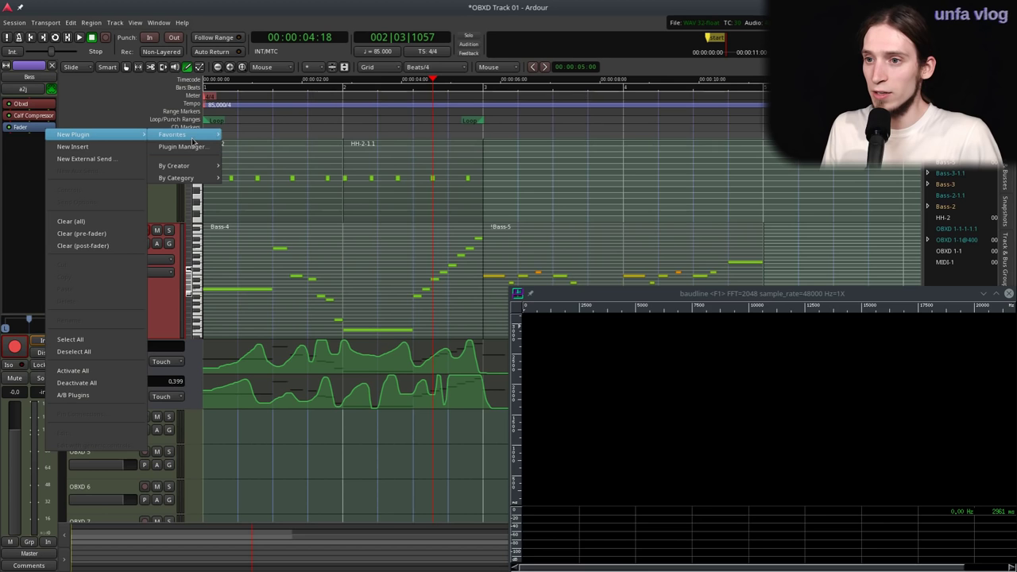
pyautogui.moveTo(193, 137)
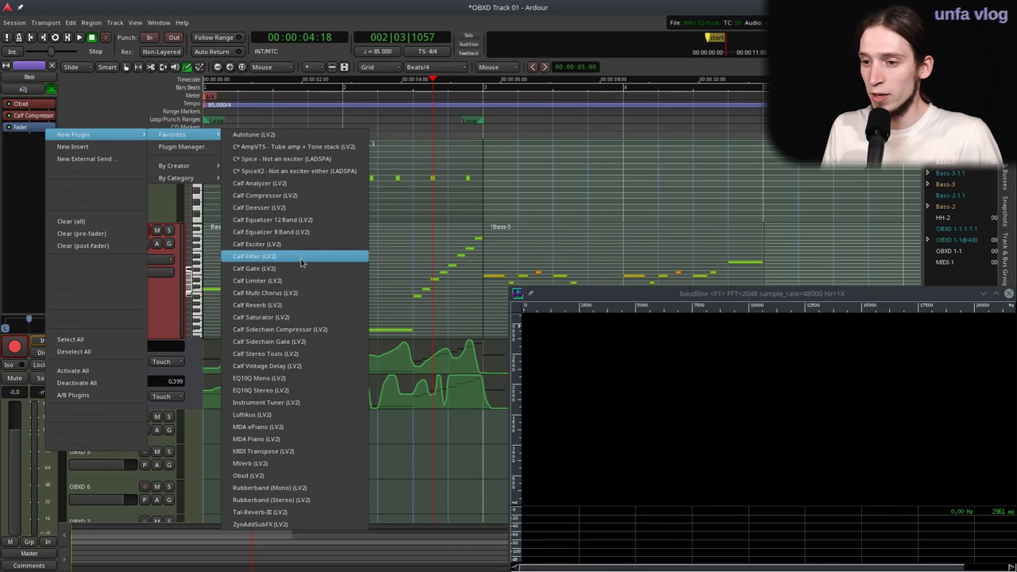
pyautogui.click(281, 329)
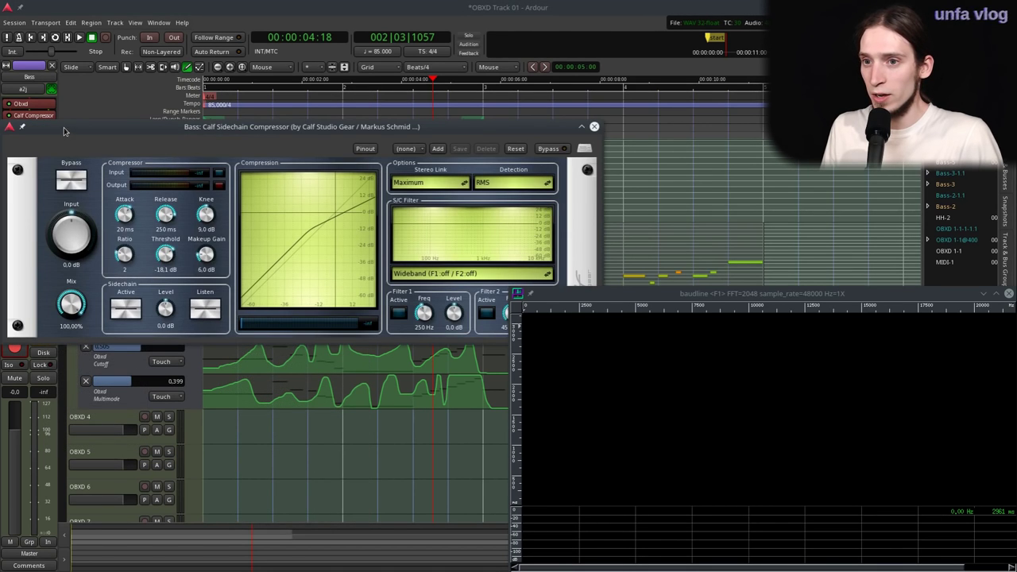
pyautogui.moveTo(34, 149); pyautogui.dragTo(45, 125)
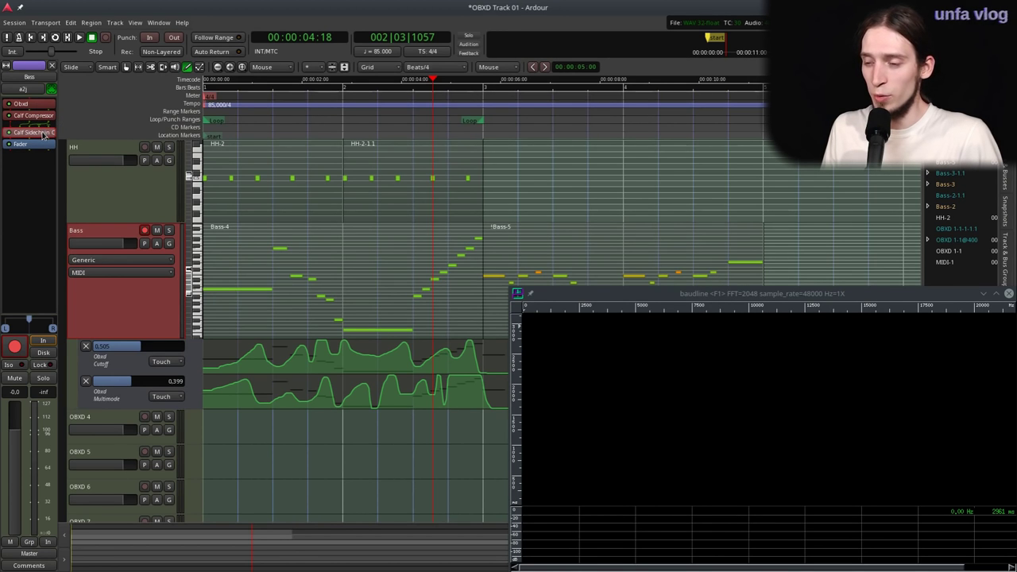
# - Enable a sidechain on the Calf Sidechain Compressor, feed it from the Kick track and wire it to both of the plugin's free inputs
pyautogui.doubleClick(44, 134)
pyautogui.moveTo(268, 139); pyautogui.dragTo(219, 83)
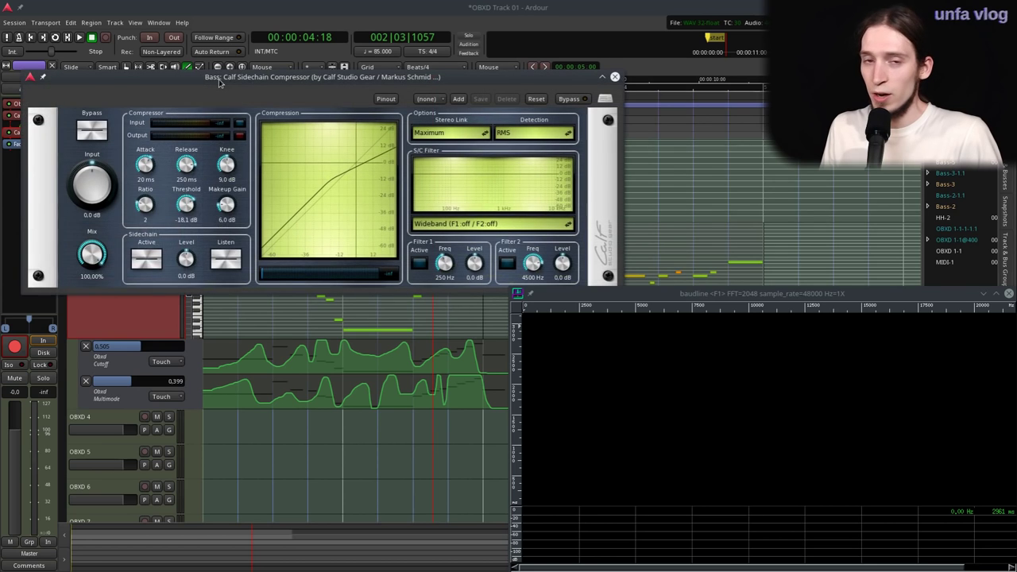
pyautogui.click(386, 99)
pyautogui.click(537, 70)
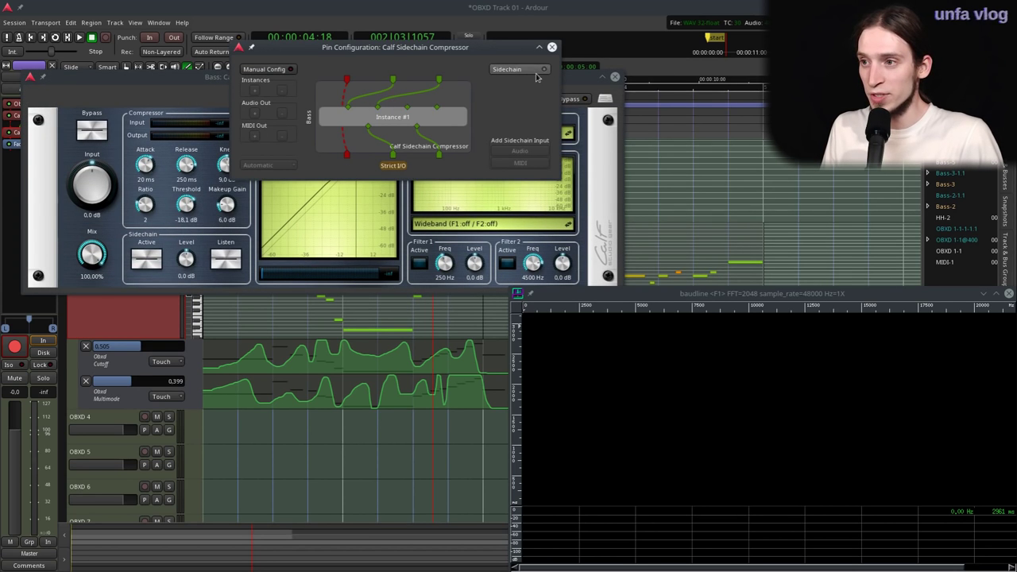
pyautogui.click(514, 82)
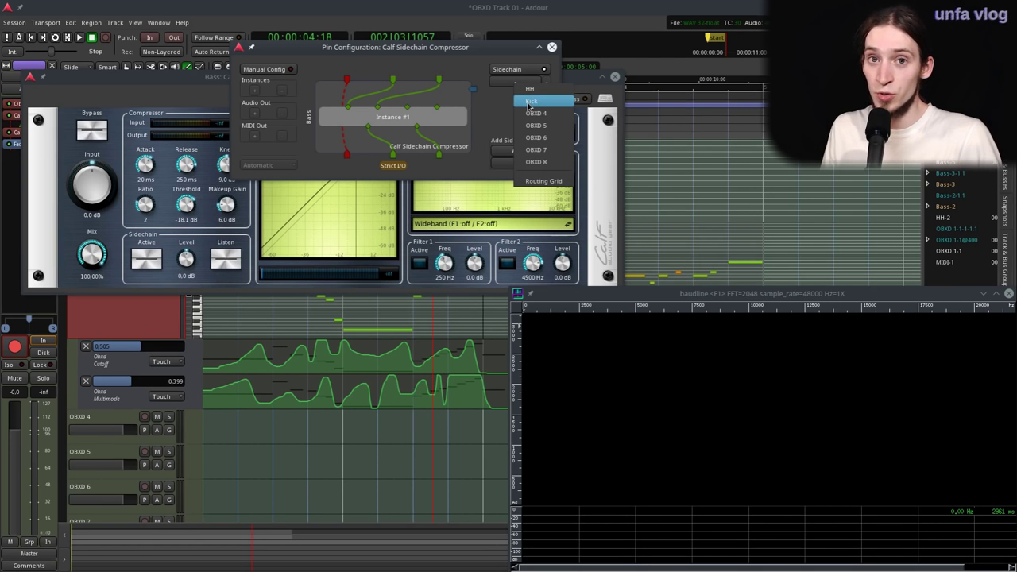
pyautogui.click(556, 105)
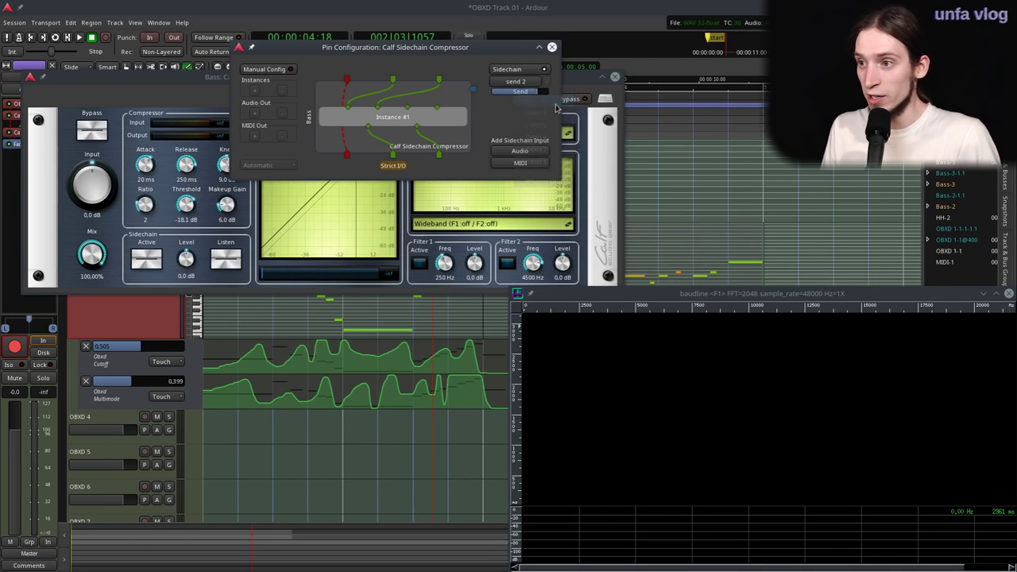
pyautogui.moveTo(474, 92); pyautogui.dragTo(408, 108)
pyautogui.moveTo(471, 94); pyautogui.dragTo(439, 107)
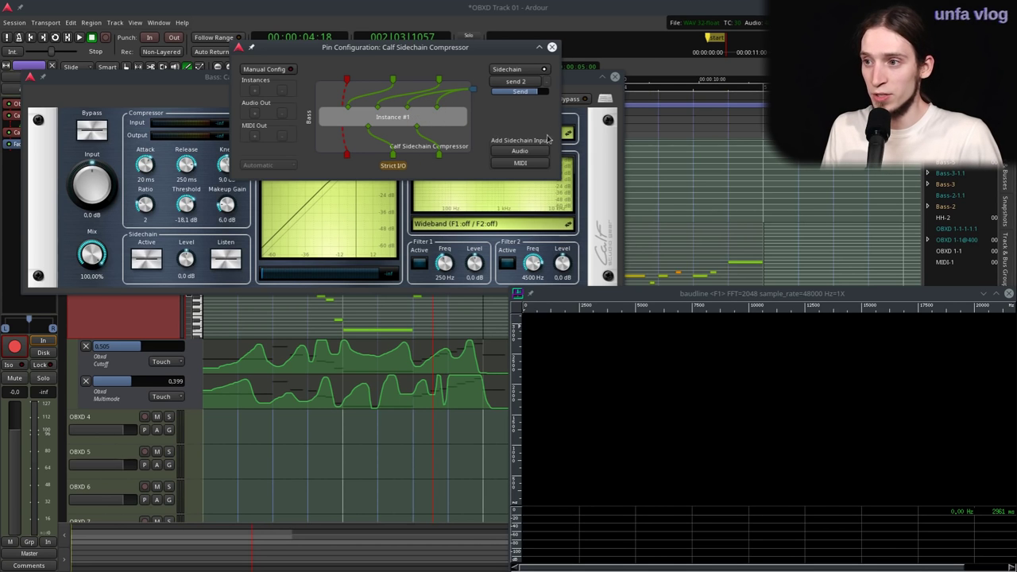
pyautogui.click(552, 47)
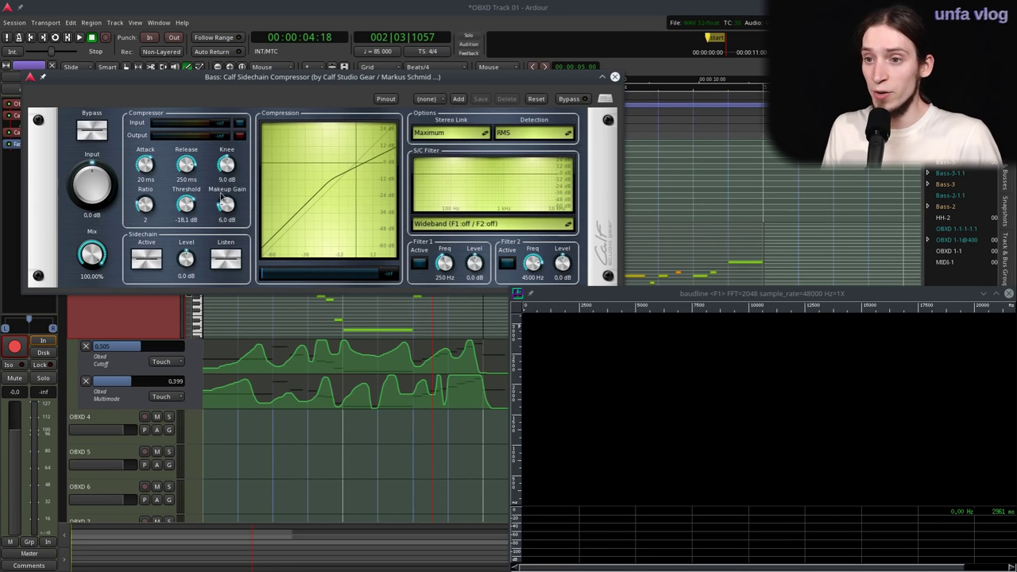
# - Activate the sidechain and, during playback, set 0.029 ms attack, 45.3 ms release, ratio 3.9, -30.8 dB threshold and 2.6 dB makeup gain
pyautogui.click(148, 261)
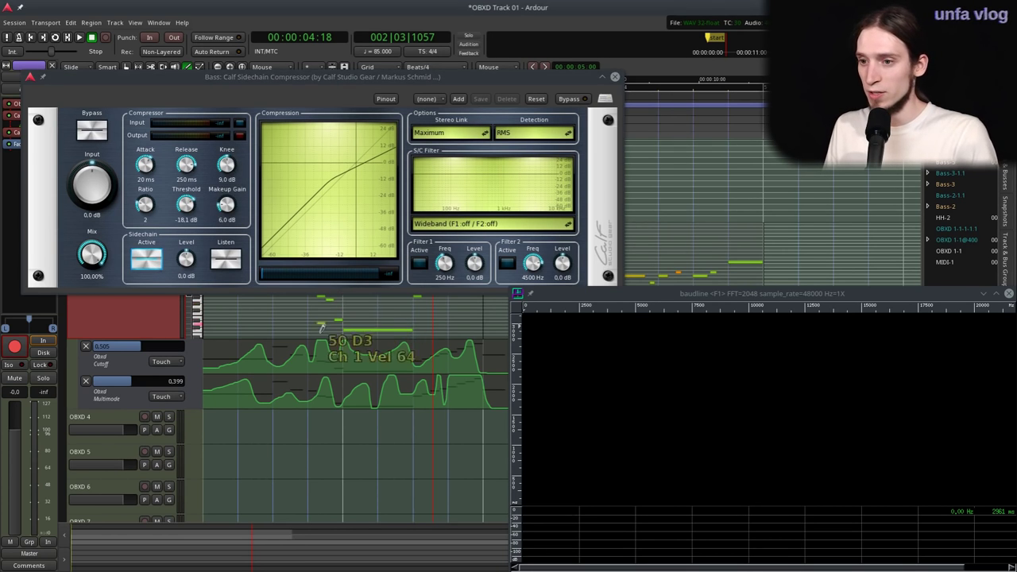
pyautogui.press('Home')
pyautogui.press('space')
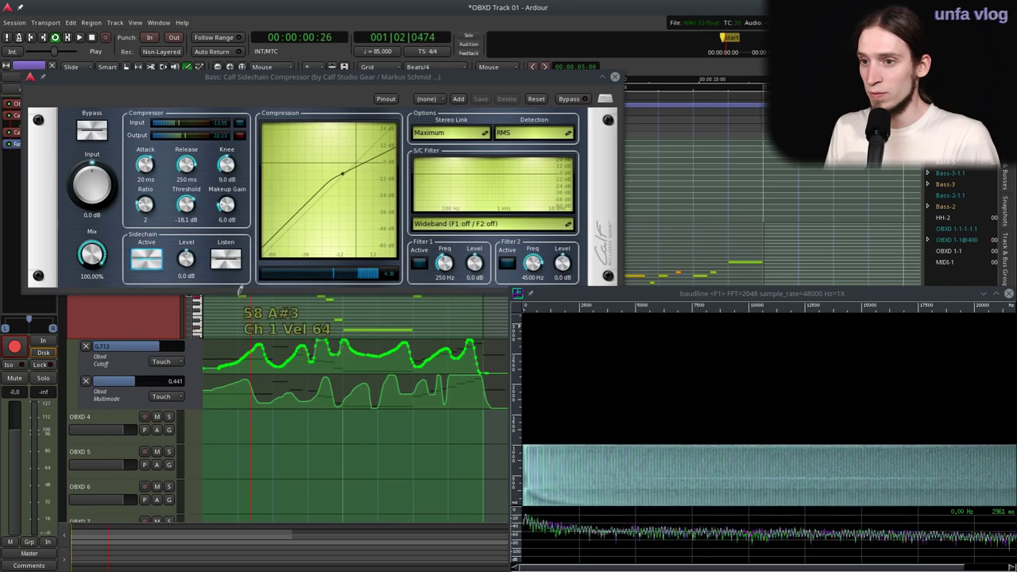
pyautogui.moveTo(186, 204); pyautogui.dragTo(203, 341)
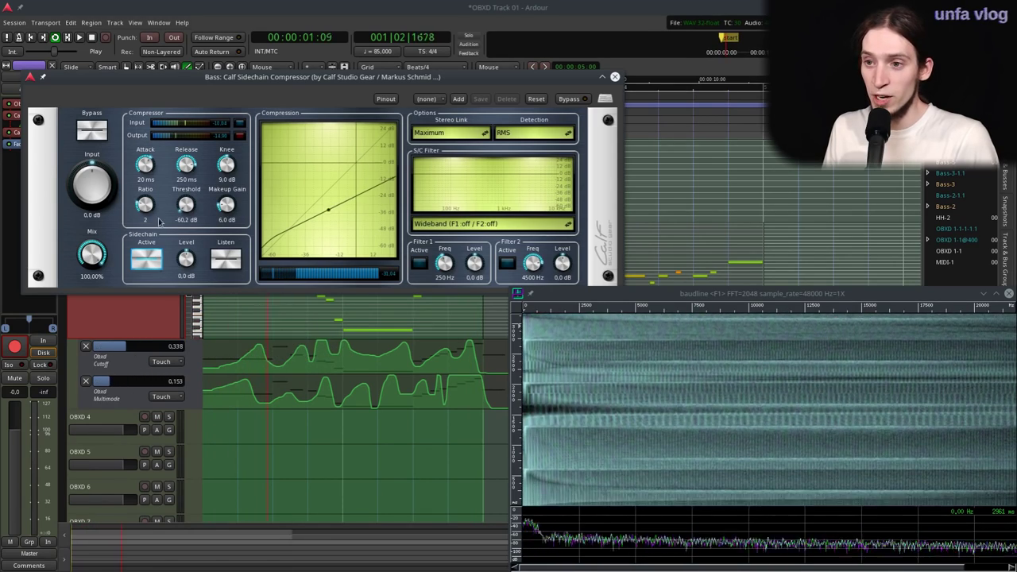
pyautogui.moveTo(151, 208); pyautogui.dragTo(153, 165)
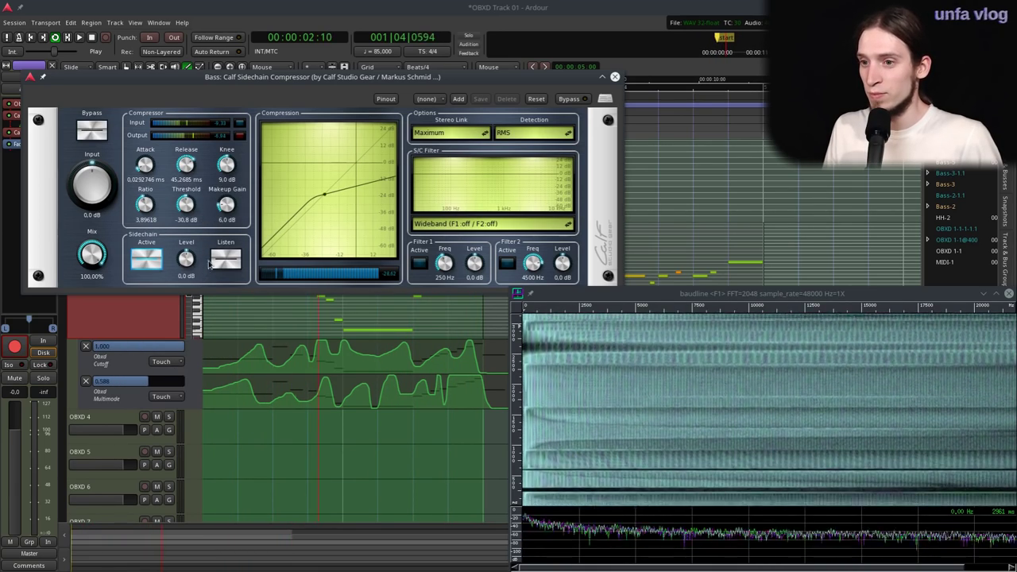
pyautogui.moveTo(232, 215)
pyautogui.mouseDown()
pyautogui.moveTo(244, 249)
pyautogui.moveTo(235, 223)
pyautogui.mouseUp()
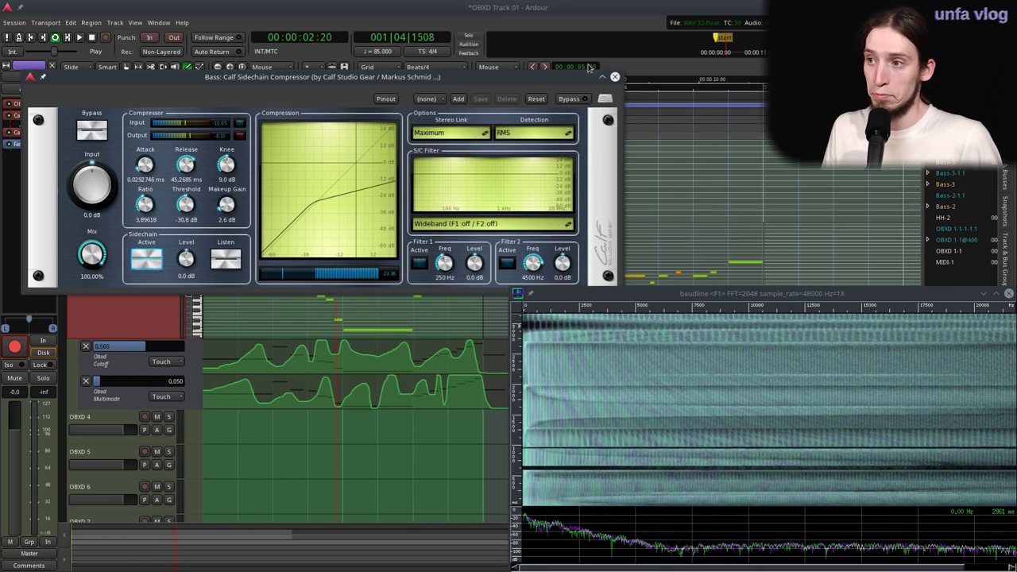
pyautogui.press('Escape')
pyautogui.press('space')
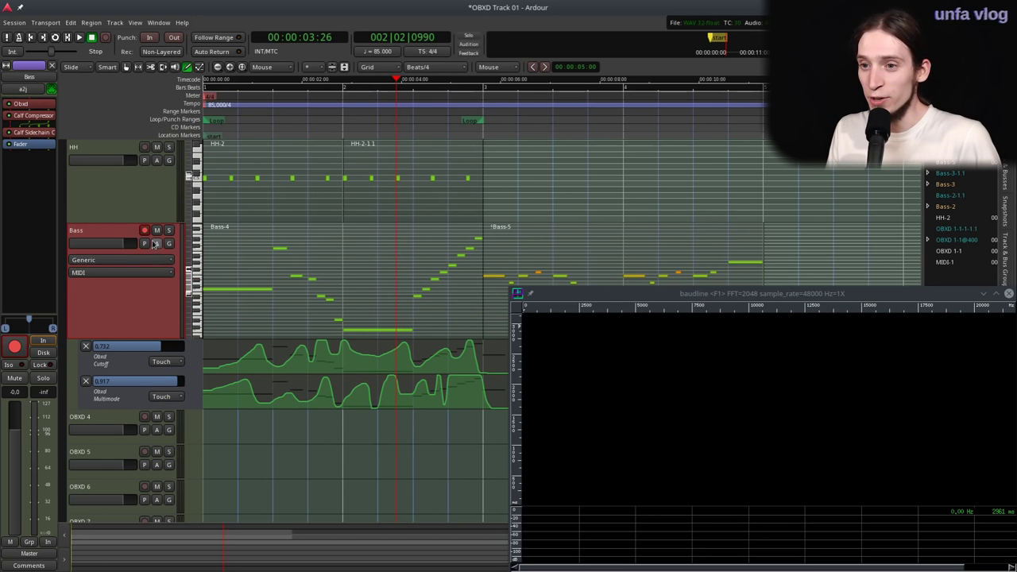
# - Return the playhead to the start and move the OBXD 4 track up between HH and Bass
pyautogui.press('Home')
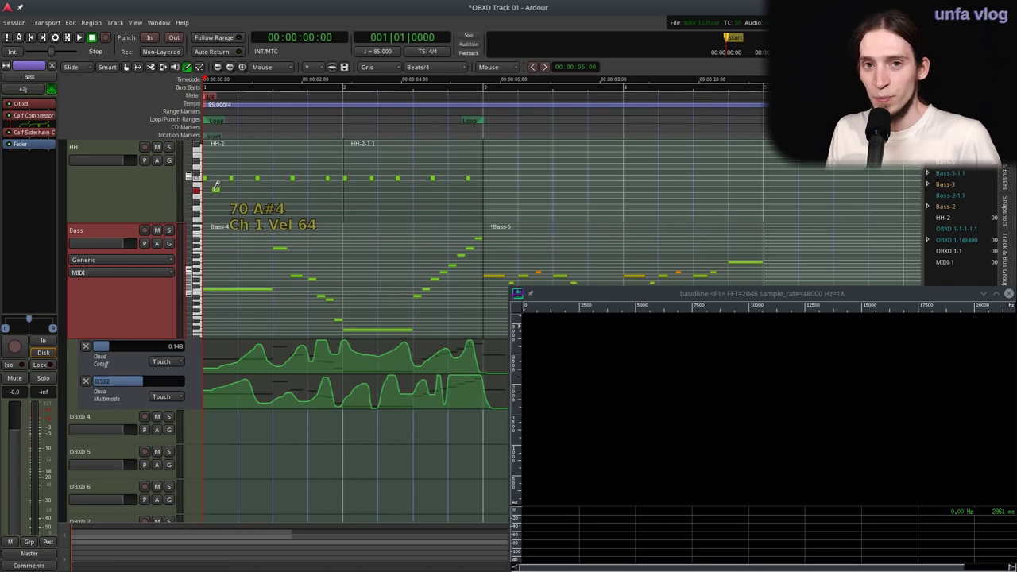
pyautogui.click(103, 420)
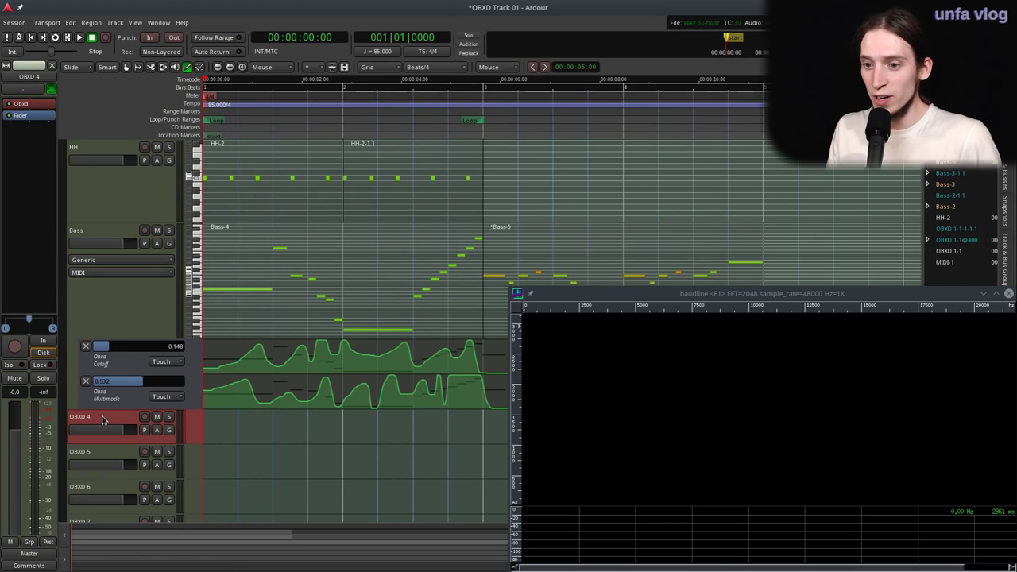
pyautogui.hotkey('ctrl', 'Up')
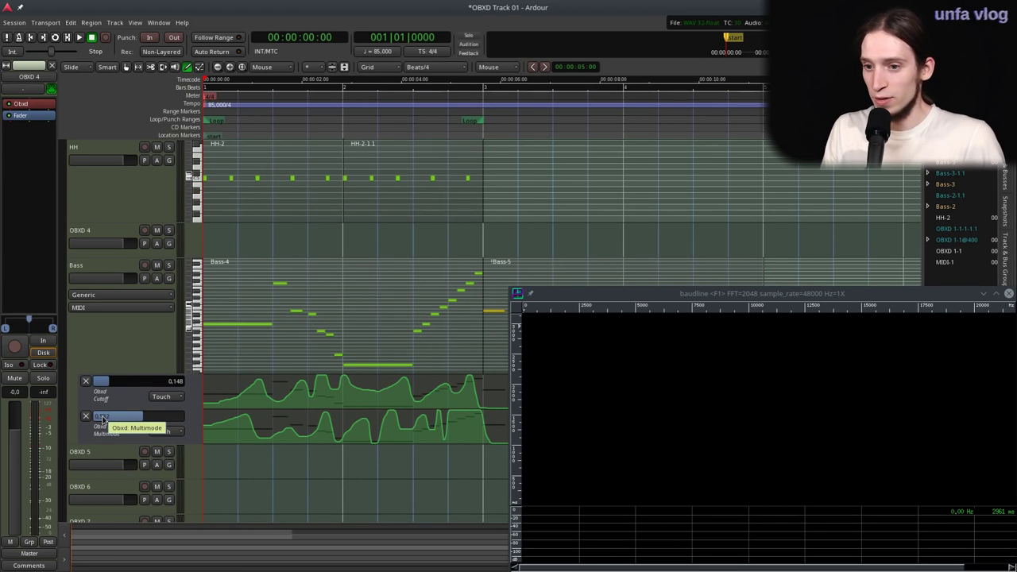
# - Rename the OBXD 4 track as Snare and save the session
pyautogui.click(99, 235)
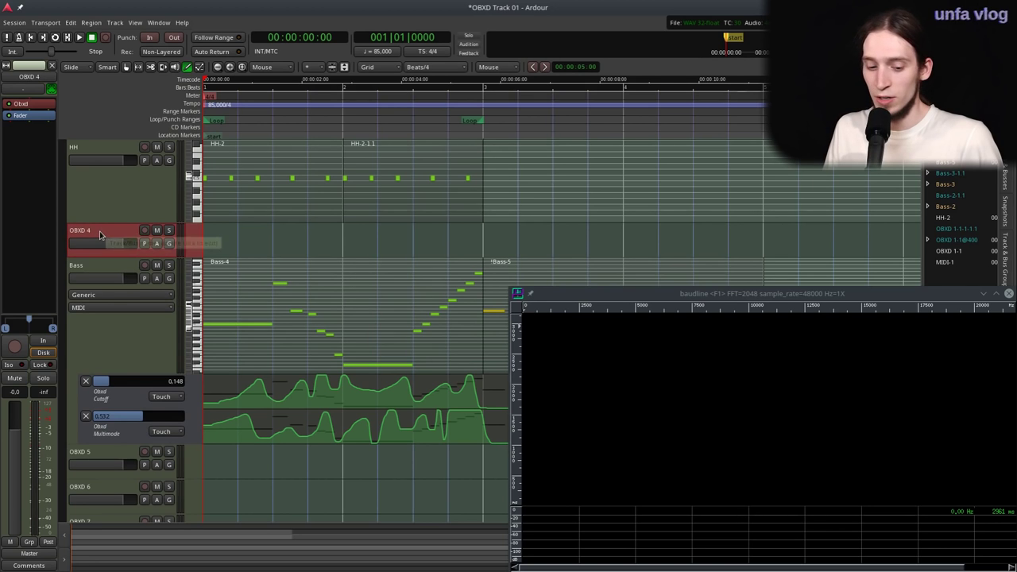
pyautogui.doubleClick(99, 231)
pyautogui.write('Snare')
pyautogui.press('Return')
pyautogui.hotkey('ctrl', 's')
pyautogui.scroll(3, 225, 247)
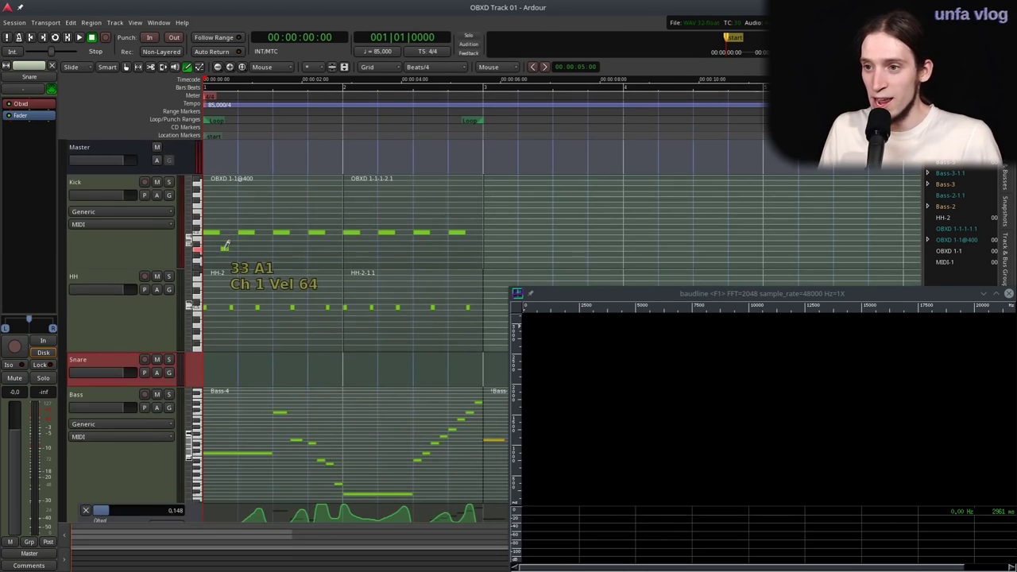
# - Copy the first Kick region to the start of the Snare track, enlarge that track and bring its notes into range
pyautogui.press('g')
pyautogui.click(265, 211)
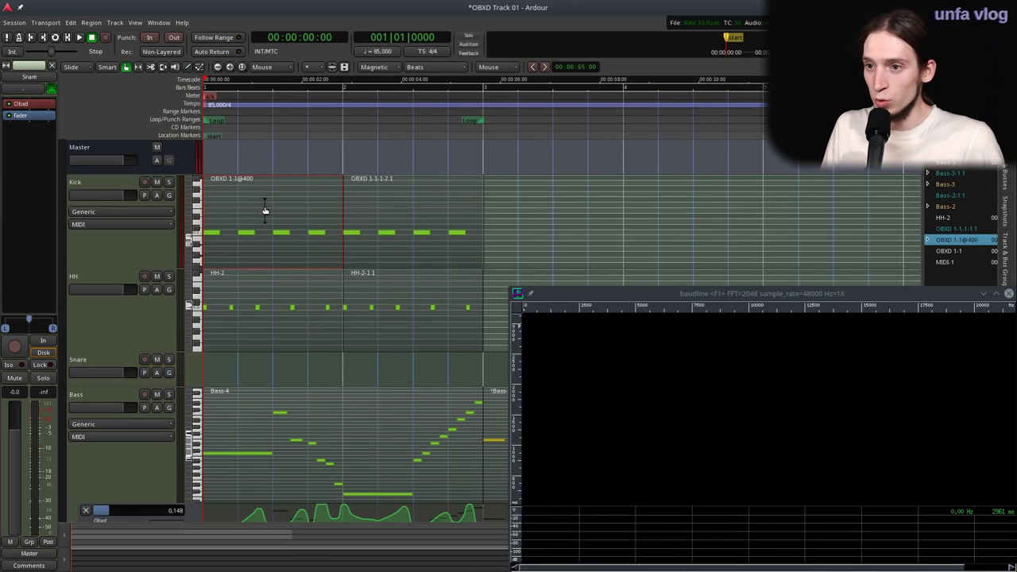
pyautogui.moveTo(251, 199); pyautogui.dragTo(210, 369)
pyautogui.moveTo(132, 385); pyautogui.dragTo(132, 450)
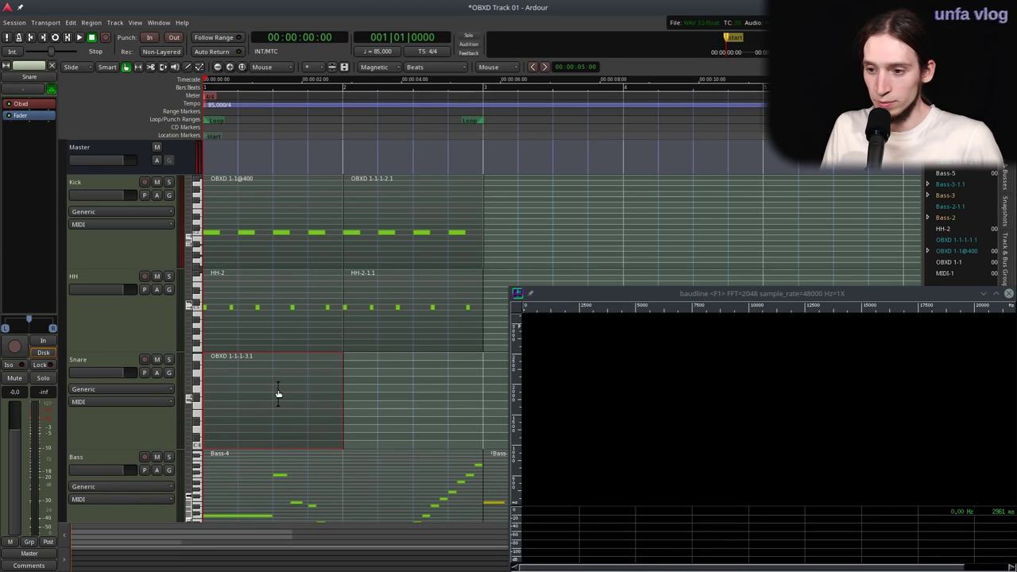
pyautogui.moveTo(189, 401); pyautogui.dragTo(188, 423)
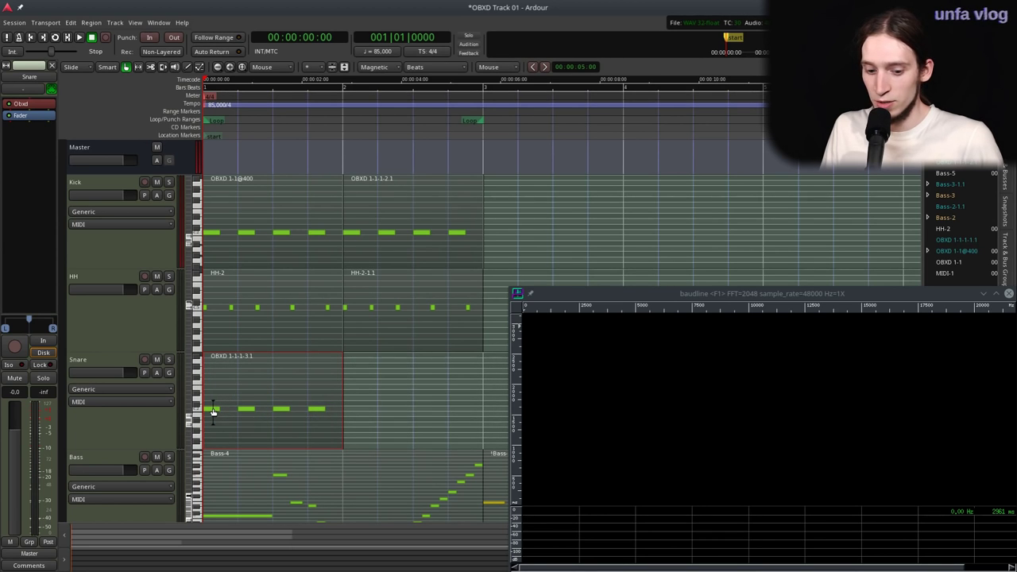
# - Delete the first and third notes from the new Snare region
pyautogui.press('e')
pyautogui.click(213, 410)
pyautogui.press('Delete')
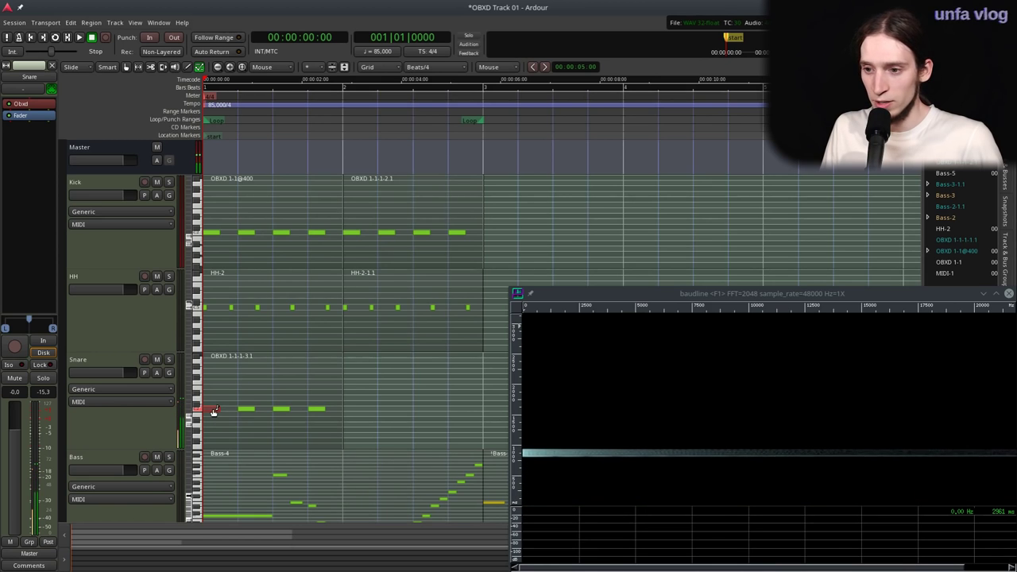
pyautogui.moveTo(284, 409)
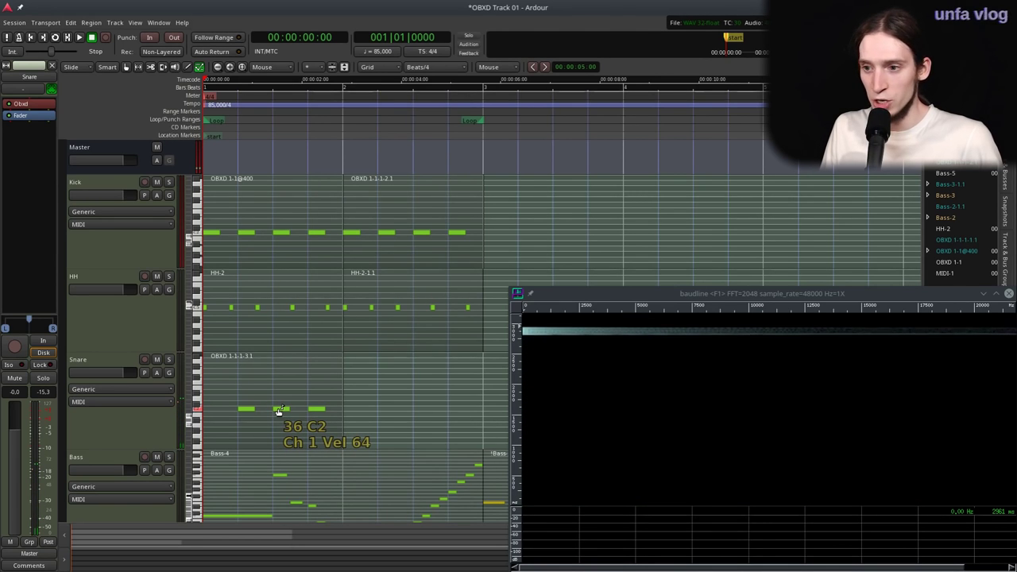
pyautogui.click(283, 409)
pyautogui.press('Delete')
# - Delete the second and fourth notes from the first Kick region
pyautogui.press('g')
pyautogui.press('e')
pyautogui.click(248, 233)
pyautogui.press('Delete')
pyautogui.click(316, 233)
pyautogui.press('Delete')
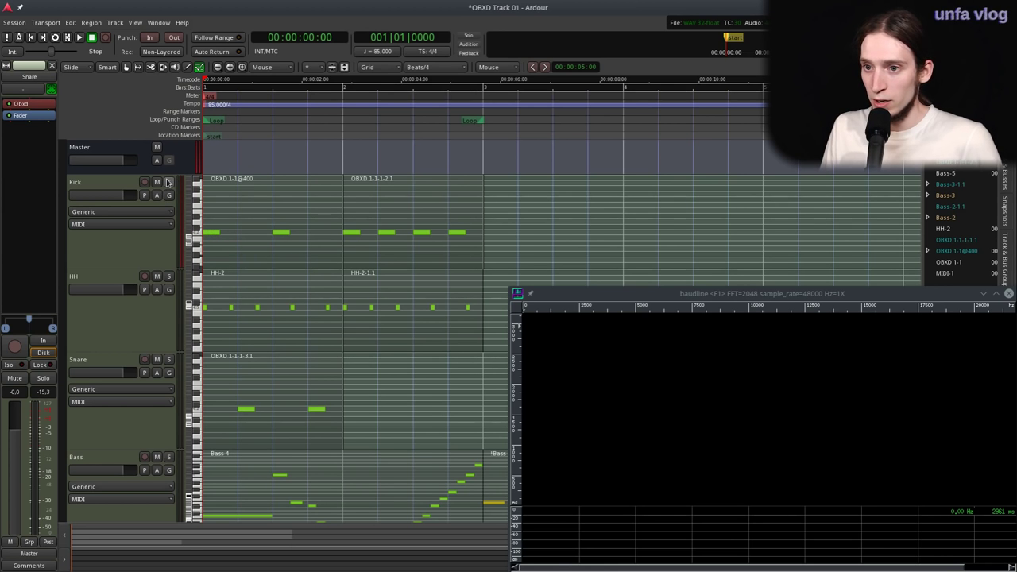
# - Mute the Bass track and loop playback over the first Kick region
pyautogui.scroll(-3, 344, 427)
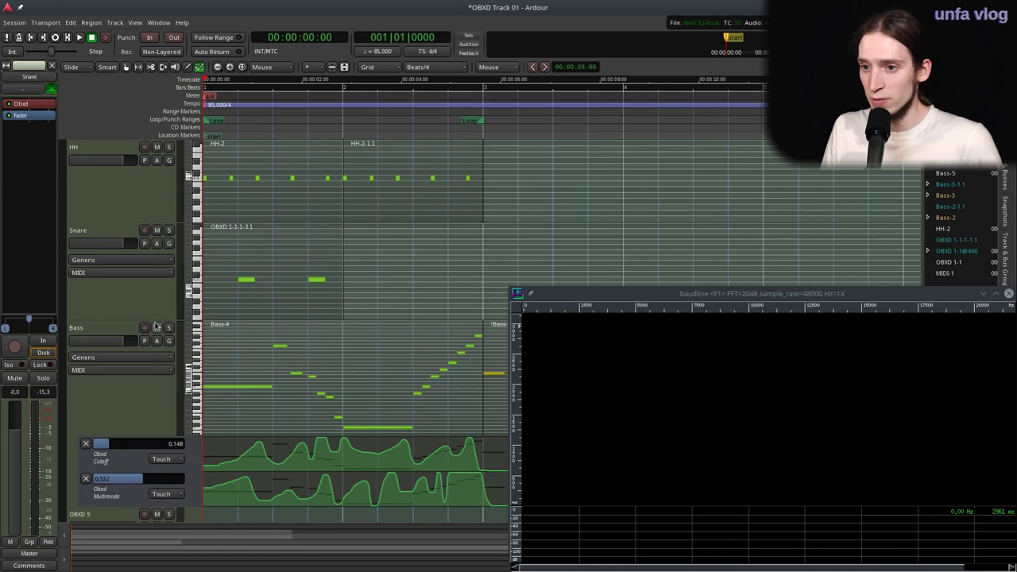
pyautogui.scroll(3, 363, 310)
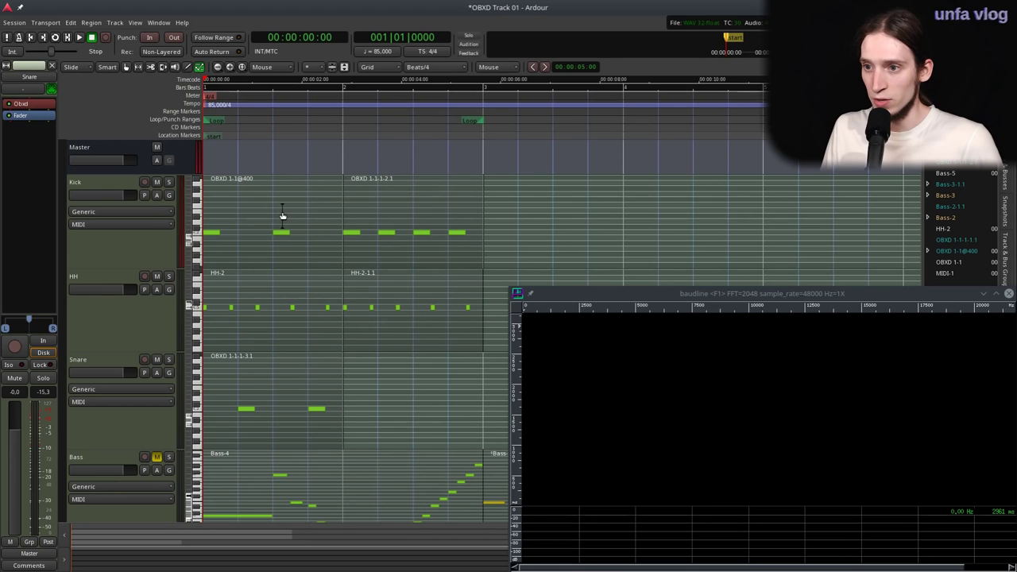
pyautogui.press('g')
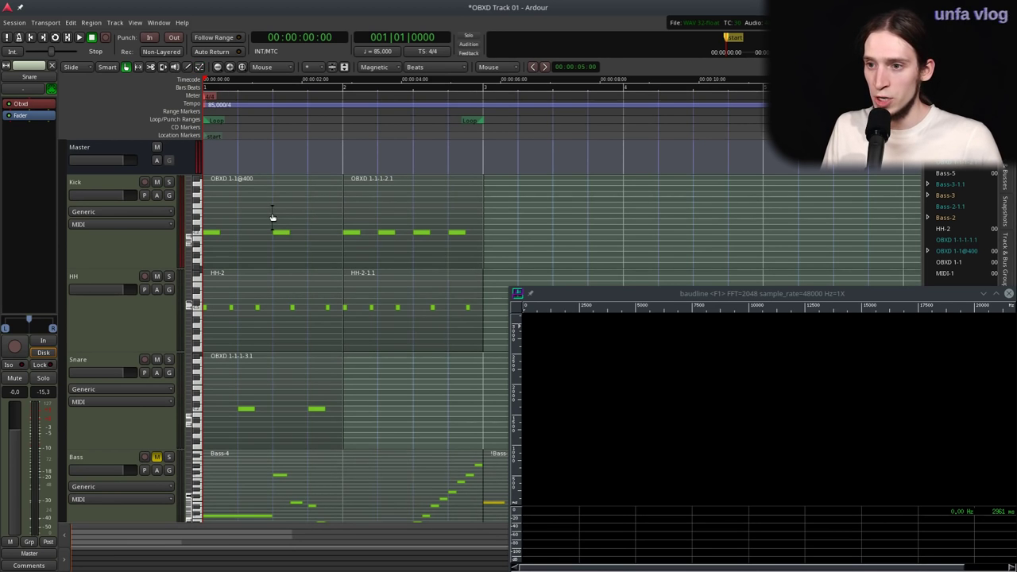
pyautogui.click(272, 213)
pyautogui.press(']')
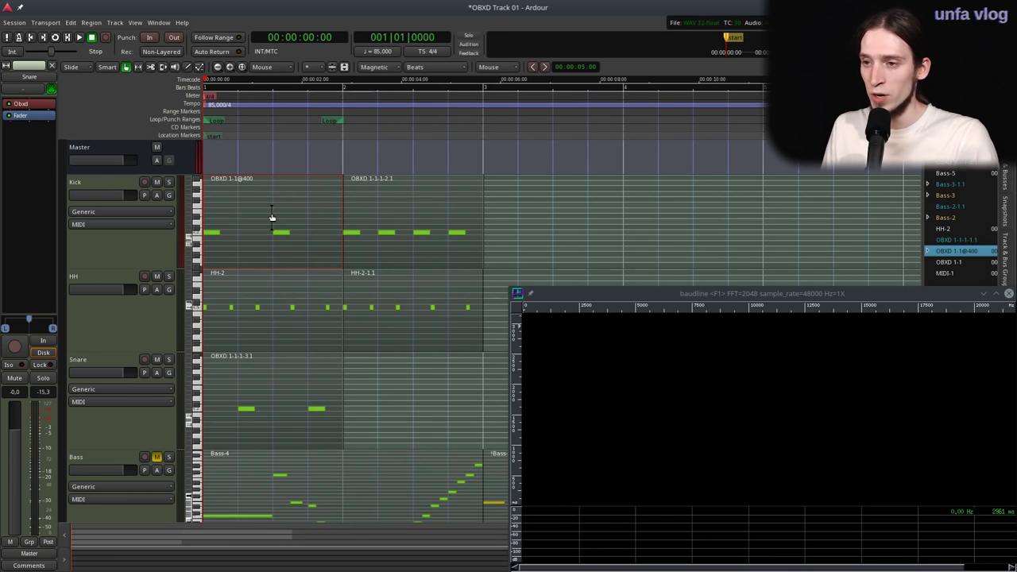
pyautogui.press('l')
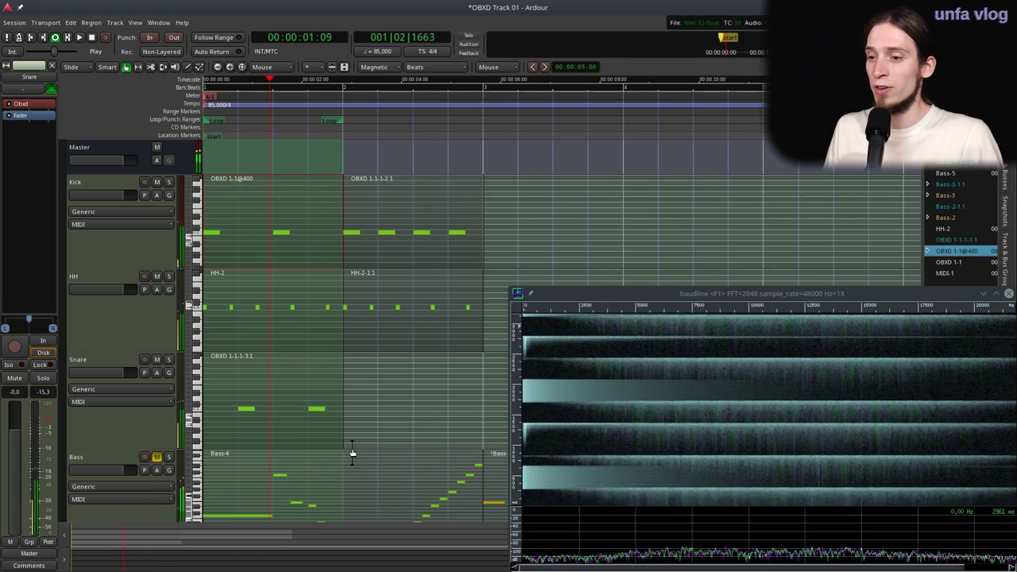
# - Solo the Snare track, restart the loop and open the track's Obxd synth
pyautogui.press('space')
pyautogui.click(168, 359)
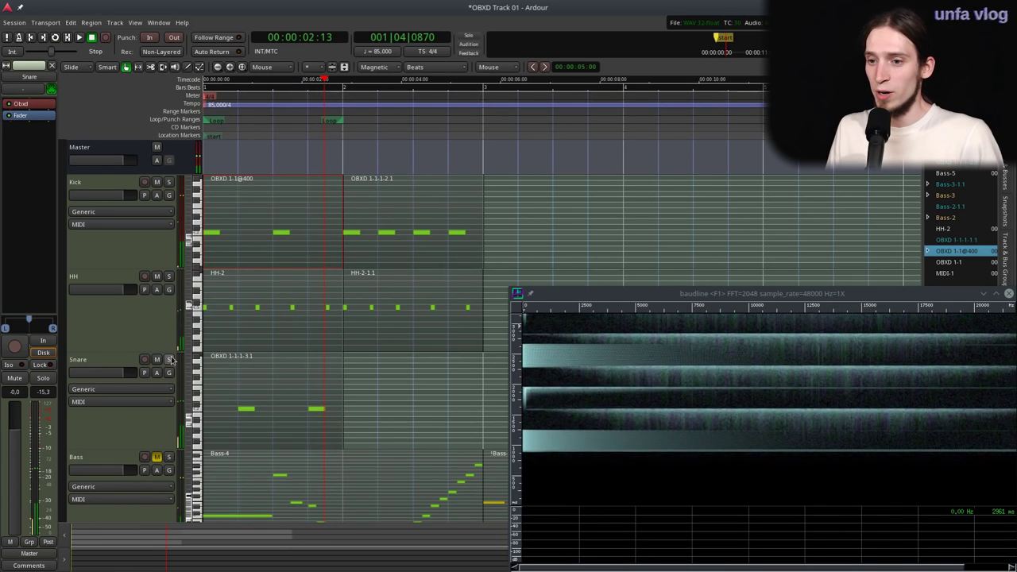
pyautogui.press('space')
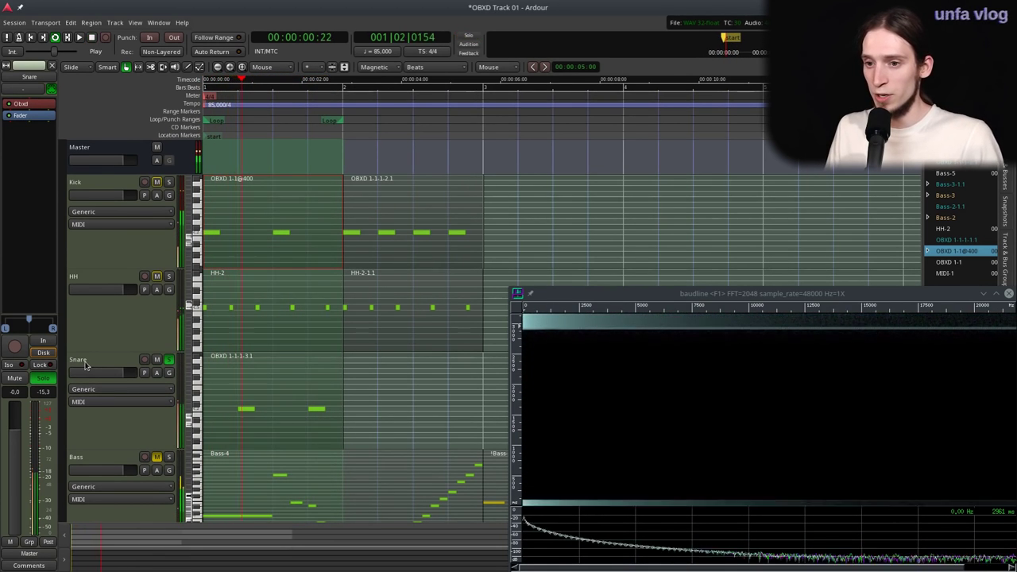
pyautogui.click(231, 389)
pyautogui.doubleClick(37, 106)
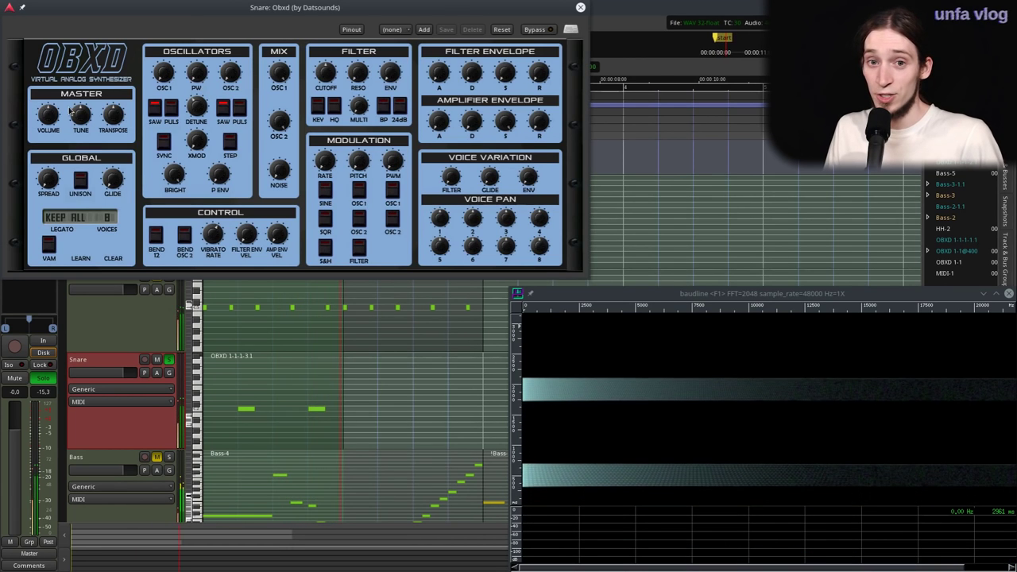
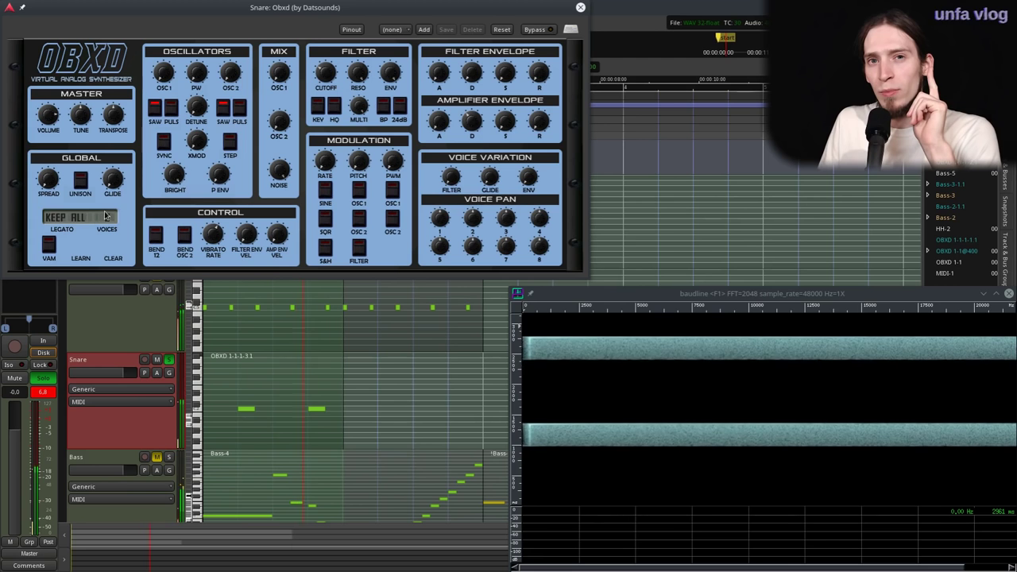
# - Enable Unison with 3 voices on the Snare's Obxd synth and close its window
pyautogui.click(80, 180)
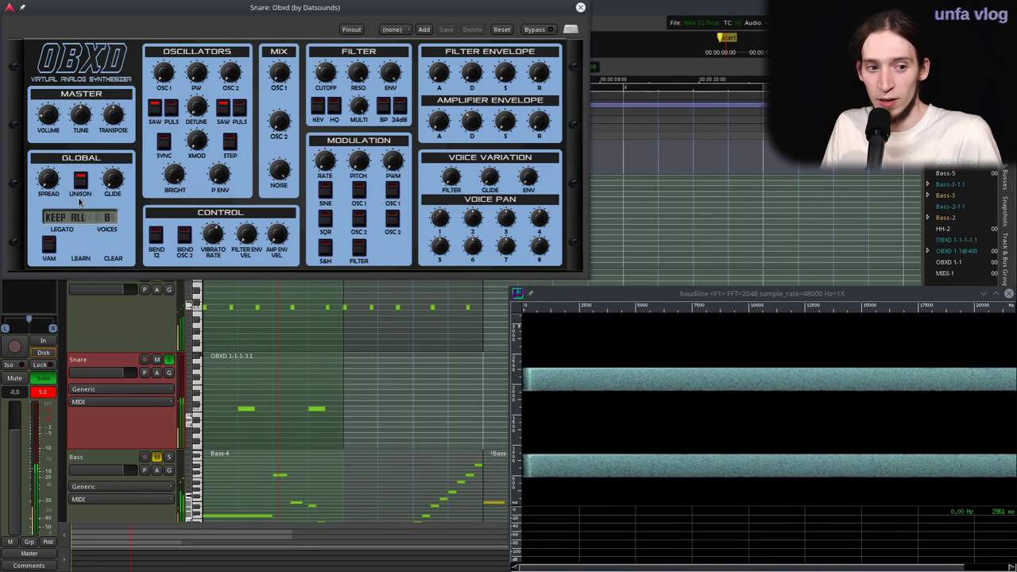
pyautogui.click(108, 226)
pyautogui.click(124, 260)
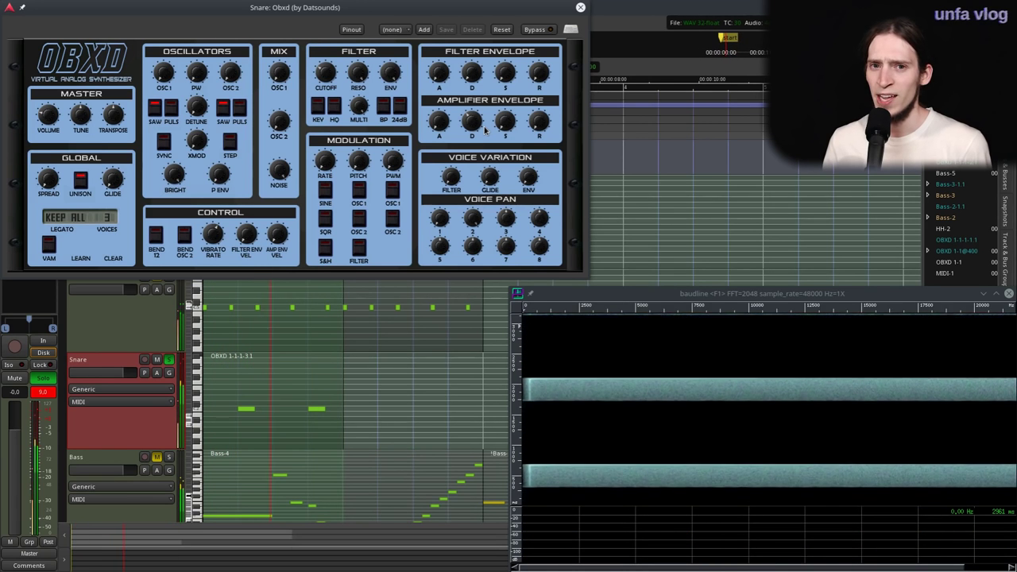
pyautogui.press('space')
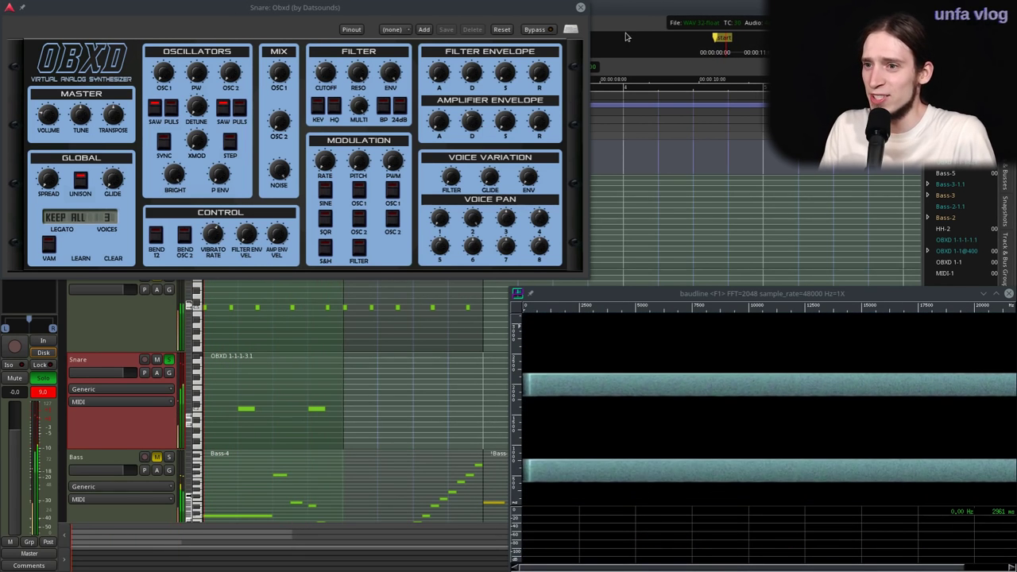
pyautogui.click(580, 7)
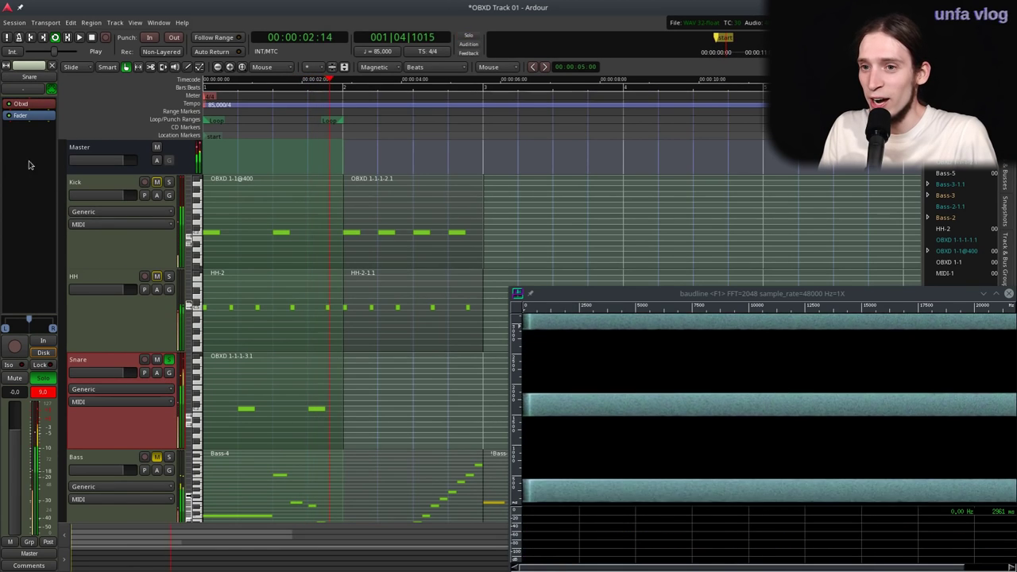
# - Insert a Calf Saturator before the Snare's fader with saturation 10 and the blend fully towards Tape at -10
pyautogui.rightClick(20, 117)
pyautogui.moveTo(48, 123)
pyautogui.moveTo(167, 127)
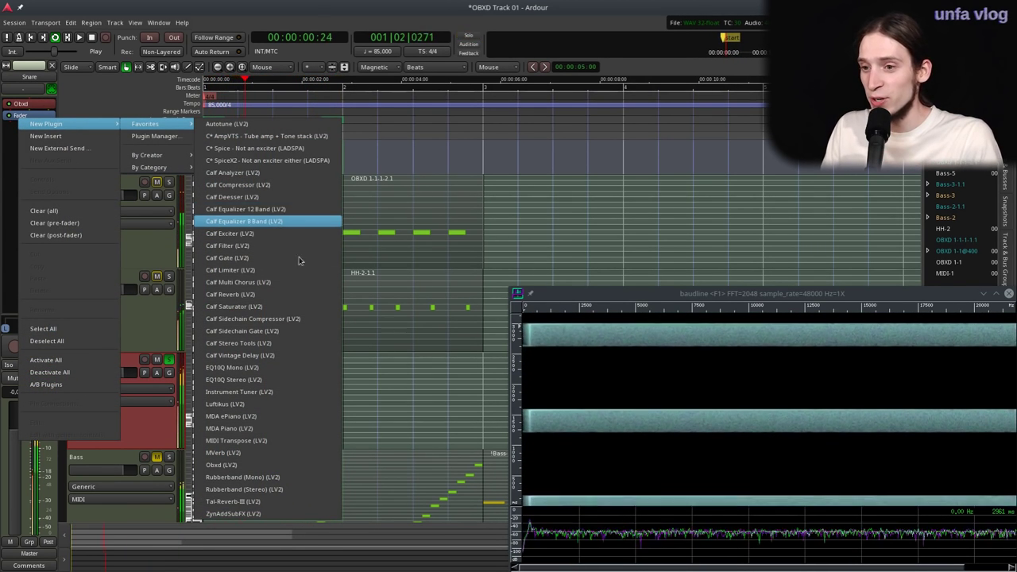
pyautogui.click(288, 308)
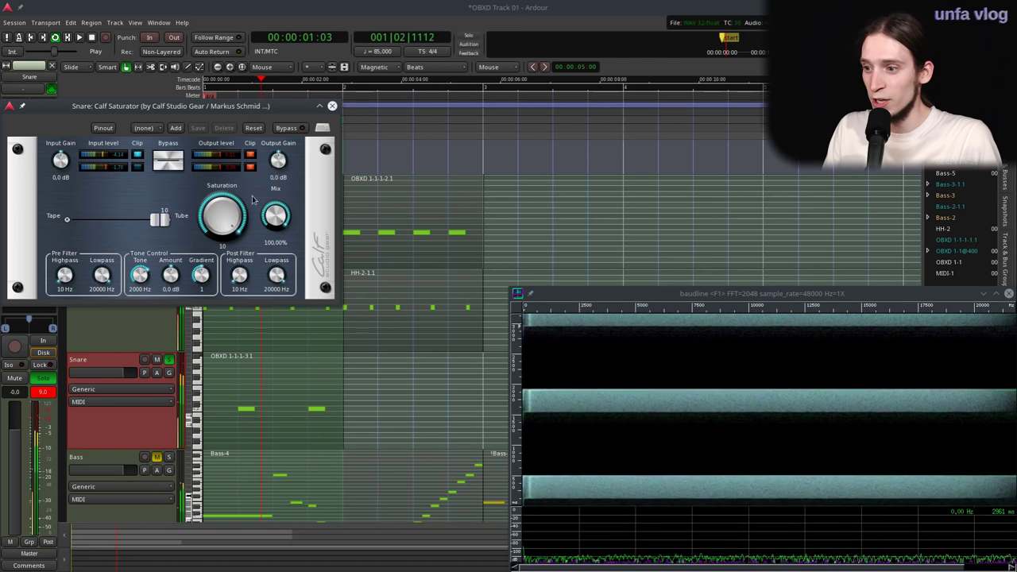
pyautogui.scroll(-5, 165, 220)
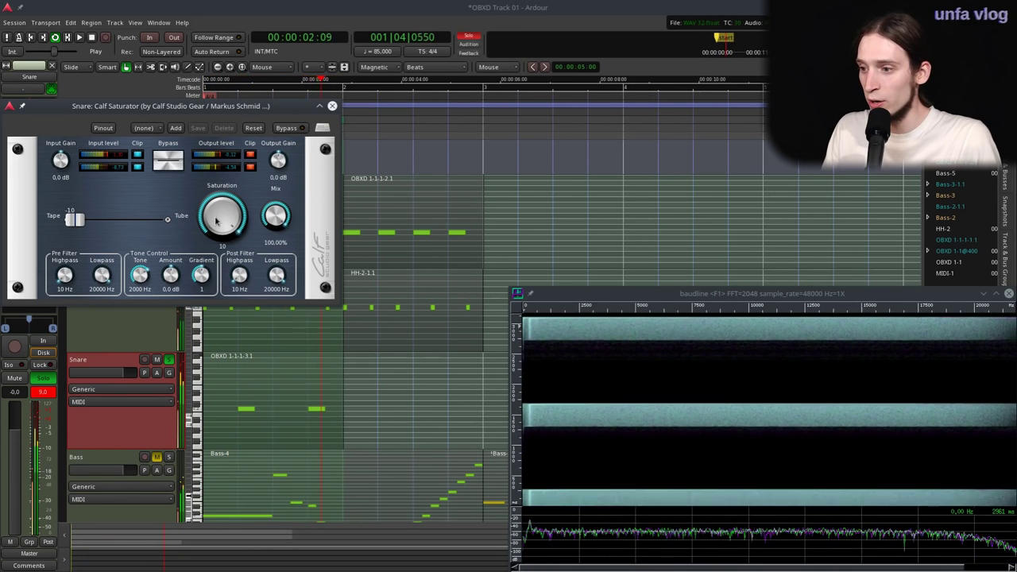
pyautogui.moveTo(147, 105); pyautogui.dragTo(284, 105)
pyautogui.moveTo(30, 126); pyautogui.dragTo(41, 113)
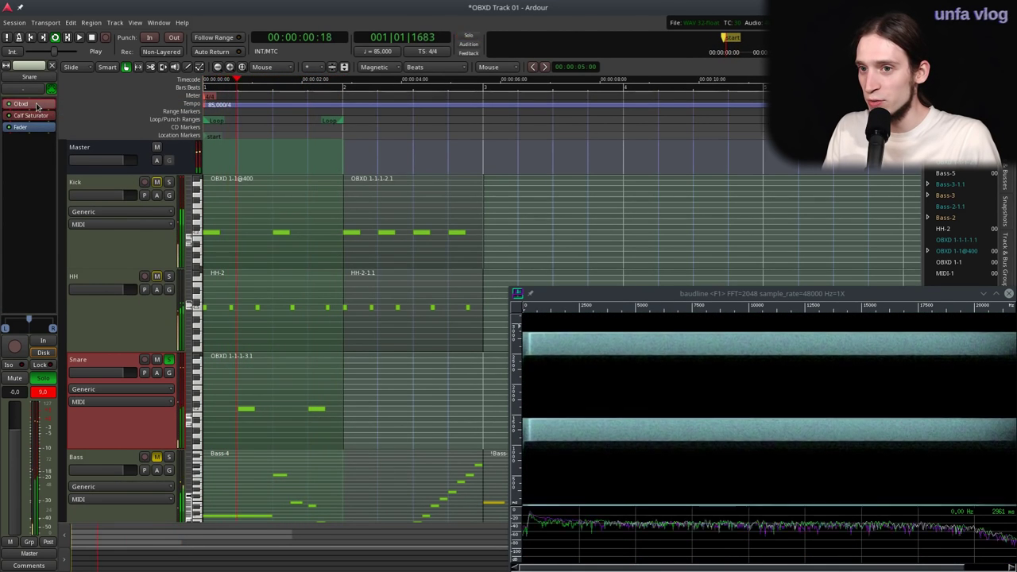
# - Check the Snare's Obxd synth settings while the loop plays
pyautogui.doubleClick(39, 104)
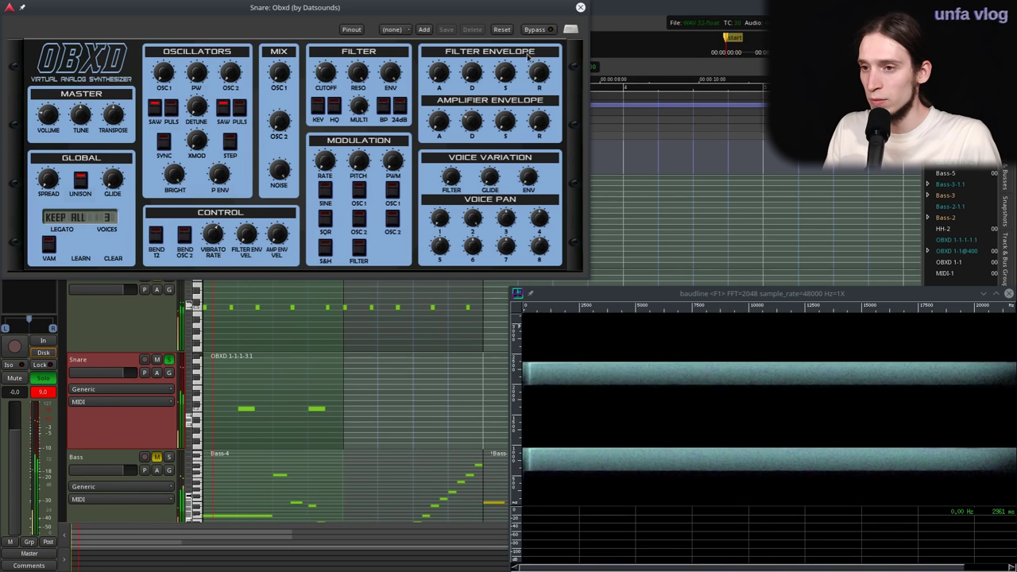
pyautogui.press('space')
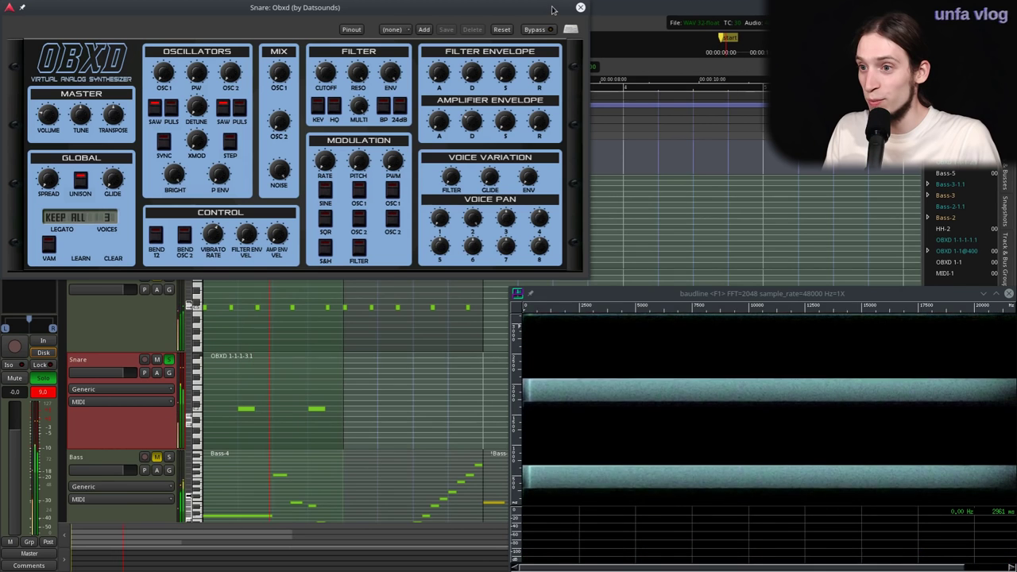
pyautogui.click(580, 7)
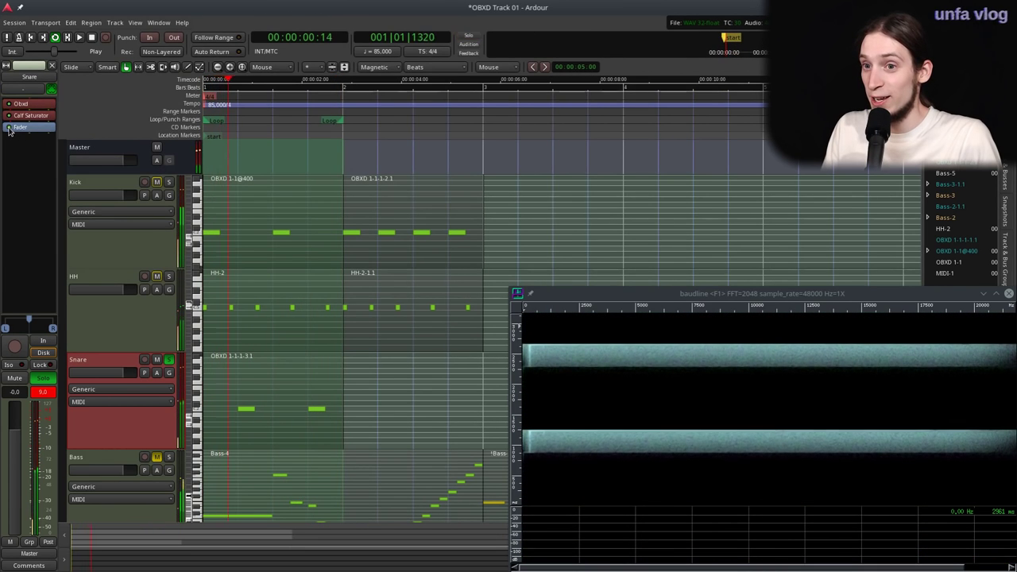
# - Set the Snare's Calf Saturator blend to full Tube at 10 and its mix to 58%
pyautogui.doubleClick(29, 116)
pyautogui.press('space')
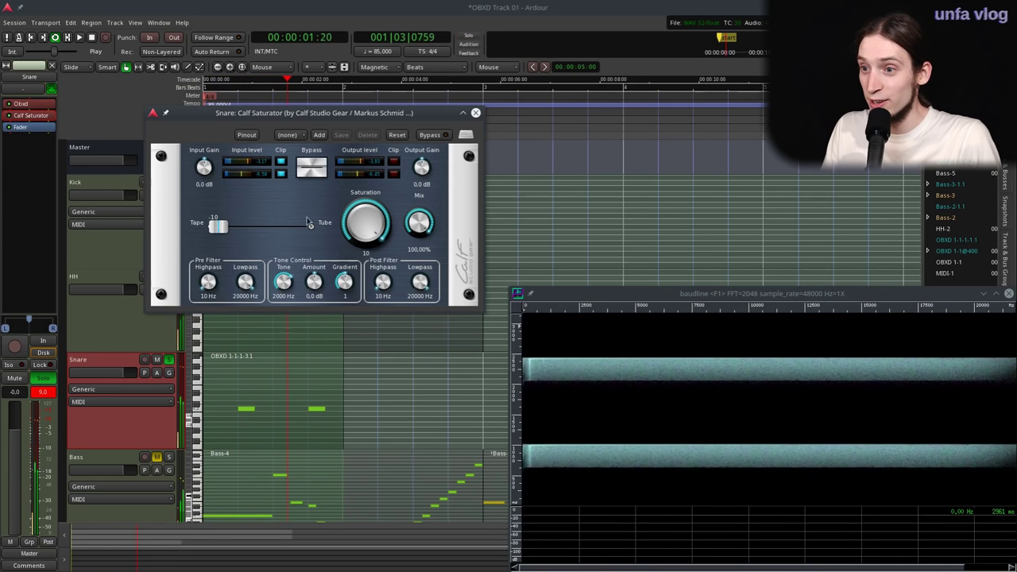
pyautogui.moveTo(217, 226); pyautogui.dragTo(328, 238)
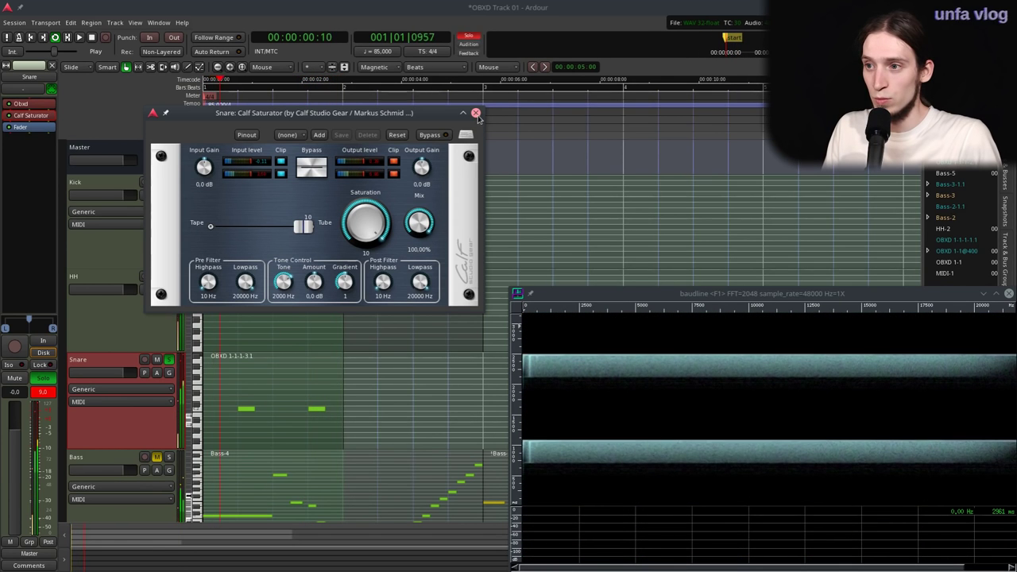
pyautogui.moveTo(421, 223); pyautogui.dragTo(416, 261)
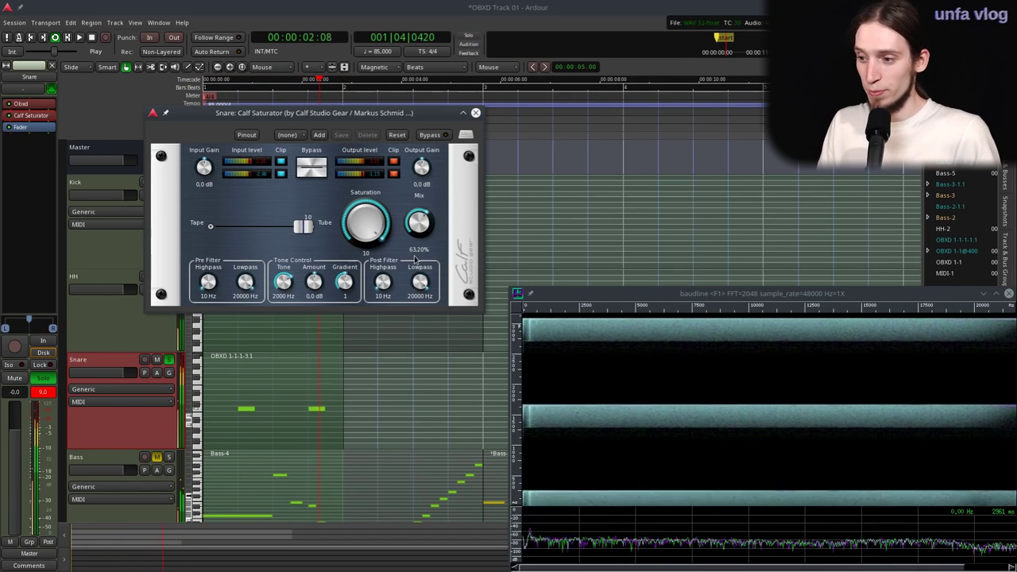
pyautogui.scroll(-5, 420, 239)
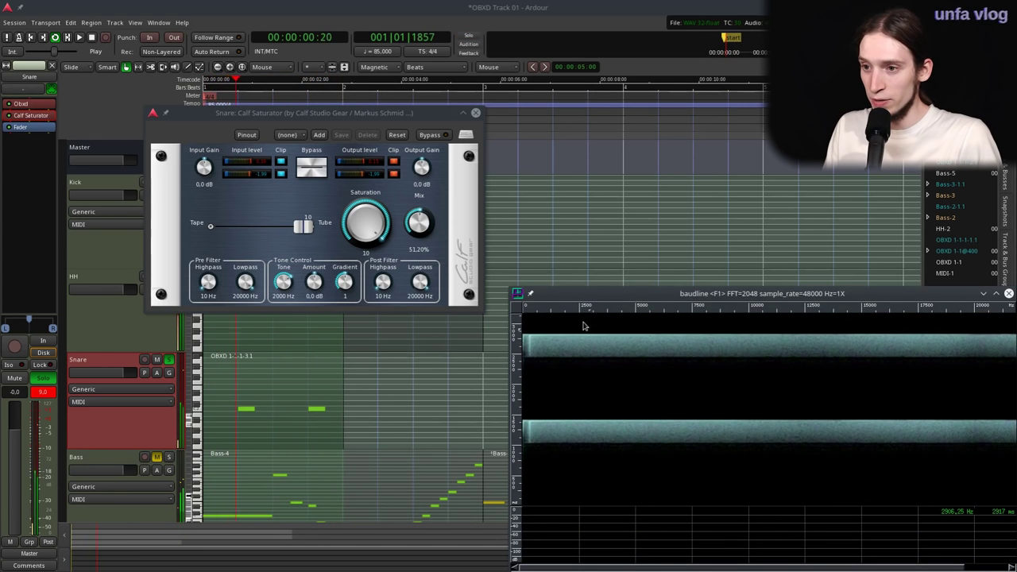
pyautogui.scroll(-5, 420, 232)
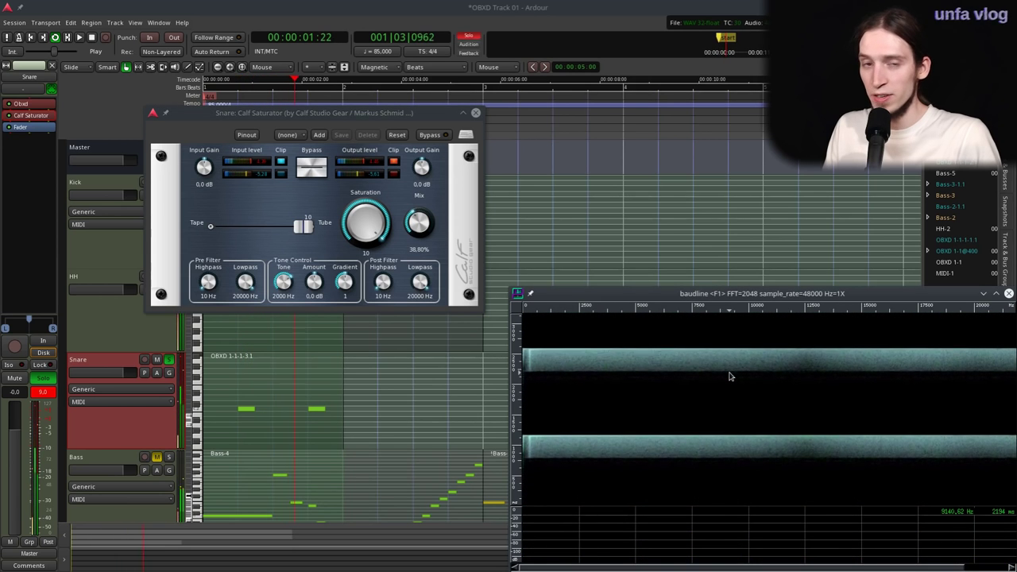
pyautogui.moveTo(419, 220); pyautogui.dragTo(424, 201)
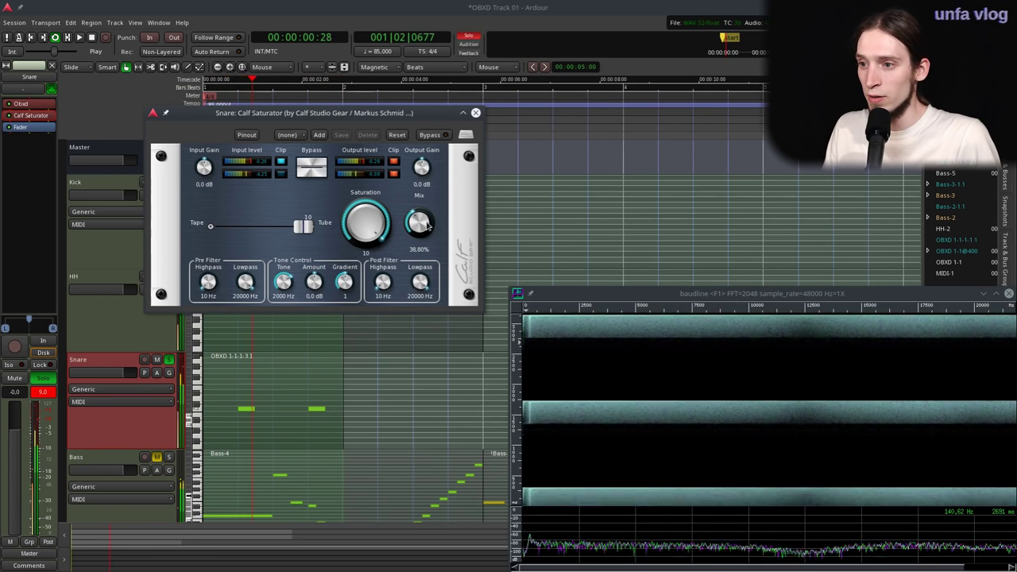
# - Set the saturator's post-filter highpass to about 169 Hz and close the plugin
pyautogui.moveTo(382, 283); pyautogui.dragTo(398, 229)
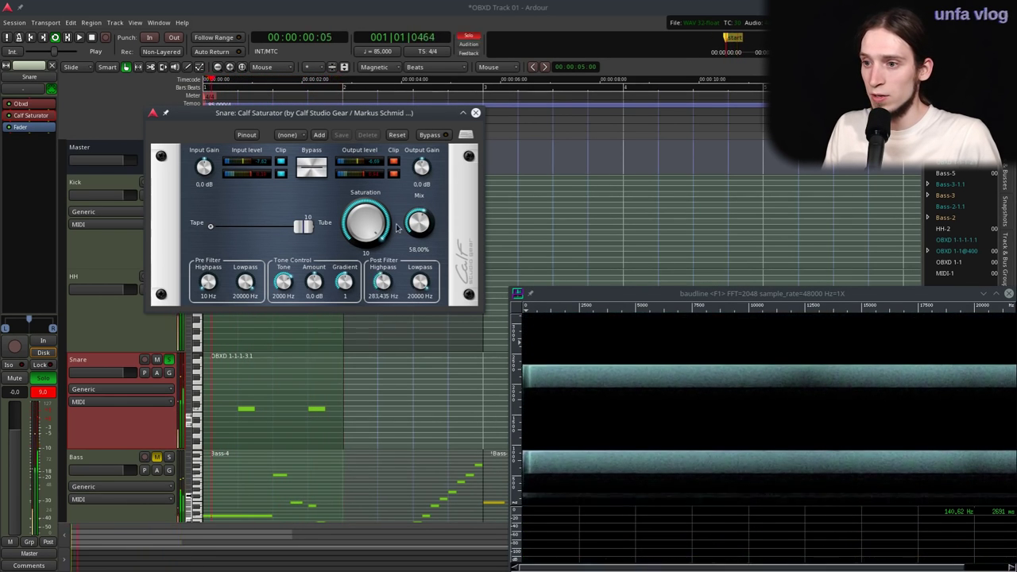
pyautogui.scroll(-3, 390, 290)
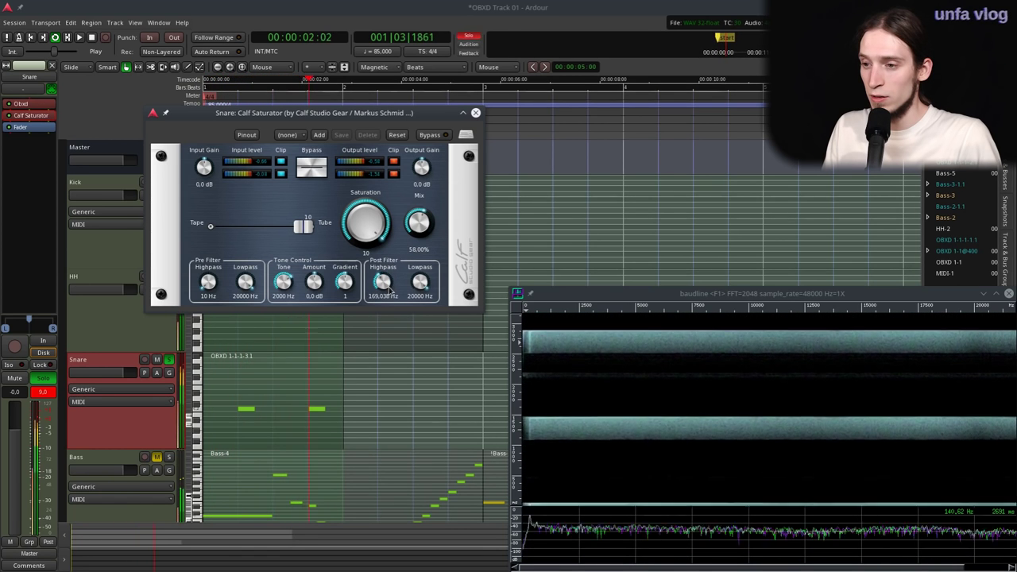
pyautogui.click(475, 112)
# - Insert an EQ10Q Stereo equalizer on the Snare, place it before the fader and open its window
pyautogui.rightClick(41, 134)
pyautogui.moveTo(71, 136)
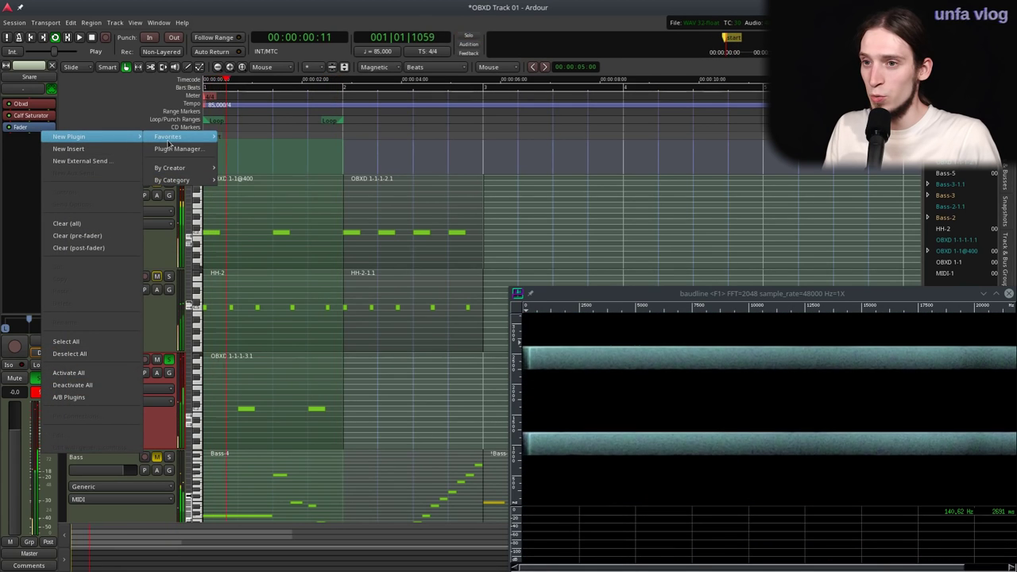
pyautogui.moveTo(171, 136)
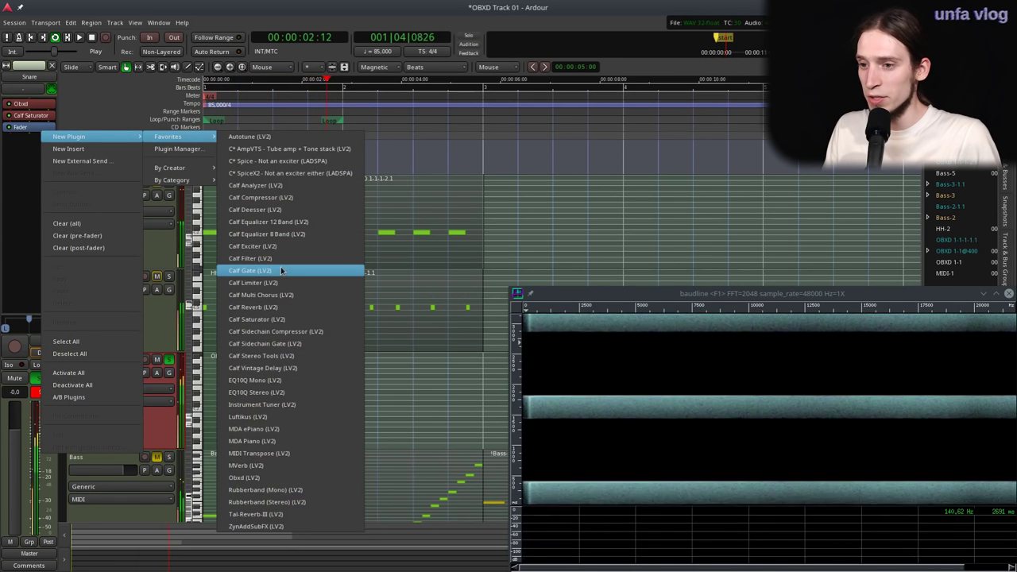
pyautogui.click(288, 394)
pyautogui.doubleClick(46, 129)
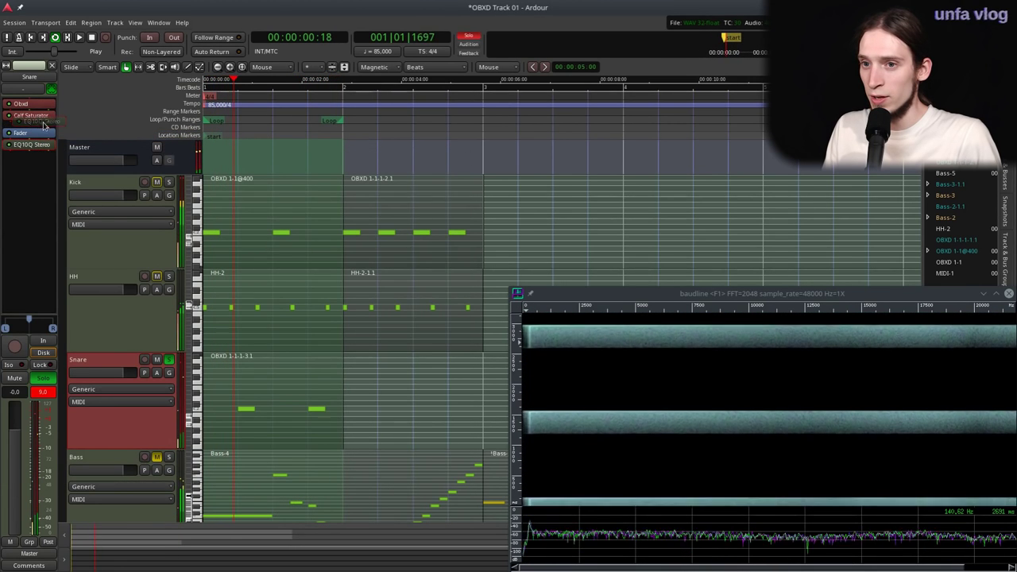
pyautogui.doubleClick(46, 129)
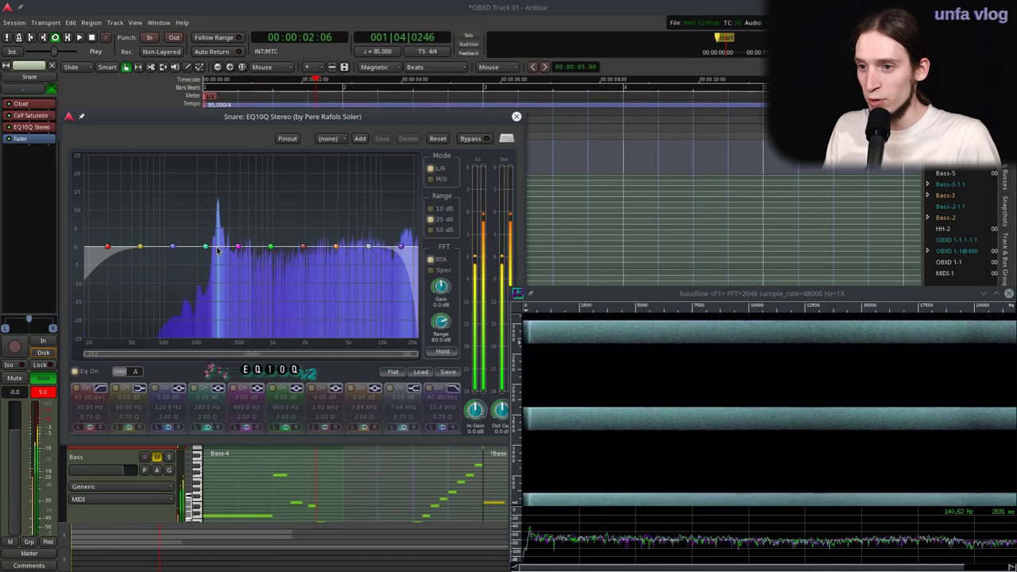
# - Boost the Snare's EQ by about 12.4 dB at 303 Hz, 11.4 dB at 4.26 kHz with Q 0.48, and 12.1 dB at 10.6 kHz
pyautogui.click(205, 248)
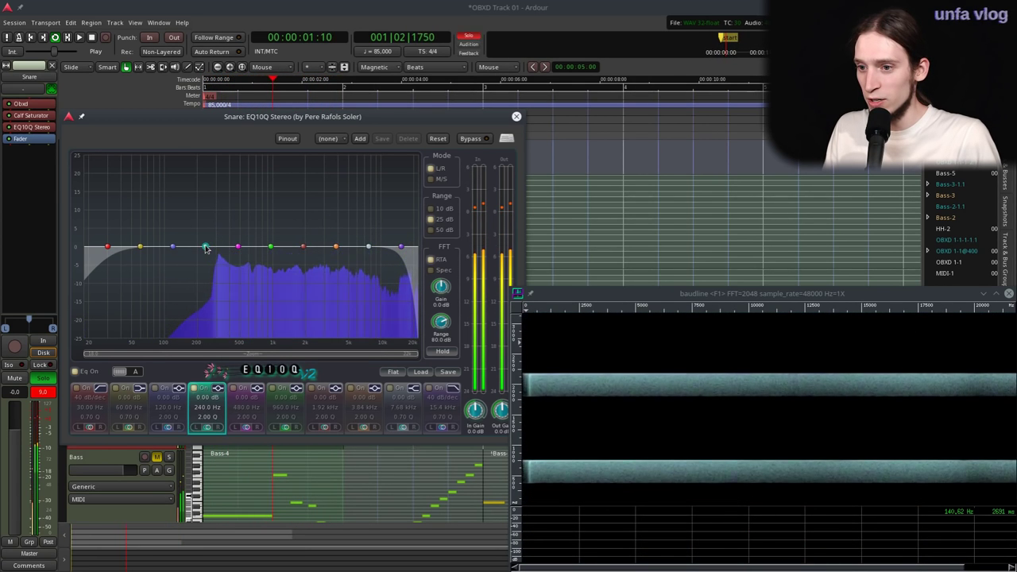
pyautogui.moveTo(223, 248); pyautogui.dragTo(217, 204)
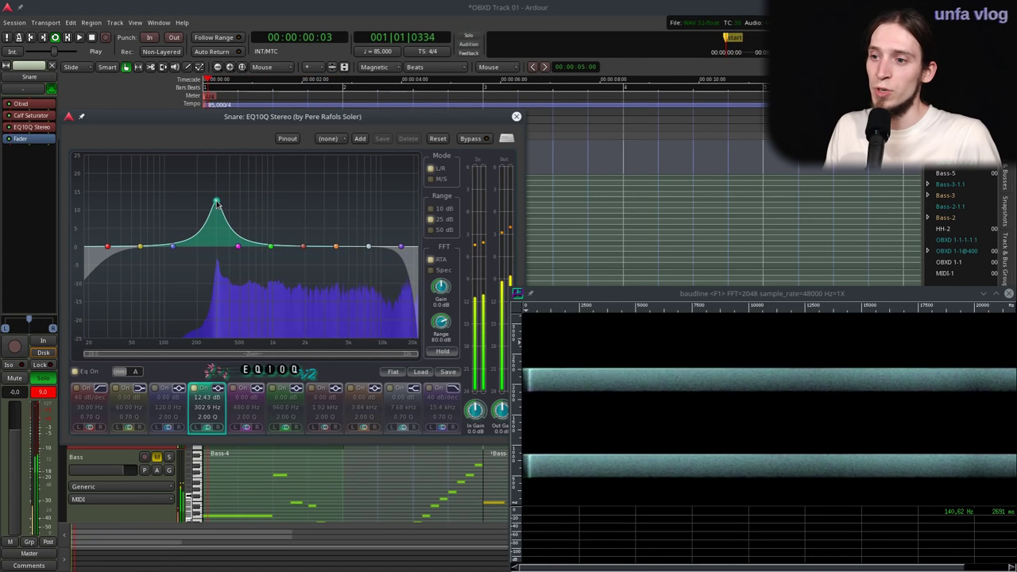
pyautogui.moveTo(336, 248); pyautogui.dragTo(348, 210)
pyautogui.moveTo(347, 209); pyautogui.dragTo(340, 206)
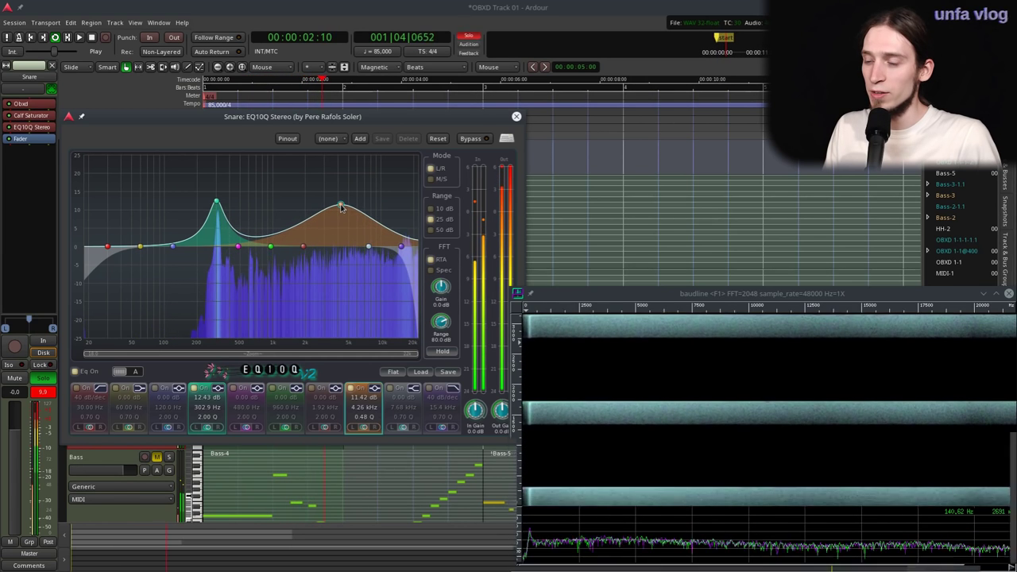
pyautogui.moveTo(368, 248); pyautogui.dragTo(384, 205)
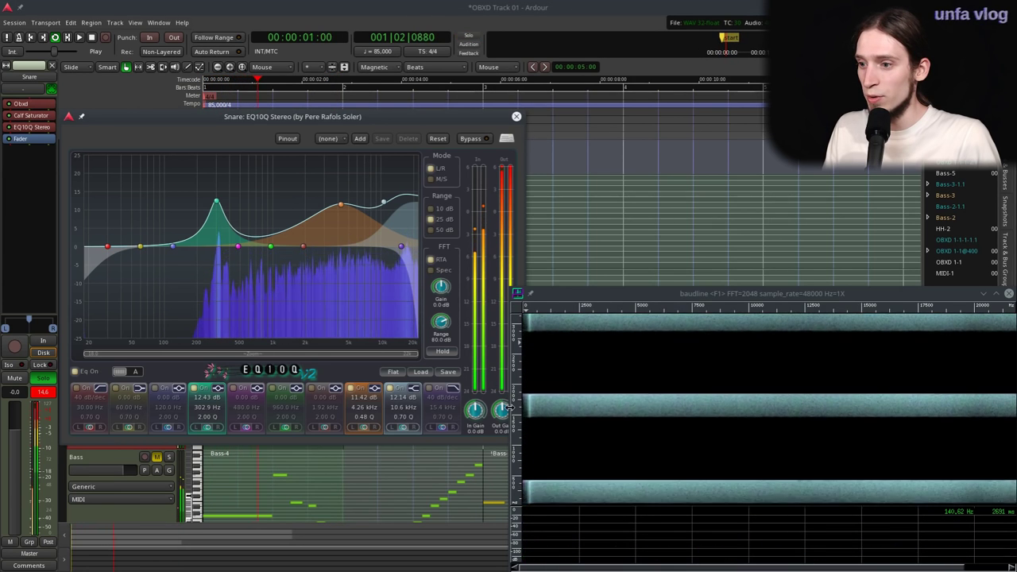
# - Lower the equalizer's output gain to -4.5 dB and close the plugin
pyautogui.scroll(-5, 500, 413)
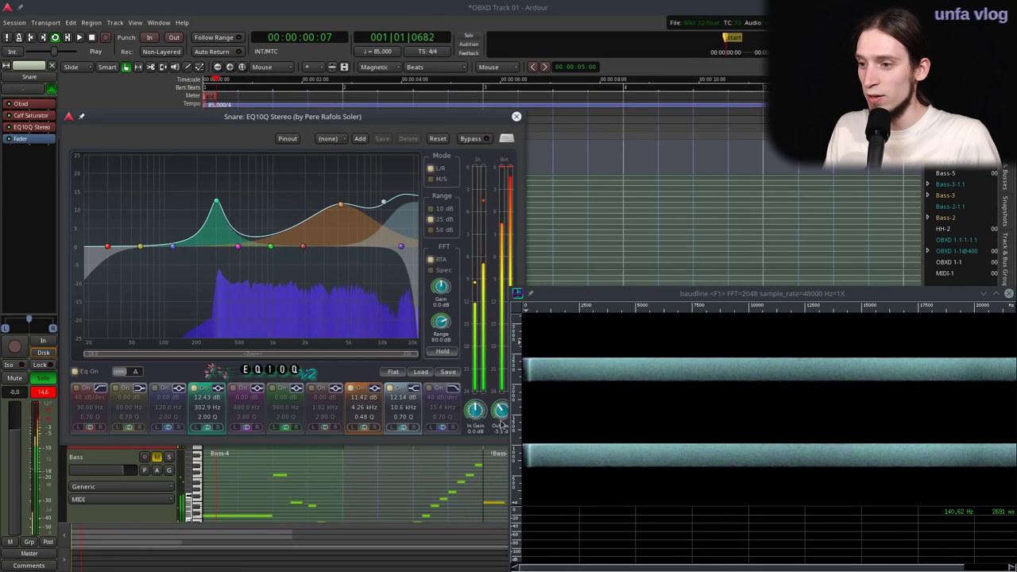
pyautogui.scroll(1, 500, 413)
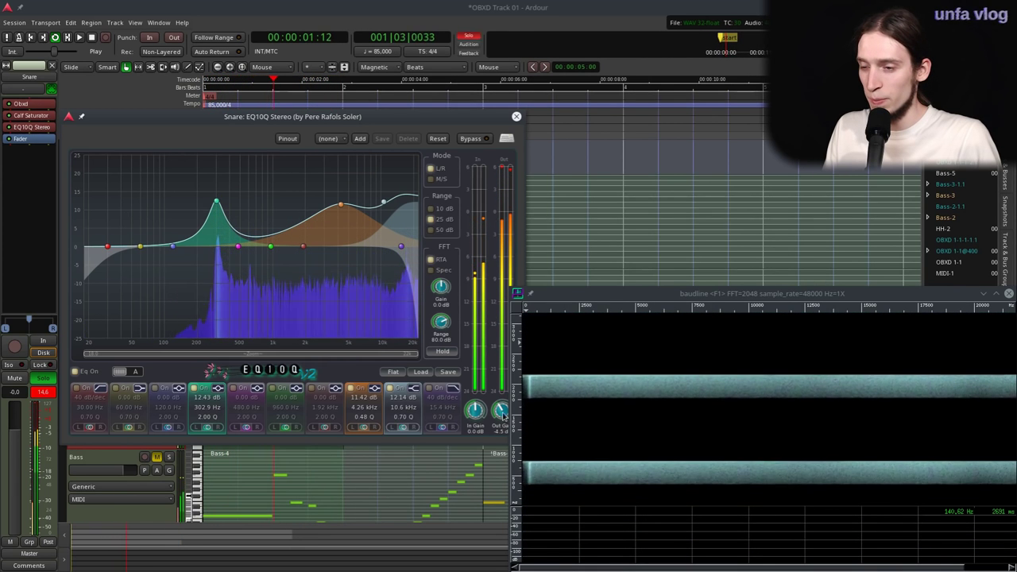
pyautogui.click(517, 116)
# - Insert a Tal-Reverb-III on the Snare, move it before the fader and open its window
pyautogui.rightClick(33, 139)
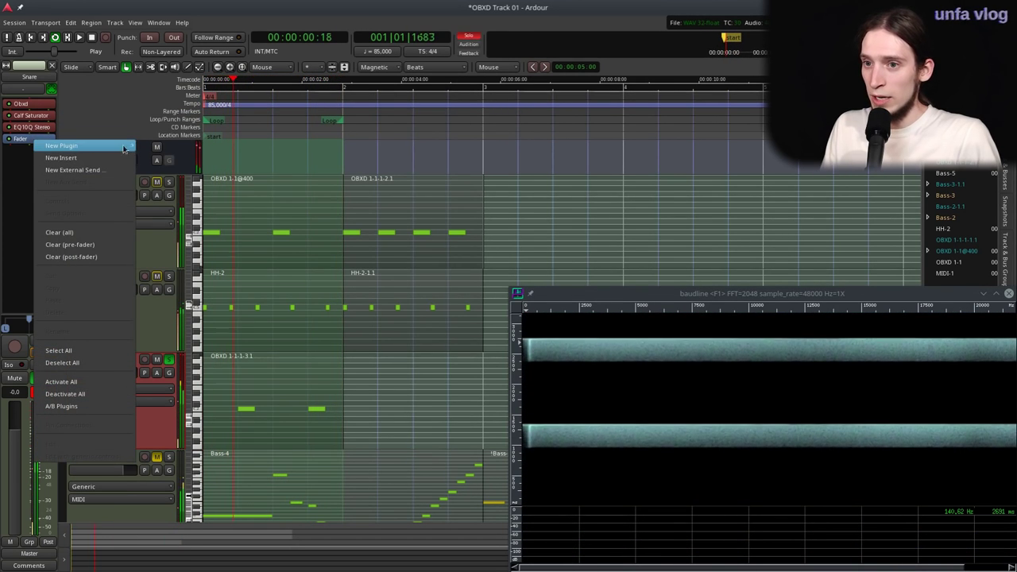
pyautogui.moveTo(119, 145)
pyautogui.moveTo(177, 147)
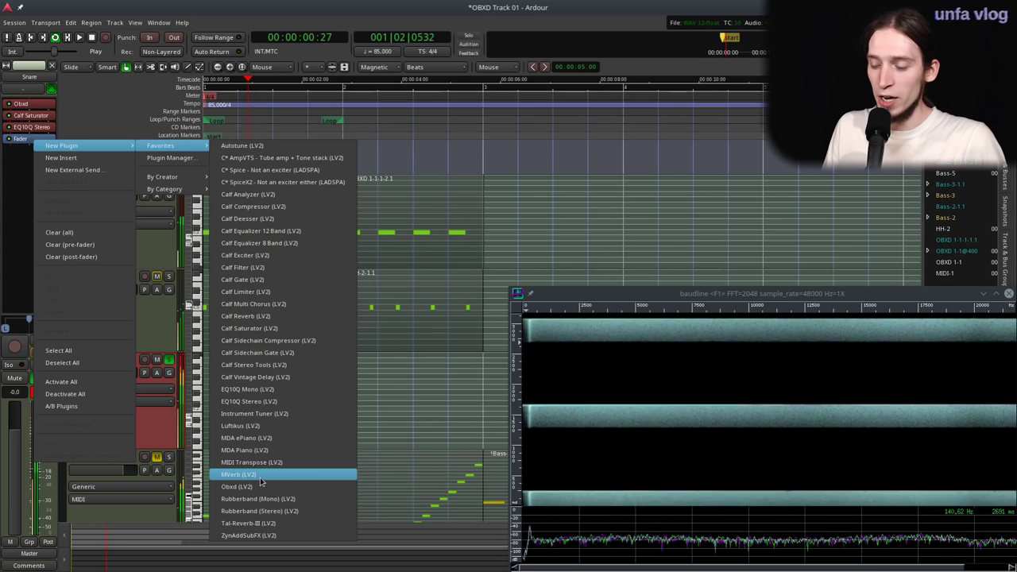
pyautogui.click(268, 525)
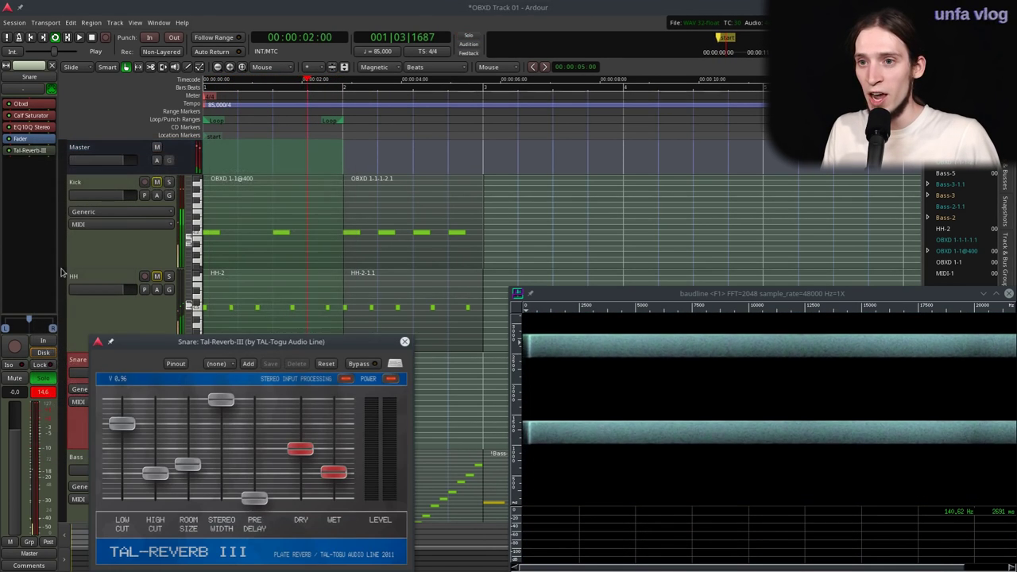
pyautogui.moveTo(29, 156); pyautogui.dragTo(36, 138)
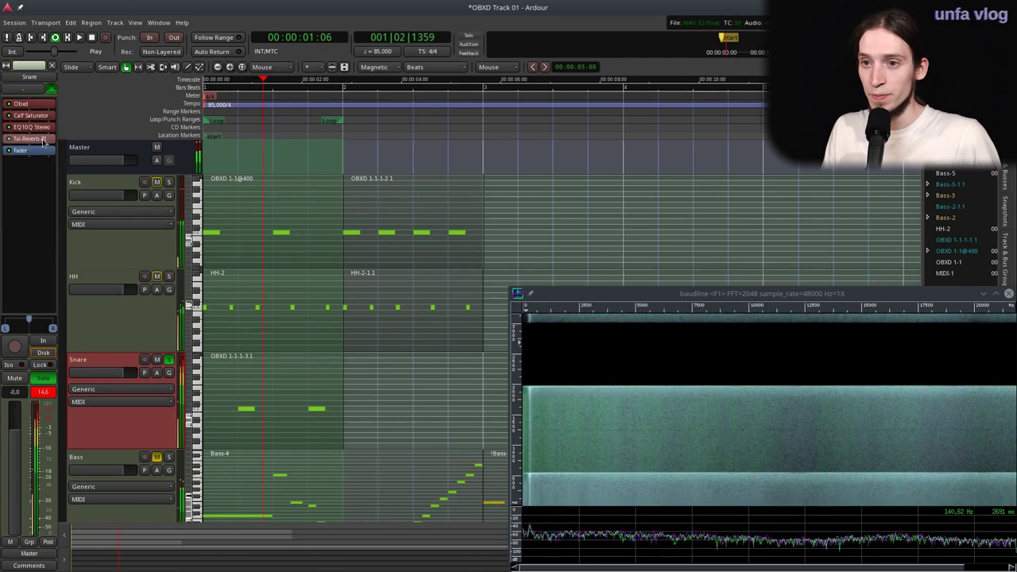
pyautogui.doubleClick(31, 138)
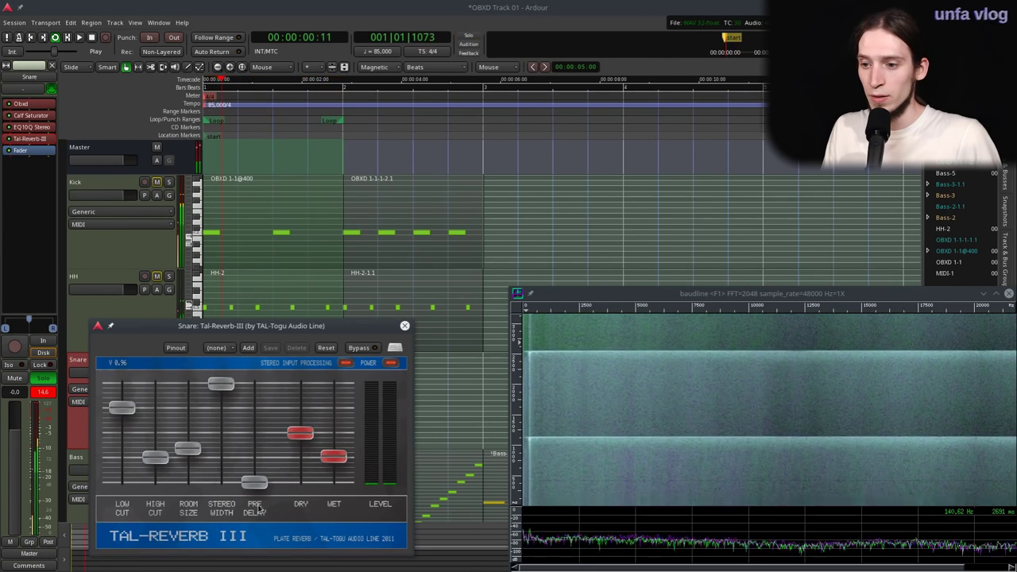
# - Set the reverb's room size and low cut to minimum, high cut to maximum and pre-delay to 63 ms
pyautogui.moveTo(188, 449); pyautogui.dragTo(201, 517)
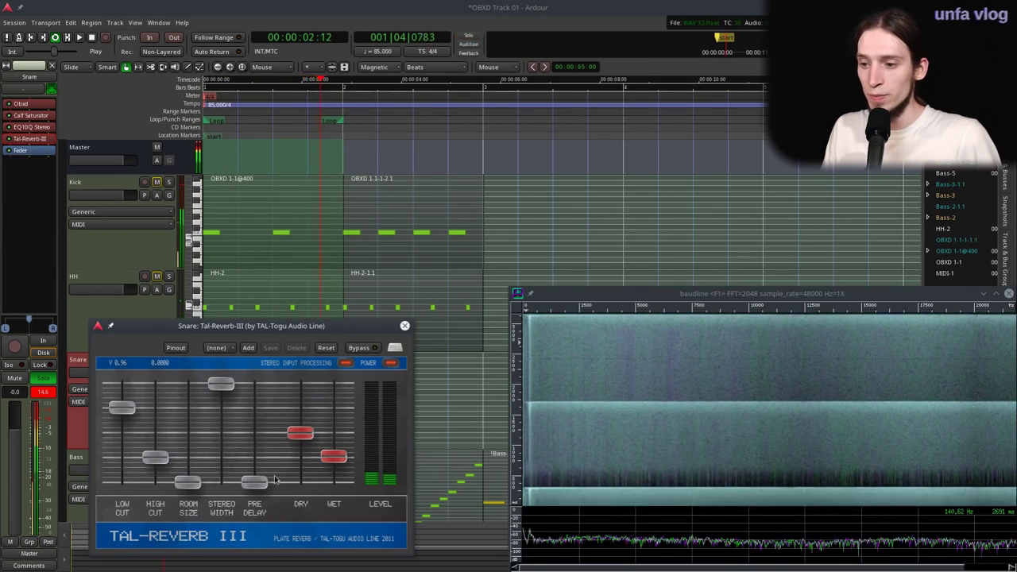
pyautogui.moveTo(124, 416); pyautogui.dragTo(164, 356)
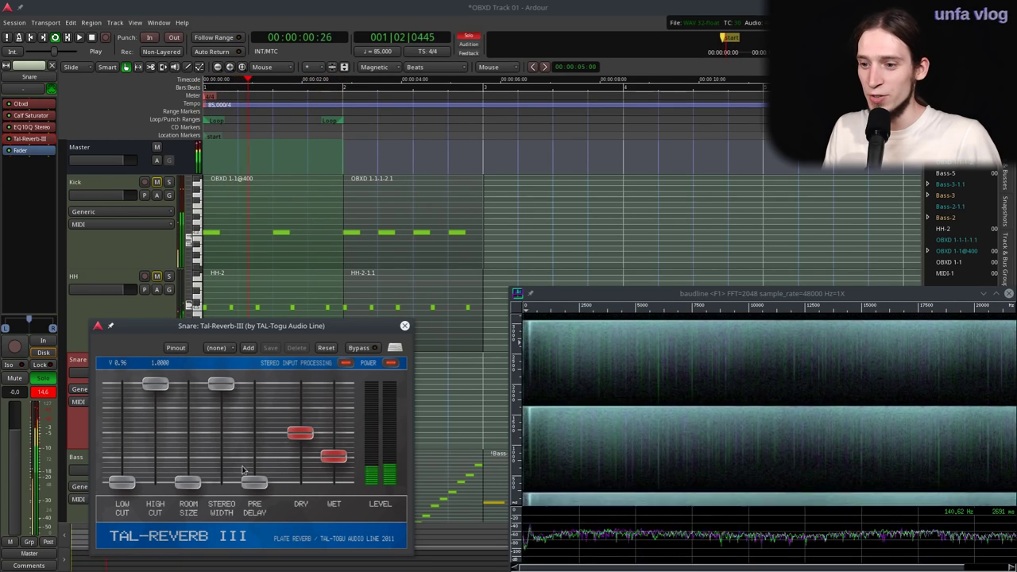
pyautogui.moveTo(251, 473); pyautogui.dragTo(253, 450)
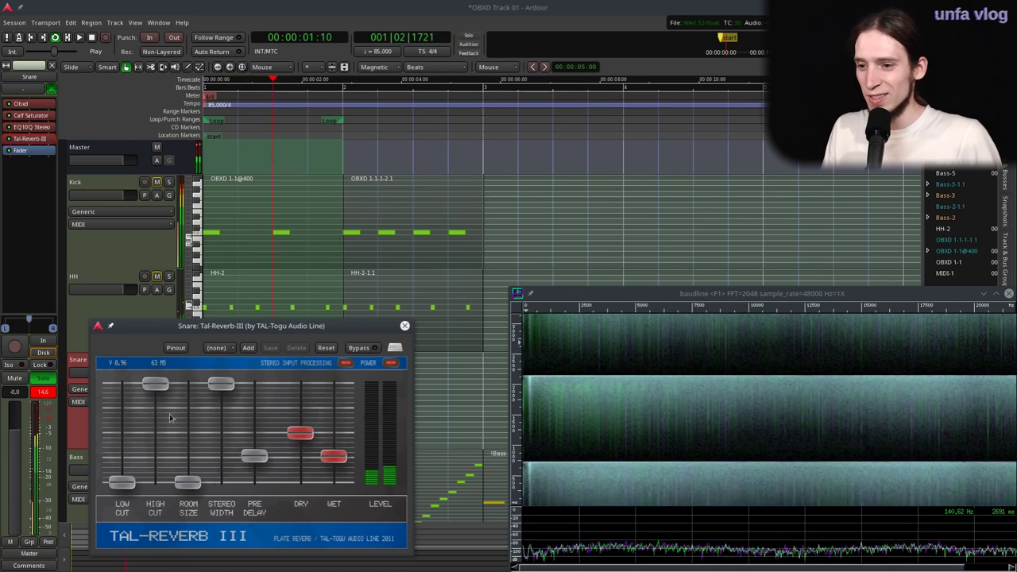
# - Lower the reverb's high cut to about 0.25 and its wet level to about -5 dB, and close the plugin
pyautogui.moveTo(155, 385); pyautogui.dragTo(156, 472)
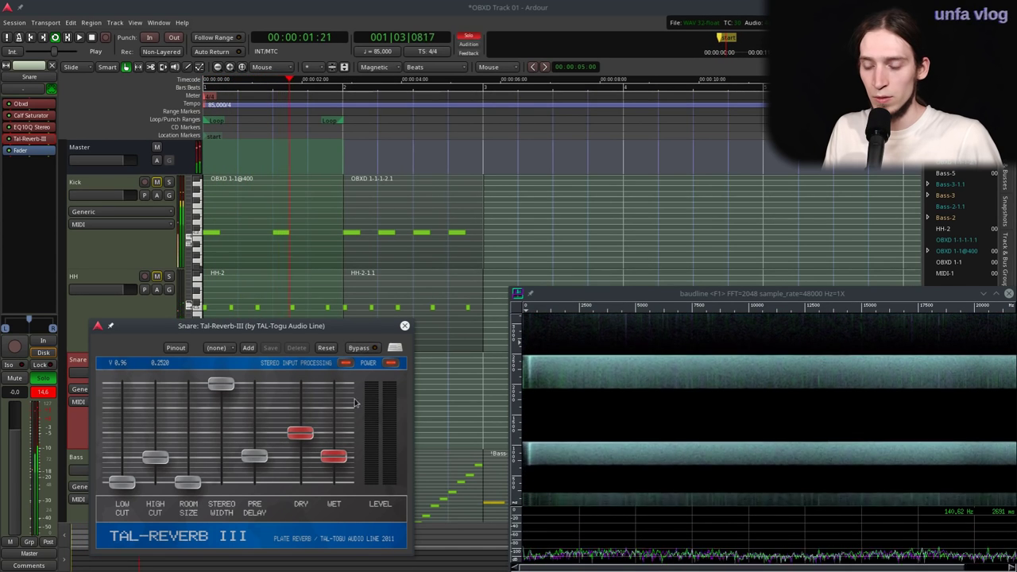
pyautogui.moveTo(321, 467); pyautogui.dragTo(343, 475)
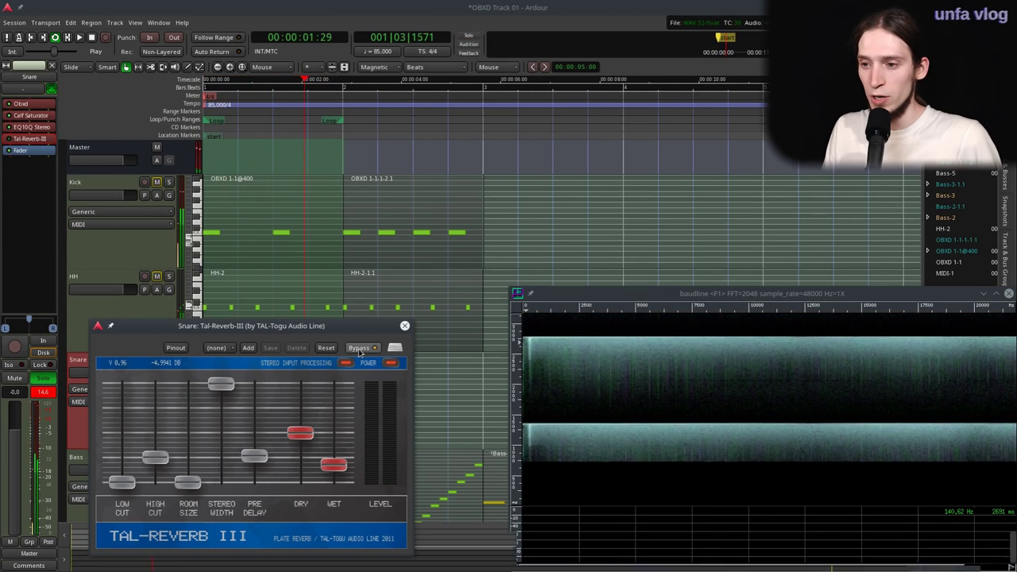
pyautogui.click(405, 325)
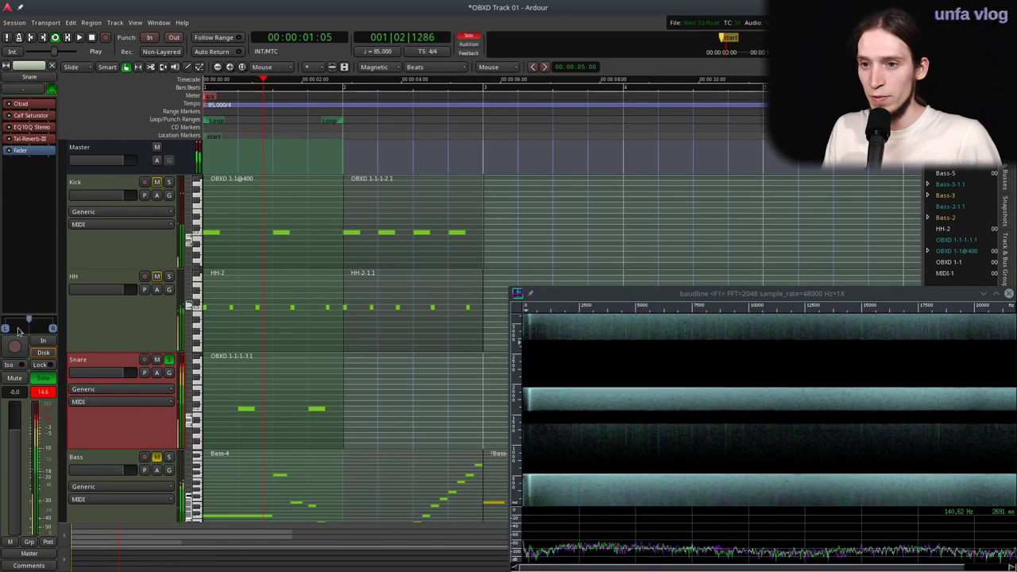
# - Insert a Calf Compressor before the Snare's fader, with its window placed over the tracks
pyautogui.rightClick(19, 158)
pyautogui.moveTo(48, 156)
pyautogui.moveTo(145, 155)
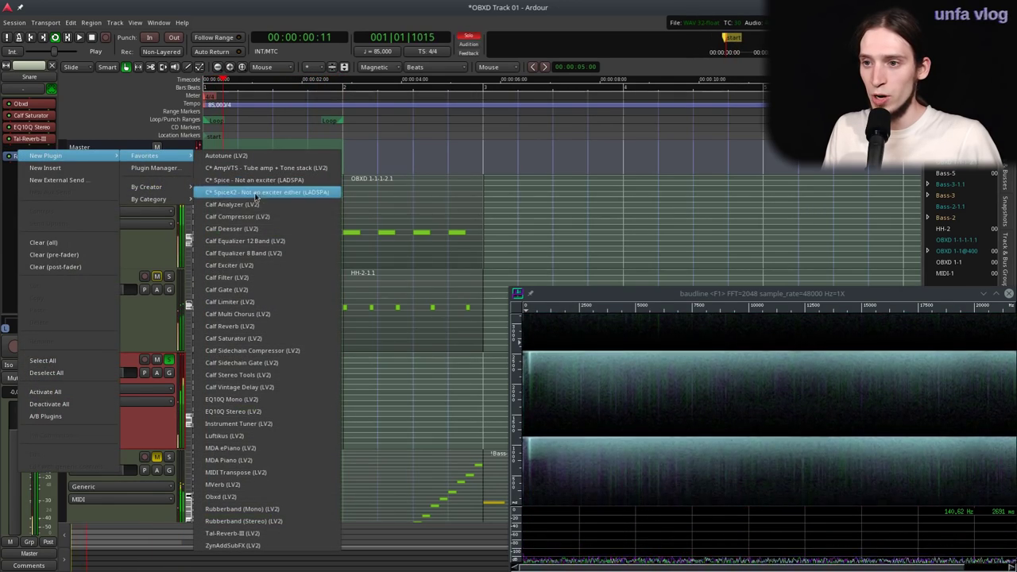
pyautogui.click(237, 216)
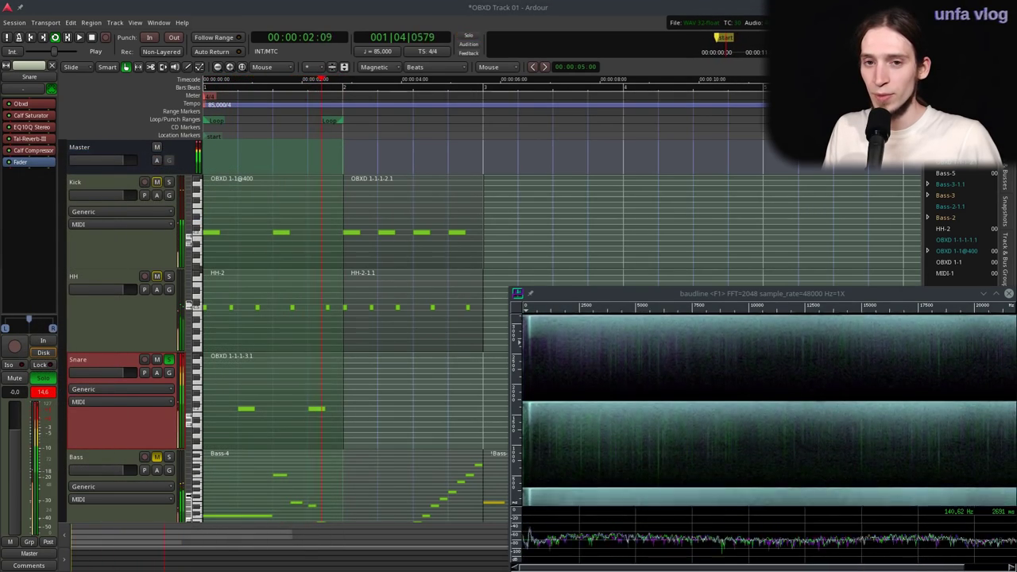
pyautogui.moveTo(295, 119); pyautogui.dragTo(358, 200)
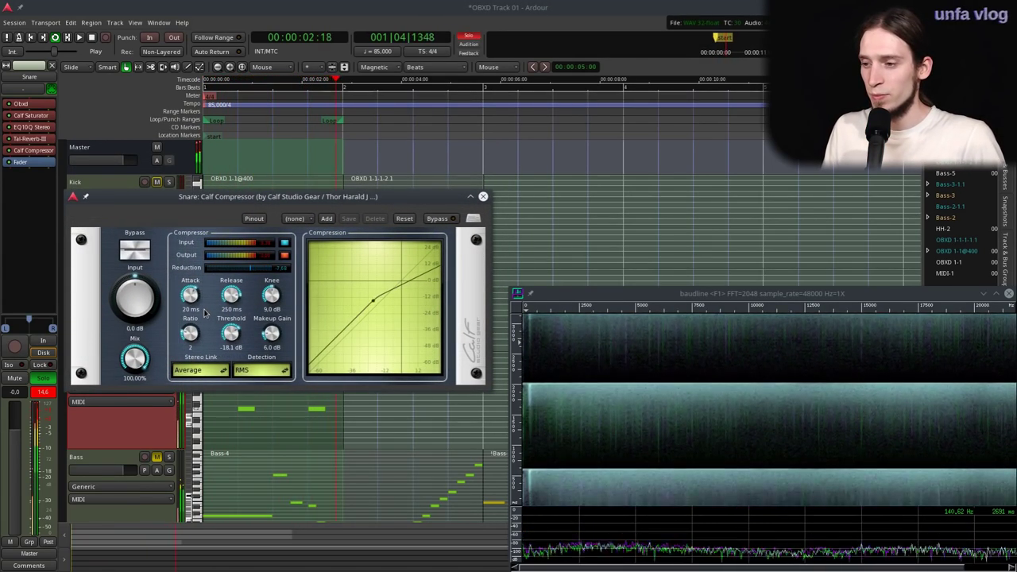
# - Set the compressor's threshold to -33.2 dB and makeup gain to 11.1 dB, with a slower attack
pyautogui.moveTo(200, 300); pyautogui.dragTo(200, 287)
pyautogui.moveTo(231, 332); pyautogui.dragTo(231, 353)
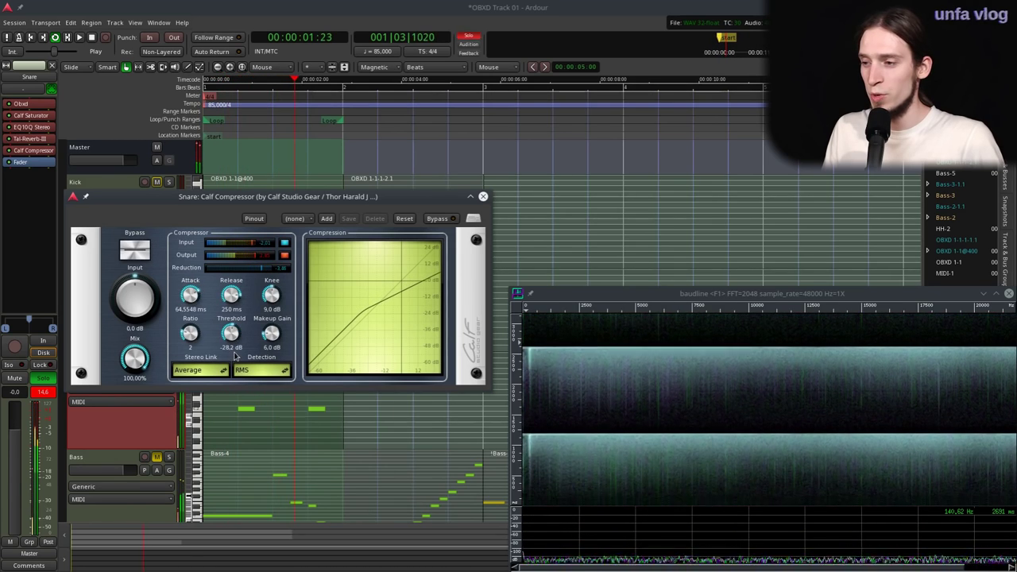
pyautogui.scroll(-3, 230, 345)
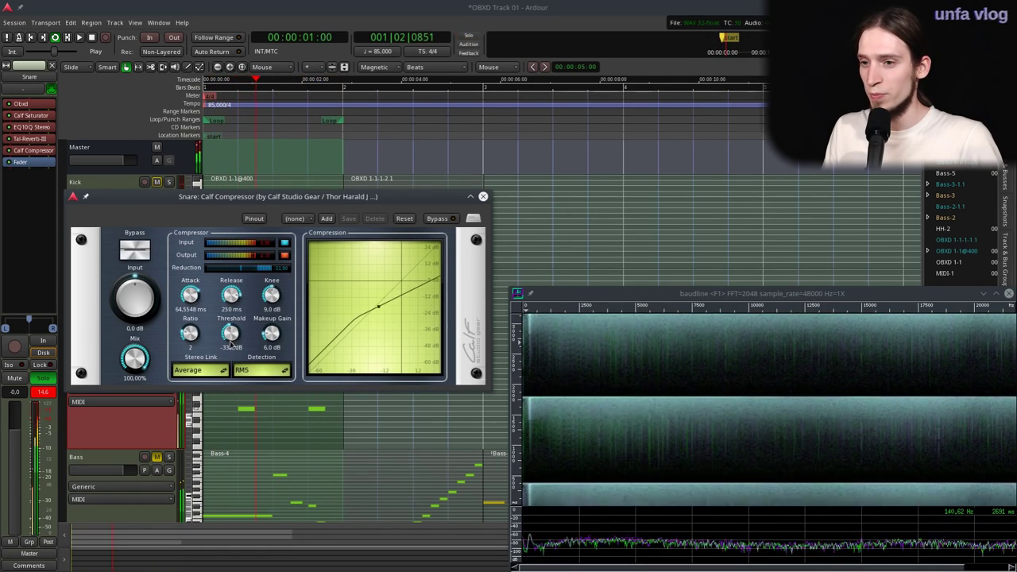
pyautogui.moveTo(276, 340); pyautogui.dragTo(280, 312)
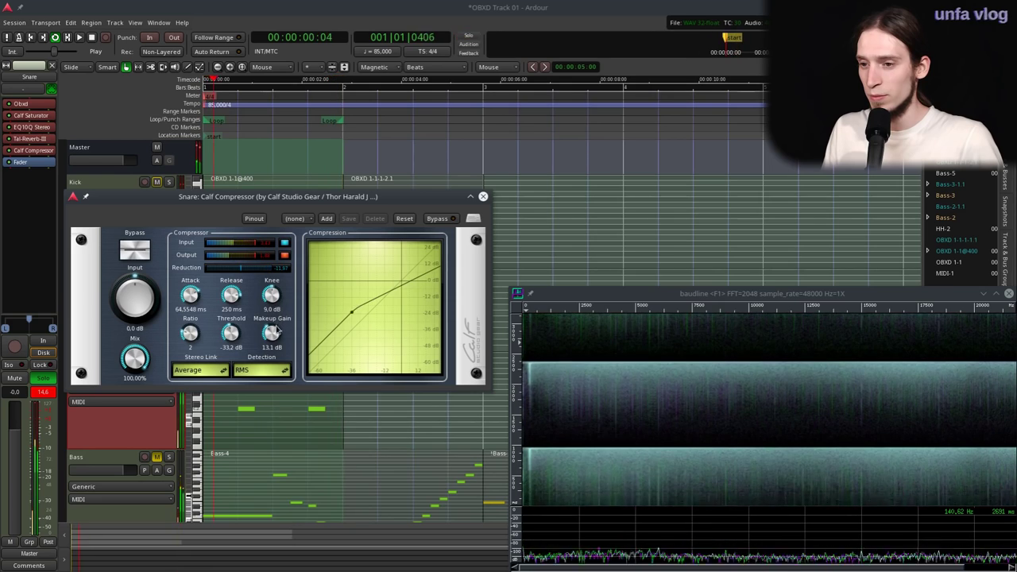
pyautogui.scroll(-2, 274, 336)
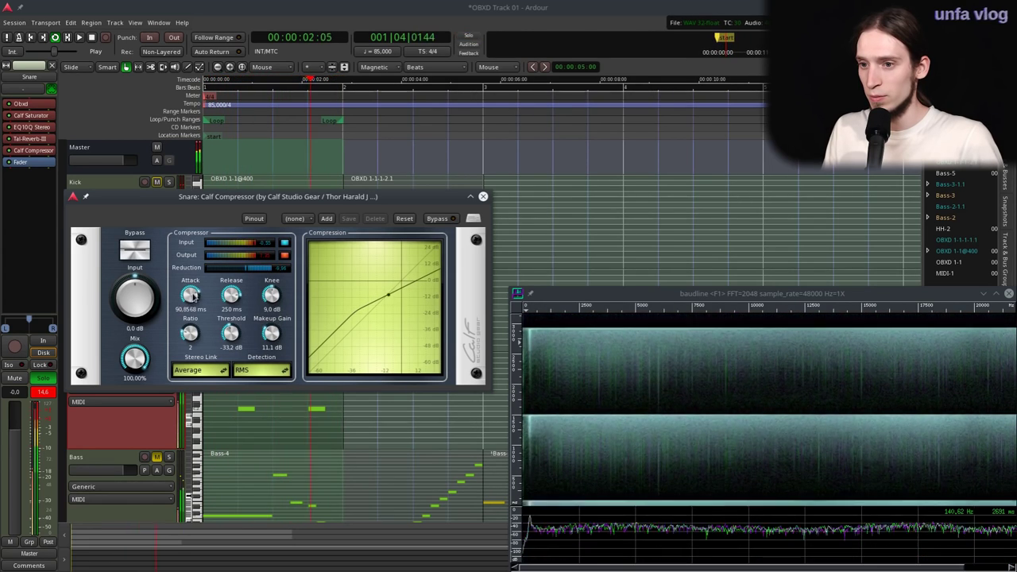
# - Set the compressor's attack to about 155 ms, release to about 29 ms and mix to about 51%, and close the plugin
pyautogui.scroll(-1, 194, 293)
pyautogui.moveTo(231, 295); pyautogui.dragTo(232, 318)
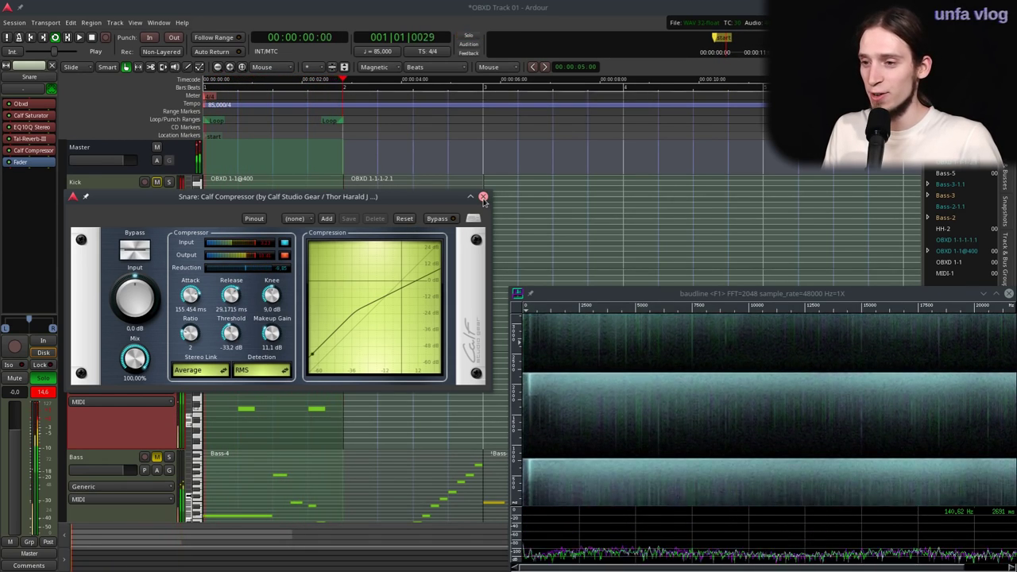
pyautogui.moveTo(149, 362); pyautogui.dragTo(158, 419)
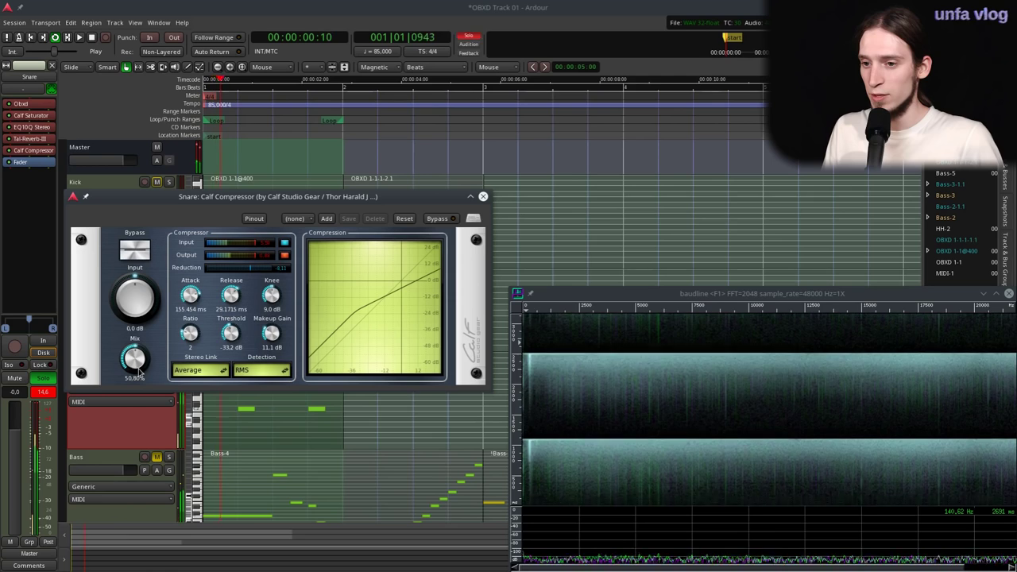
pyautogui.click(483, 197)
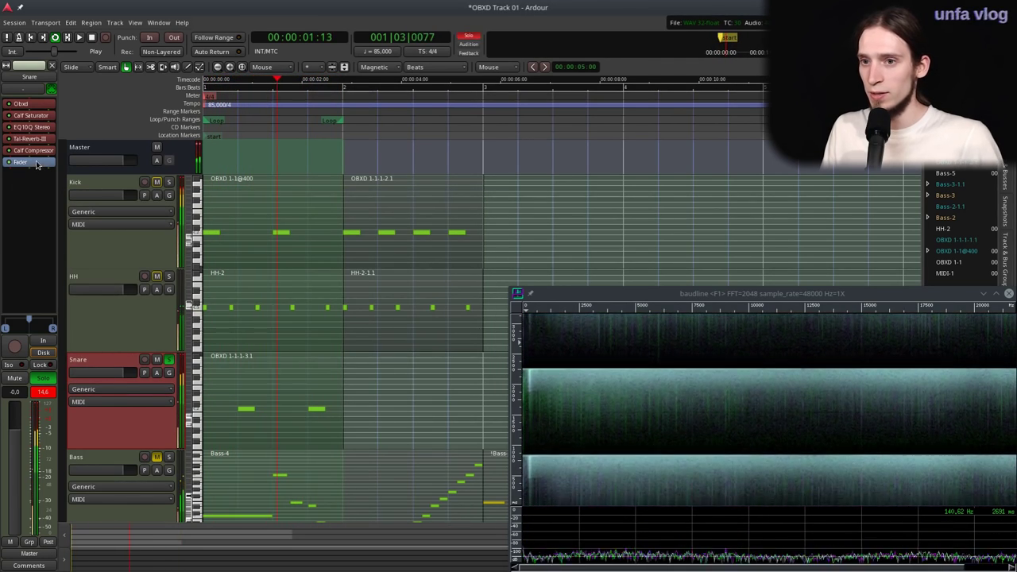
# - Reopen the Snare's EQ10Q Stereo and enable its highpass filter at about 127 Hz with a 40 dB/dec slope
pyautogui.doubleClick(32, 139)
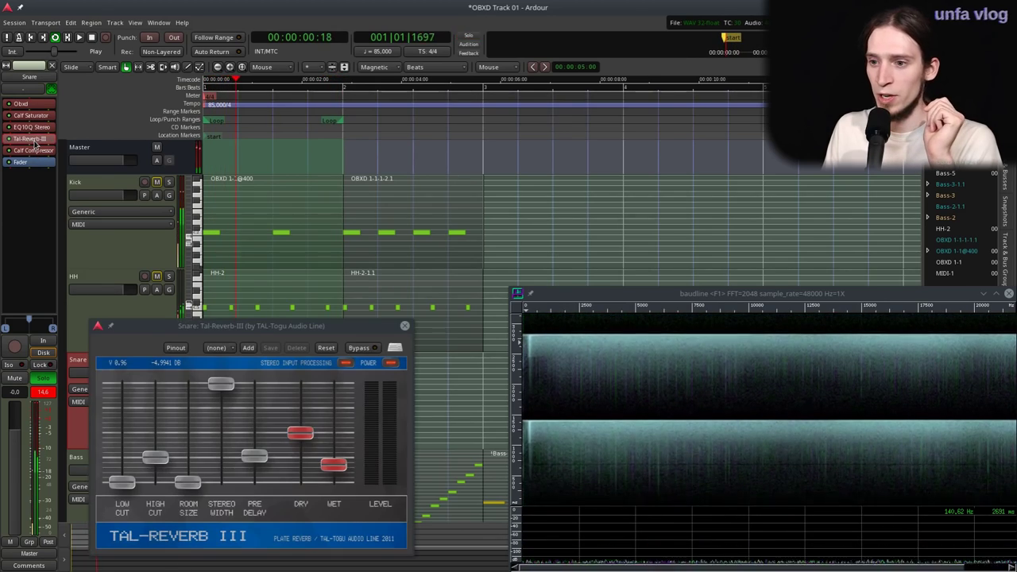
pyautogui.click(404, 327)
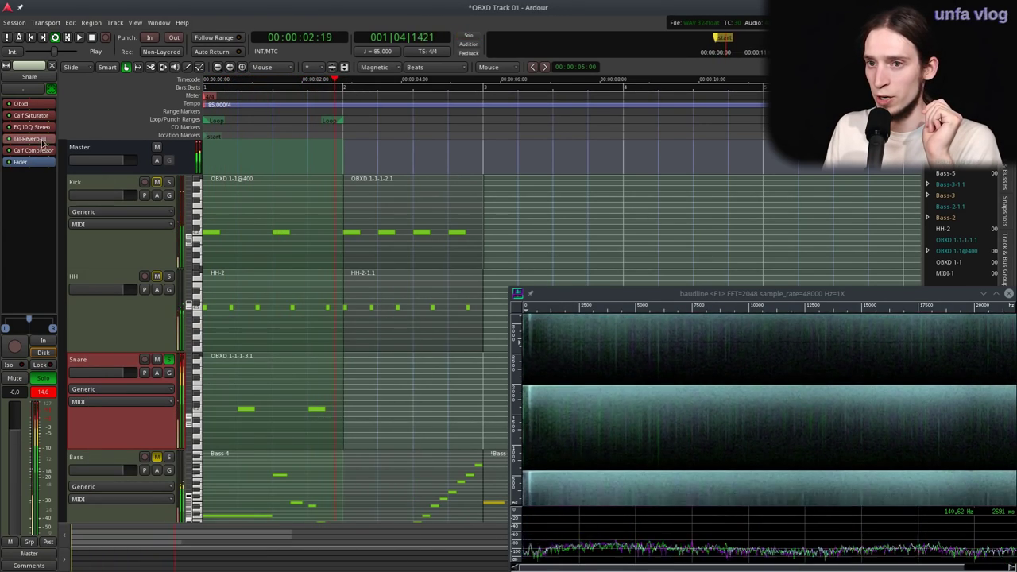
pyautogui.doubleClick(32, 126)
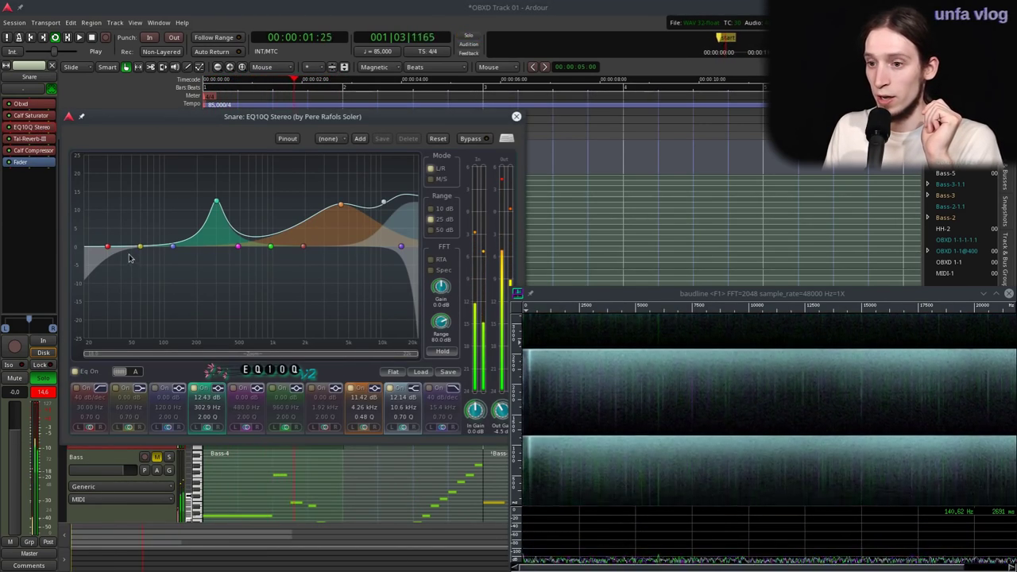
pyautogui.moveTo(108, 247); pyautogui.dragTo(176, 270)
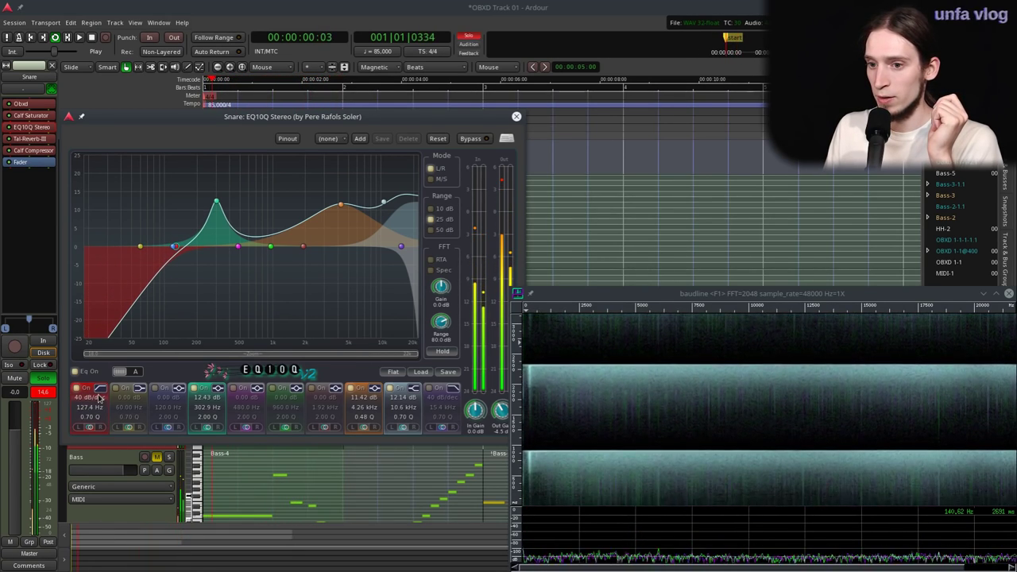
# - Set the Snare EQ's highpass to 80 dB/dec at about 207 Hz and its 303 Hz peak to 12.14 dB, with RTA on, and close it
pyautogui.scroll(2, 90, 397)
pyautogui.moveTo(174, 247); pyautogui.dragTo(198, 266)
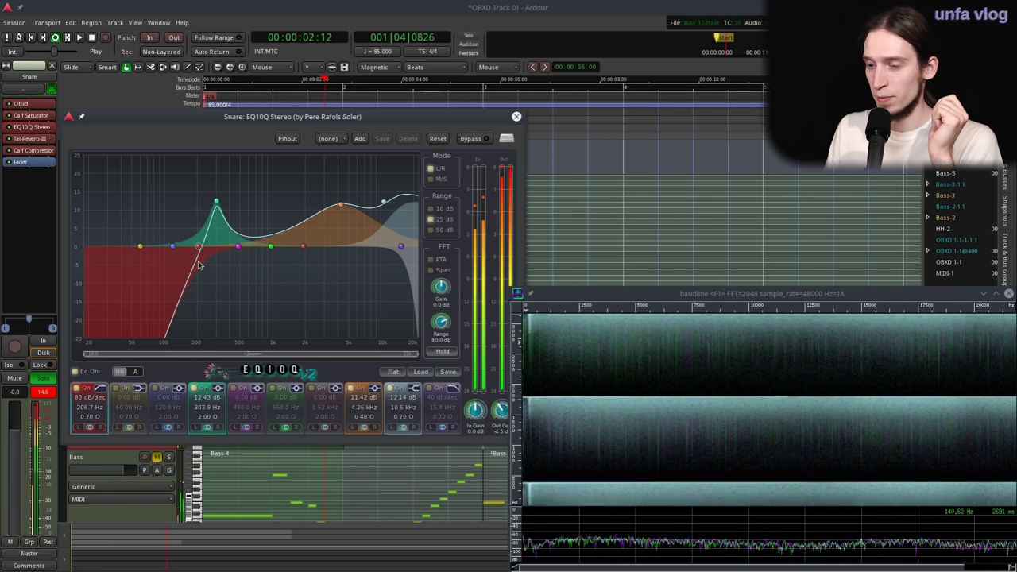
pyautogui.moveTo(216, 204); pyautogui.dragTo(215, 191)
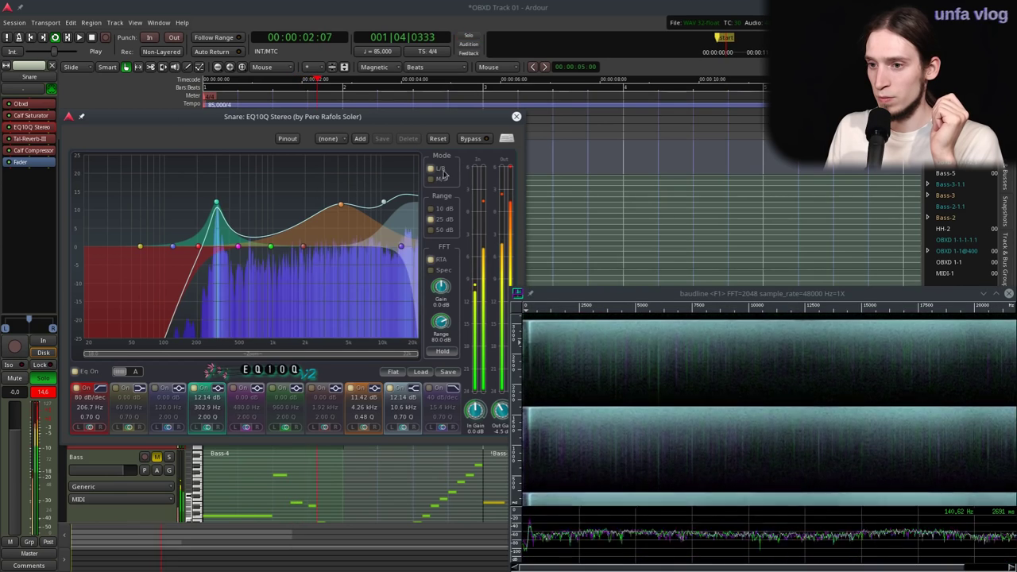
pyautogui.press('Escape')
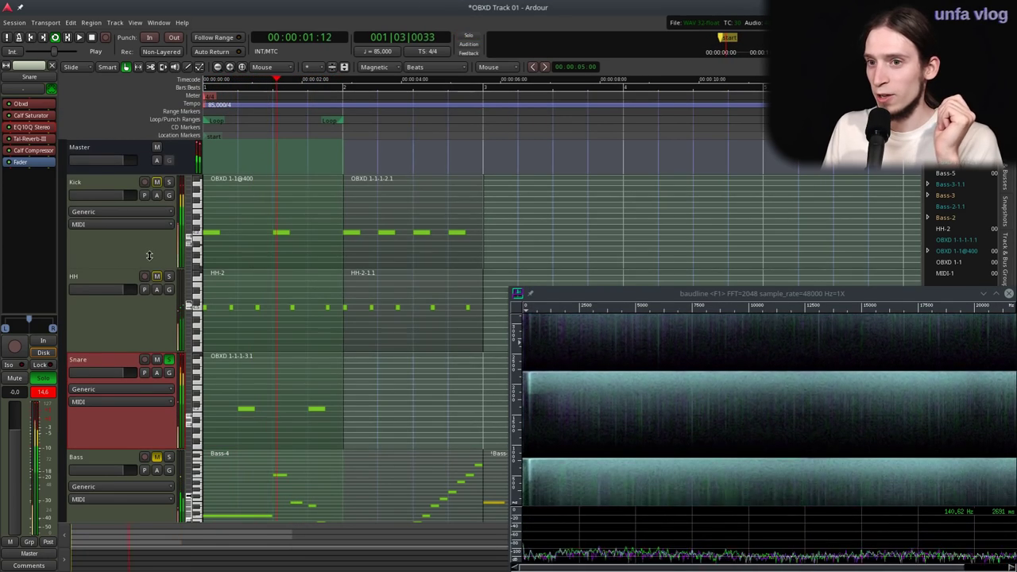
# - Take the Snare out of solo and play the one-bar loop with all the drums
pyautogui.press('space')
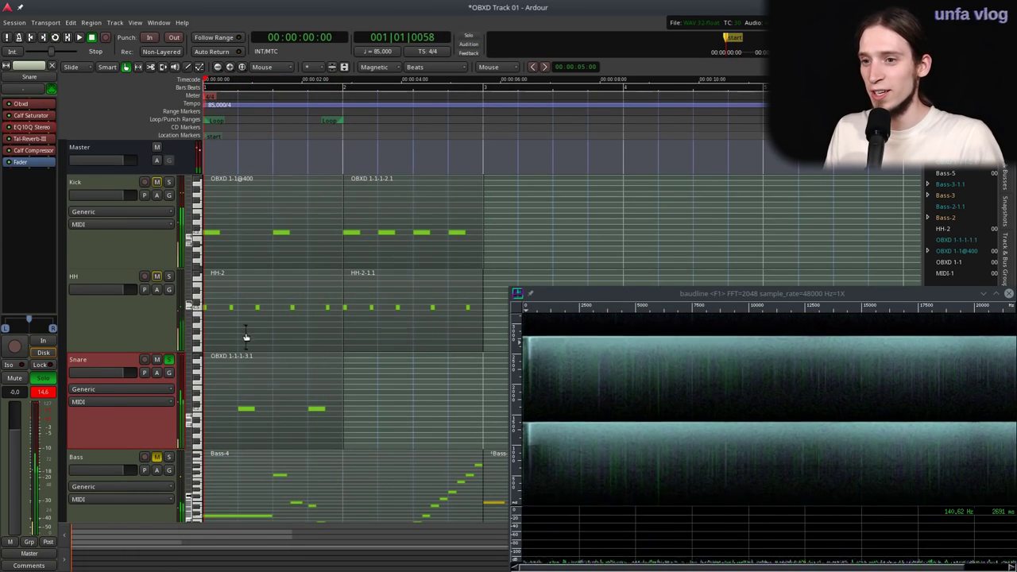
pyautogui.click(168, 360)
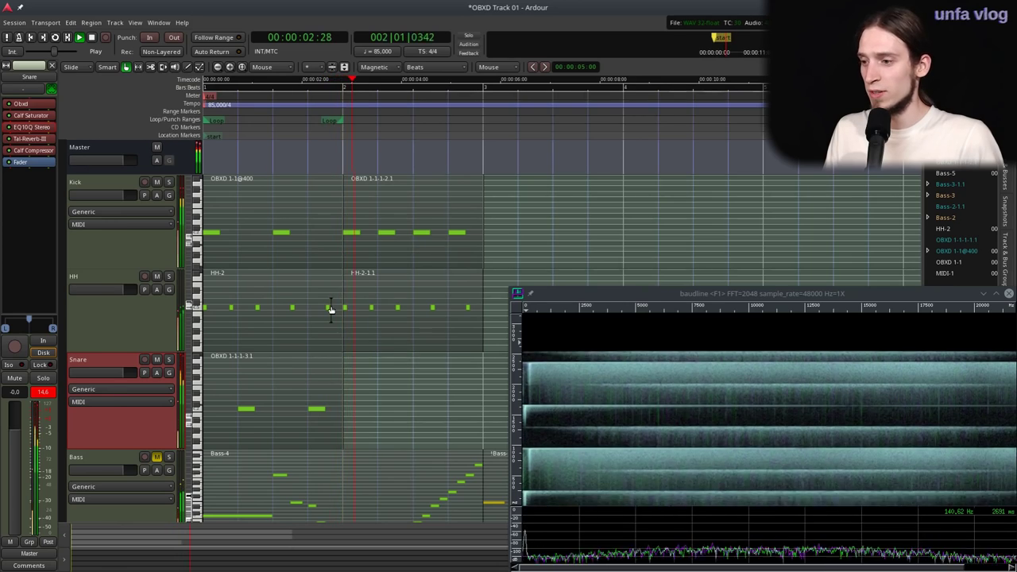
pyautogui.press('l')
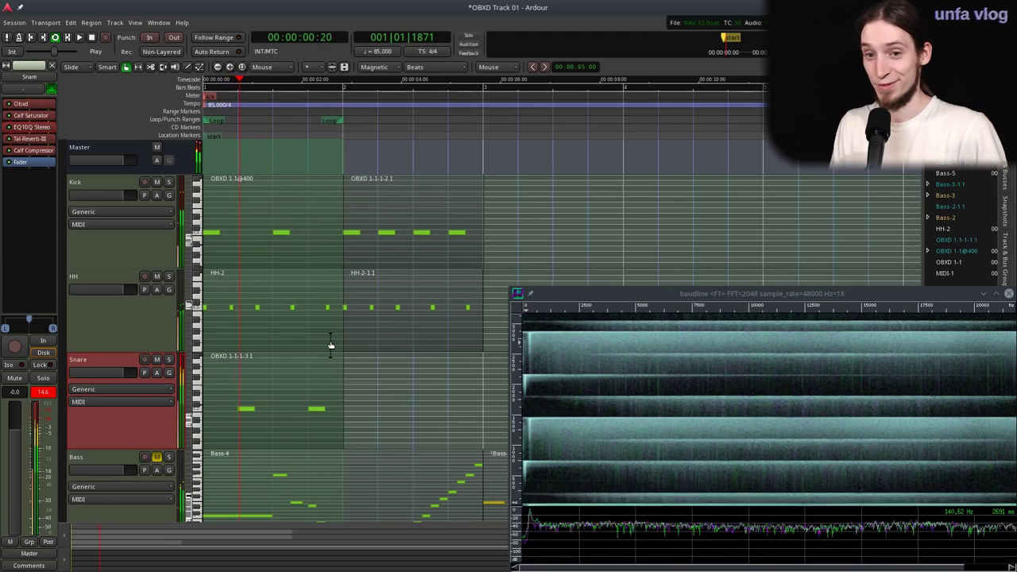
pyautogui.press('space')
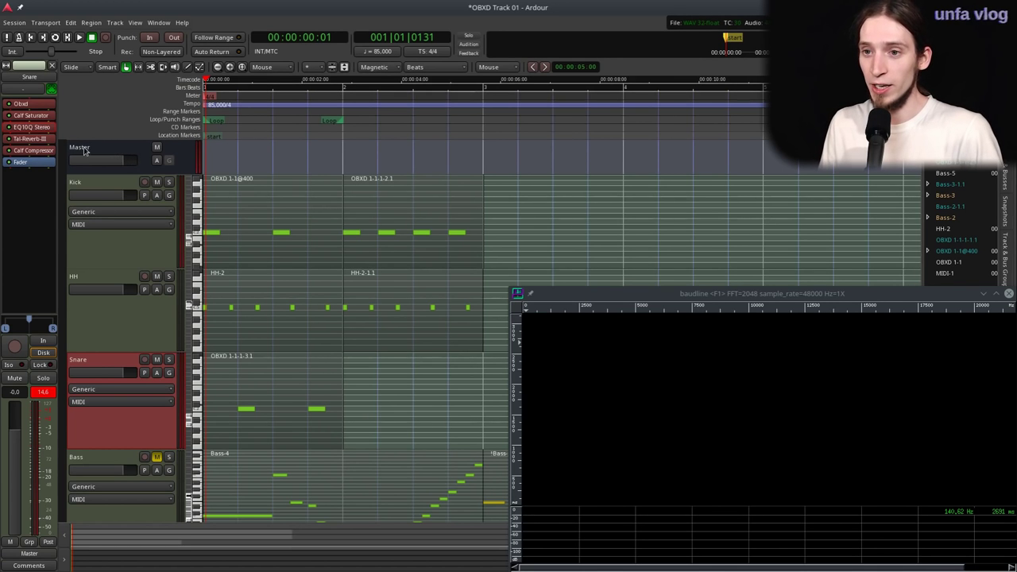
# - Unmute the Bass track and play it together with the drums
pyautogui.click(157, 458)
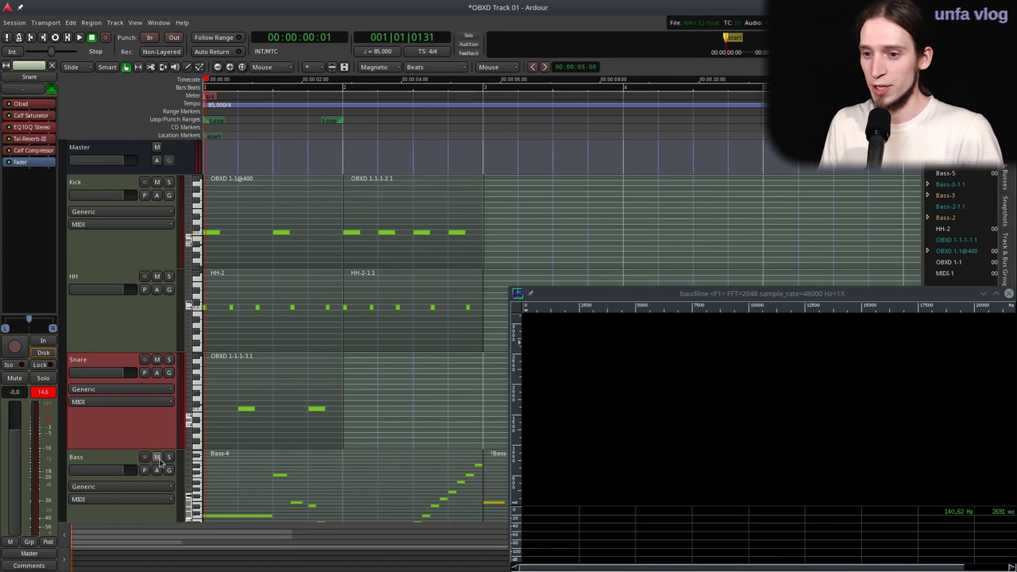
pyautogui.press('space')
pyautogui.scroll(-5, 370, 363)
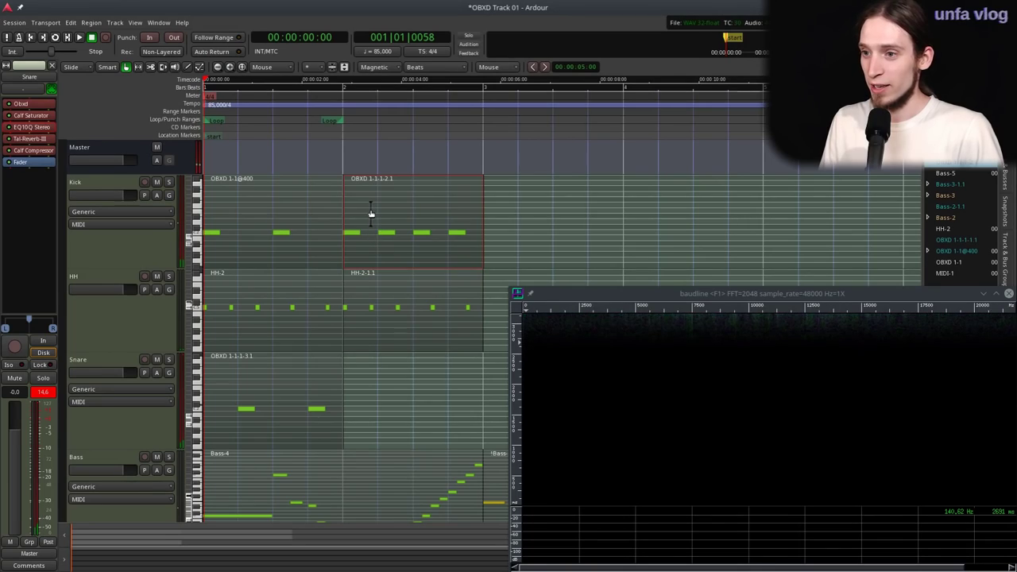
# - Move the Kick's second-bar region to bar 3 and duplicate the first Kick and Snare regions into bar 2
pyautogui.moveTo(370, 216); pyautogui.dragTo(504, 208)
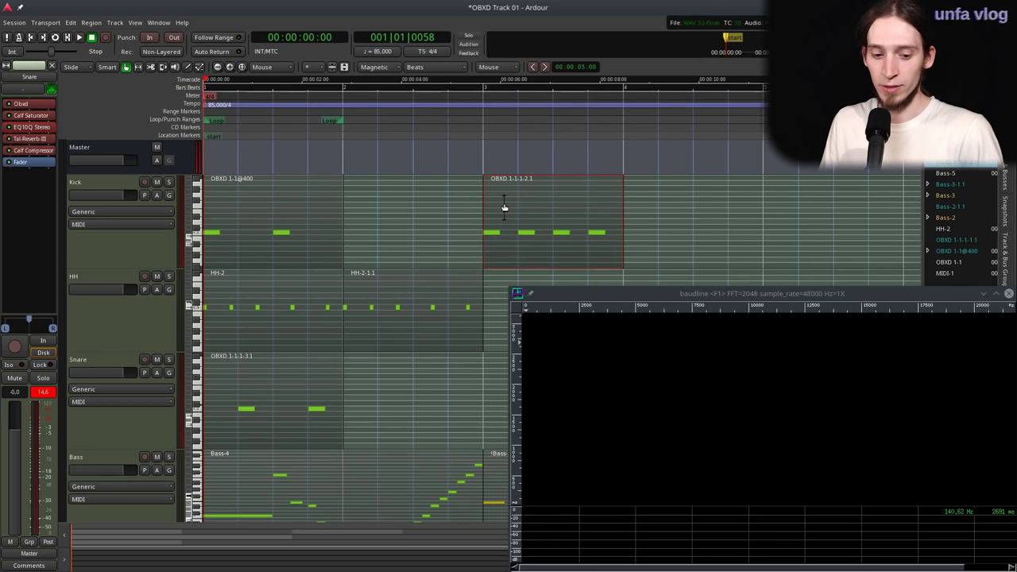
pyautogui.click(332, 198)
pyautogui.click(247, 359)
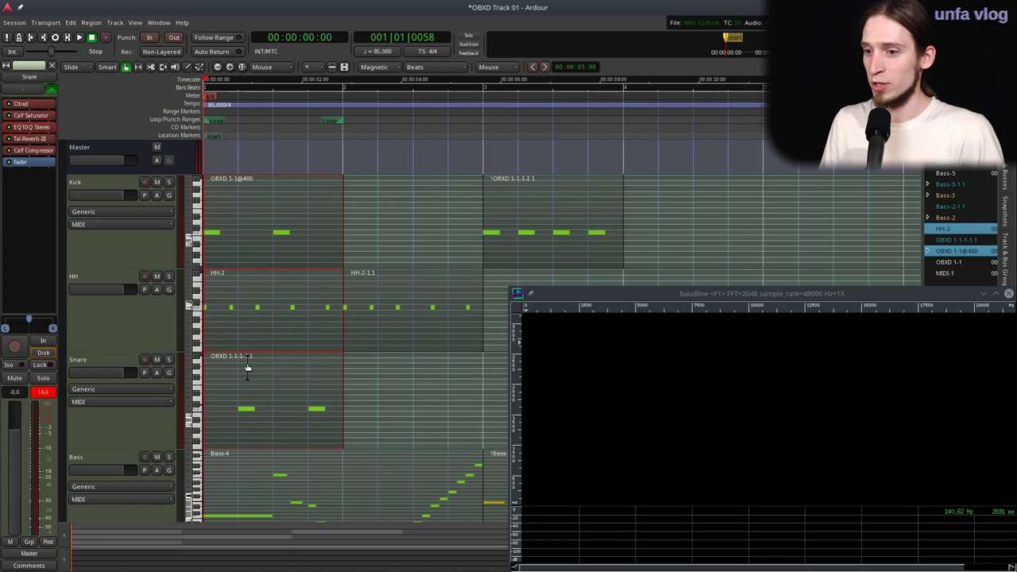
pyautogui.click(272, 267)
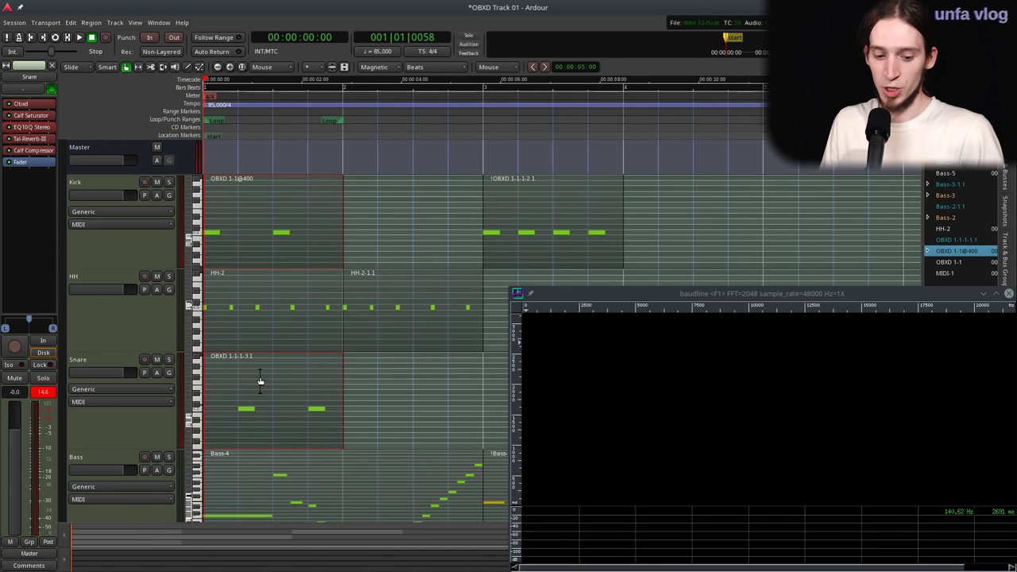
pyautogui.hotkey('shift', 'd')
pyautogui.press('Return')
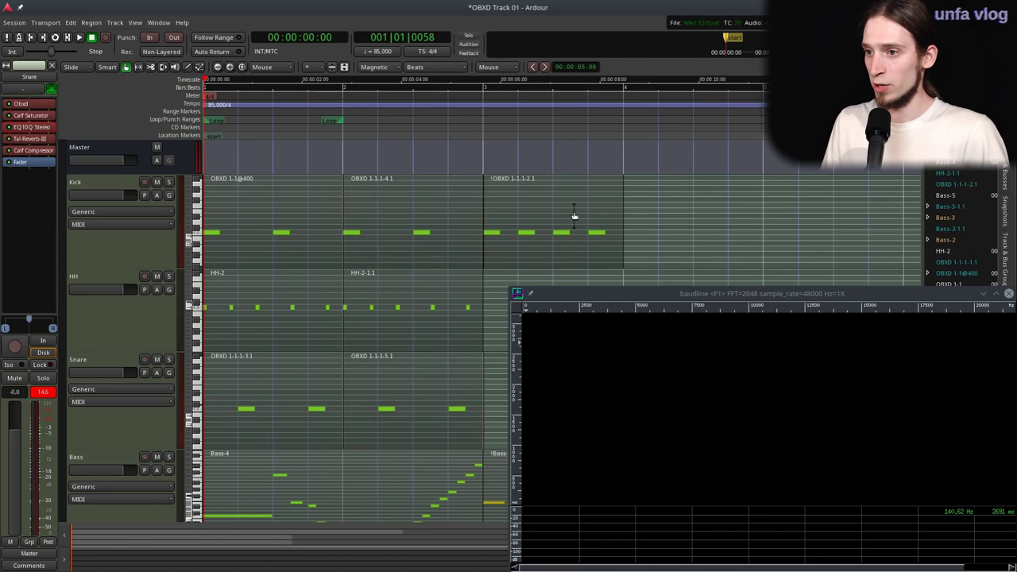
# - Set the loop range to the Kick's first two bars and play the loop
pyautogui.click(305, 202)
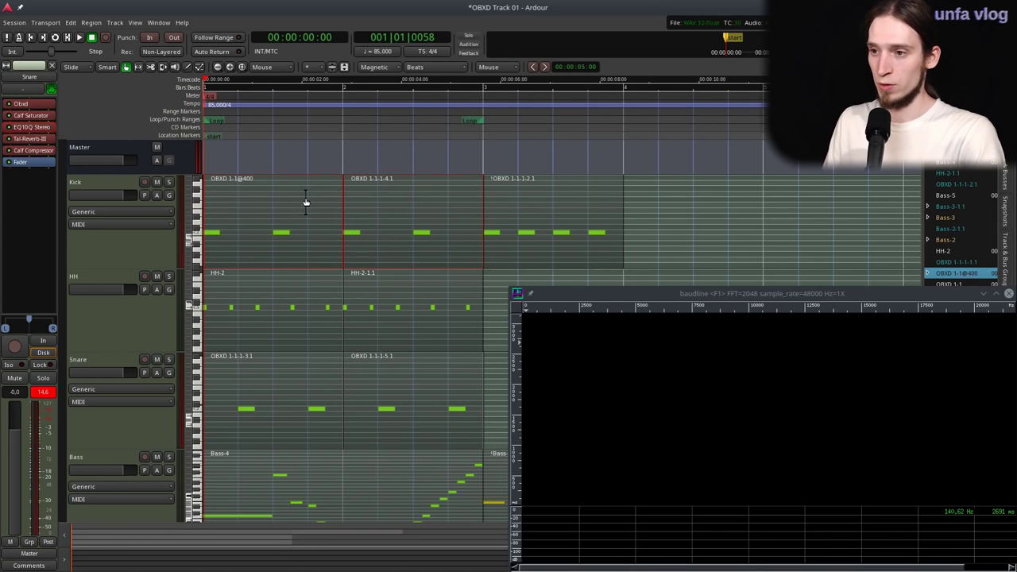
pyautogui.press('l')
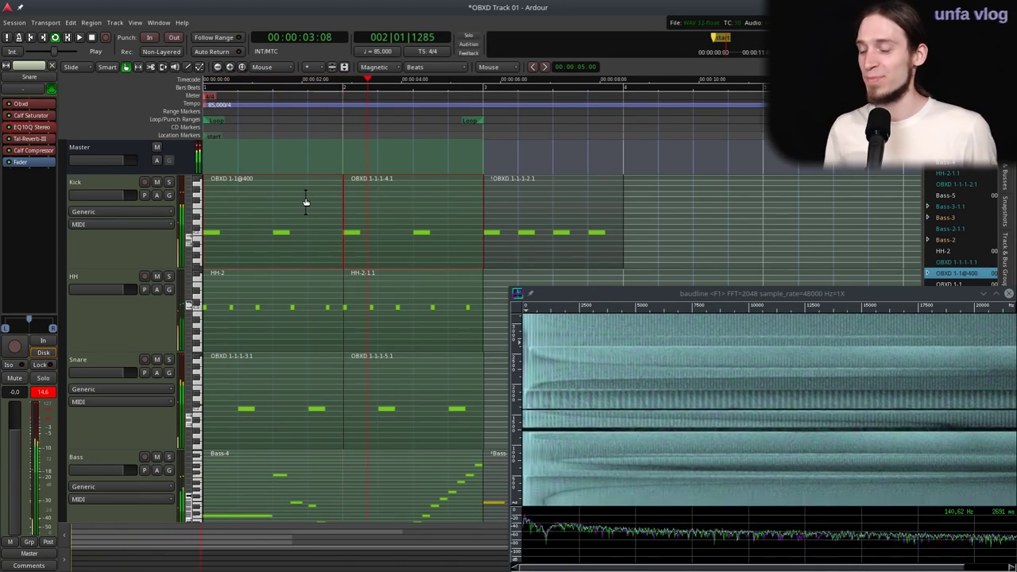
pyautogui.press('space')
# - Draw an extra Snare note a quarter beat after the last hit and an extra C2 Kick note near the end of bar 2
pyautogui.scroll(-1, 445, 328)
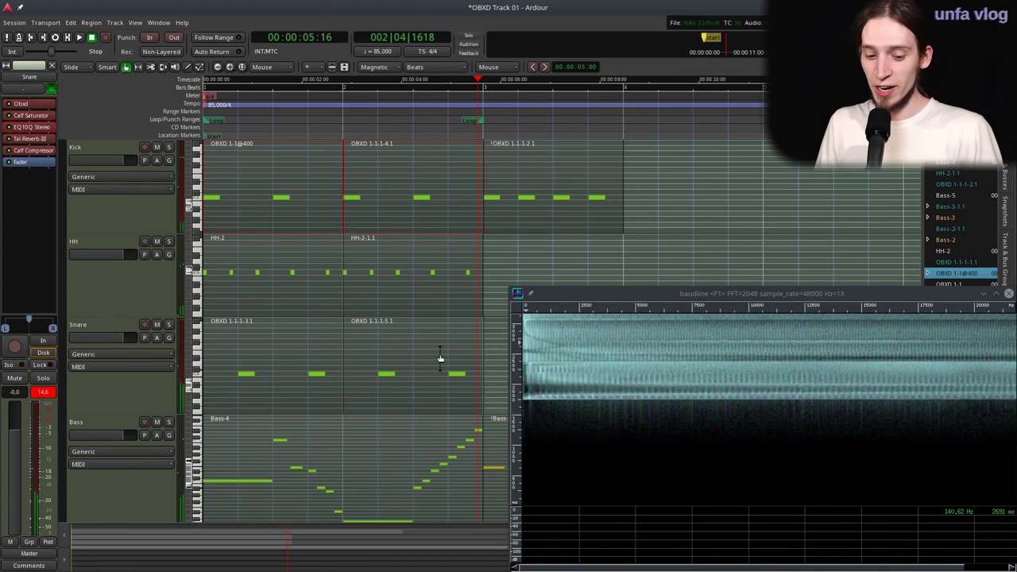
pyautogui.press('e')
pyautogui.click(459, 374)
pyautogui.moveTo(460, 374)
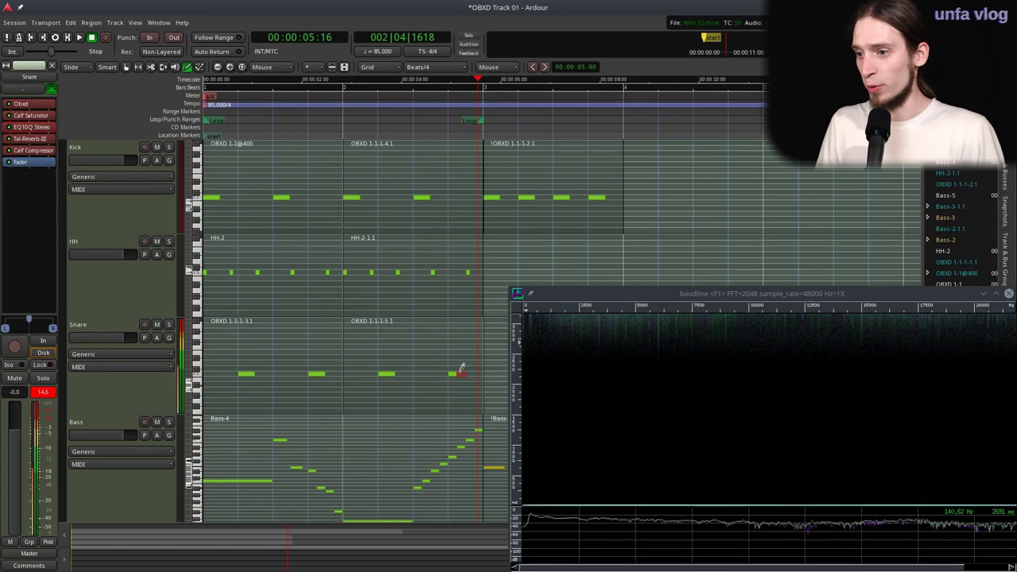
pyautogui.moveTo(478, 193)
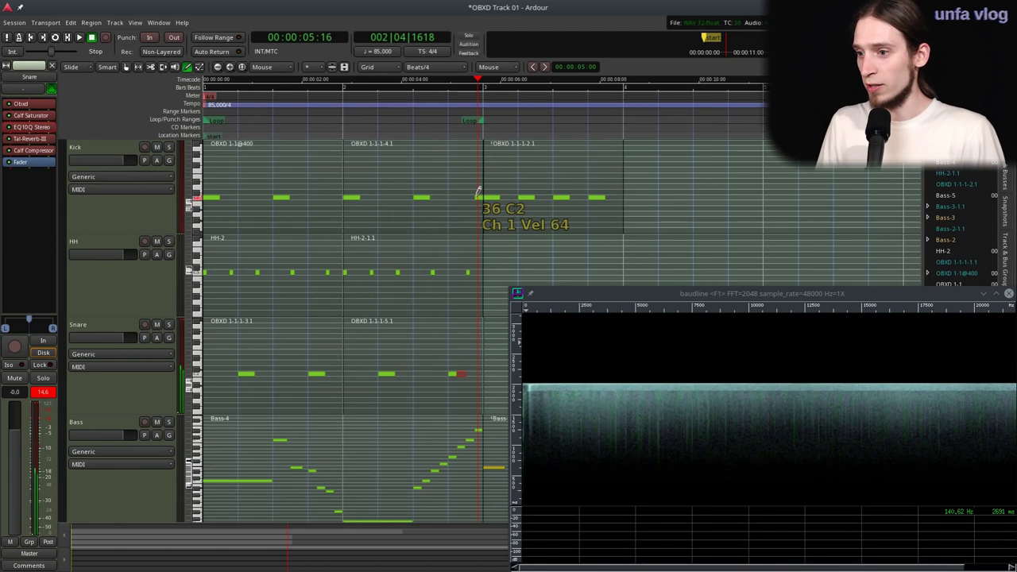
pyautogui.click(473, 197)
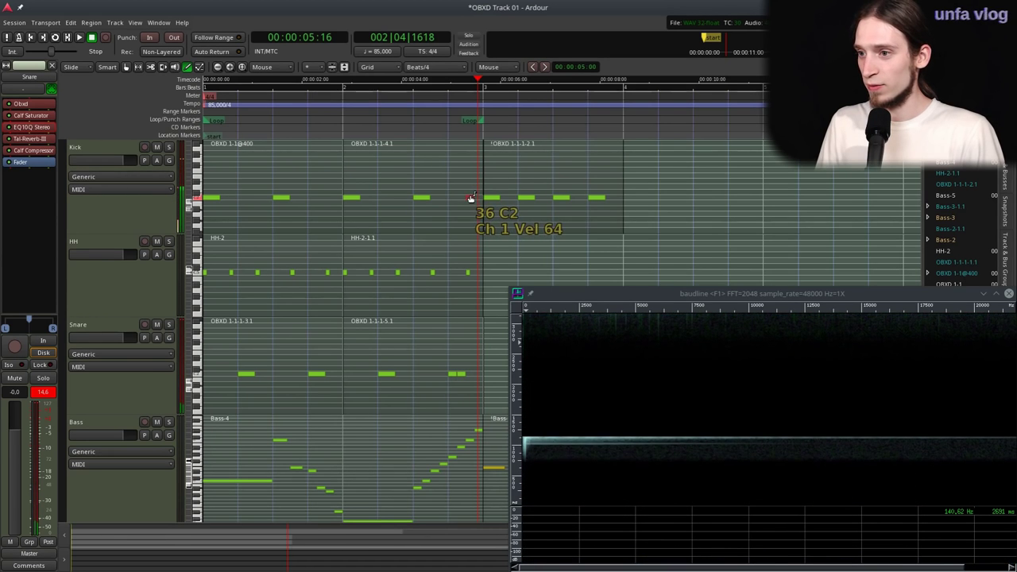
# - Play the two-bar loop from the start to hear the added notes
pyautogui.press('Home')
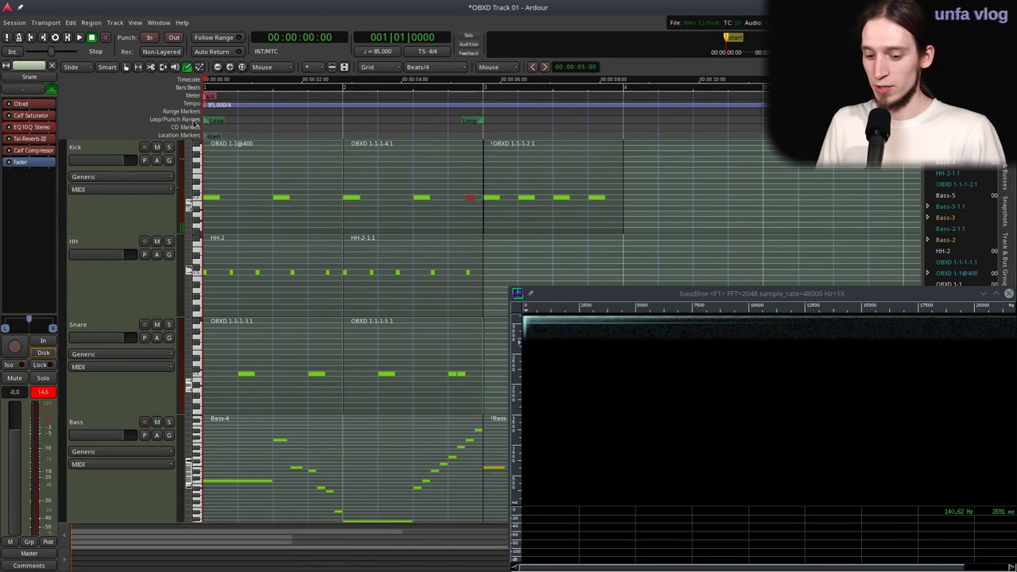
pyautogui.press('space')
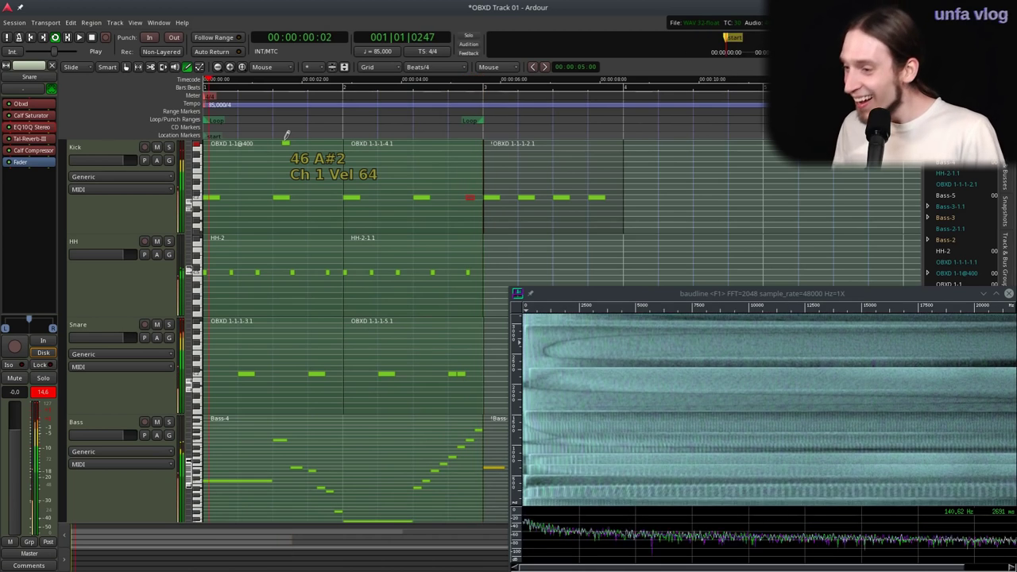
pyautogui.moveTo(287, 137); pyautogui.dragTo(270, 179)
pyautogui.press('space')
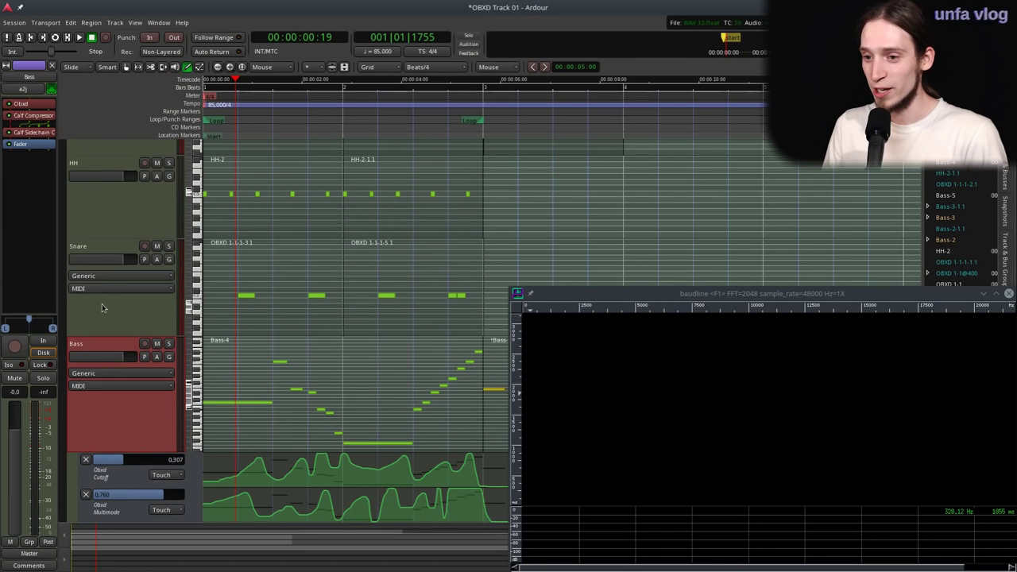
# - Solo the Bass and listen to its loop with the Obxd synth open, closing the plugin when done
pyautogui.doubleClick(35, 105)
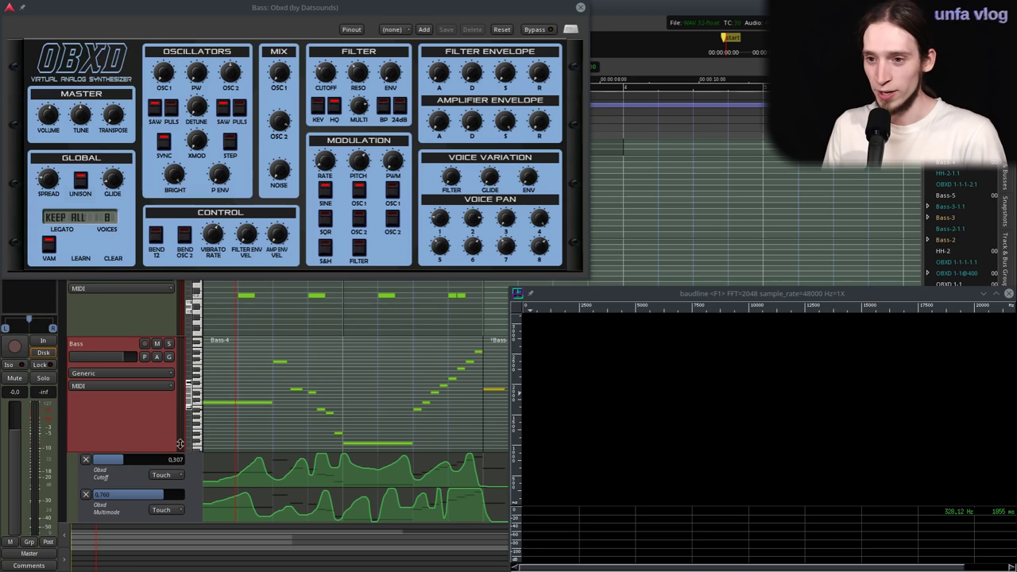
pyautogui.click(169, 343)
pyautogui.press('space')
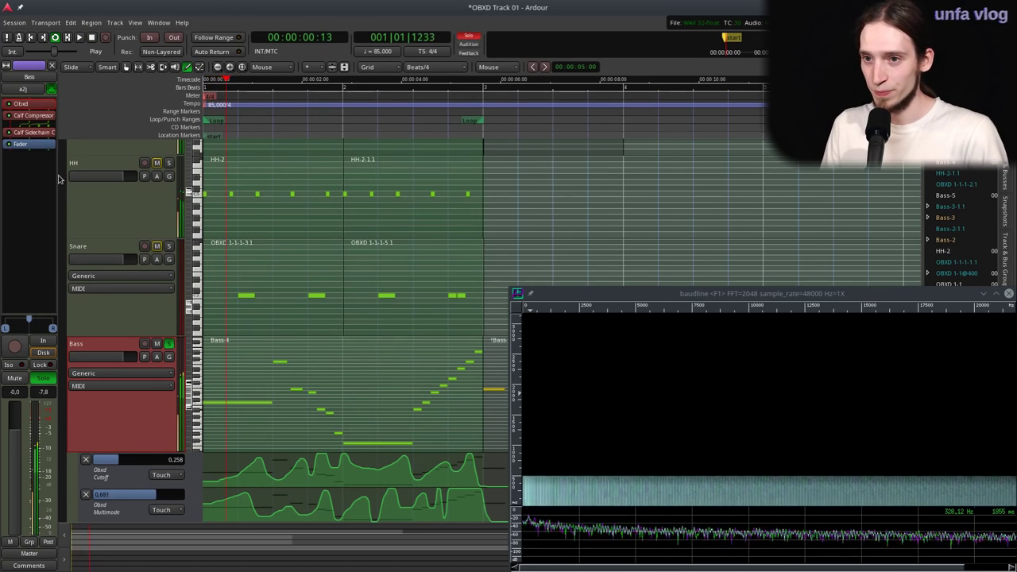
pyautogui.doubleClick(34, 106)
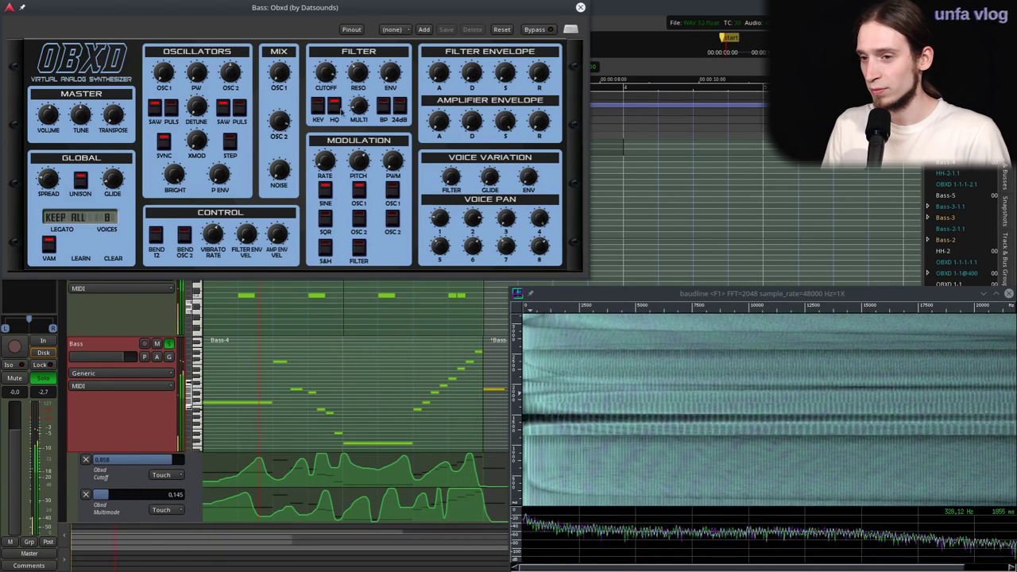
pyautogui.click(581, 8)
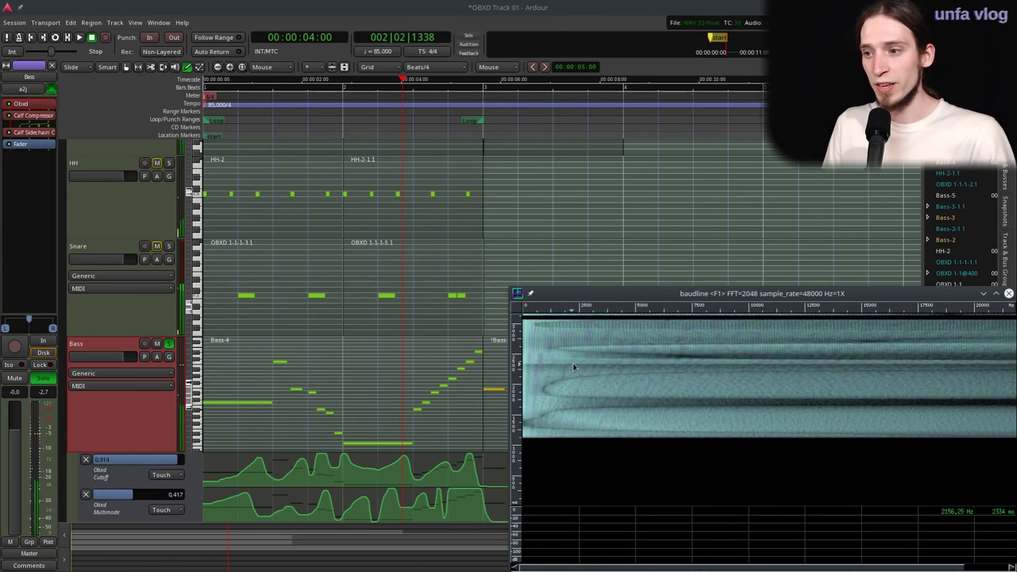
# - Copy the Bass track's Obxd plugin and take the Bass out of solo
pyautogui.scroll(-1, 504, 193)
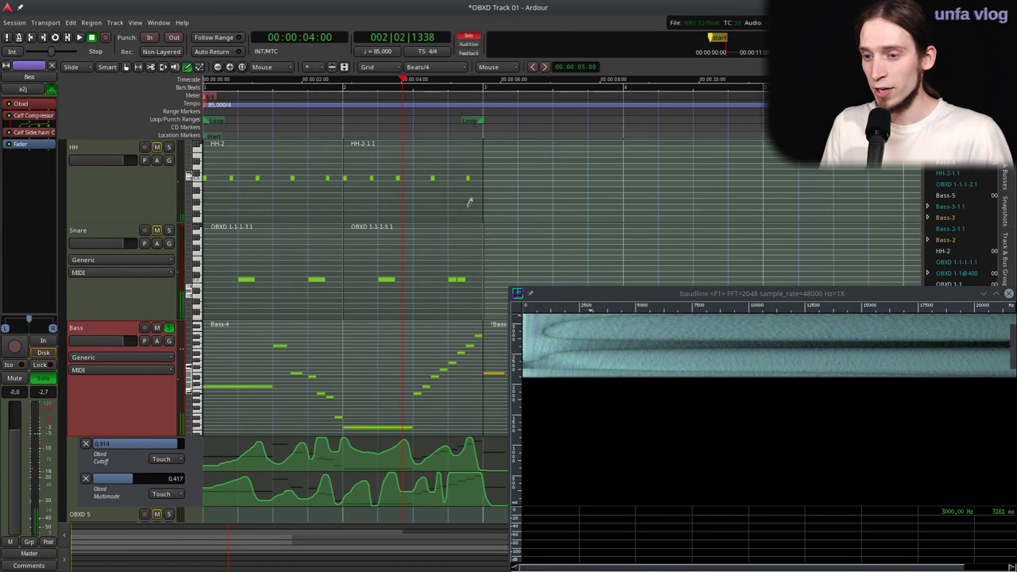
pyautogui.rightClick(46, 109)
pyautogui.click(83, 256)
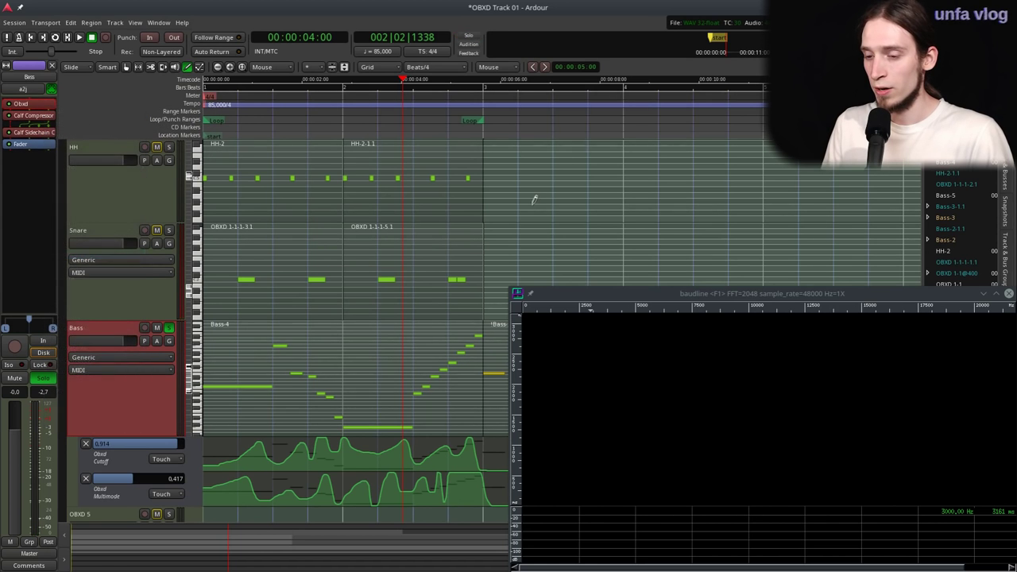
pyautogui.scroll(-5, 125, 231)
pyautogui.scroll(2, 181, 204)
pyautogui.click(169, 147)
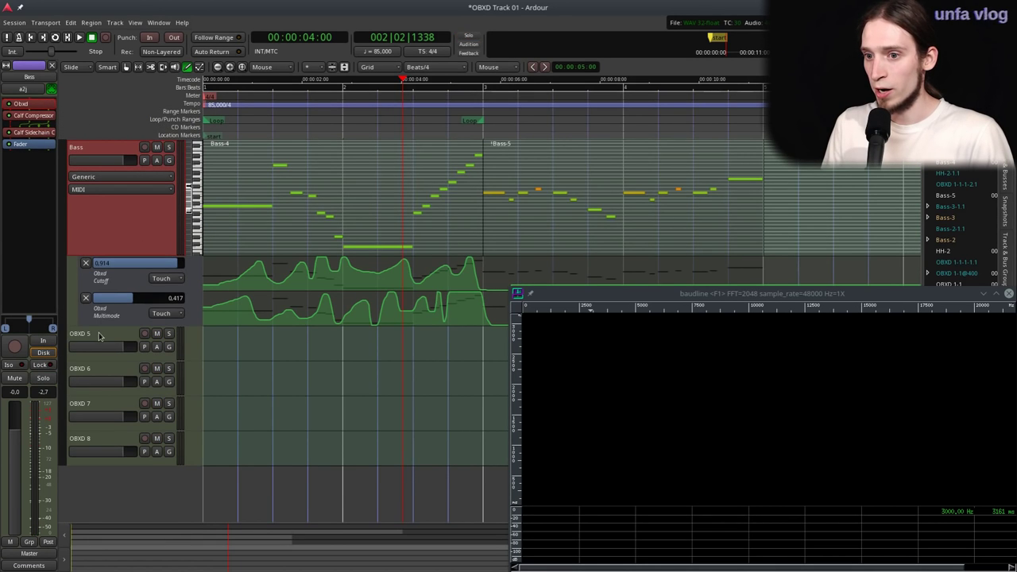
# - Rename the OBXD 5 track as "Sub bass"
pyautogui.doubleClick(98, 334)
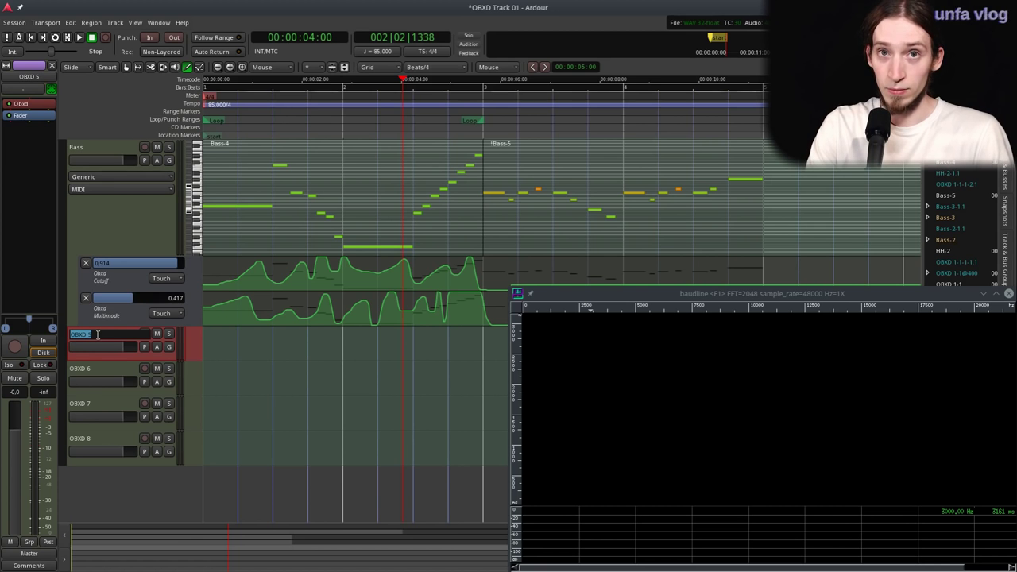
pyautogui.write('Sub bas')
pyautogui.press('Return')
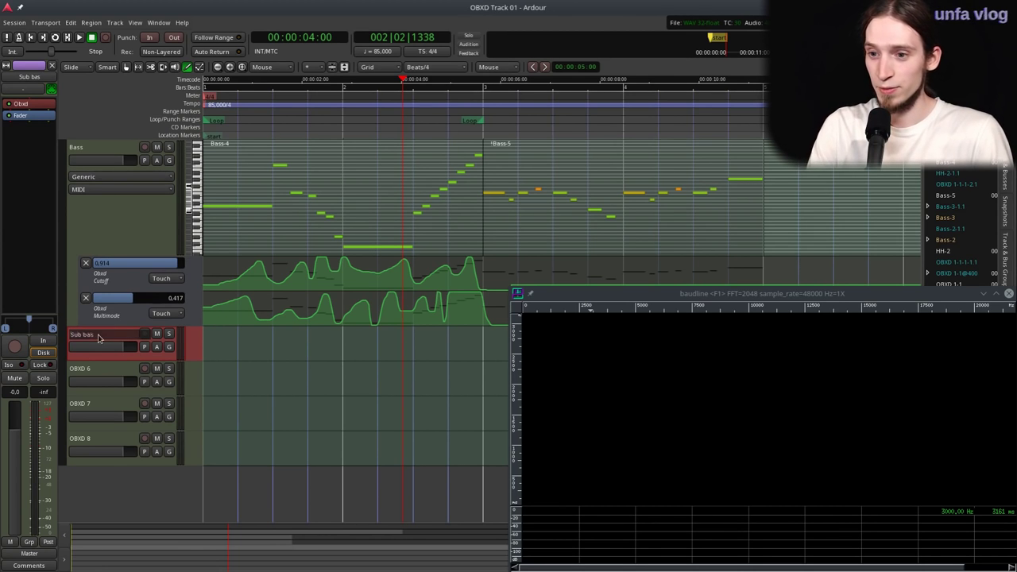
pyautogui.doubleClick(101, 337)
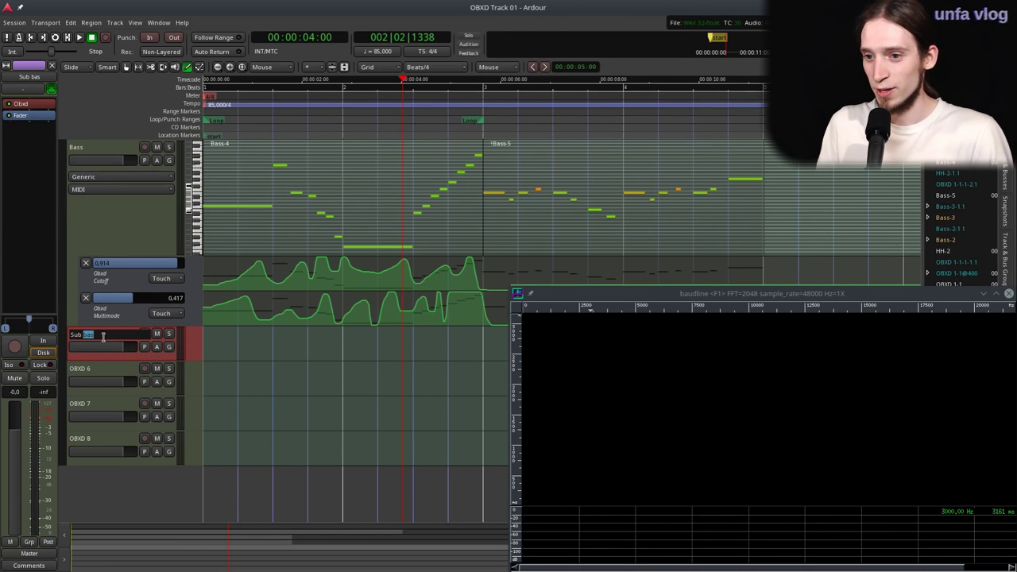
pyautogui.write('bass')
pyautogui.press('Return')
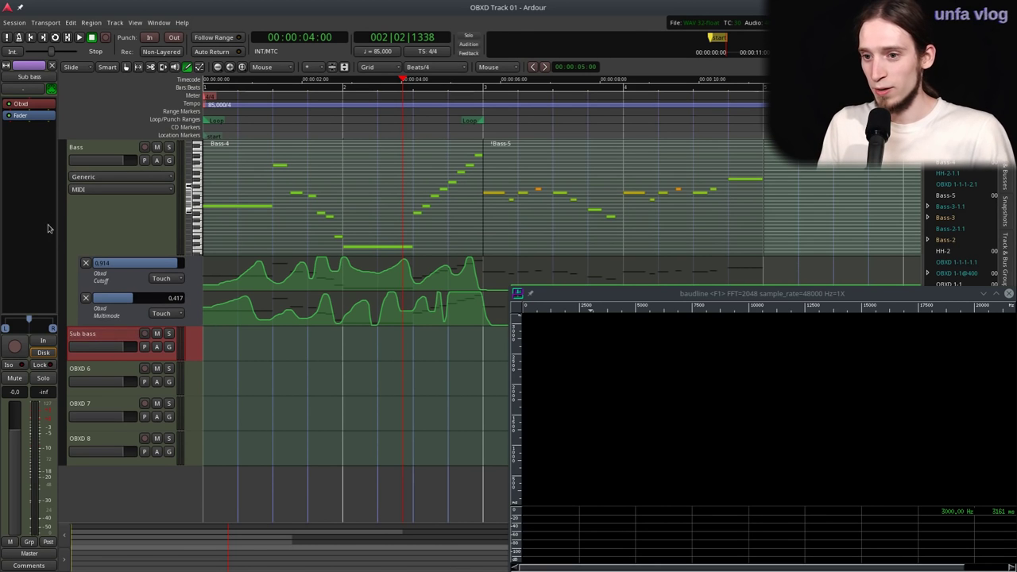
# - Paste the copied Obxd onto the Sub bass track, replacing its existing instrument
pyautogui.rightClick(35, 113)
pyautogui.click(59, 267)
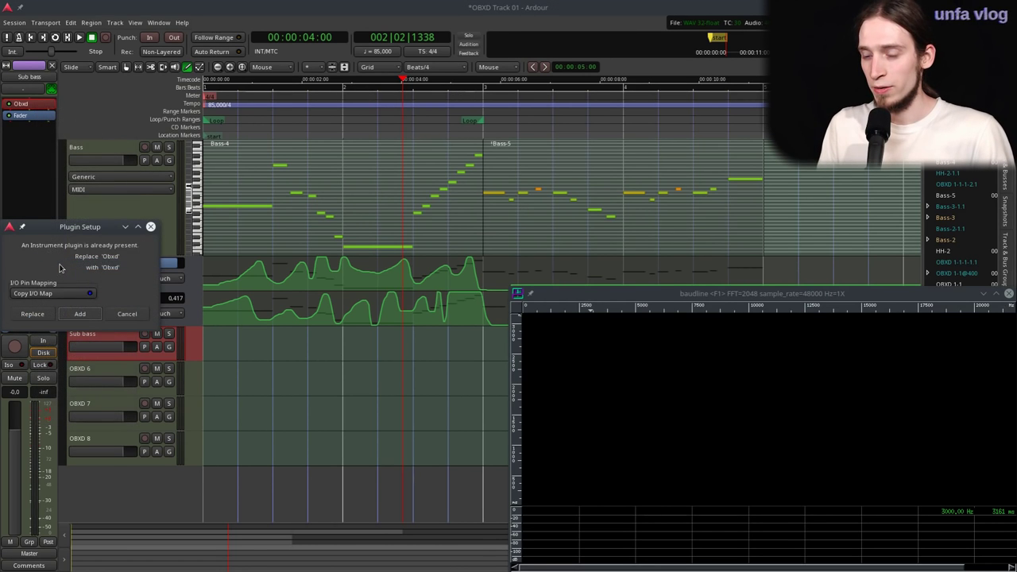
pyautogui.click(32, 314)
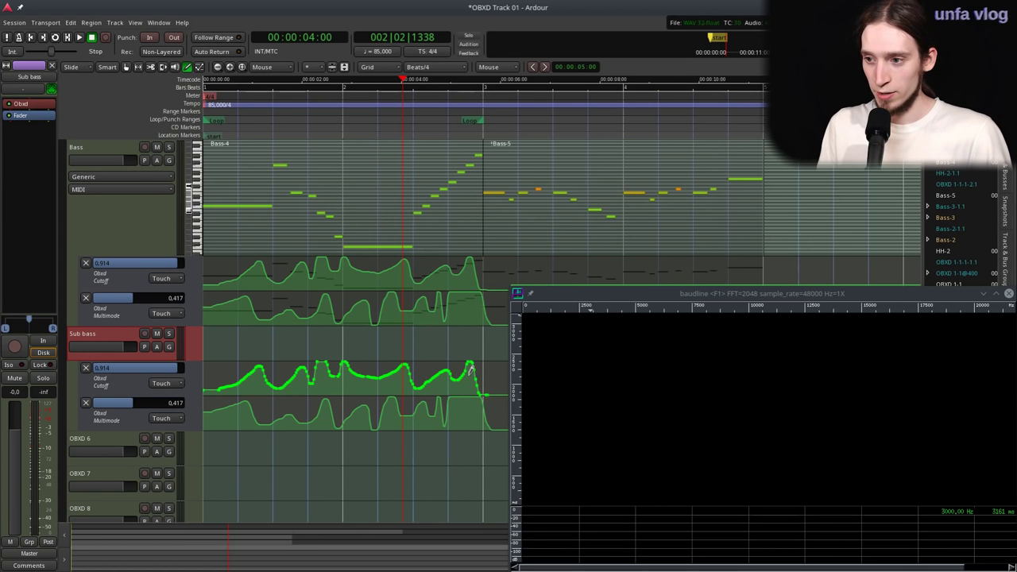
# - Delete the copied Cutoff automation points and the first part of the Multimode automation on the Sub bass track
pyautogui.moveTo(492, 360); pyautogui.dragTo(214, 418)
pyautogui.press('Delete')
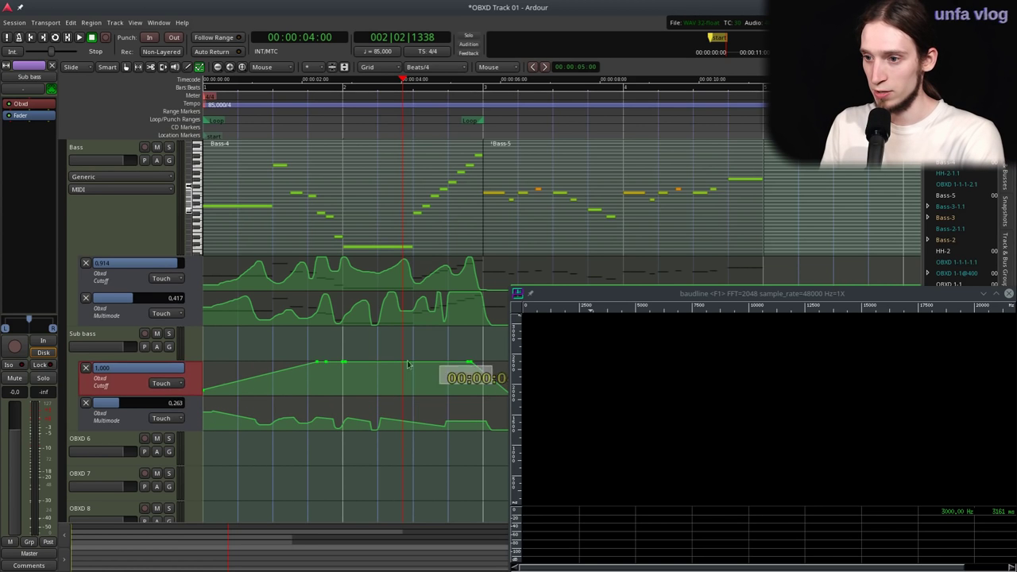
pyautogui.press('Delete')
pyautogui.moveTo(317, 364); pyautogui.dragTo(205, 432)
pyautogui.press('Delete')
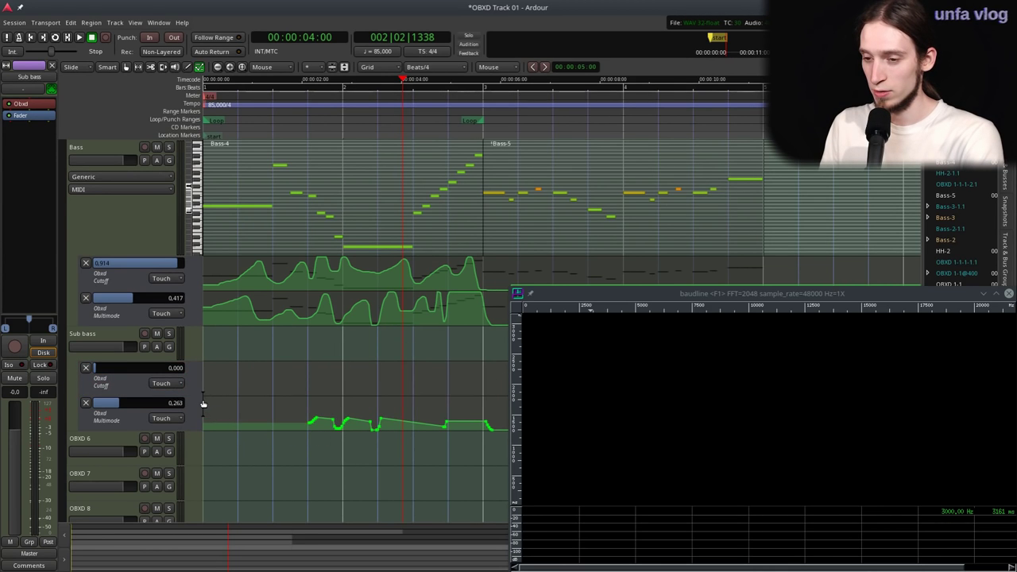
# - Clear the remaining Multimode automation on the Sub bass track and set its Obxd automation lanes to Manual
pyautogui.click(161, 383)
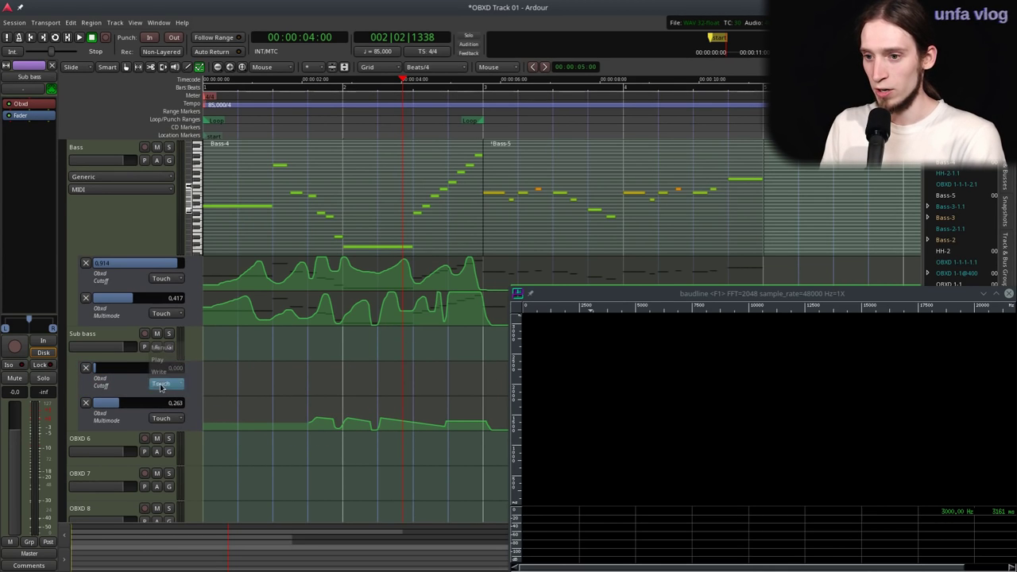
pyautogui.click(120, 391)
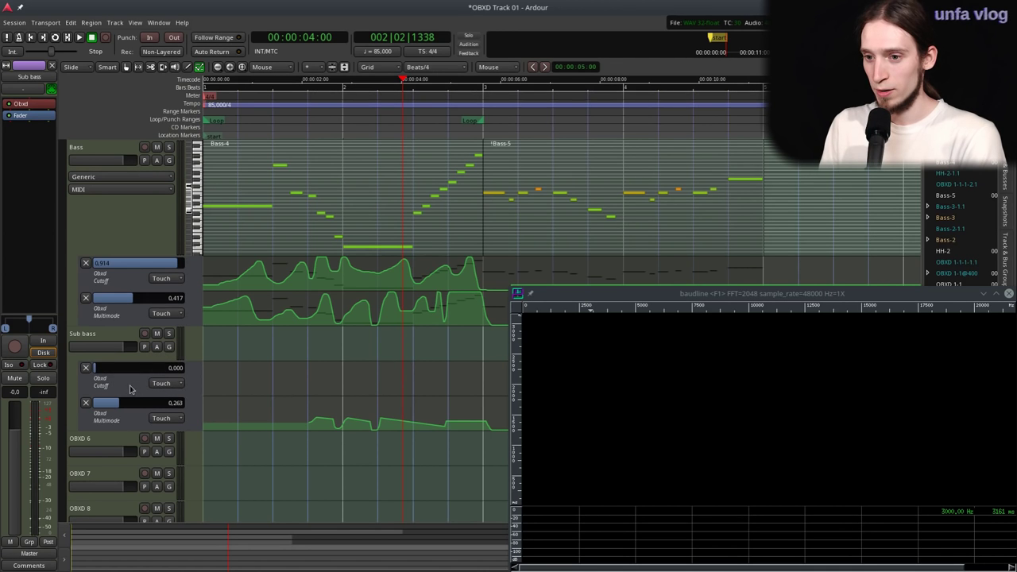
pyautogui.rightClick(117, 388)
pyautogui.click(117, 421)
pyautogui.rightClick(117, 422)
pyautogui.click(139, 442)
pyautogui.click(164, 385)
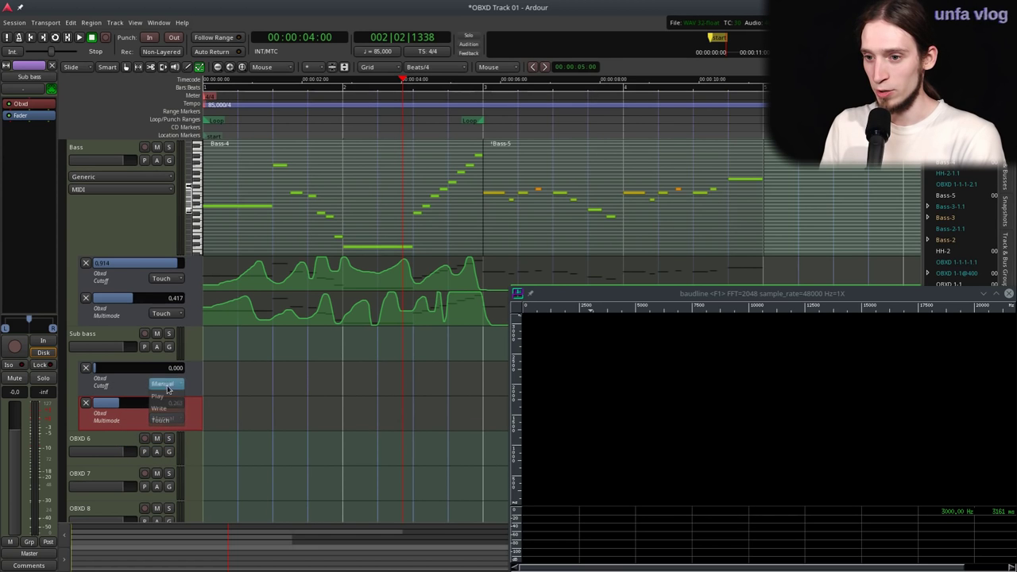
# - Hide the Sub bass track's Cutoff and Multimode automation lanes and switch to Grab mode
pyautogui.click(113, 386)
pyautogui.click(88, 368)
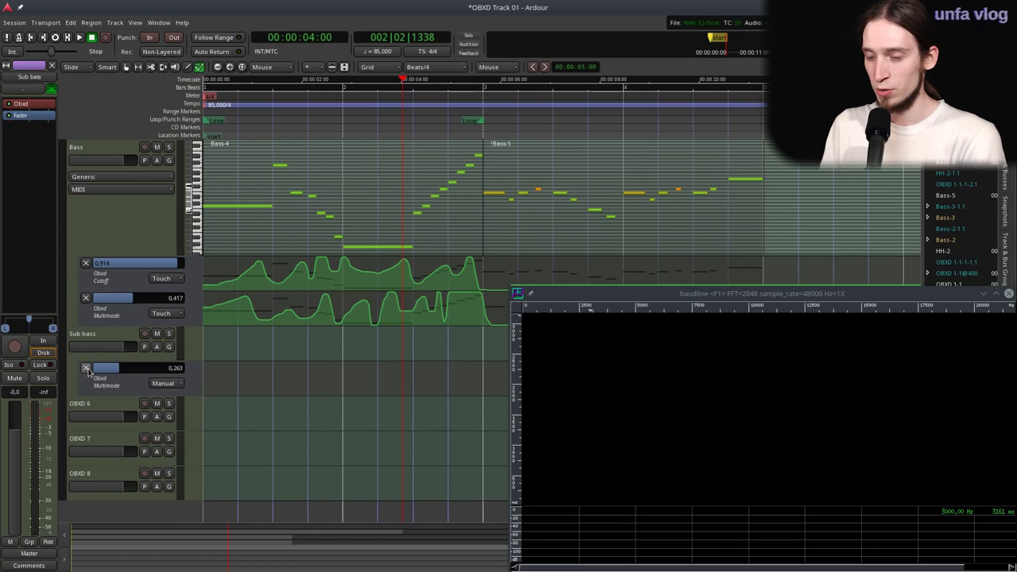
pyautogui.click(87, 369)
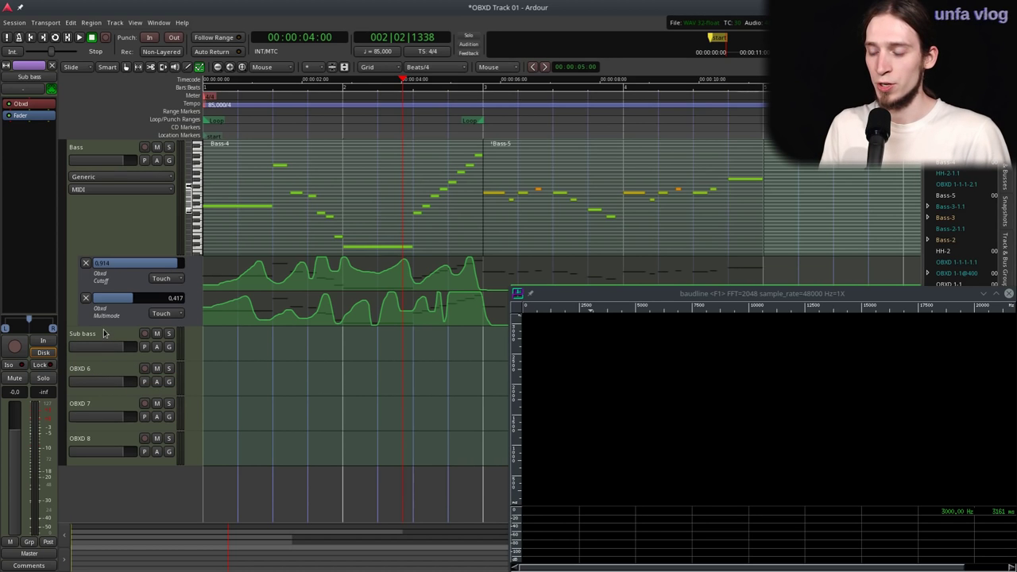
pyautogui.press('g')
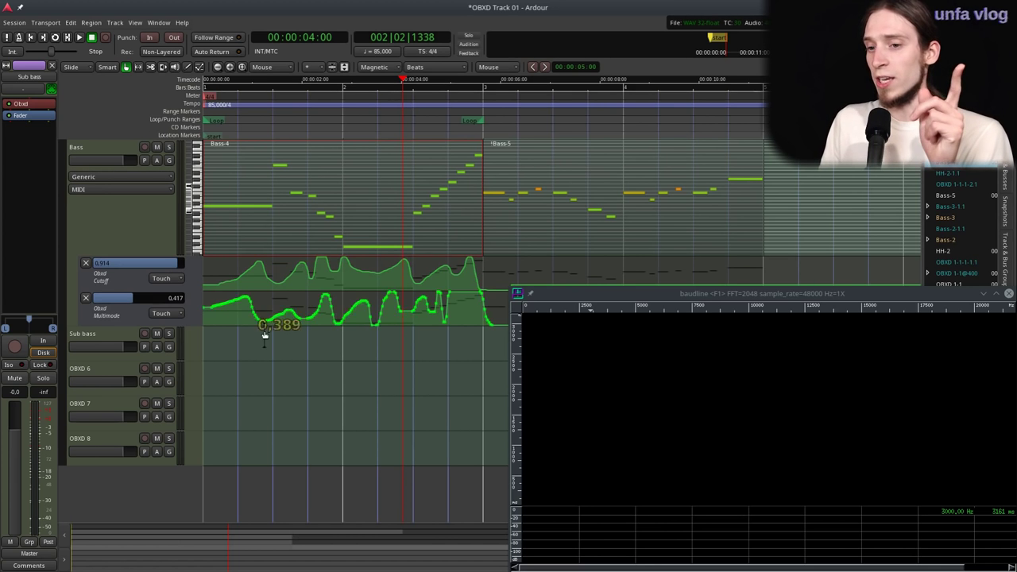
# - Try to assign a playlist from another track to the Sub bass track
pyautogui.click(144, 346)
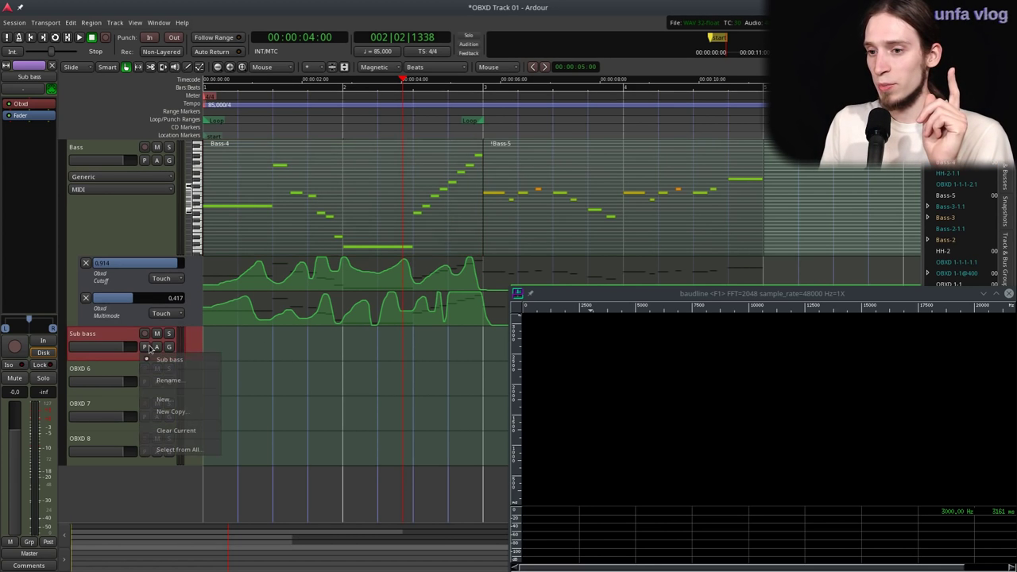
pyautogui.click(167, 450)
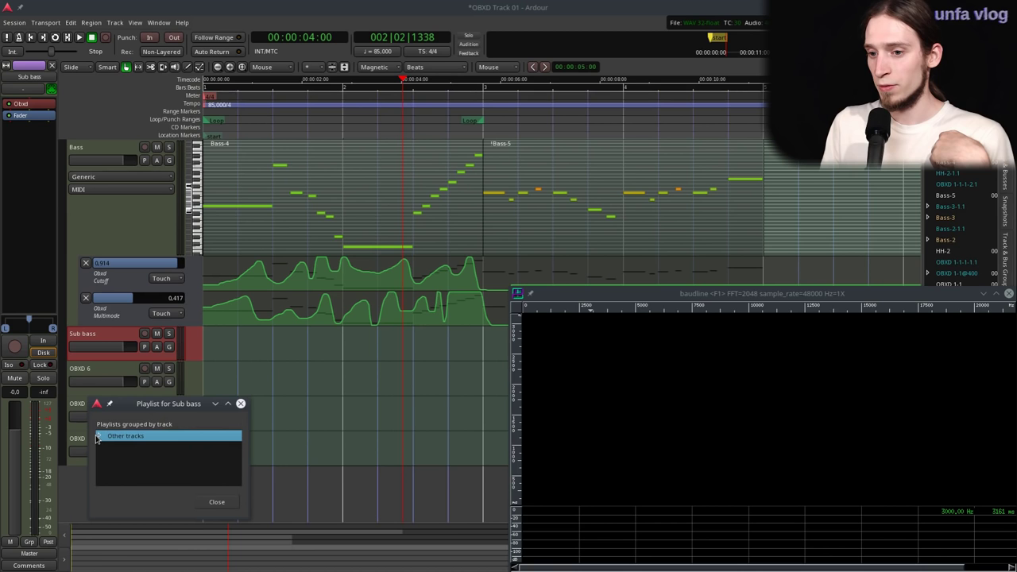
pyautogui.click(127, 447)
pyautogui.click(217, 501)
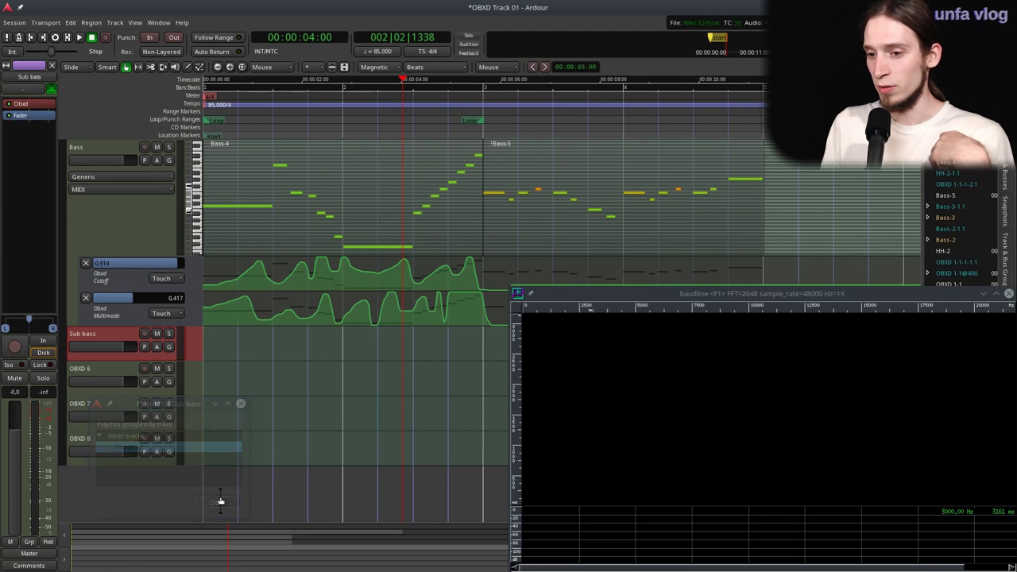
pyautogui.click(144, 347)
pyautogui.click(117, 452)
pyautogui.doubleClick(117, 450)
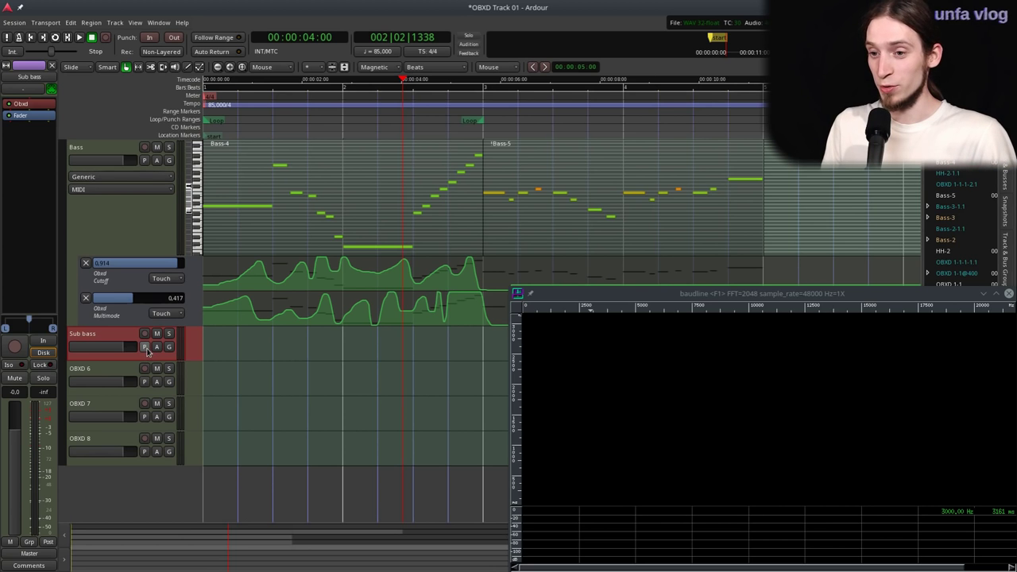
# - Copy the Bass-4 region onto the Sub bass track at the same position and play it soloed from the start
pyautogui.click(299, 191)
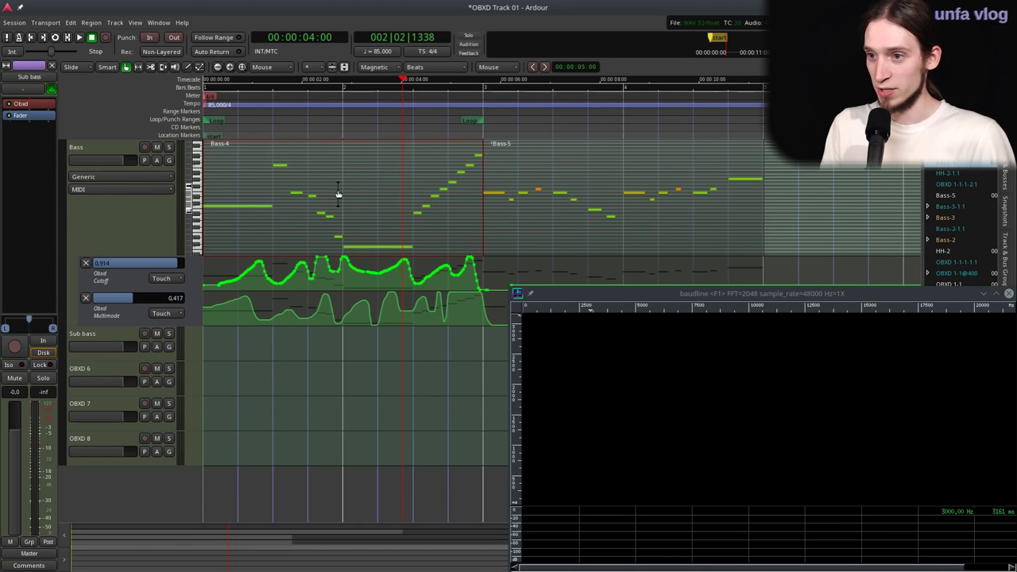
pyautogui.moveTo(291, 192); pyautogui.dragTo(284, 357)
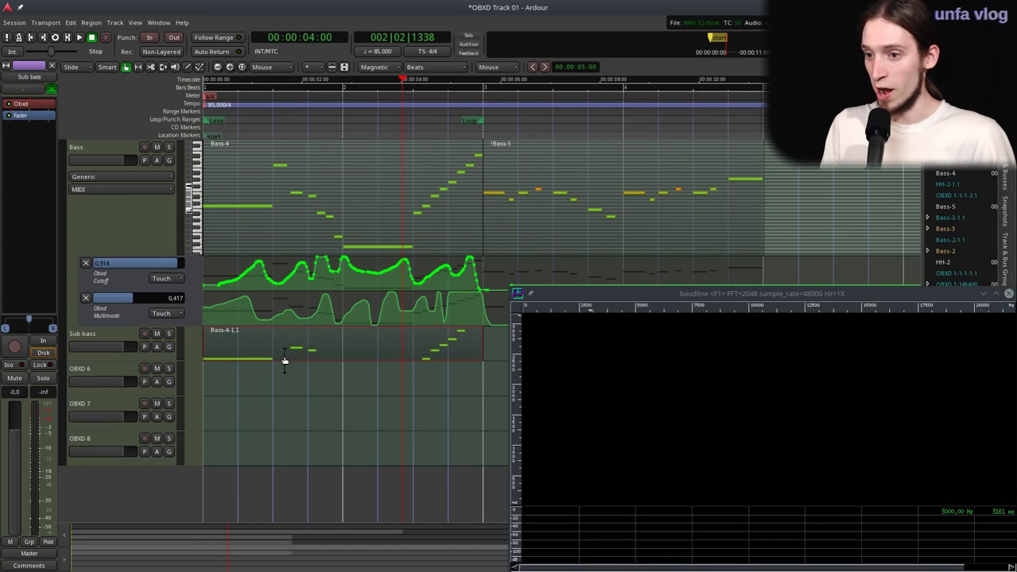
pyautogui.click(169, 333)
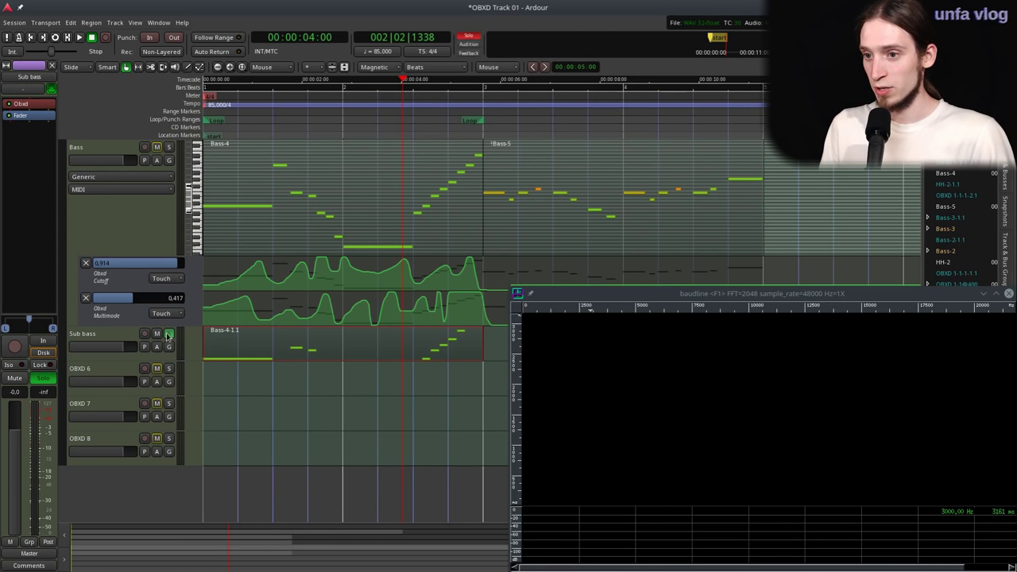
pyautogui.press('Home')
pyautogui.press('space')
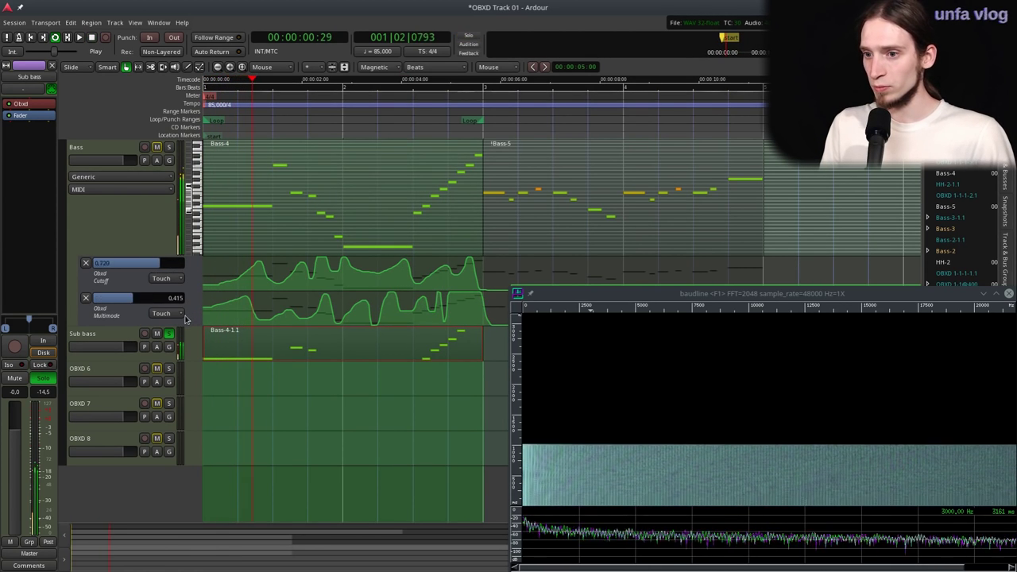
# - Set the Sub bass track's Obxd to 1 voice and close the synth window
pyautogui.click(120, 353)
pyautogui.doubleClick(24, 104)
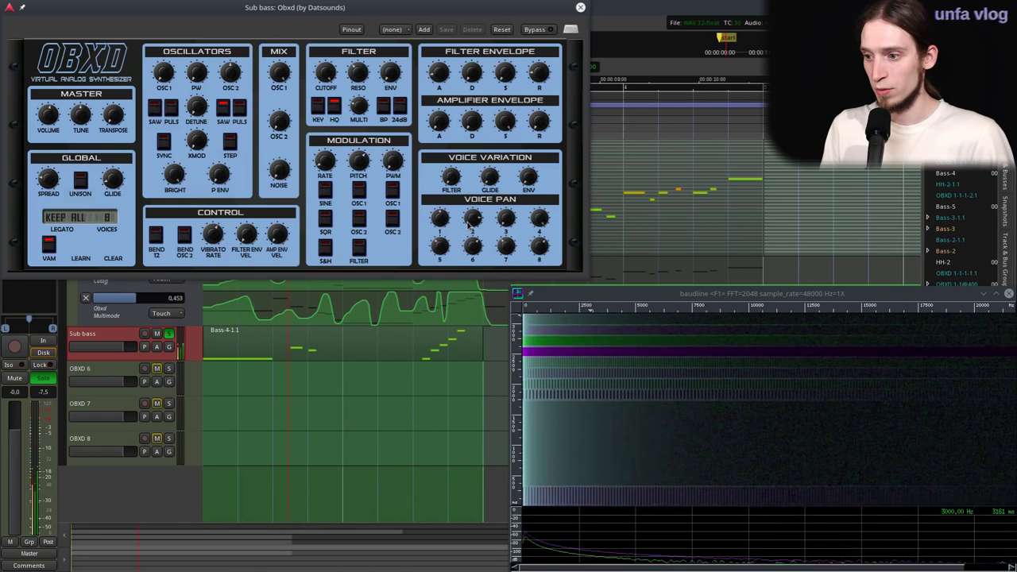
pyautogui.click(112, 230)
pyautogui.click(104, 235)
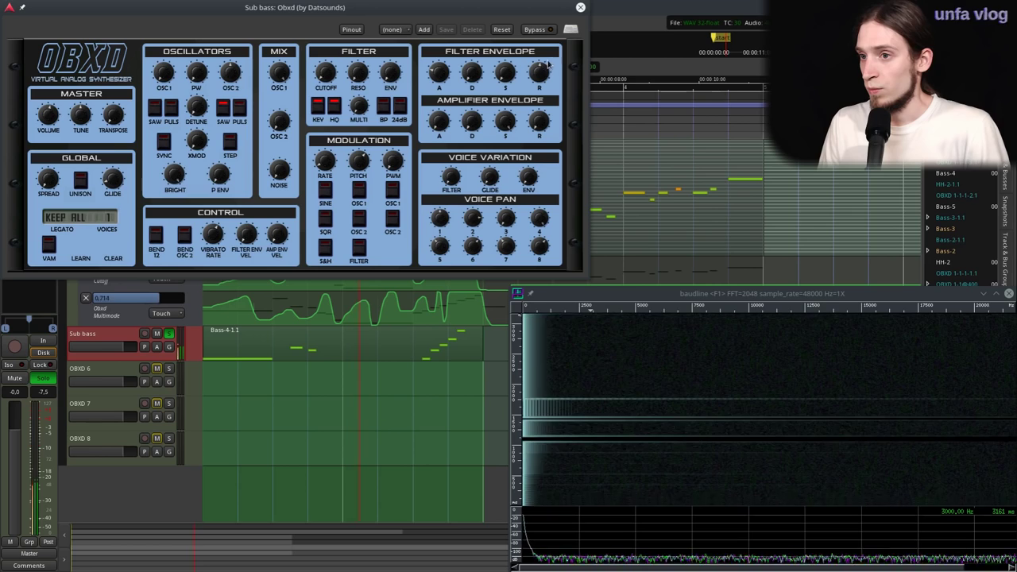
pyautogui.click(580, 8)
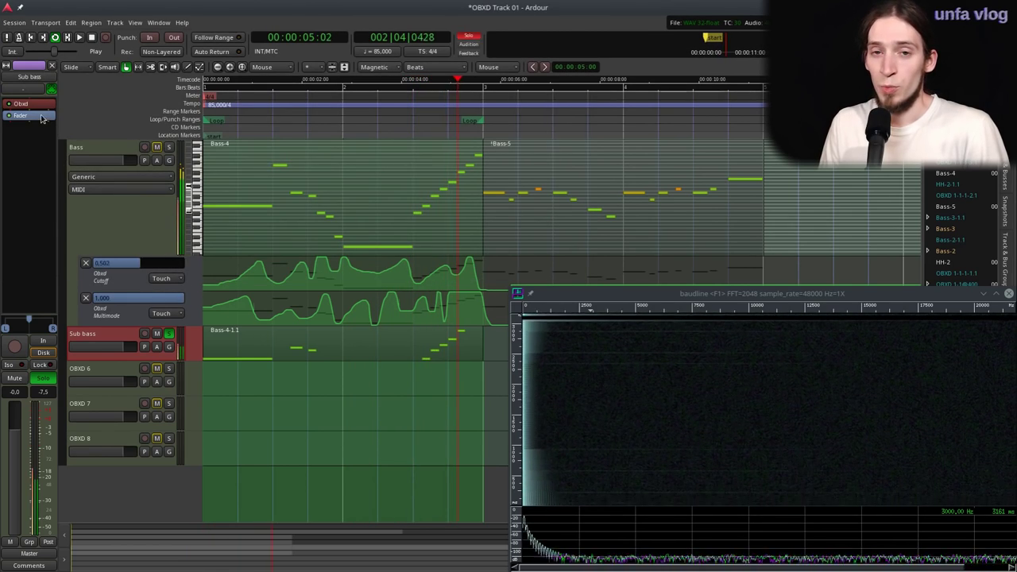
# - Insert a Calf Filter after the Obxd on the Sub bass track and lower its frequency to about 85 Hz
pyautogui.rightClick(42, 118)
pyautogui.moveTo(80, 121)
pyautogui.moveTo(183, 121)
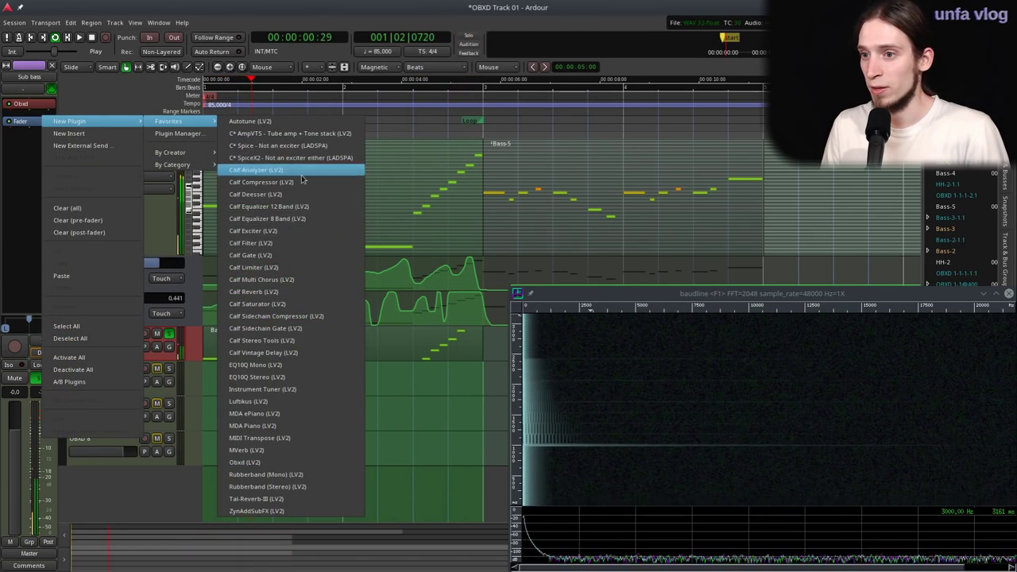
pyautogui.click(326, 242)
pyautogui.moveTo(203, 272); pyautogui.dragTo(205, 327)
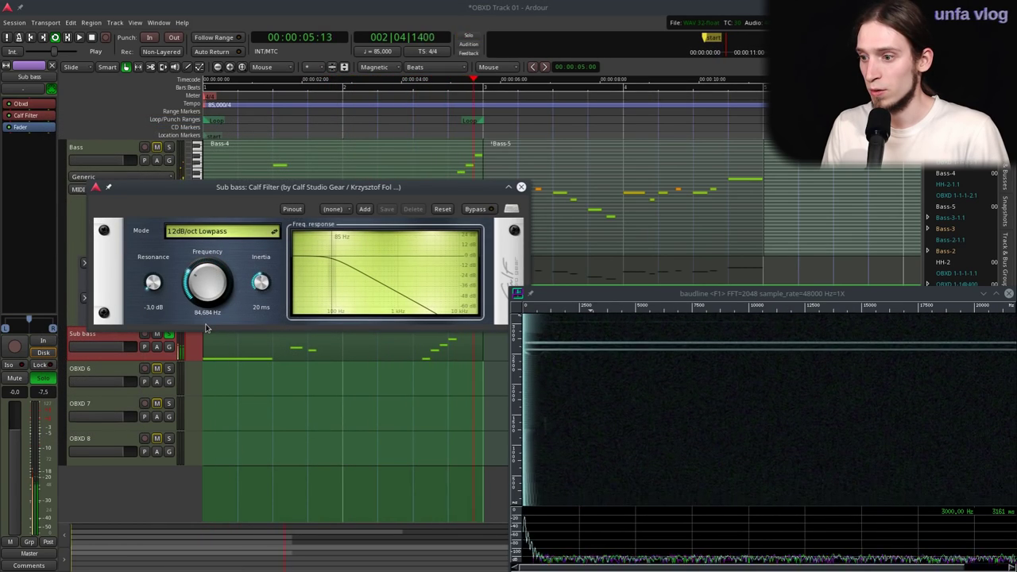
# - Set the Calf Filter to 36dB/oct Lowpass at about 99 Hz and close its window
pyautogui.click(214, 231)
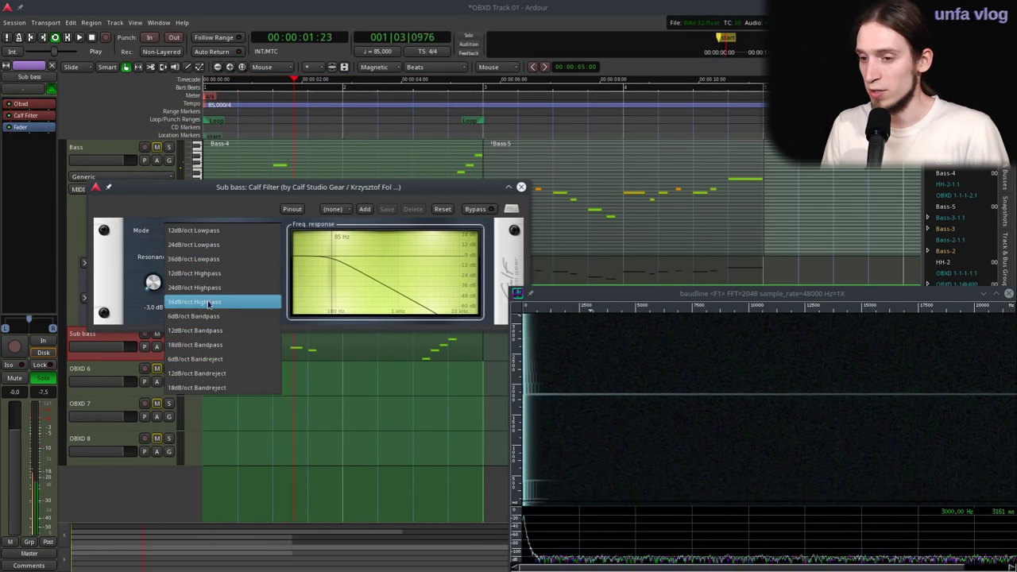
pyautogui.click(209, 303)
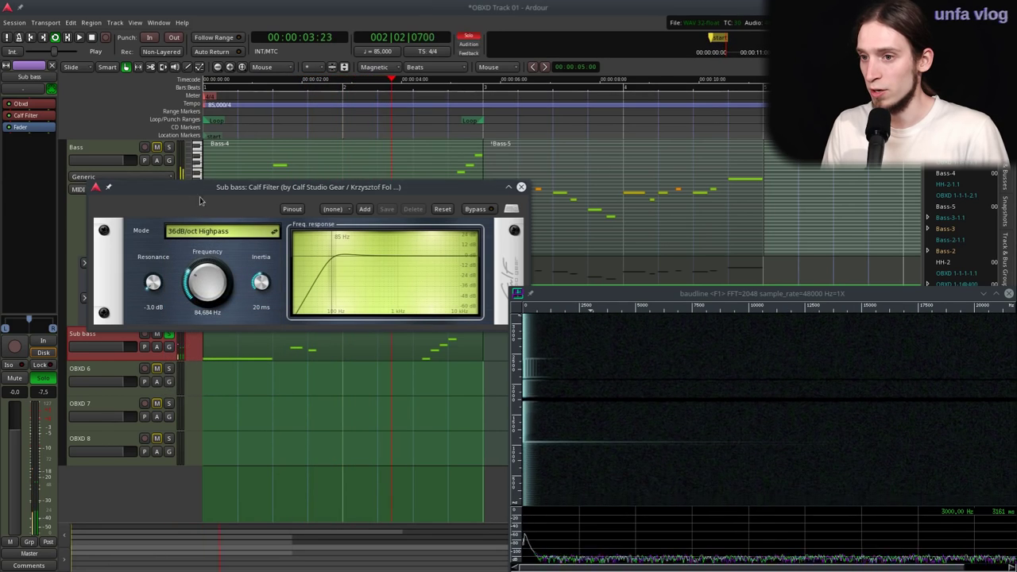
pyautogui.click(200, 233)
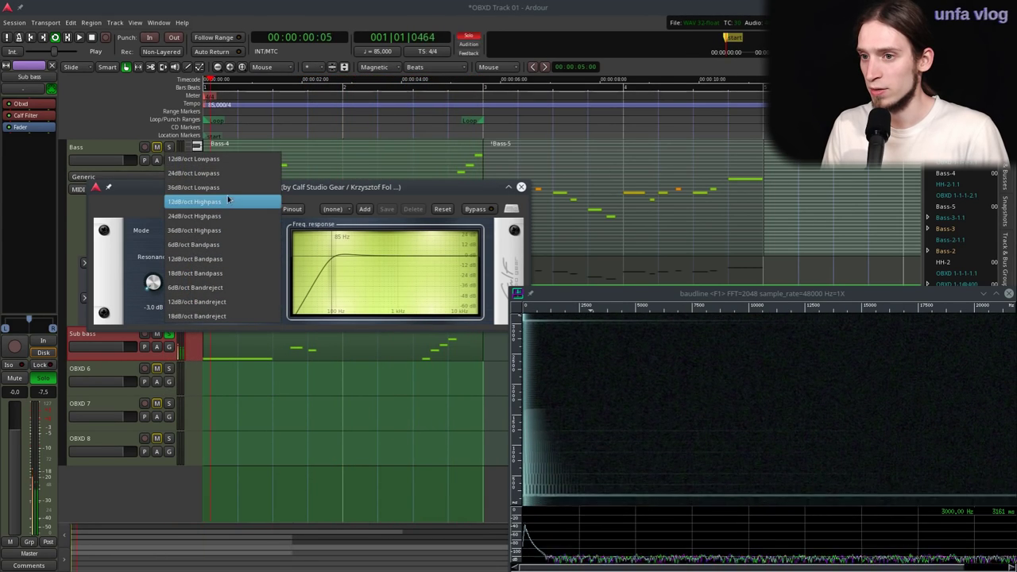
pyautogui.click(218, 219)
pyautogui.scroll(3, 204, 277)
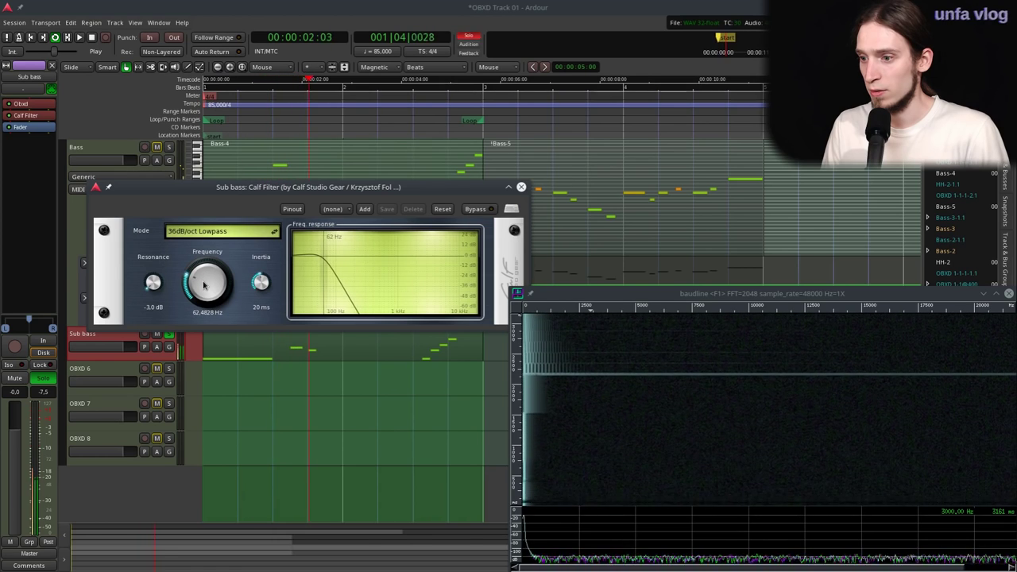
pyautogui.scroll(3, 204, 277)
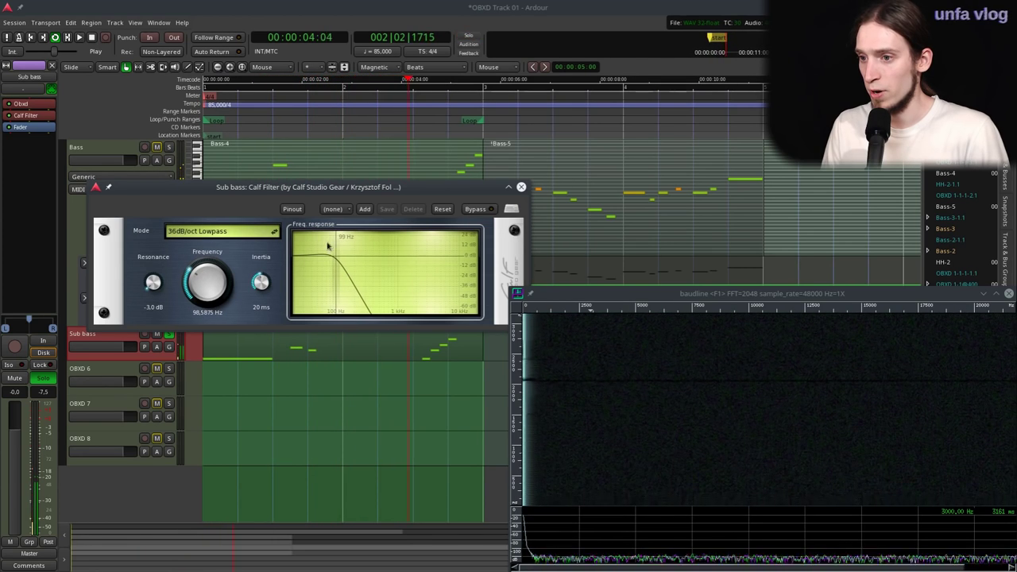
pyautogui.click(521, 187)
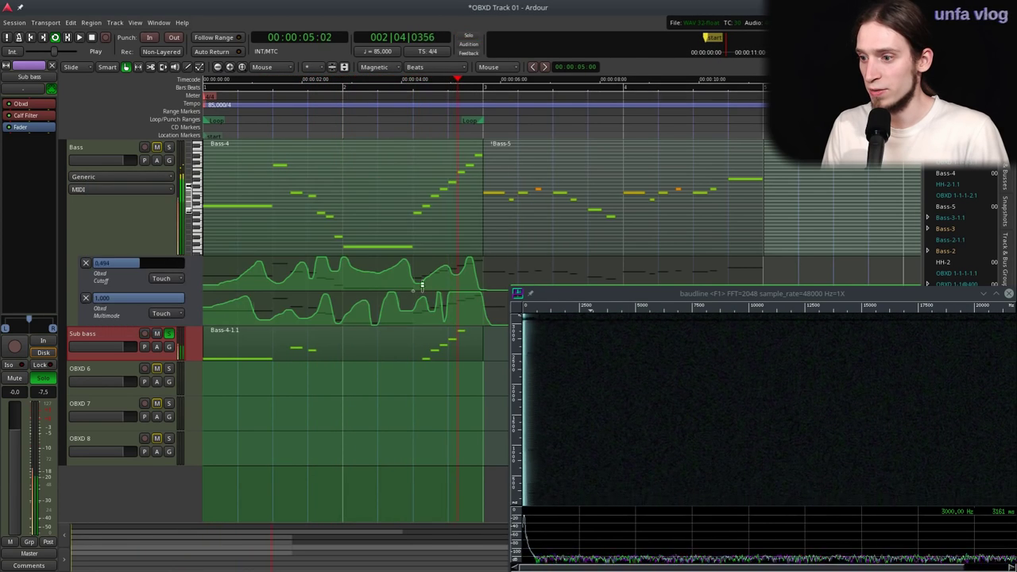
# - Take the Sub bass out of solo and play the full loop from the start
pyautogui.click(168, 335)
pyautogui.moveTo(282, 111); pyautogui.dragTo(239, 113)
pyautogui.press('space')
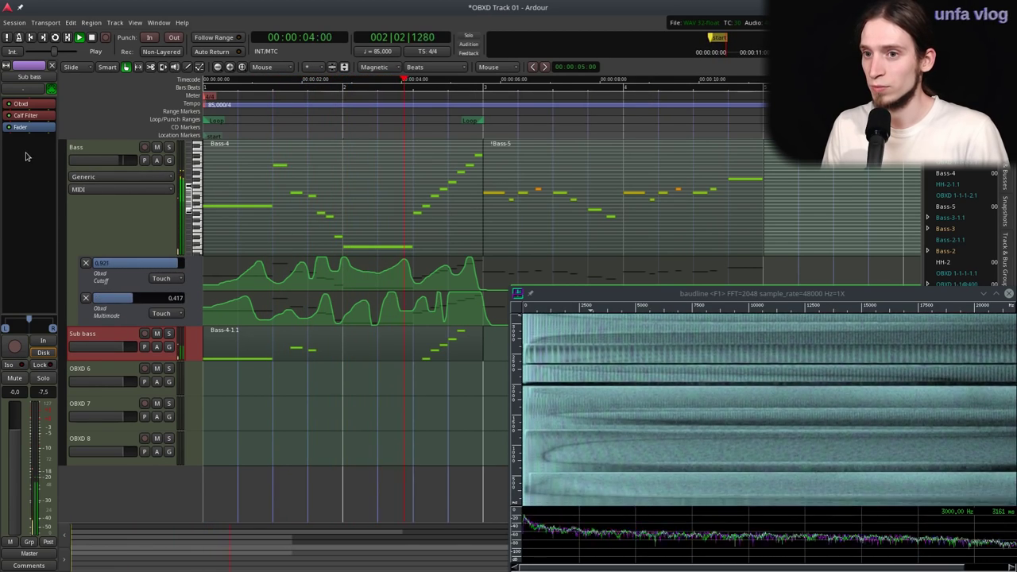
pyautogui.press('space')
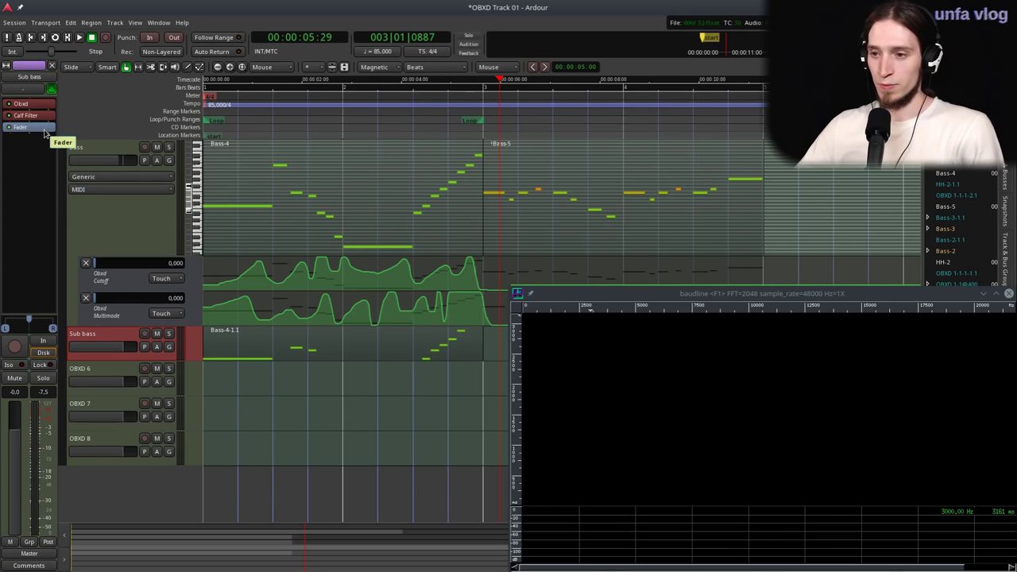
pyautogui.press('Home')
pyautogui.press('space')
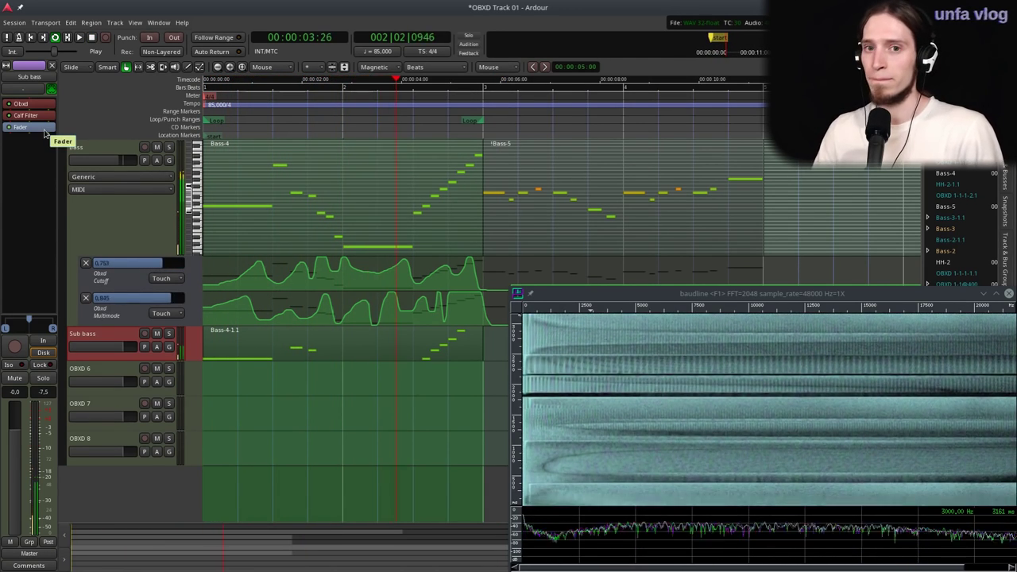
# - Compare the loop with the Sub bass muted and unmuted, then stop playback
pyautogui.click(44, 129)
pyautogui.click(158, 334)
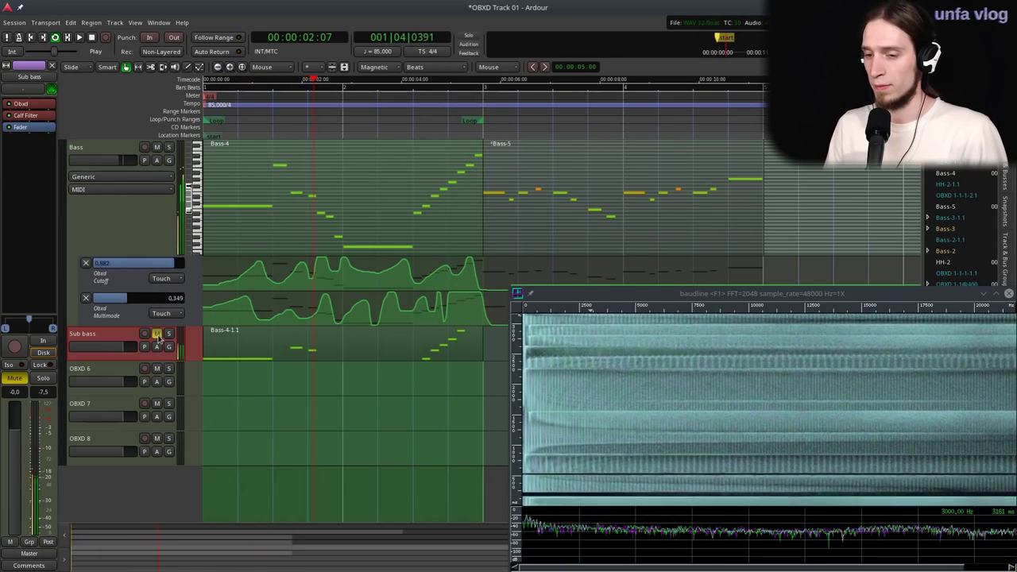
pyautogui.click(158, 335)
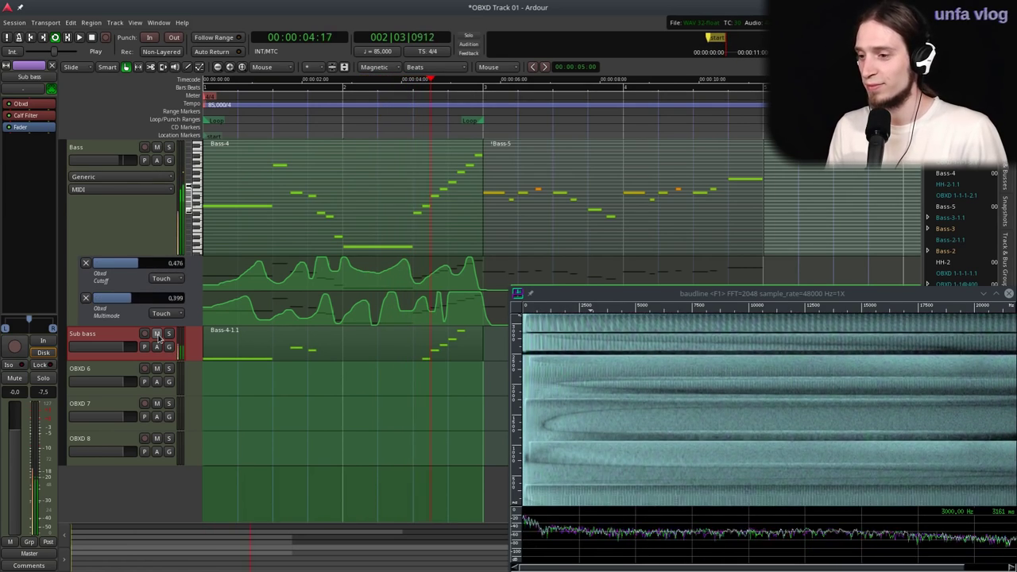
pyautogui.press('space')
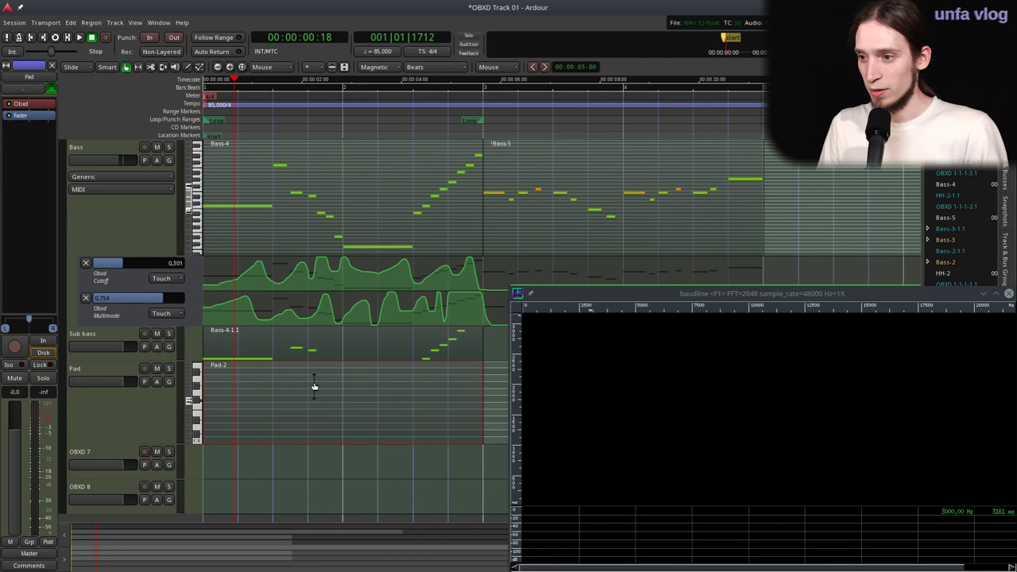
# - Enlarge the Pad track, widen its visible note range and draw a C4 note across the whole two-bar region
pyautogui.scroll(-3, 313, 386)
pyautogui.moveTo(163, 334); pyautogui.dragTo(151, 426)
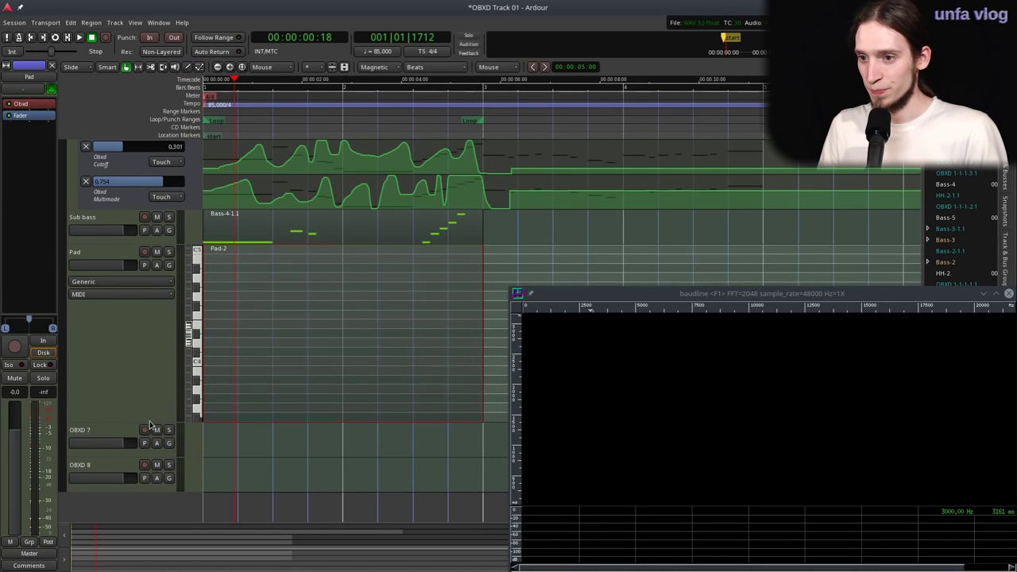
pyautogui.press('e')
pyautogui.scroll(-5, 189, 326)
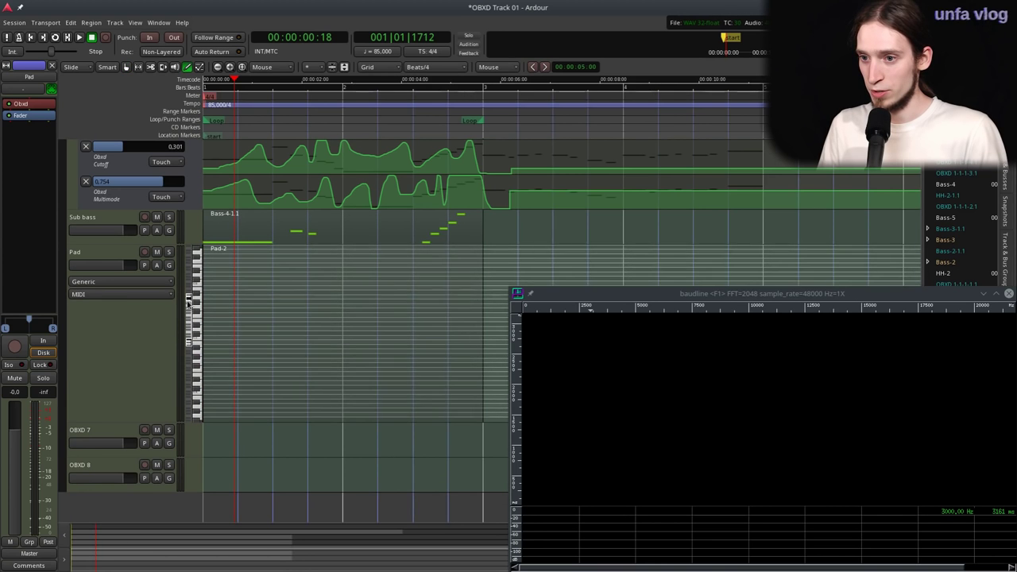
pyautogui.moveTo(204, 388); pyautogui.dragTo(477, 380)
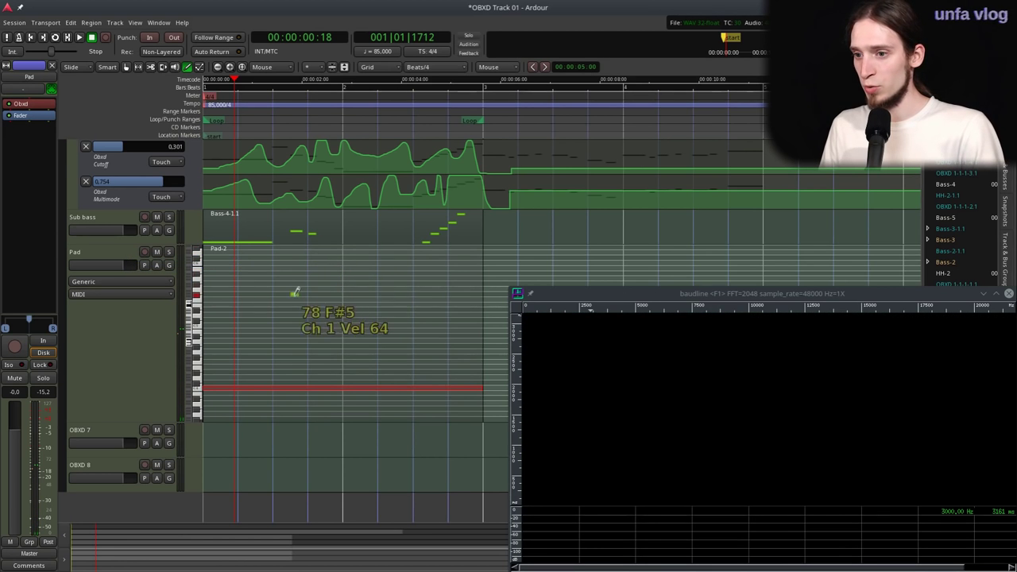
# - Play the loop with the Pad track soloed and open its Obxd synth
pyautogui.press('space')
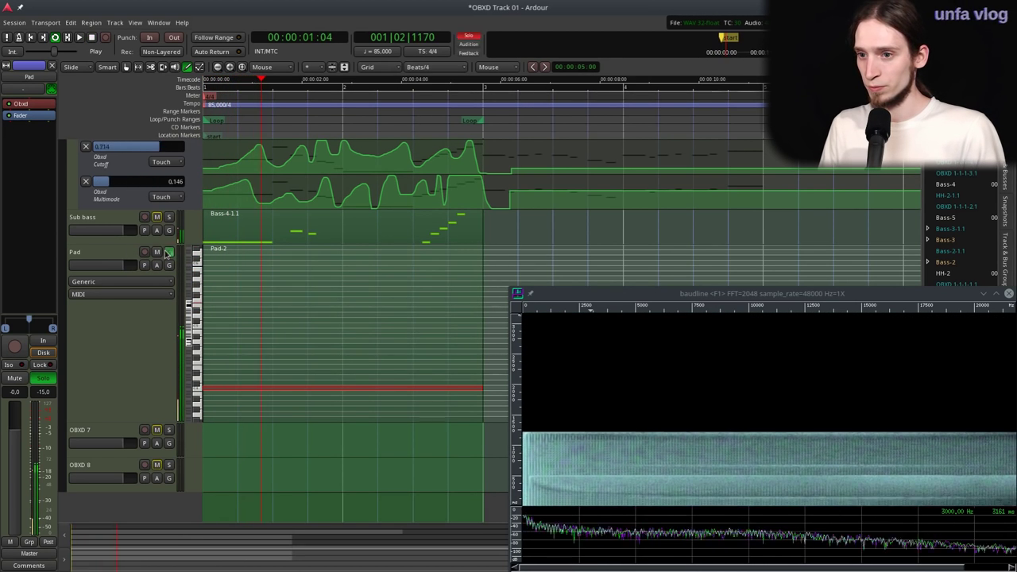
pyautogui.click(168, 252)
pyautogui.click(86, 252)
pyautogui.doubleClick(28, 159)
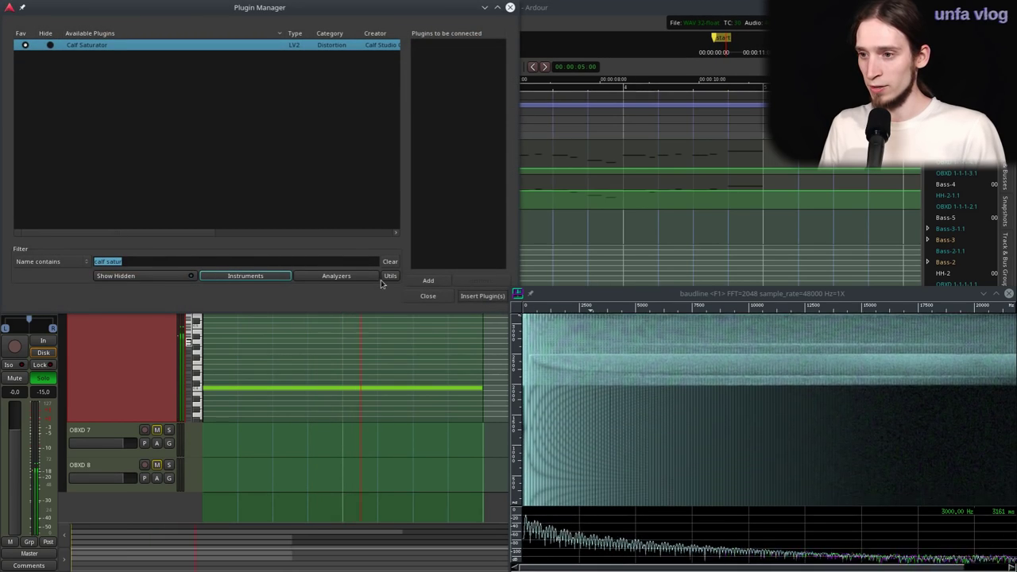
pyautogui.click(442, 297)
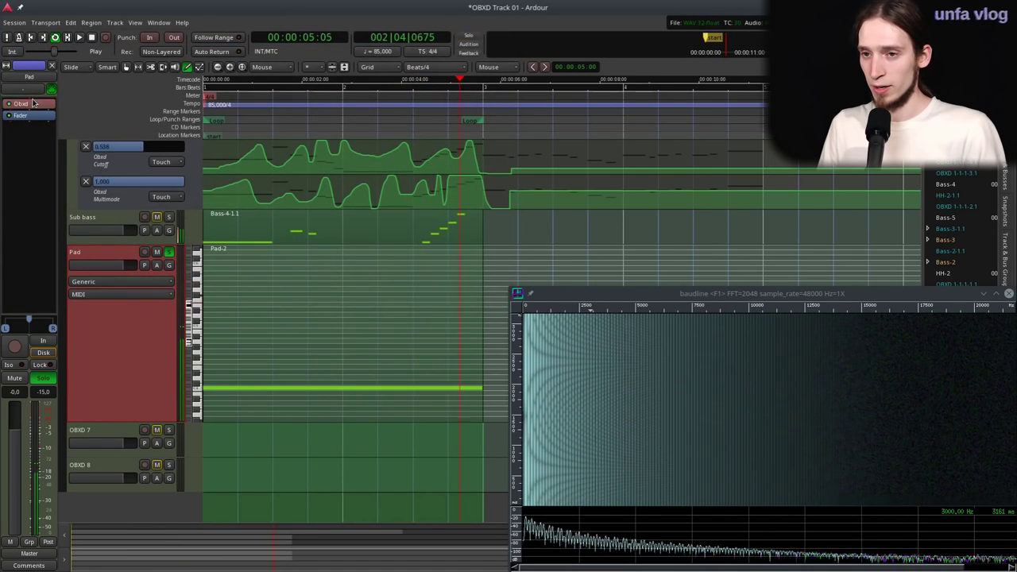
pyautogui.doubleClick(33, 102)
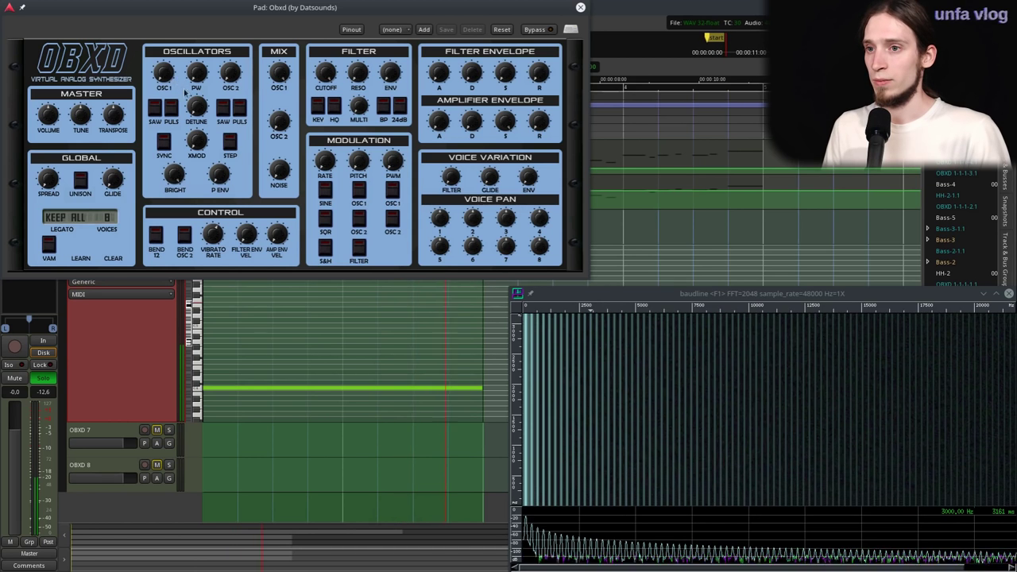
# - Set oscillator 2 to a pulse wave only and modulate its pulse width with the sine LFO
pyautogui.click(225, 109)
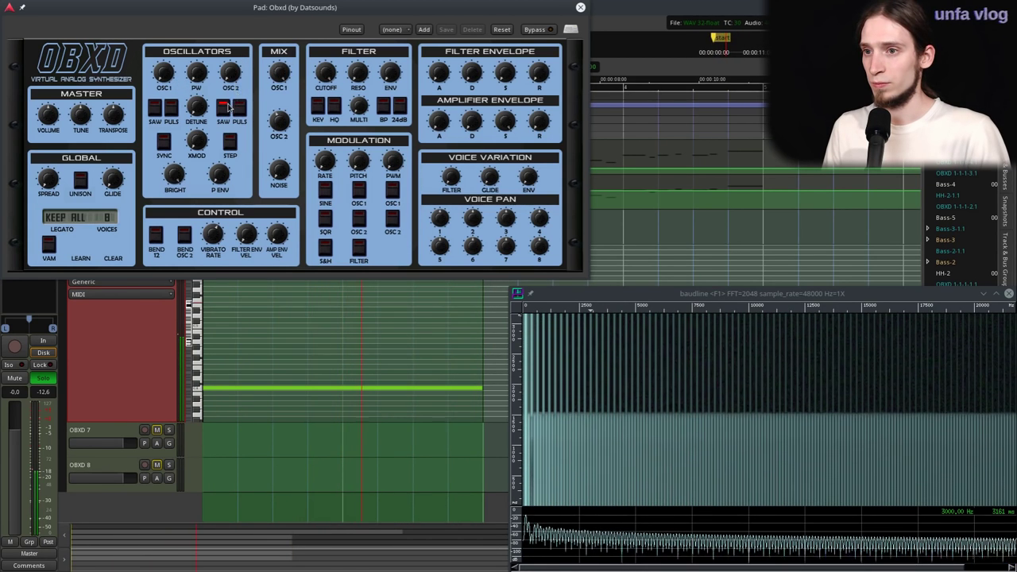
pyautogui.click(224, 107)
pyautogui.click(238, 107)
pyautogui.click(223, 106)
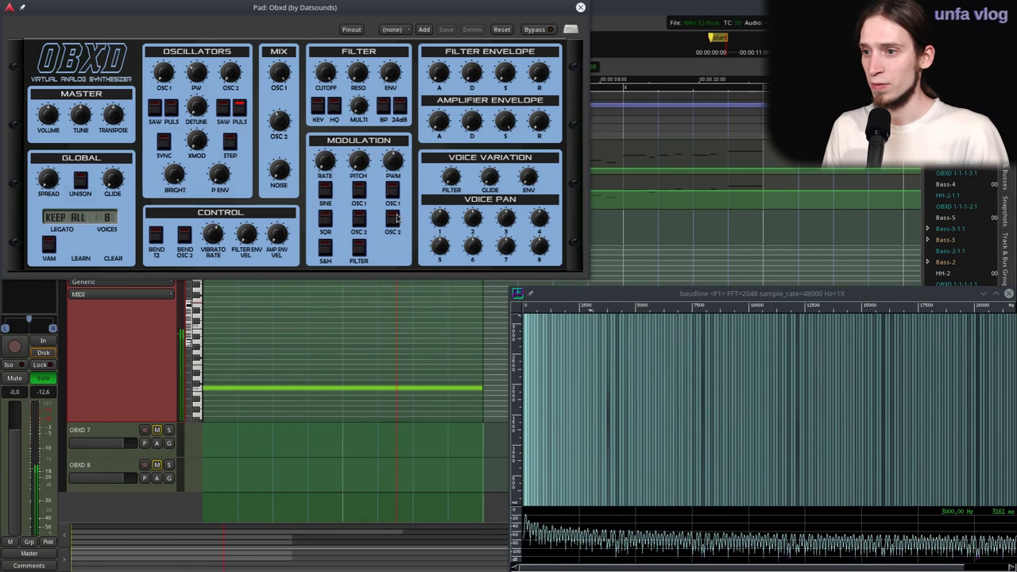
pyautogui.click(326, 191)
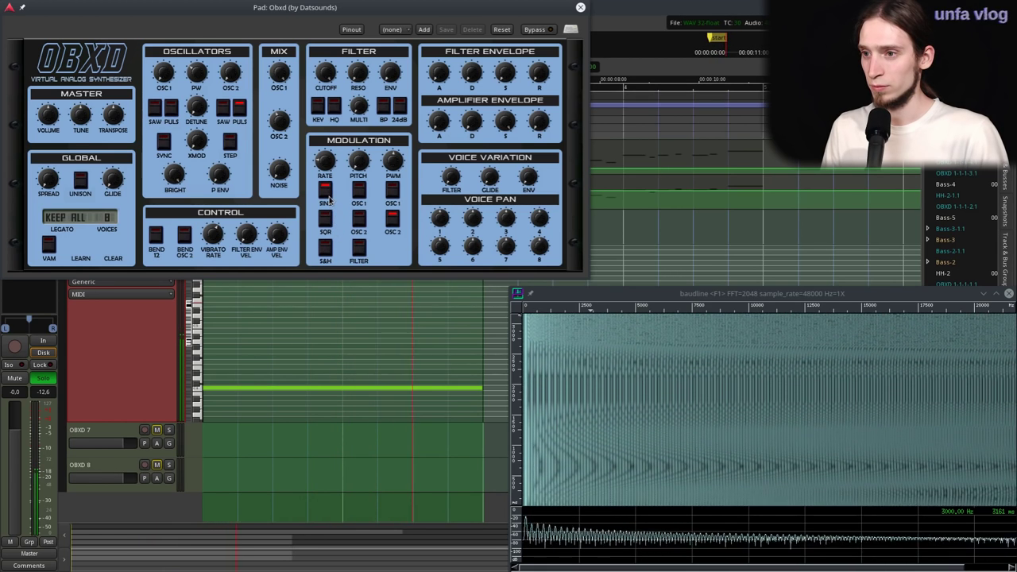
# - Audition the square and S&H LFO shapes on the oscillator 2 modulation, finishing with Sine and S&H both enabled
pyautogui.click(327, 247)
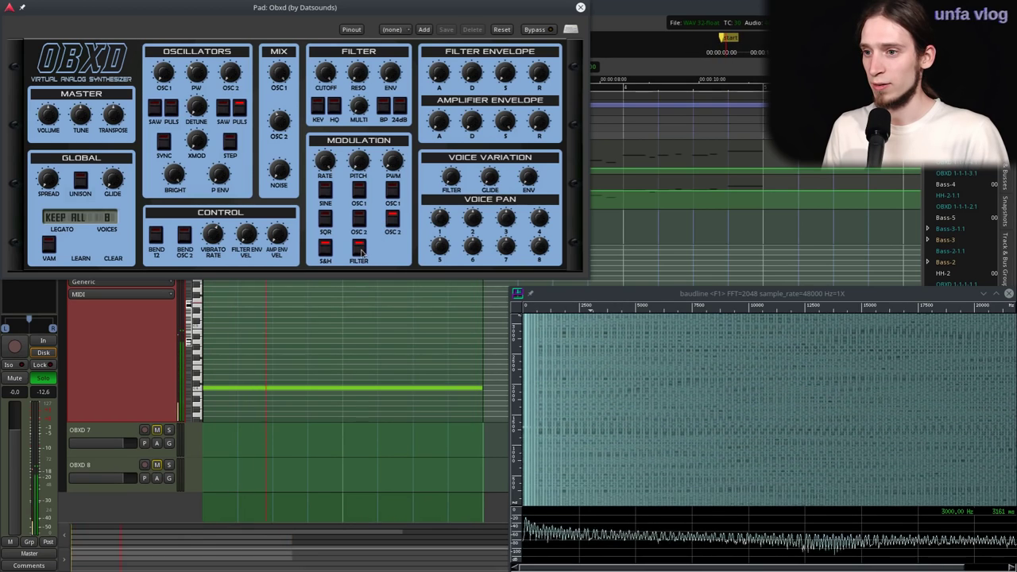
pyautogui.click(326, 225)
pyautogui.click(323, 251)
pyautogui.click(326, 189)
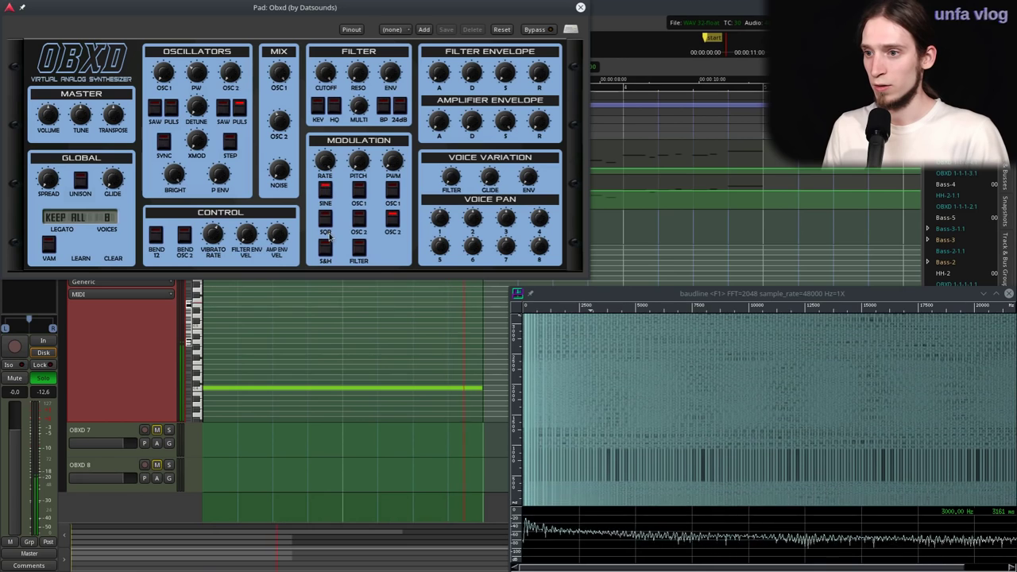
pyautogui.click(325, 219)
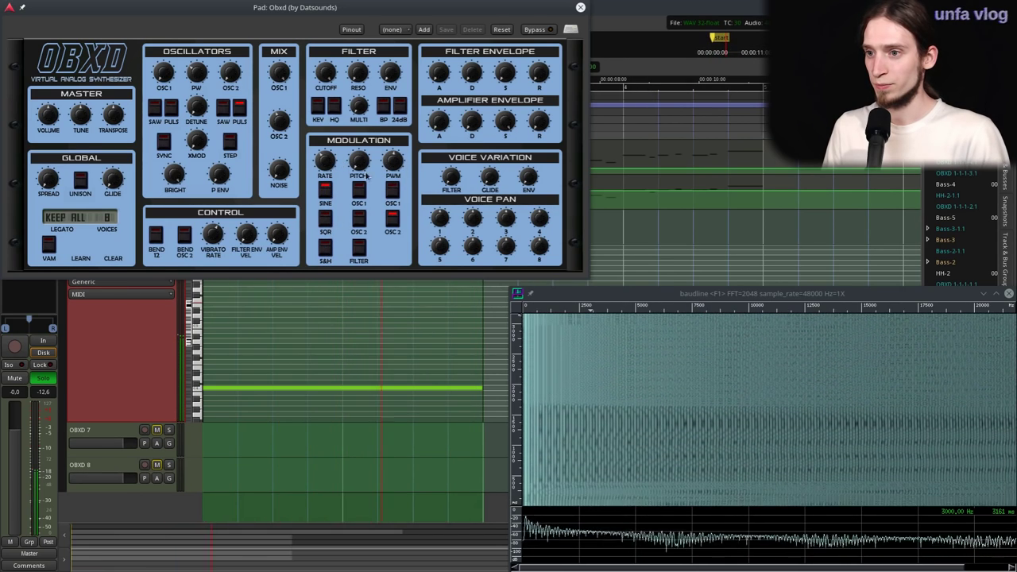
pyautogui.click(326, 218)
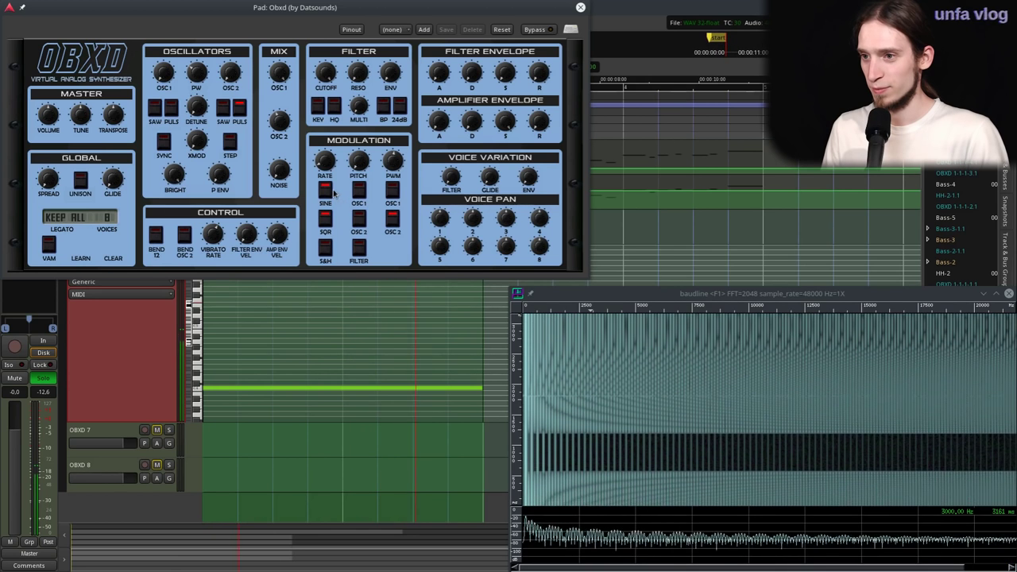
pyautogui.click(325, 217)
pyautogui.click(325, 249)
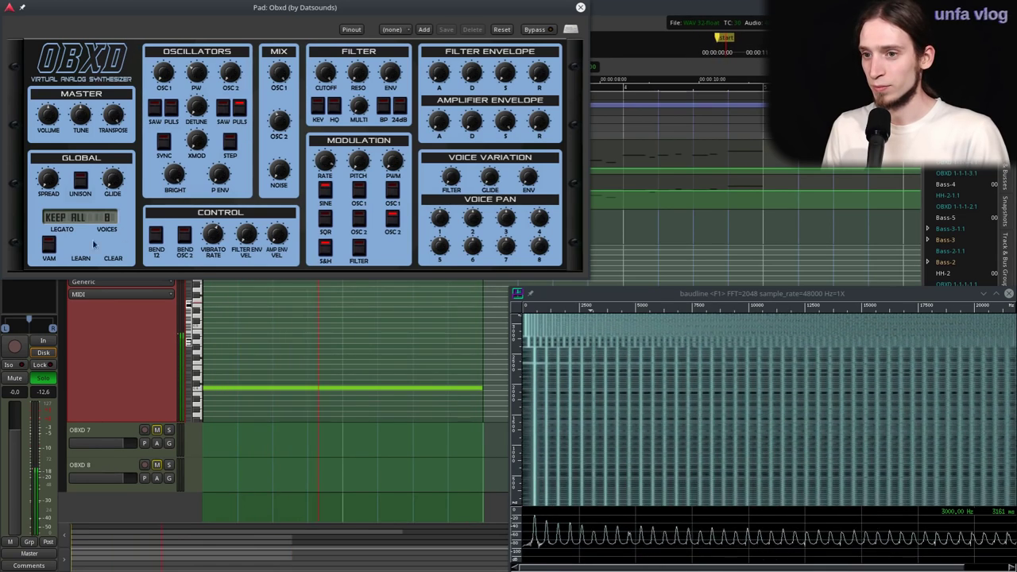
# - Enable Unison on the Obxd with 4 voices, and return to the arrangement
pyautogui.click(82, 183)
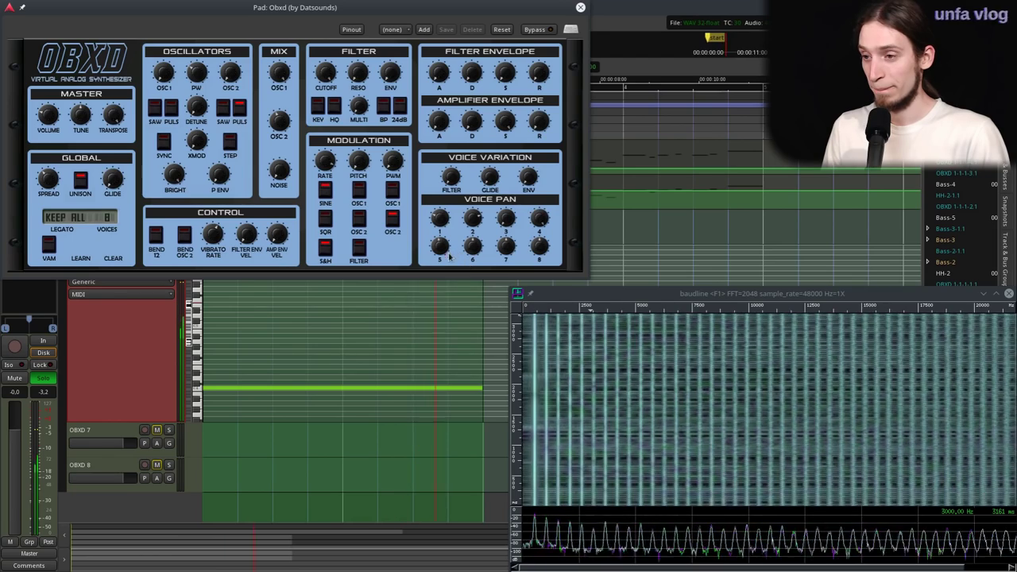
pyautogui.click(108, 220)
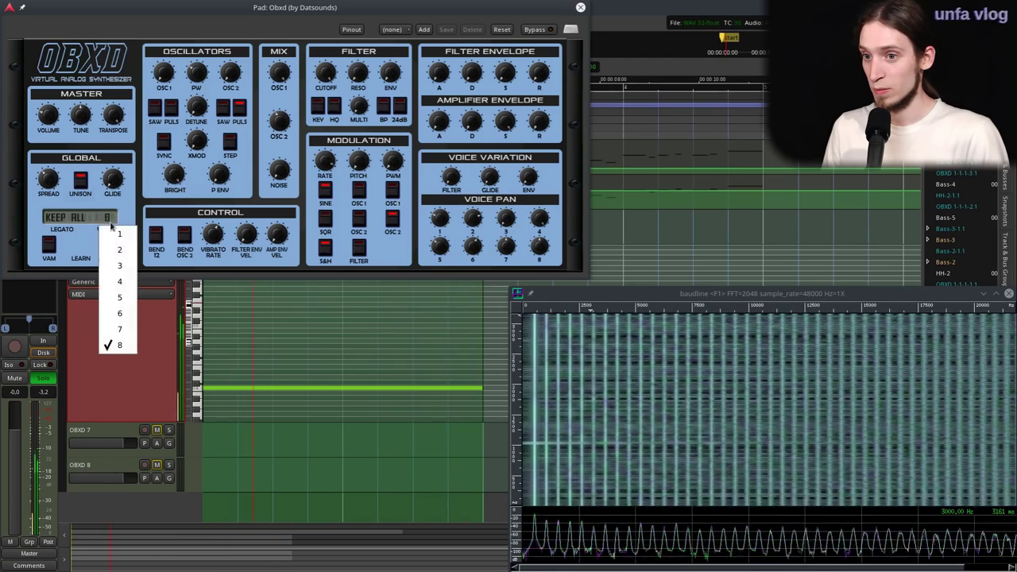
pyautogui.click(119, 282)
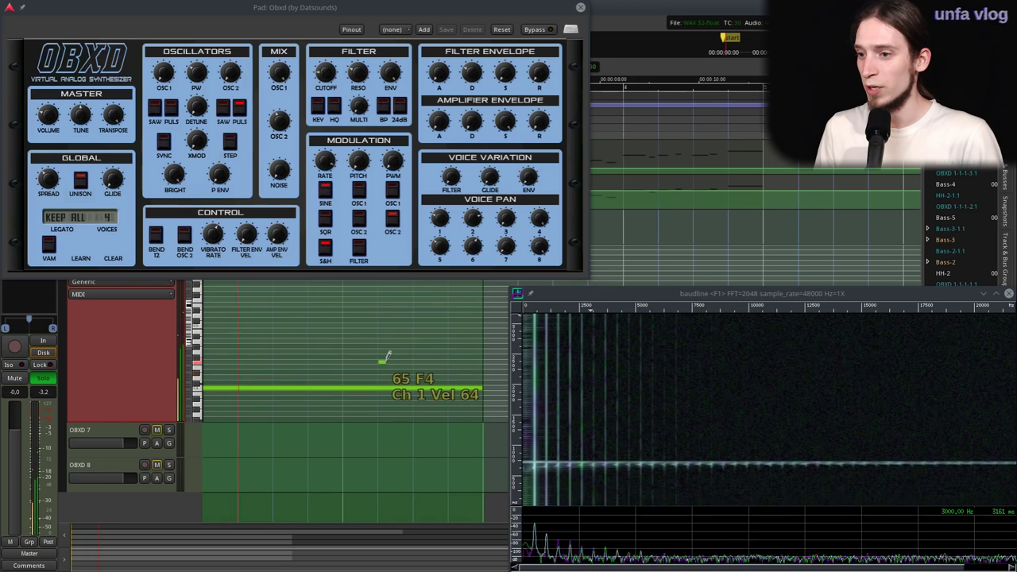
pyautogui.click(639, 6)
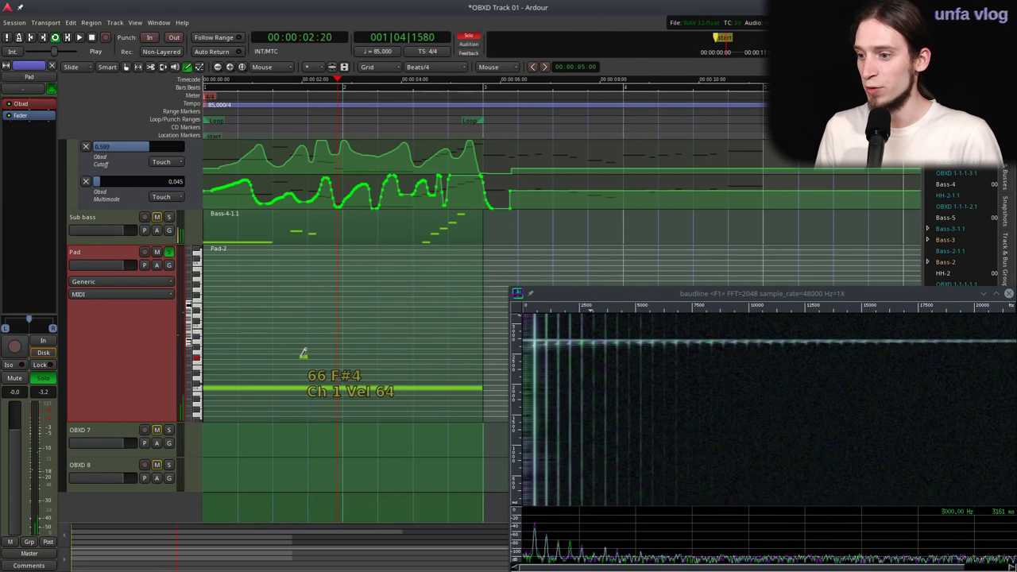
# - Stop playback, shorten the C4 note to about half a beat and rename the Pad track to Pluck
pyautogui.press('space')
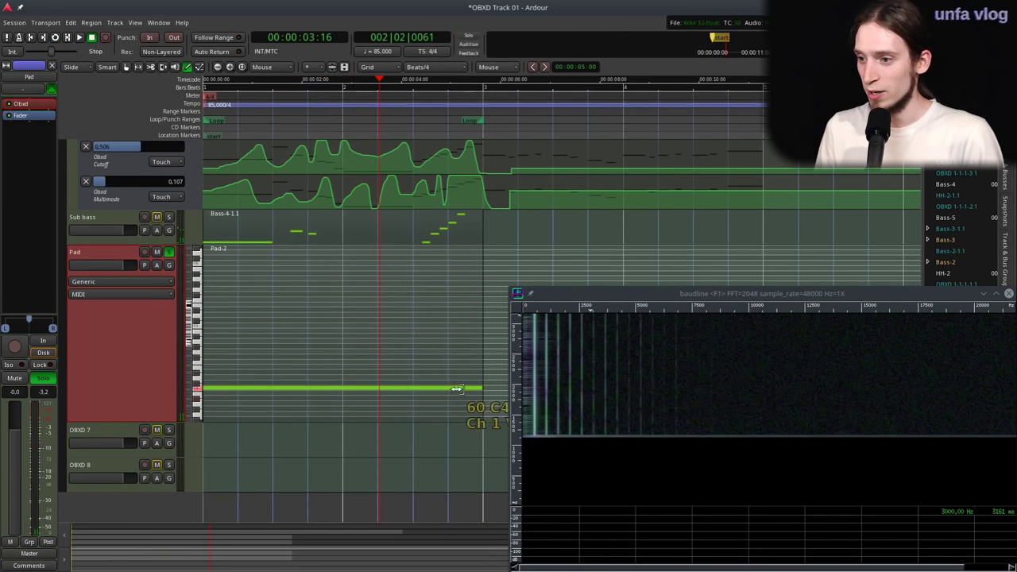
pyautogui.moveTo(480, 391); pyautogui.dragTo(217, 405)
pyautogui.doubleClick(78, 252)
pyautogui.write('Plu')
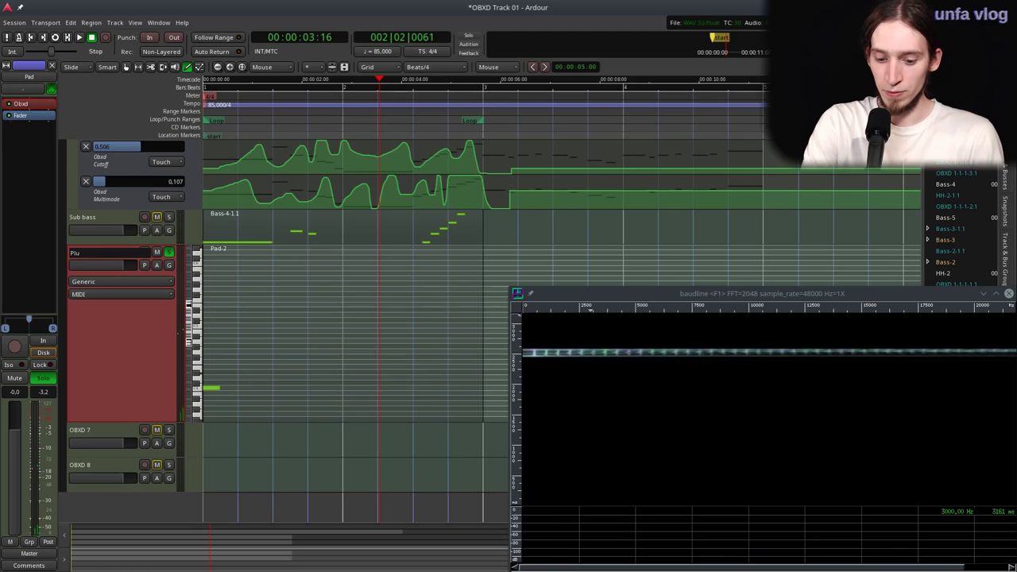
pyautogui.write('ck')
pyautogui.press('Return')
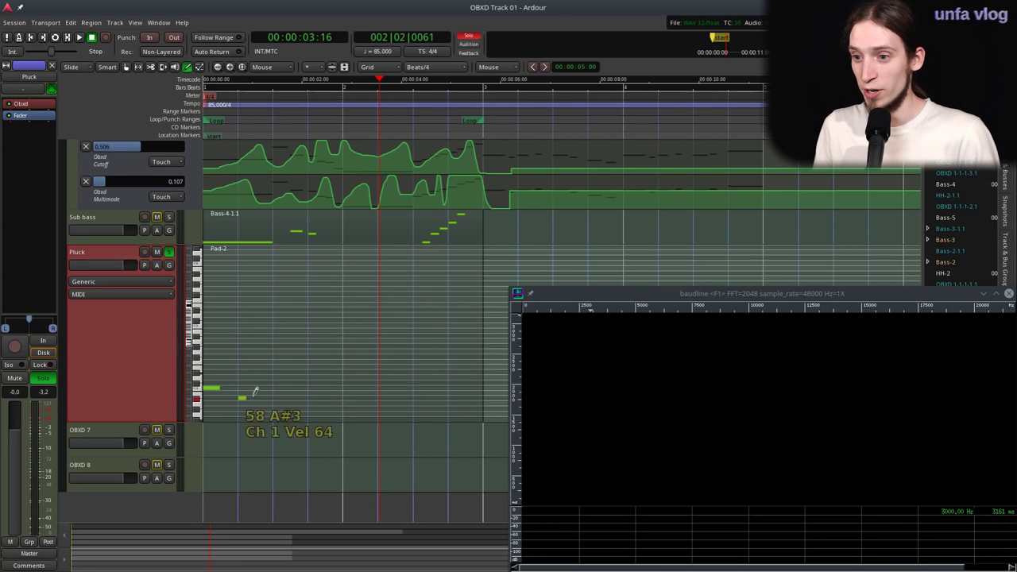
# - Draw a rising and falling melody of short notes after the C4 in the first bar, down to A#3
pyautogui.click(244, 122)
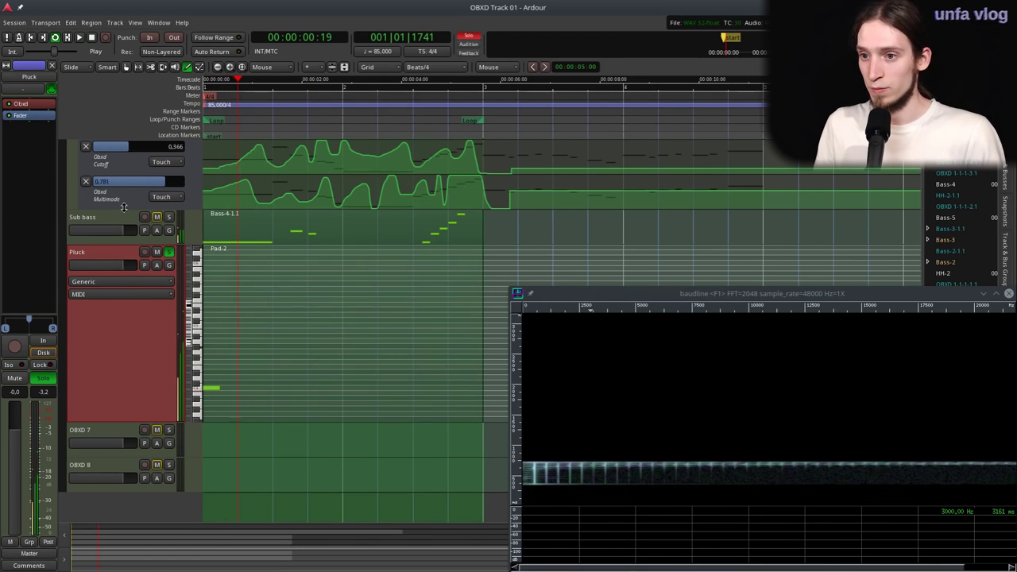
pyautogui.click(230, 370)
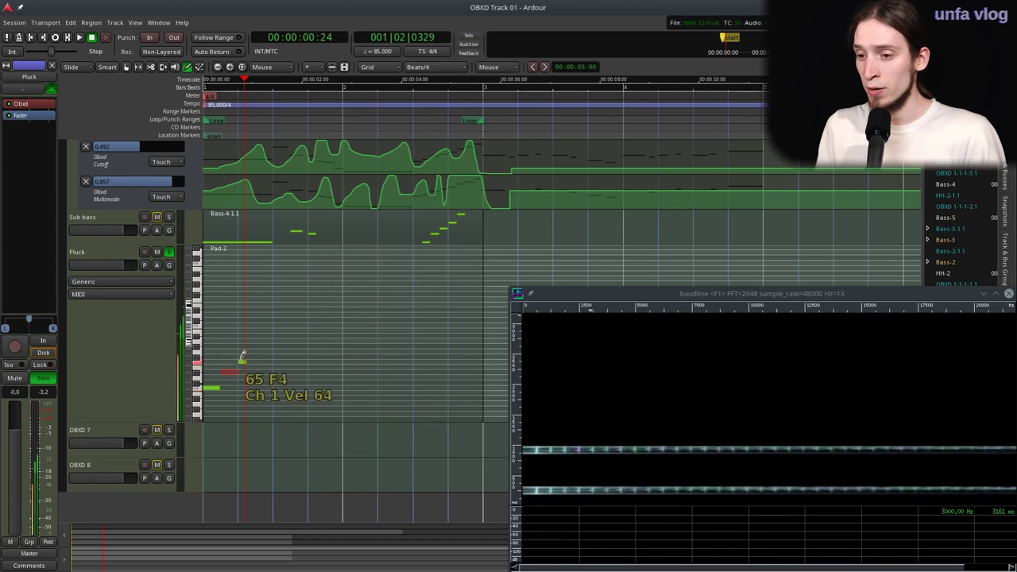
pyautogui.moveTo(249, 344)
pyautogui.mouseDown()
pyautogui.moveTo(254, 321)
pyautogui.moveTo(288, 349)
pyautogui.moveTo(292, 340)
pyautogui.moveTo(304, 348)
pyautogui.moveTo(337, 388)
pyautogui.mouseUp()
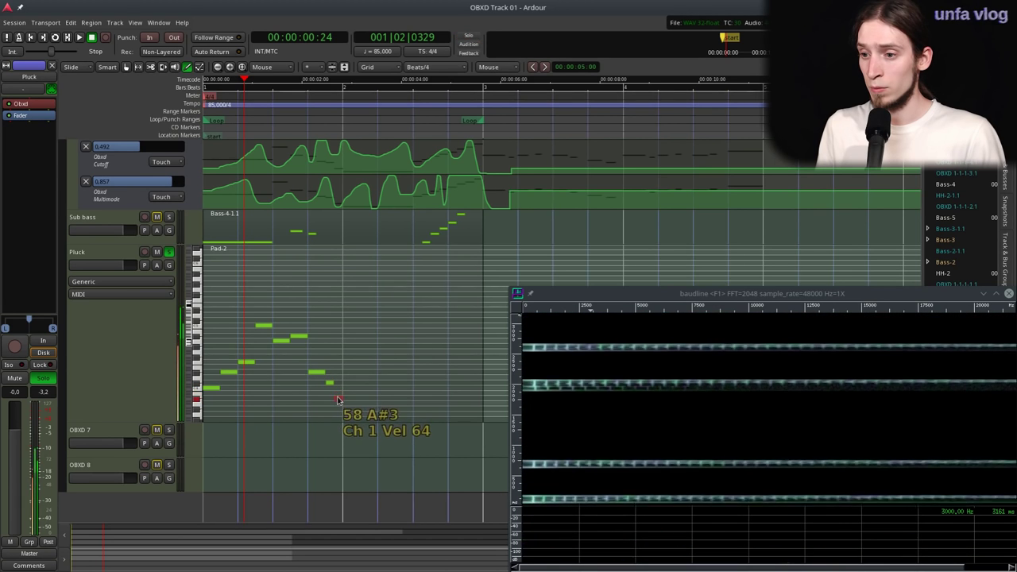
# - Play the loop to hear the Pluck melody, and take the Pluck track out of solo
pyautogui.press('space')
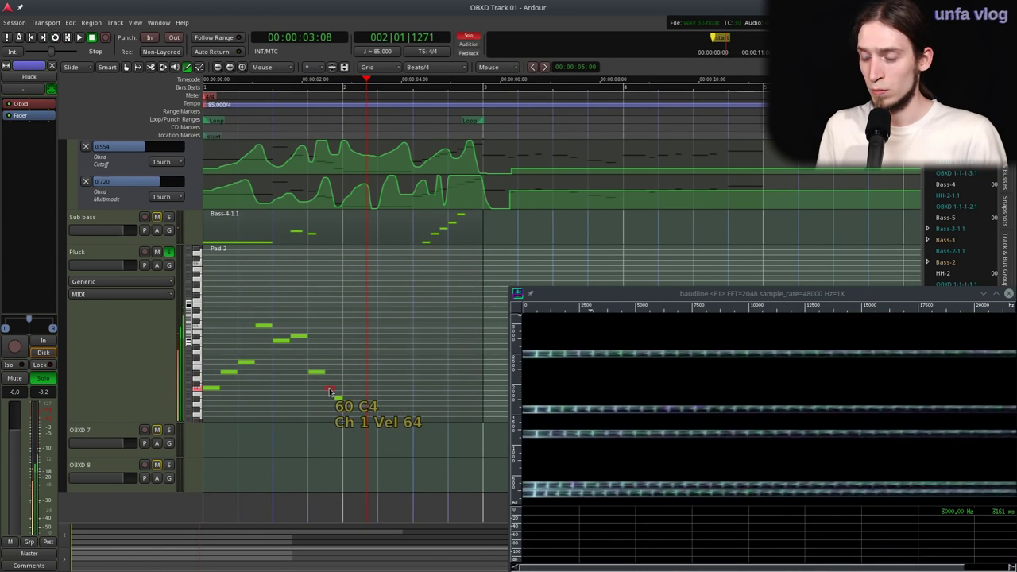
pyautogui.press('space')
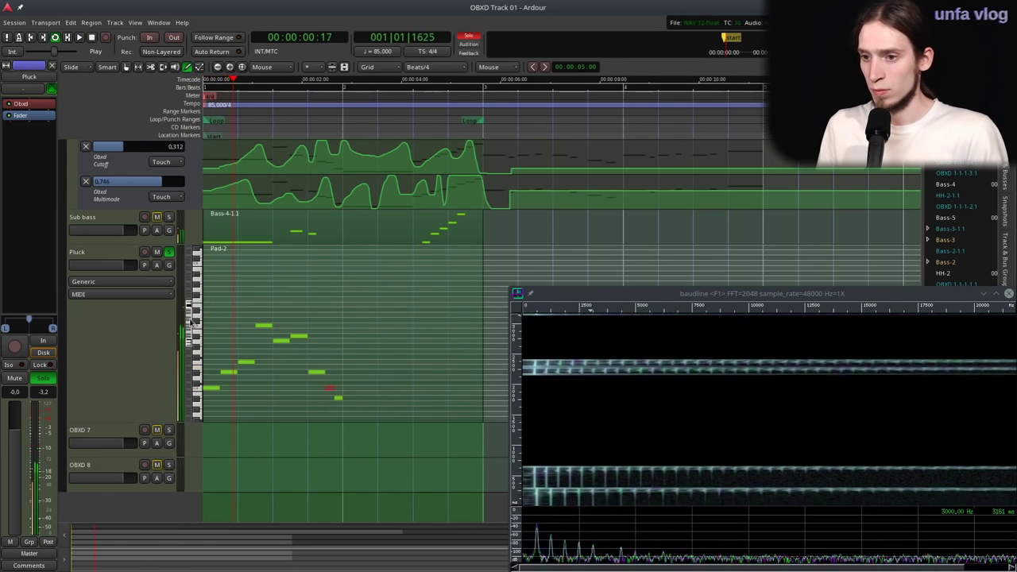
pyautogui.click(169, 256)
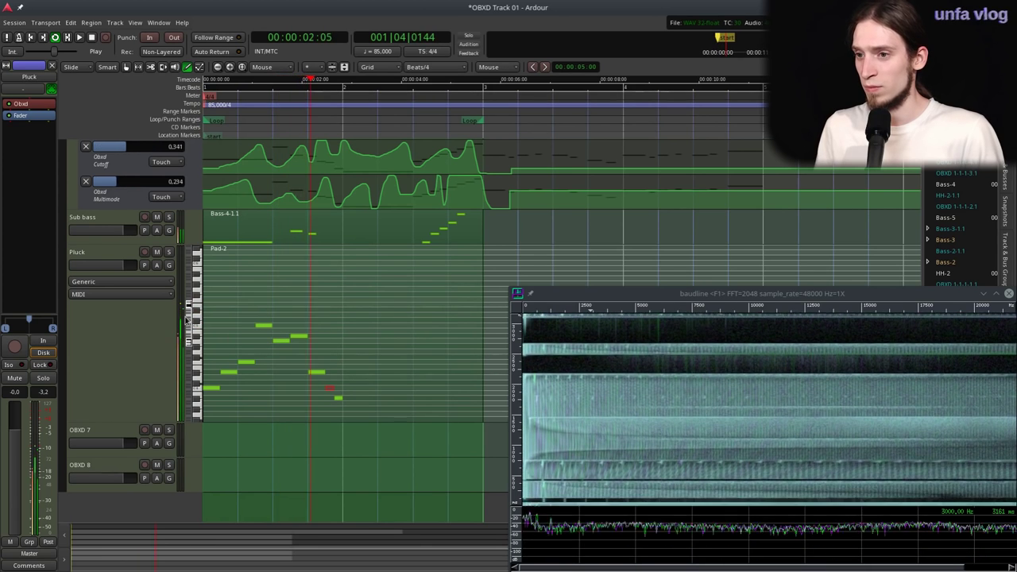
# - Set the Bass track's Obxd Cutoff and Multimode automation to Manual and play the loop from the start
pyautogui.click(162, 161)
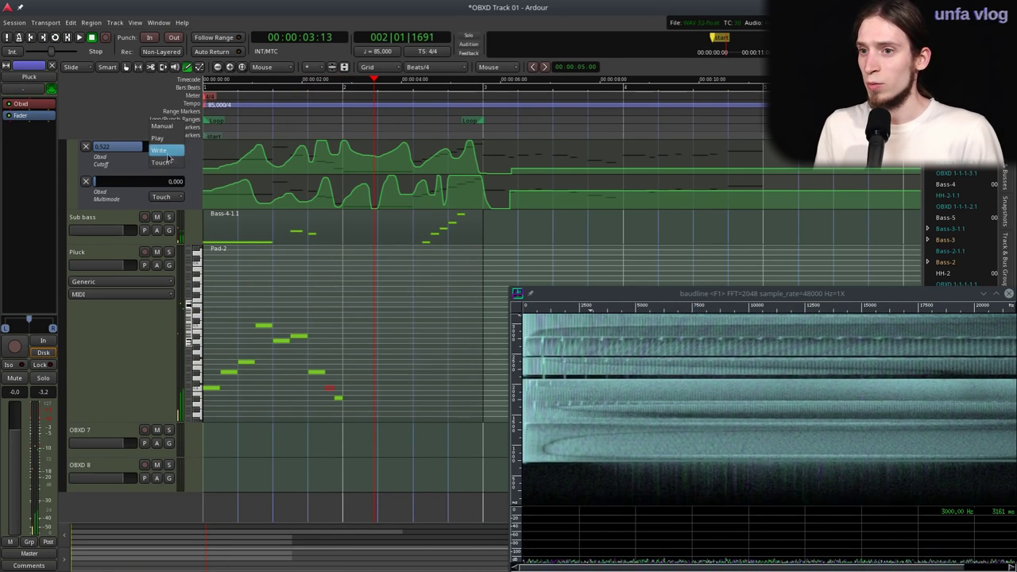
pyautogui.click(172, 125)
pyautogui.click(162, 197)
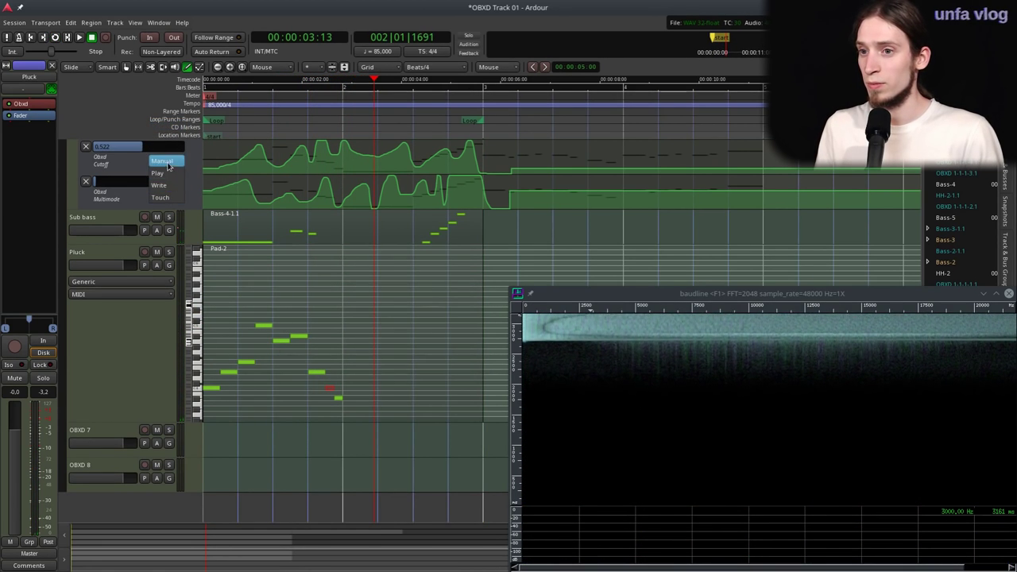
pyautogui.click(165, 160)
pyautogui.press('Home')
pyautogui.press('space')
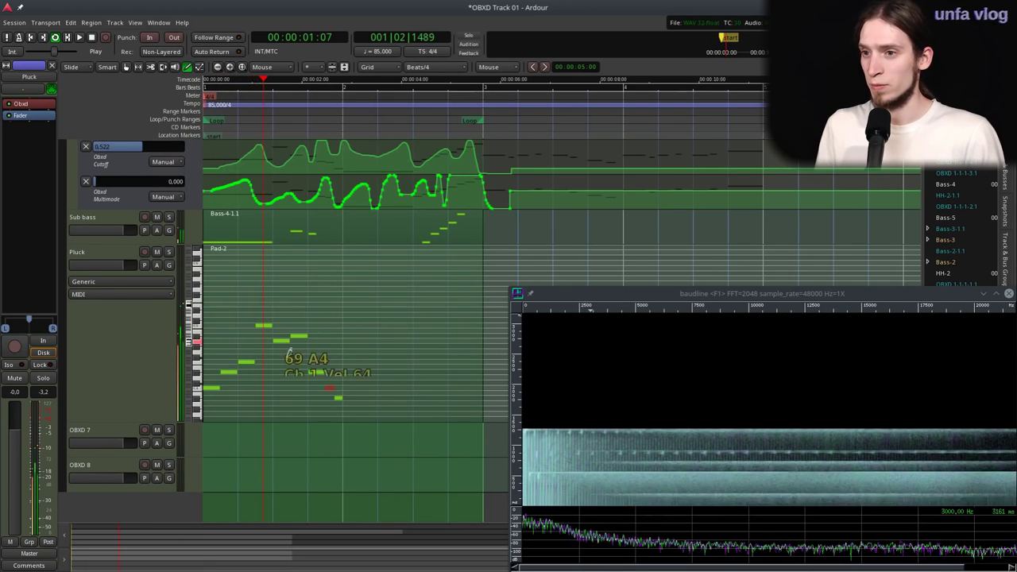
pyautogui.scroll(3, 325, 381)
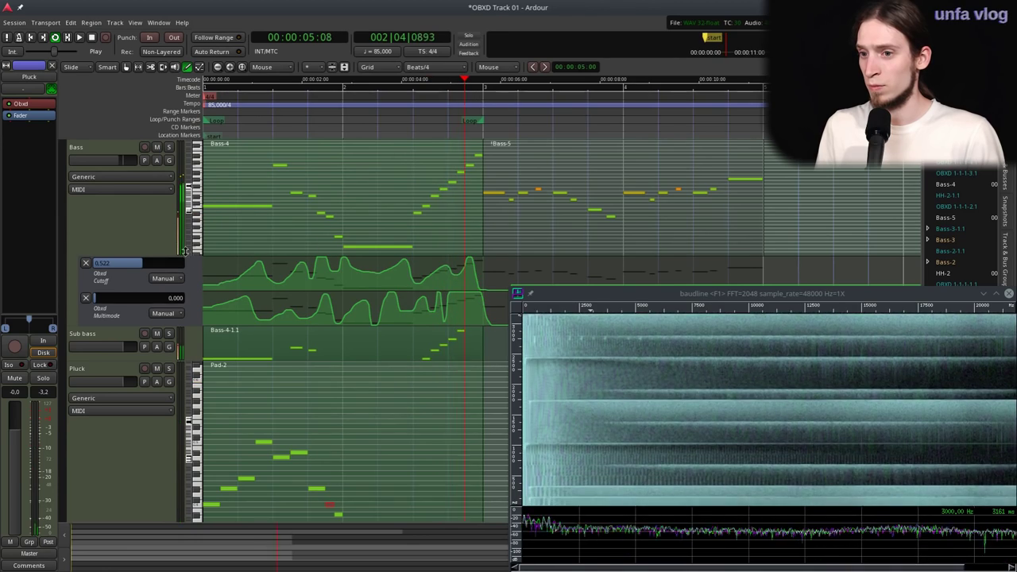
pyautogui.press('Home')
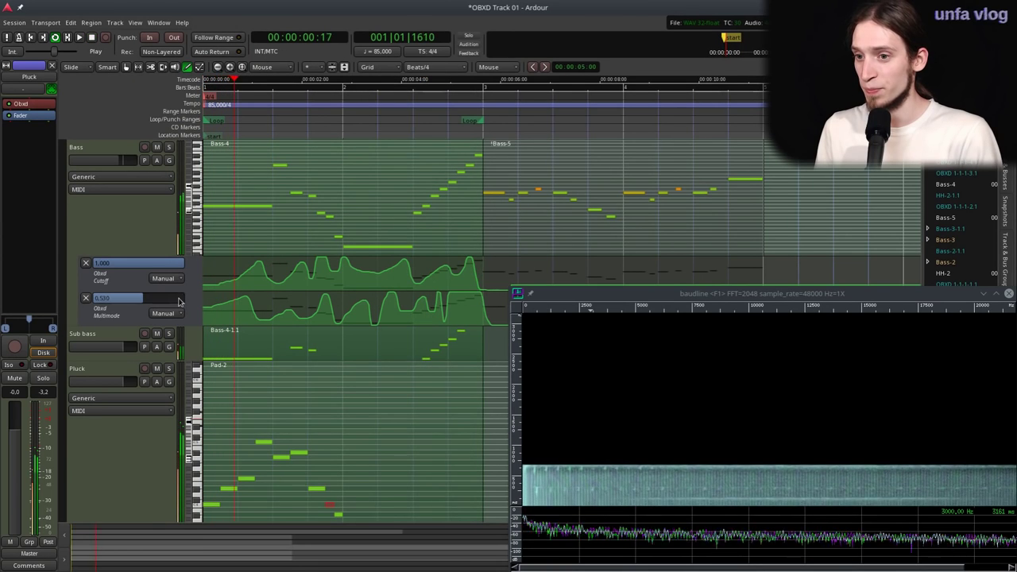
# - Solo the Bass track and set its Obxd Cutoff automation to Touch
pyautogui.click(169, 148)
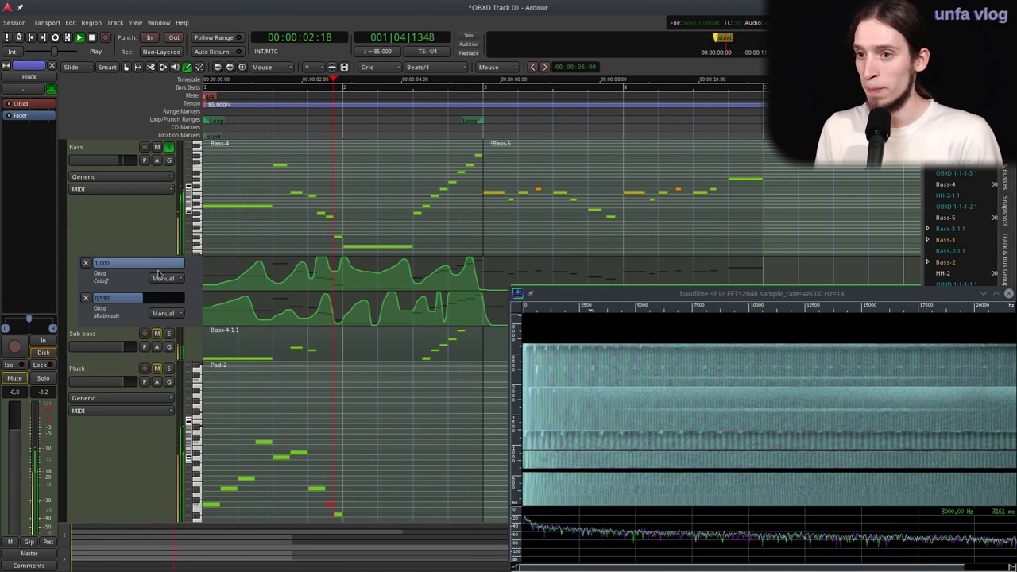
pyautogui.press('space')
pyautogui.click(159, 277)
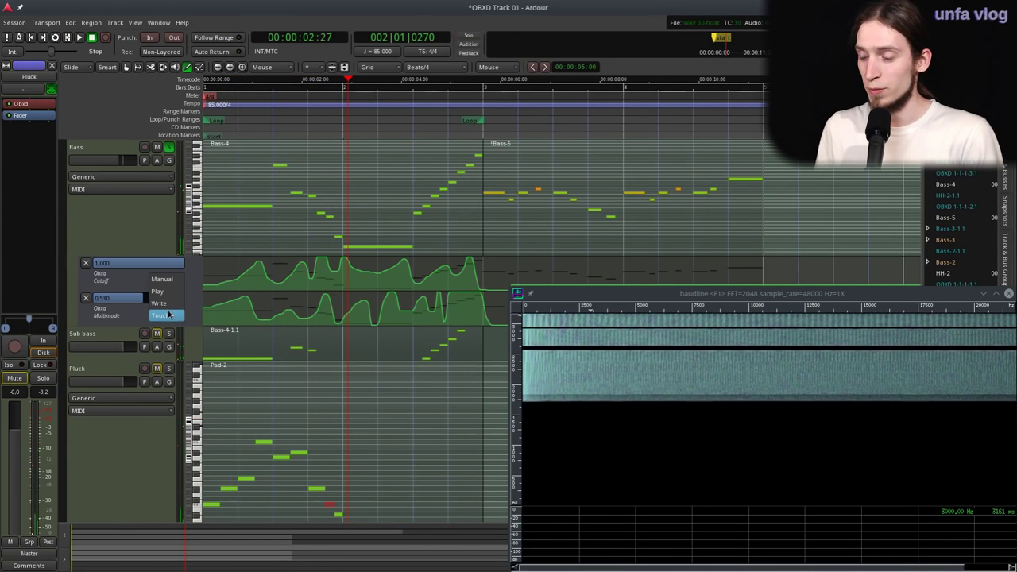
pyautogui.click(169, 315)
# - Record a new Obxd Cutoff pass on Bass from the start, rising smoothly into the second bar and falling to 0.000
pyautogui.press('Home')
pyautogui.click(111, 263)
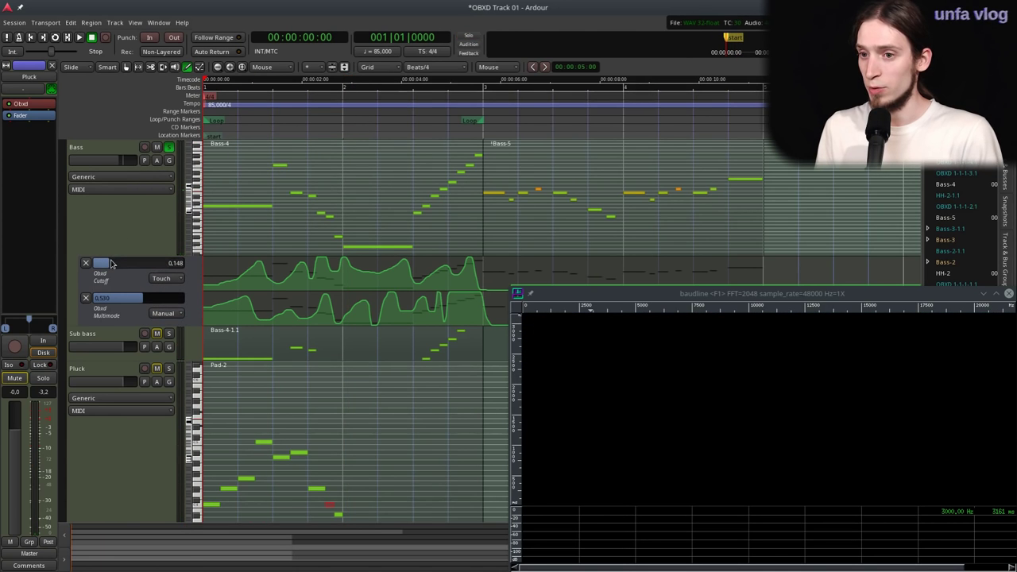
pyautogui.press('space')
pyautogui.moveTo(110, 263)
pyautogui.mouseDown()
pyautogui.moveTo(188, 276)
pyautogui.moveTo(97, 276)
pyautogui.mouseUp()
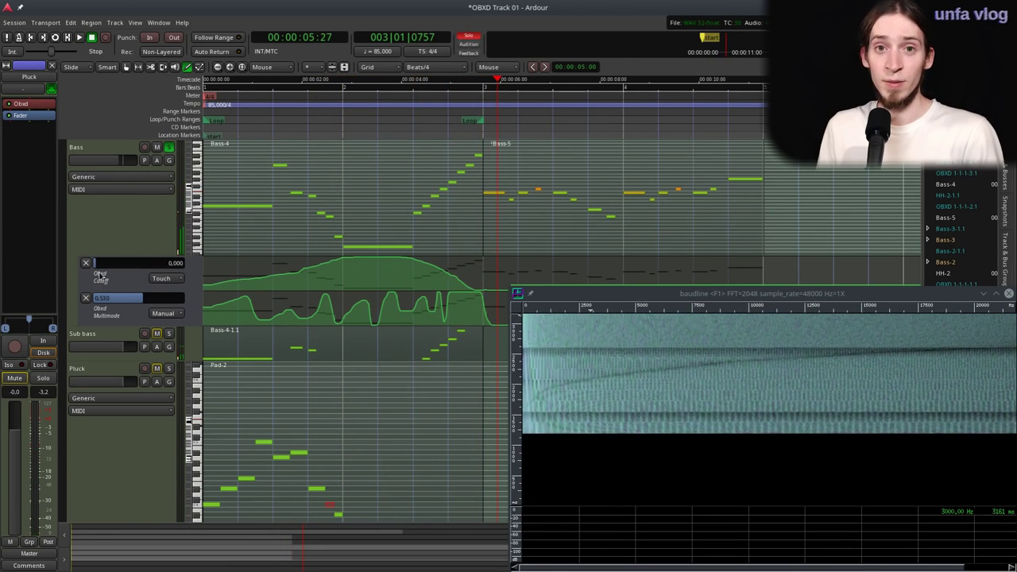
# - Set the Bass track's Obxd Multimode automation to Touch and record a new, gently varying pass over the two-bar loop
pyautogui.click(175, 314)
pyautogui.click(162, 347)
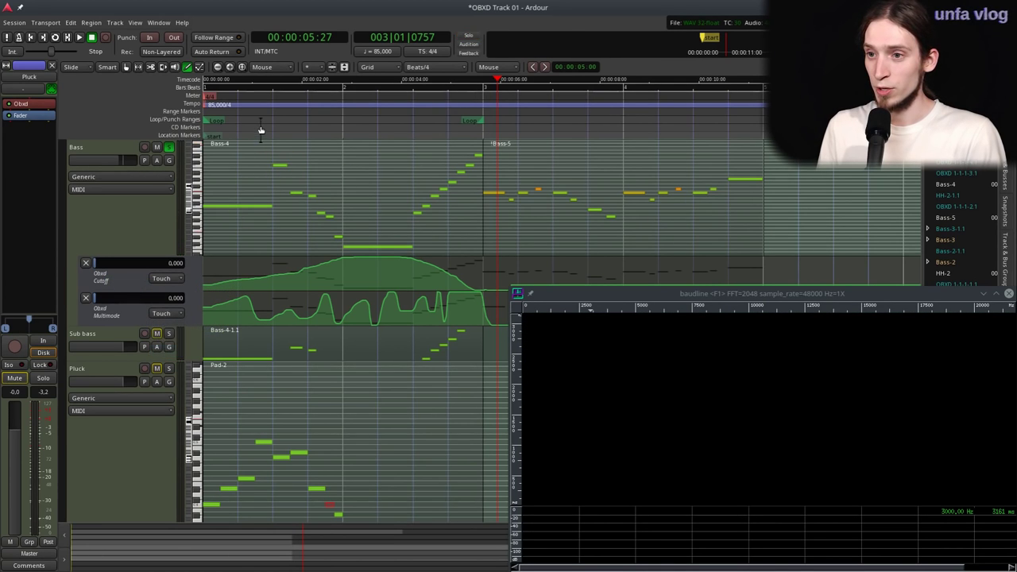
pyautogui.press('Home')
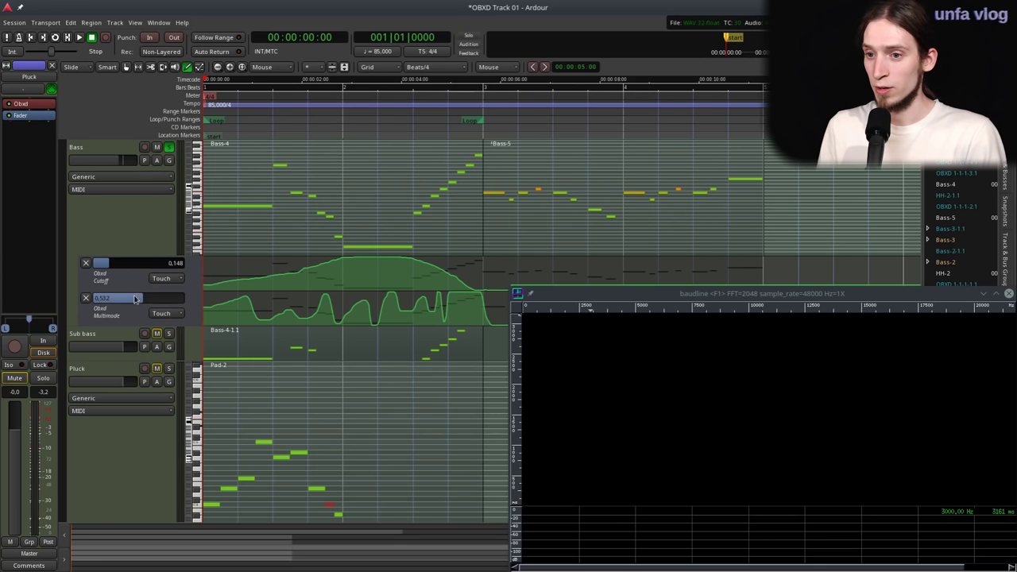
pyautogui.press('space')
pyautogui.moveTo(137, 302)
pyautogui.mouseDown()
pyautogui.moveTo(127, 304)
pyautogui.moveTo(151, 309)
pyautogui.mouseUp()
pyautogui.press('space')
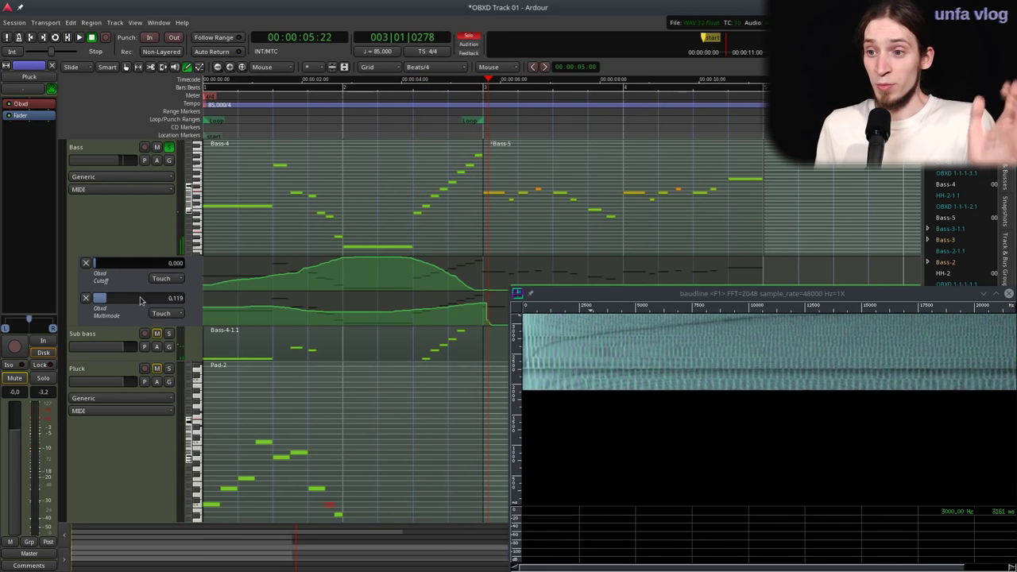
# - Switch to Grab mode, take the Bass track out of solo and play the loop in the full mix
pyautogui.press('g')
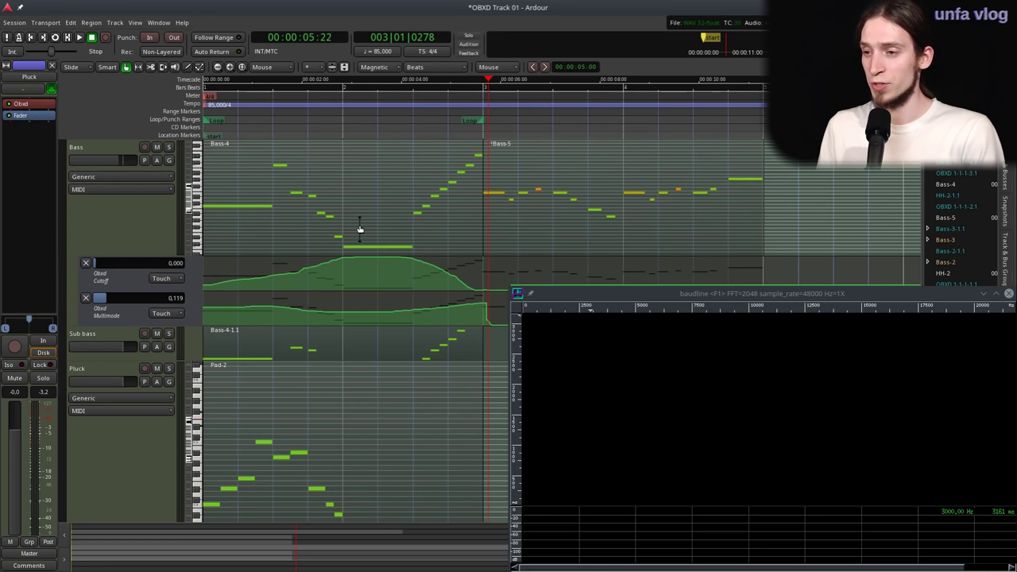
pyautogui.press('space')
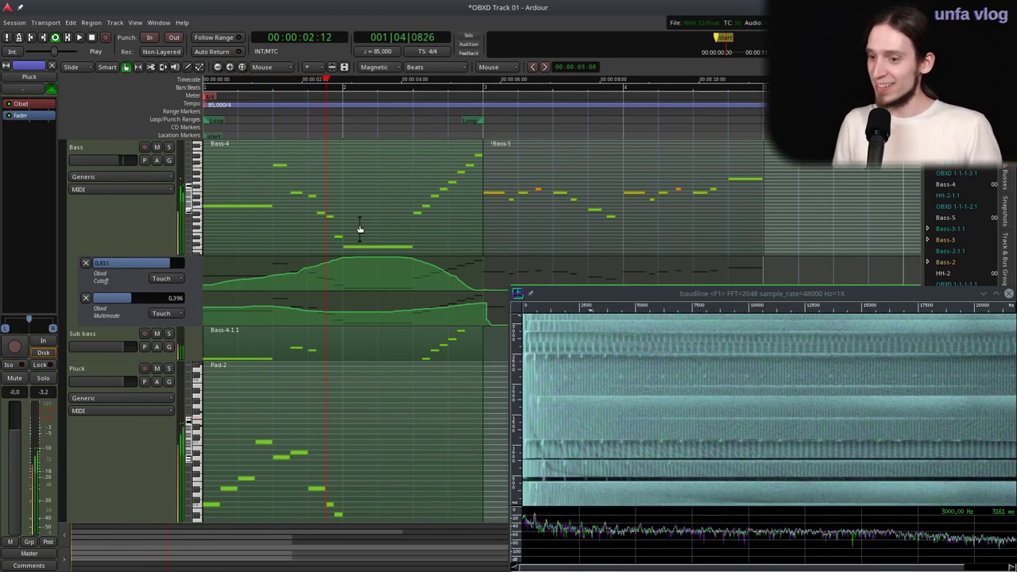
pyautogui.scroll(-3, 318, 318)
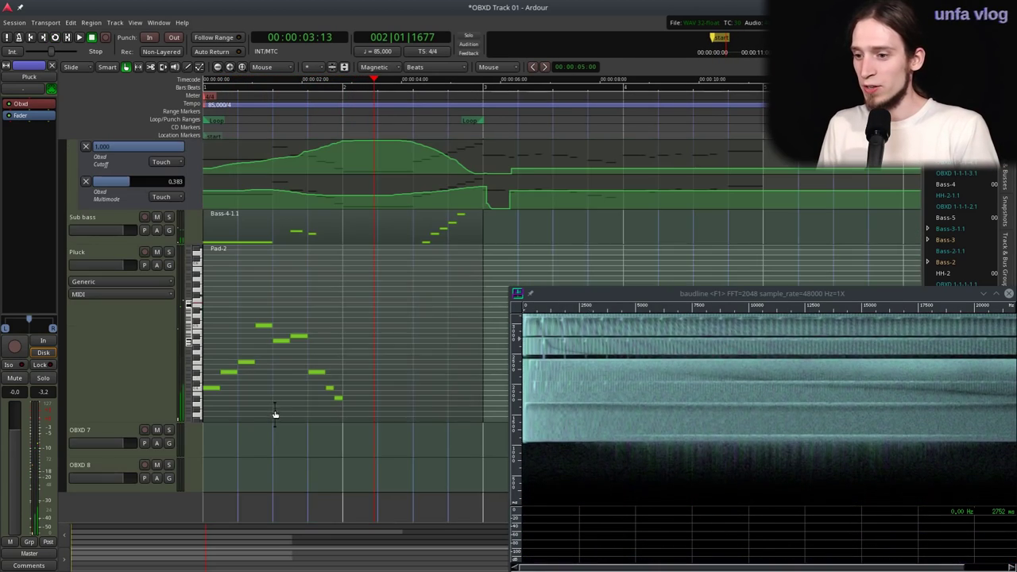
# - Select the Pluck track, play the loop to hear it in the mix, and solo it
pyautogui.click(134, 357)
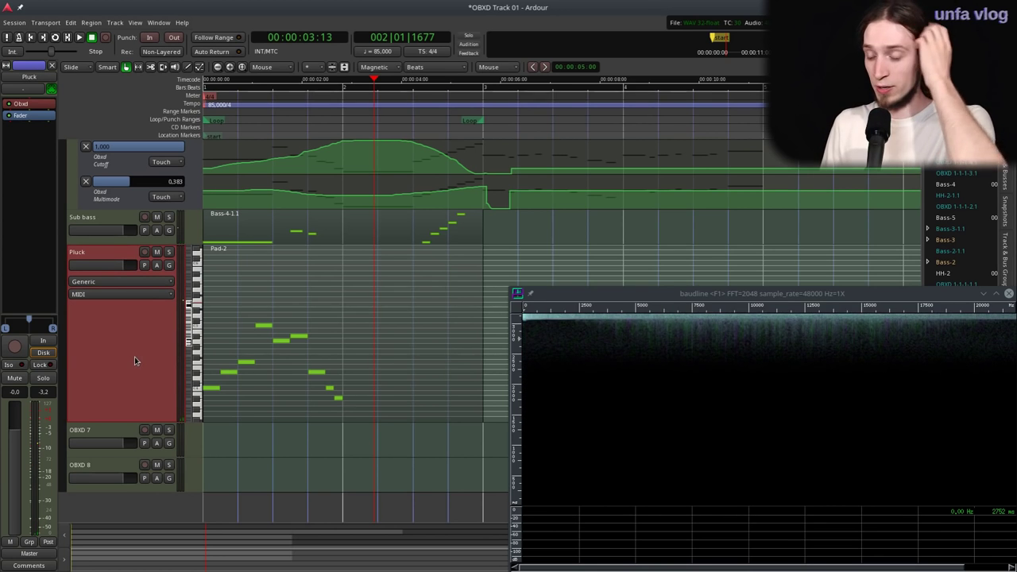
pyautogui.press('space')
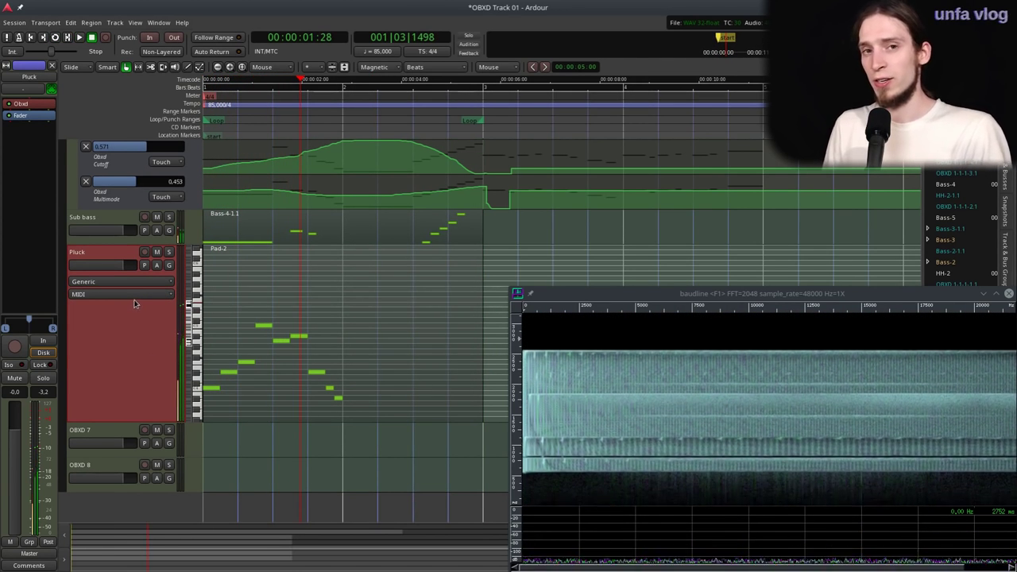
pyautogui.click(169, 251)
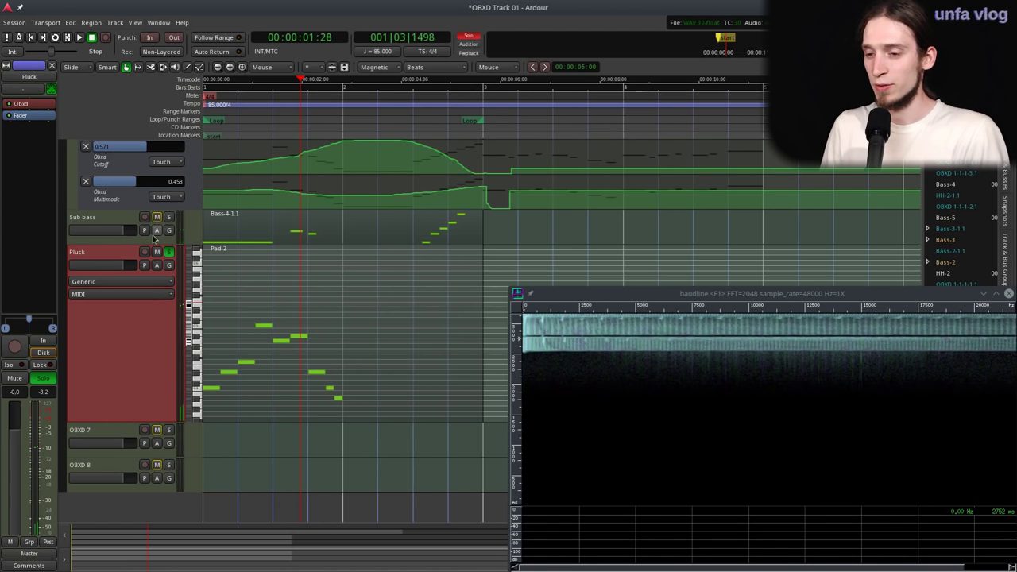
# - Add Calf Vintage Delay to the Pluck track between Obxd and the fader and open its settings
pyautogui.rightClick(13, 119)
pyautogui.moveTo(47, 123)
pyautogui.moveTo(143, 122)
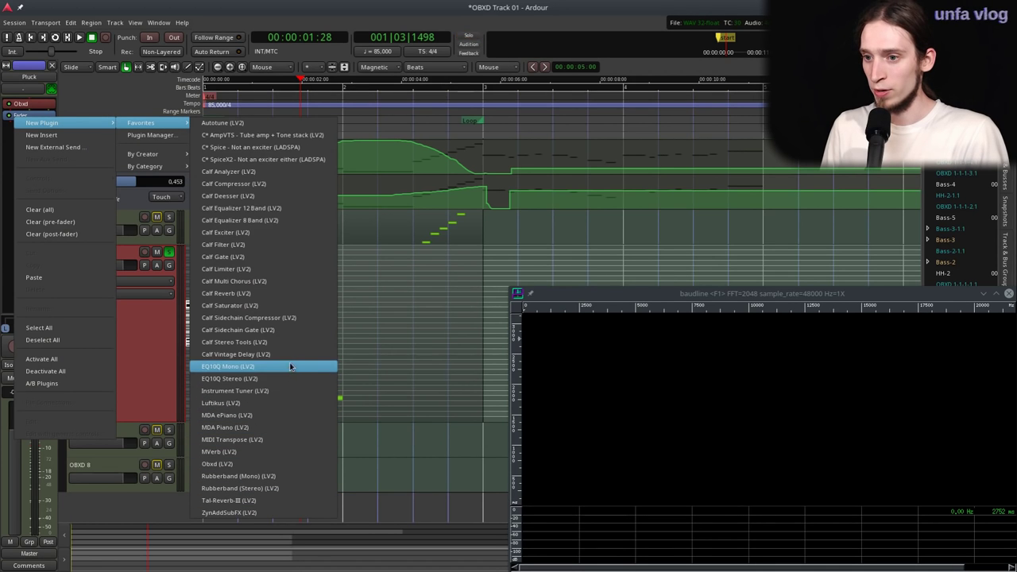
pyautogui.click(102, 185)
pyautogui.doubleClick(49, 117)
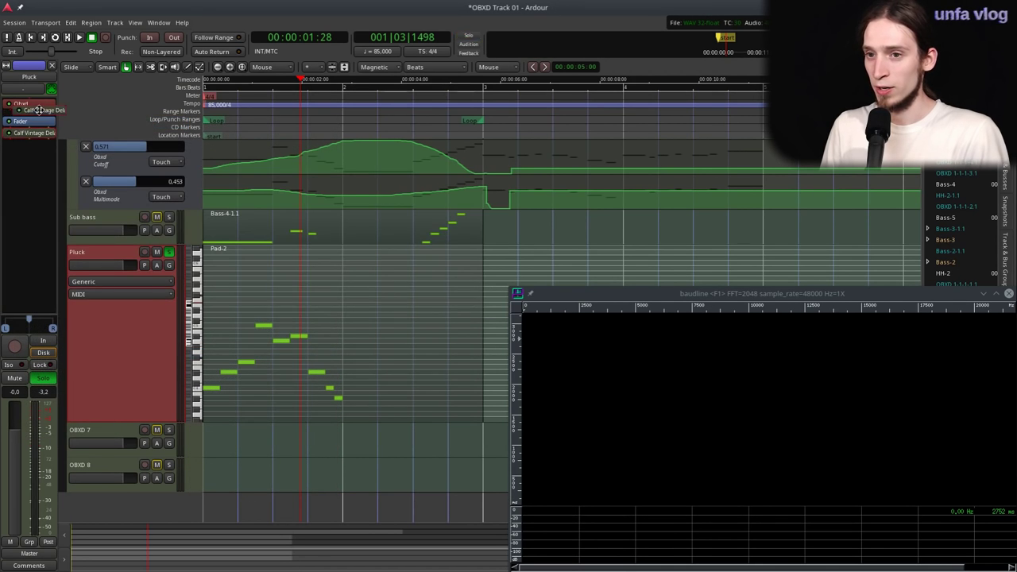
pyautogui.doubleClick(49, 118)
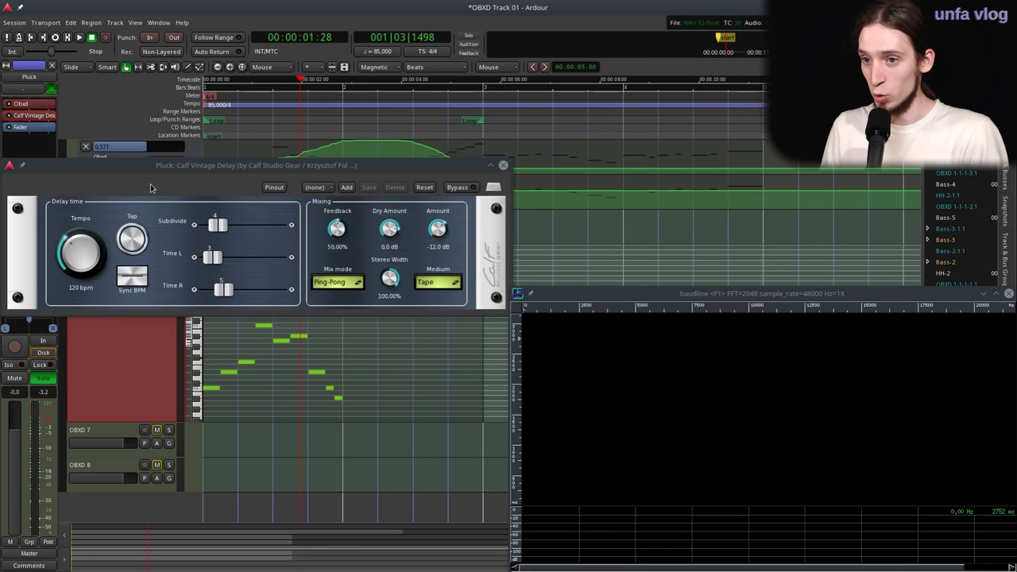
# - With the loop playing, set the delay to 85.08 bpm, feedback 6.80%, amount -6.8 dB, Time L 6 and Time R 3
pyautogui.press('l')
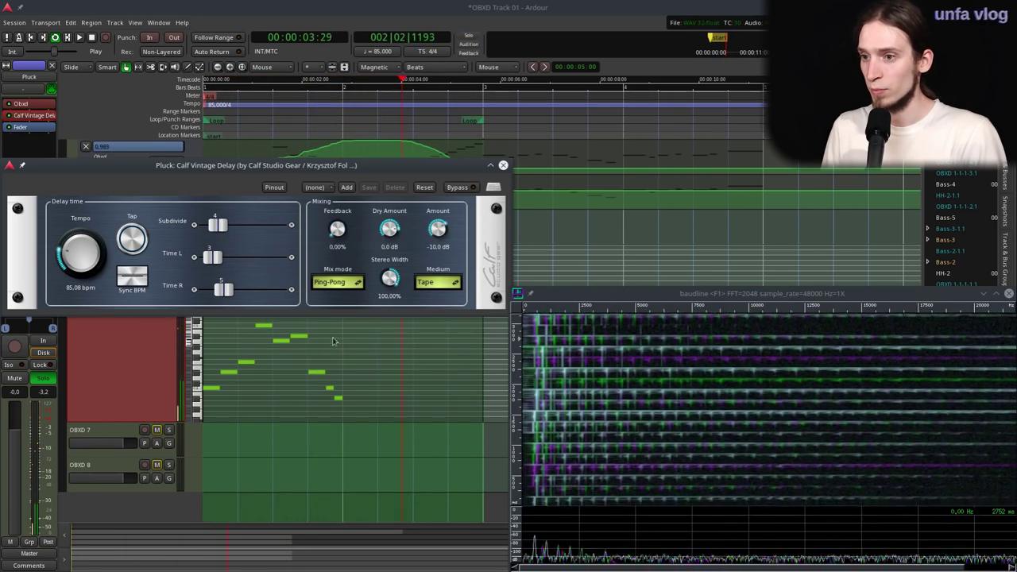
pyautogui.scroll(-3, 439, 228)
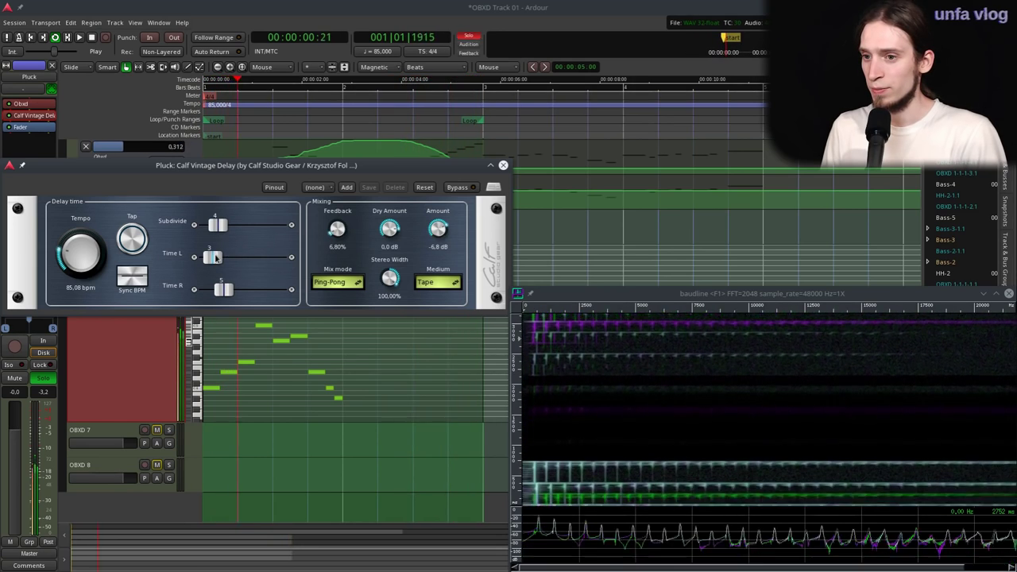
pyautogui.moveTo(222, 264); pyautogui.dragTo(219, 292)
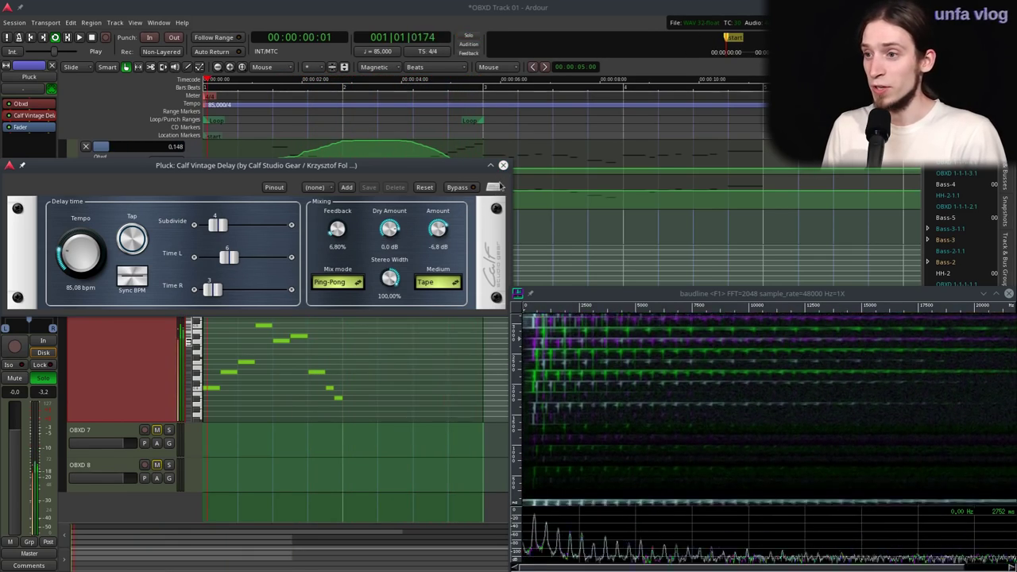
pyautogui.click(503, 164)
# - Add the MVerb reverb to the Pluck track after the fader
pyautogui.rightClick(31, 129)
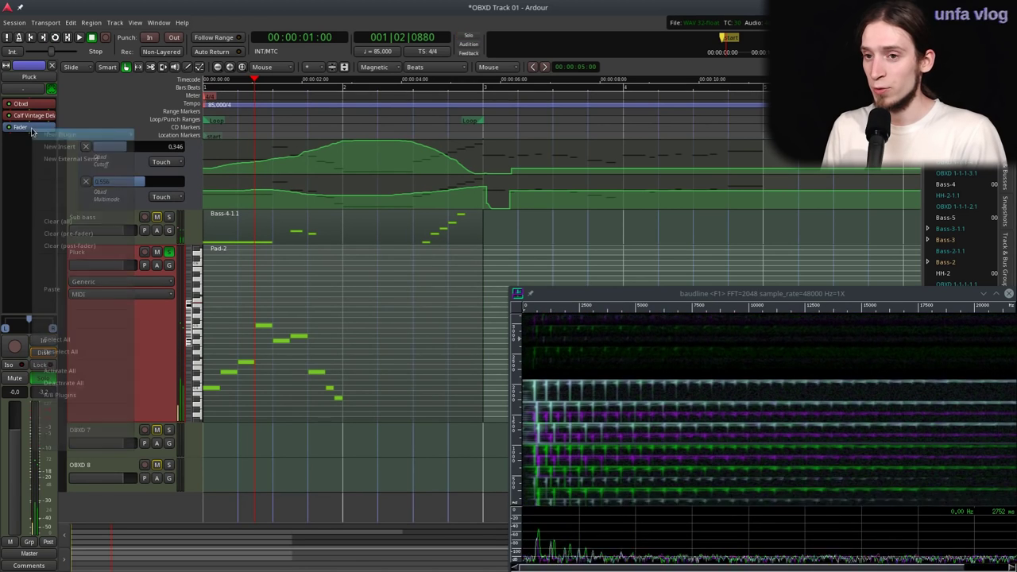
pyautogui.moveTo(64, 134)
pyautogui.moveTo(163, 134)
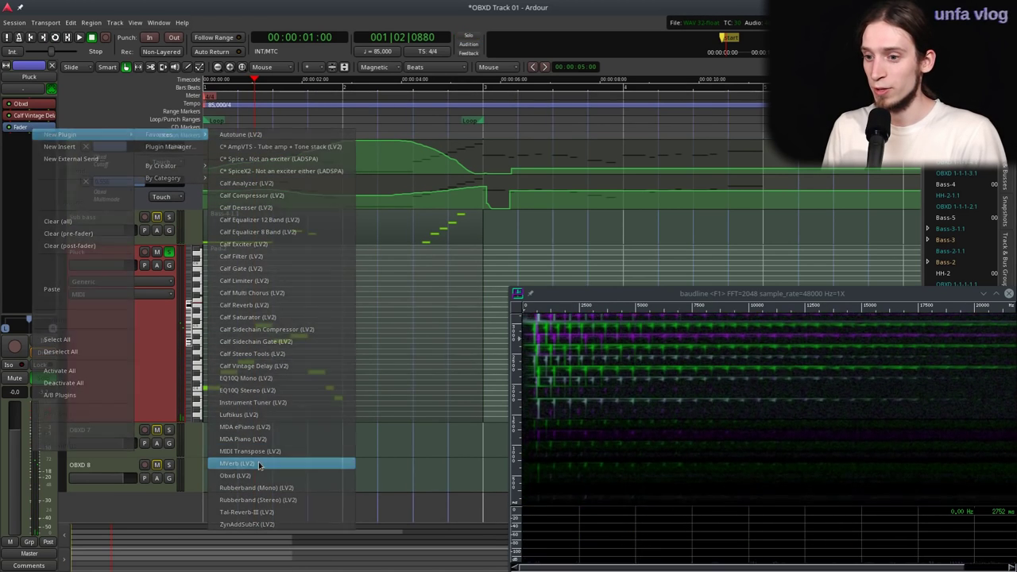
pyautogui.click(258, 463)
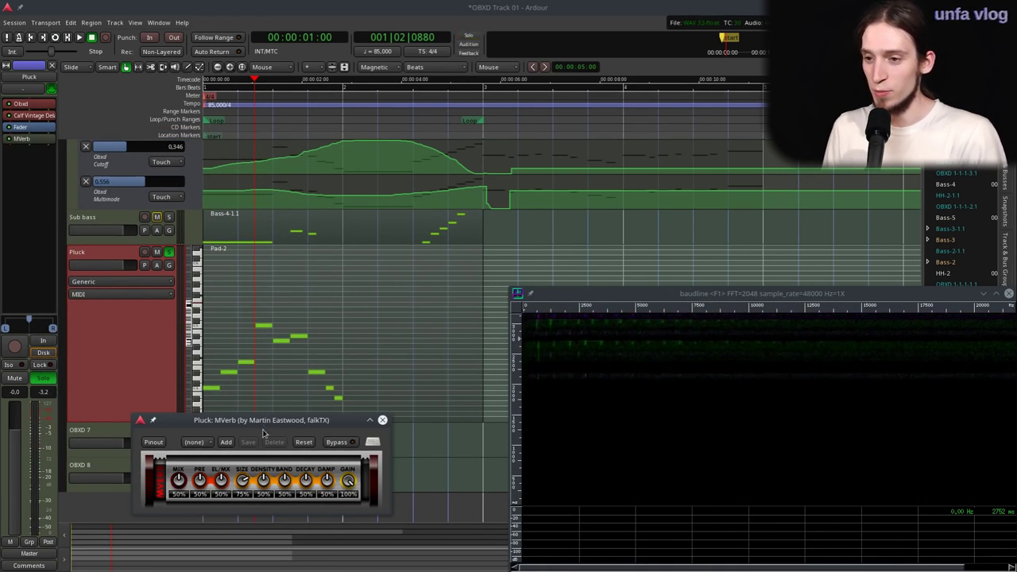
# - While the loop plays, set MVerb's pre-delay to 39%, bandwidth to 100% and mix to about 45%
pyautogui.press('space')
pyautogui.moveTo(274, 430); pyautogui.dragTo(332, 366)
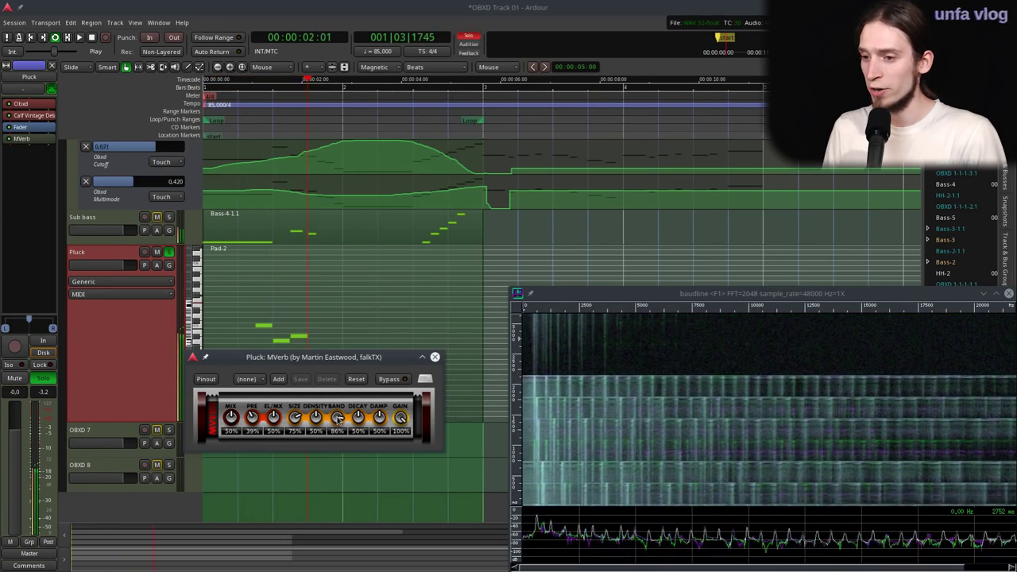
pyautogui.moveTo(338, 419); pyautogui.dragTo(329, 484)
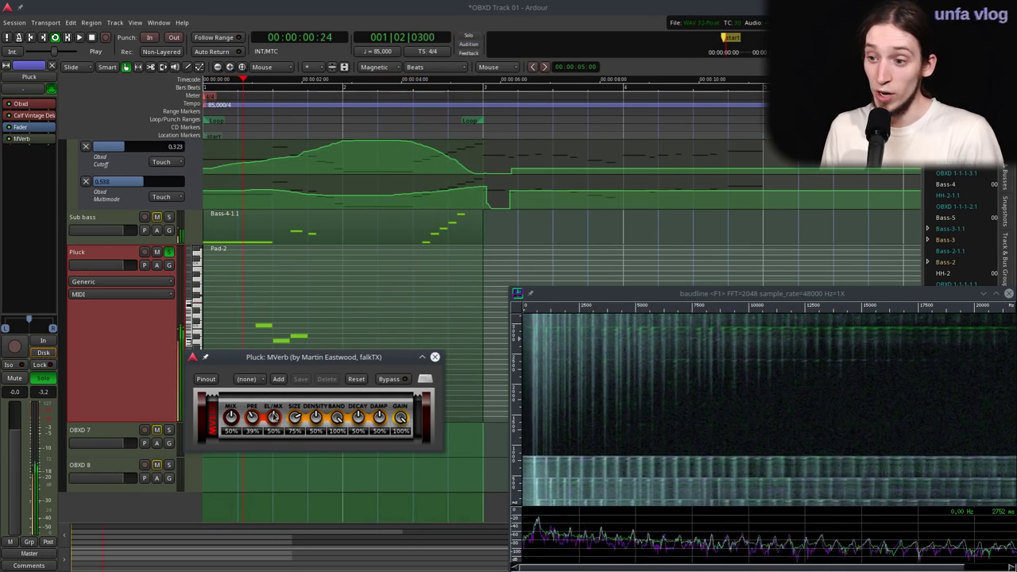
pyautogui.scroll(-3, 234, 419)
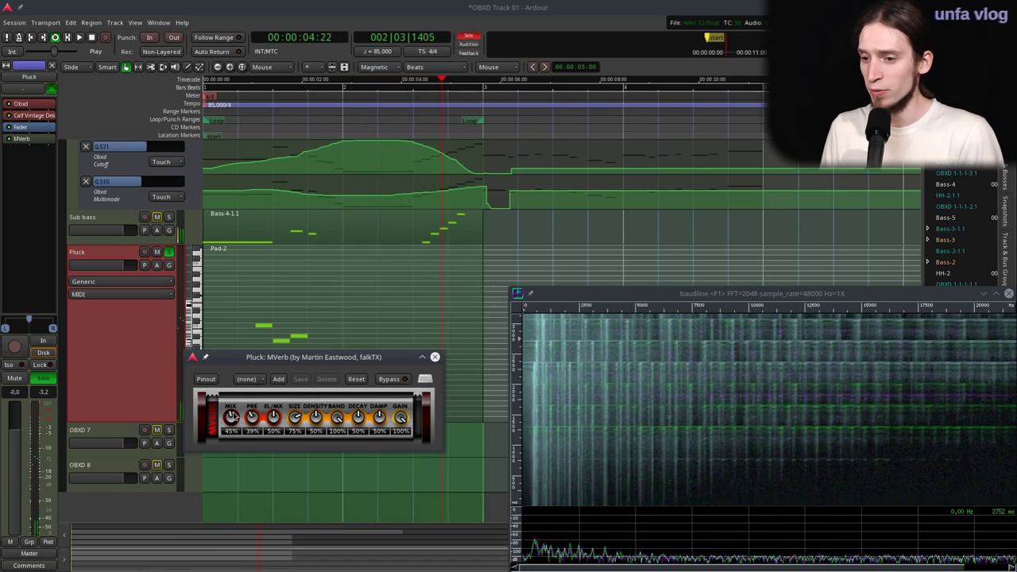
pyautogui.click(435, 358)
# - Move the Pluck track's fader below MVerb and add a Calf Compressor between them
pyautogui.moveTo(24, 127); pyautogui.dragTo(45, 138)
pyautogui.rightClick(46, 141)
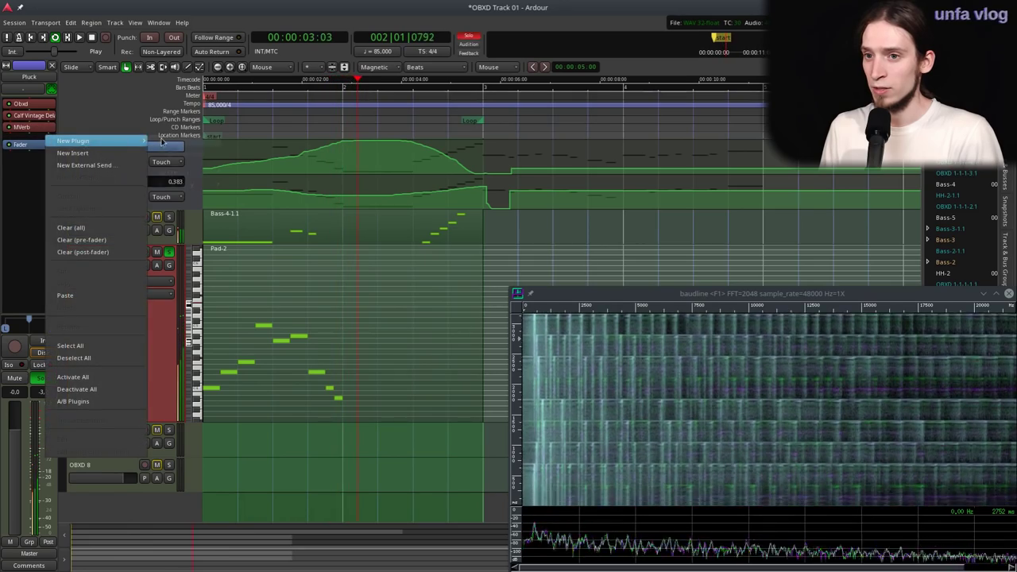
pyautogui.moveTo(87, 140)
pyautogui.moveTo(178, 141)
pyautogui.click(288, 202)
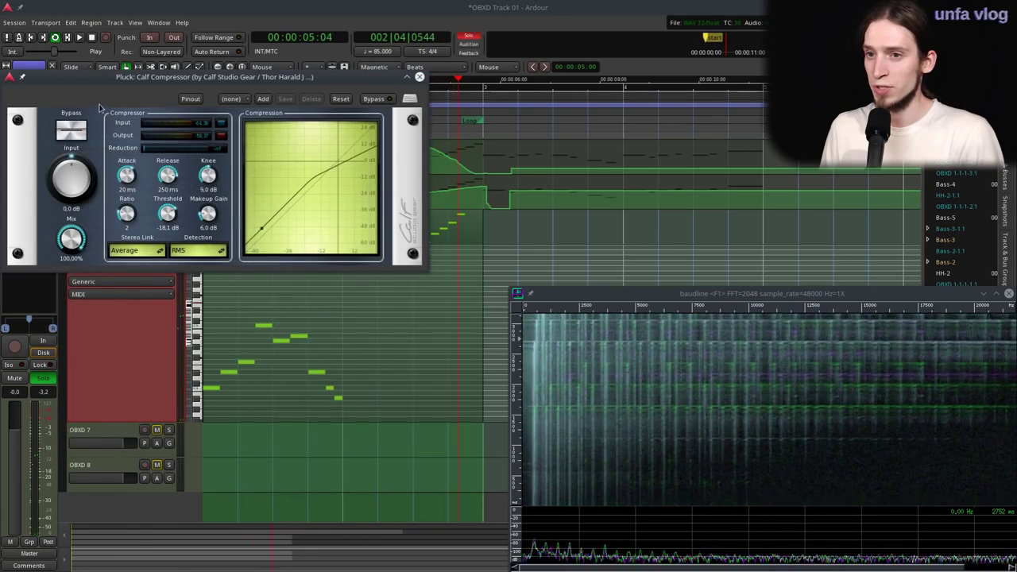
# - Set the compressor's release to about 74 ms, threshold to -35.6 dB and makeup gain to 6.2 dB while the loop plays
pyautogui.moveTo(314, 224); pyautogui.dragTo(314, 279)
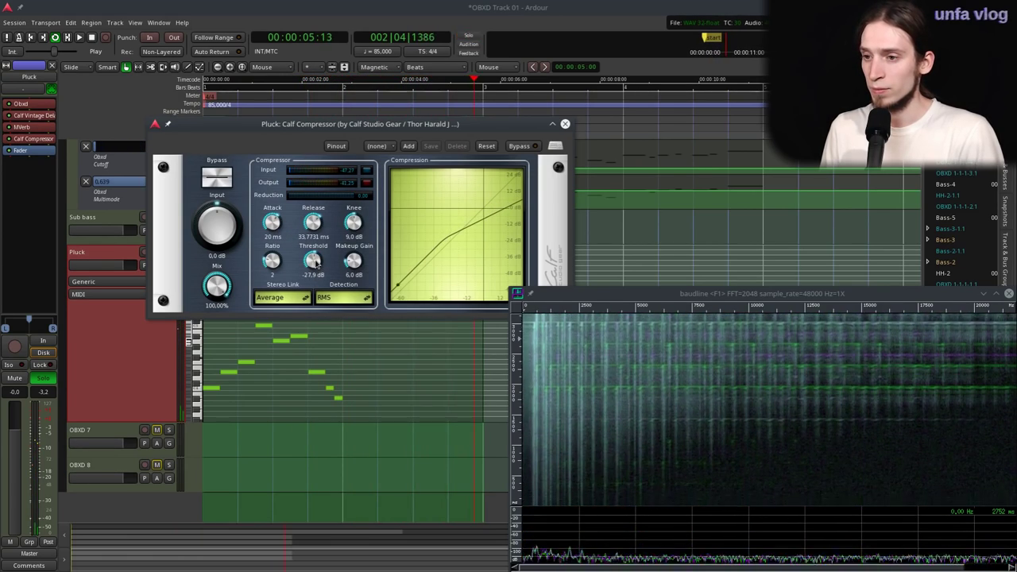
pyautogui.press('space')
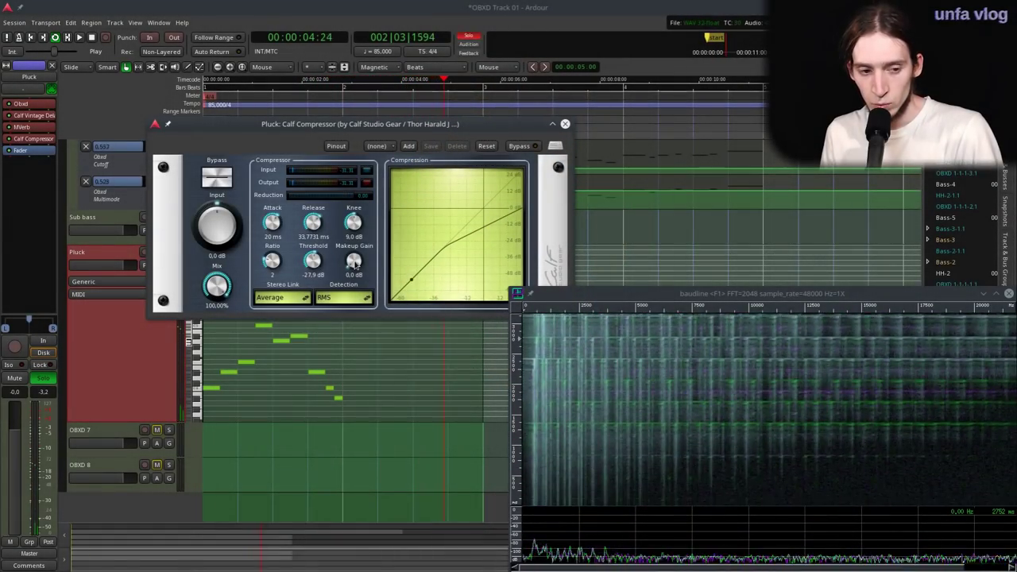
pyautogui.moveTo(358, 264); pyautogui.dragTo(341, 241)
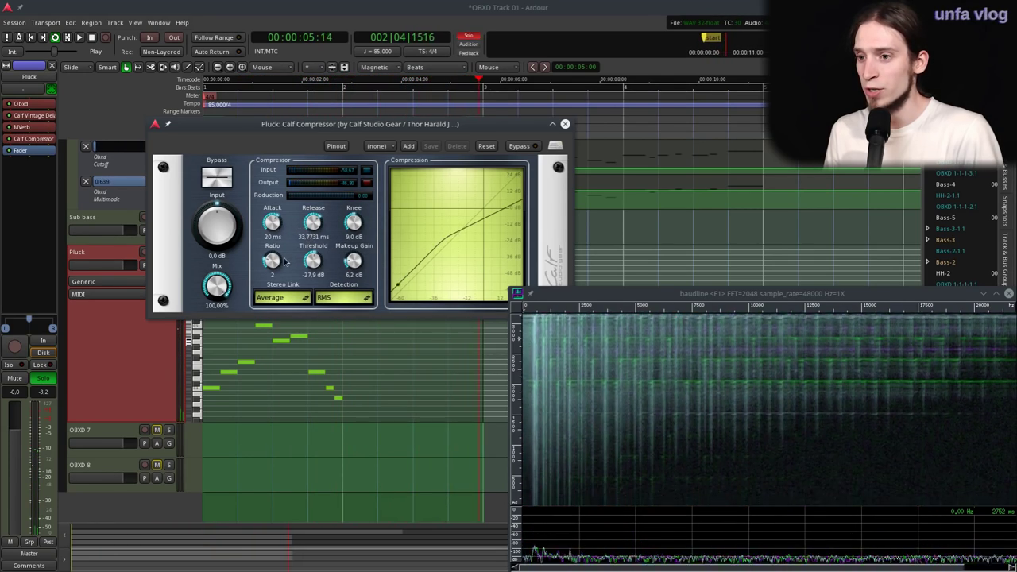
pyautogui.moveTo(313, 261); pyautogui.dragTo(318, 277)
pyautogui.moveTo(313, 225); pyautogui.dragTo(321, 216)
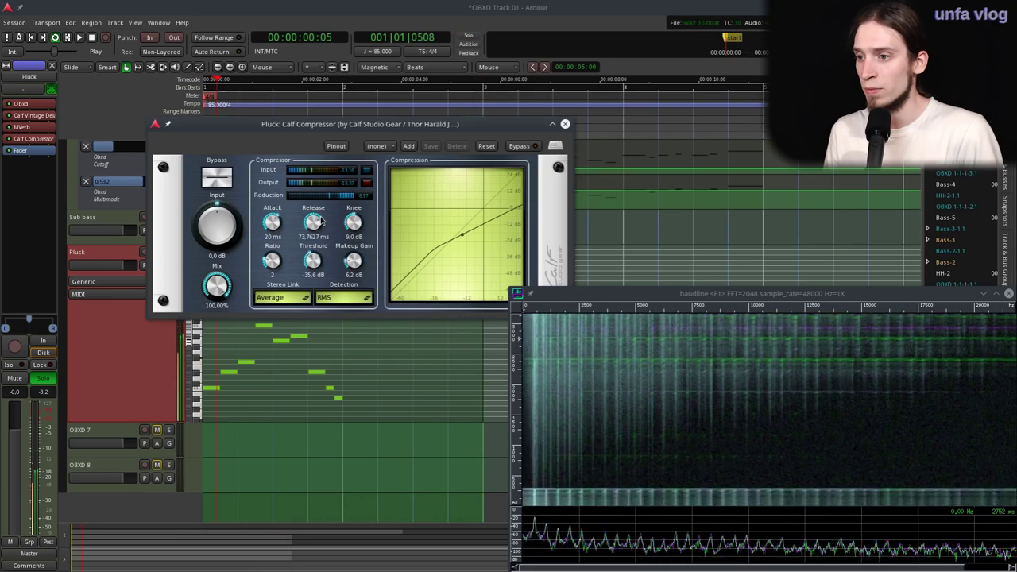
pyautogui.click(565, 125)
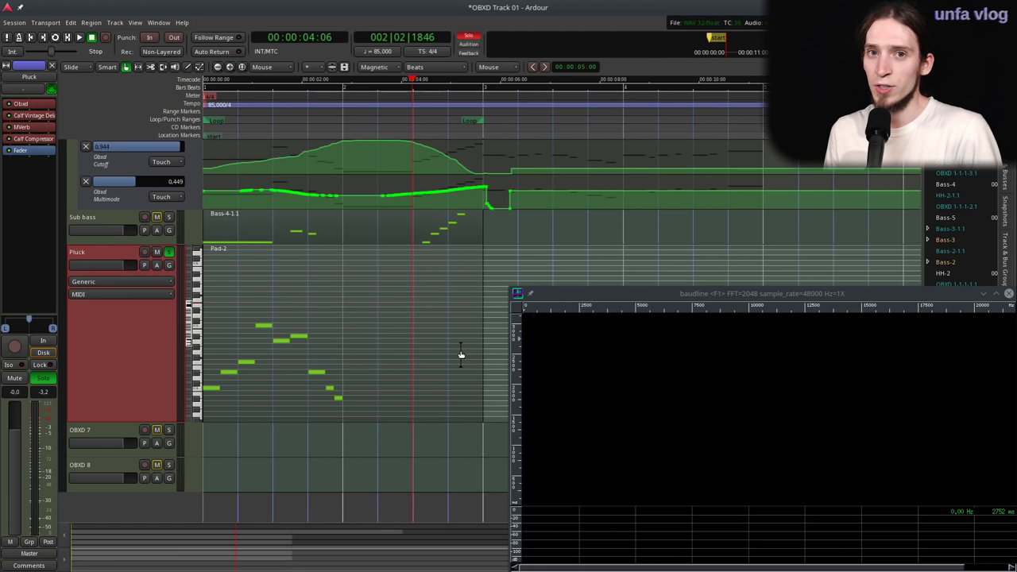
# - Take the Pluck track out of solo and play the loop from the start in the full mix
pyautogui.press('Home')
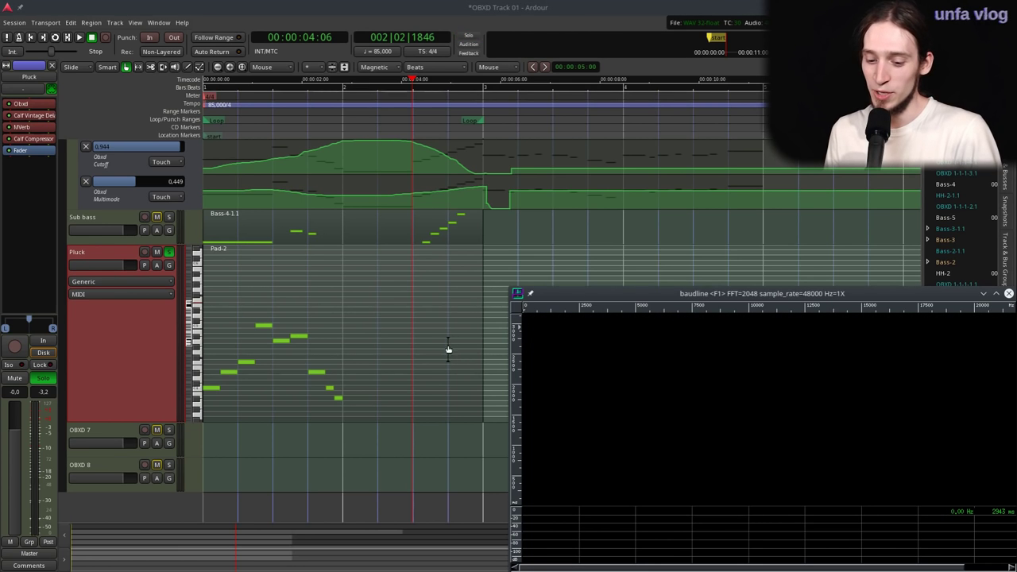
pyautogui.press('space')
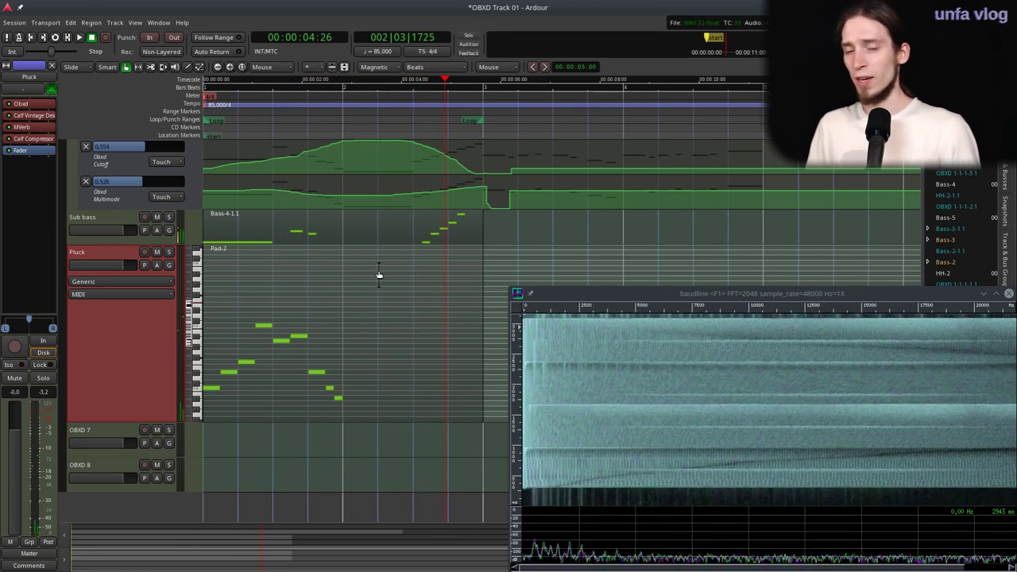
pyautogui.scroll(3, 381, 274)
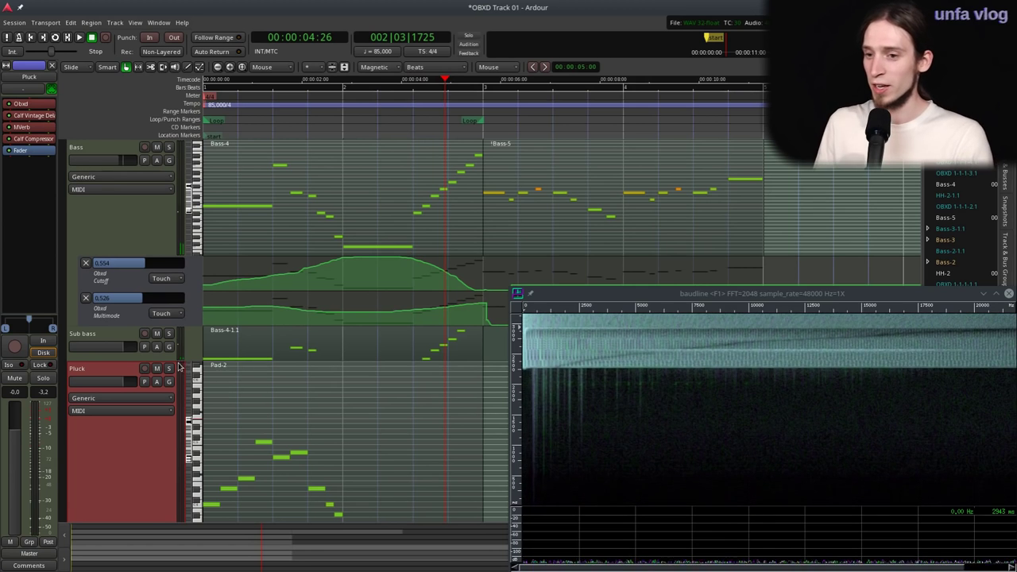
# - Increase the height of the Sub bass track so its notes are easier to read
pyautogui.moveTo(154, 364); pyautogui.dragTo(155, 403)
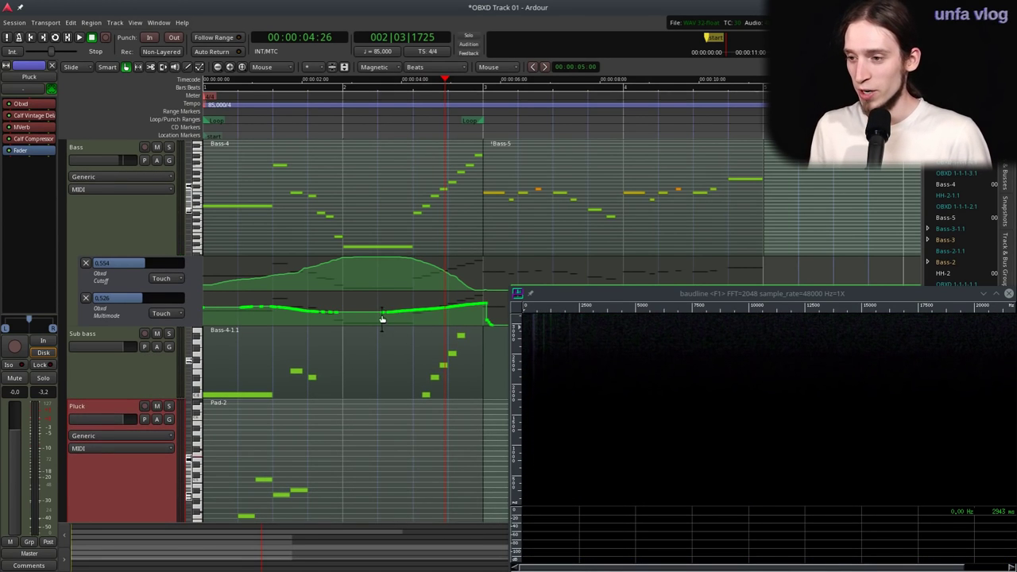
pyautogui.scroll(-3, 352, 306)
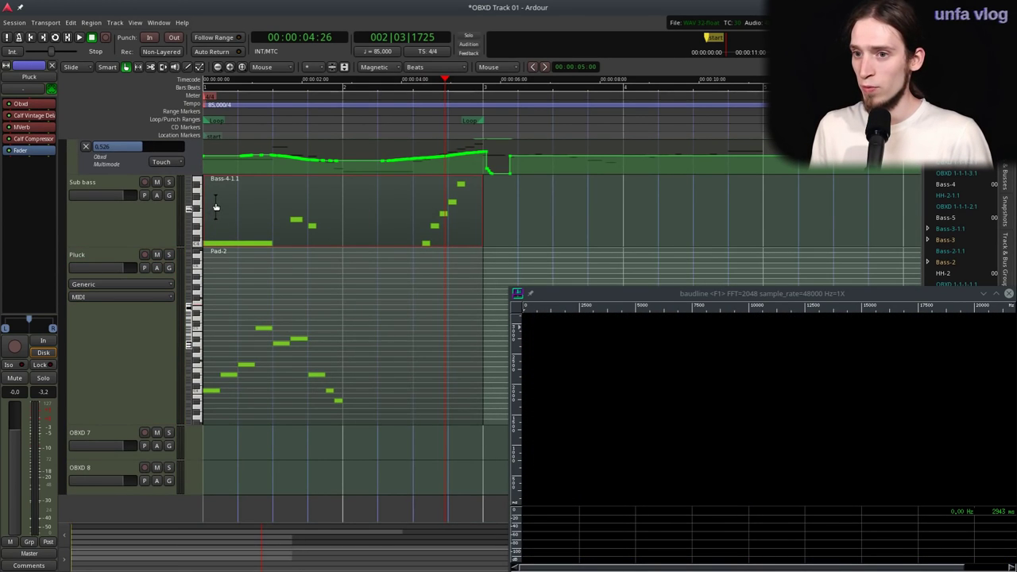
pyautogui.scroll(3, 215, 206)
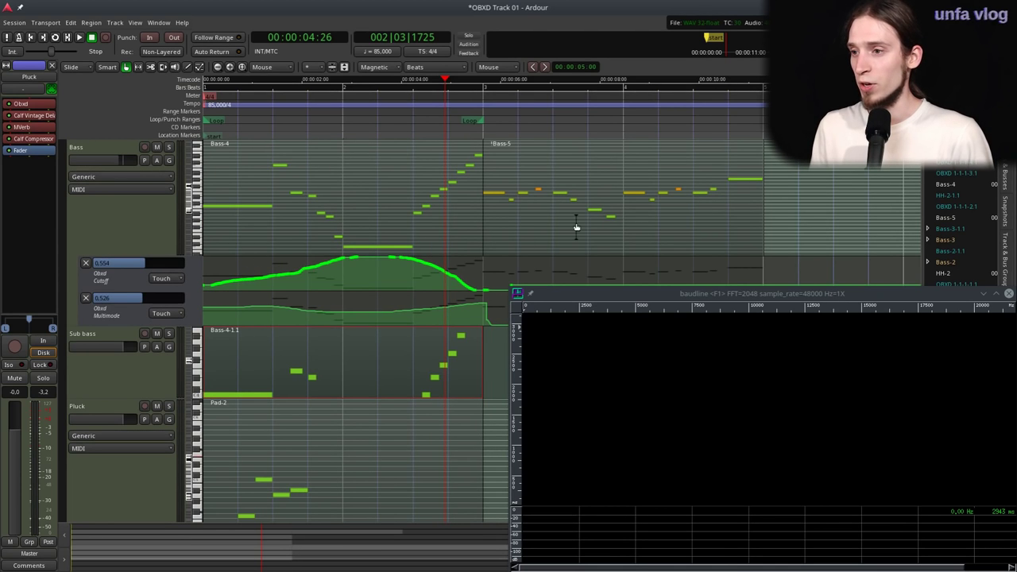
# - Copy the two-bar Bass-4 region to bar 5 on the Bass track
pyautogui.moveTo(266, 206); pyautogui.dragTo(823, 221)
pyautogui.click(272, 228)
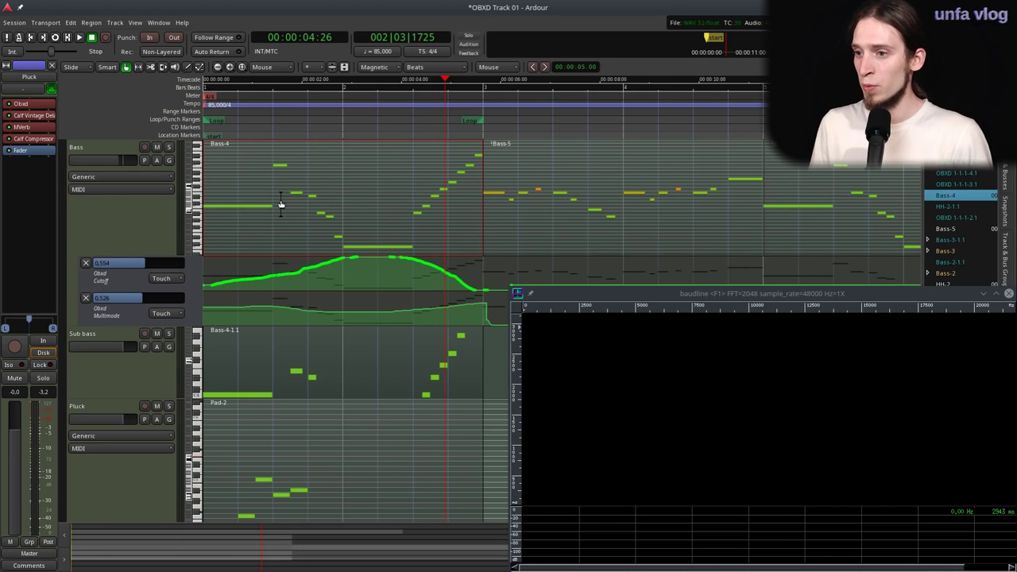
pyautogui.moveTo(303, 180); pyautogui.dragTo(350, 189)
pyautogui.click(350, 189)
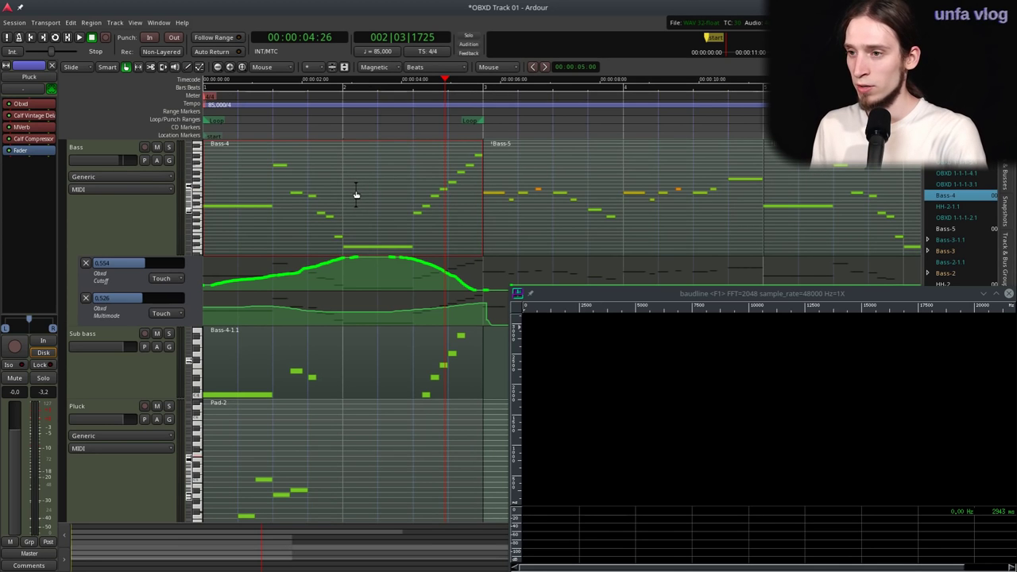
# - Delete the original Bass-4 region and draw an empty MIDI region over bars 1 and 2 in its place, snapping to the Beats/4 grid
pyautogui.press('Delete')
pyautogui.press('d')
pyautogui.moveTo(204, 157)
pyautogui.mouseDown()
pyautogui.moveTo(475, 151)
pyautogui.moveTo(483, 160)
pyautogui.mouseUp()
pyautogui.press('g')
pyautogui.click(209, 172)
pyautogui.press('d')
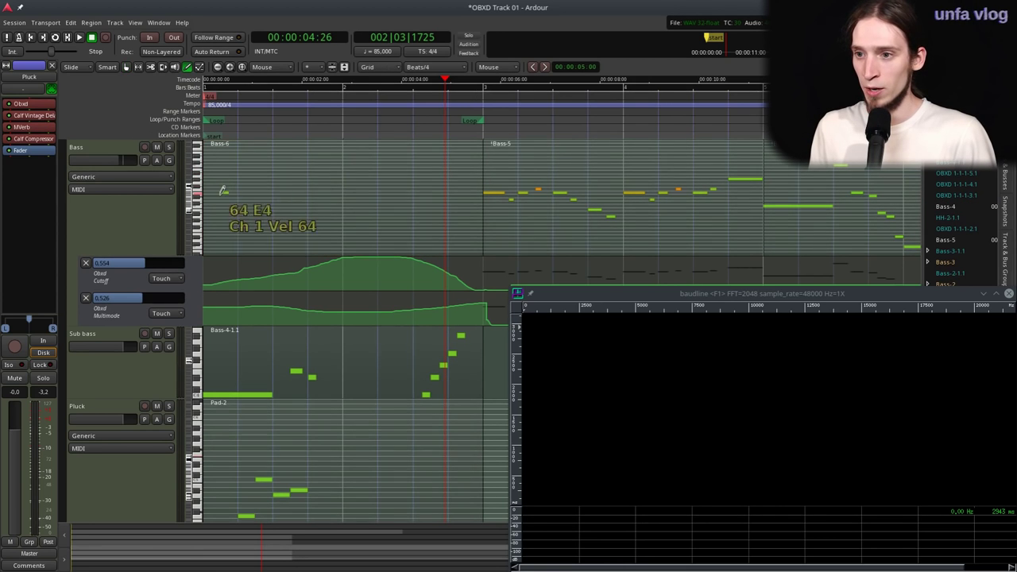
# - Draw two short opening notes and a one-beat C4 on beat 2 in the new bass region, and play the loop
pyautogui.click(217, 212)
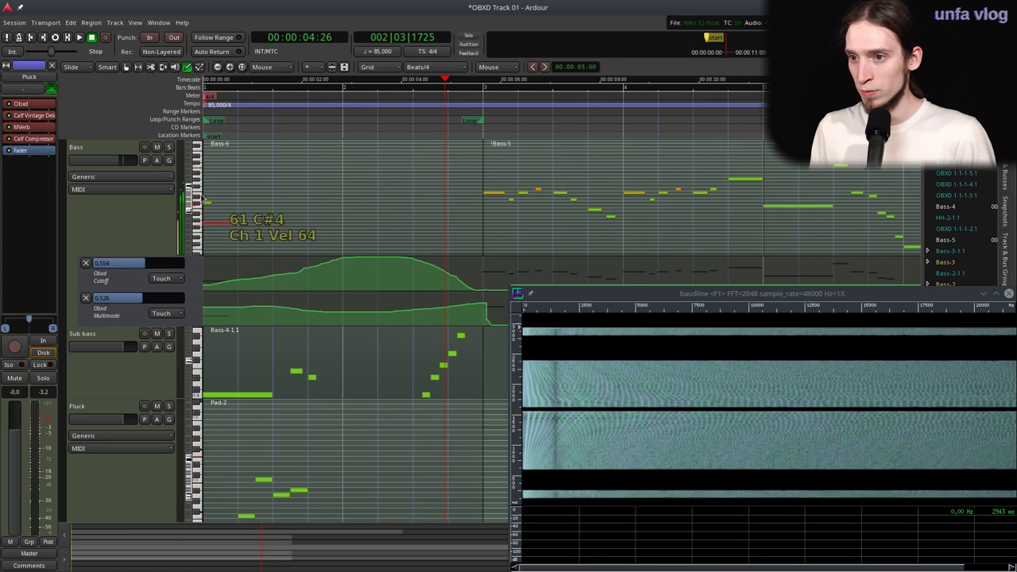
pyautogui.scroll(-3, 191, 199)
pyautogui.scroll(1, 195, 203)
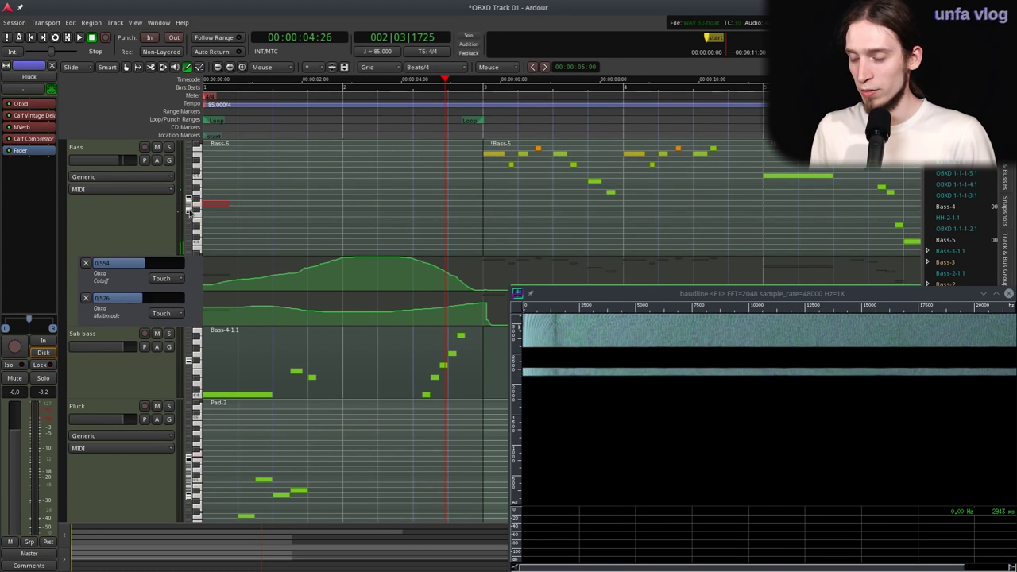
pyautogui.scroll(1, 214, 212)
pyautogui.moveTo(214, 211)
pyautogui.mouseDown()
pyautogui.moveTo(220, 172)
pyautogui.moveTo(221, 186)
pyautogui.moveTo(243, 168)
pyautogui.moveTo(276, 181)
pyautogui.mouseUp()
pyautogui.press('space')
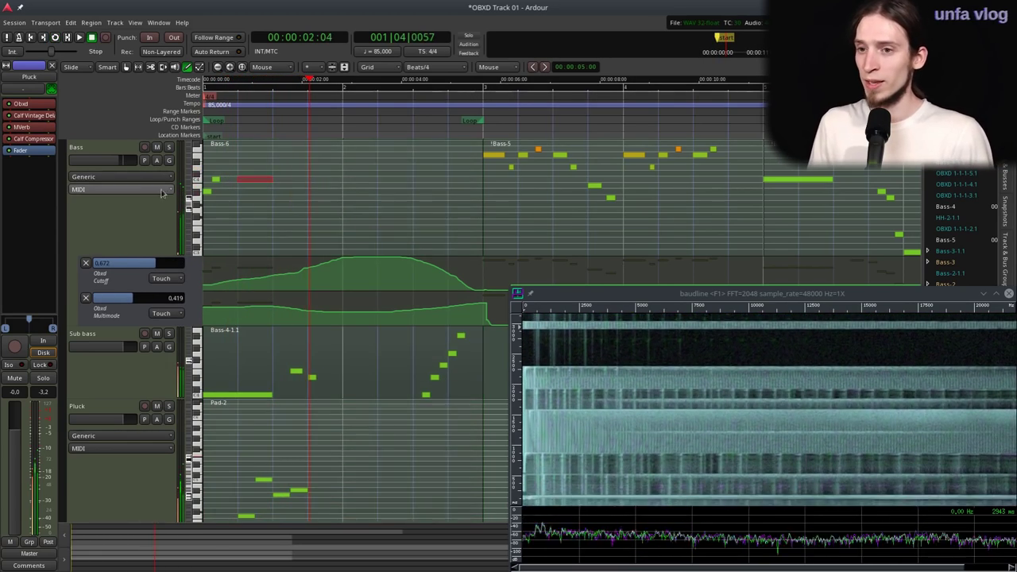
# - Open the Bass track's Obxd synth, review its settings while the loop plays, and close it
pyautogui.click(91, 151)
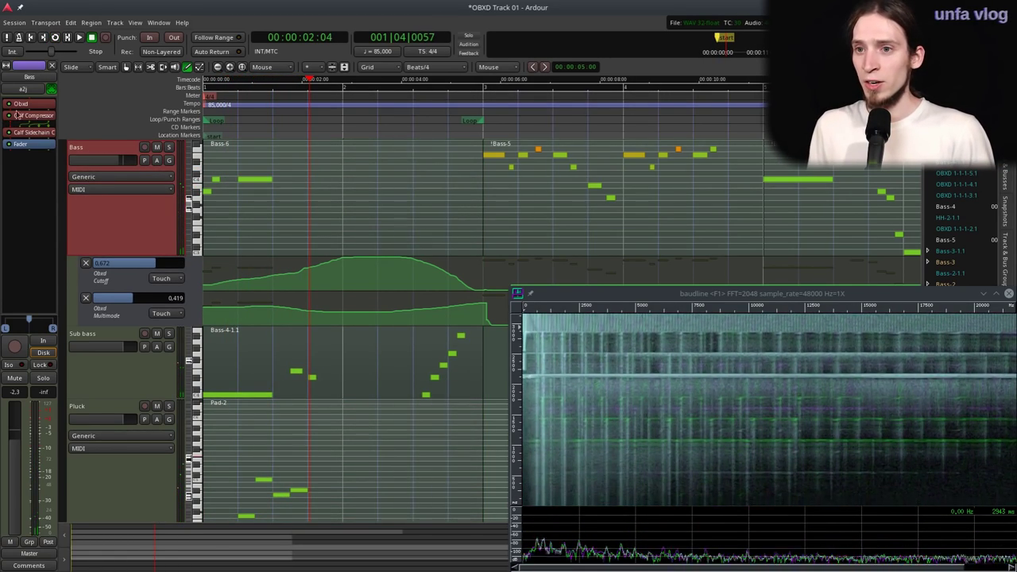
pyautogui.doubleClick(14, 105)
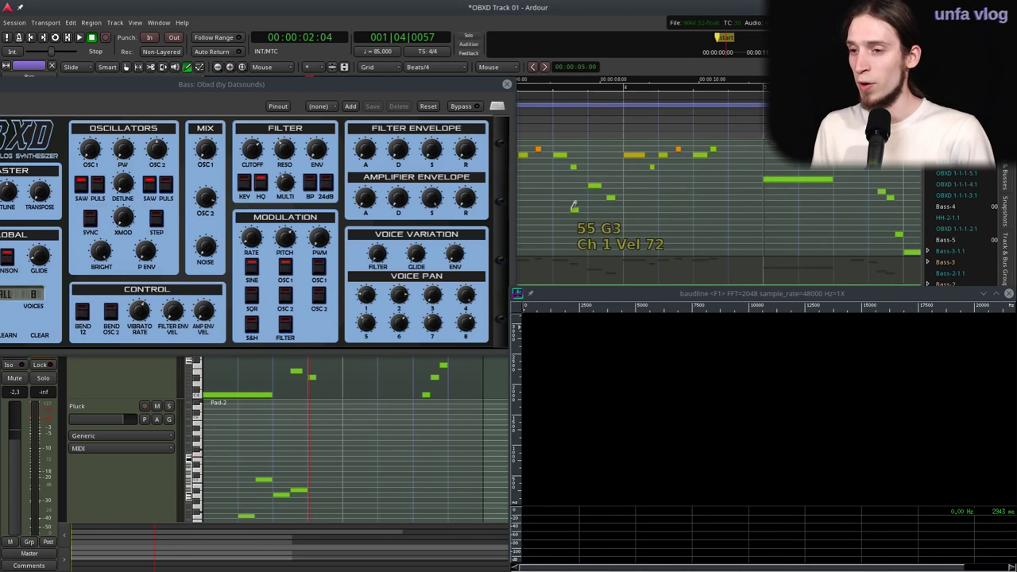
pyautogui.press('space')
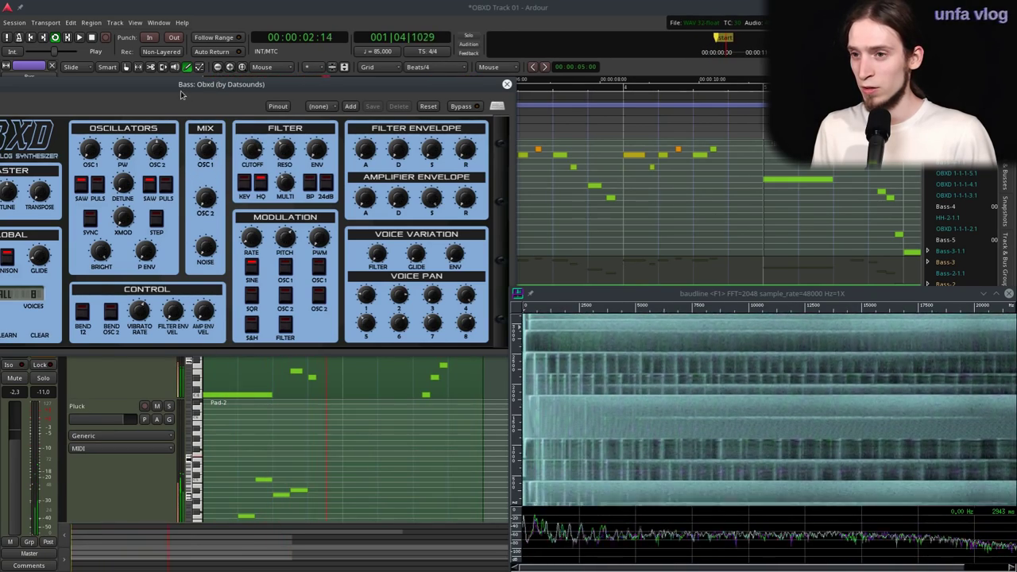
pyautogui.moveTo(181, 94); pyautogui.dragTo(269, 80)
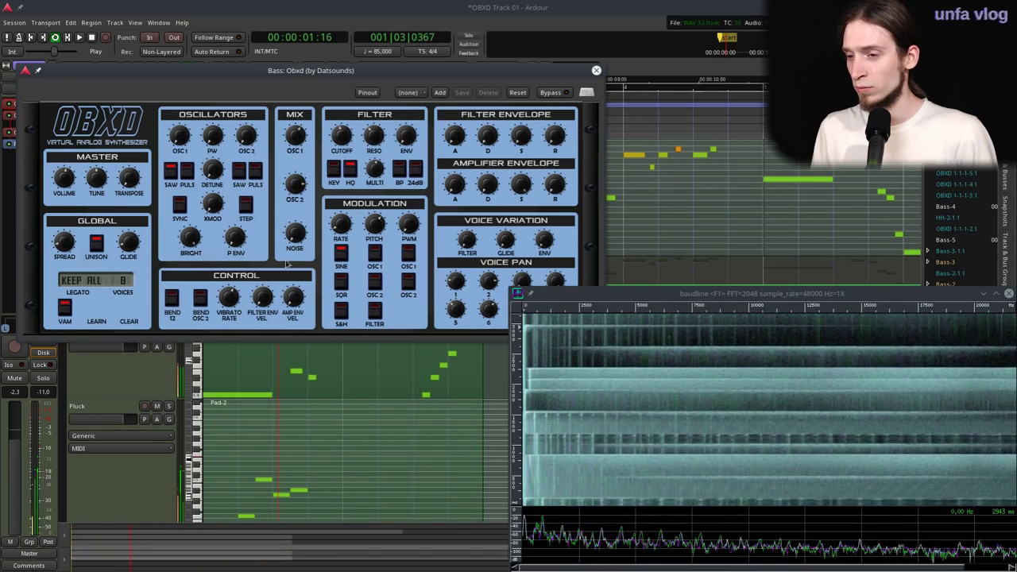
pyautogui.click(596, 70)
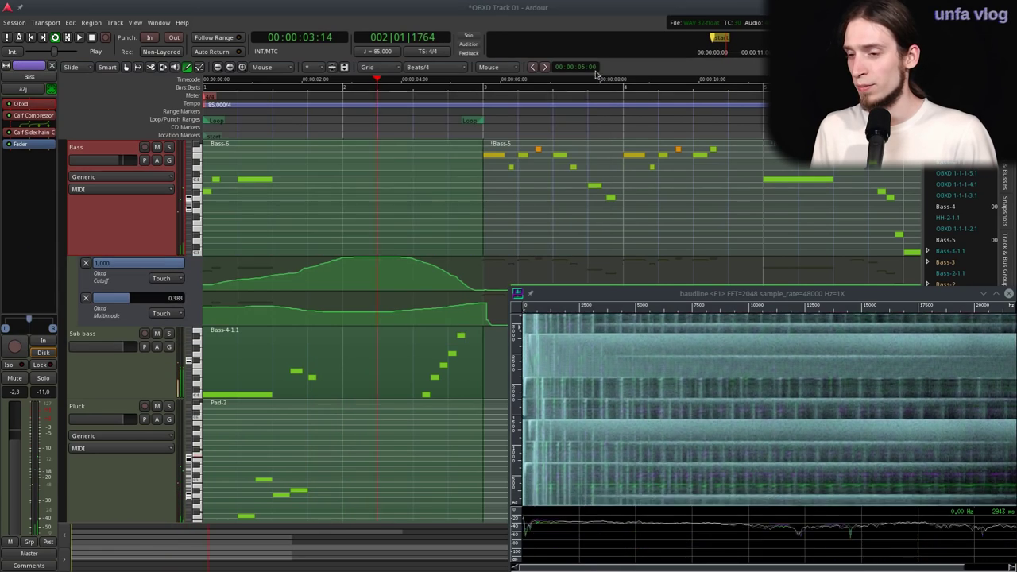
# - Solo the Bass track, compare it with and without the sub bass in the loop, and mute the Sub bass track
pyautogui.click(169, 334)
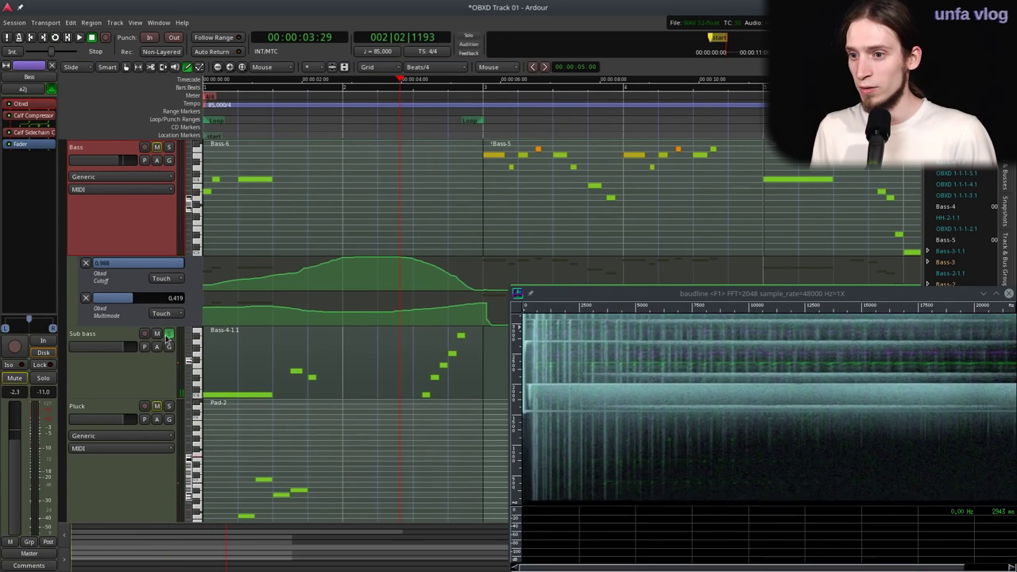
pyautogui.click(169, 148)
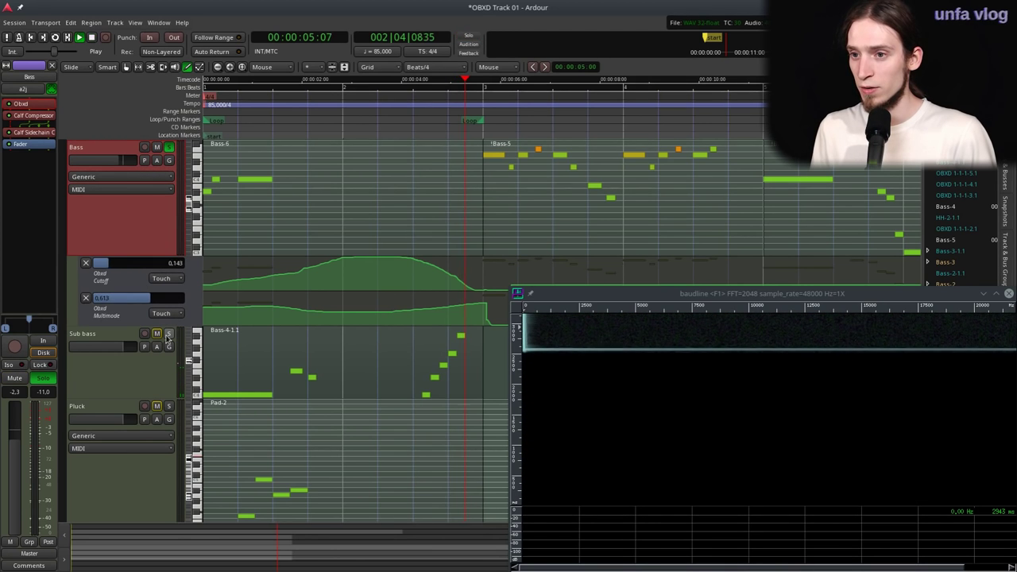
pyautogui.press('Home')
pyautogui.press('space')
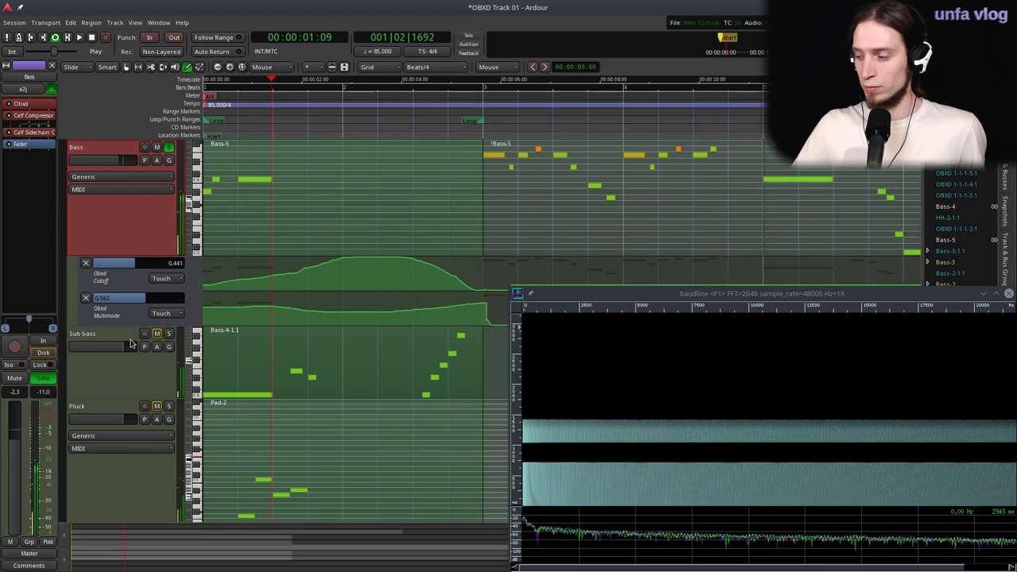
pyautogui.click(169, 334)
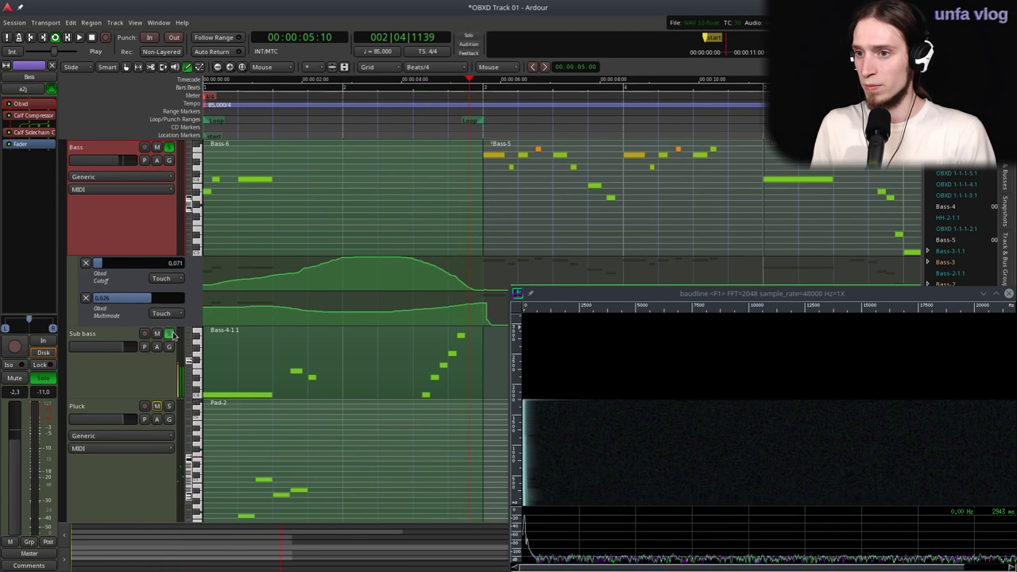
pyautogui.press('space')
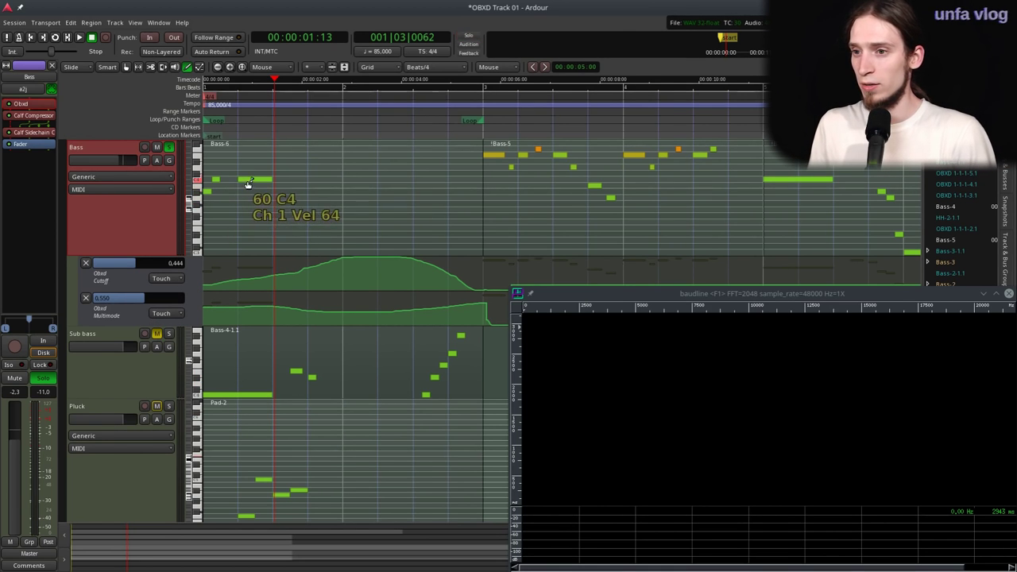
# - Raise the Bass track's Obxd Cutoff automation at the loop's very start and draw a one-beat bass note on beat 4 of bar 1
pyautogui.press('l')
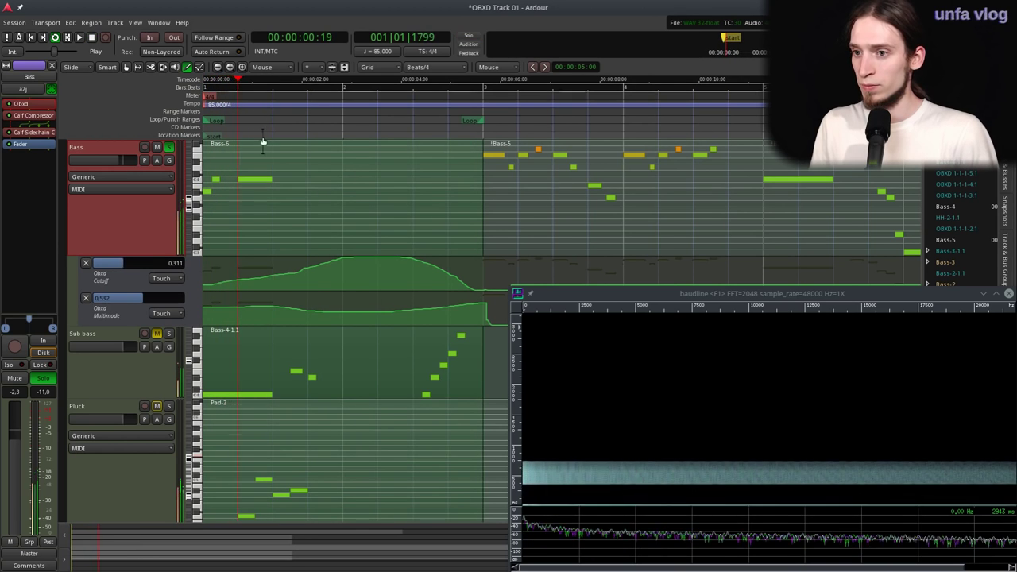
pyautogui.moveTo(212, 280); pyautogui.dragTo(209, 278)
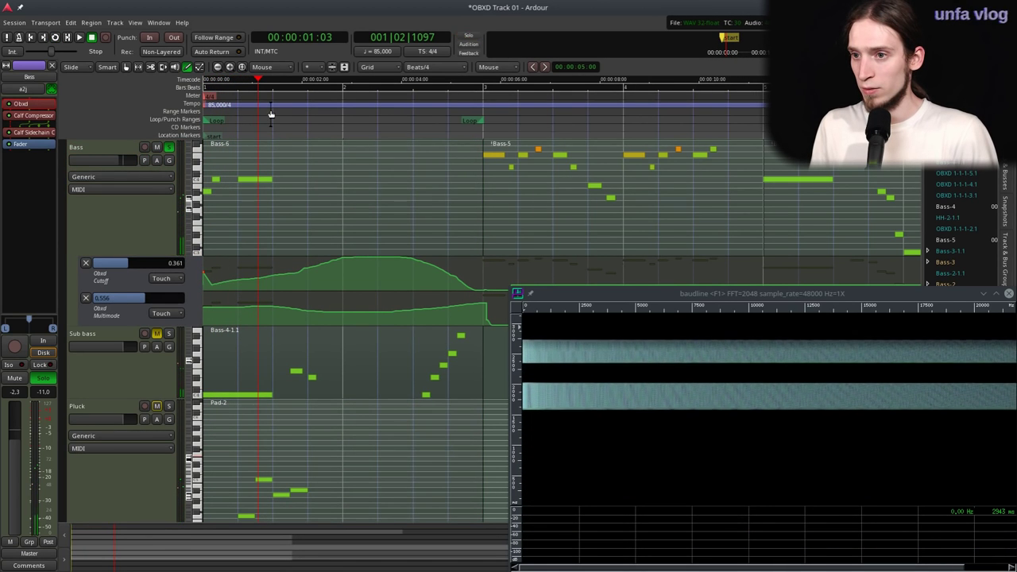
pyautogui.press('space')
pyautogui.press('l')
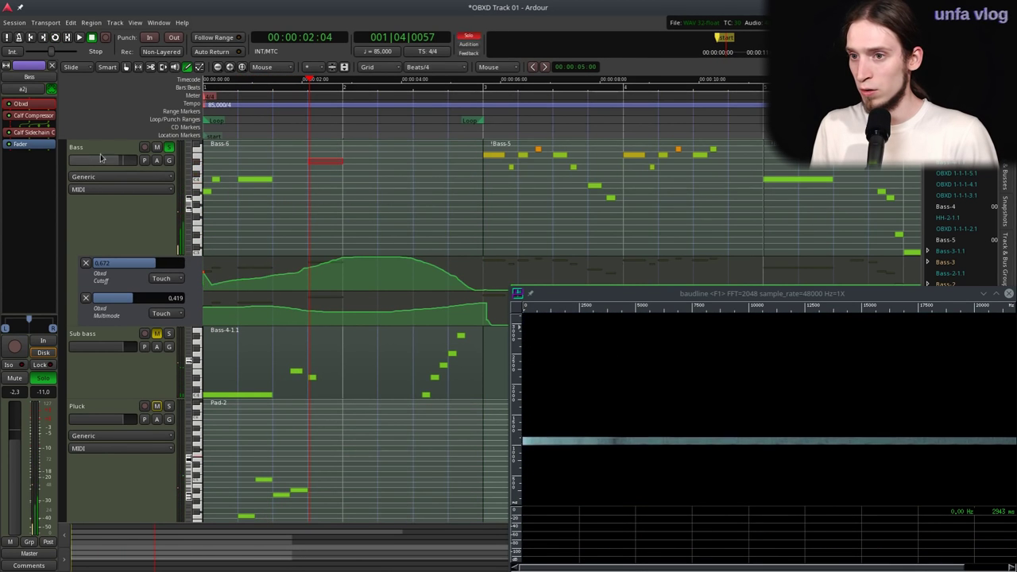
# - Check the Bass track's Obxd settings and play the loop to hear the new beat 4 note
pyautogui.doubleClick(35, 106)
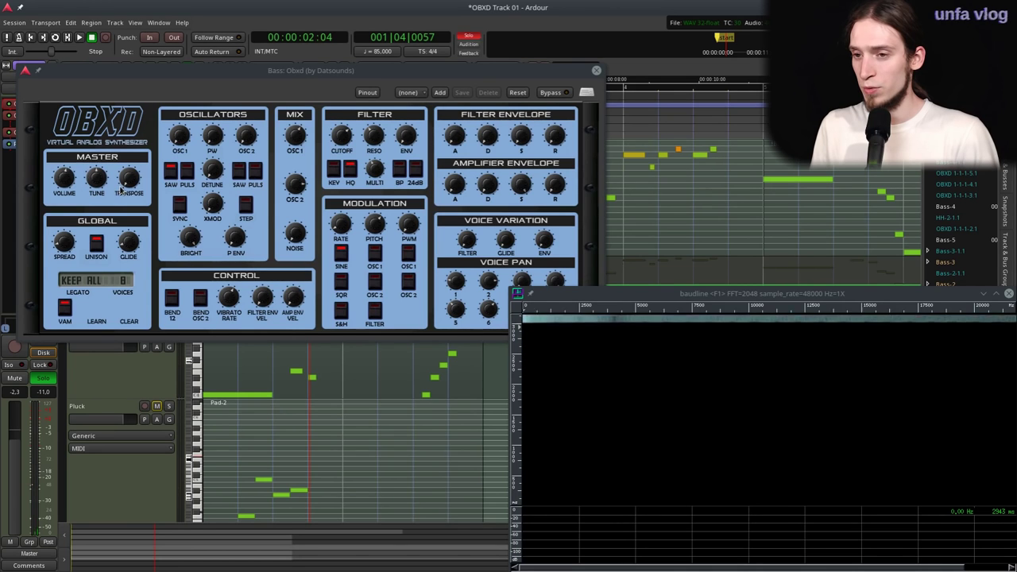
pyautogui.click(597, 71)
pyautogui.press('space')
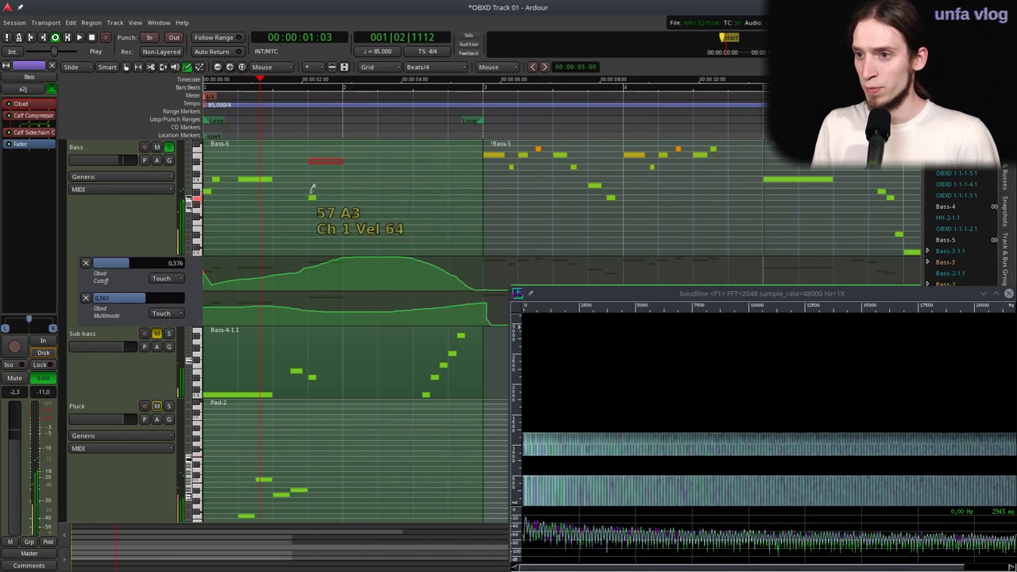
pyautogui.press('space')
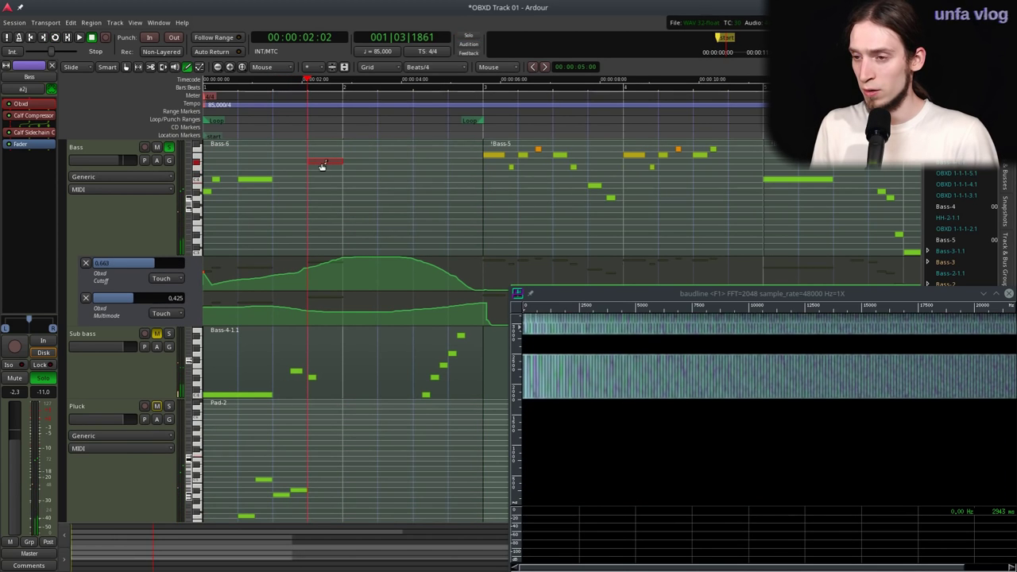
# - Shorten the beat 4 bass note to a quarter beat and draw three more short notes rising to A4 after it
pyautogui.moveTo(320, 164); pyautogui.dragTo(195, 191)
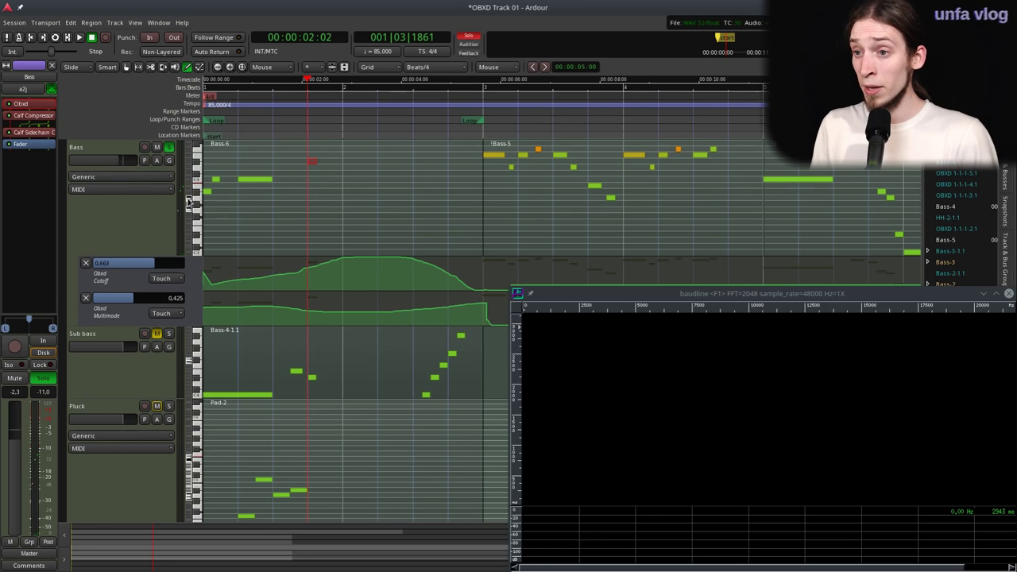
pyautogui.scroll(3, 189, 203)
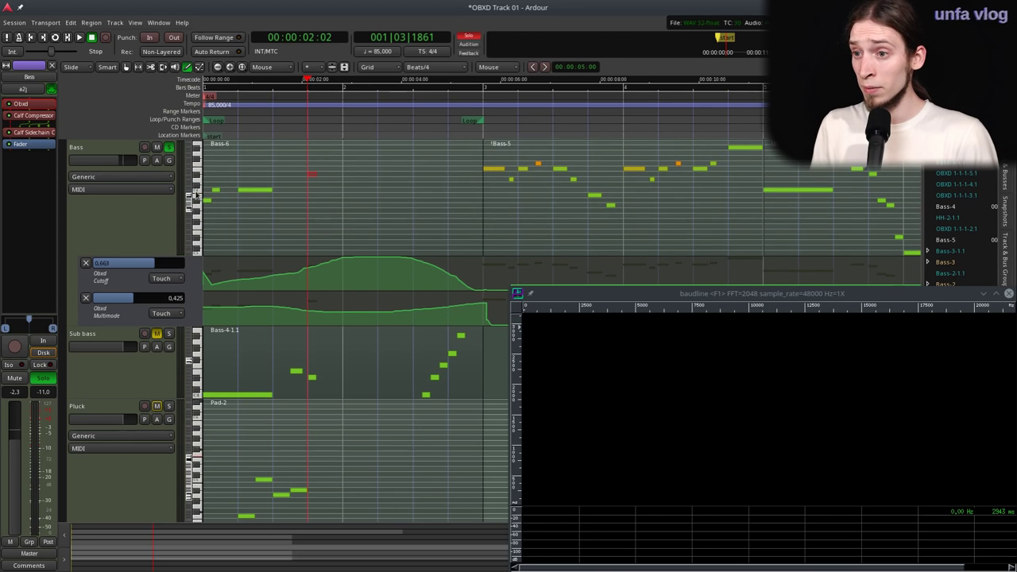
pyautogui.click(320, 167)
pyautogui.click(330, 157)
pyautogui.click(339, 148)
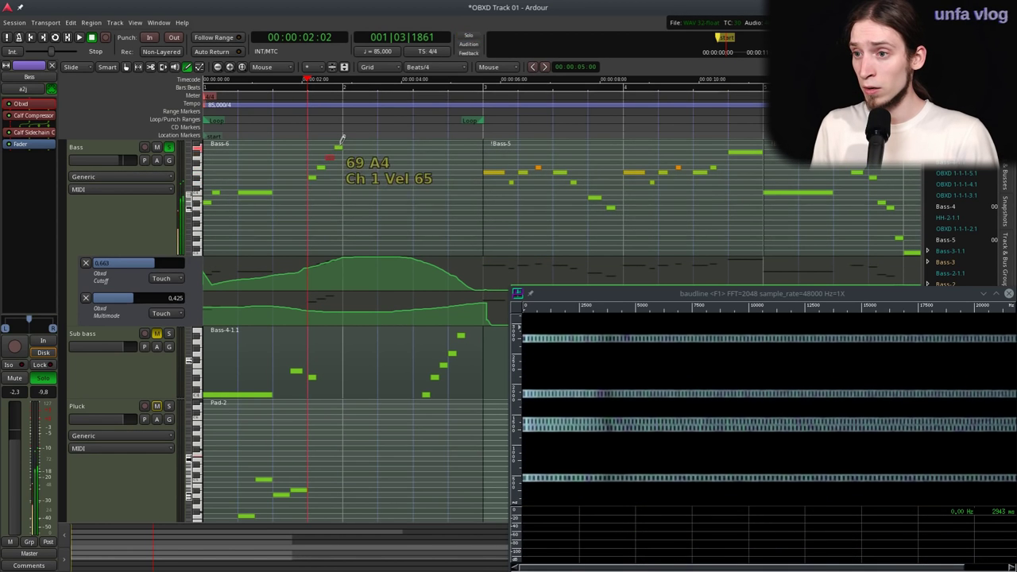
# - Play the loop from the start to hear the rising bass run with the Bass track in solo
pyautogui.scroll(2, 341, 147)
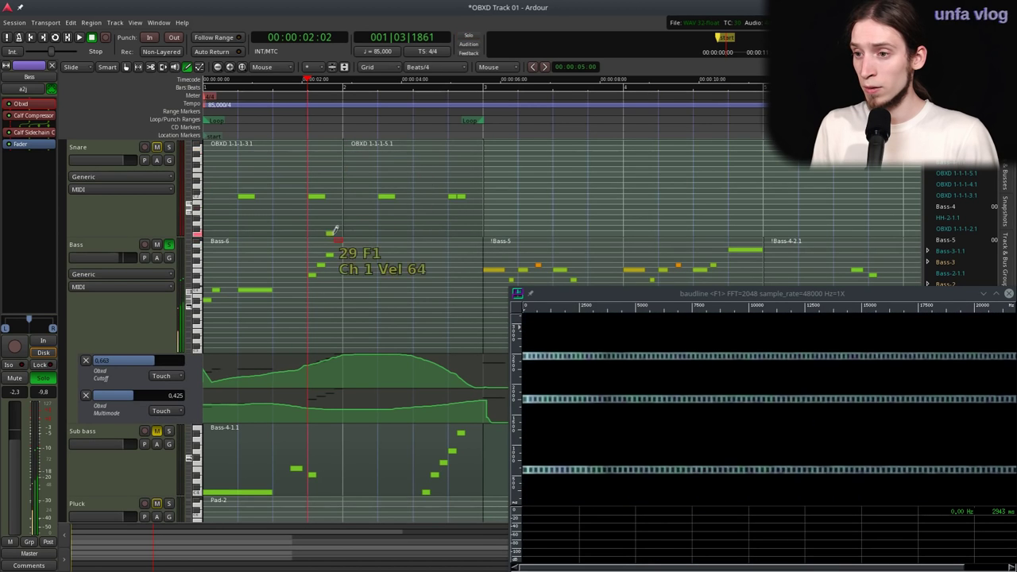
pyautogui.press('Home')
pyautogui.click(278, 168)
pyautogui.press('space')
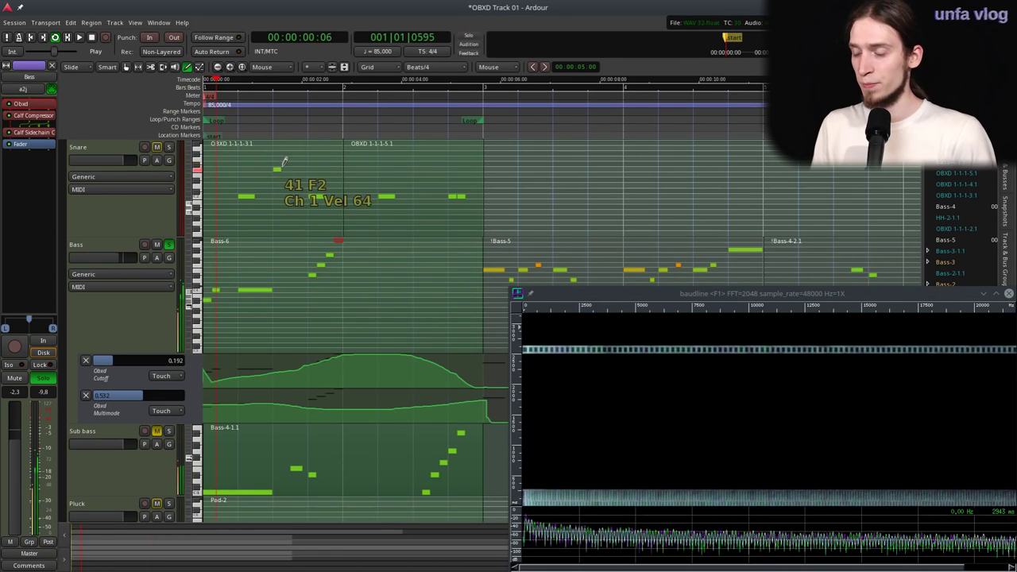
pyautogui.click(315, 196)
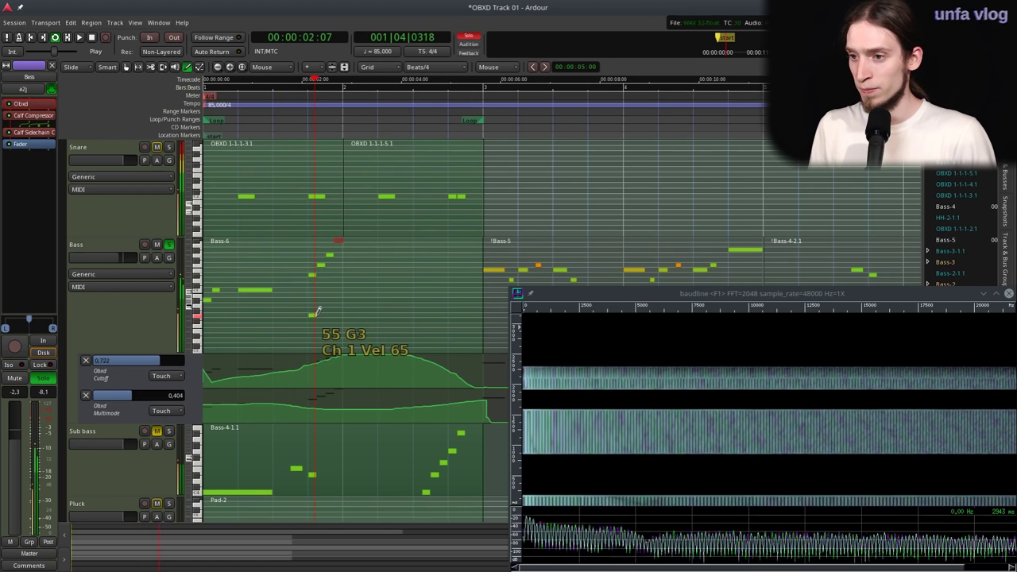
pyautogui.press('space')
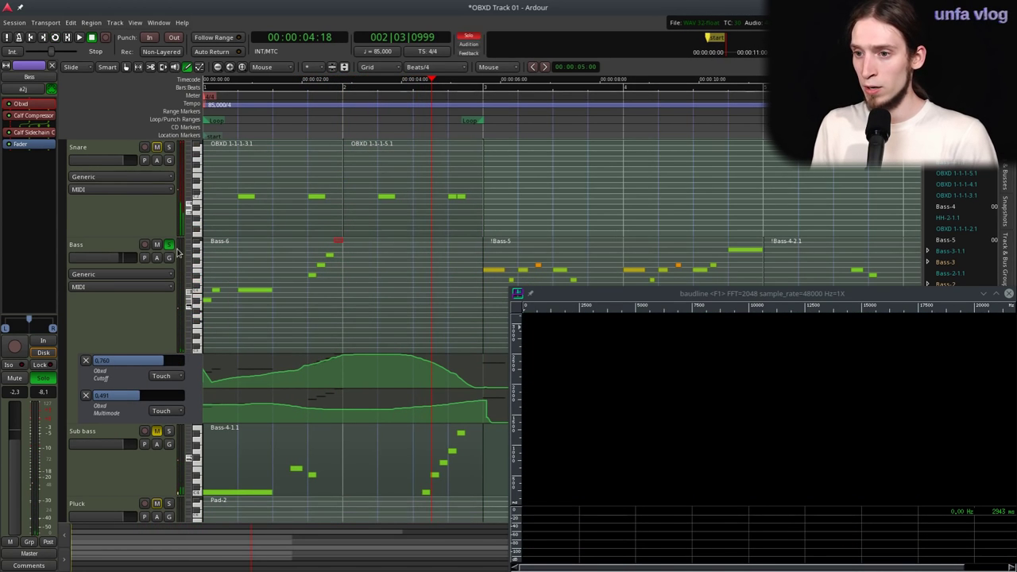
# - Take the Bass track out of solo and play the loop from the start in the full mix
pyautogui.press('space')
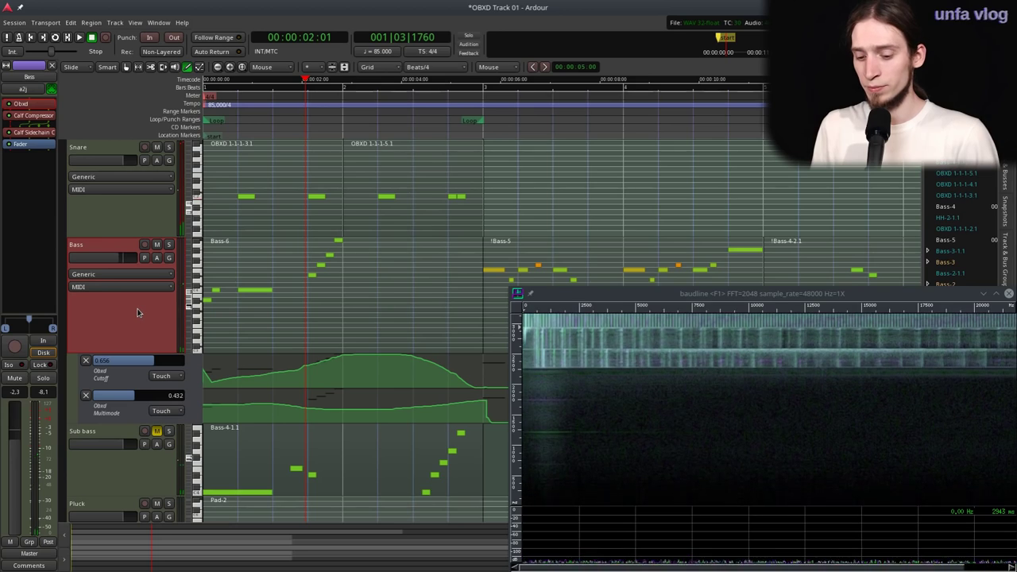
pyautogui.press('Home')
pyautogui.press('space')
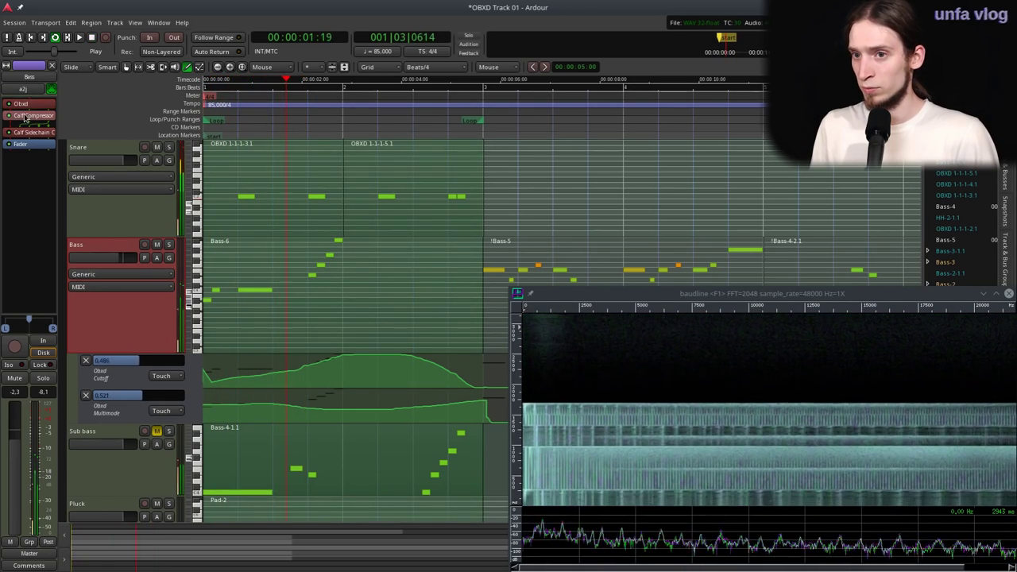
# - Solo the Bass track, play it and shorten the loop range to cover only the first bar
pyautogui.doubleClick(27, 103)
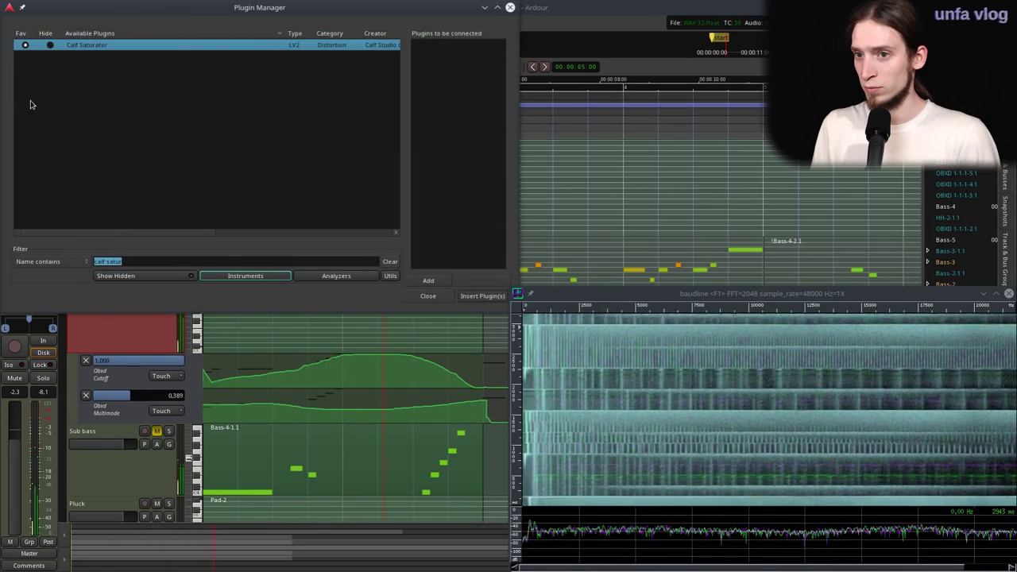
pyautogui.click(427, 296)
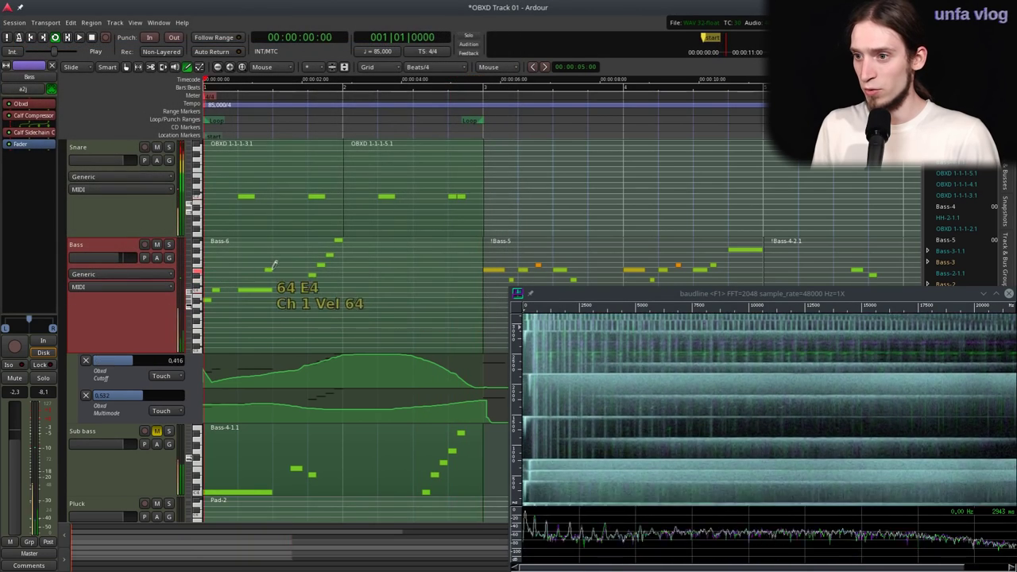
pyautogui.press('s')
pyautogui.press('space')
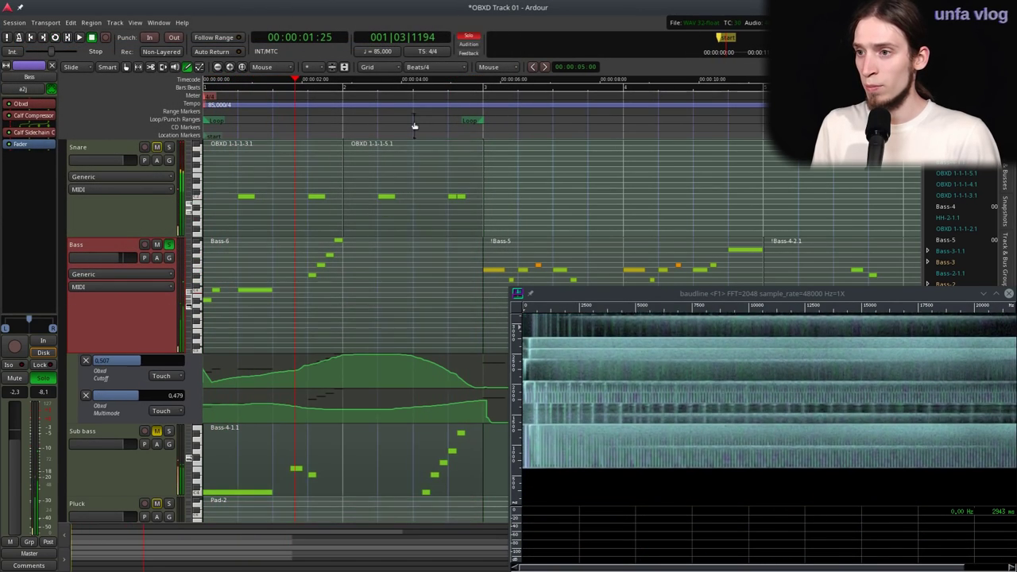
pyautogui.moveTo(471, 119); pyautogui.dragTo(337, 135)
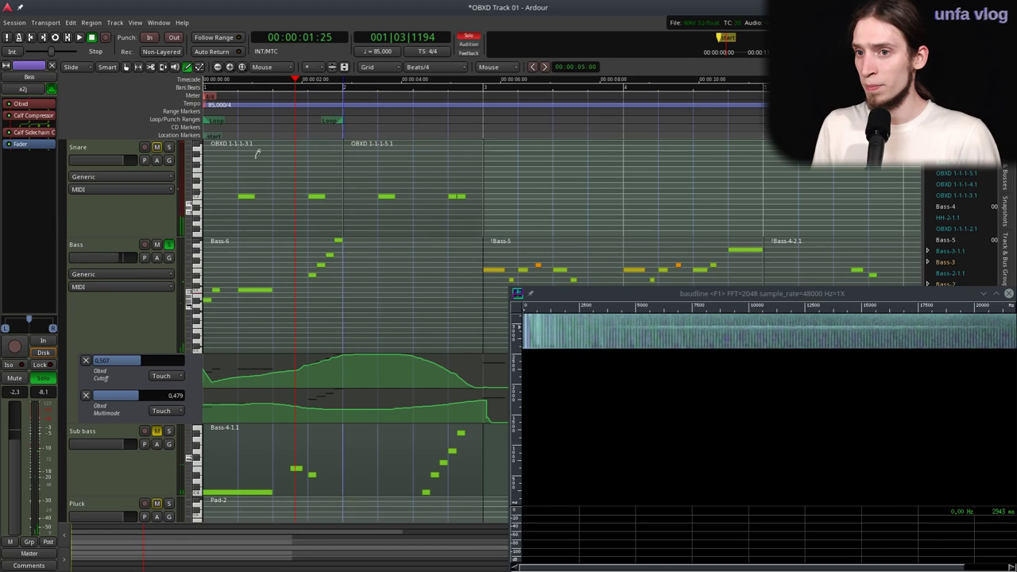
# - Play the one-bar loop and check the Bass track's Obxd settings
pyautogui.doubleClick(40, 104)
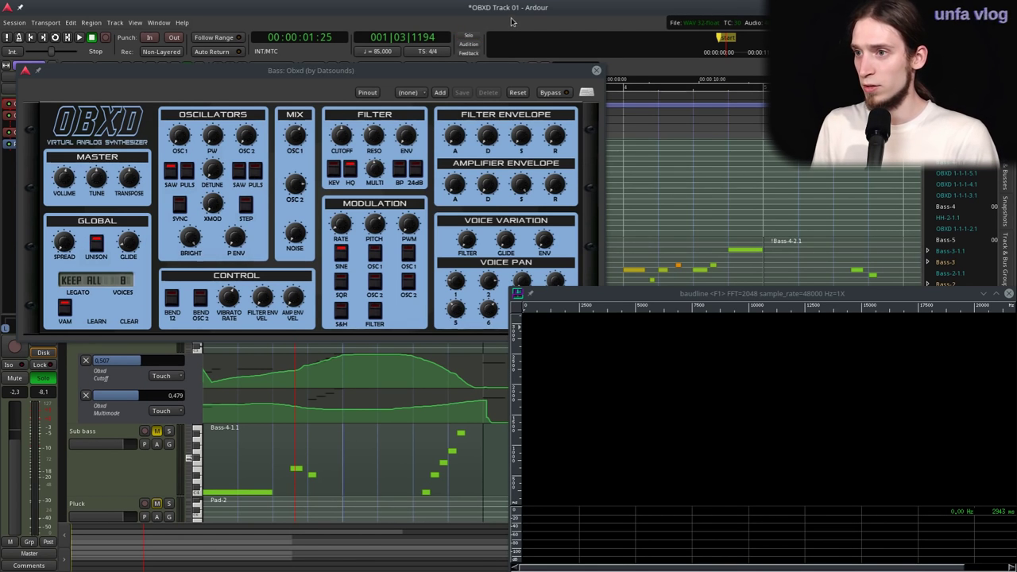
pyautogui.click(596, 70)
pyautogui.press('space')
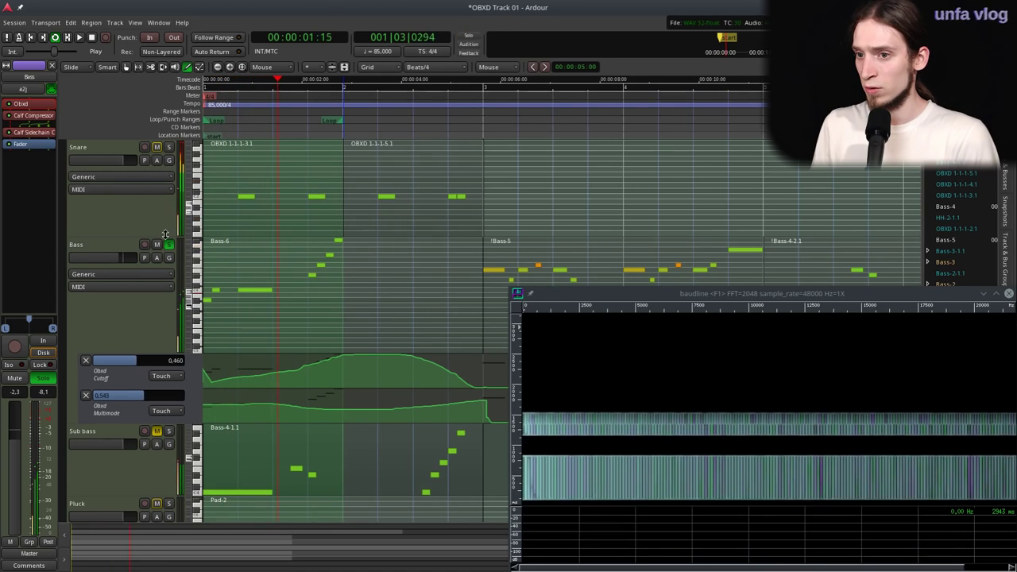
pyautogui.doubleClick(31, 105)
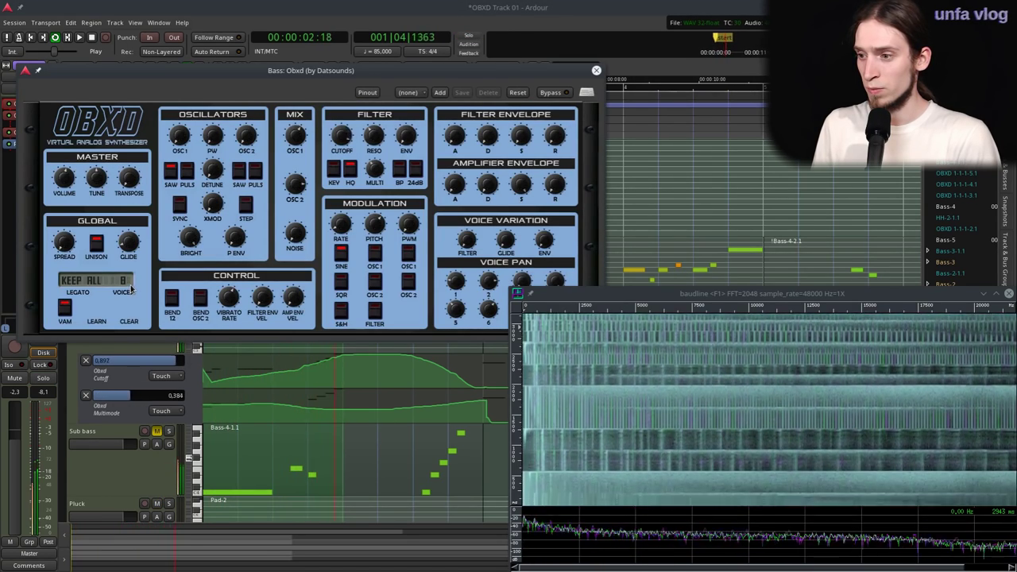
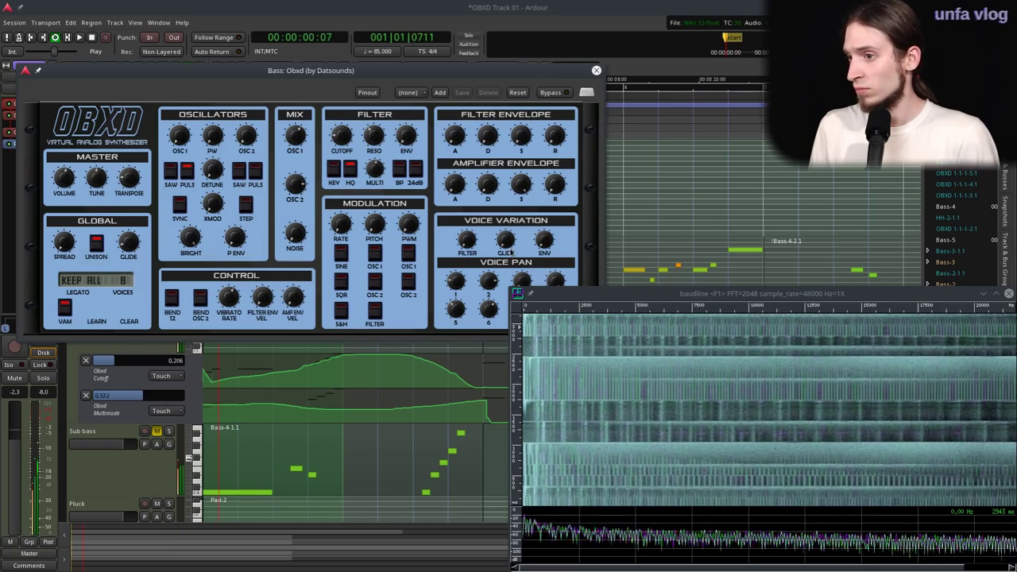
pyautogui.click(596, 71)
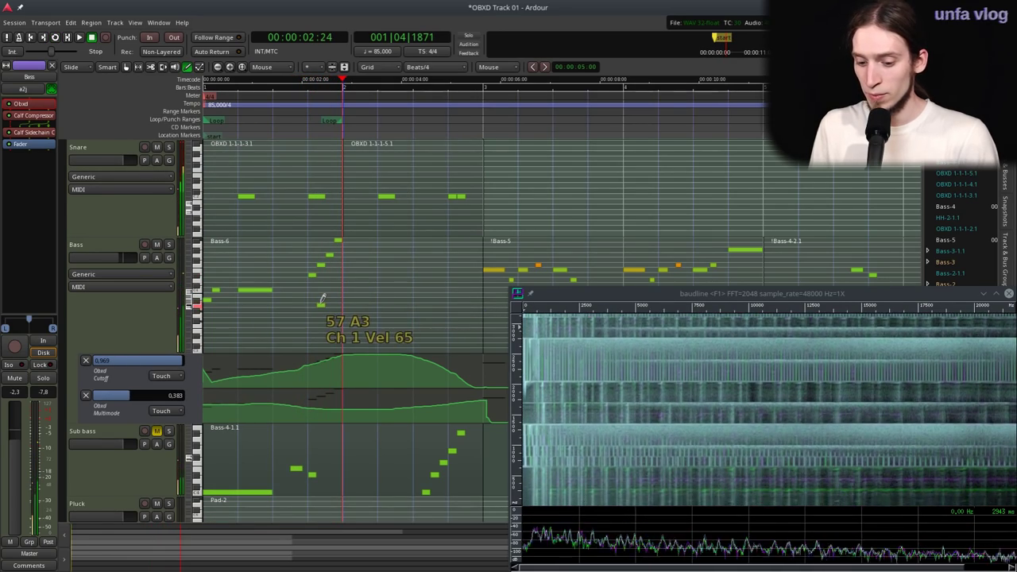
# - Trim the Bass-6 region to one bar and duplicate it directly into bar 2
pyautogui.press('g')
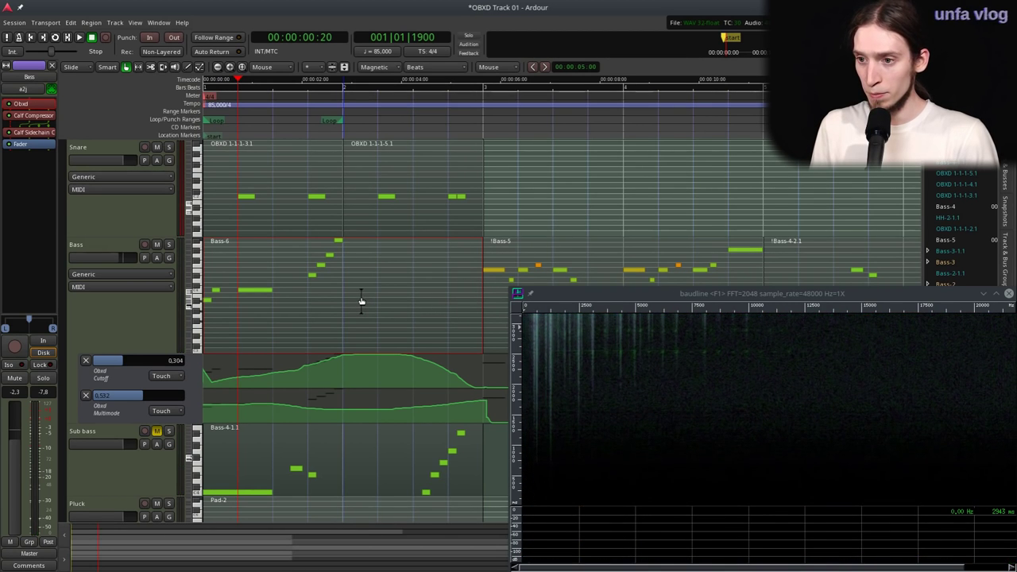
pyautogui.moveTo(471, 288); pyautogui.dragTo(334, 282)
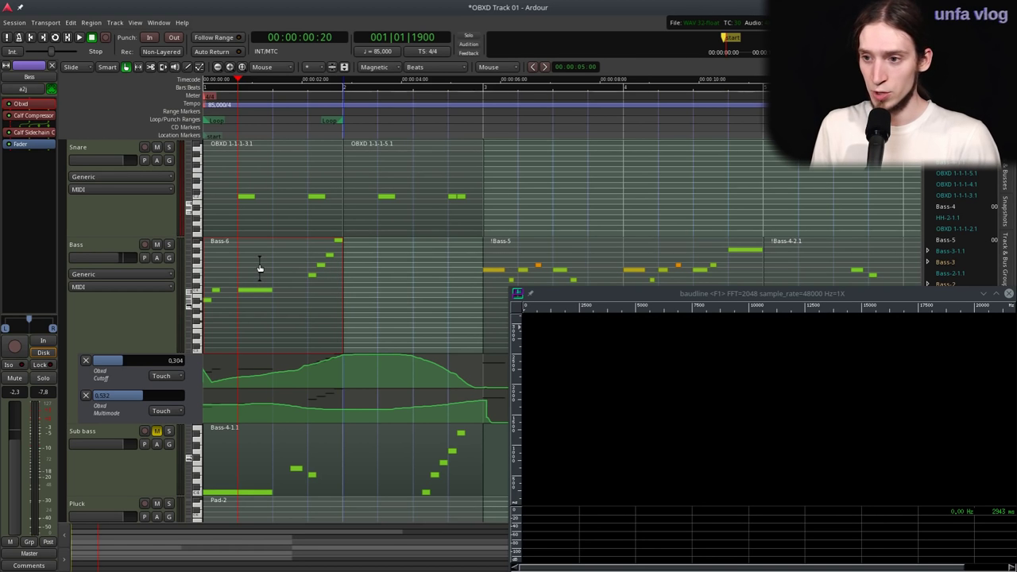
pyautogui.hotkey('shift', 'd')
pyautogui.press('Return')
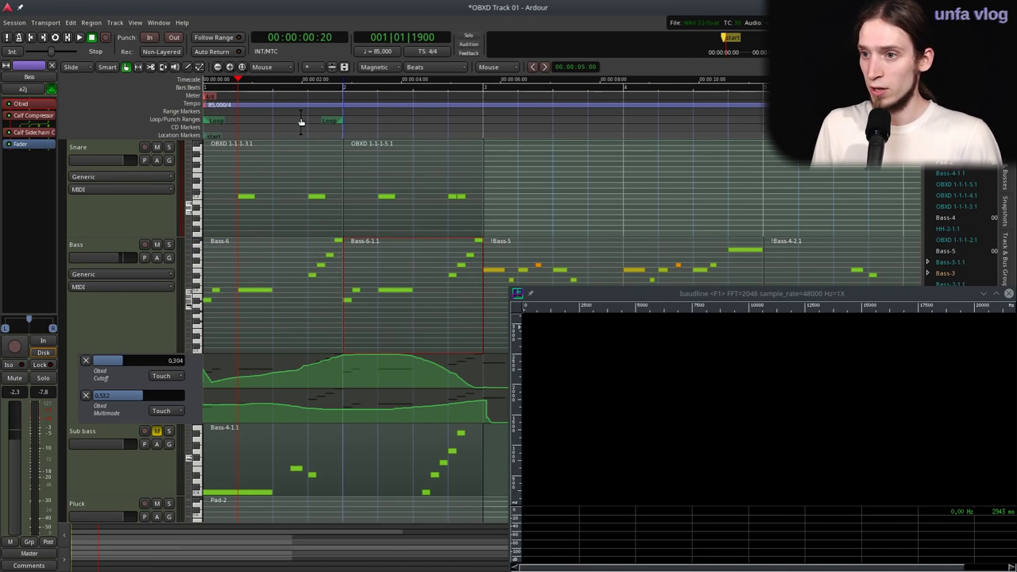
# - Play both bars to hear the duplicated bass region in the full mix
pyautogui.press('space')
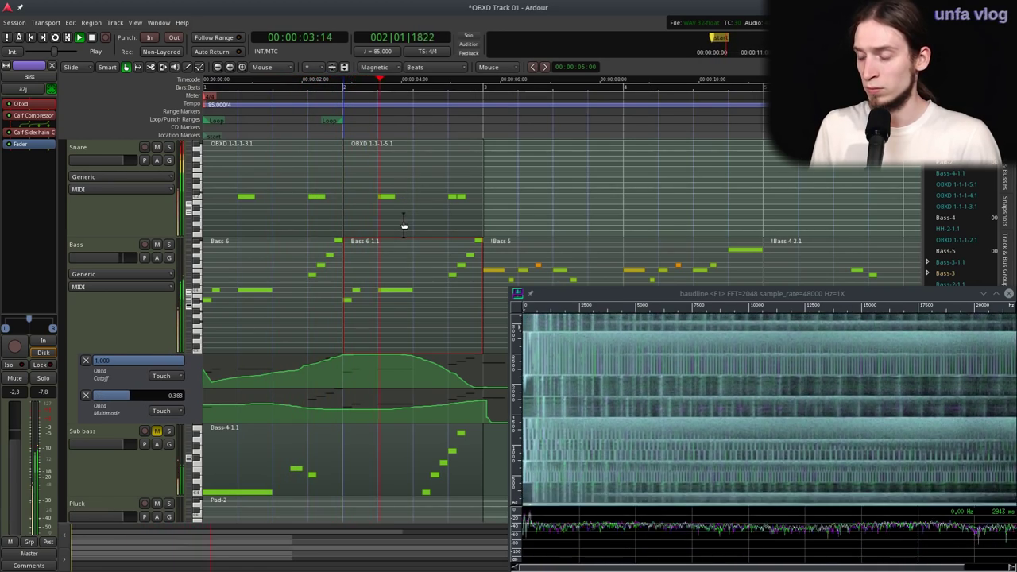
pyautogui.scroll(-3, 295, 295)
pyautogui.scroll(4, 310, 294)
pyautogui.scroll(-1, 334, 294)
pyautogui.press('space')
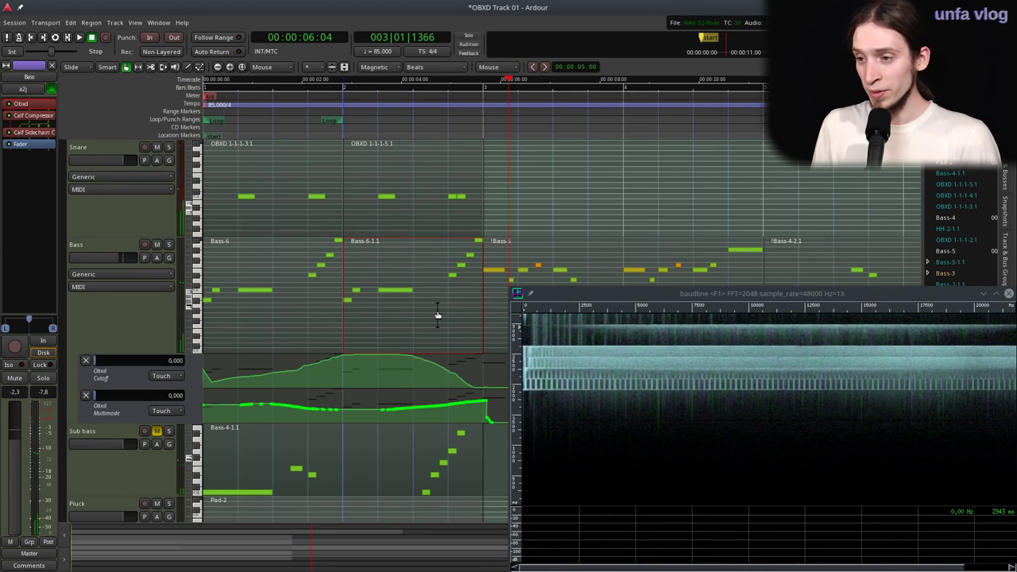
# - Rewrite the beat 4 bass notes of bar 2 as a descending run starting on A#4 and A4
pyautogui.press('e')
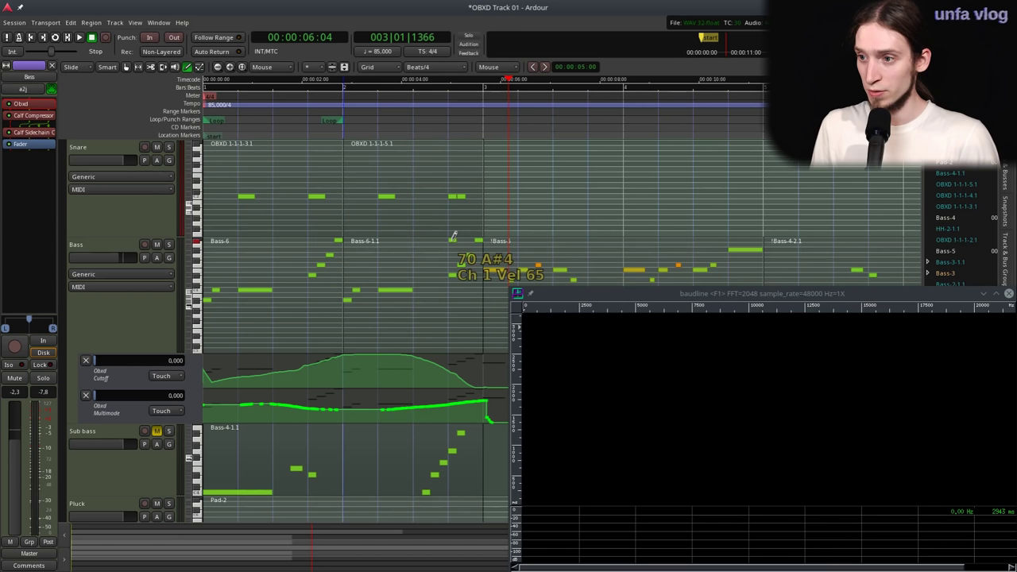
pyautogui.click(445, 249)
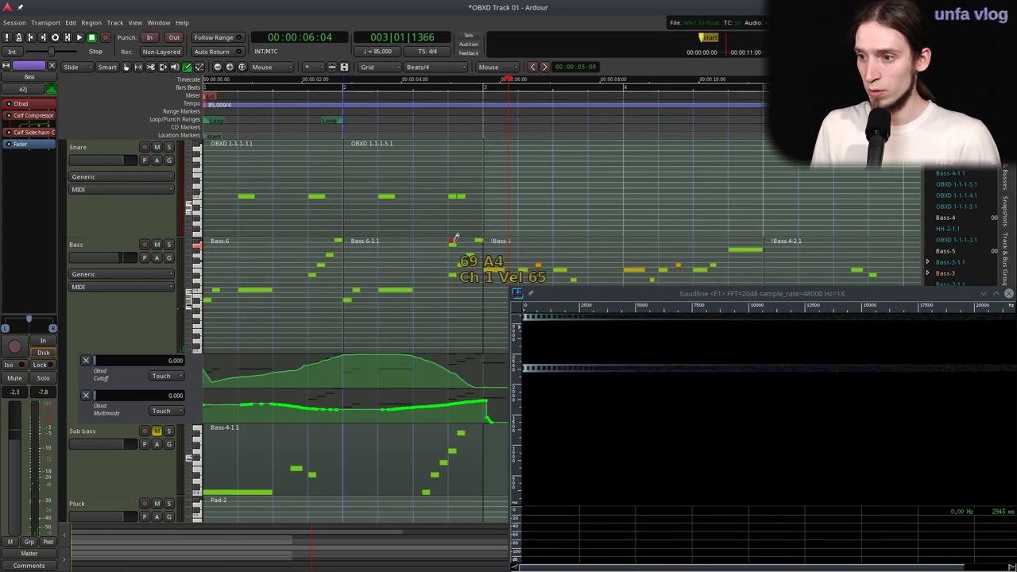
pyautogui.press('space')
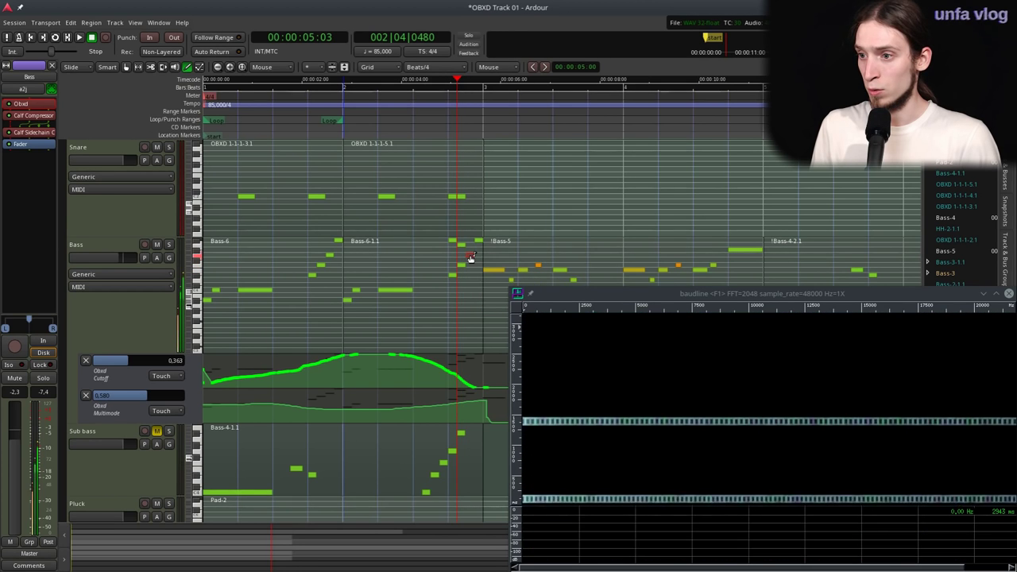
pyautogui.moveTo(461, 265)
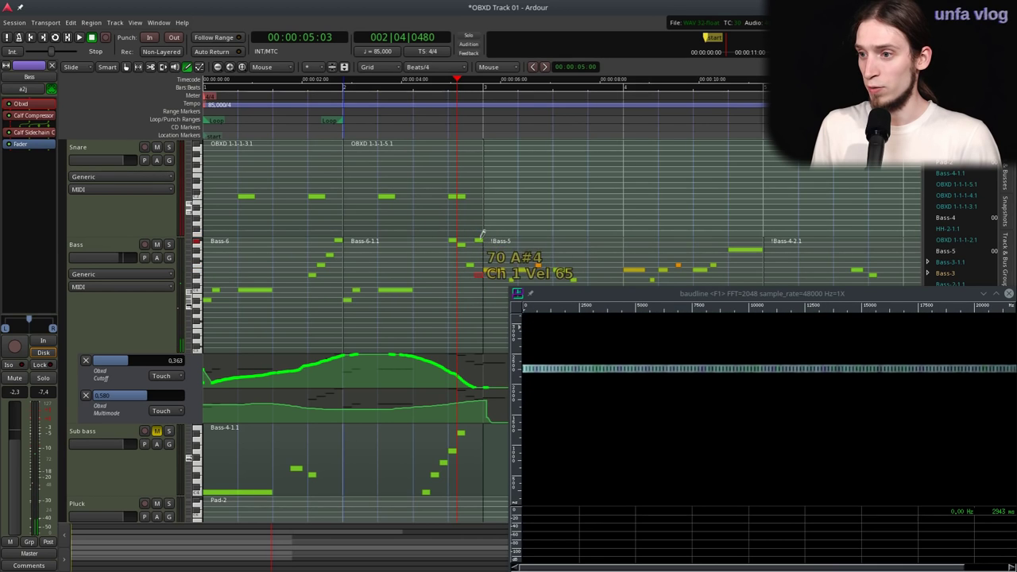
# - Remove the abrupt Obxd Cutoff and Multimode automation points just after the start of bar 3 to smooth both curves
pyautogui.press('-')
pyautogui.press('=')
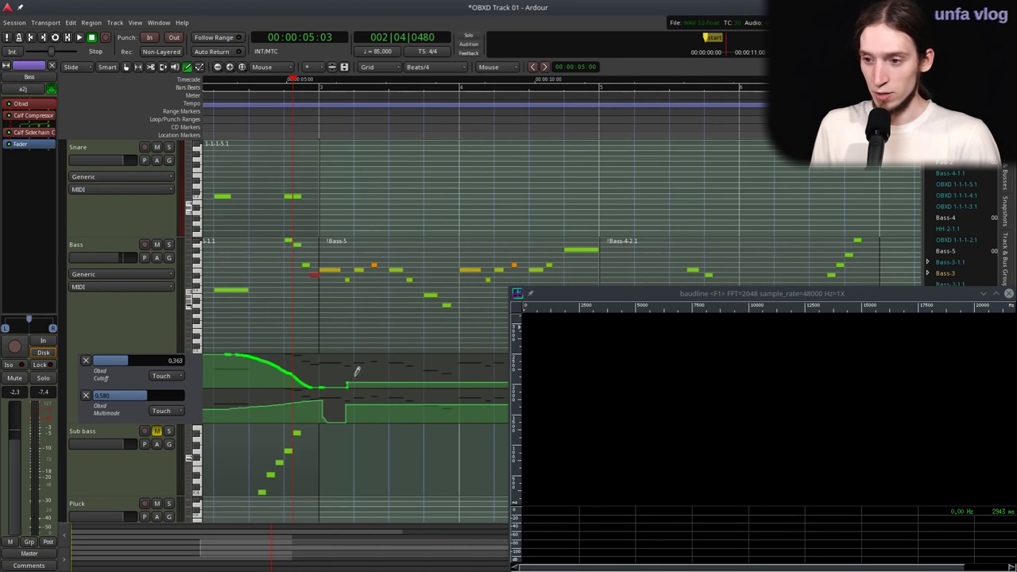
pyautogui.press('g')
pyautogui.moveTo(364, 375); pyautogui.dragTo(323, 432)
pyautogui.press('Delete')
pyautogui.moveTo(328, 395); pyautogui.dragTo(322, 417)
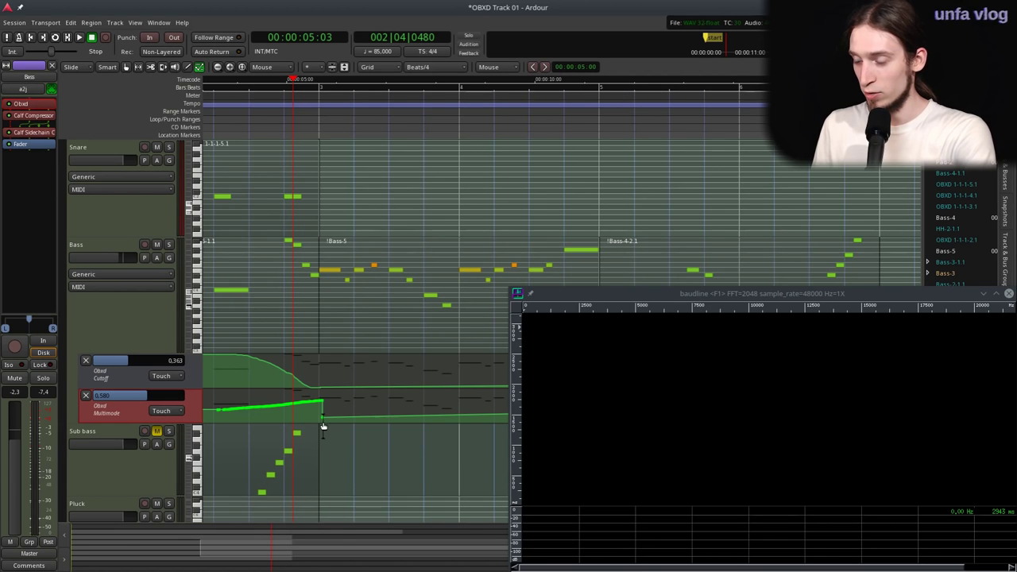
pyautogui.click(328, 420)
pyautogui.moveTo(321, 403)
pyautogui.mouseDown()
pyautogui.moveTo(329, 427)
pyautogui.moveTo(329, 406)
pyautogui.moveTo(321, 412)
pyautogui.mouseUp()
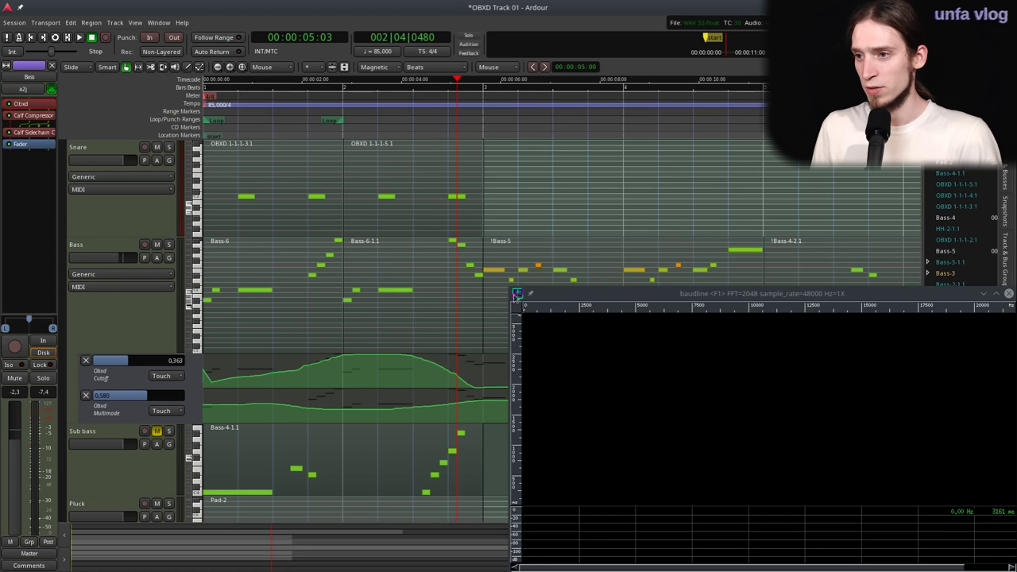
# - Return to the session start and play the first-bar loop
pyautogui.moveTo(448, 102); pyautogui.dragTo(150, 132)
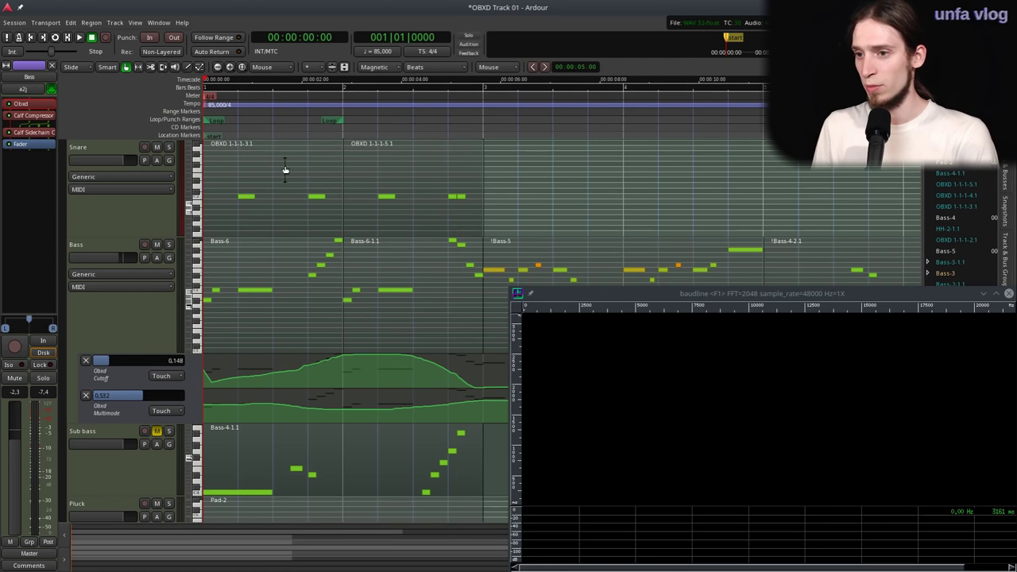
pyautogui.press('space')
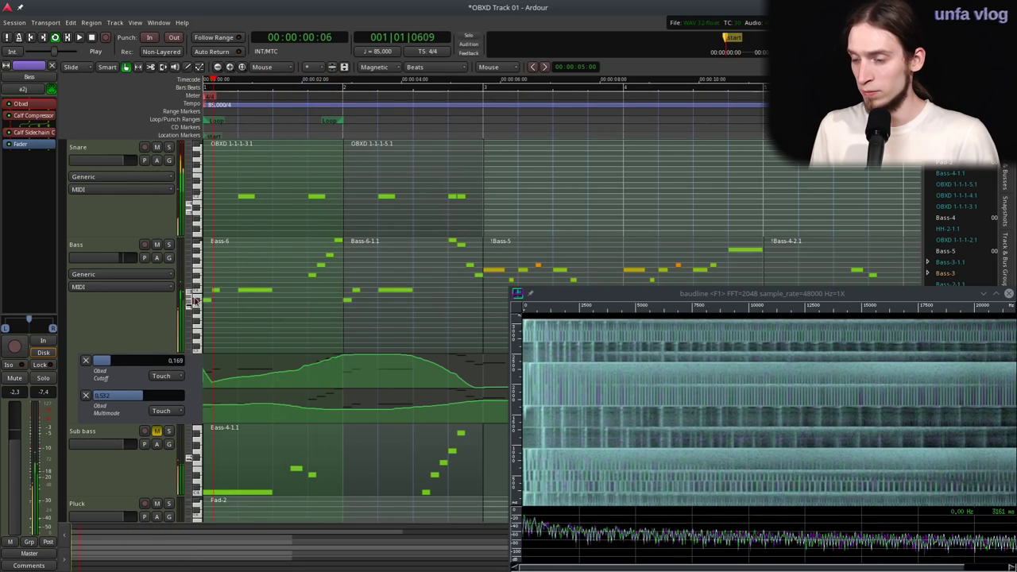
pyautogui.press('space')
# - Set the loop range to span both Snare regions in bars 1 and 2 and start playback
pyautogui.moveTo(545, 174); pyautogui.dragTo(323, 173)
pyautogui.press(']')
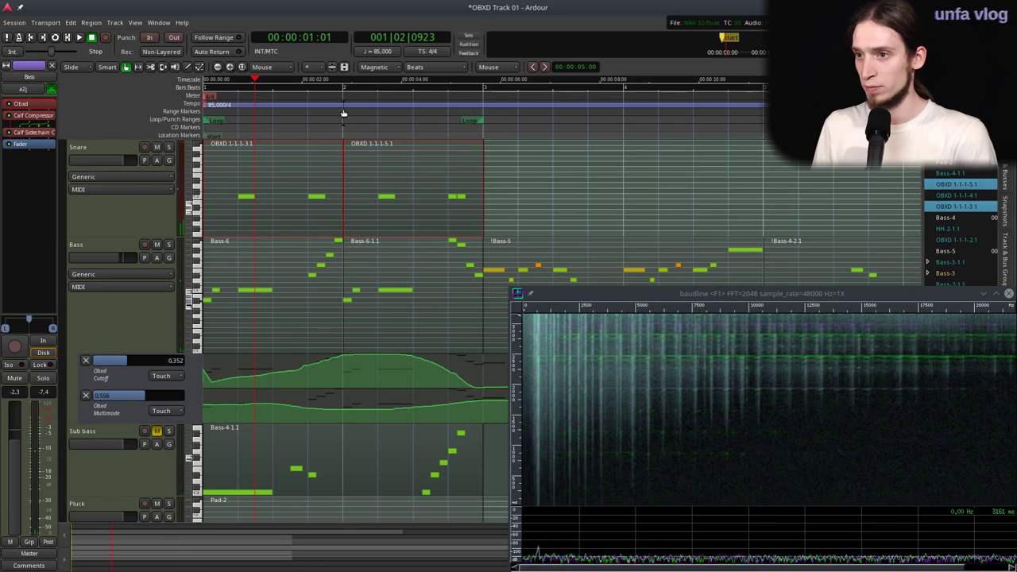
pyautogui.press('l')
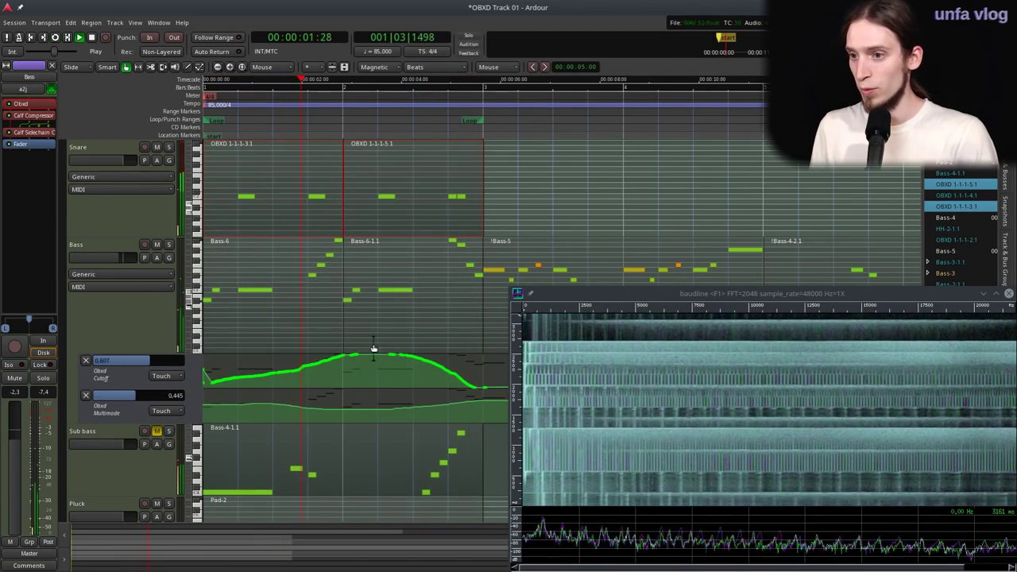
# - Delete the Bass-4-1.1 region from the Sub bass track
pyautogui.scroll(-3, 289, 380)
pyautogui.click(286, 379)
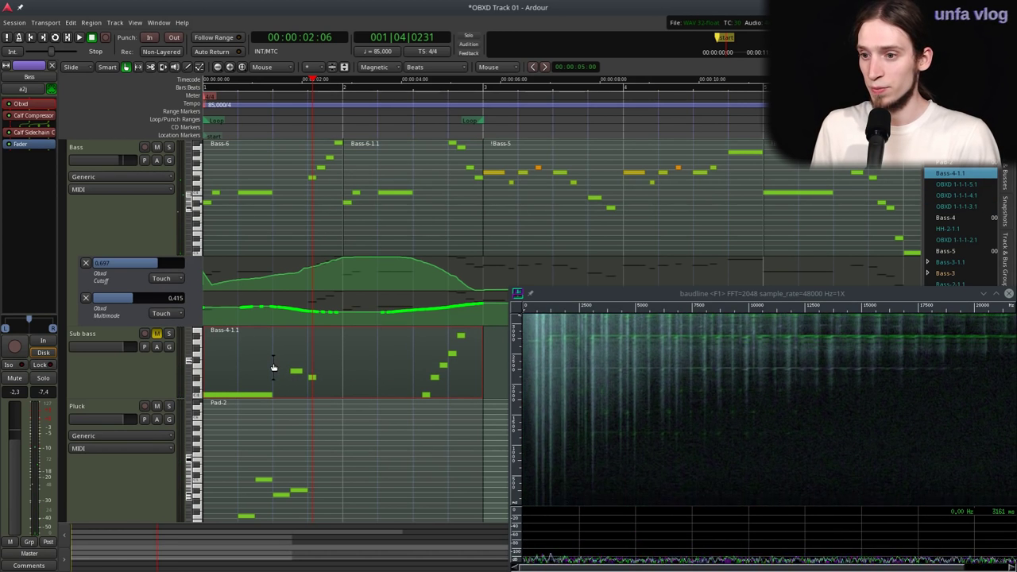
pyautogui.press('Delete')
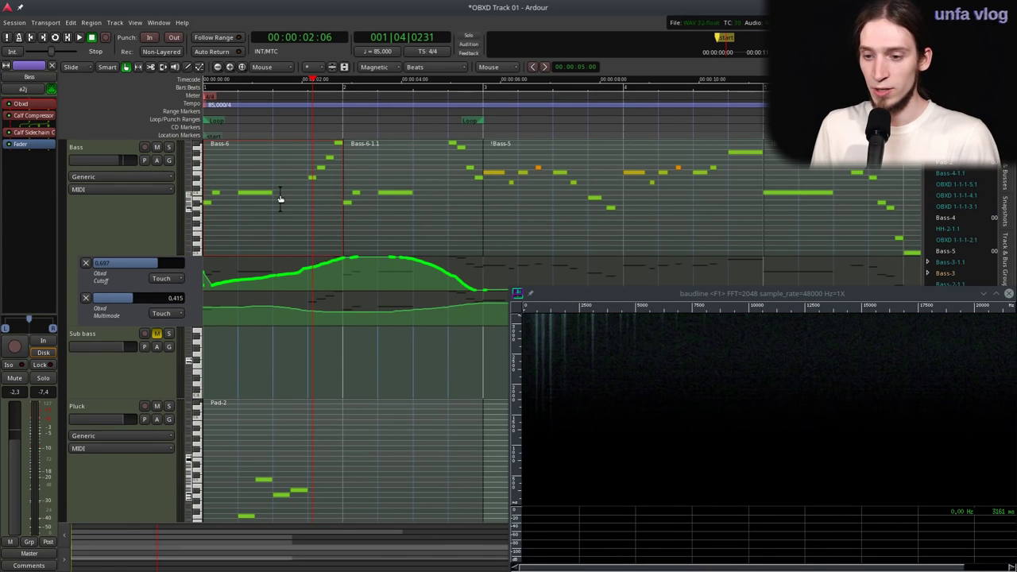
# - Select bars 1 and 2 on the Bass track and consolidate the range into a single region
pyautogui.scroll(3, 287, 210)
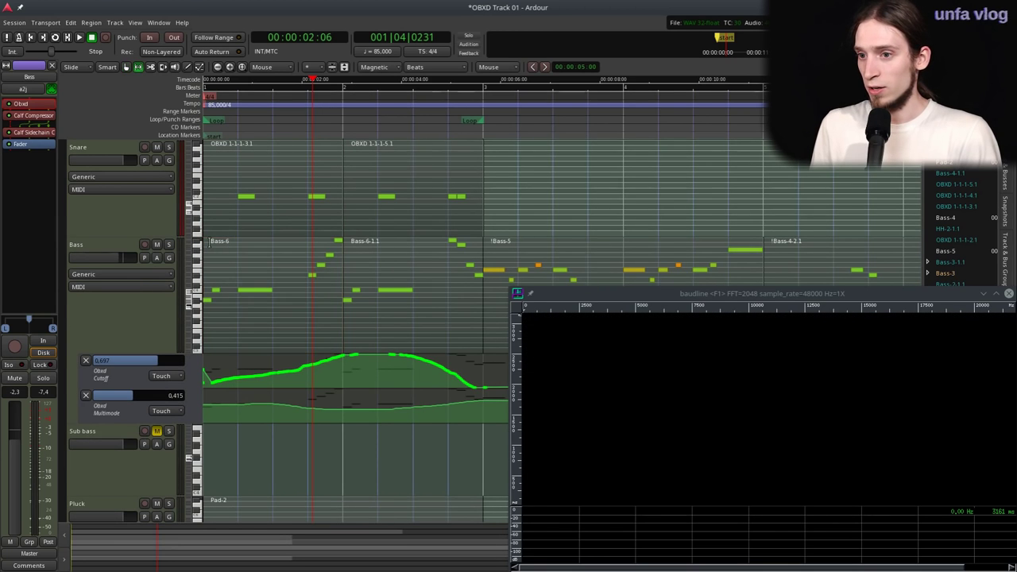
pyautogui.moveTo(202, 247); pyautogui.dragTo(483, 267)
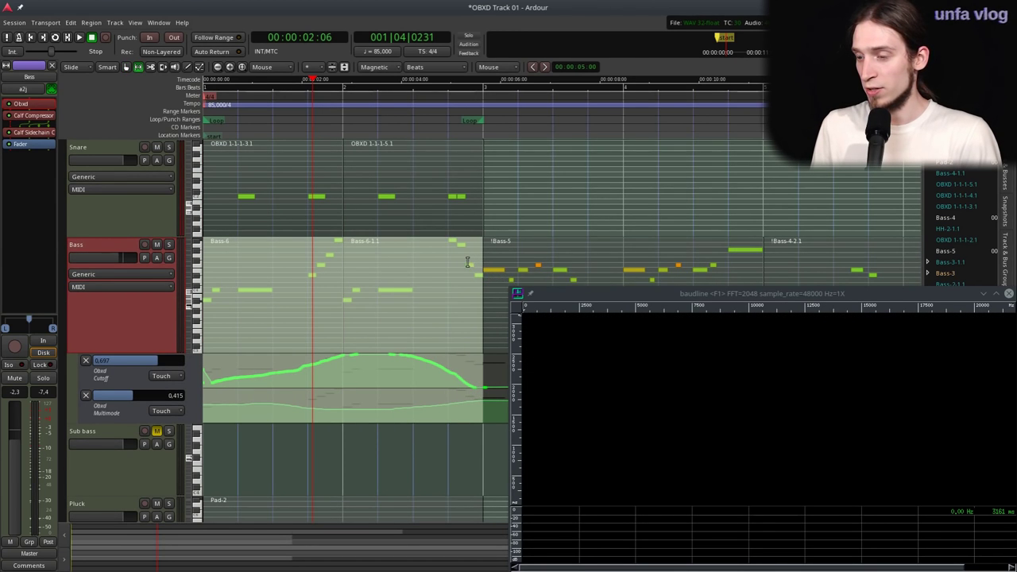
pyautogui.rightClick(468, 265)
pyautogui.click(502, 517)
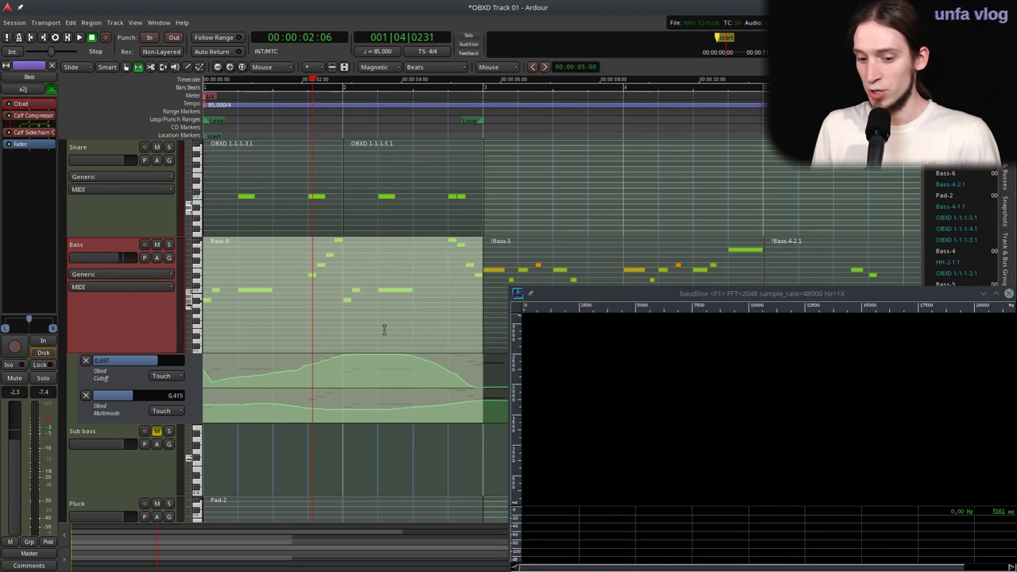
# - Copy the two-bar Bass region onto the Sub bass track at bar 1 and enlarge that track's height
pyautogui.scroll(-3, 337, 274)
pyautogui.moveTo(347, 215); pyautogui.dragTo(245, 396)
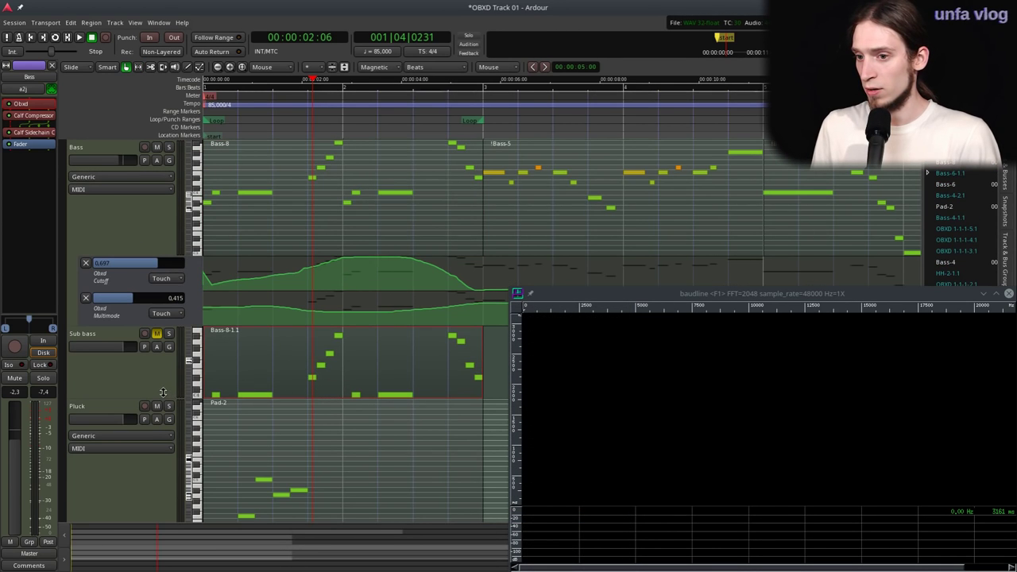
pyautogui.moveTo(162, 391); pyautogui.dragTo(160, 417)
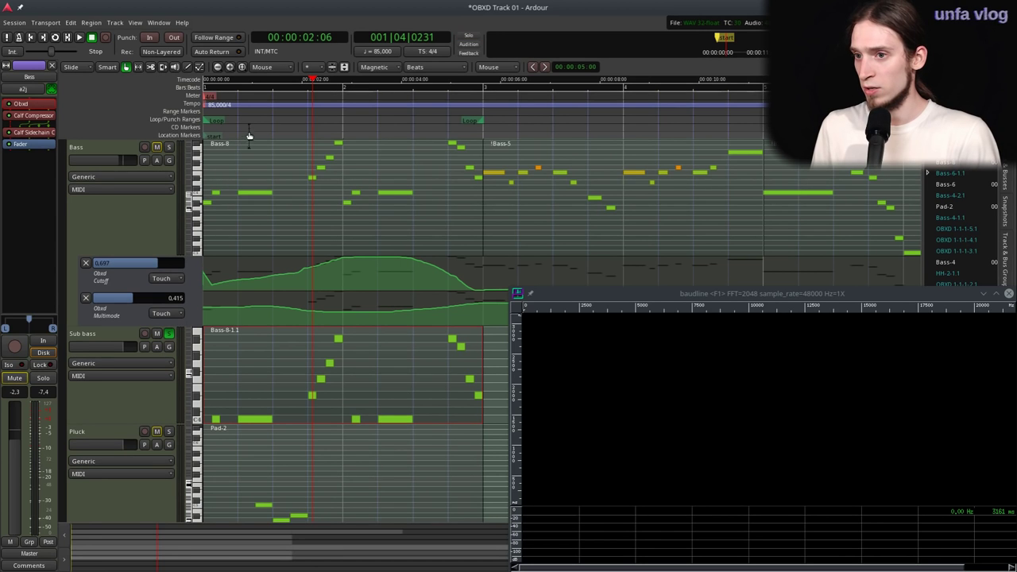
# - Play the Sub bass track in solo from the session start
pyautogui.press('Home')
pyautogui.press('space')
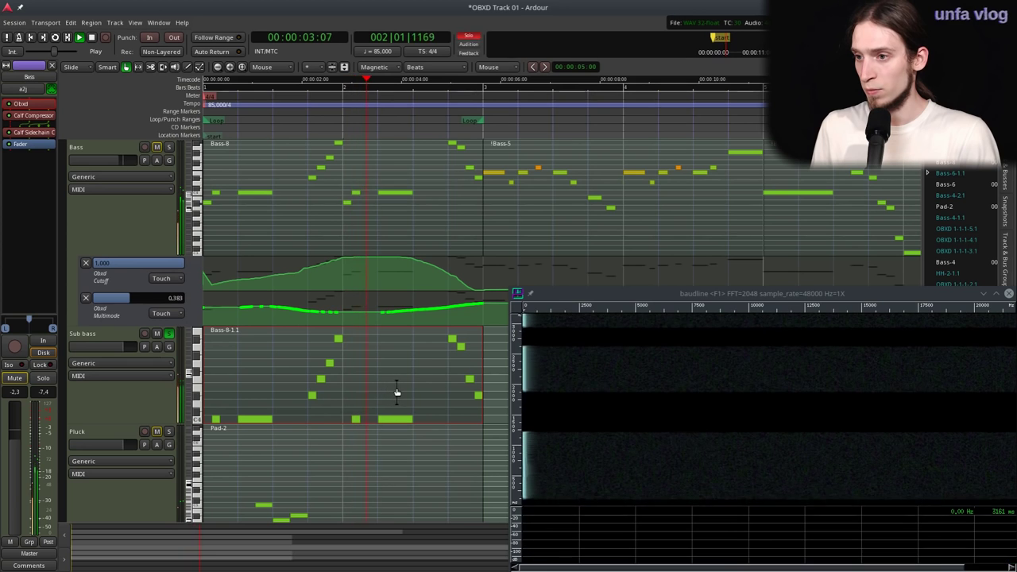
pyautogui.press('space')
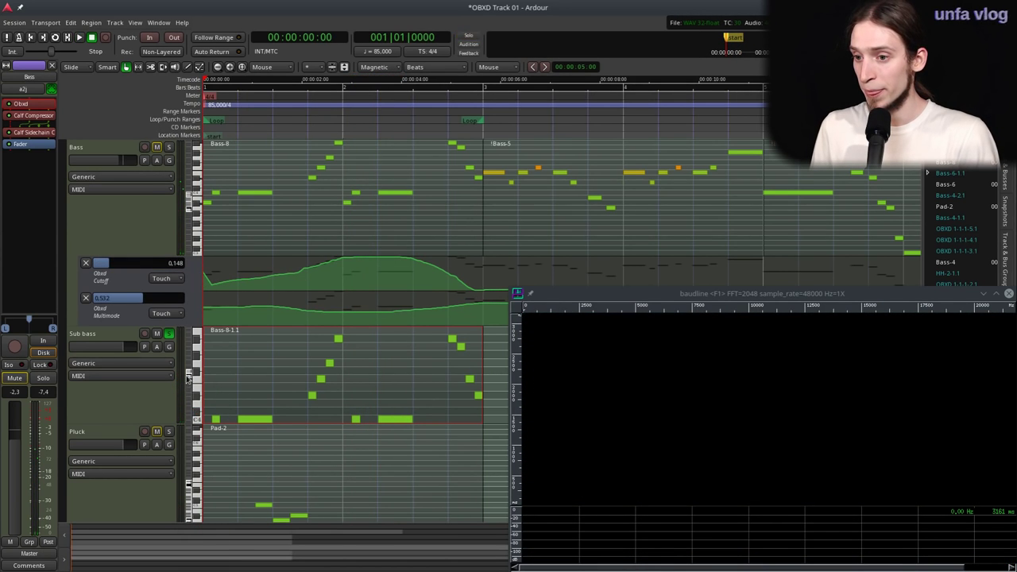
# - Widen the Sub bass track's visible note range and draw a C4 note after the long note in bar 1
pyautogui.scroll(-3, 188, 379)
pyautogui.press('d')
pyautogui.moveTo(296, 384)
pyautogui.mouseDown()
pyautogui.moveTo(299, 335)
pyautogui.moveTo(288, 384)
pyautogui.mouseUp()
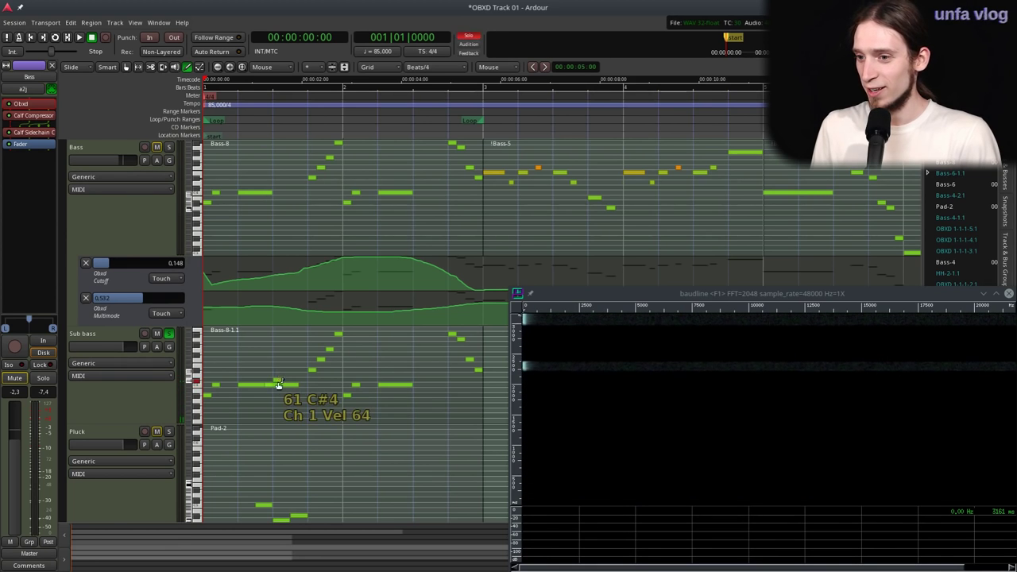
# - Move the two-bar Sub bass region onto the Bass track at bar 8 and copy it back to the Sub bass track there
pyautogui.press('g')
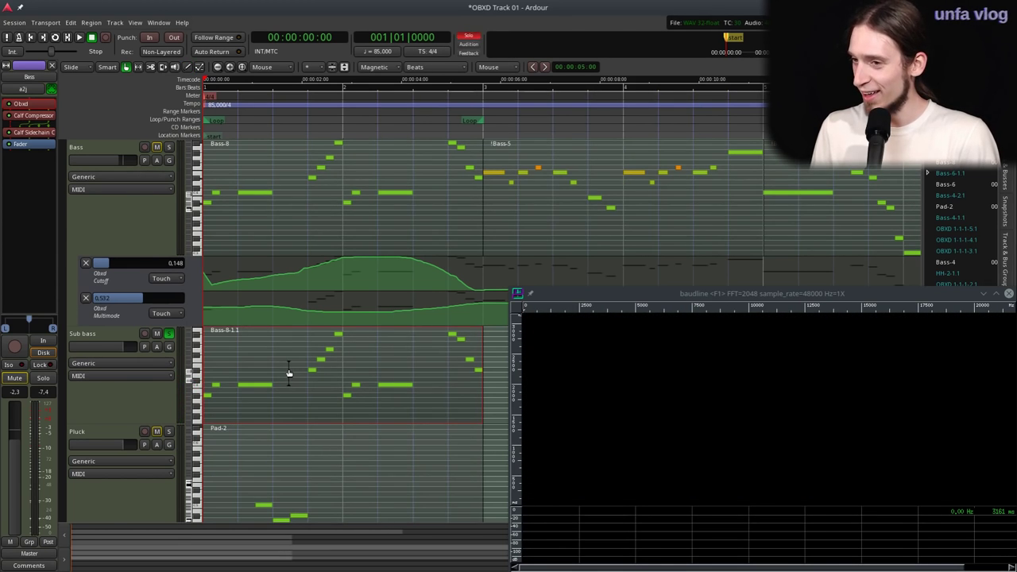
pyautogui.press('-')
pyautogui.moveTo(272, 367); pyautogui.dragTo(724, 209)
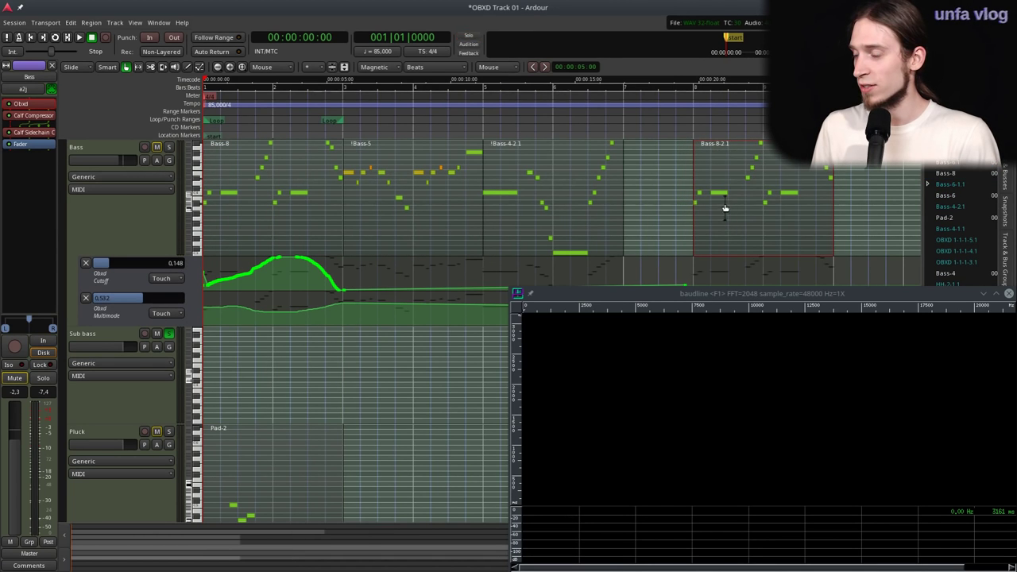
pyautogui.hscroll(5, 665, 202)
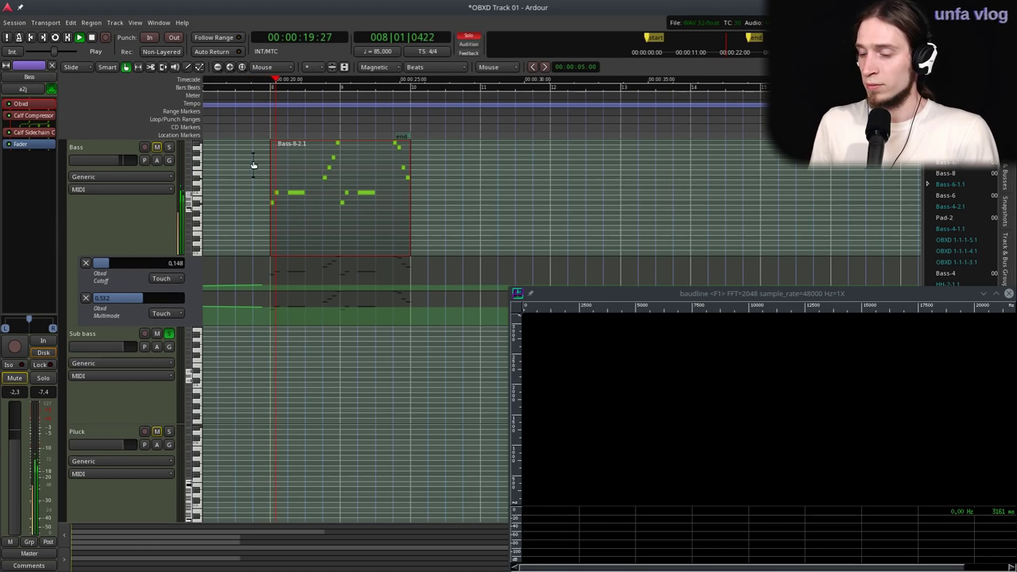
pyautogui.moveTo(316, 194); pyautogui.dragTo(253, 359)
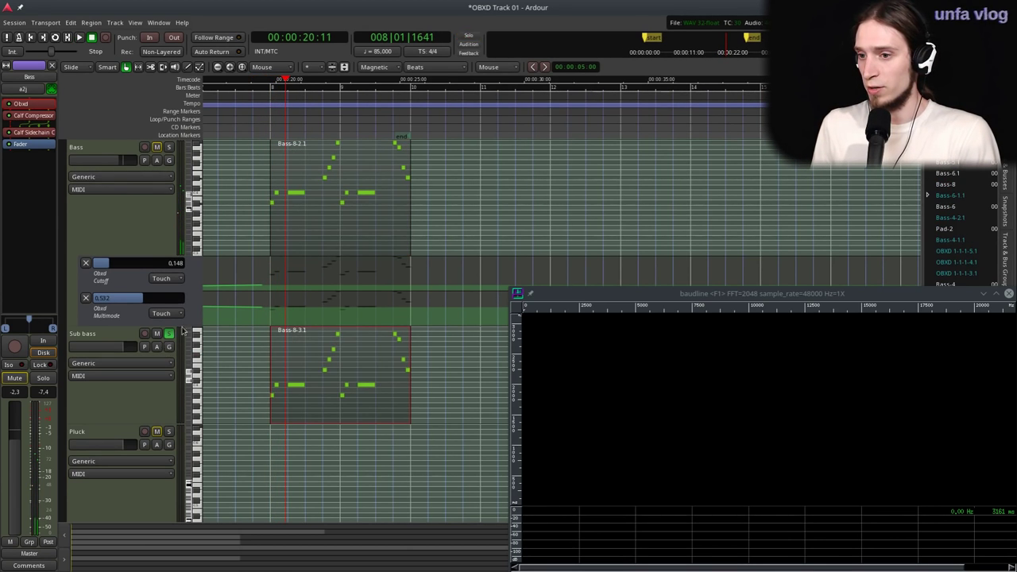
# - Draw a one-beat E4 note on beat 3 of bar 8 in the Sub bass region
pyautogui.keyDown('ctrl'); pyautogui.scroll(1, 283, 314); pyautogui.keyUp('ctrl')
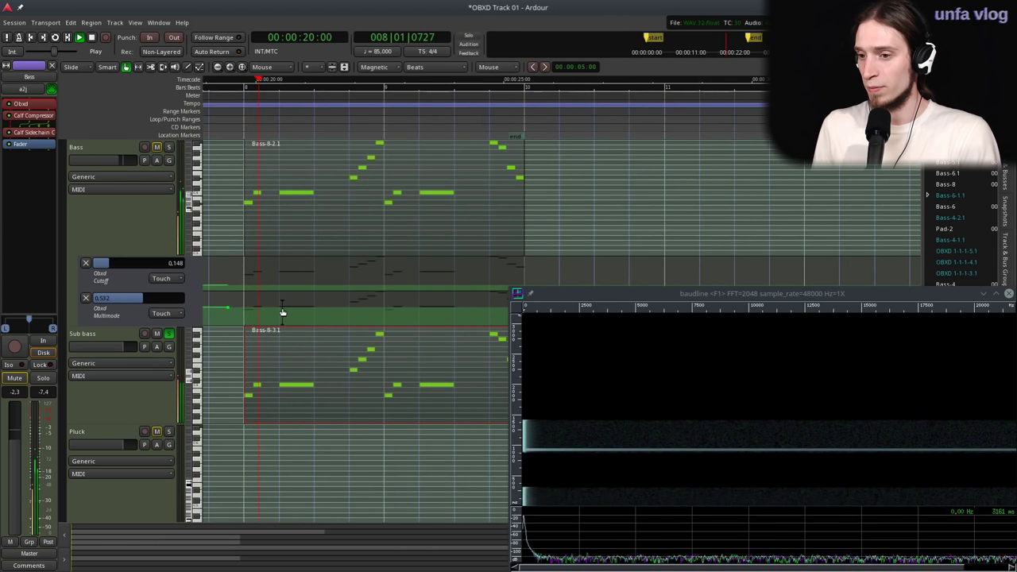
pyautogui.press('e')
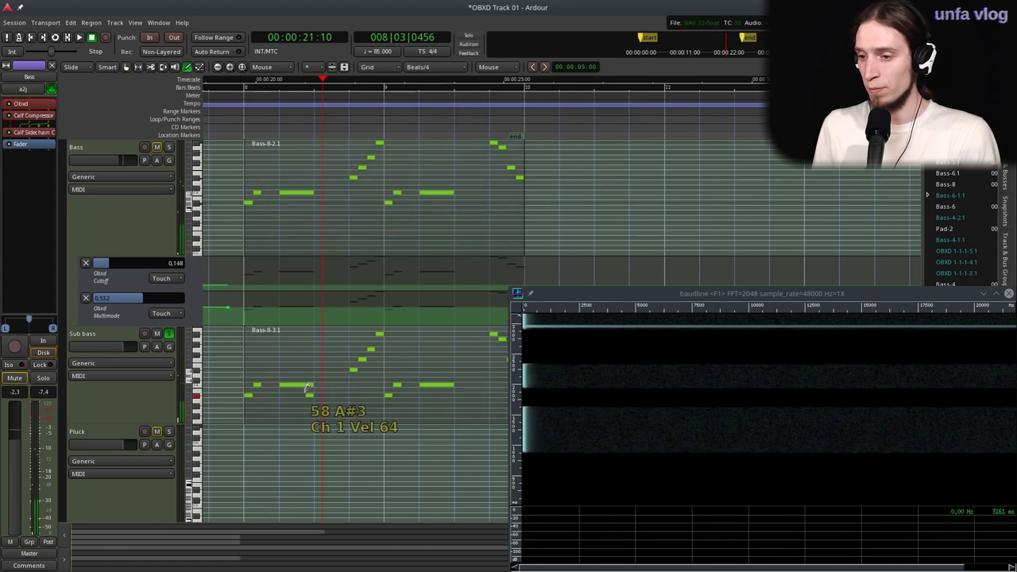
pyautogui.moveTo(315, 374); pyautogui.dragTo(332, 362)
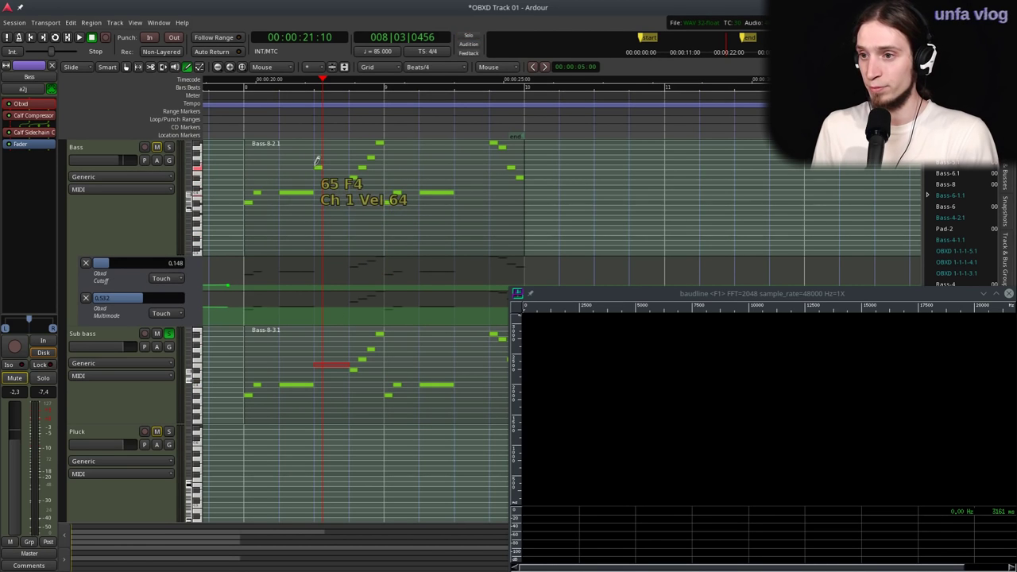
# - Draw a one-beat D#4 note on beat 3 of bar 8 in the Bass region and play it with the Bass track soloed
pyautogui.click(342, 172)
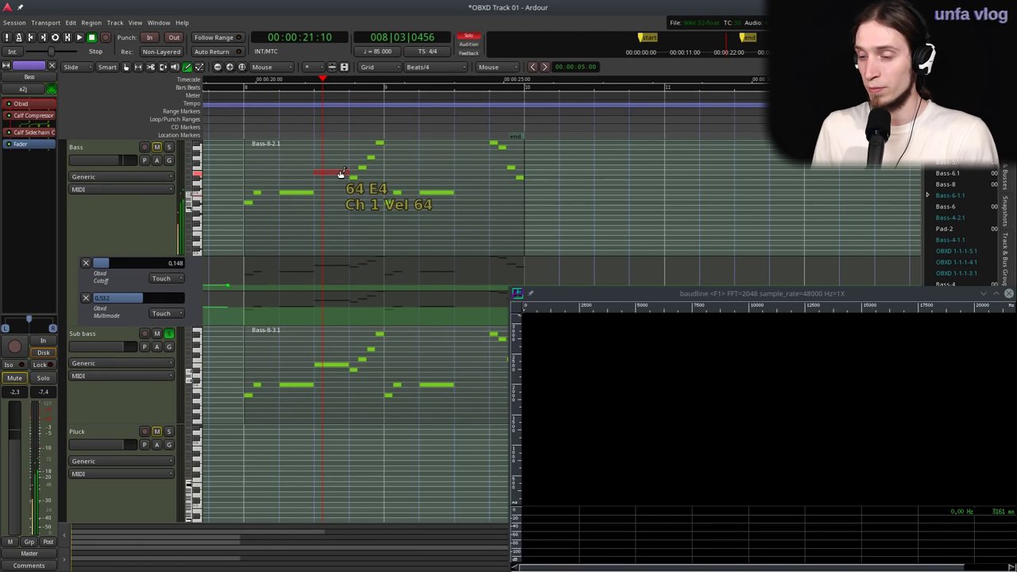
pyautogui.moveTo(341, 173); pyautogui.dragTo(342, 182)
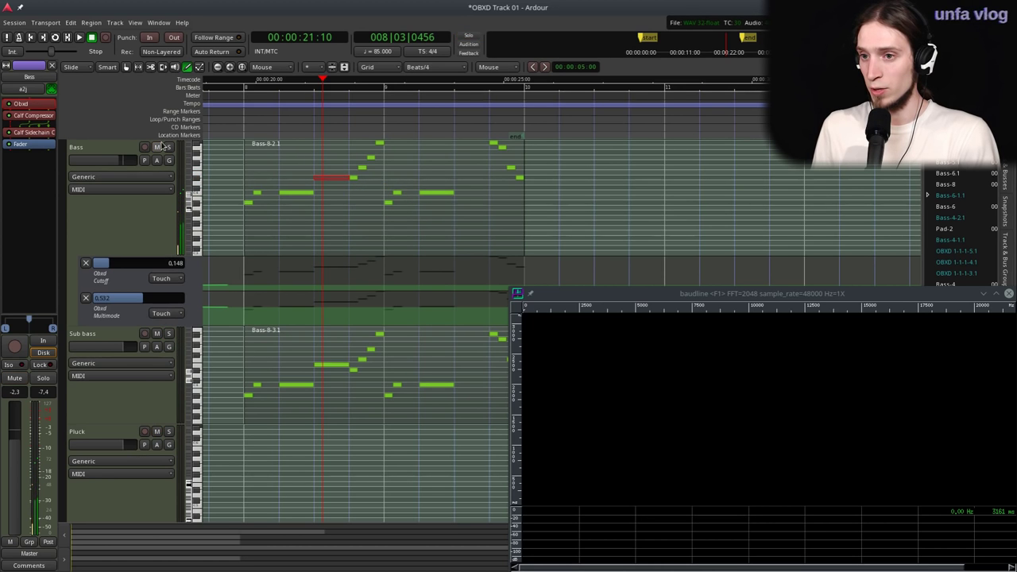
pyautogui.press('space')
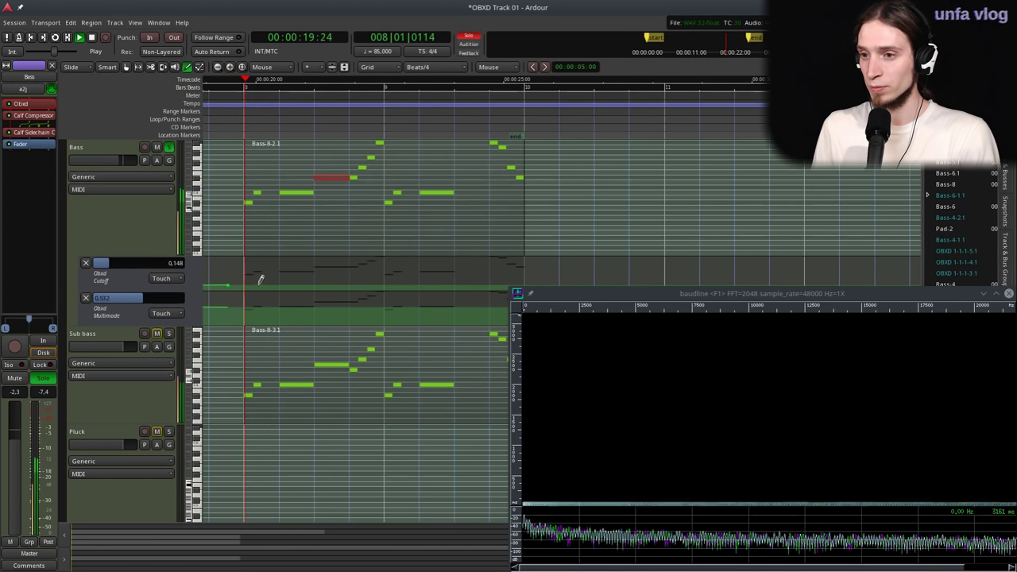
pyautogui.press('space')
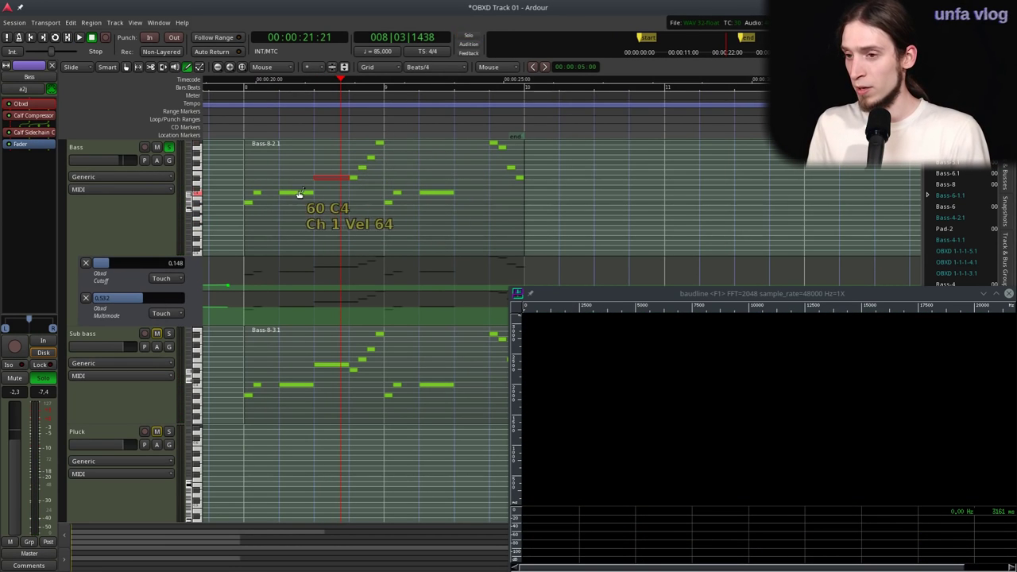
# - Delete the original notes of bar 8 and the two short opening notes of bar 9 from the Bass region, keeping the D#4
pyautogui.click(294, 195)
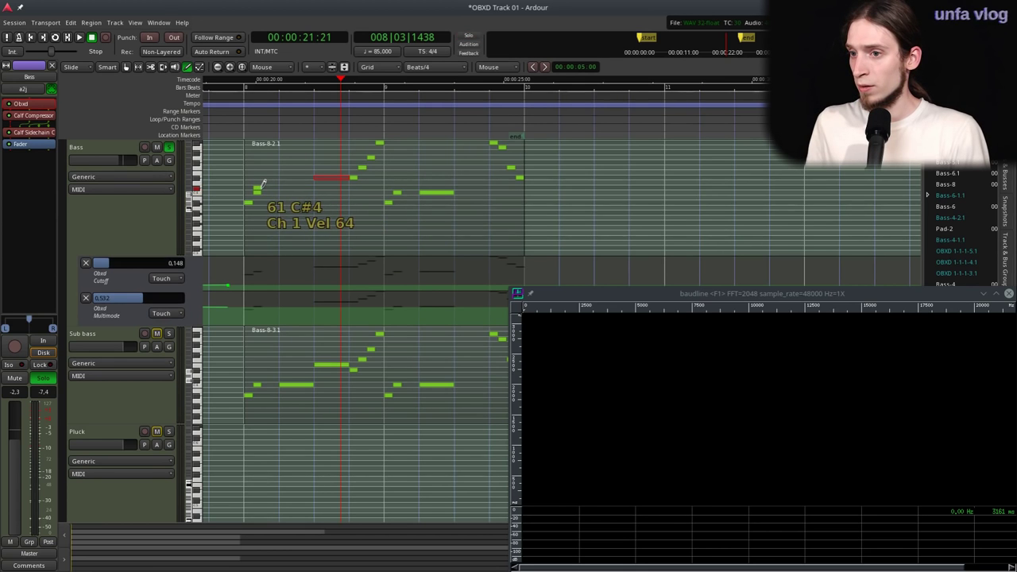
pyautogui.moveTo(275, 194); pyautogui.dragTo(359, 135)
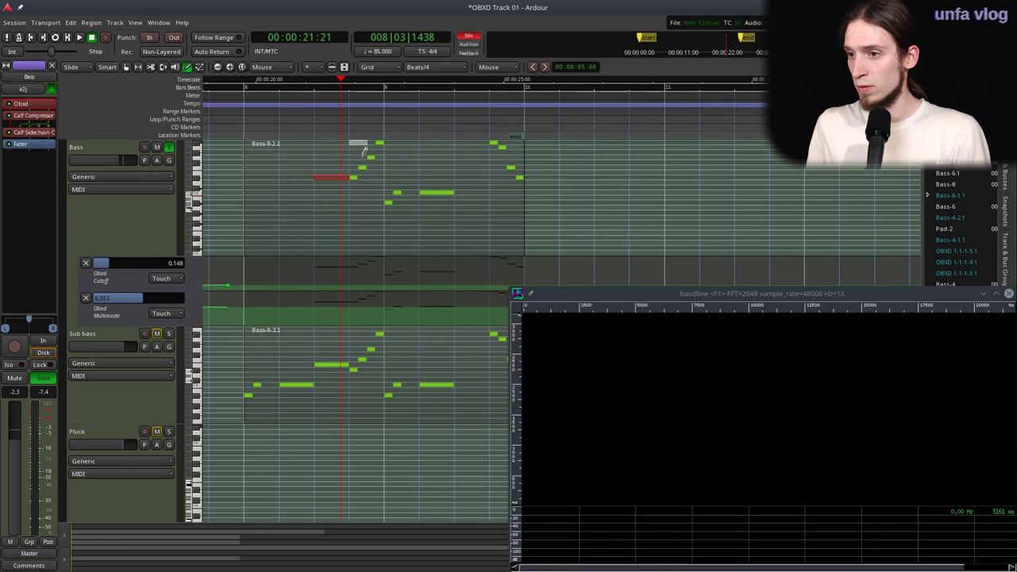
pyautogui.click(366, 152)
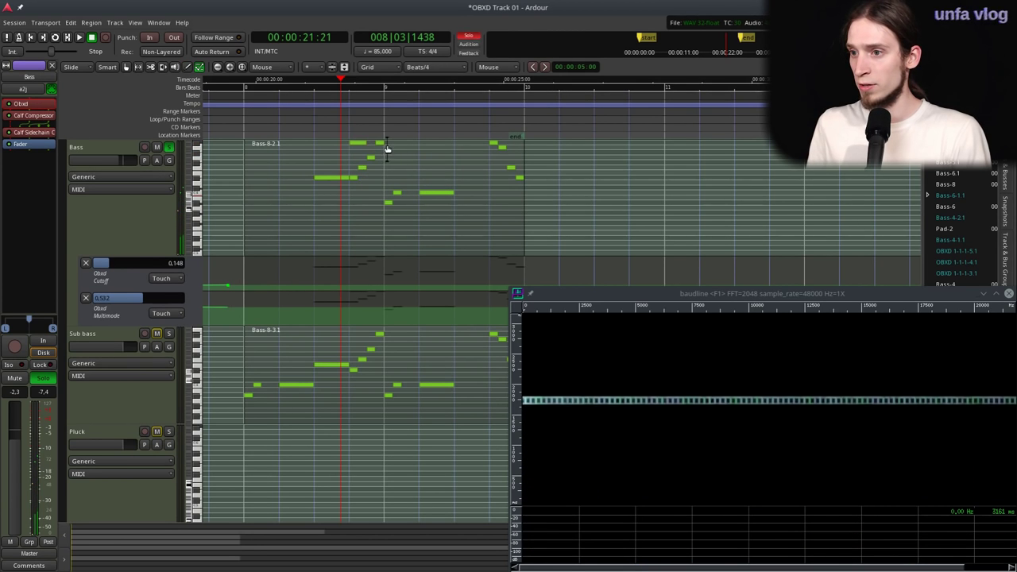
pyautogui.moveTo(404, 150); pyautogui.dragTo(350, 221)
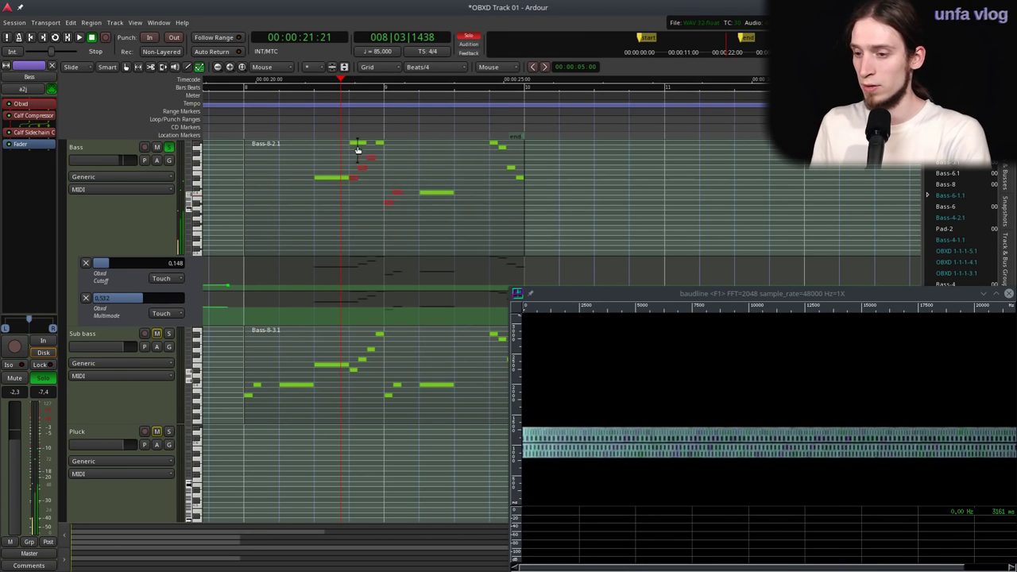
pyautogui.moveTo(357, 151); pyautogui.dragTo(356, 144)
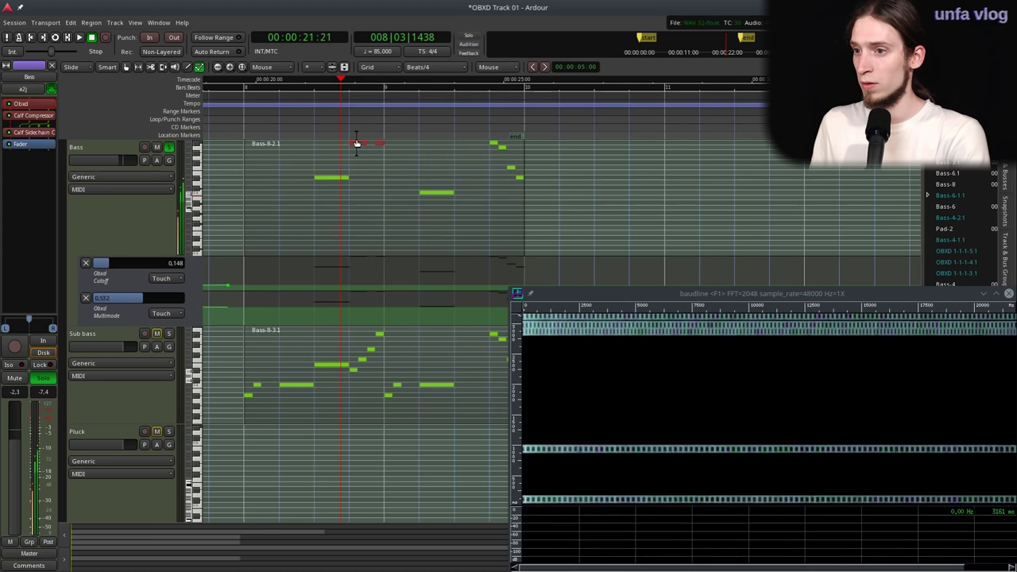
pyautogui.press('Delete')
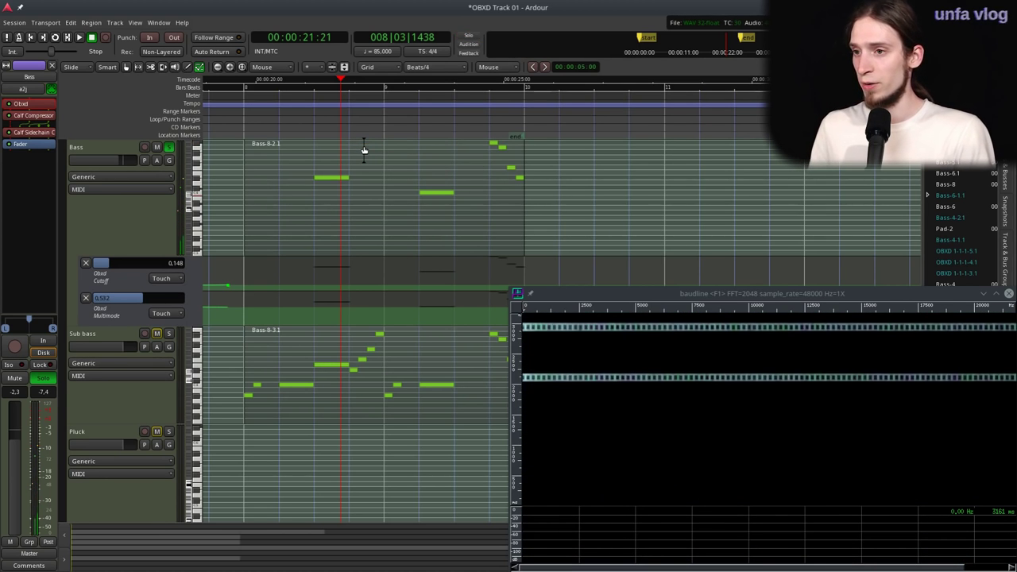
# - Play the soloed Bass track briefly over the D#4 note in bar 8
pyautogui.press('space')
pyautogui.click(362, 167)
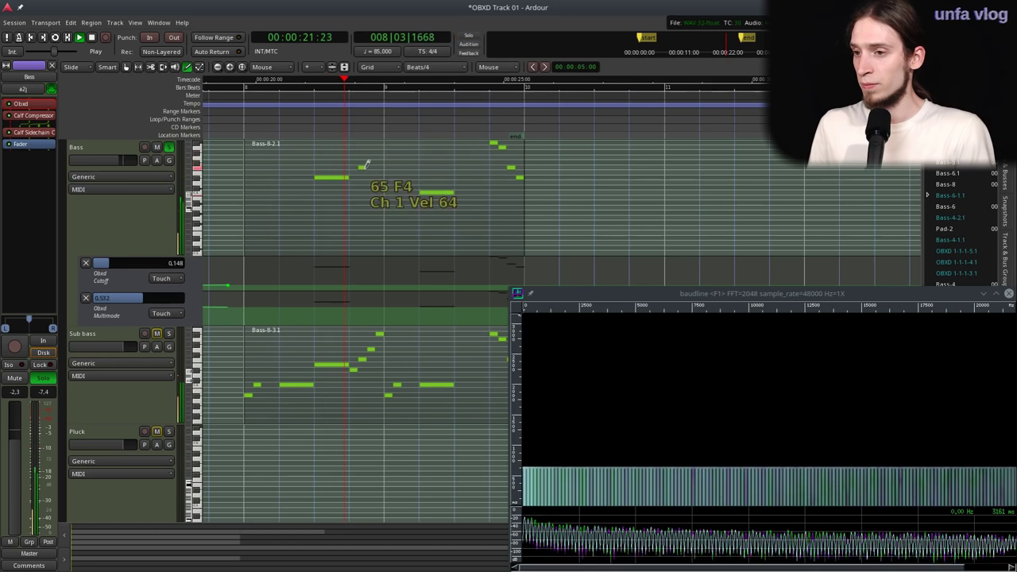
pyautogui.press('space')
pyautogui.moveTo(367, 163); pyautogui.dragTo(295, 193)
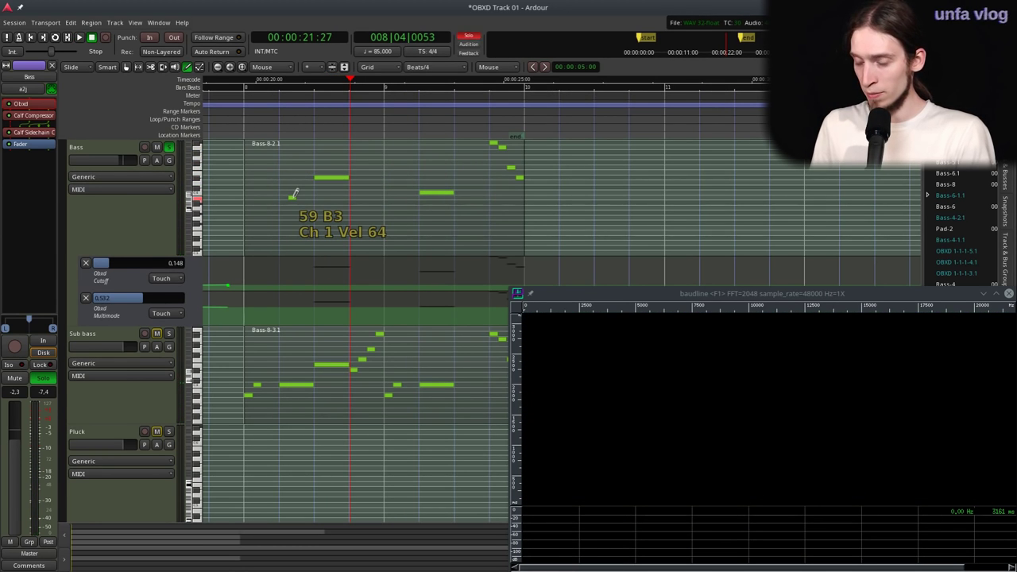
# - Delete the E4 note on beat 3 of bar 8 from the Sub bass region
pyautogui.press('Delete')
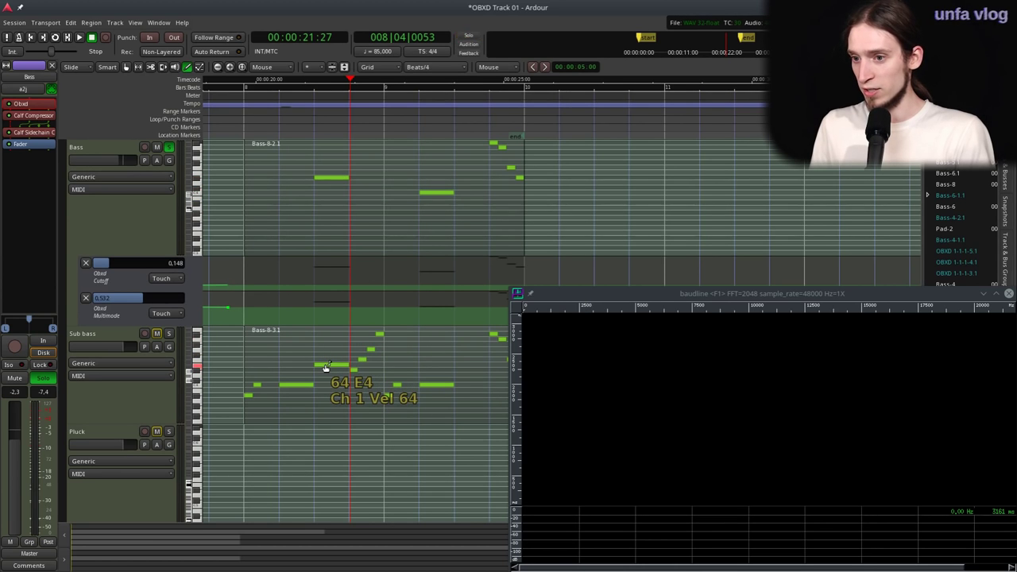
pyautogui.click(319, 180)
pyautogui.moveTo(325, 169); pyautogui.dragTo(327, 182)
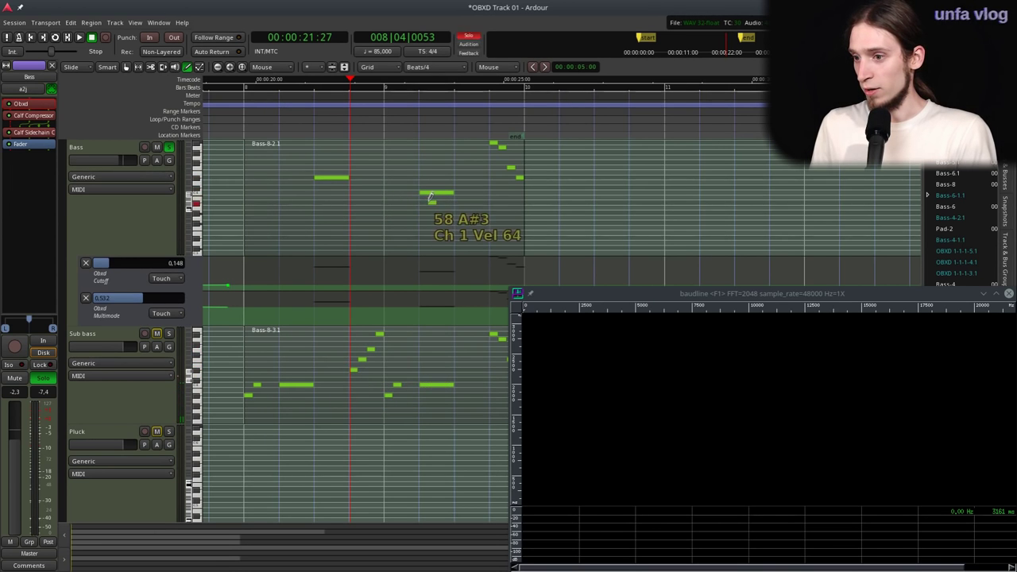
# - Draw a one-beat F#3 note on beat 3 of bar 9 in the Bass region and transpose it up one octave
pyautogui.press('space')
pyautogui.press('space')
pyautogui.click(458, 201)
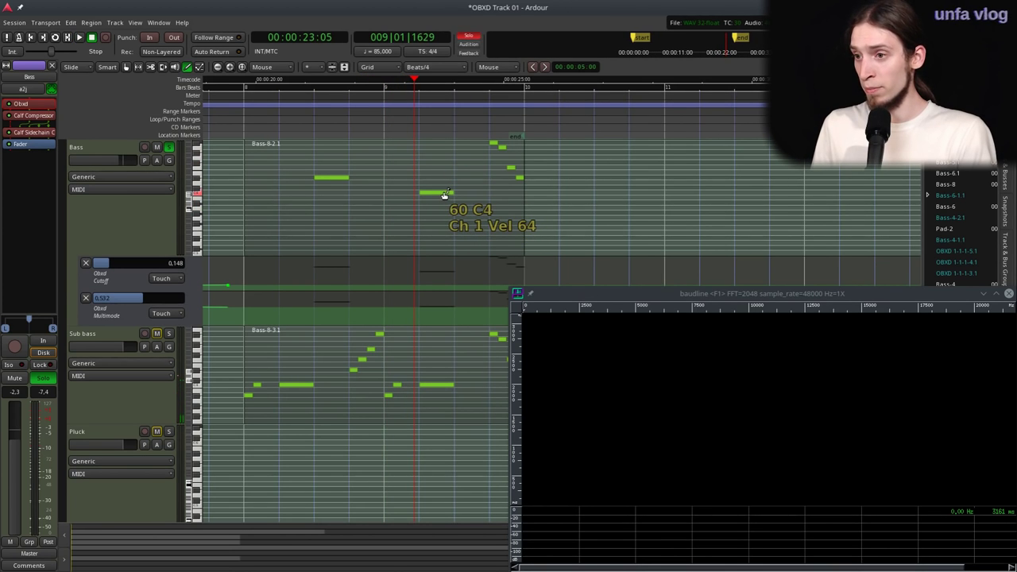
pyautogui.moveTo(444, 195); pyautogui.dragTo(470, 225)
pyautogui.rightClick(469, 225)
pyautogui.click(503, 248)
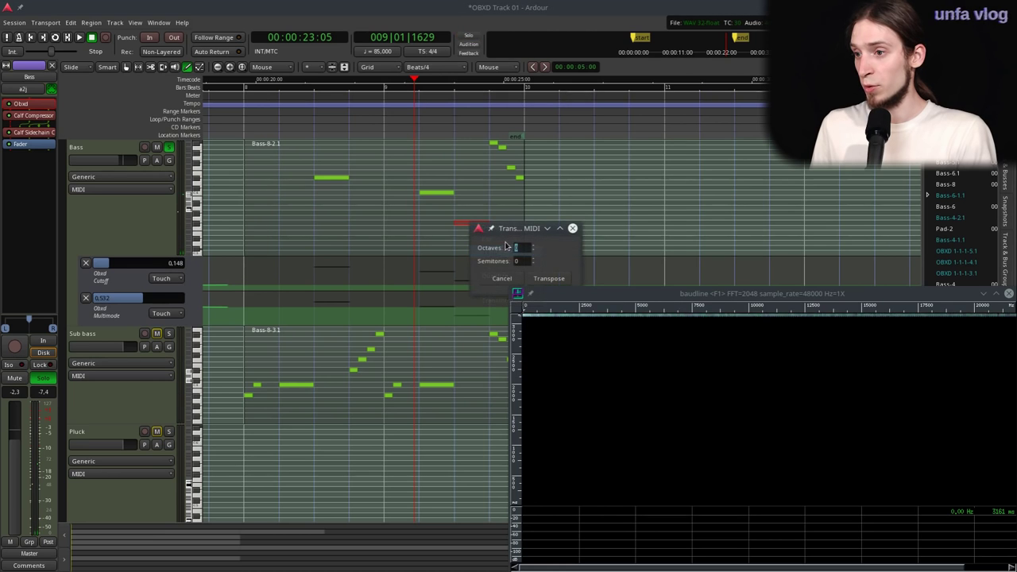
pyautogui.click(540, 279)
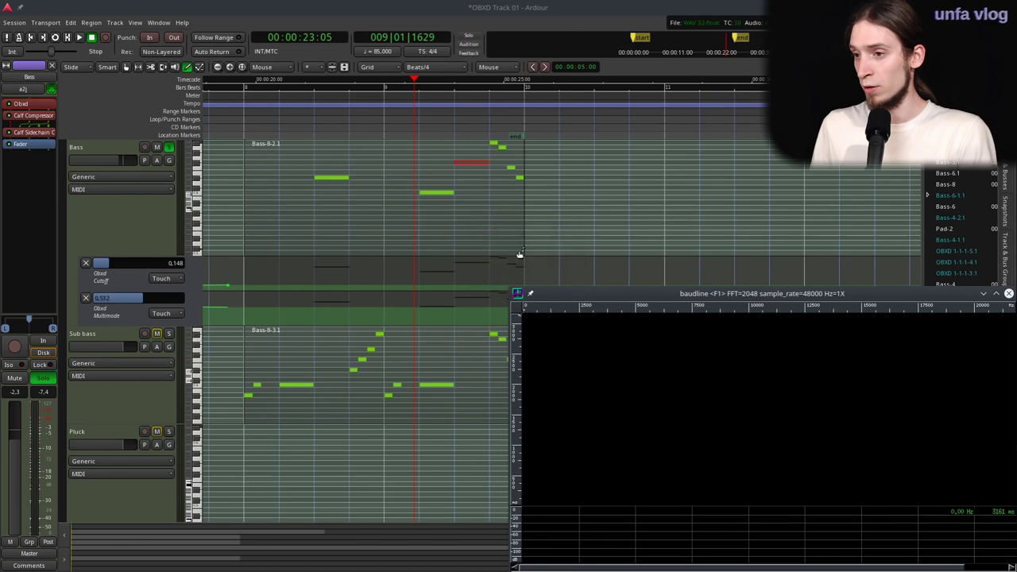
# - Delete the long C4 note and the descending closing notes of bar 9 from the Bass region
pyautogui.click(431, 195)
pyautogui.click(503, 165)
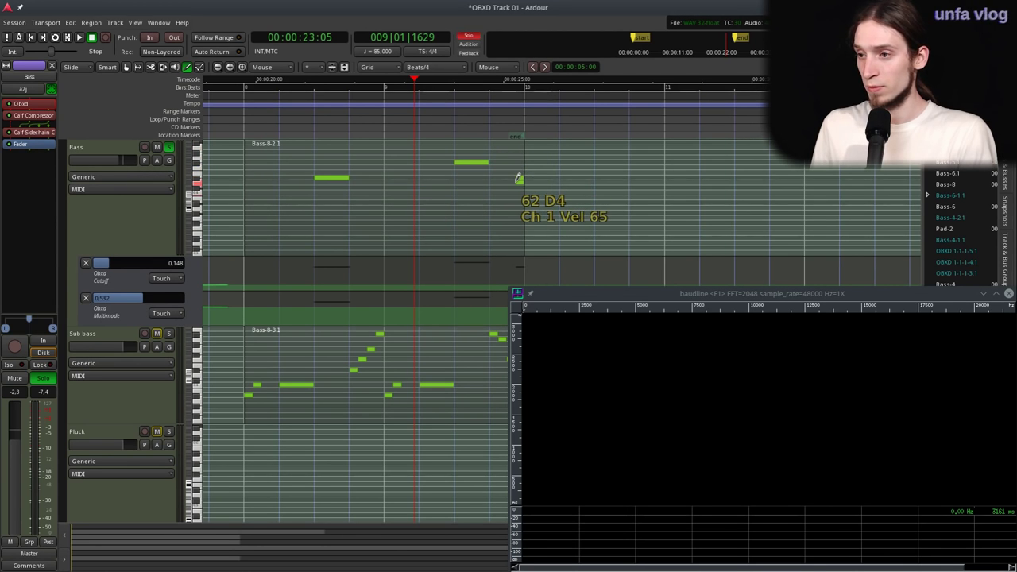
pyautogui.click(460, 207)
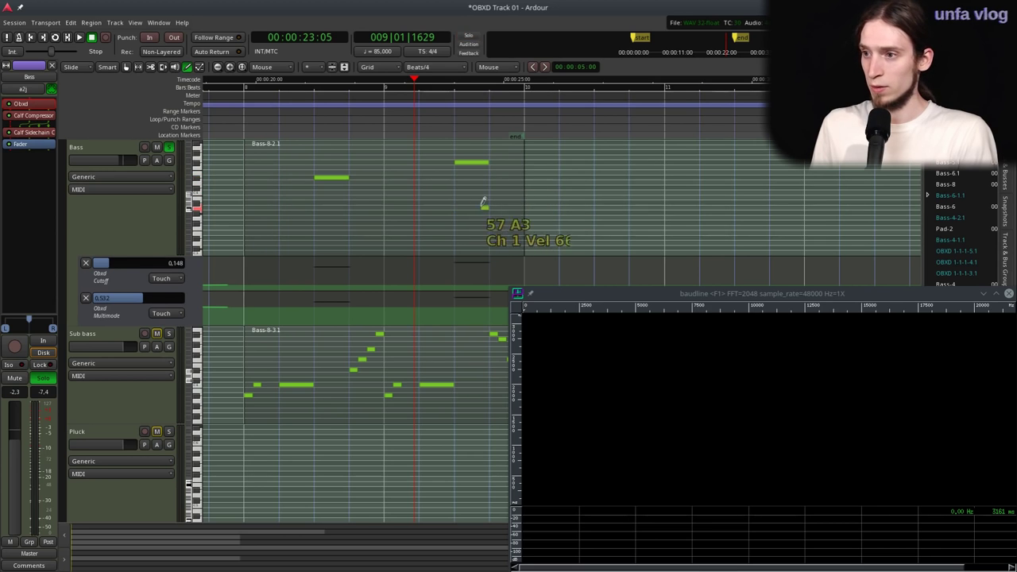
# - Remove the Sub bass region at bar 8 and place the edited two-note Bass region on the Sub bass track at bar 1
pyautogui.press('g')
pyautogui.scroll(-3, 400, 239)
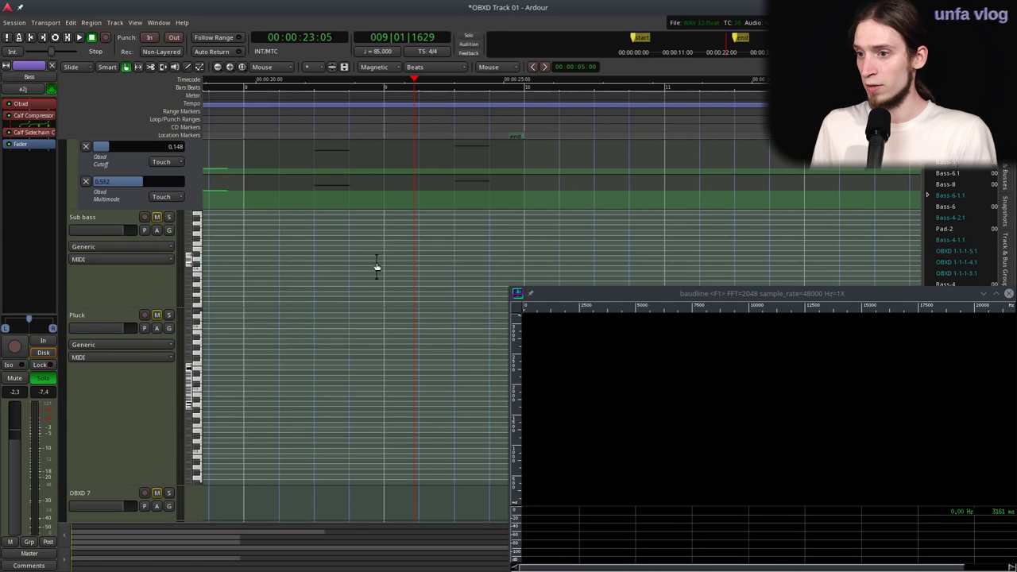
pyautogui.scroll(3, 377, 265)
pyautogui.scroll(-2, 376, 265)
pyautogui.moveTo(387, 275); pyautogui.dragTo(193, 443)
# - Turn off solo on the Bass track and play the session from the start
pyautogui.scroll(1, 237, 455)
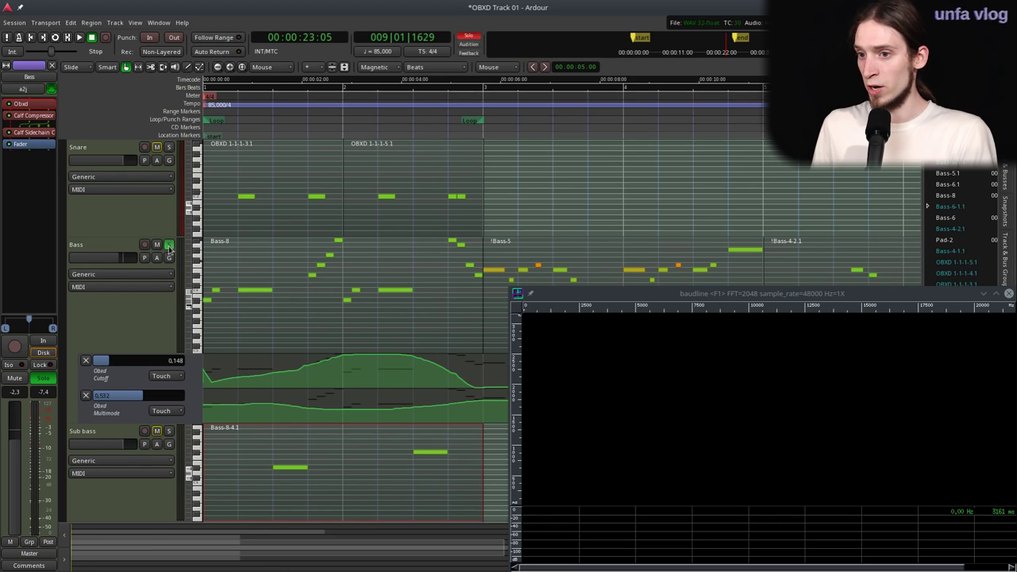
pyautogui.press('Home')
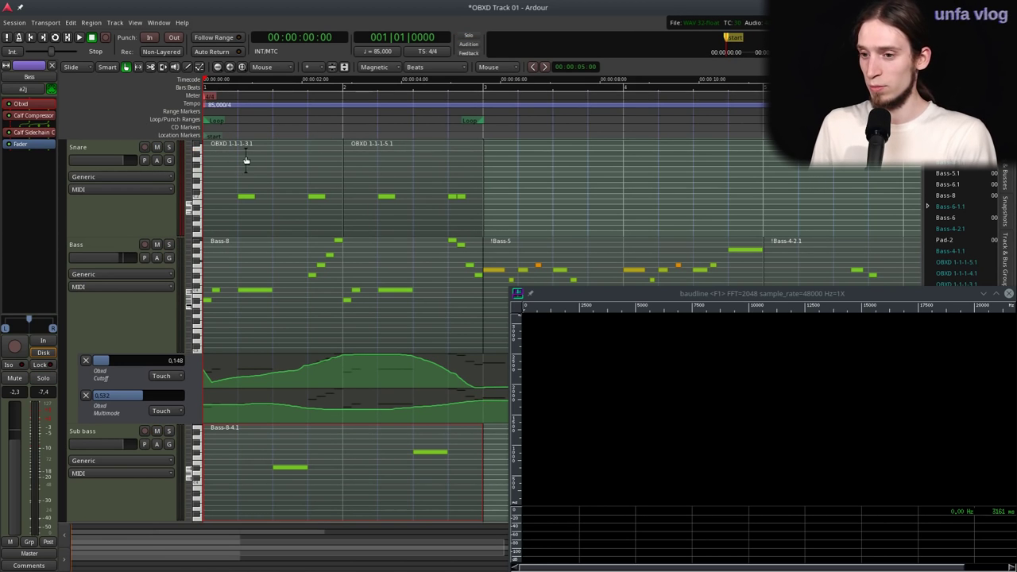
pyautogui.press('space')
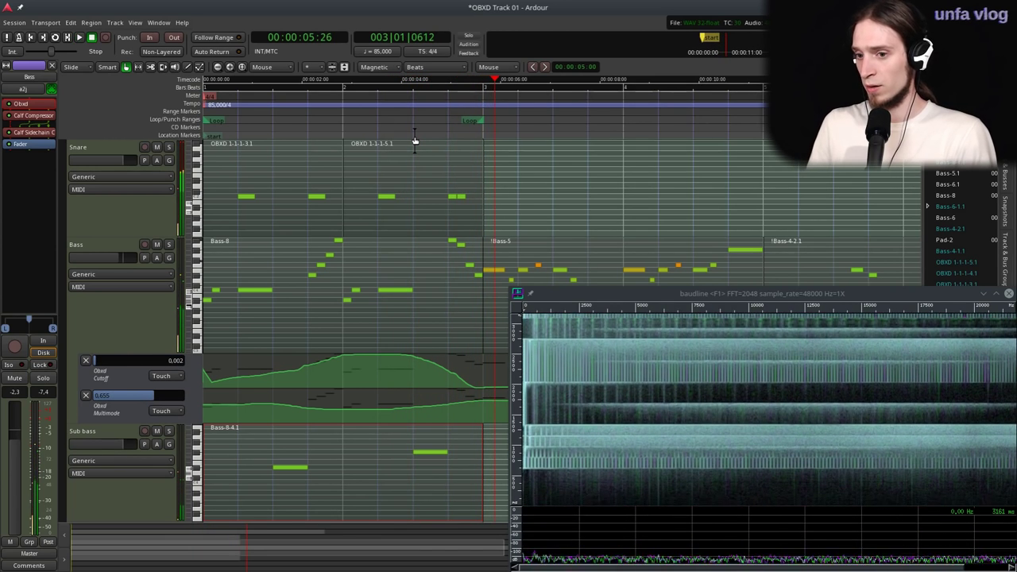
# - Open the Sub bass track's Obxd synth, play the loop from the start, and close the synth window
pyautogui.click(115, 445)
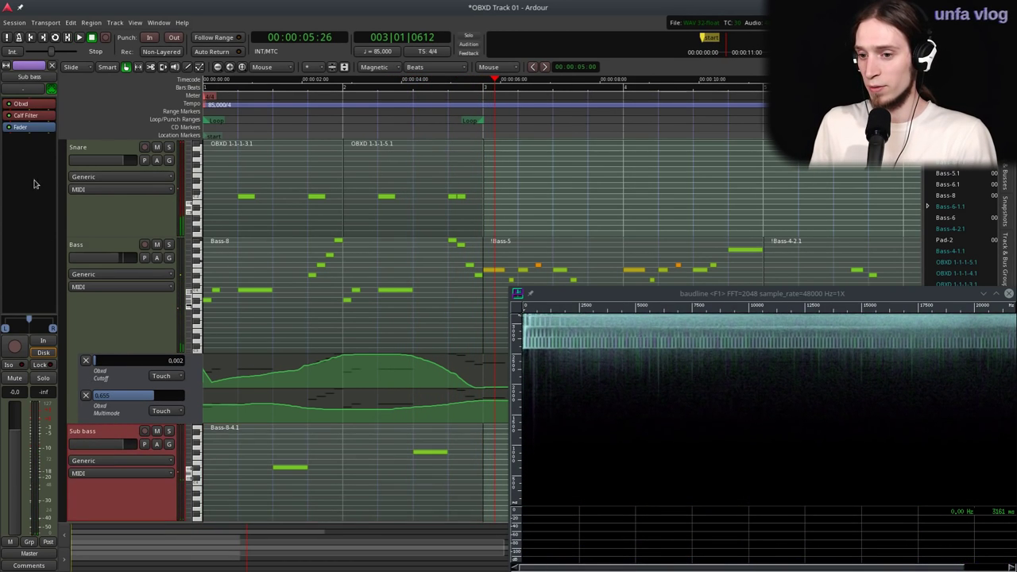
pyautogui.doubleClick(24, 104)
pyautogui.moveTo(70, 88); pyautogui.dragTo(186, 90)
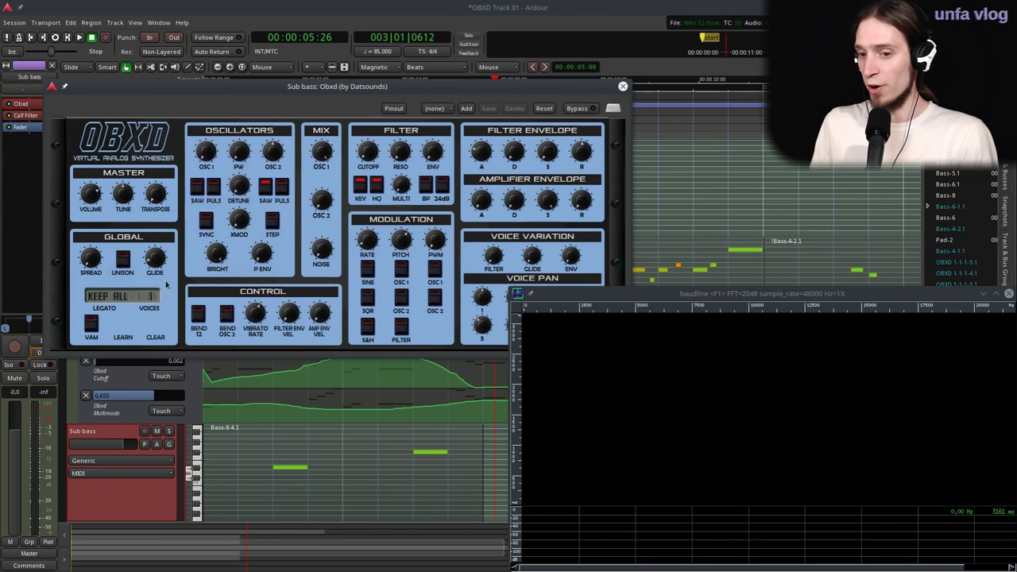
pyautogui.press('Home')
pyautogui.press('space')
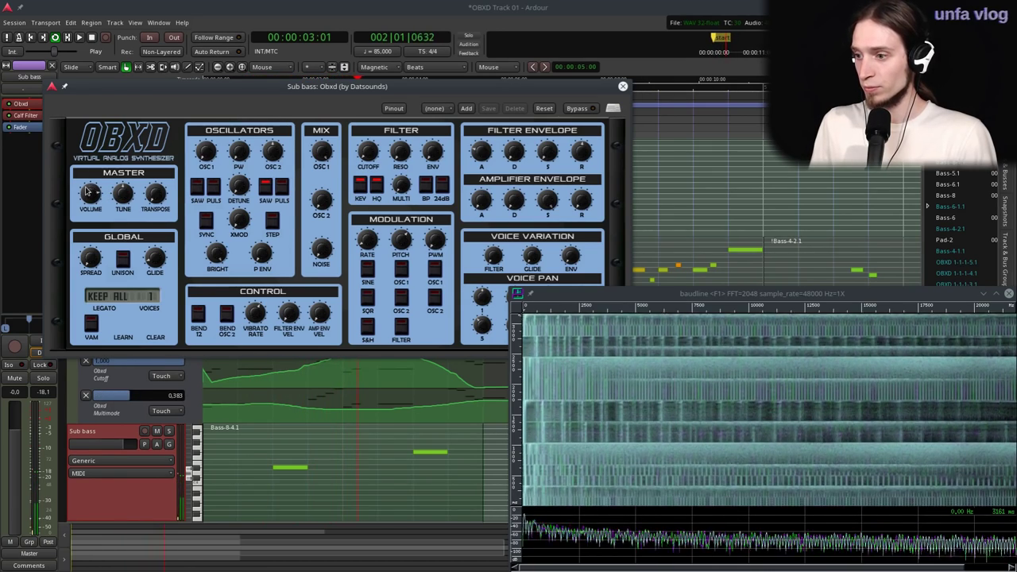
pyautogui.click(622, 87)
pyautogui.press('space')
# - Solo the Bass track and insert the EQ10Q Stereo plugin just before its fader
pyautogui.click(168, 247)
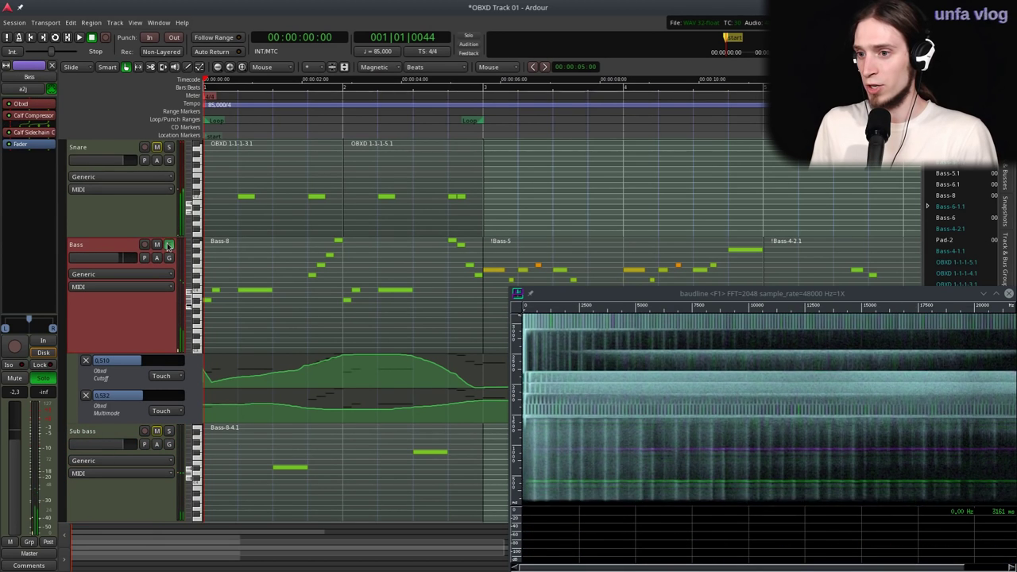
pyautogui.rightClick(32, 143)
pyautogui.moveTo(95, 148)
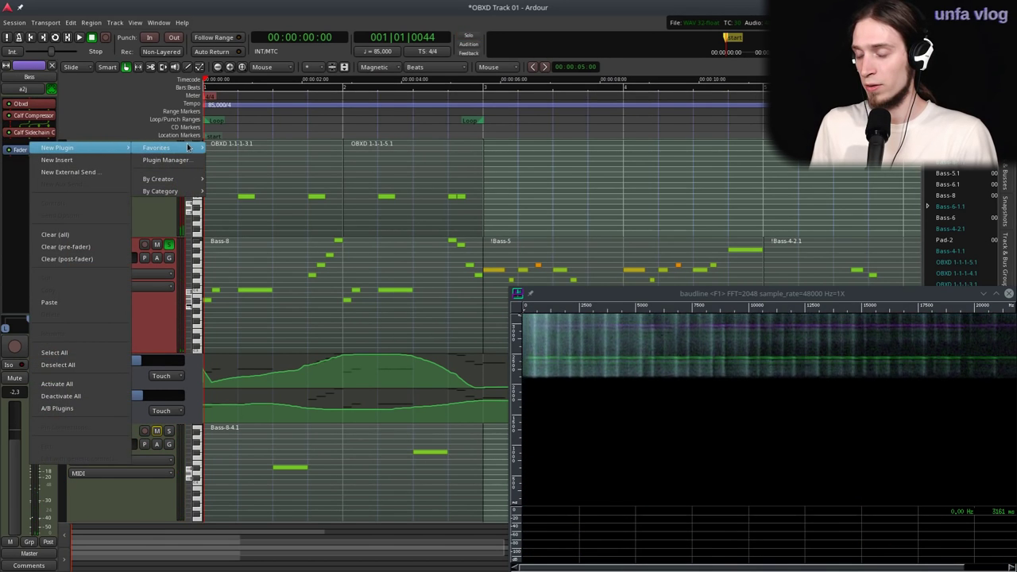
pyautogui.moveTo(188, 148)
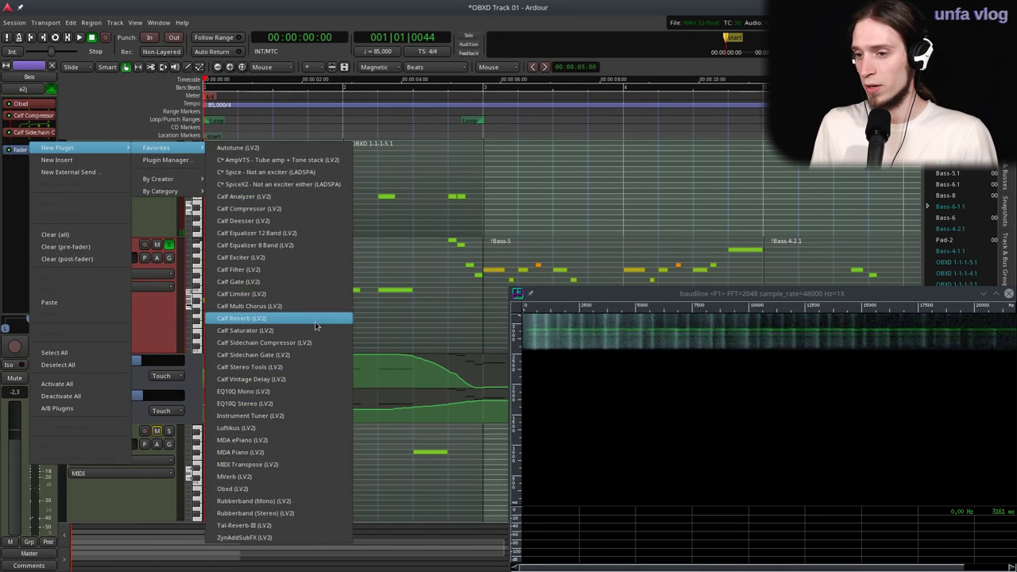
pyautogui.click(309, 404)
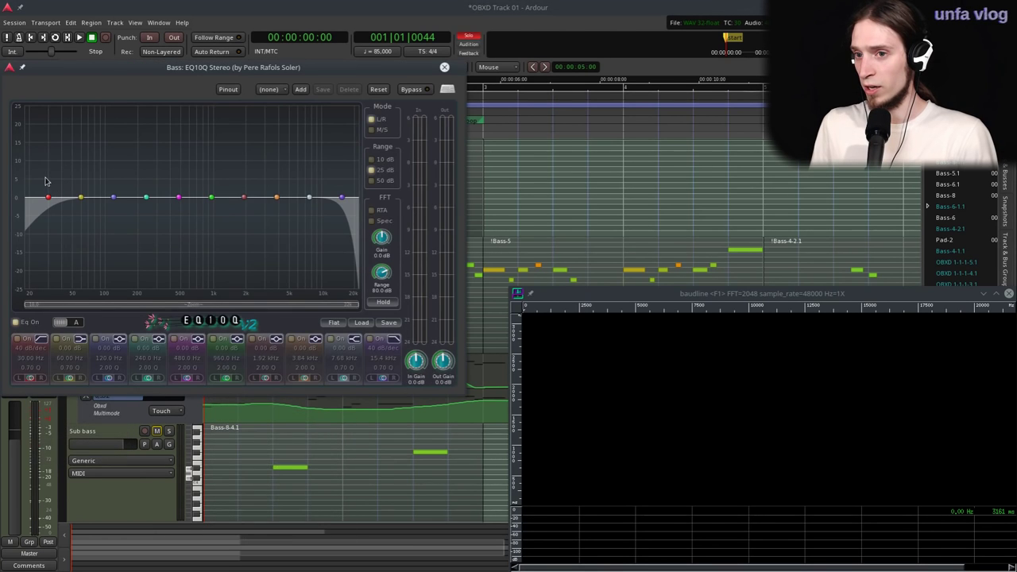
pyautogui.moveTo(80, 64); pyautogui.dragTo(197, 95)
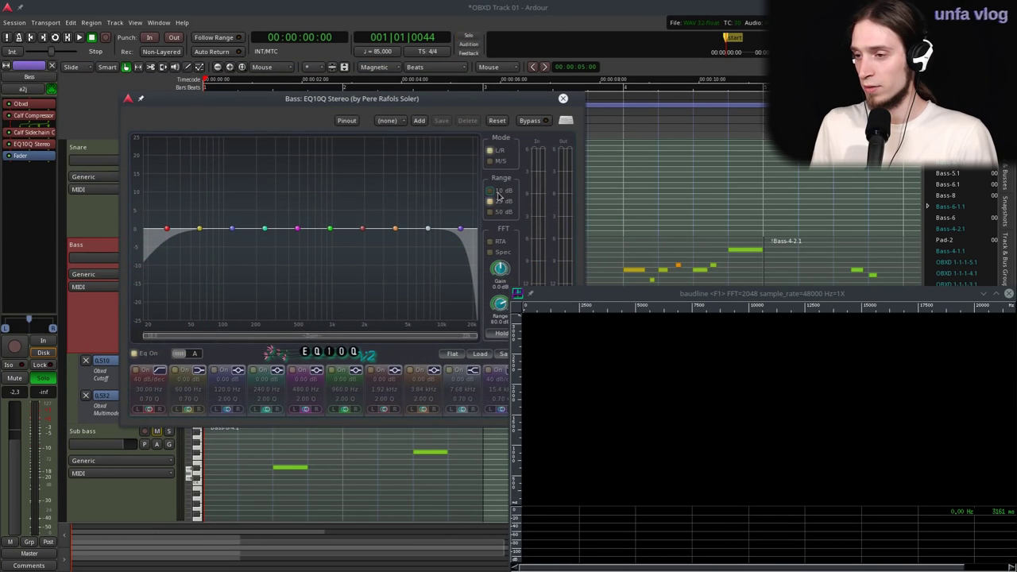
# - With the EQ's RTA display on and the loop playing, boost the low shelf about 5 dB at about 296 Hz and close the EQ
pyautogui.click(499, 243)
pyautogui.press('space')
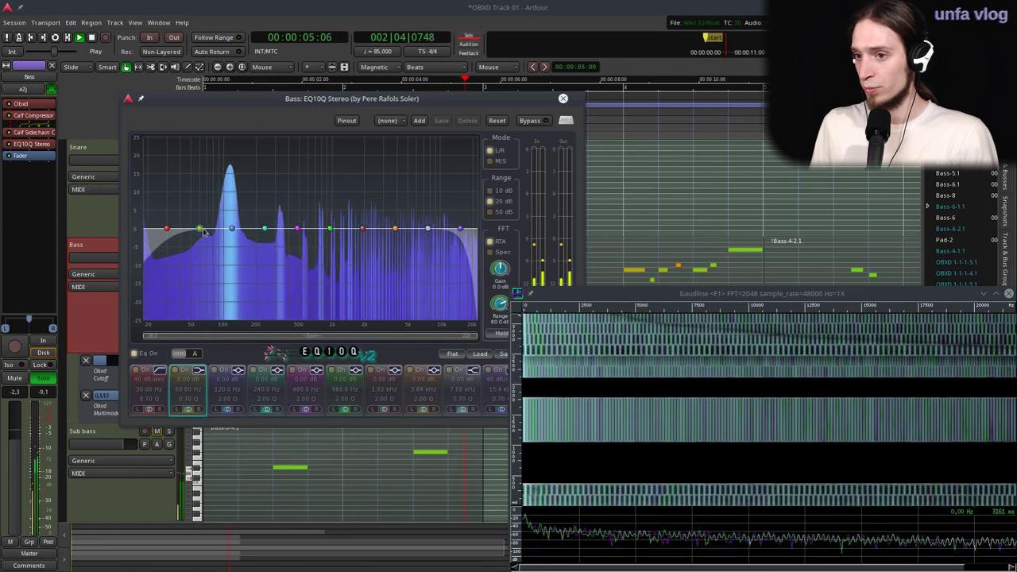
pyautogui.moveTo(199, 229); pyautogui.dragTo(274, 211)
pyautogui.press('space')
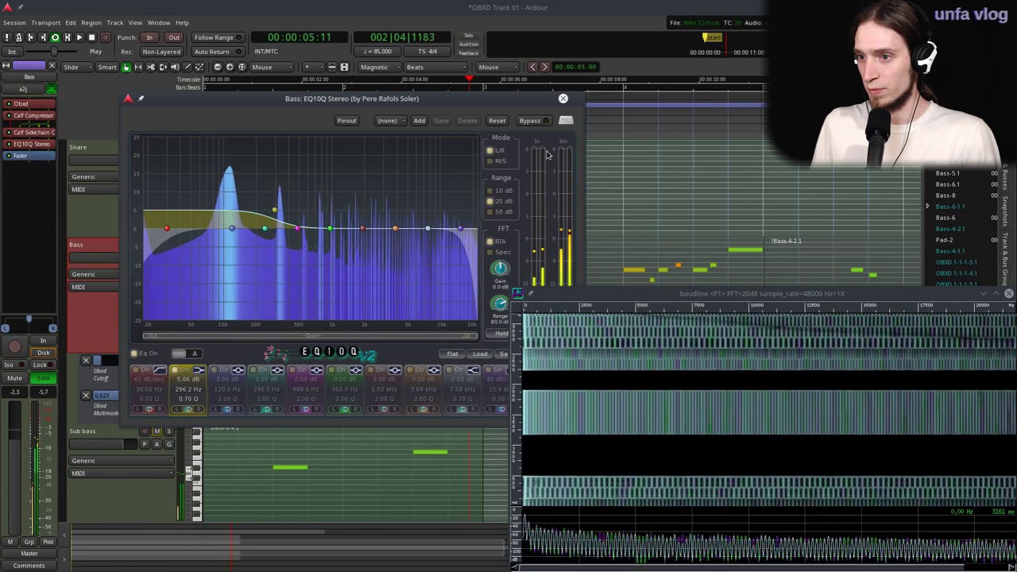
pyautogui.press('Home')
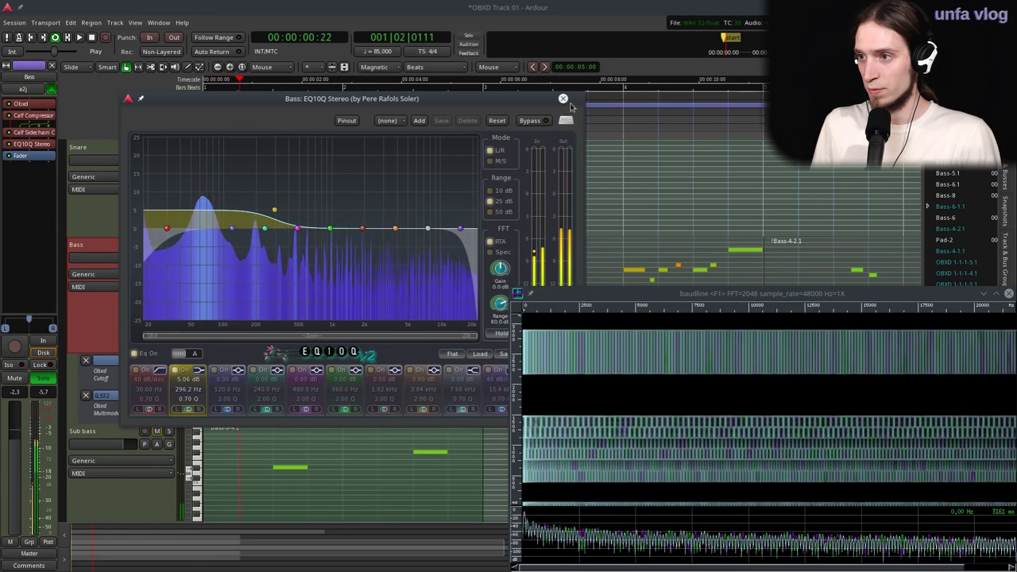
pyautogui.click(563, 98)
# - Turn off solo on the Bass track, listen to the full loop, and stop playback
pyautogui.click(168, 245)
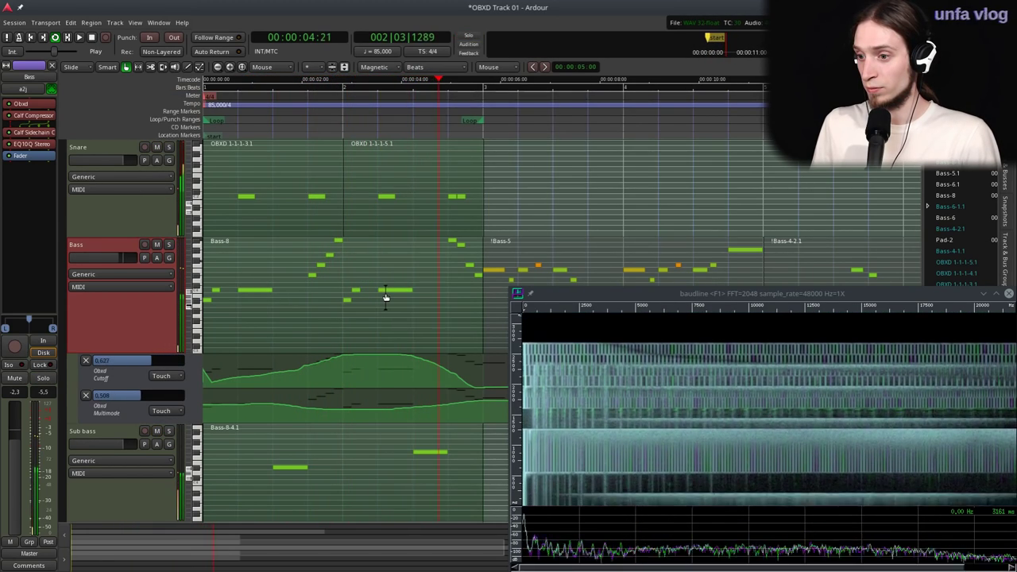
pyautogui.hscroll(3, 389, 312)
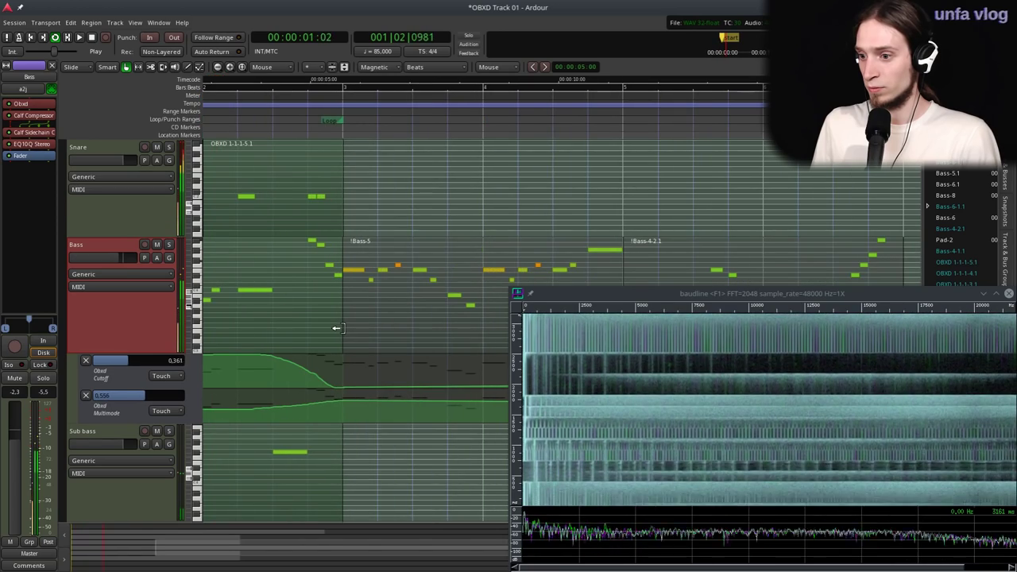
pyautogui.hscroll(-3, 363, 334)
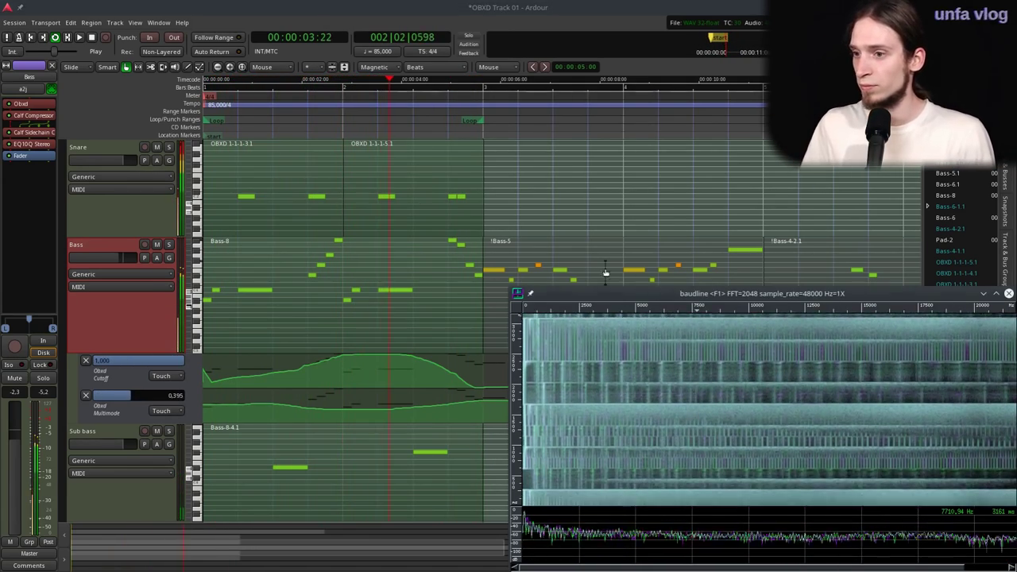
pyautogui.press('space')
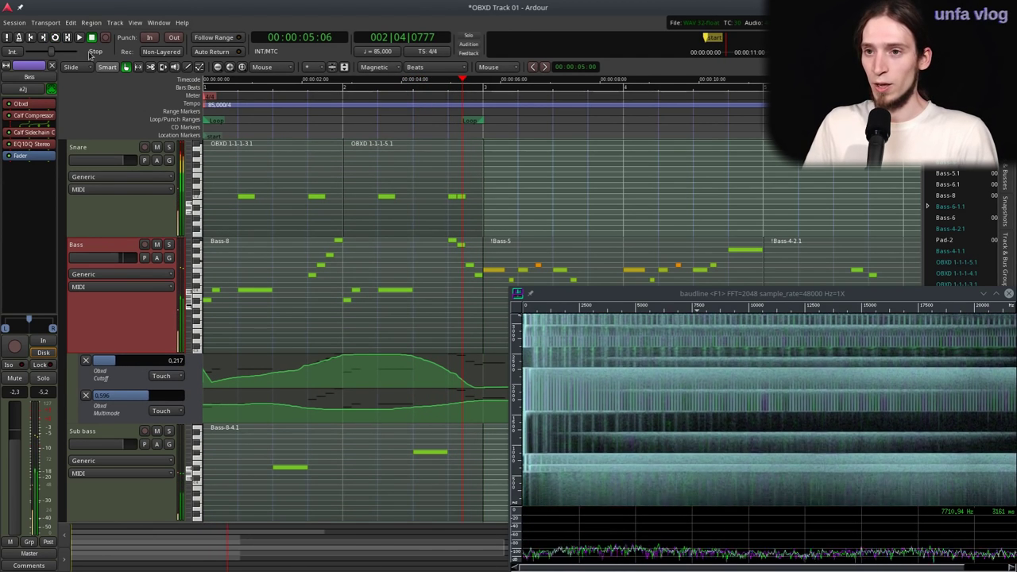
# - Save a snapshot of the session named "OBXD Track 01 02" and switch to that new version
pyautogui.click(14, 22)
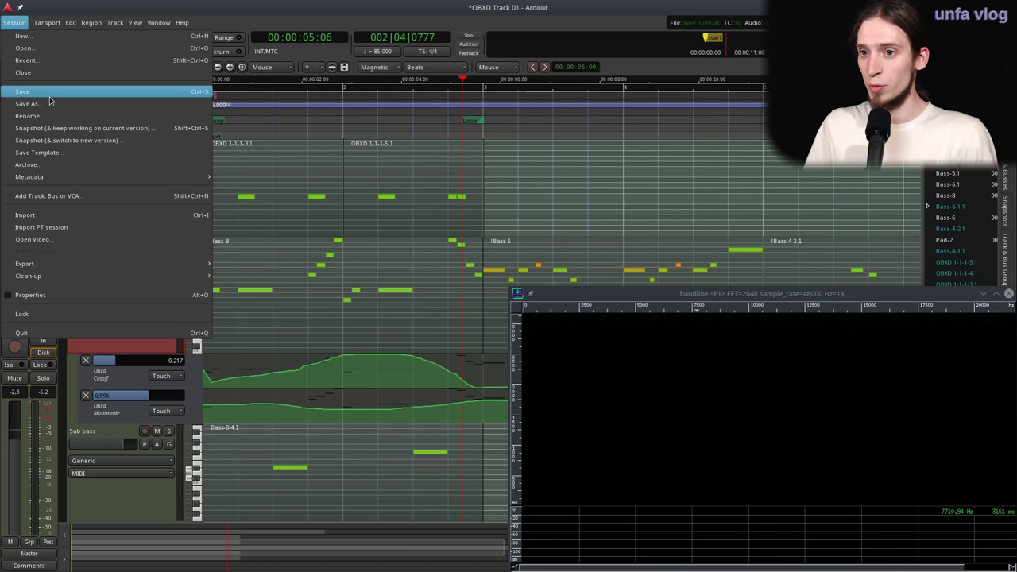
pyautogui.click(70, 142)
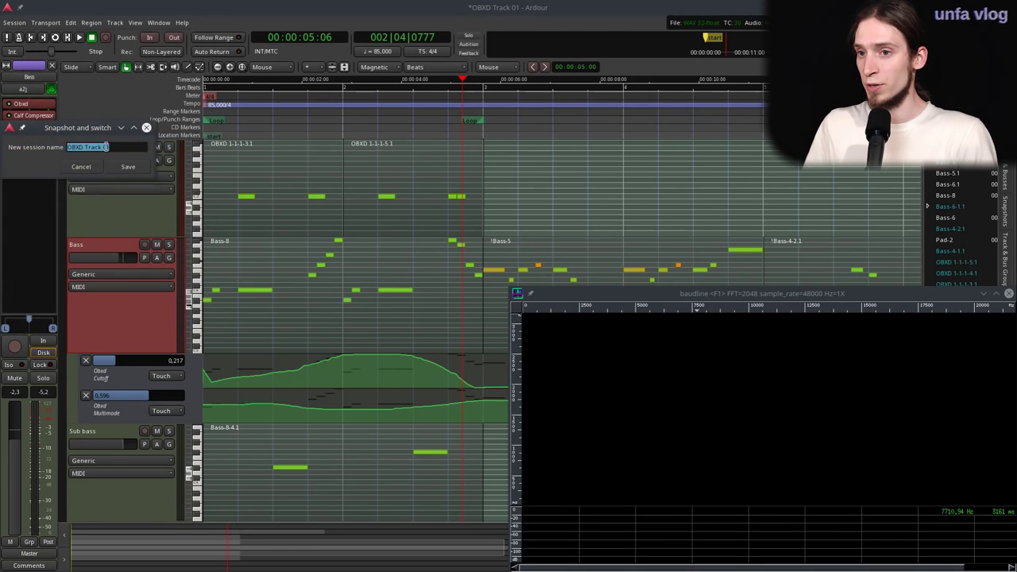
pyautogui.write('0')
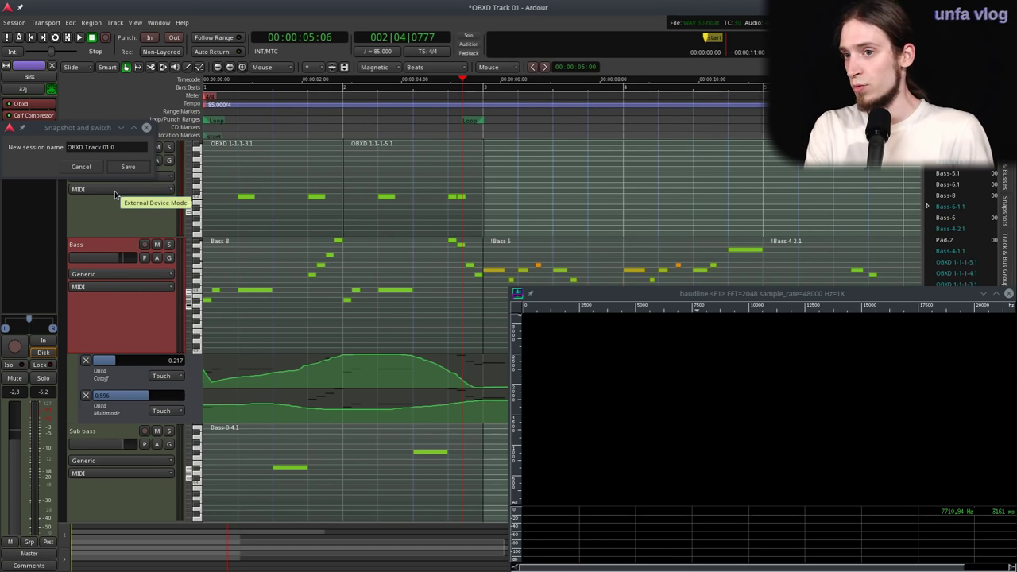
pyautogui.write('2')
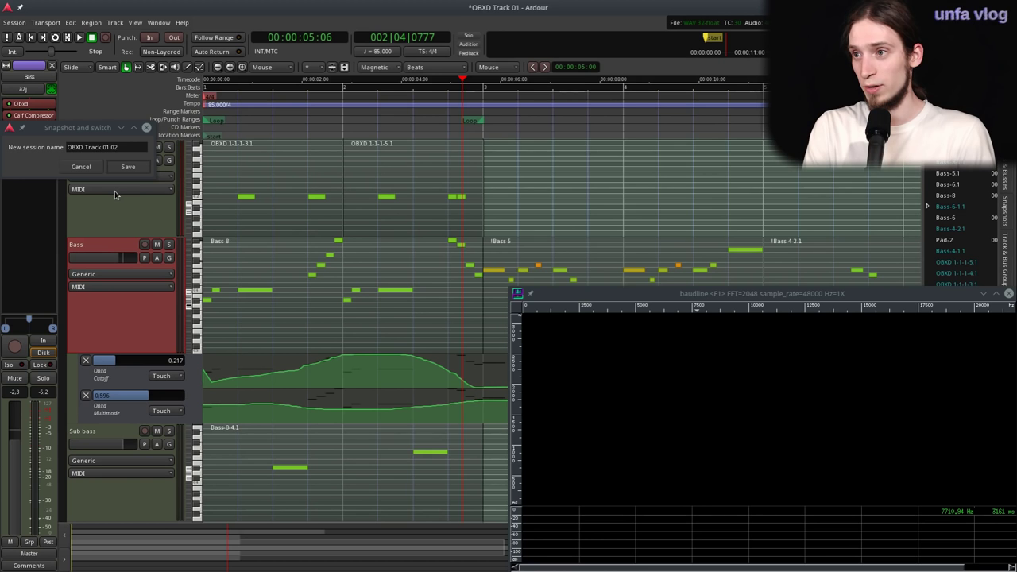
pyautogui.press('Return')
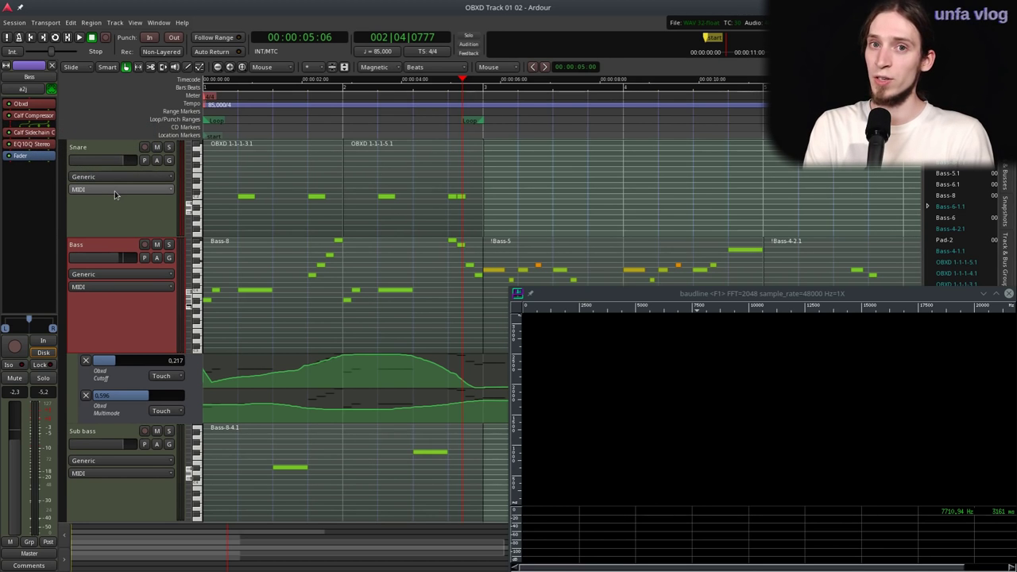